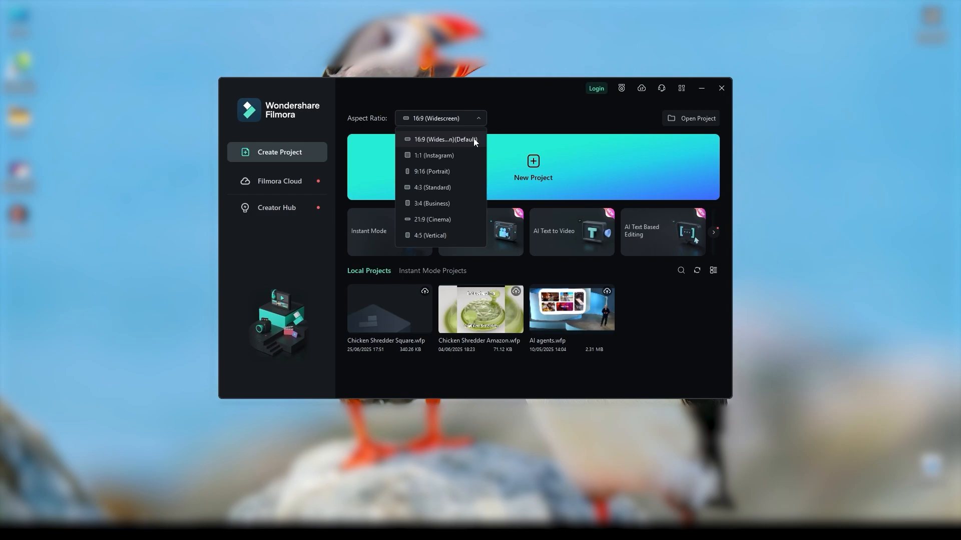
Create a new project with the 16:9 (Widescreen) aspect ratio
left_click(448, 119)
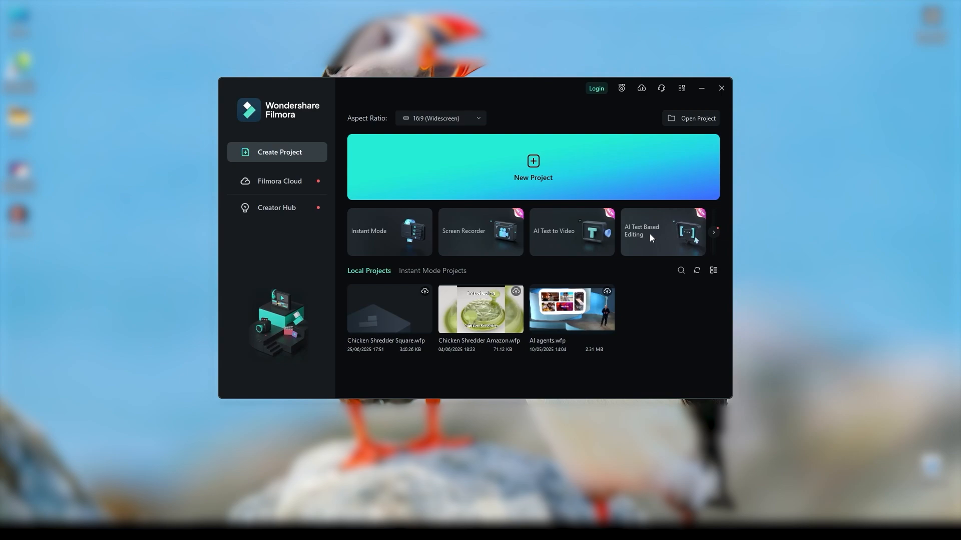
left_click(713, 233)
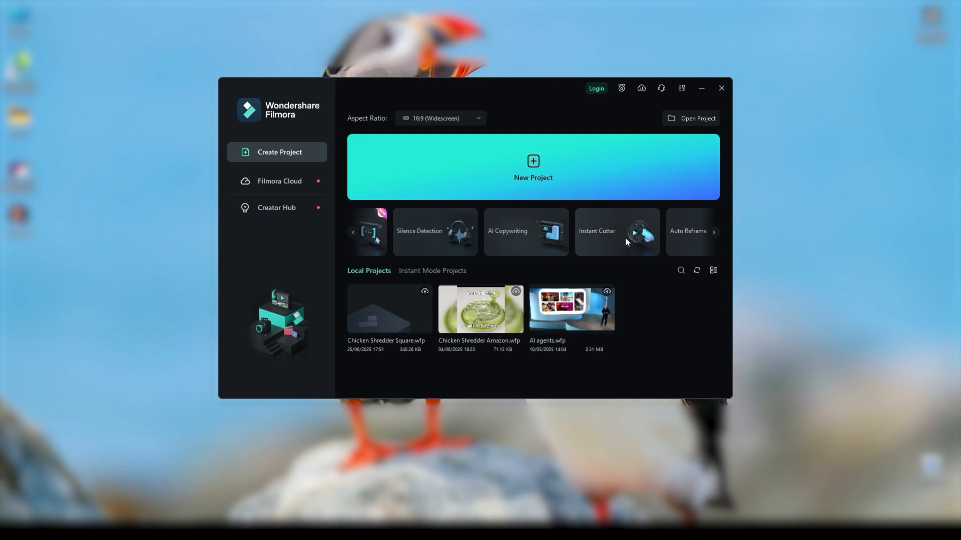
left_click(716, 234)
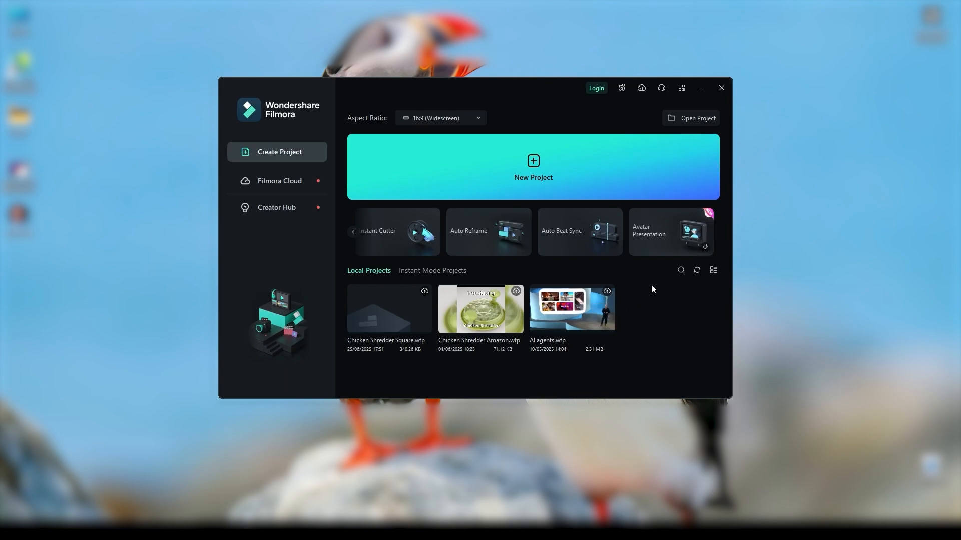
left_click(539, 158)
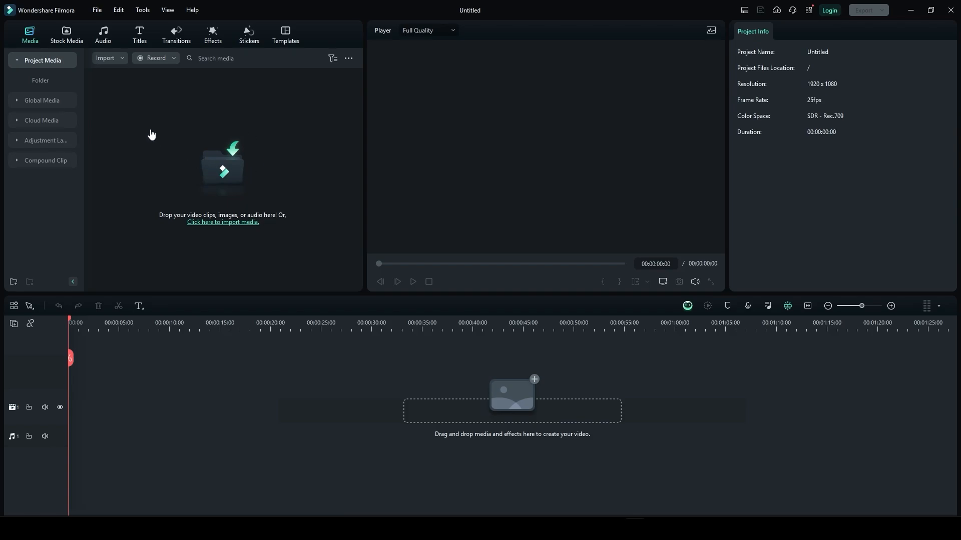
left_click(173, 59)
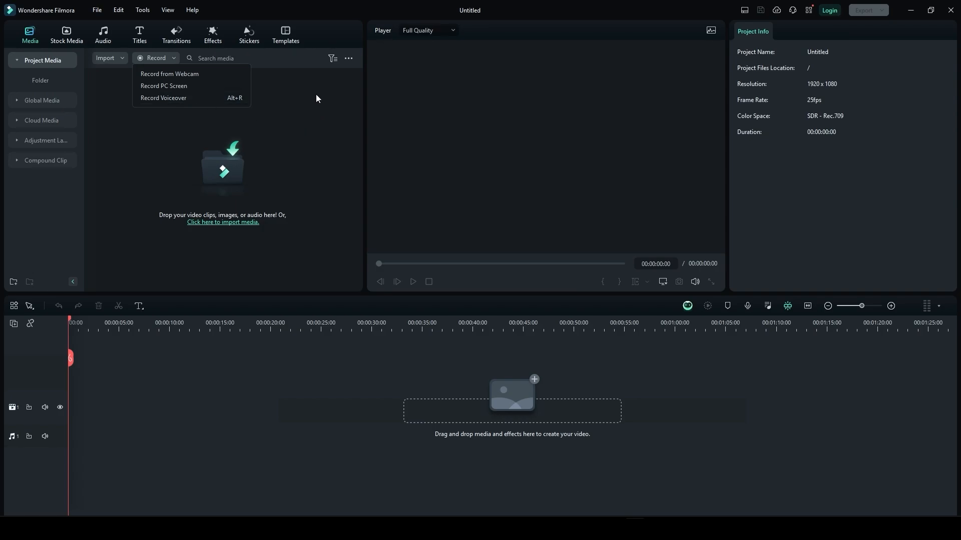
left_click(325, 123)
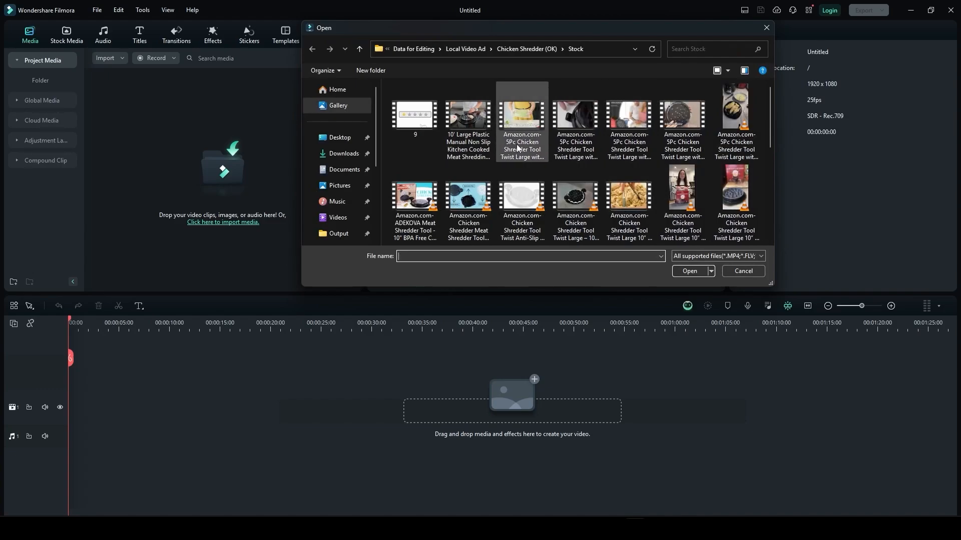
left_click(743, 272)
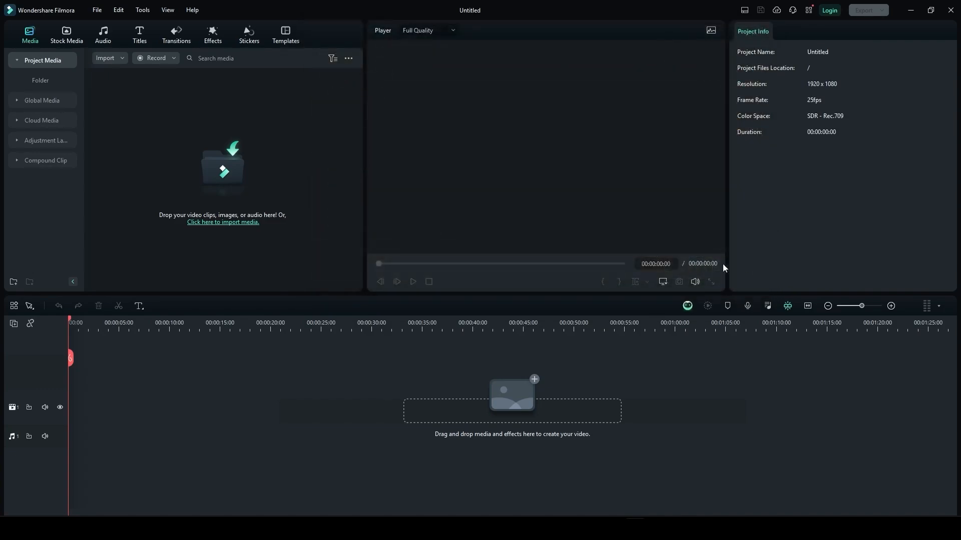
Import the four video clips 01, 02, 03 and 04 from the Documents Example folder into the project media
mouse_move(471, 525)
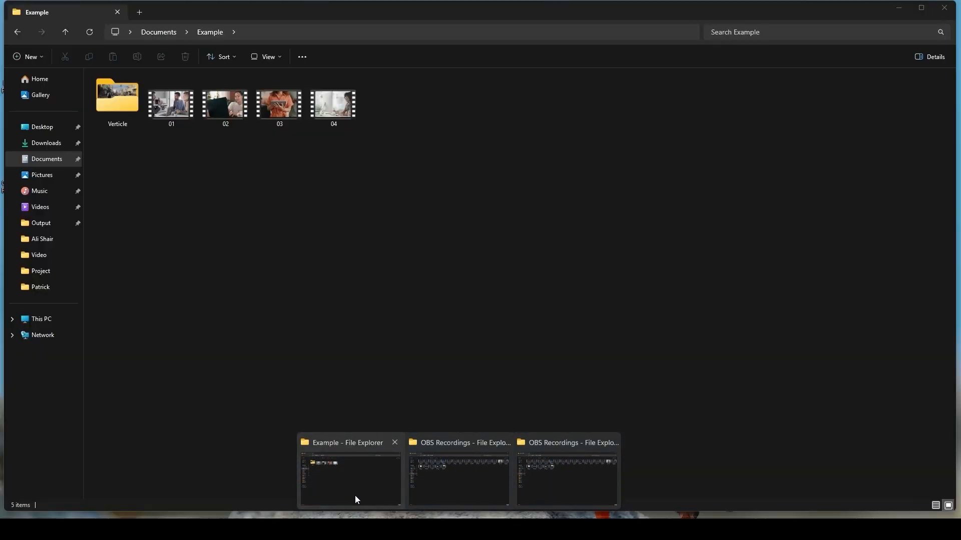
left_click(355, 495)
left_click_drag(431, 202, 315, 190)
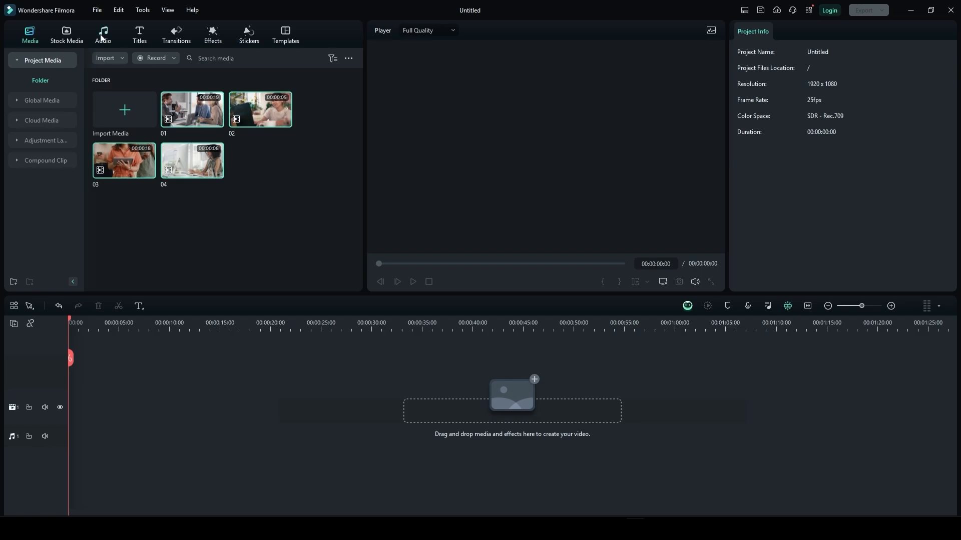
Look through the Global Media, Cloud Media, Adjustment Layer and Compound Clip sections of the media library
left_click(37, 103)
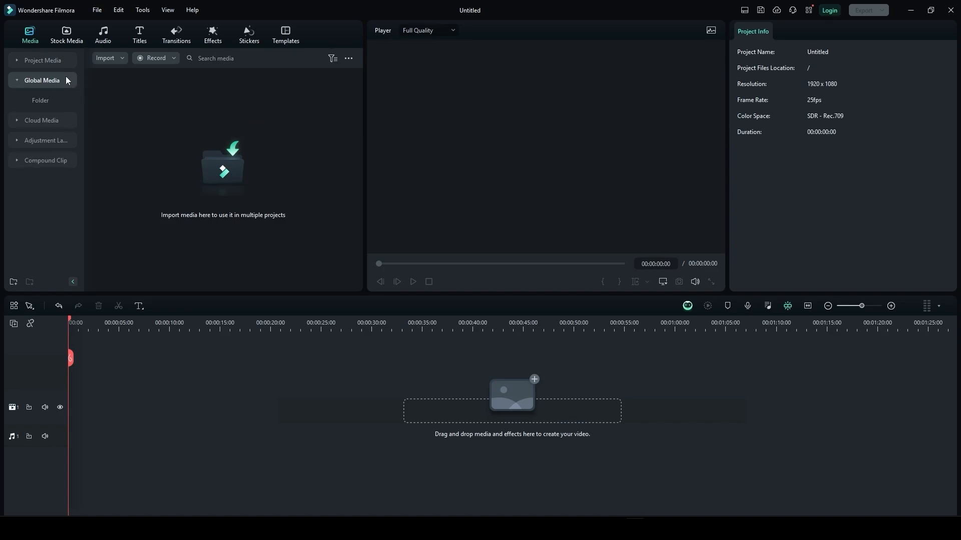
left_click(19, 76)
left_click(14, 99)
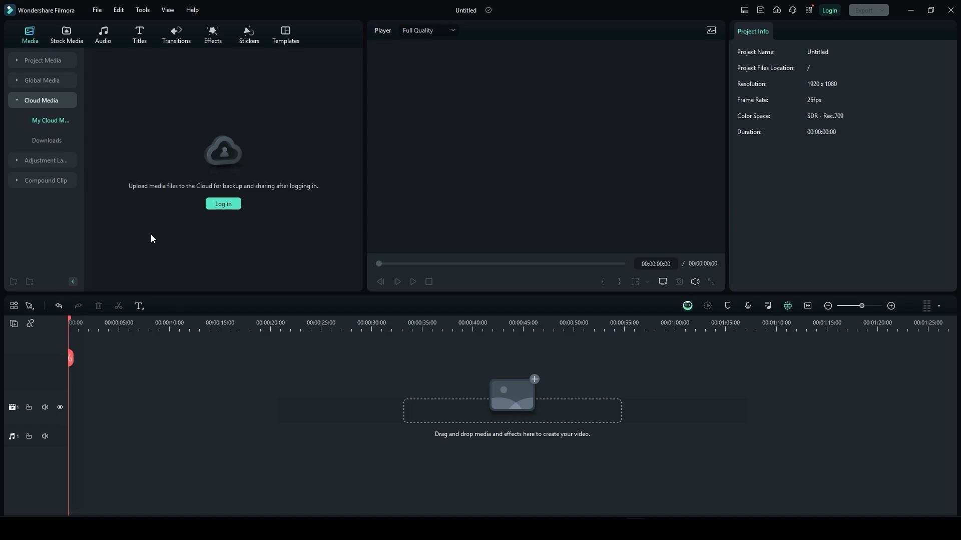
left_click(39, 160)
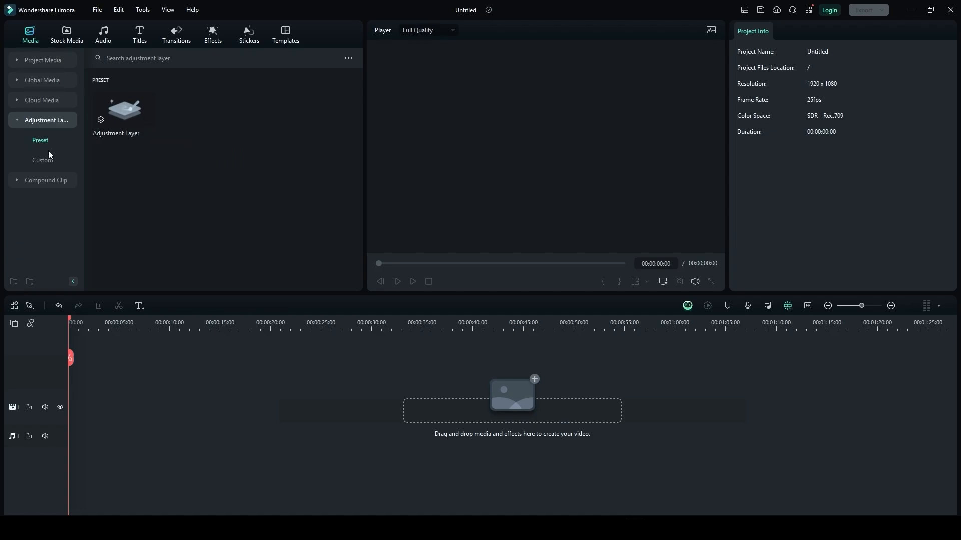
left_click(36, 179)
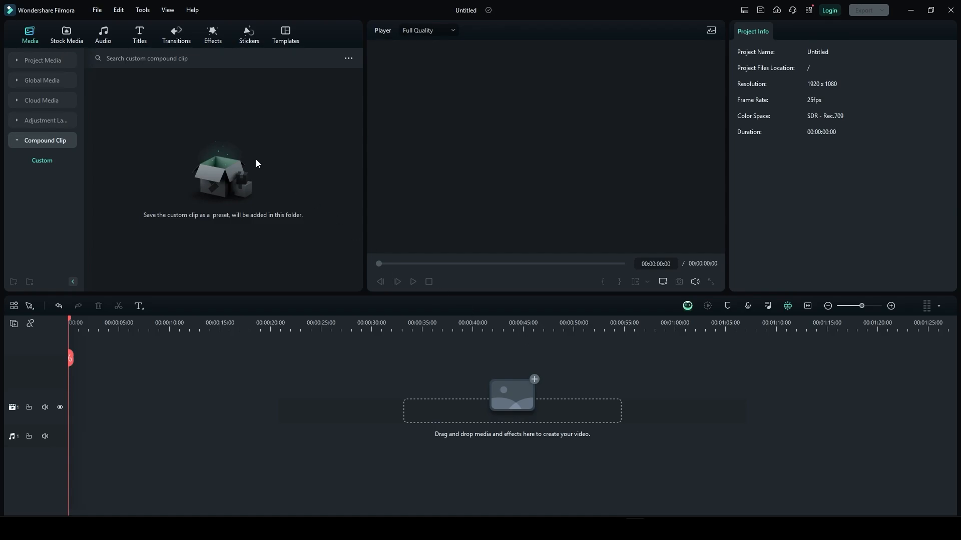
Browse the stock media library categories, including Motion Background, Gradient Color, Black, Solid Color and Nature
left_click(75, 43)
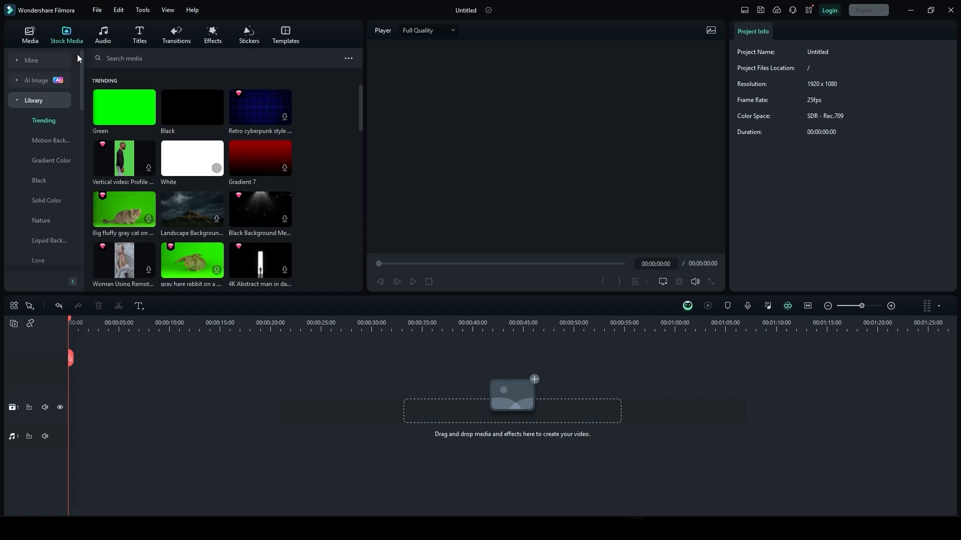
left_click(42, 141)
left_click(46, 161)
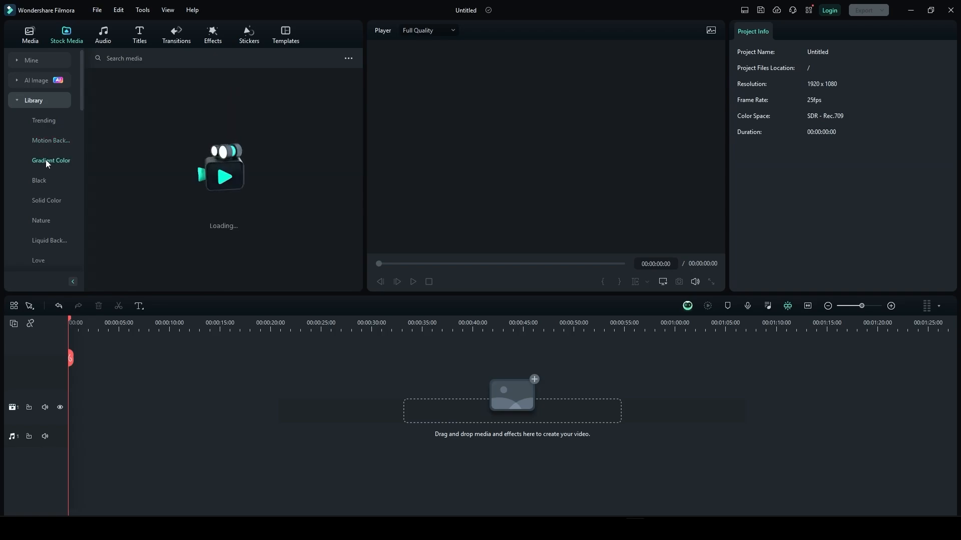
left_click(37, 185)
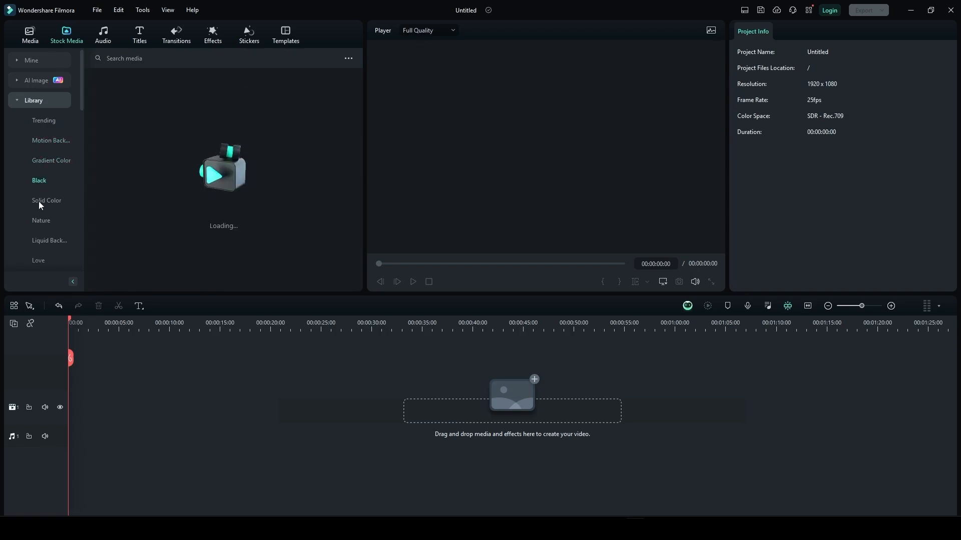
left_click(38, 202)
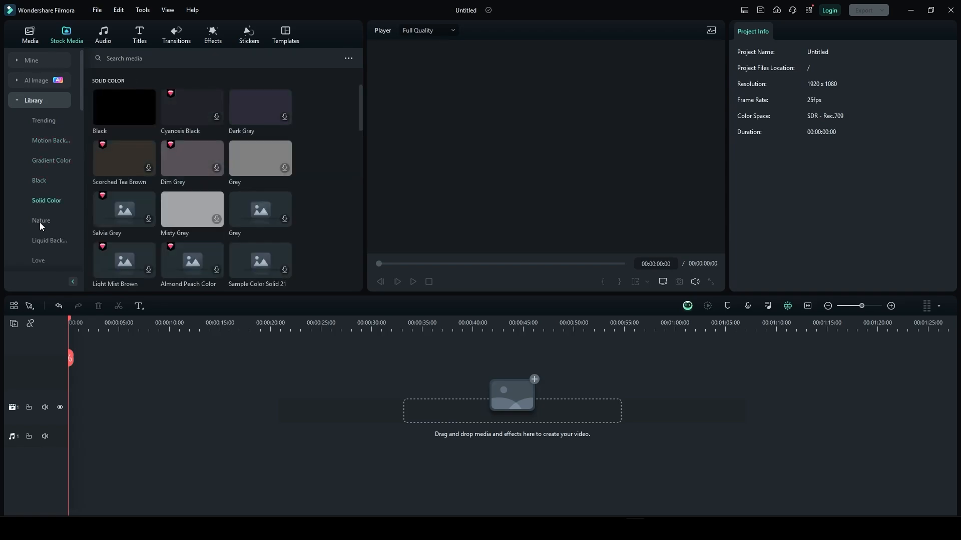
left_click(40, 222)
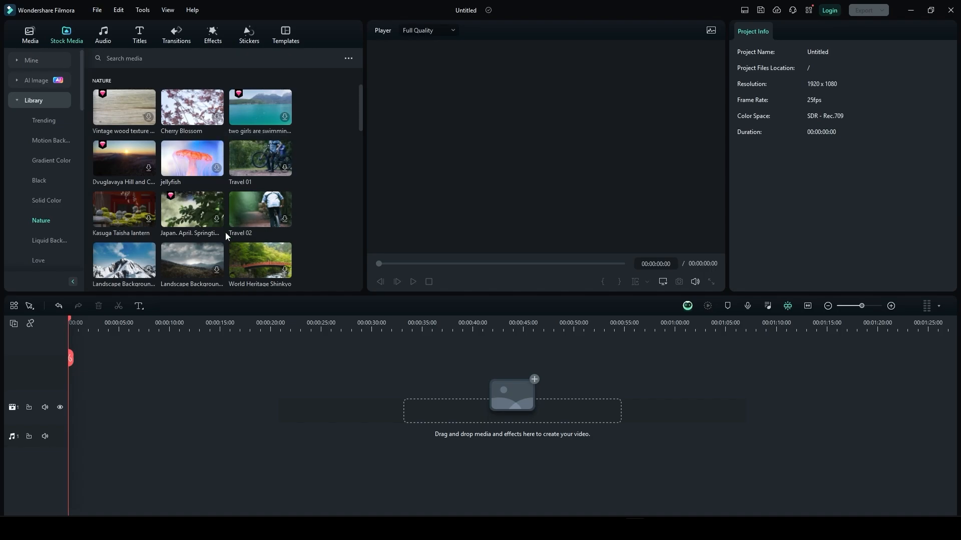
scroll(225, 232, "down", 1)
scroll(225, 233, "up", 1)
scroll(64, 212, "down", 5)
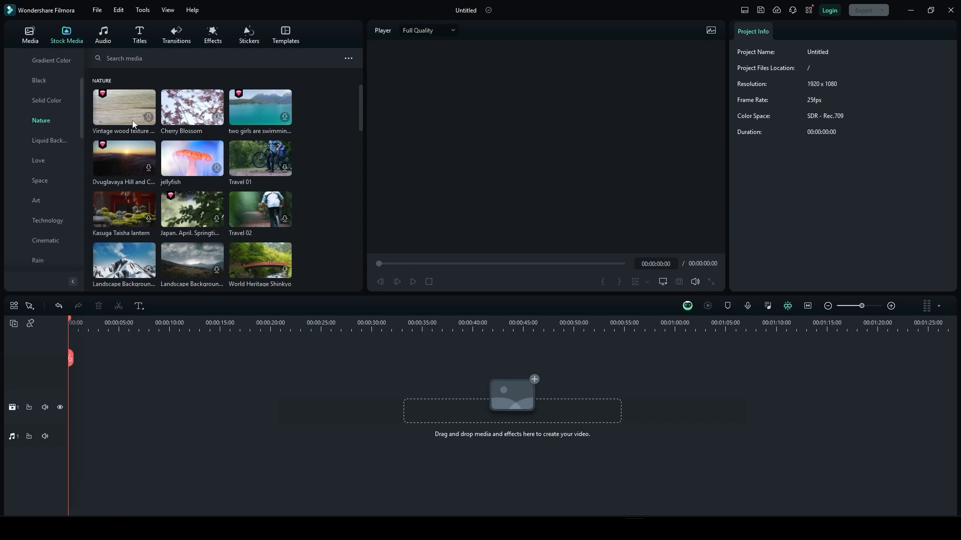
scroll(40, 171, "down", 6)
scroll(40, 171, "up", 8)
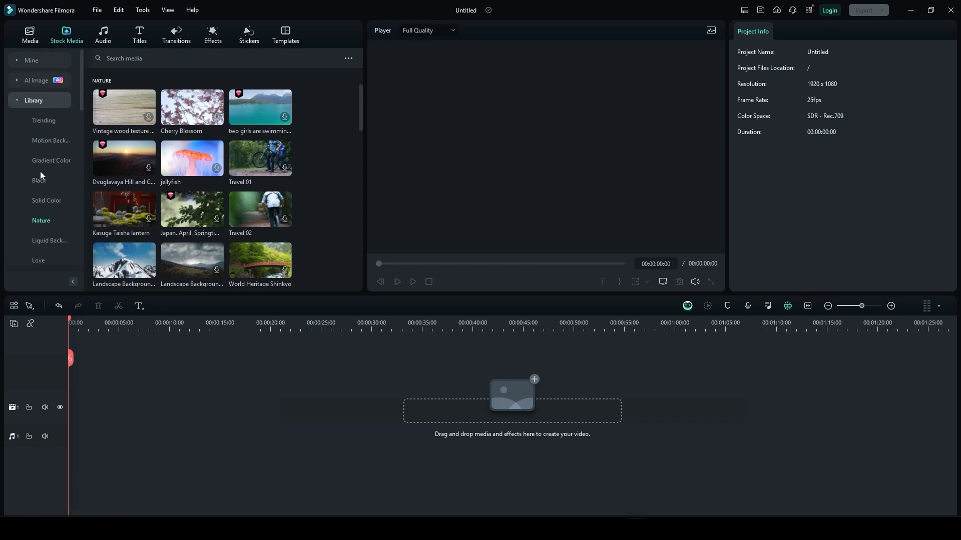
View the AI Image section of the stock media, return to the Library and collapse its category list
left_click(31, 80)
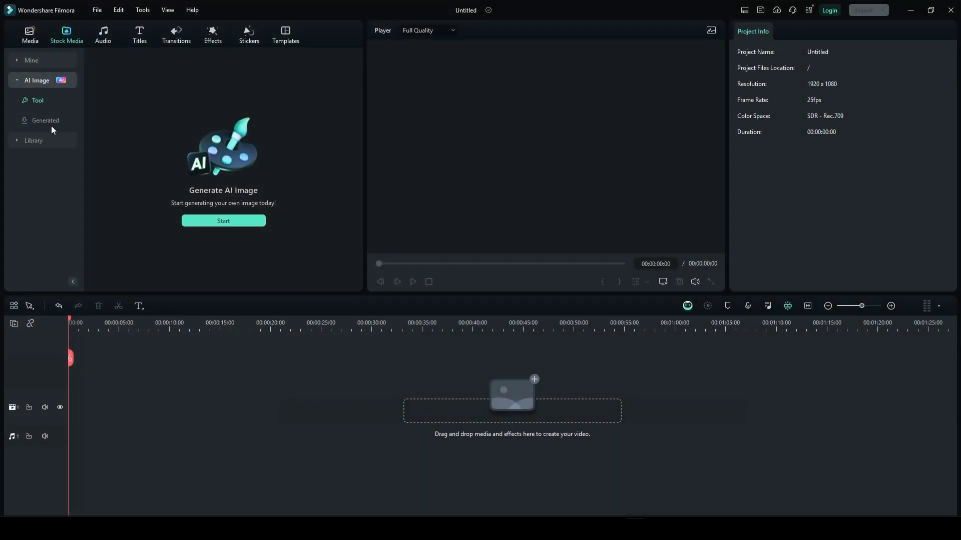
left_click(18, 140)
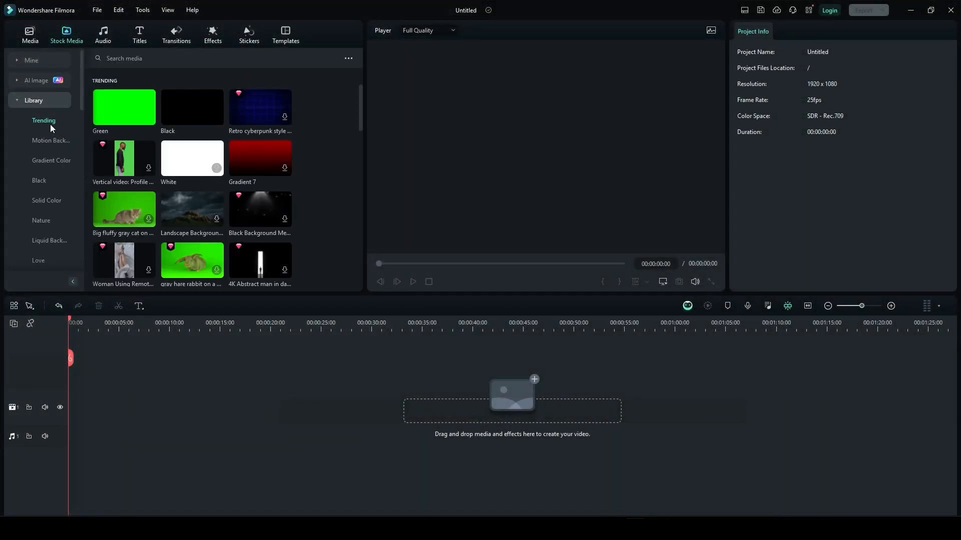
left_click(16, 101)
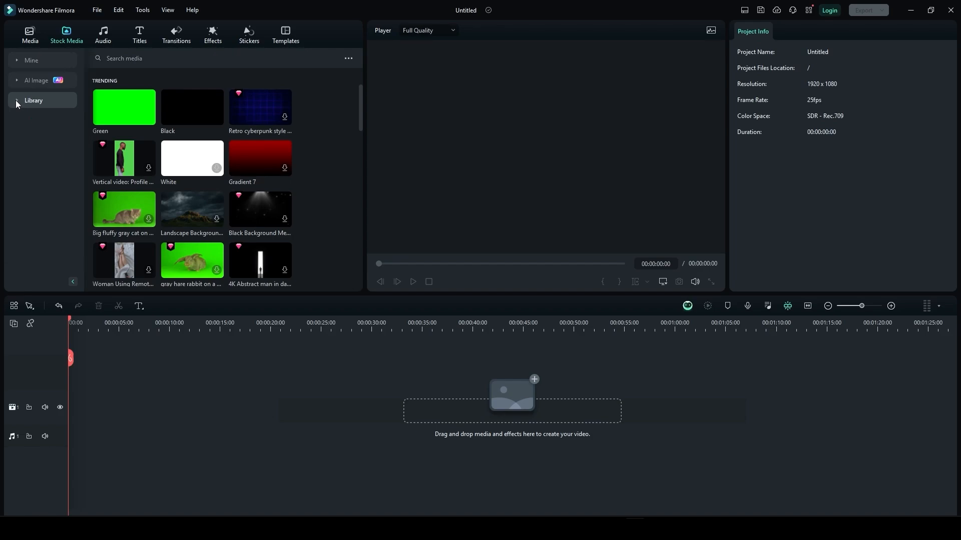
Browse the trending music tracks in the audio library
left_click(102, 34)
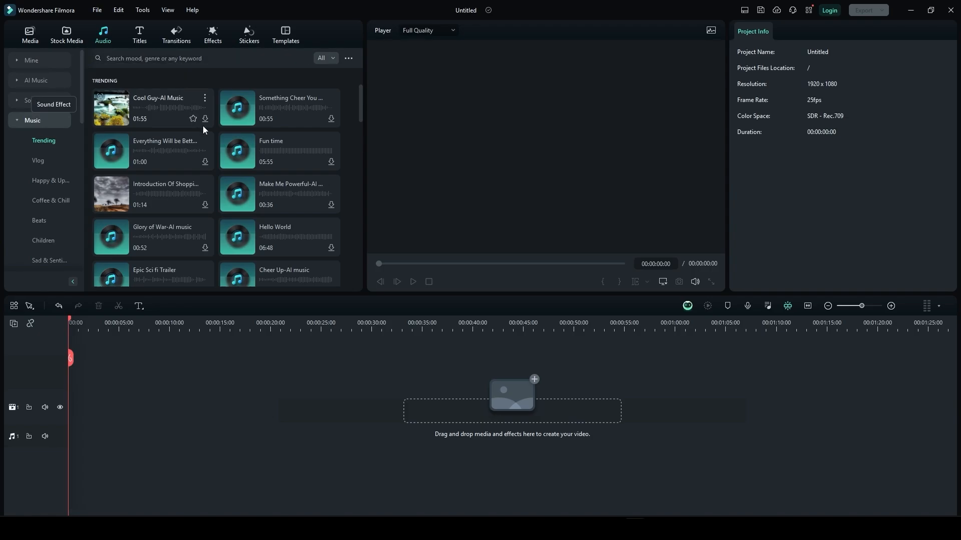
scroll(200, 137, "down", 15)
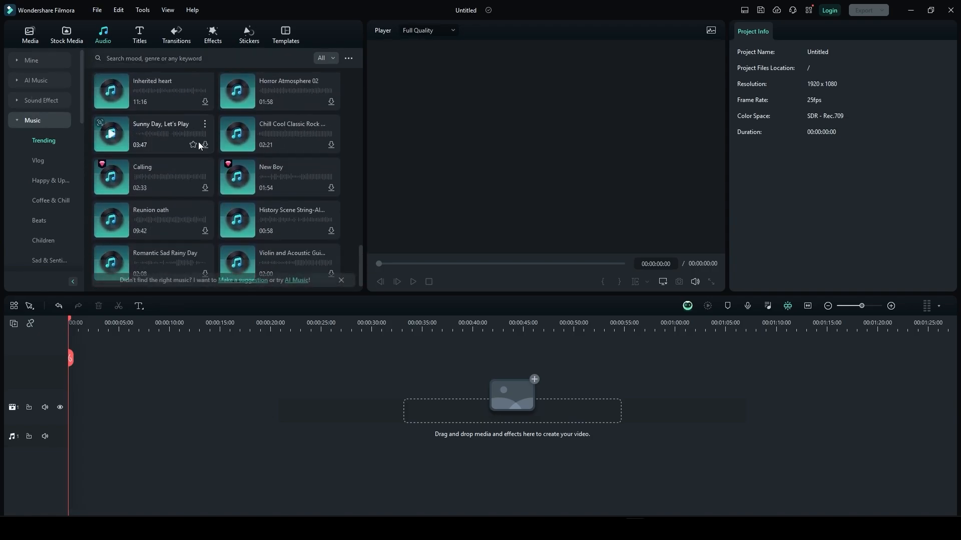
scroll(198, 142, "up", 15)
scroll(137, 131, "down", 7)
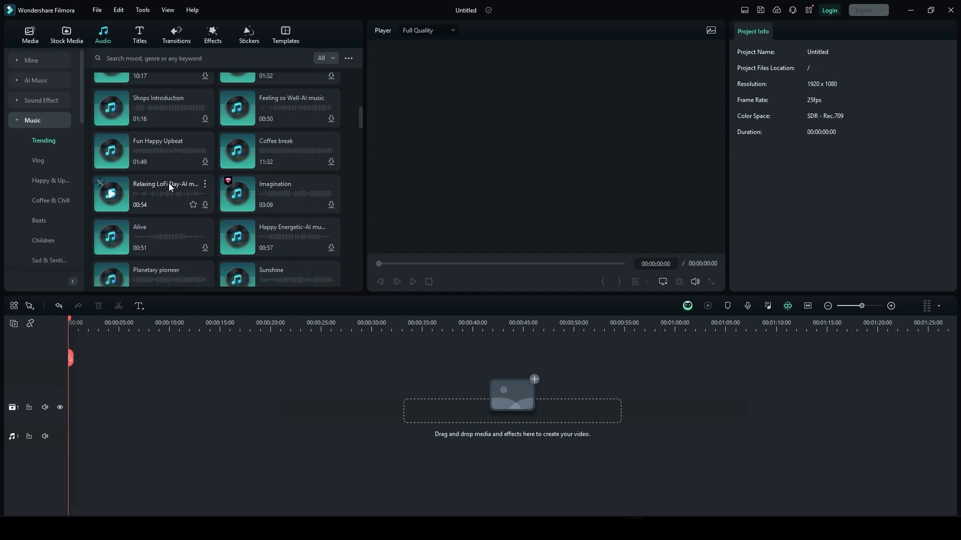
Look through the Whoosh, Click, Pop and Camera & Film sound effects and view the AI Music generator
left_click(35, 104)
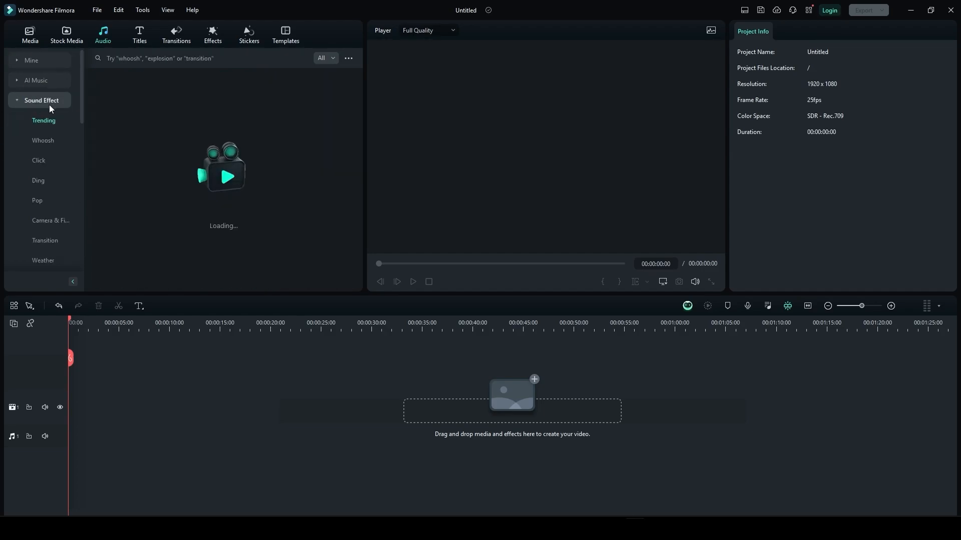
left_click(50, 141)
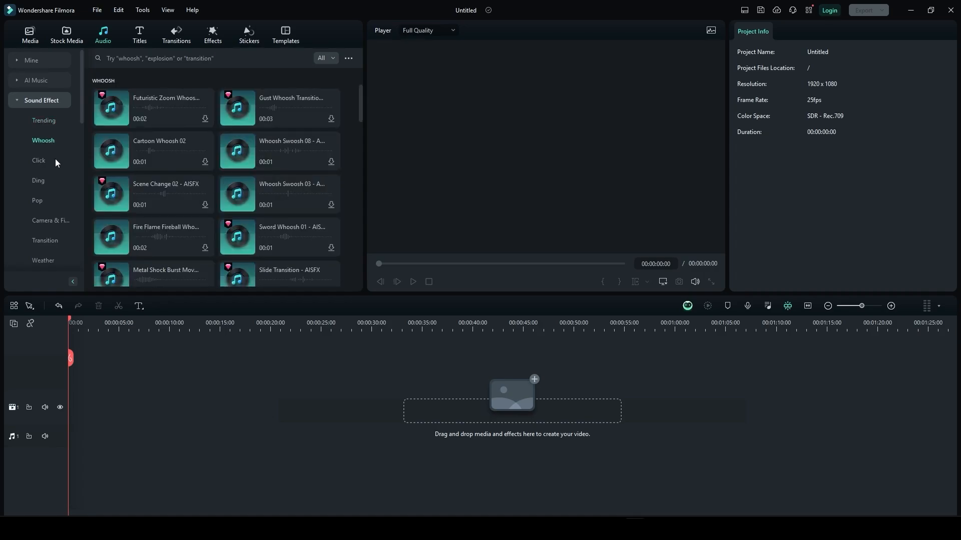
left_click(44, 160)
left_click(40, 198)
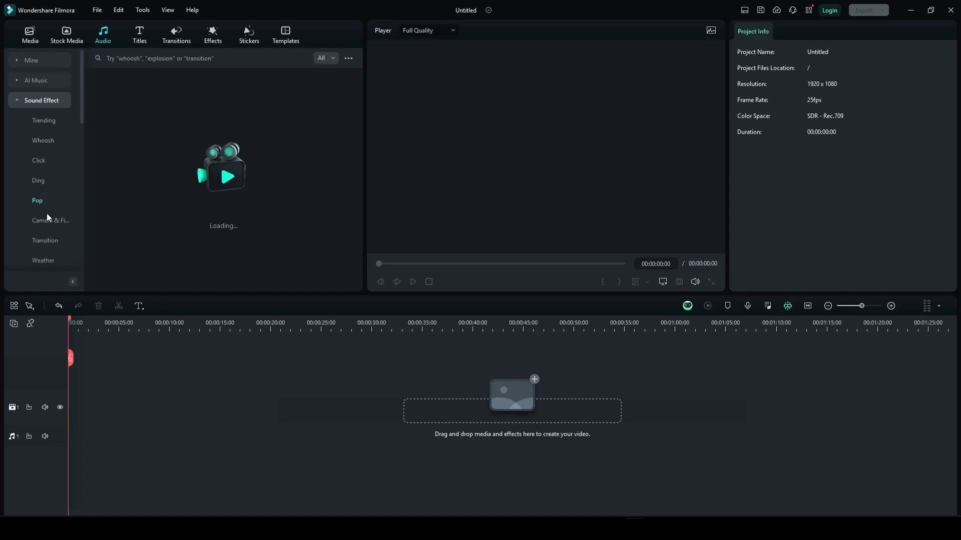
left_click(46, 222)
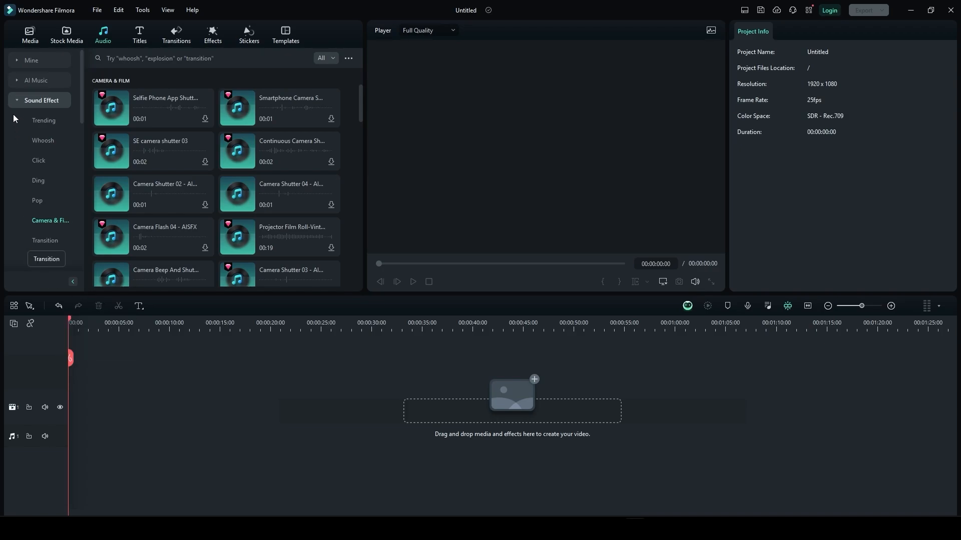
left_click(16, 100)
left_click(31, 80)
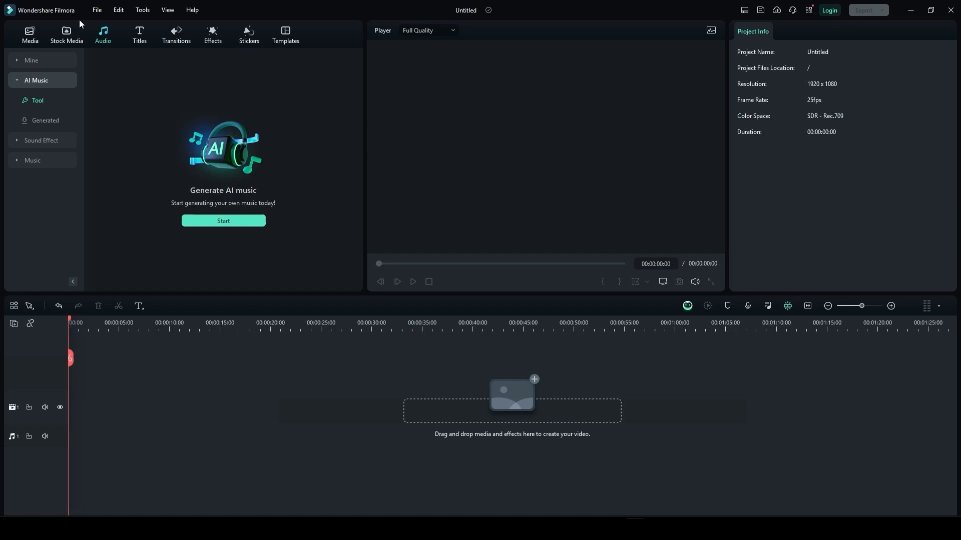
Browse the trending titles and the 3D Titles, VFX Text and WordArt title effect categories
left_click(135, 38)
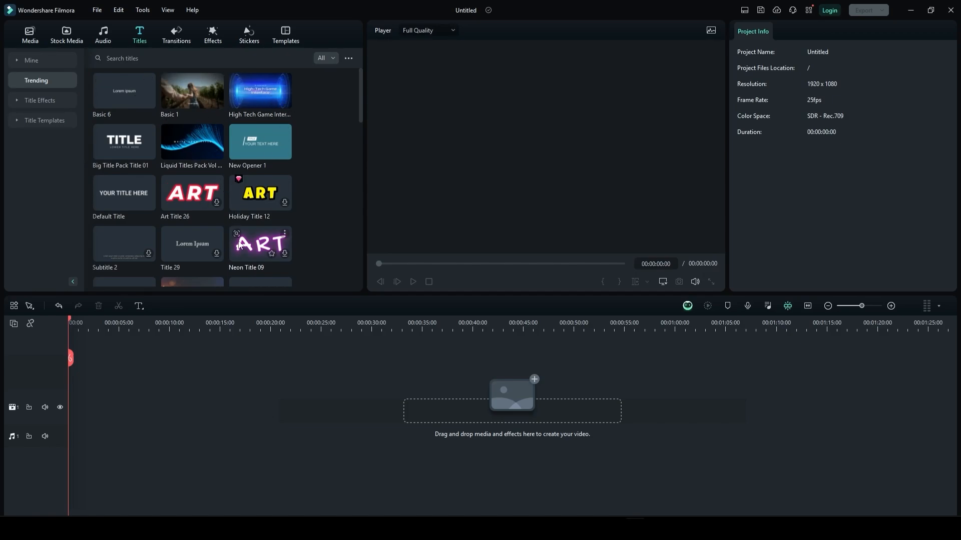
scroll(265, 178, "down", 5)
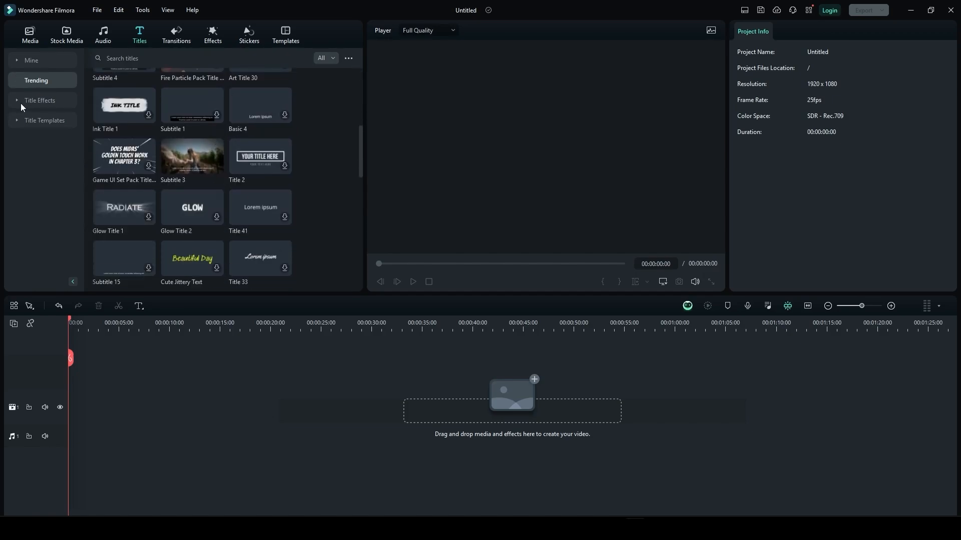
left_click(17, 100)
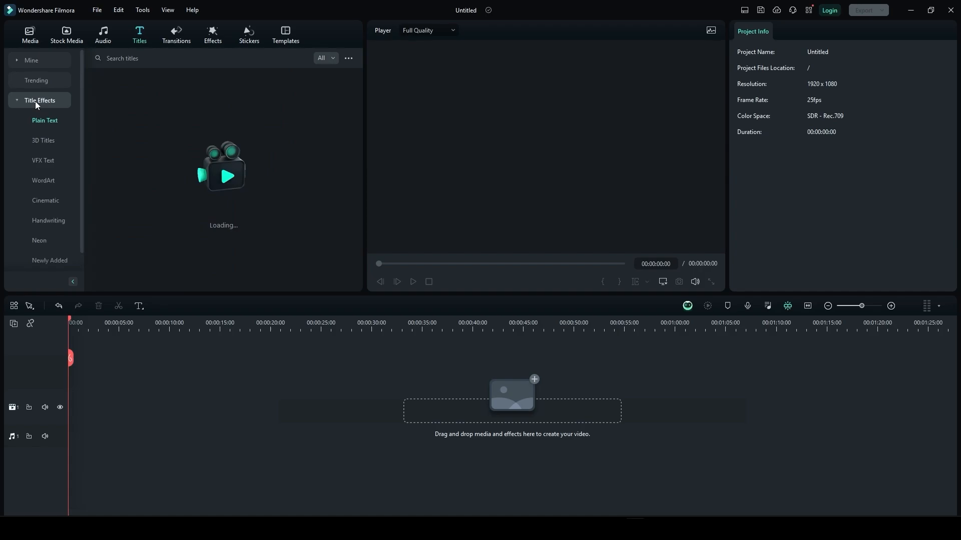
left_click(43, 140)
left_click(47, 158)
left_click(47, 179)
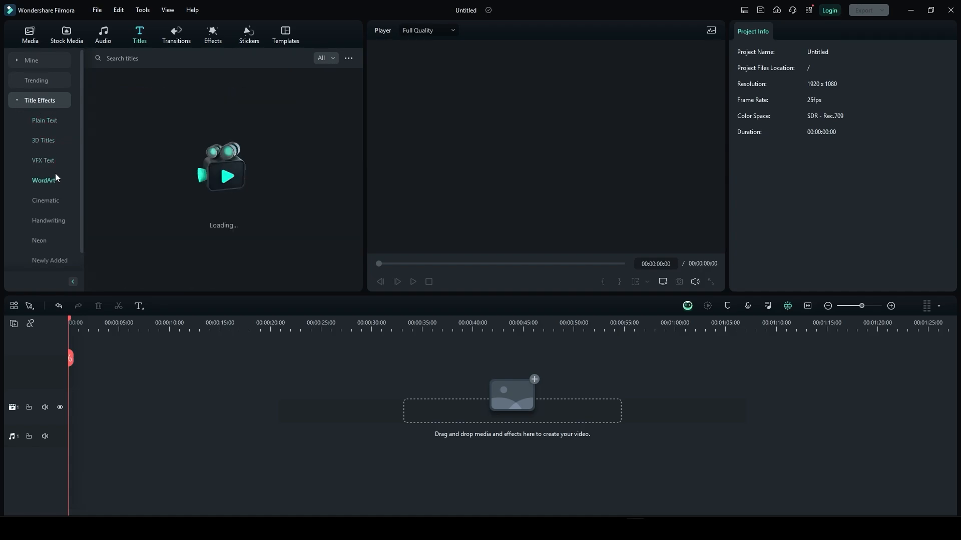
Collapse the Title Effects list and browse the Subtitles and Lower Thirds title templates
left_click(19, 101)
left_click(22, 120)
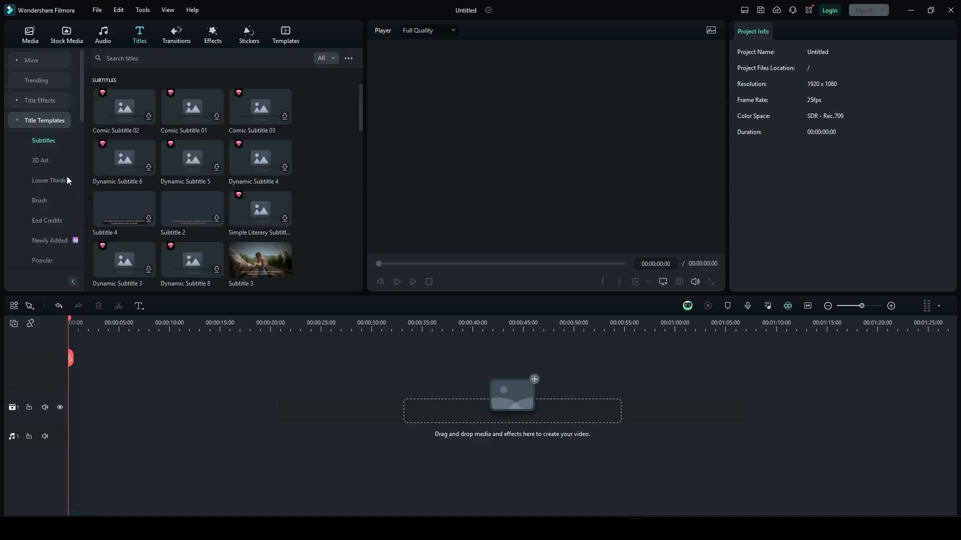
scroll(215, 137, "down", 5)
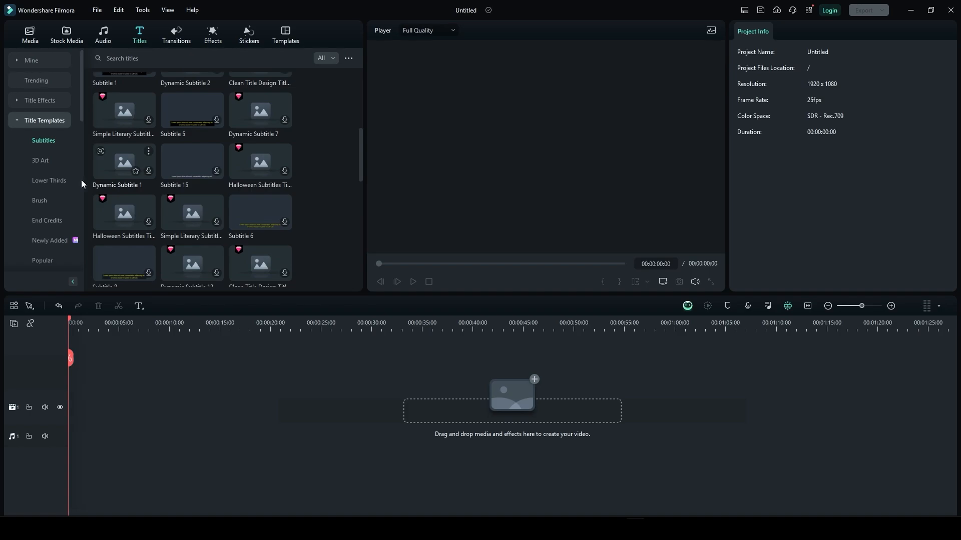
left_click(48, 180)
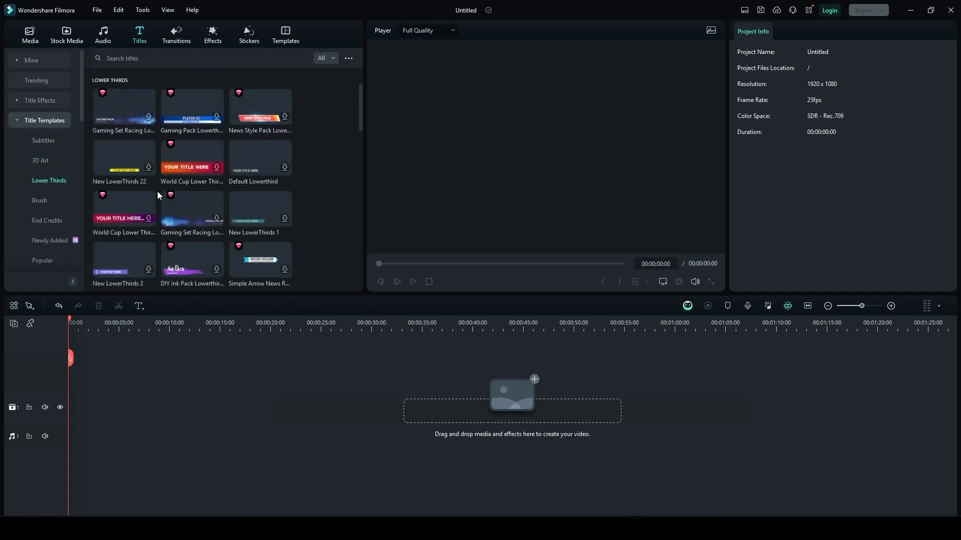
Browse the trending transitions, transition categories and Audio Transitions, and return to the trending transitions
left_click(177, 40)
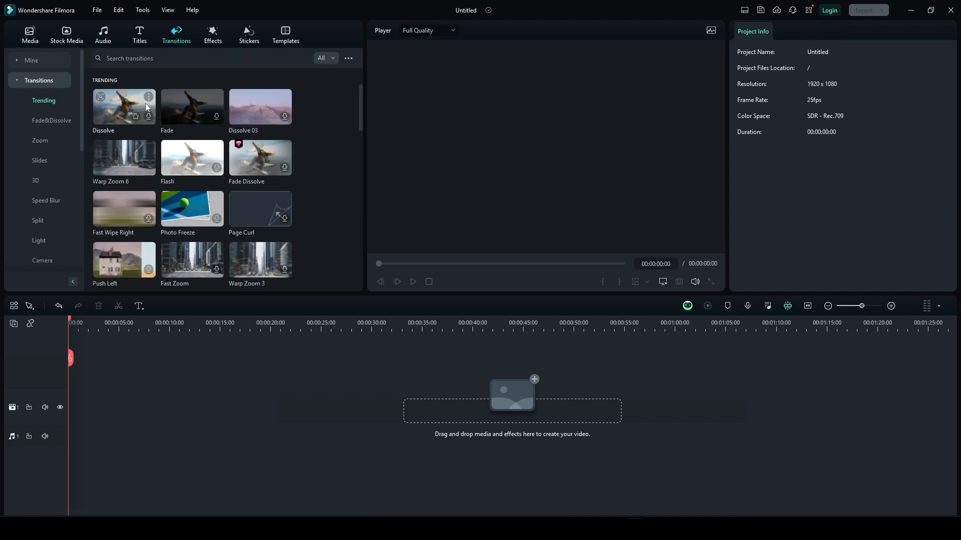
scroll(195, 181, "down", 3)
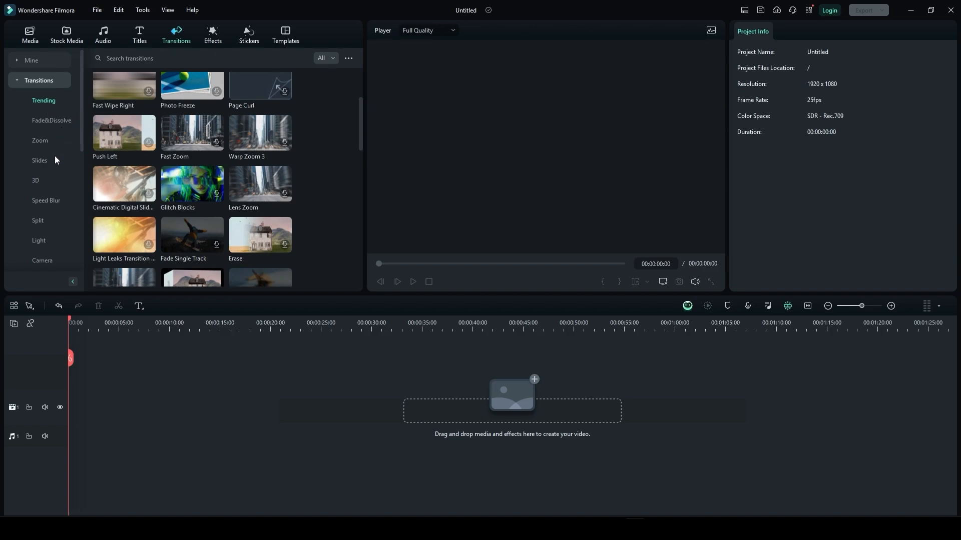
scroll(47, 192, "down", 2)
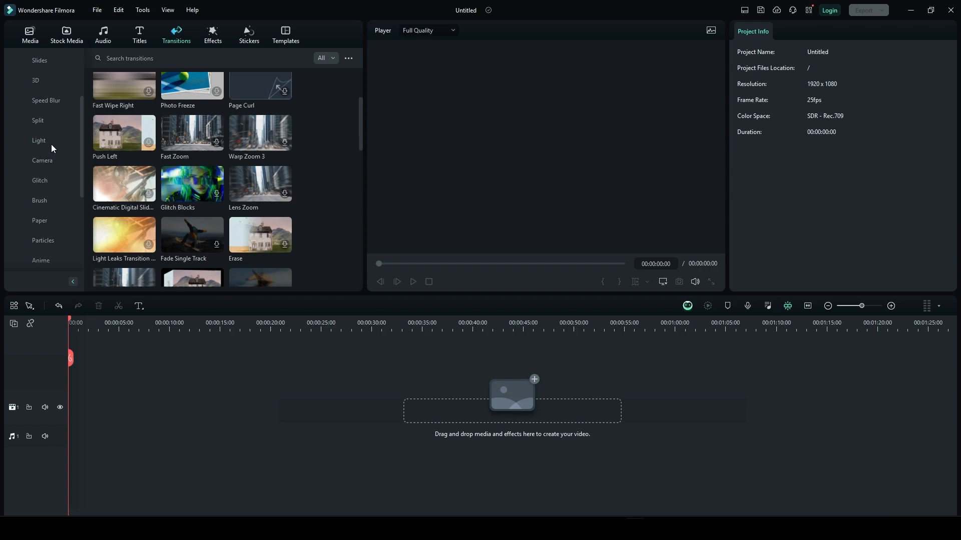
scroll(47, 161, "down", 3)
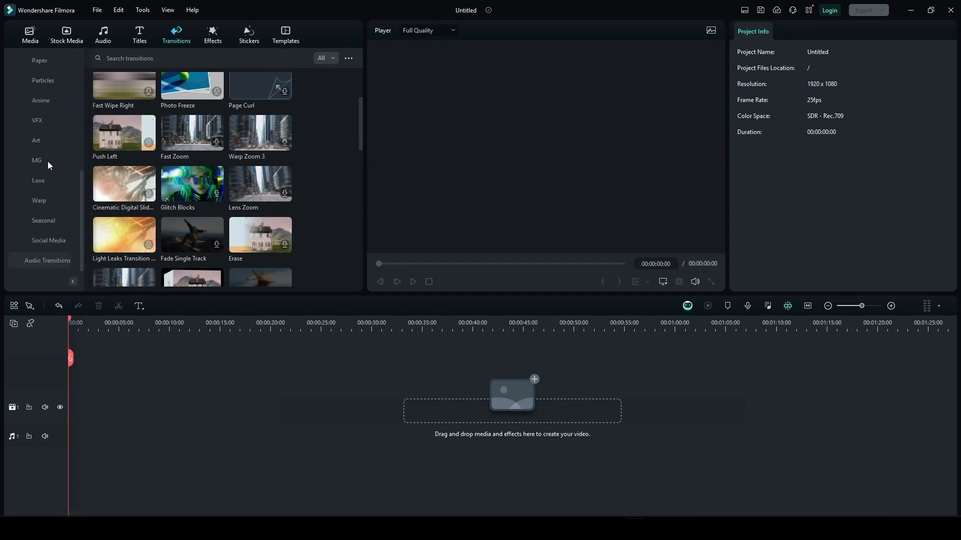
left_click(45, 261)
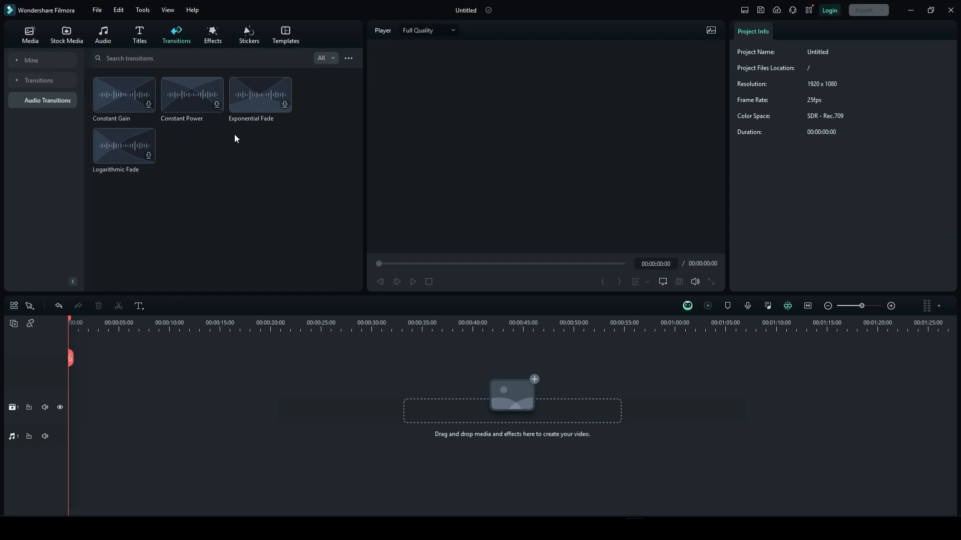
left_click(36, 83)
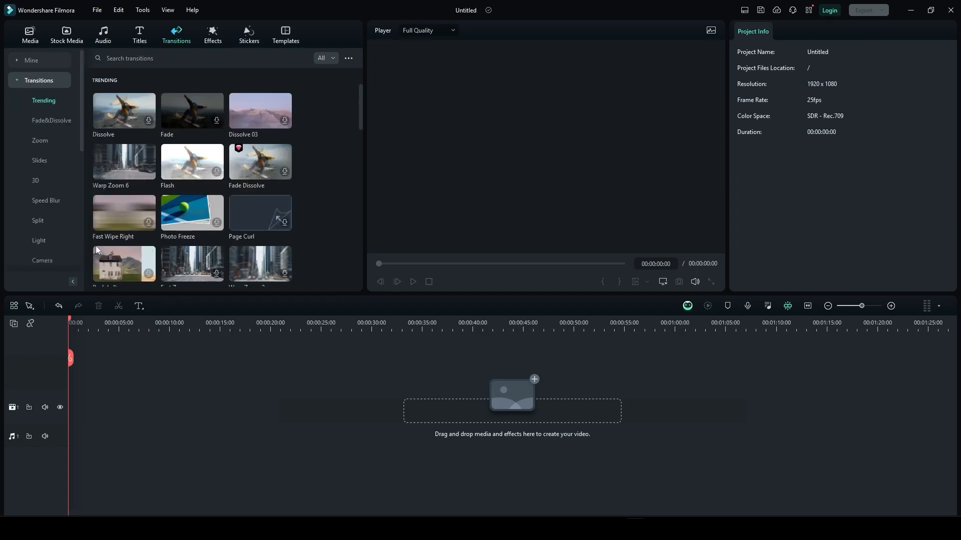
Look through the Trending, Basic and Shake video effects and collapse the Video Effects category list
left_click(223, 38)
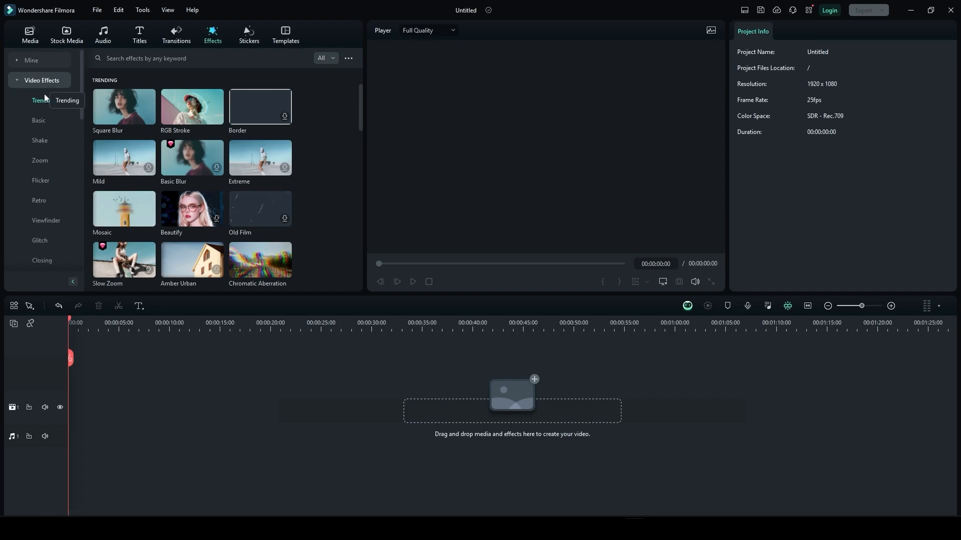
left_click(37, 119)
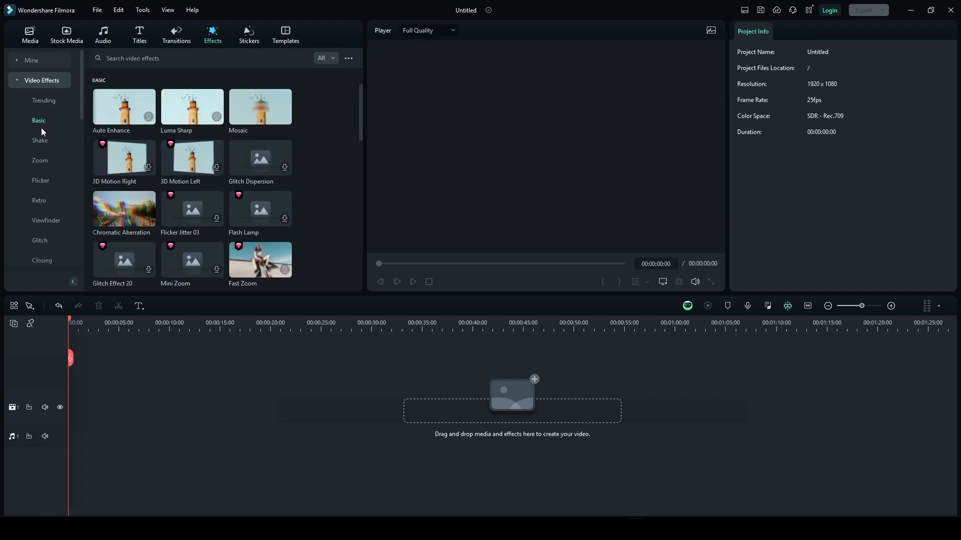
left_click(40, 140)
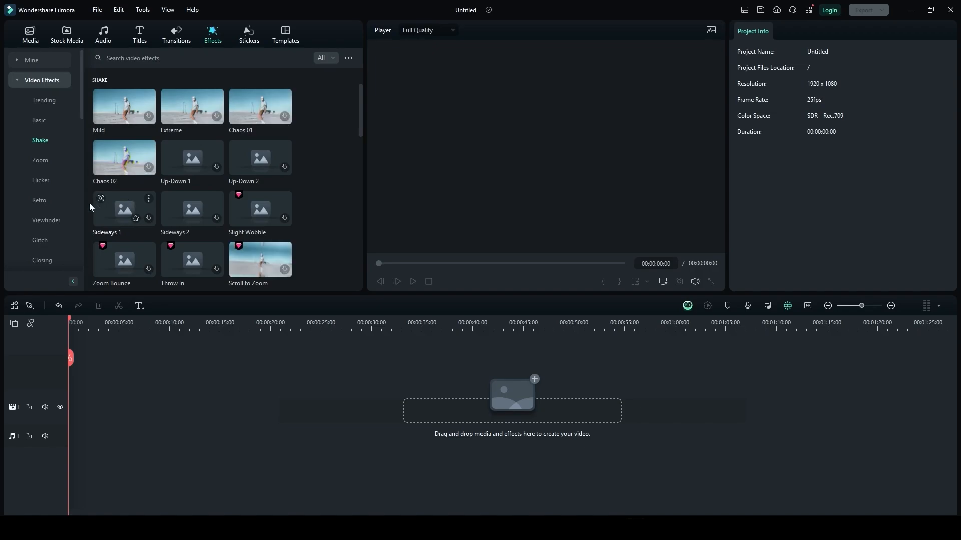
scroll(56, 197, "down", 5)
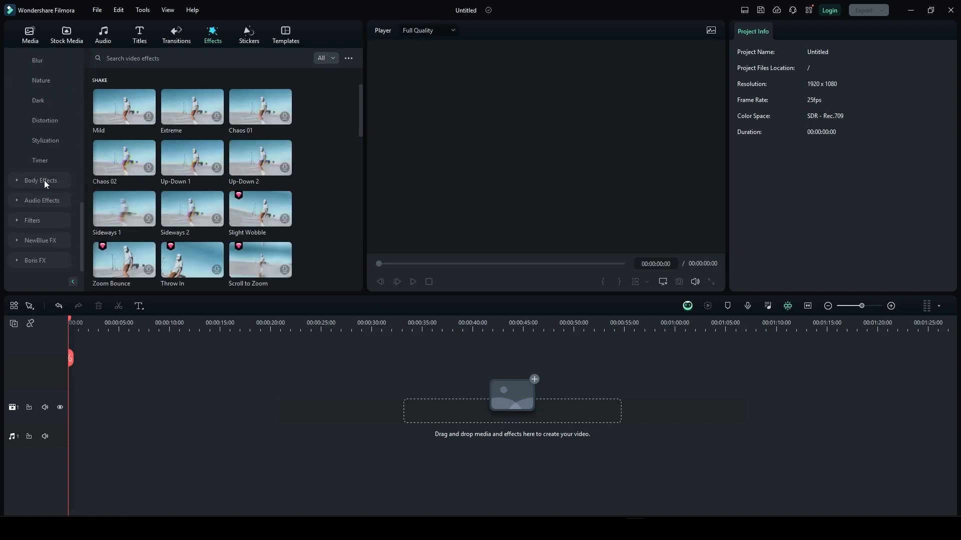
scroll(44, 179, "up", 5)
left_click(42, 95)
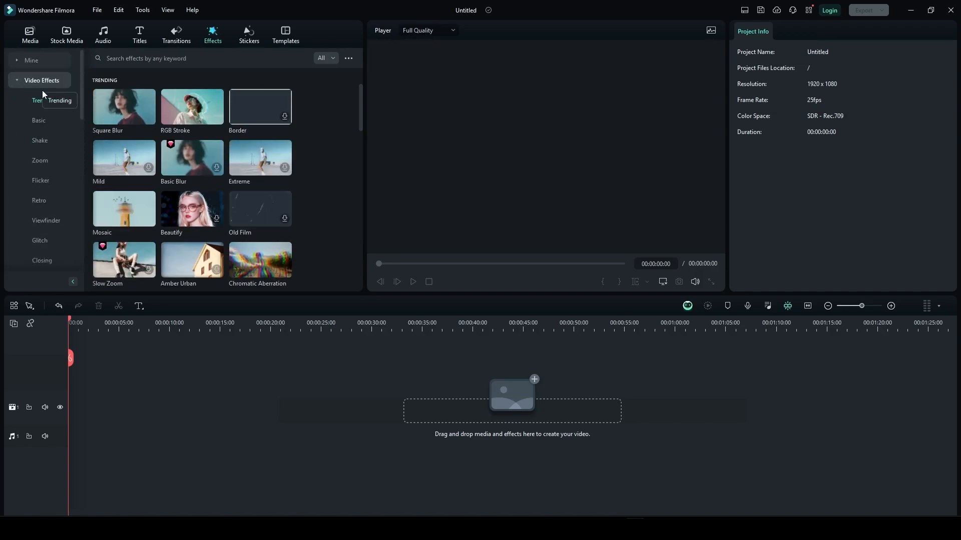
left_click(18, 82)
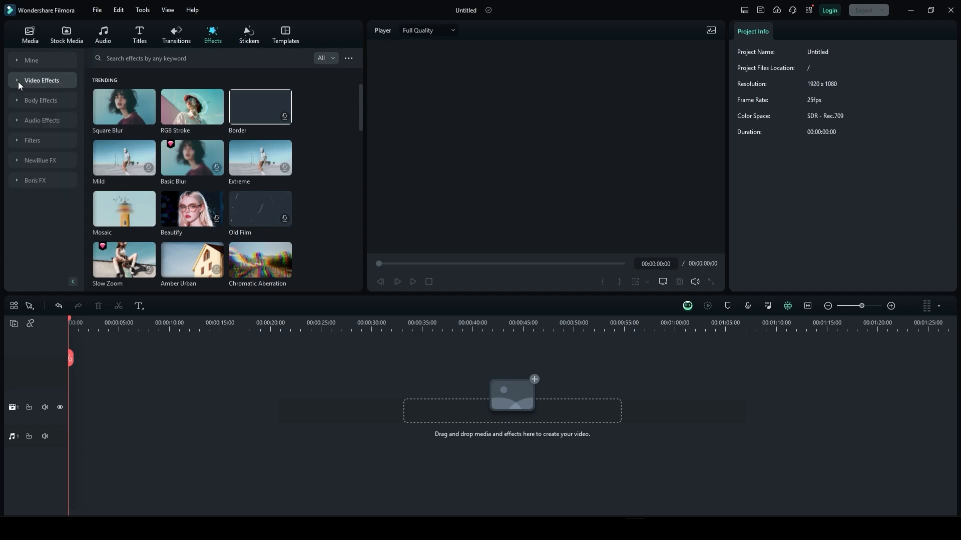
View the popular Body Effects, the Voice Changer audio effects and the Filters categories
left_click(38, 101)
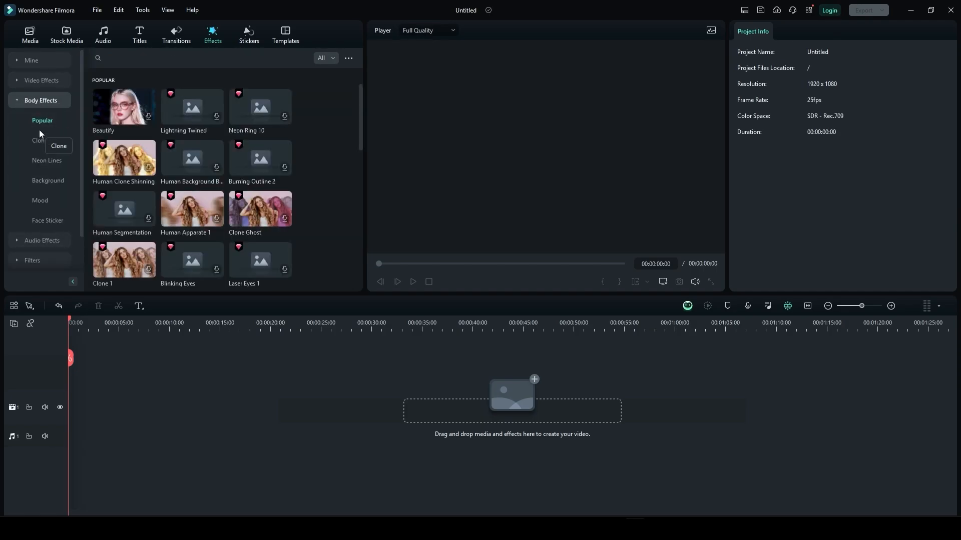
left_click(20, 100)
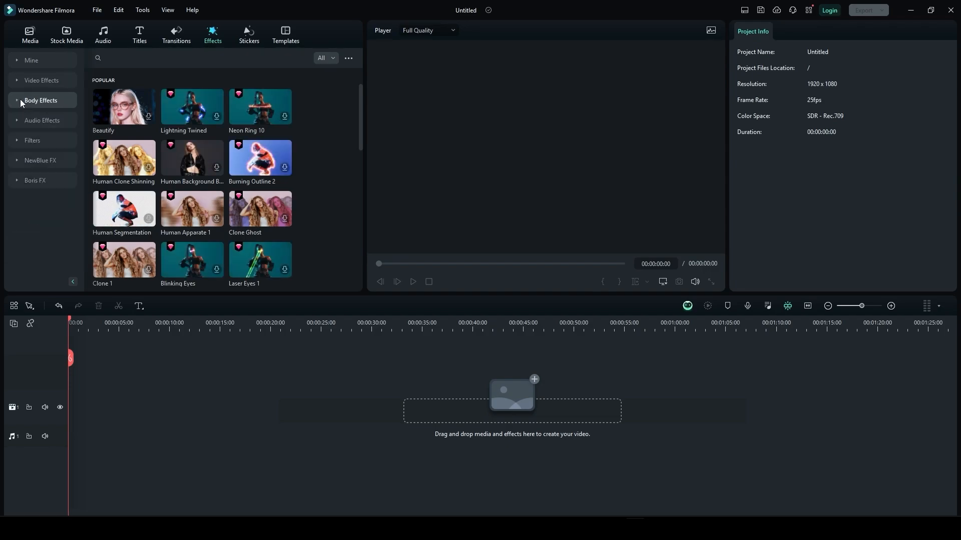
left_click(22, 121)
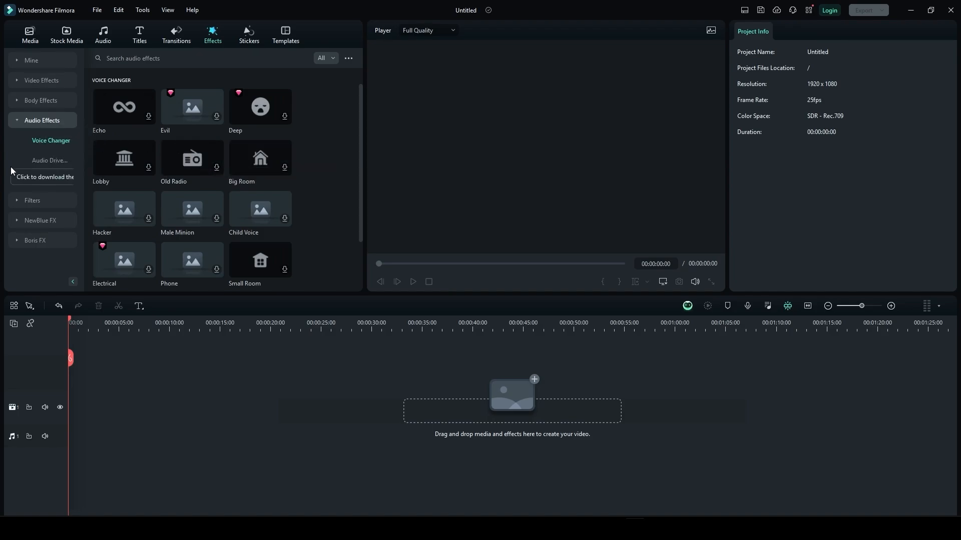
left_click(16, 198)
scroll(39, 196, "down", 3)
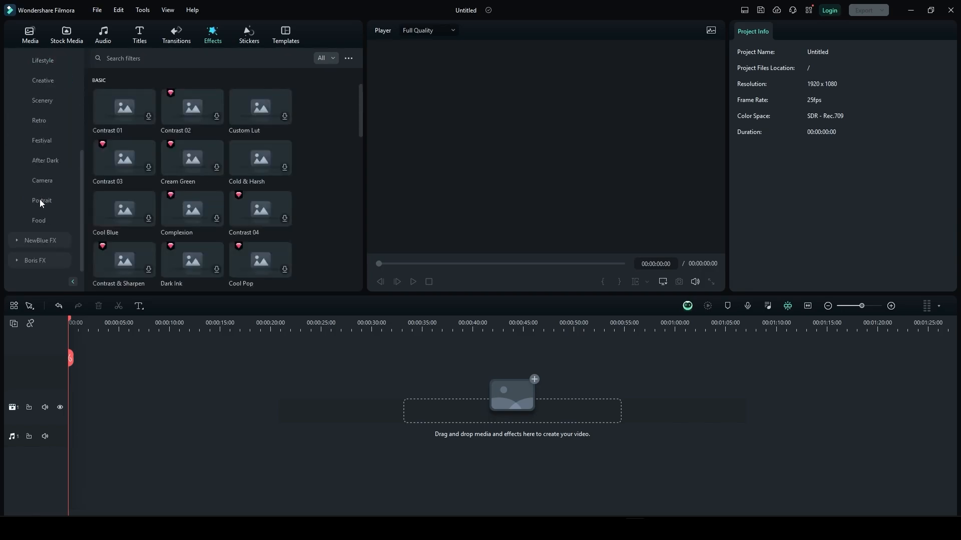
Look through the NewBlue FX and Boris FX plug-in effects, including Image Restoration and Stylize, and return to the trending Video Effects
left_click(16, 240)
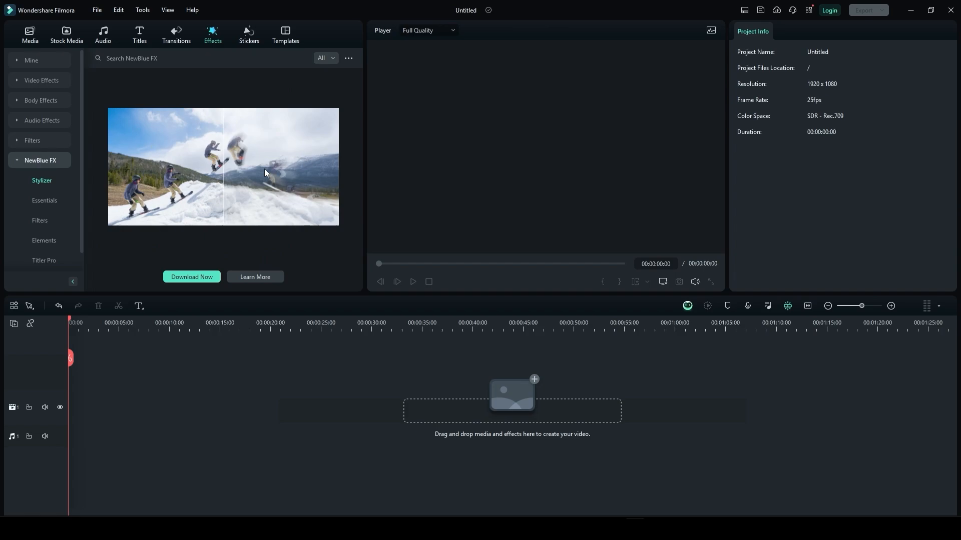
scroll(16, 215, "down", 1)
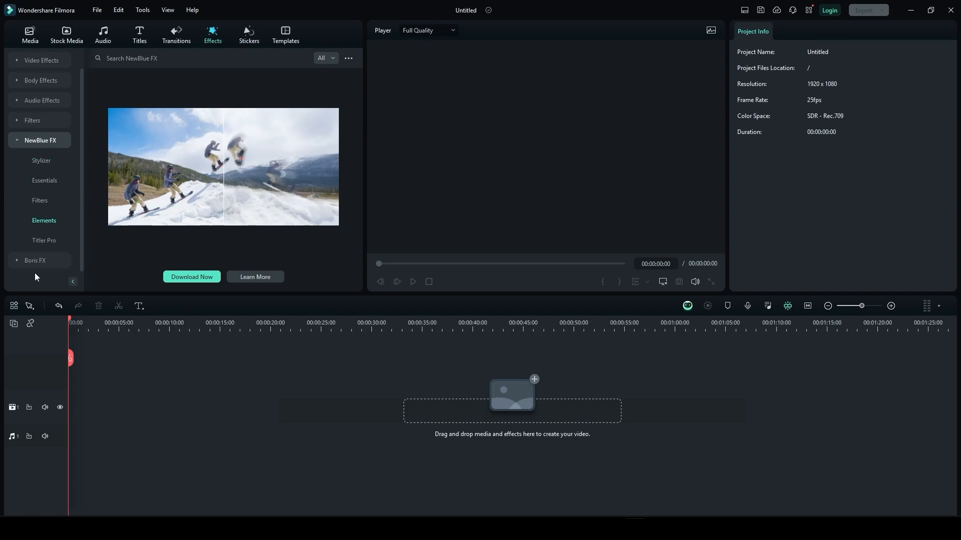
left_click(19, 260)
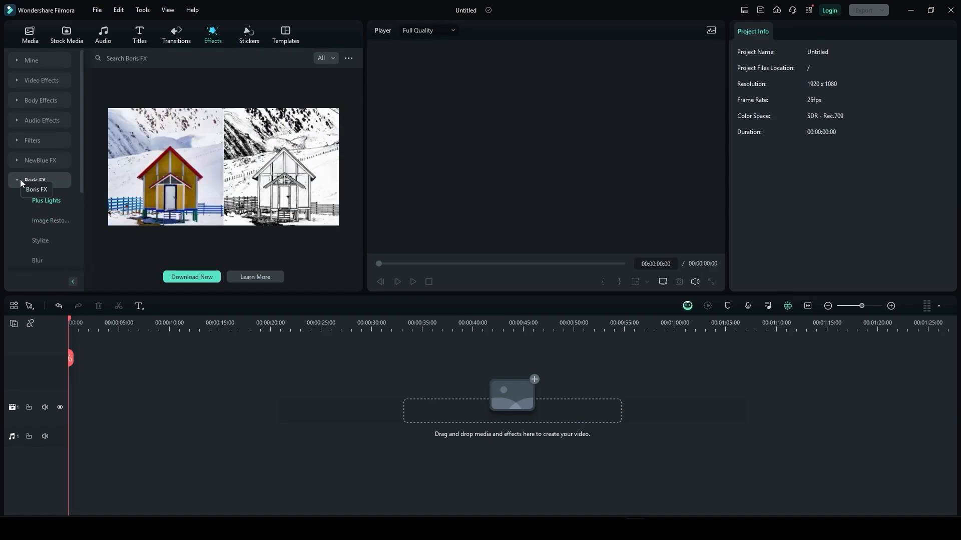
left_click(49, 220)
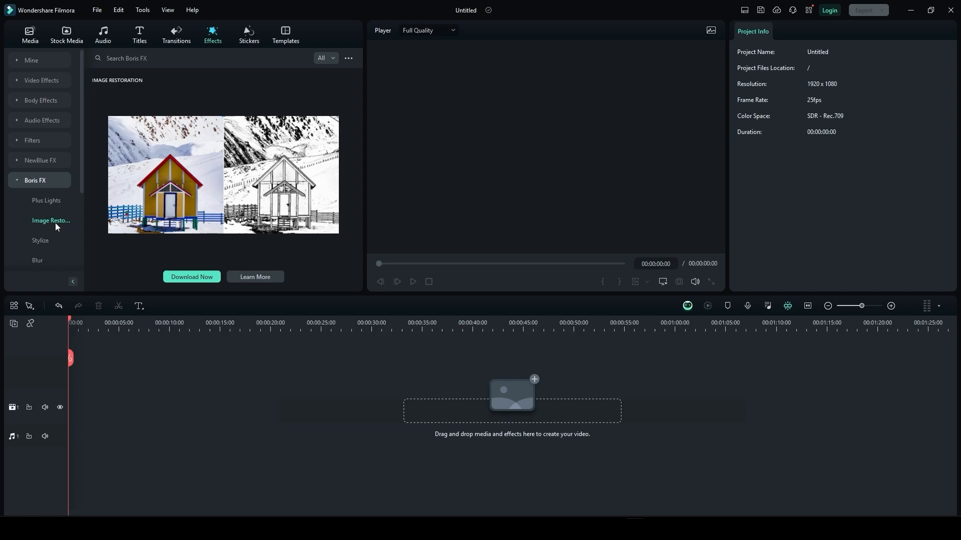
left_click(41, 238)
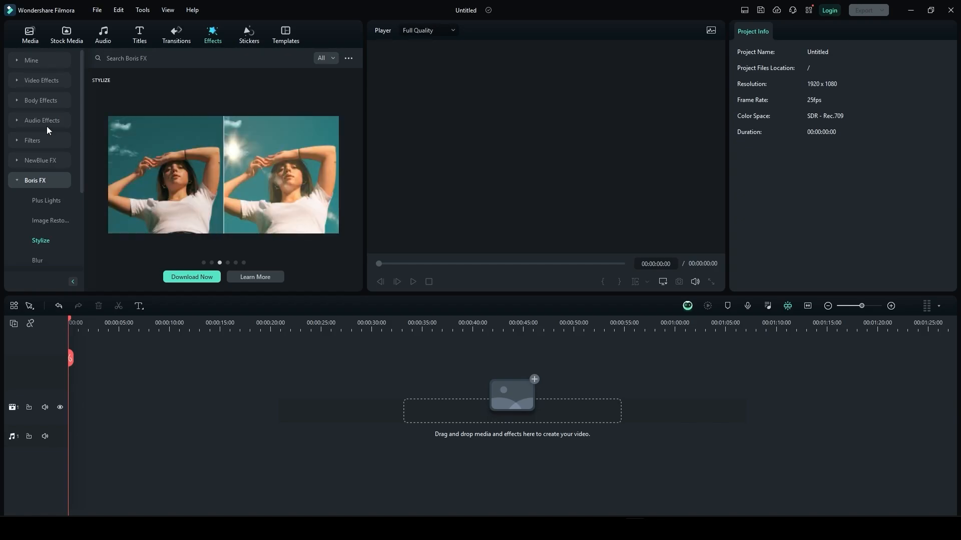
left_click(37, 76)
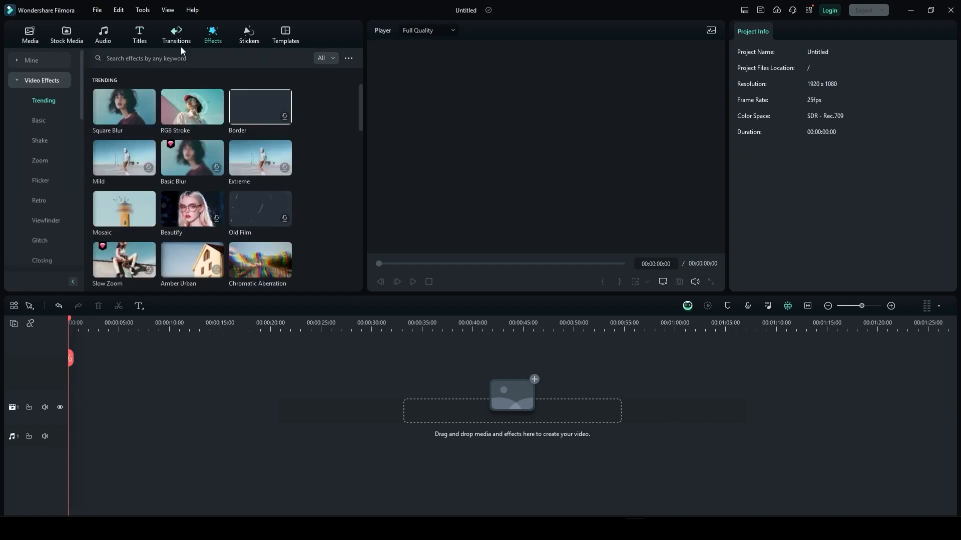
Browse the trending stickers and the Social Media, Arrow, Subscribe, Emoji and Like sticker categories
left_click(256, 43)
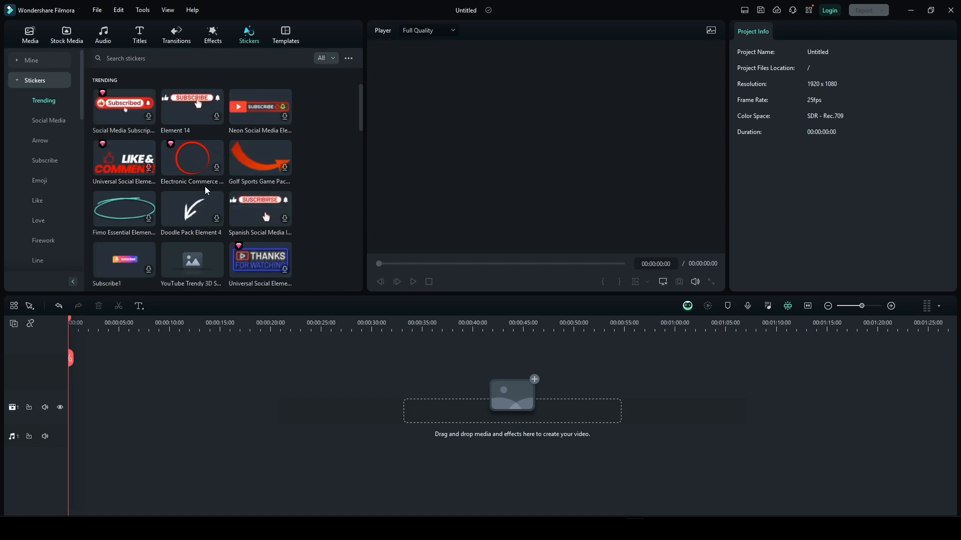
scroll(227, 201, "down", 5)
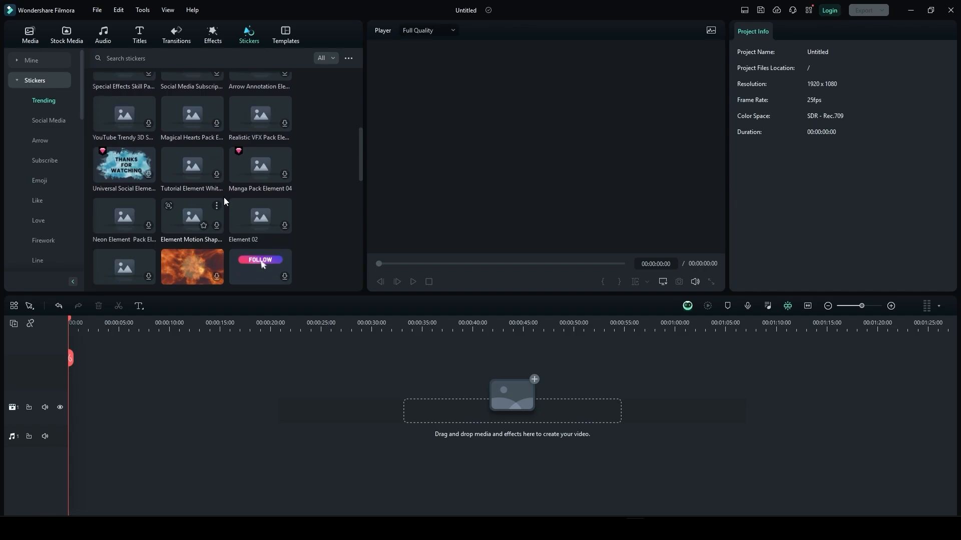
scroll(224, 202, "down", 3)
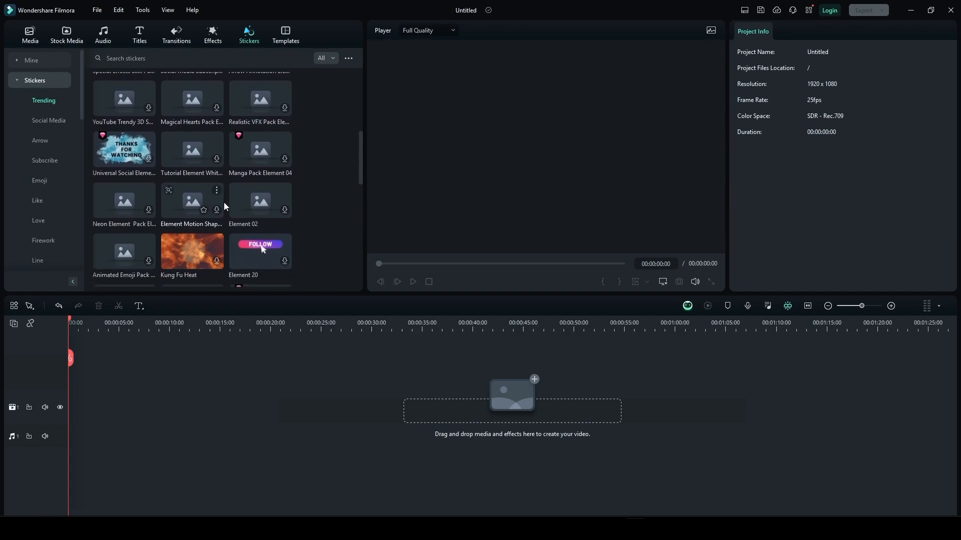
left_click(48, 121)
left_click(44, 139)
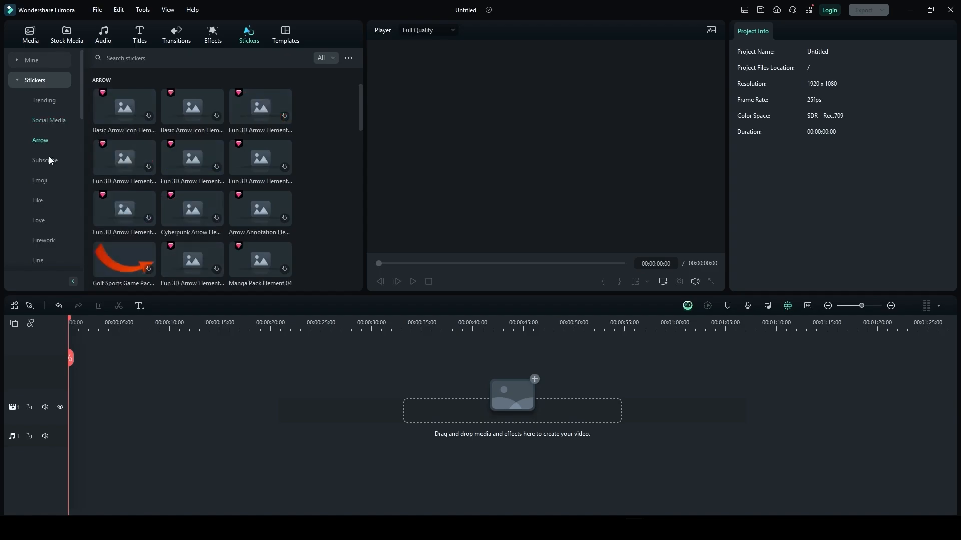
left_click(52, 161)
left_click(42, 185)
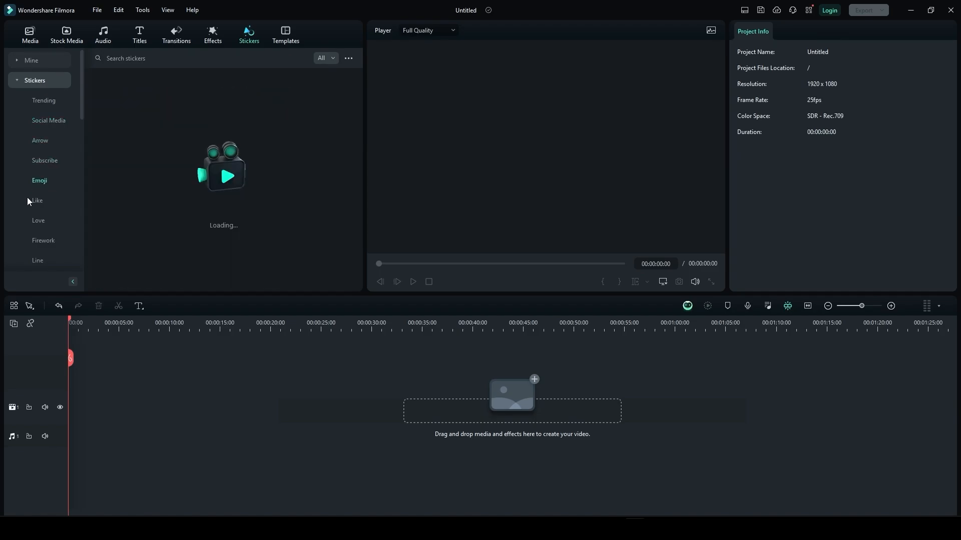
left_click(37, 201)
scroll(39, 205, "down", 2)
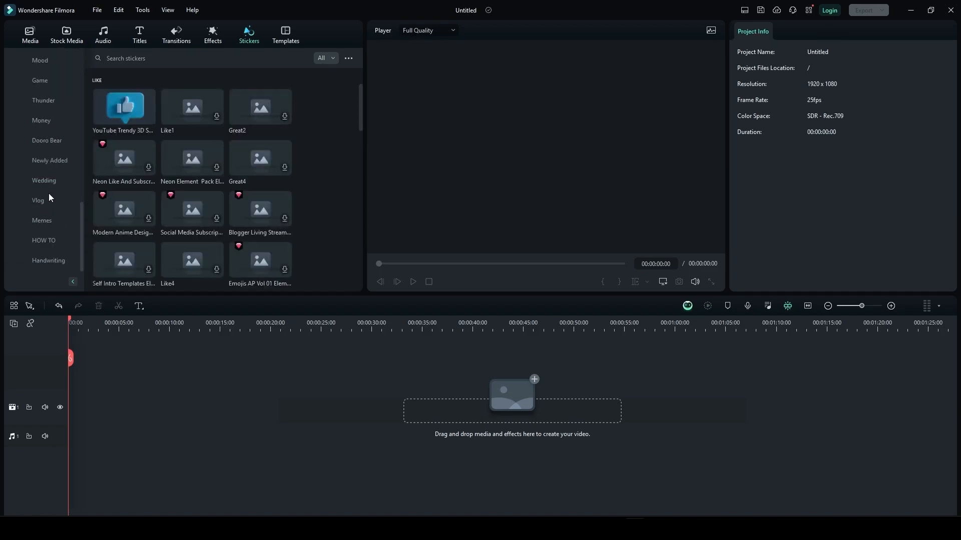
scroll(49, 192, "up", 2)
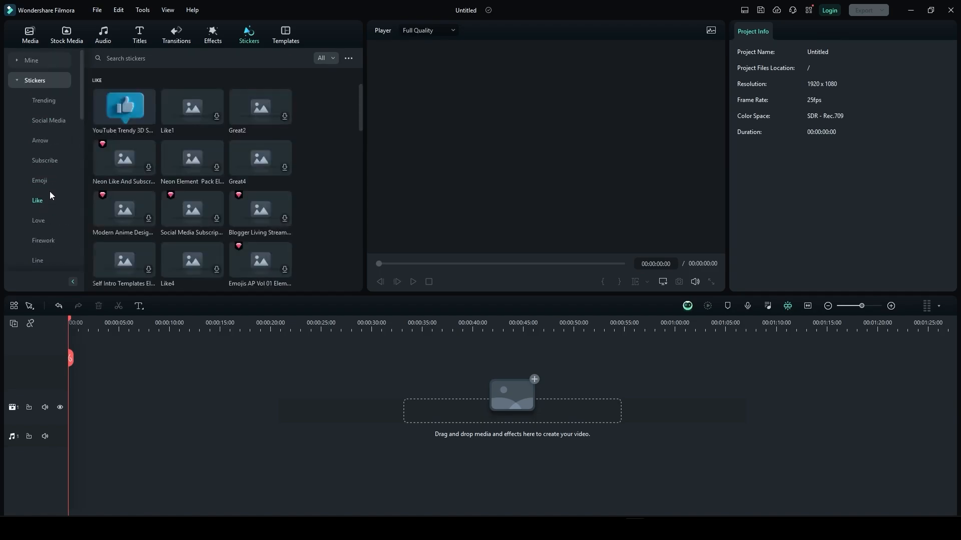
Browse the trending video templates and open the Basic category of the Split Screen templates
left_click(286, 36)
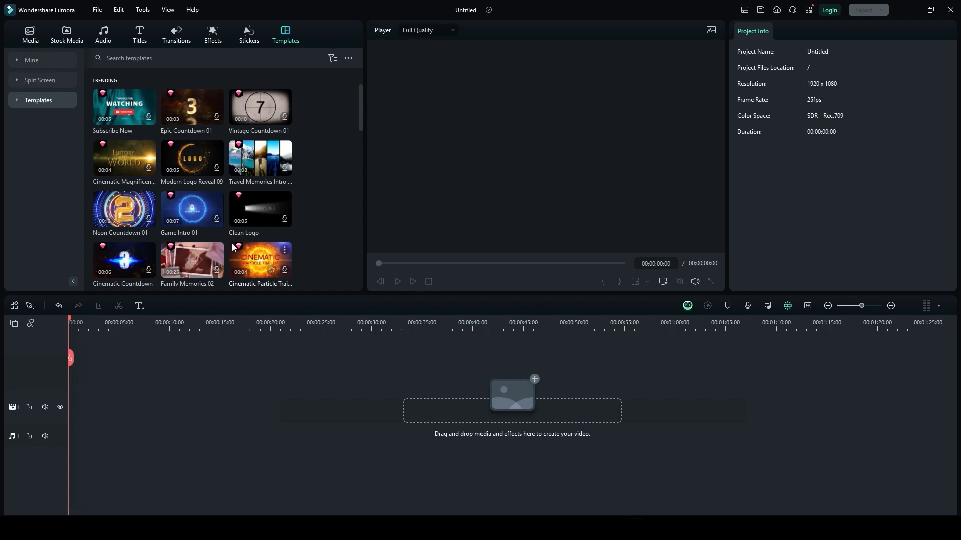
scroll(198, 150, "down", 5)
scroll(196, 150, "up", 2)
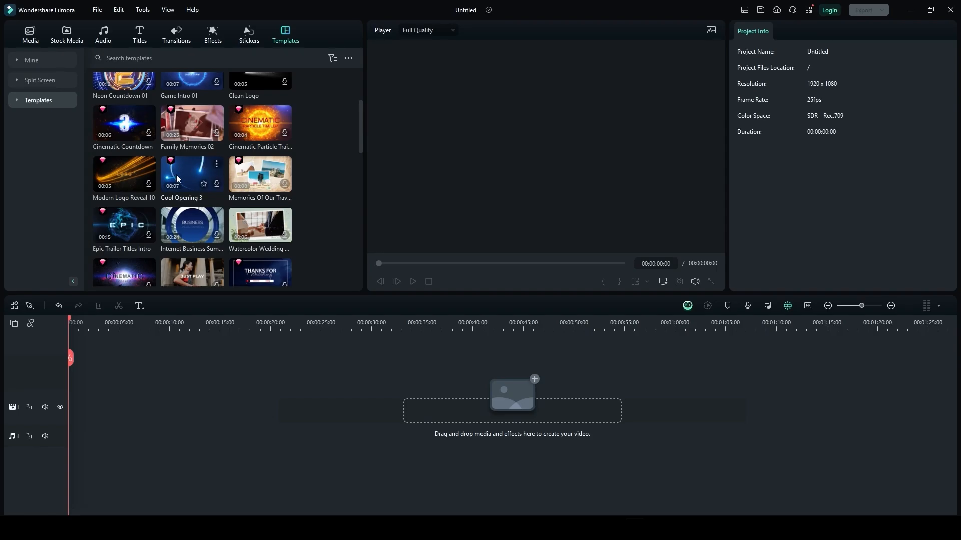
left_click(43, 84)
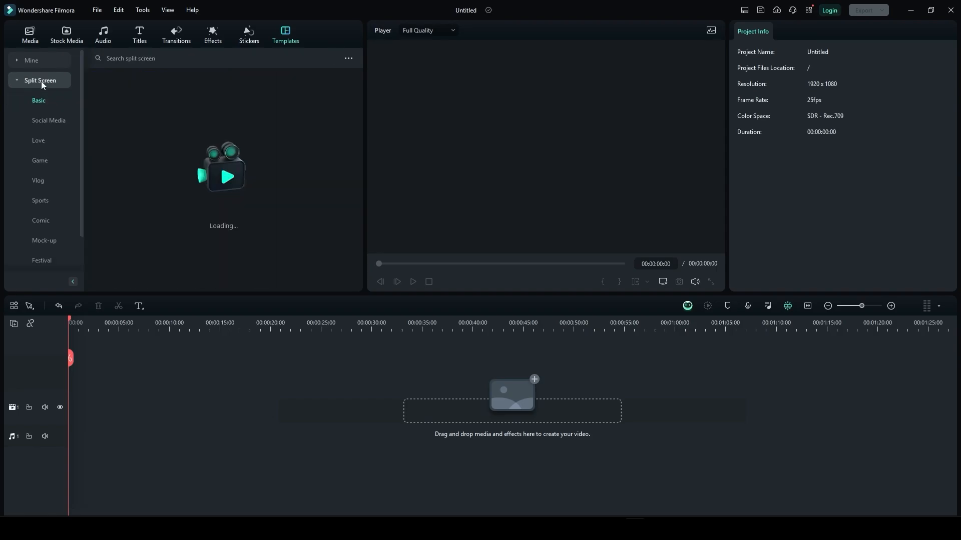
Browse the Social Media and Basic categories of the Split Screen templates, and return to the project media
left_click(54, 122)
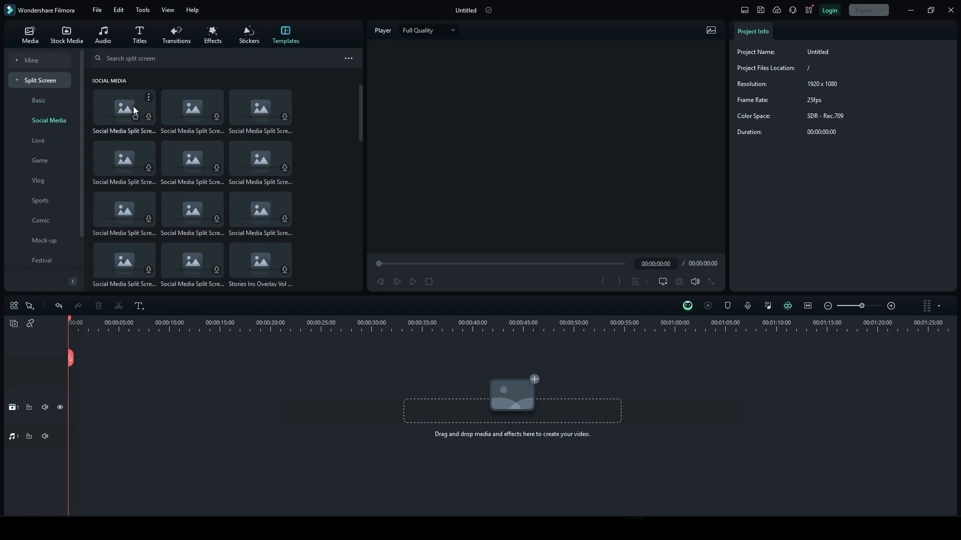
left_click(36, 101)
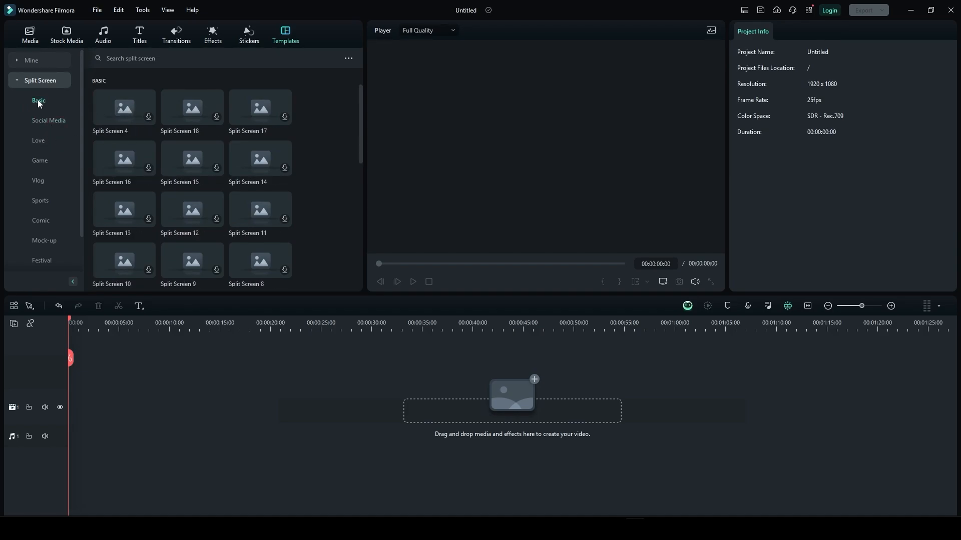
scroll(172, 220, "down", 5)
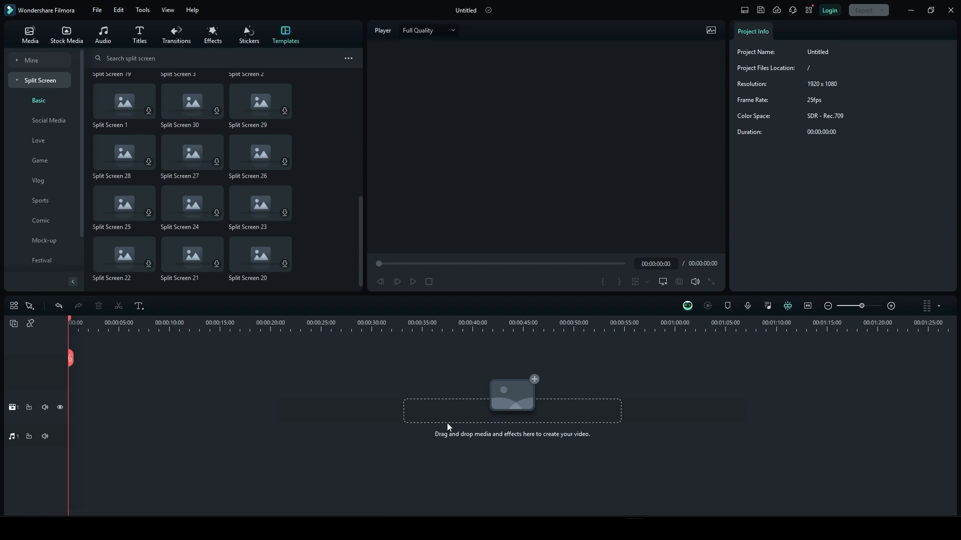
left_click(46, 80)
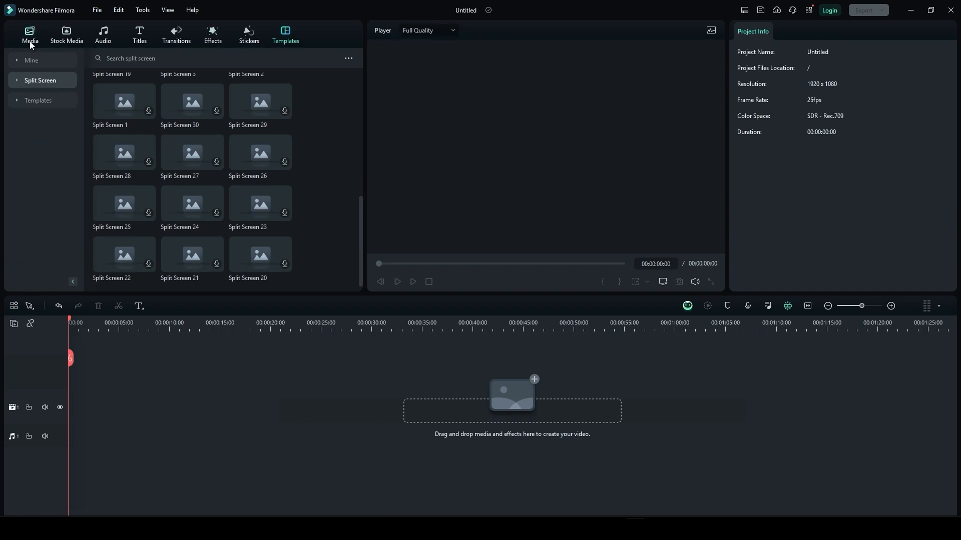
left_click(29, 35)
left_click(64, 64)
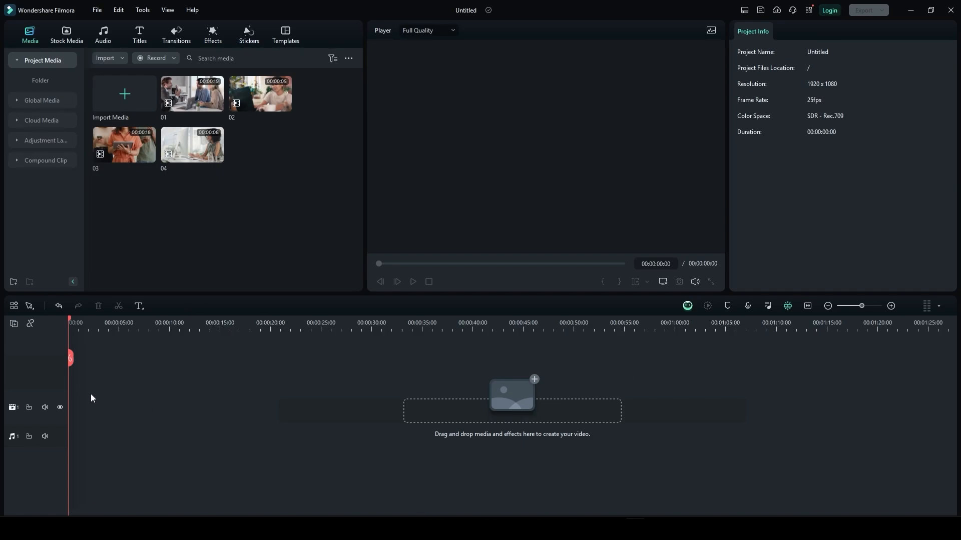
Place clip 01 at the start of the first video track and match the project settings to the media, 1920 x 1080 30fps
left_click_drag(71, 323, 210, 323)
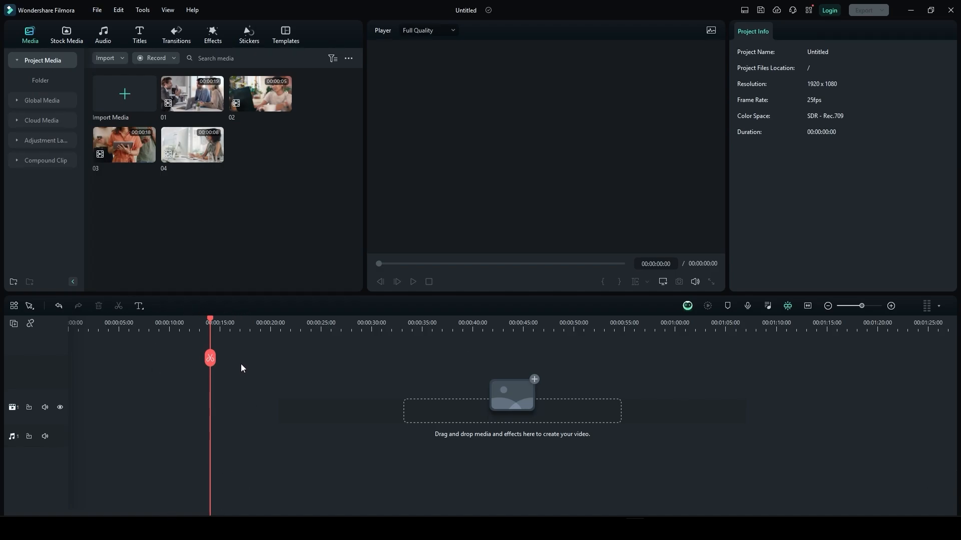
left_click_drag(209, 325, 369, 415)
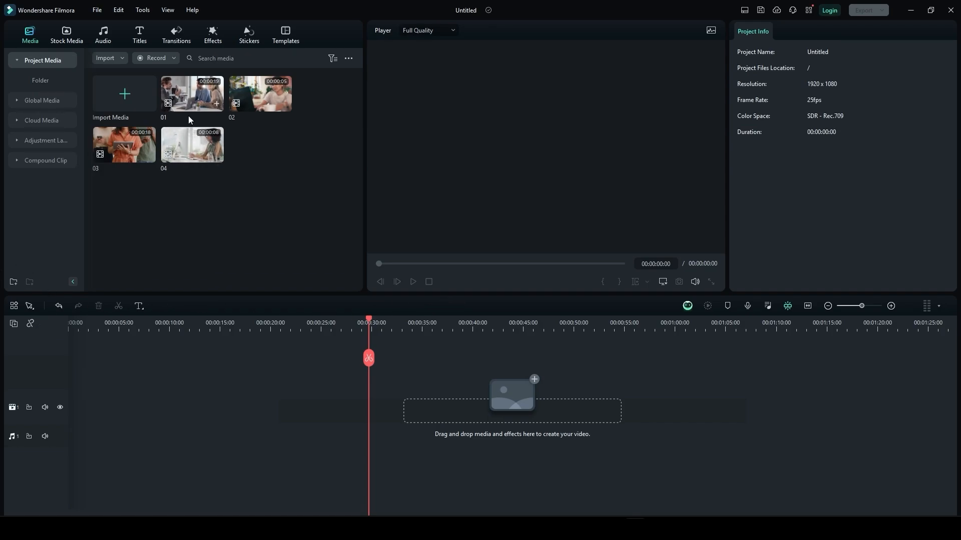
left_click_drag(193, 104, 71, 420)
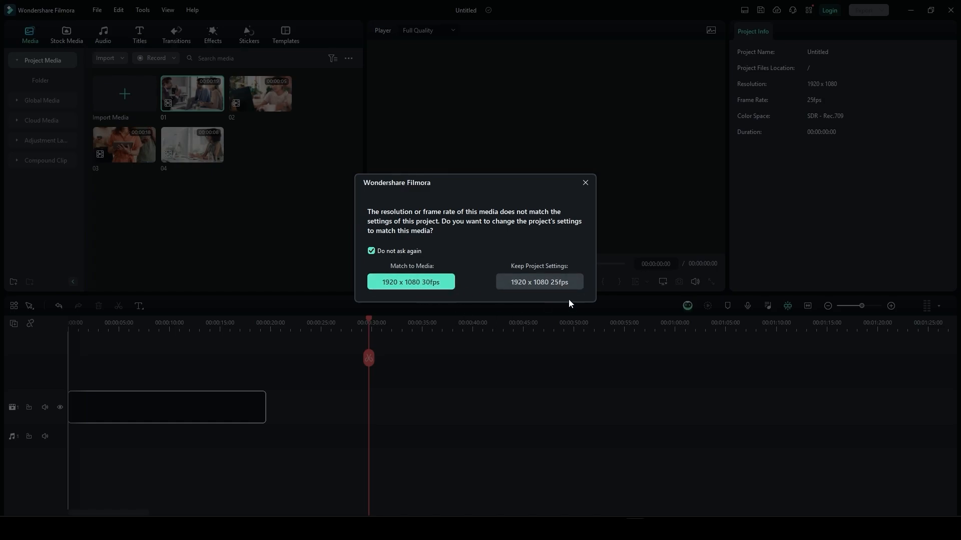
left_click(421, 283)
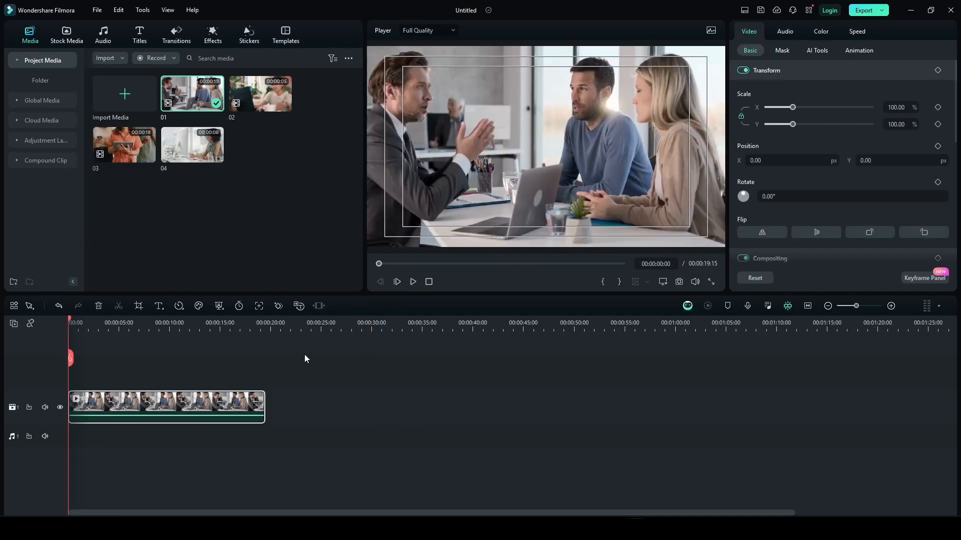
View the project info, reselect the clip on the timeline and move the playhead to about 00:00:04:16
left_click(278, 362)
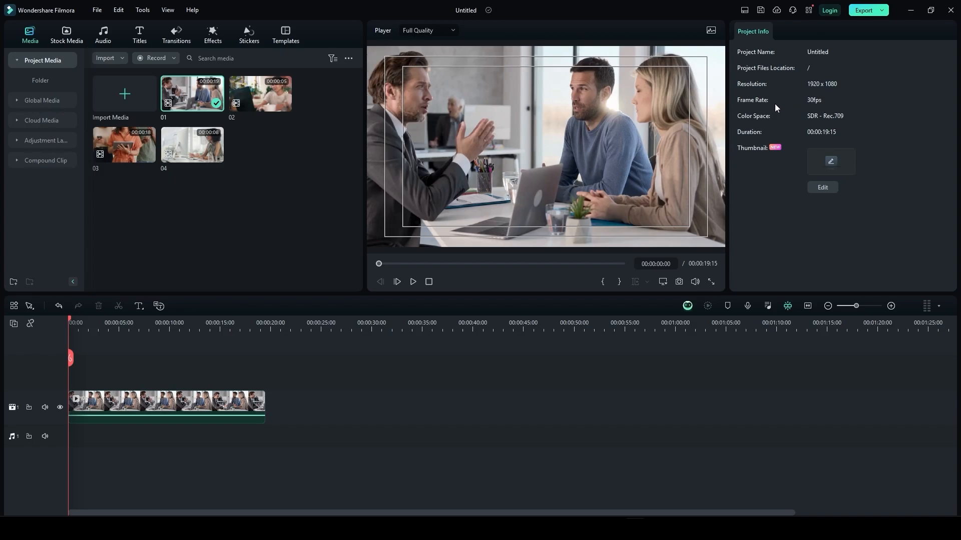
left_click(119, 400)
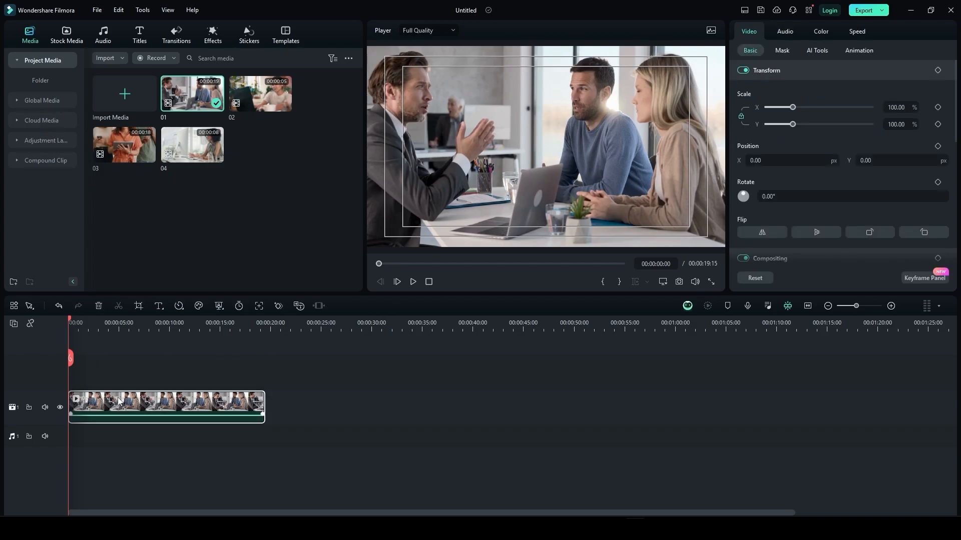
left_click_drag(216, 381, 253, 445)
mouse_move(954, 113)
left_mouse_down()
mouse_move(956, 234)
mouse_move(957, 107)
left_mouse_up()
left_click_drag(72, 319, 114, 320)
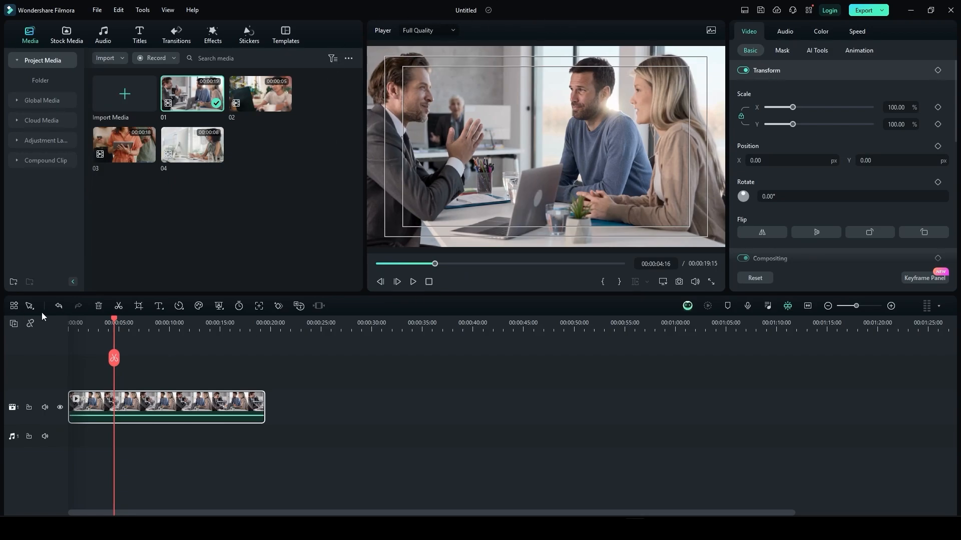
Customize the timeline toolbar by placing Silence Detection at its end, and save the arrangement
left_click(15, 306)
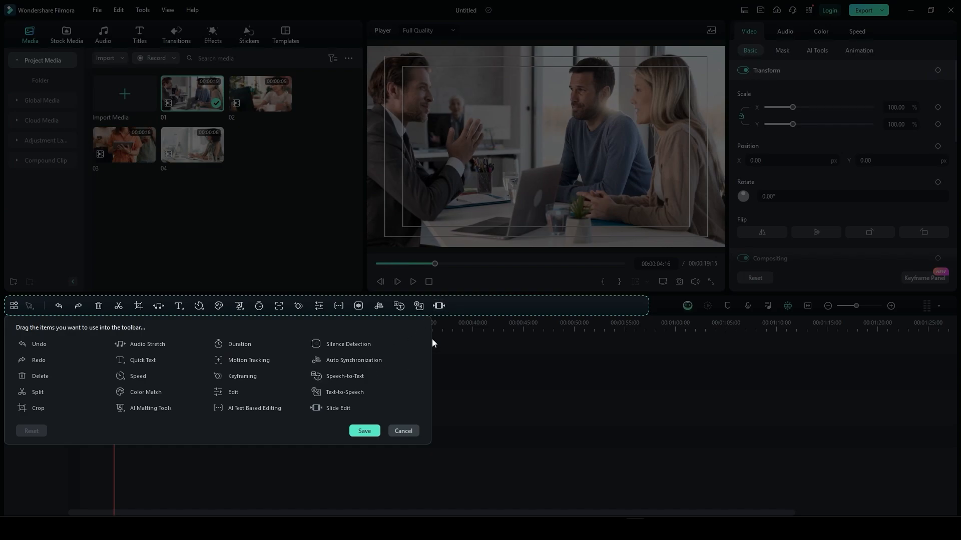
left_click_drag(328, 349, 444, 313)
left_click(370, 433)
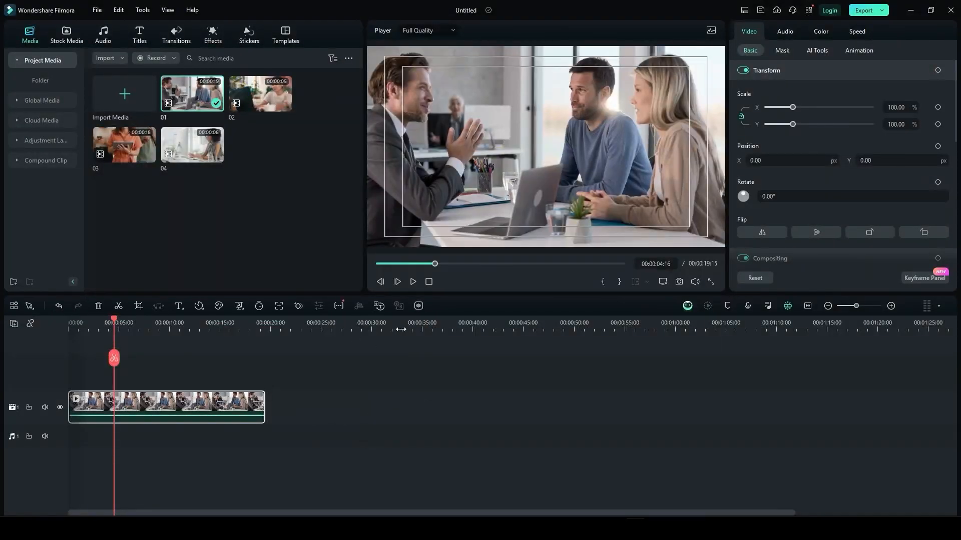
Switch the timeline cursor to Quick Split Mode and back to Select
left_click(28, 307)
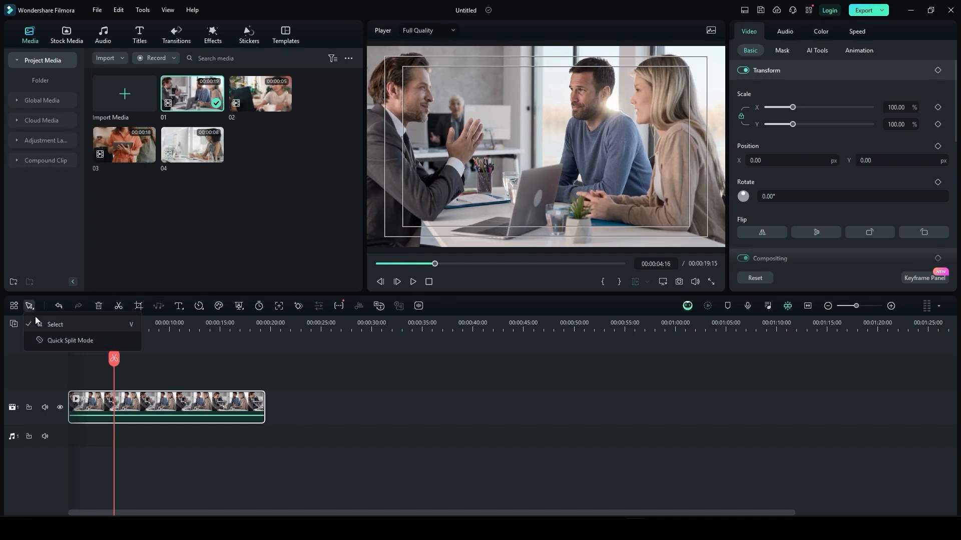
left_click(75, 342)
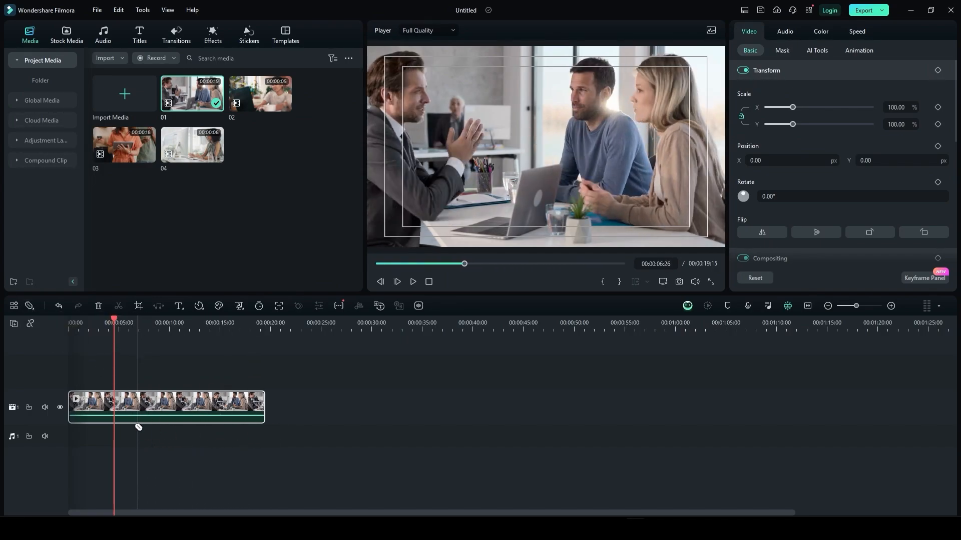
left_click(31, 308)
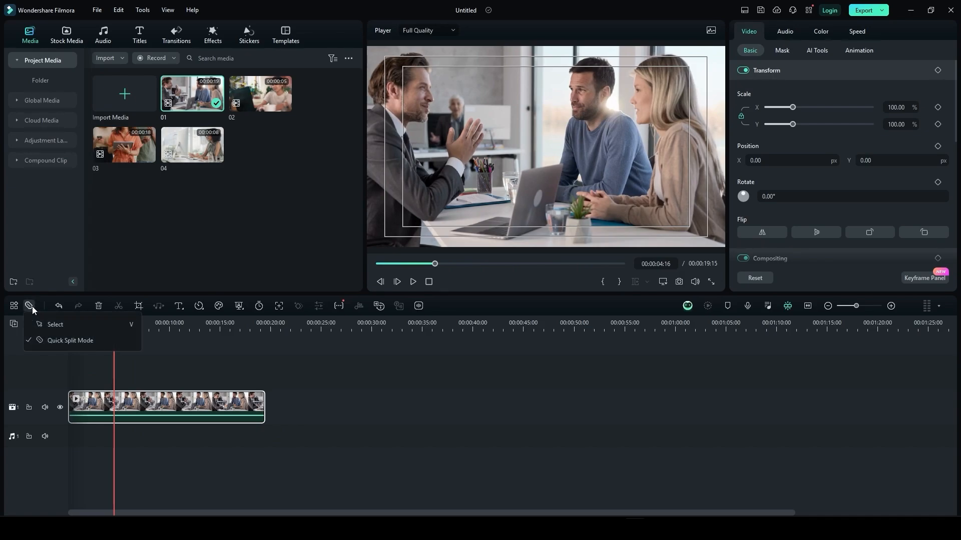
left_click(52, 331)
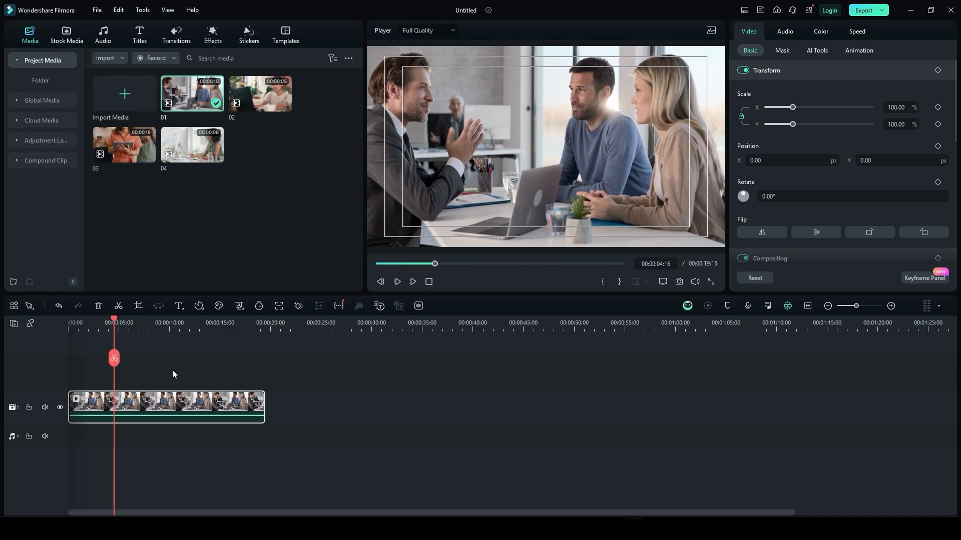
Scrub back and forth through the clip on the timeline to preview its frames
left_click_drag(116, 327, 154, 370)
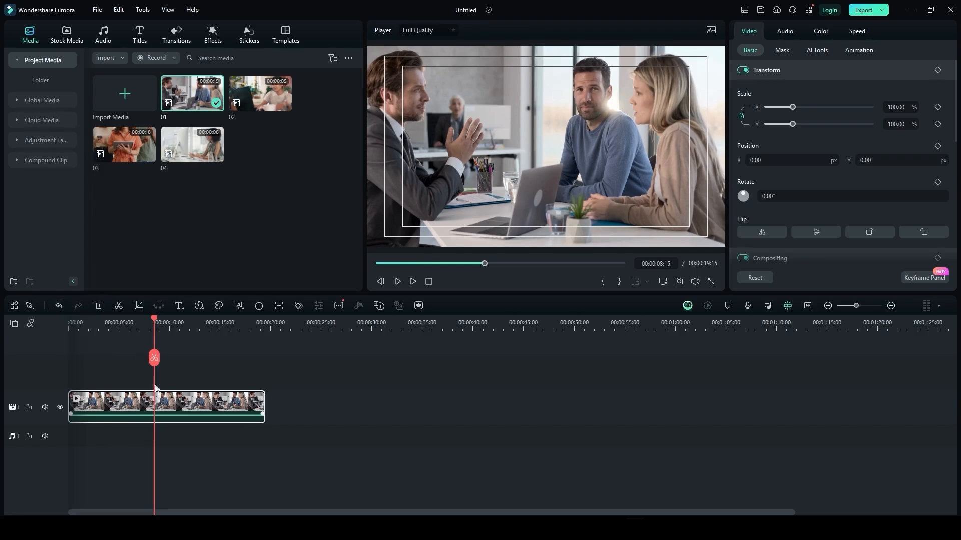
left_click_drag(154, 318, 234, 321)
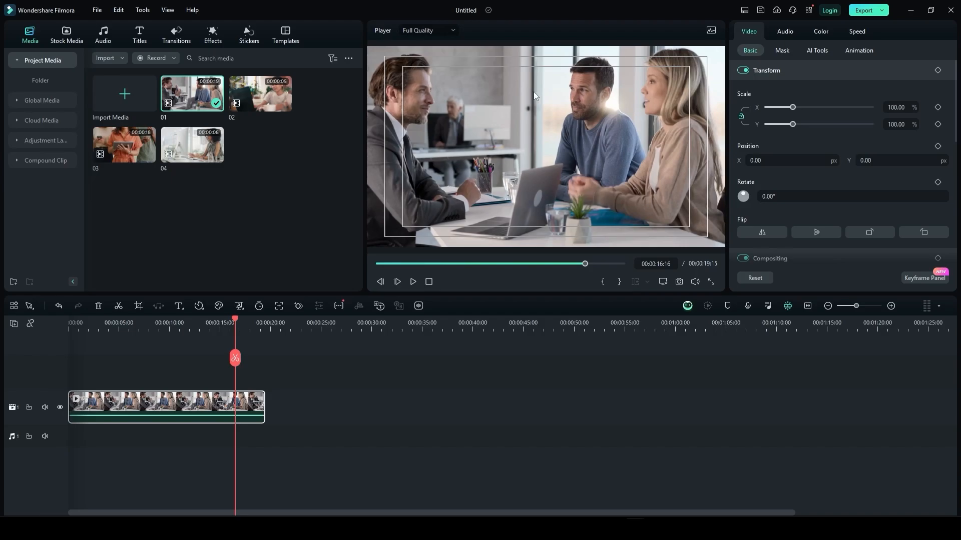
left_click(122, 325)
left_click(84, 322)
left_click_drag(84, 323, 111, 323)
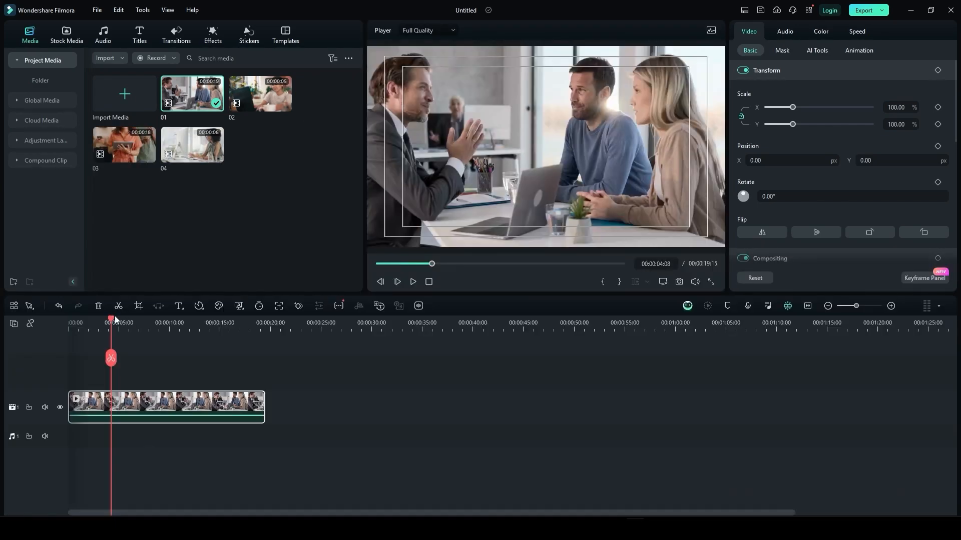
Split the clip at about 00:00:06:29 and select each of the two parts in turn
left_click_drag(115, 319, 139, 323)
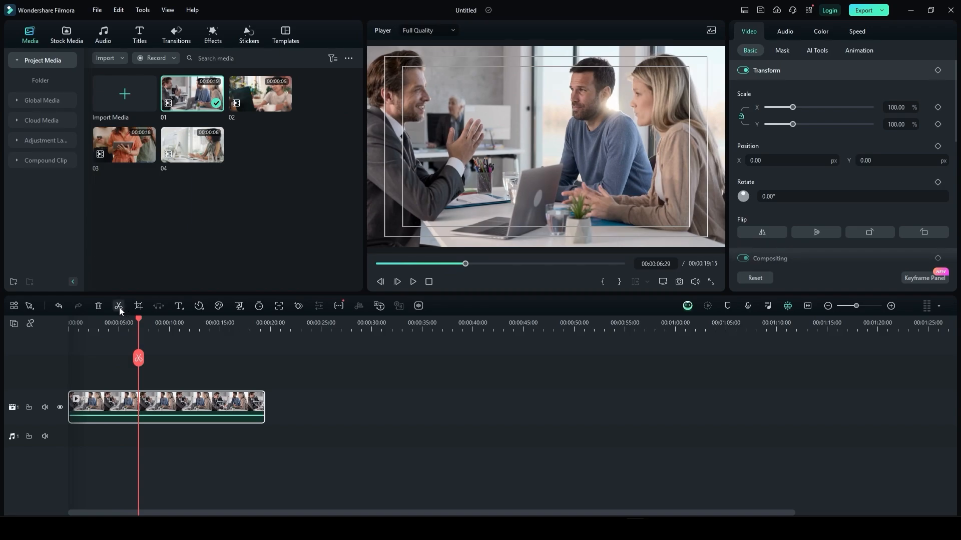
left_click(120, 307)
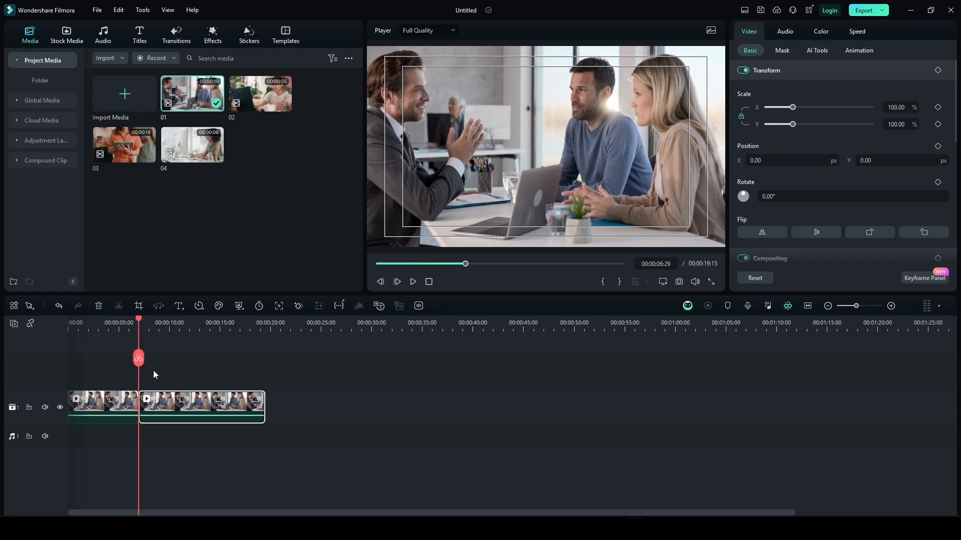
left_click(156, 375)
left_click(107, 397)
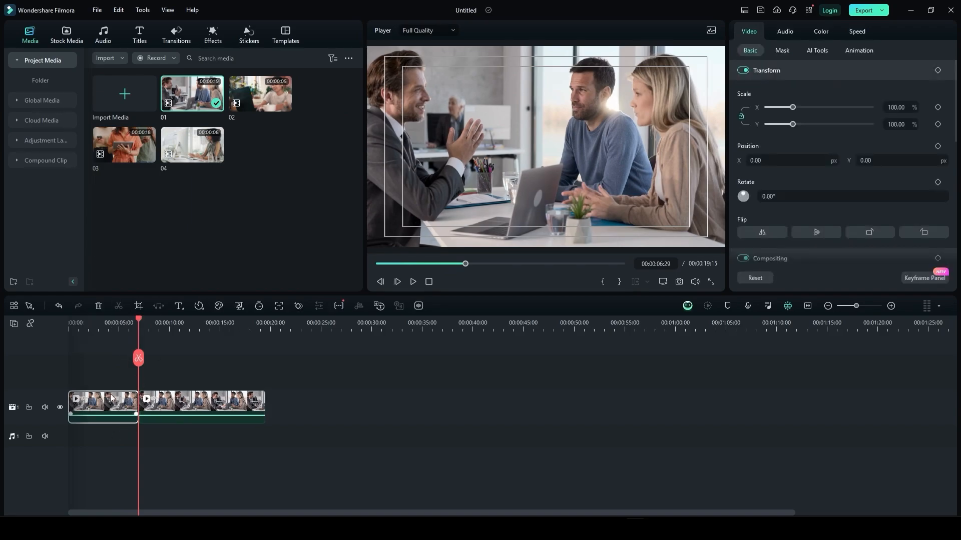
left_click(146, 403)
Delete the first part of the split clip and move the remaining part to the start of the track
left_click(122, 405)
left_click(97, 307)
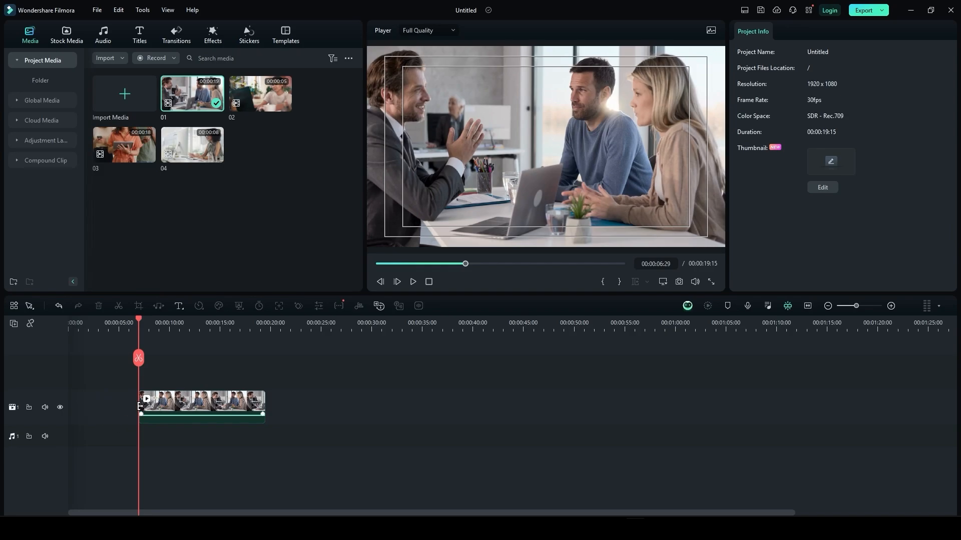
left_click_drag(165, 413, 116, 413)
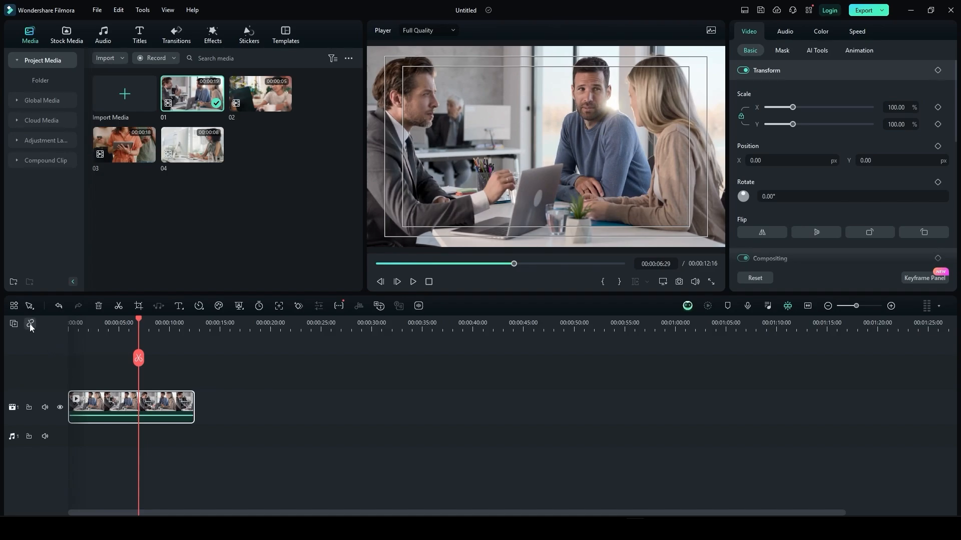
Crop the clip at 16:9 to about 1184 x 666 around the man and woman in the frame's upper-right area, and preview another frame
left_click(138, 306)
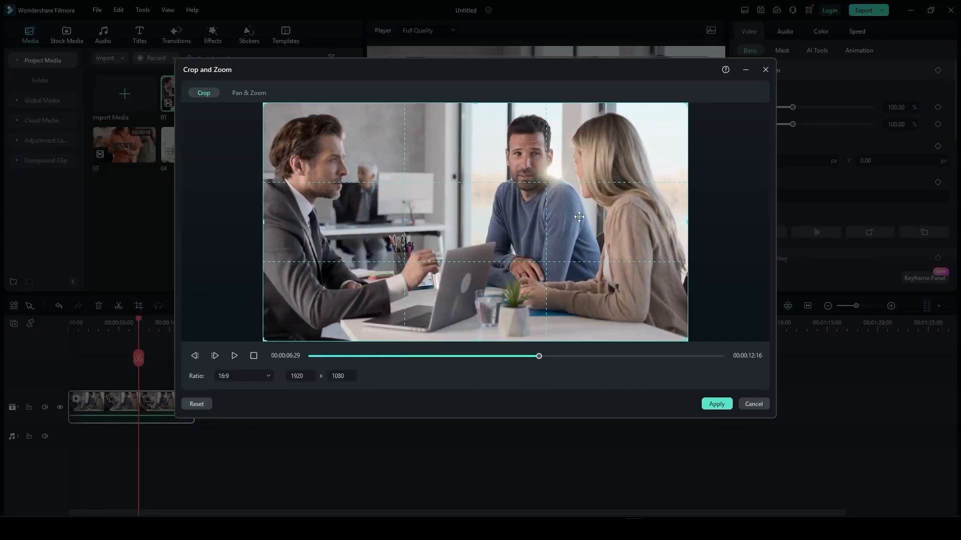
left_click_drag(264, 339, 418, 254)
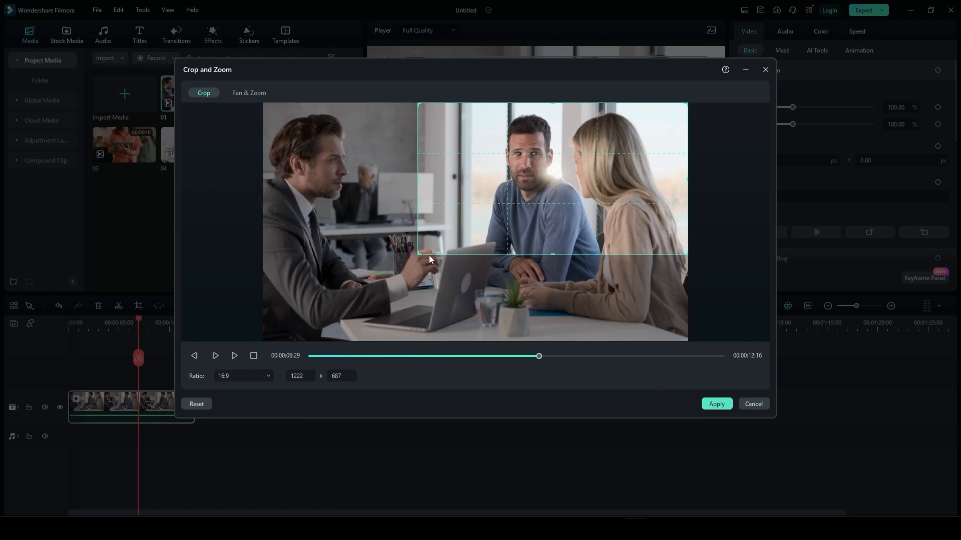
left_click_drag(419, 254, 426, 250)
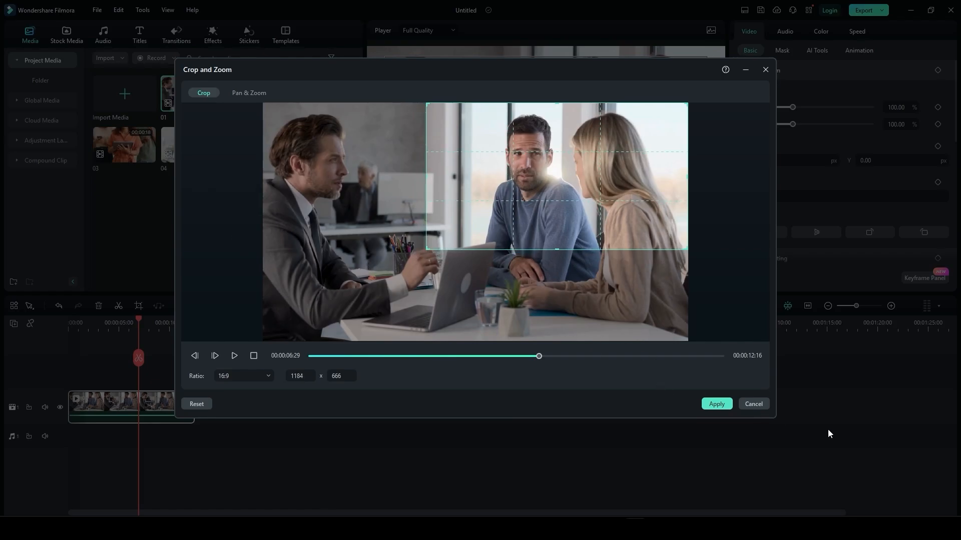
left_click(716, 406)
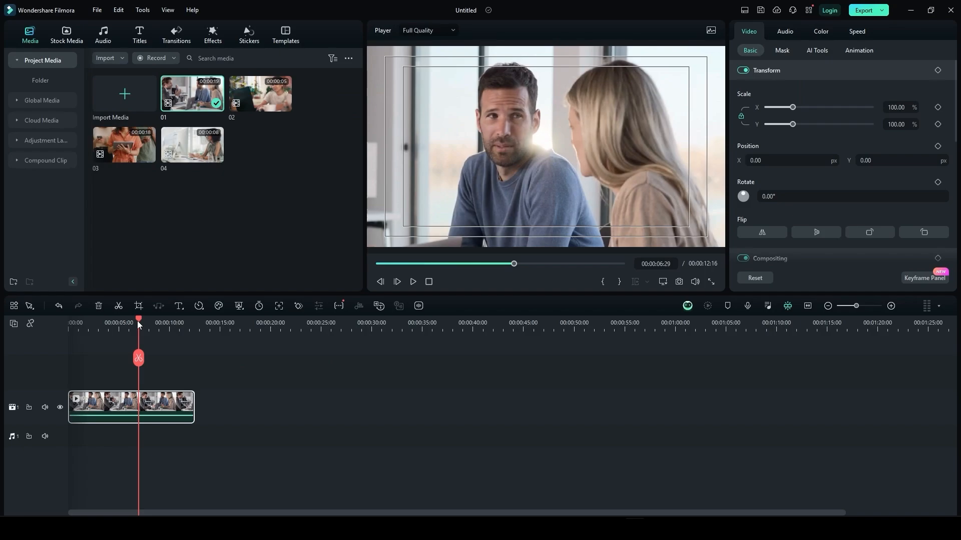
left_click_drag(139, 343, 109, 336)
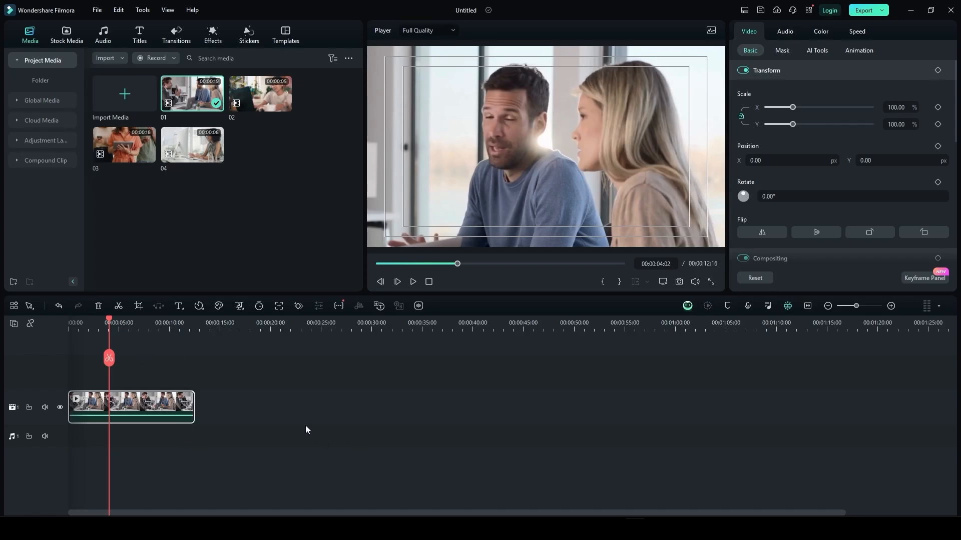
Look through the Quick Text and Speed options, and open and close the Color Match comparison for the clip
left_click(183, 310)
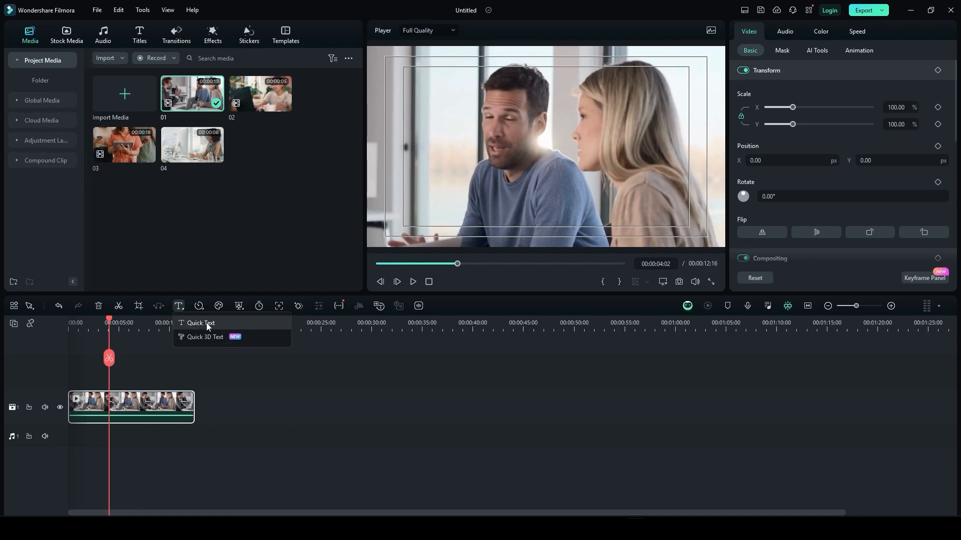
left_click(203, 306)
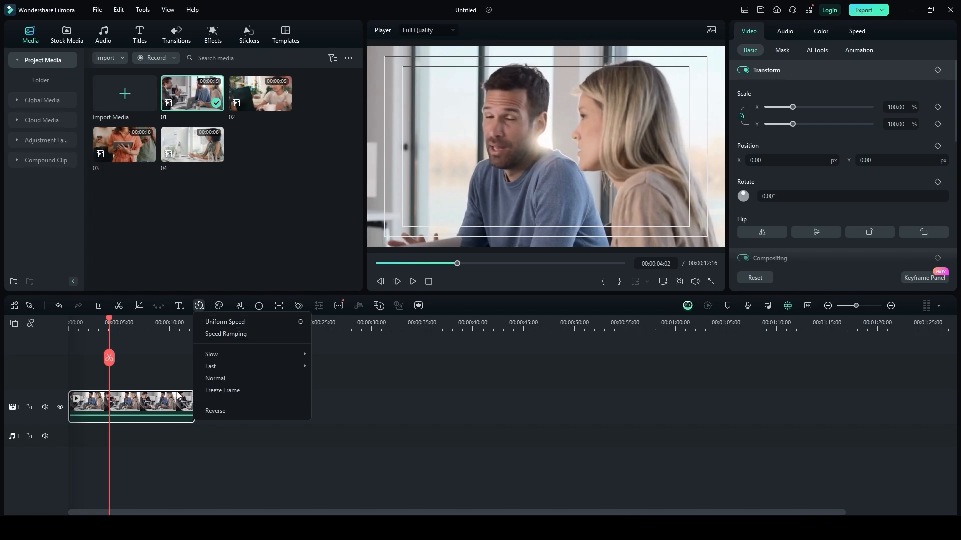
mouse_move(227, 354)
left_click(222, 308)
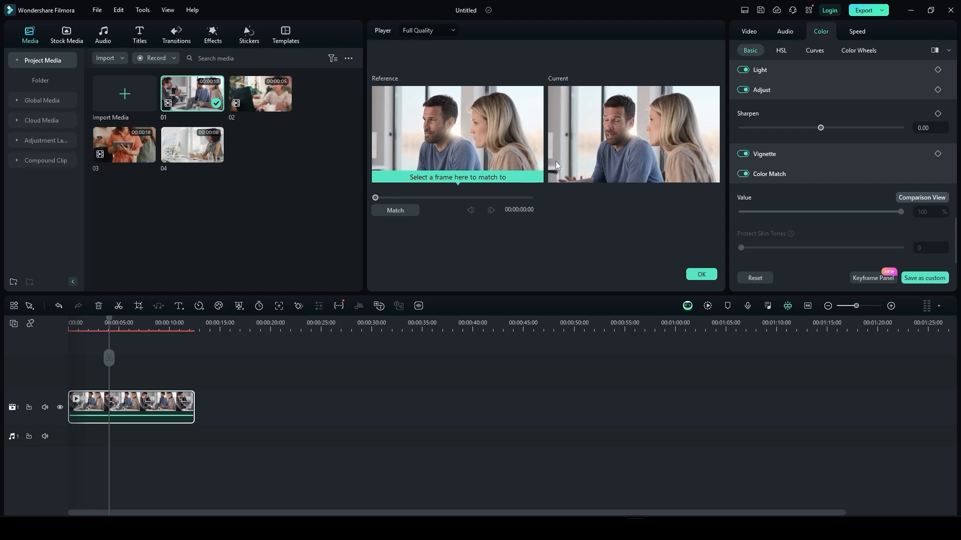
left_click(700, 275)
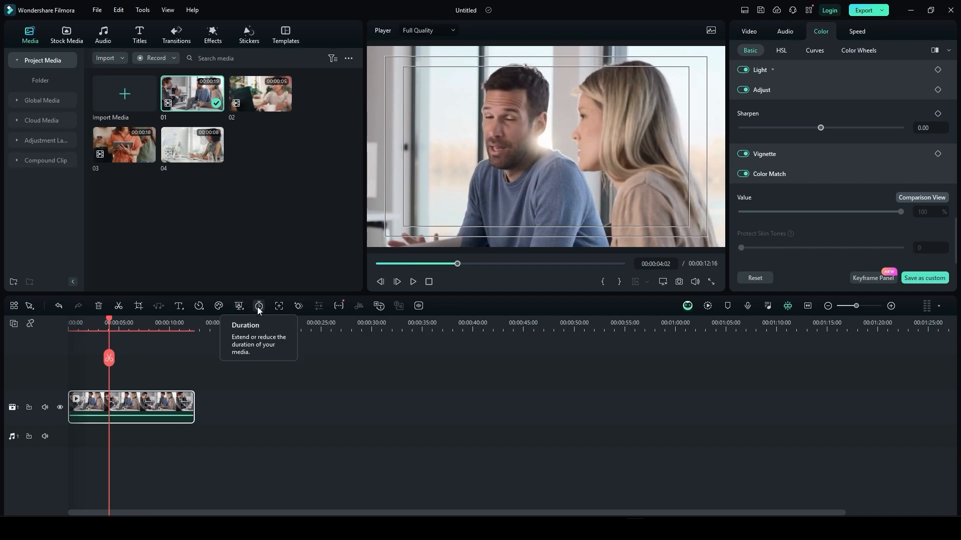
Open the clip's duration settings and save them with the duration 00:00:12:16
left_click(258, 307)
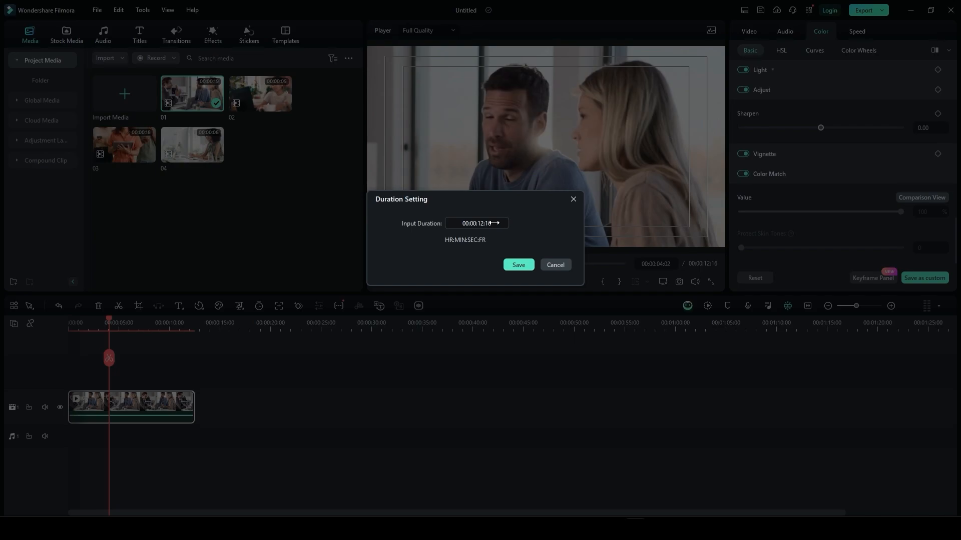
left_click(519, 265)
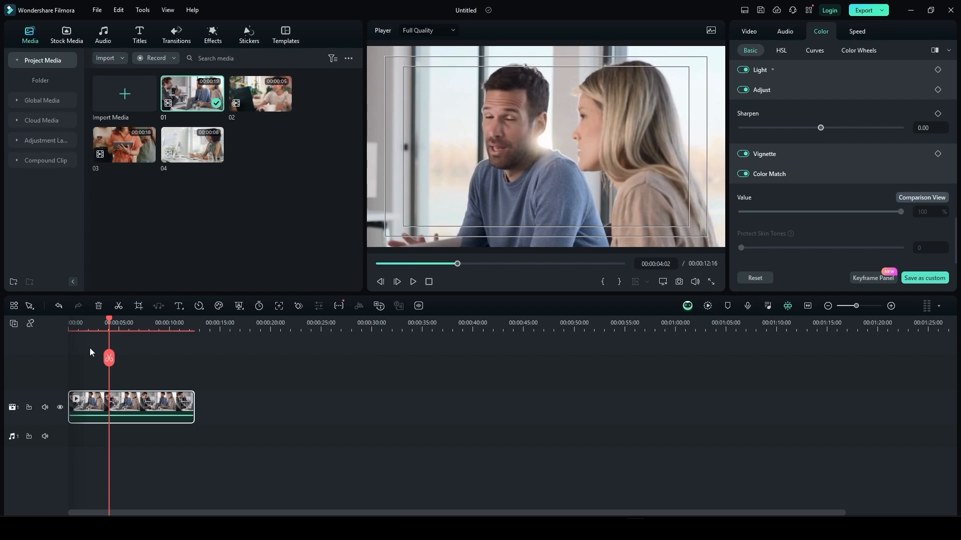
Add a timeline marker at 00:00:04:28, then open its marker settings and accept them
left_click_drag(108, 320, 118, 320)
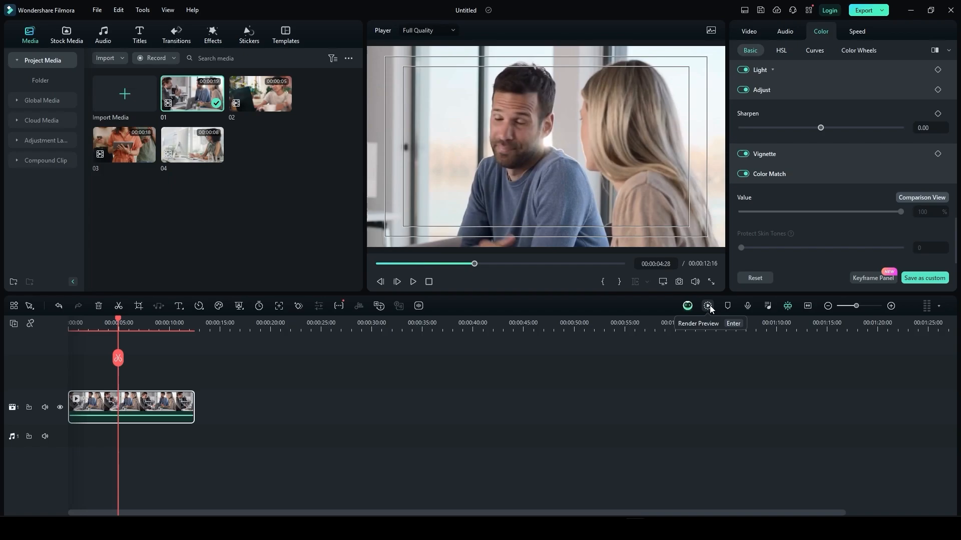
mouse_move(700, 281)
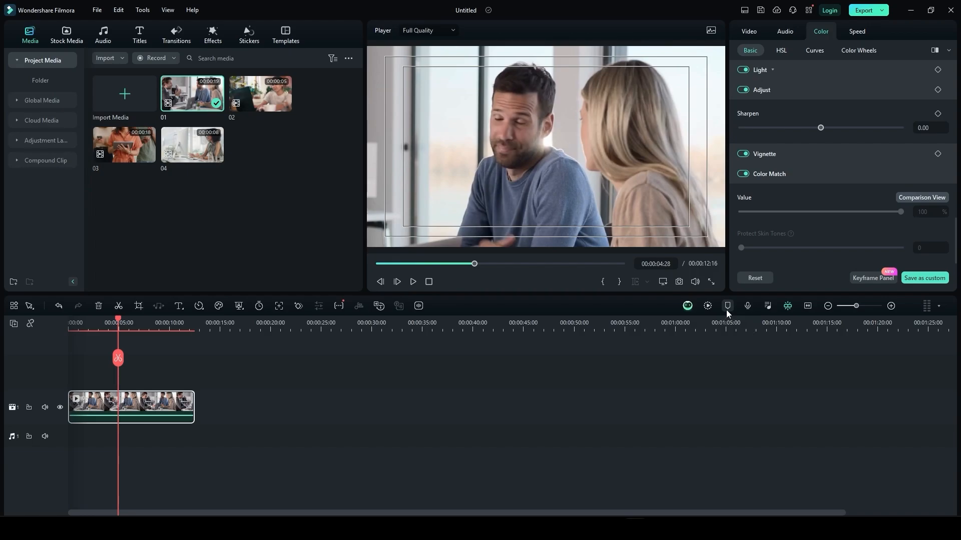
left_click(667, 368)
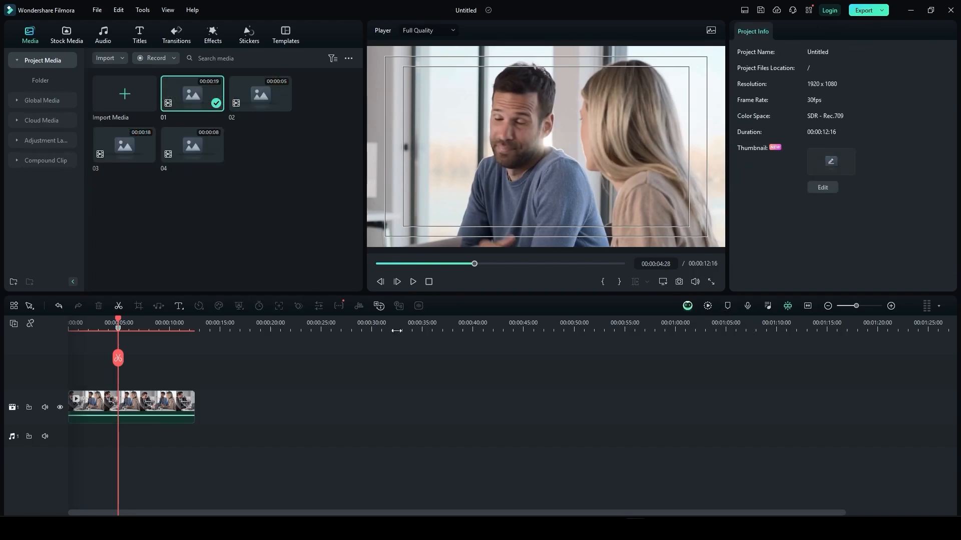
double_click(118, 328)
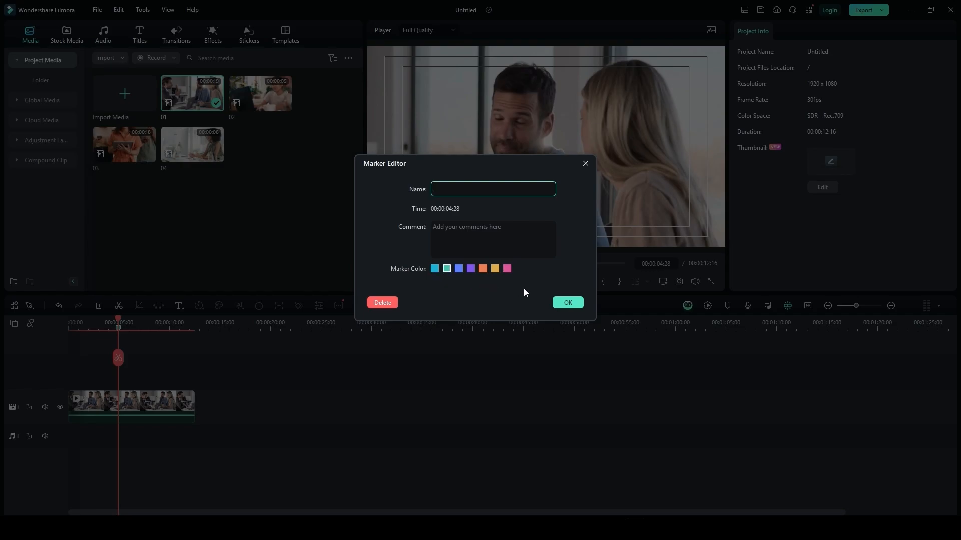
left_click(556, 304)
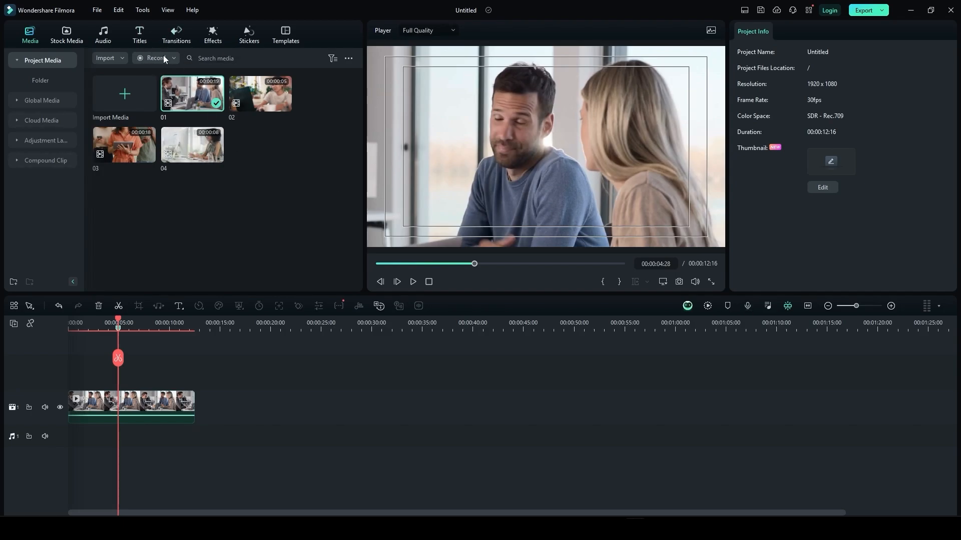
Open the Audio Mixer to view the track and master levels, and apply its settings
left_click(768, 307)
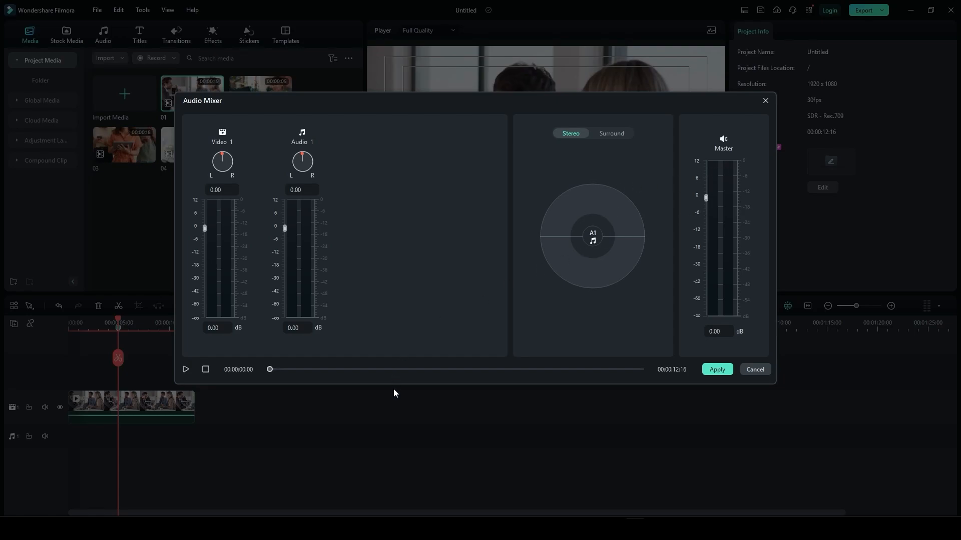
left_click(726, 372)
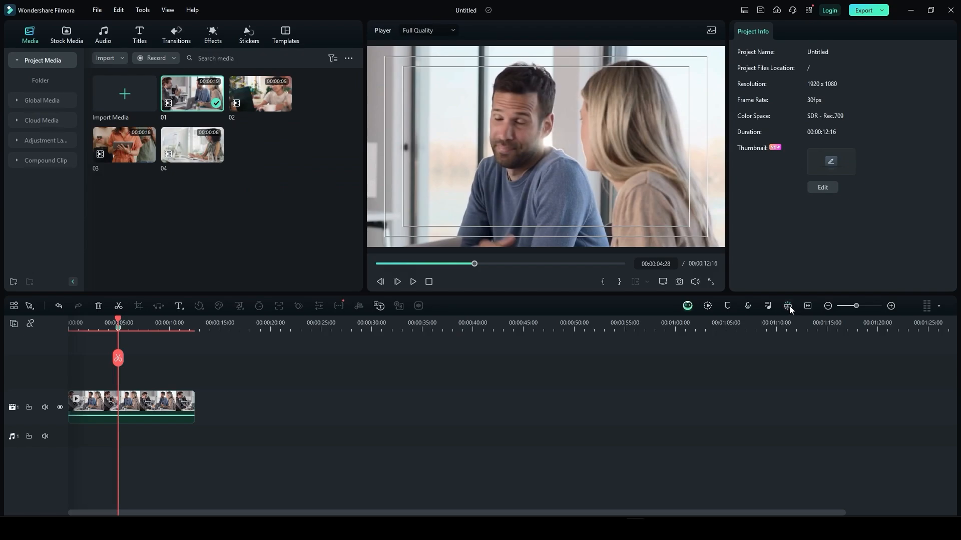
Place media clips 02, 03 and 04 one after another behind the first clip on video track 1
left_click_drag(128, 408, 166, 408)
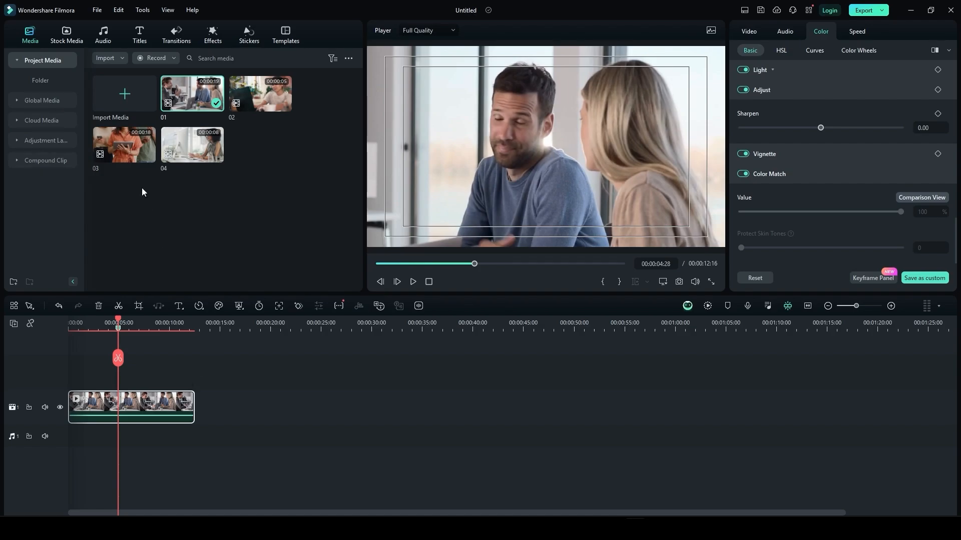
left_click_drag(253, 99, 209, 406)
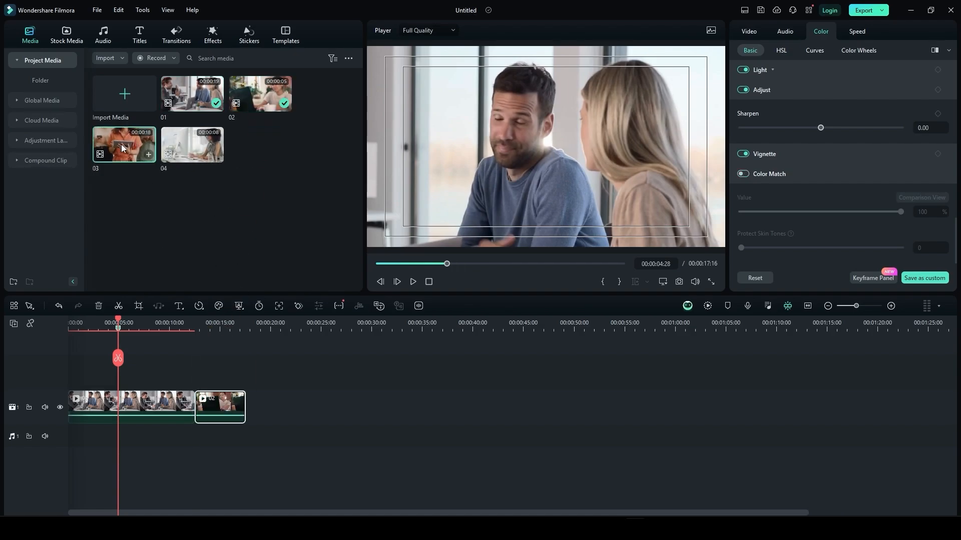
left_click_drag(122, 148, 251, 415)
left_click_drag(192, 145, 461, 409)
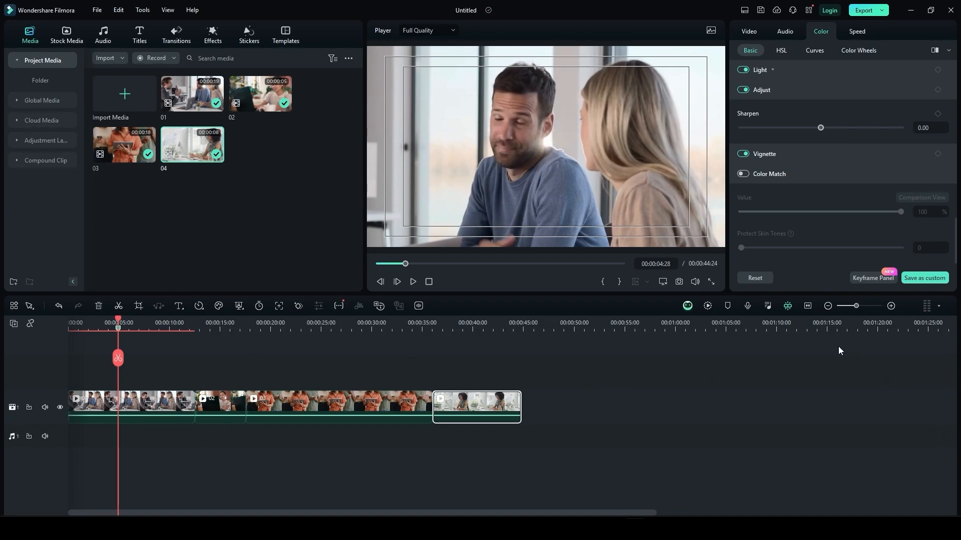
Fit all clips into the timeline view, then zoom the timeline out and back in to a closer scale
left_click(808, 306)
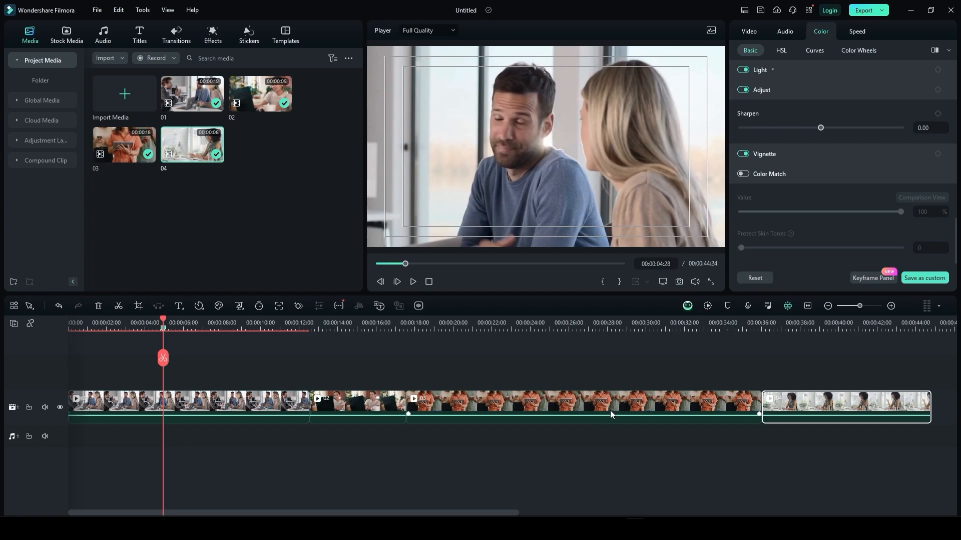
left_click(828, 306)
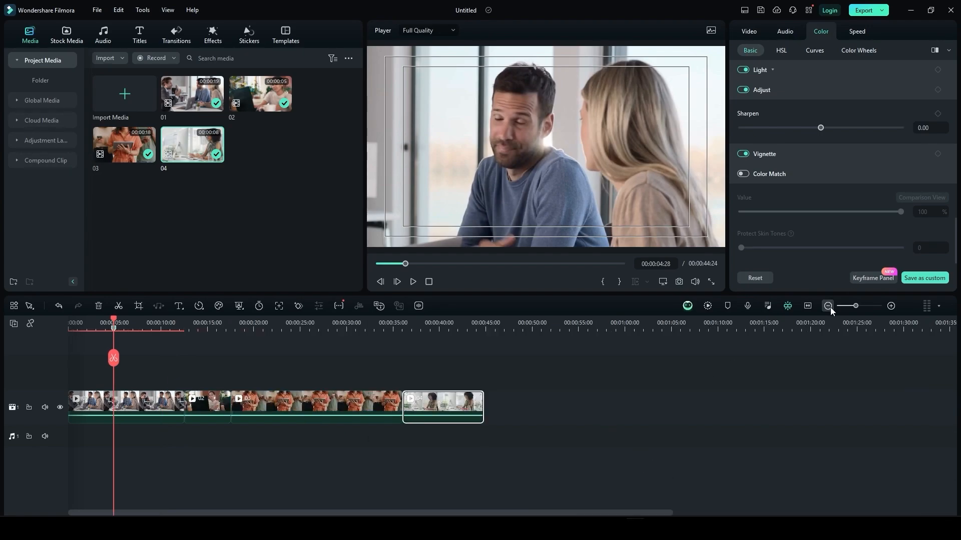
left_click(828, 305)
left_click(891, 306)
left_click(890, 306)
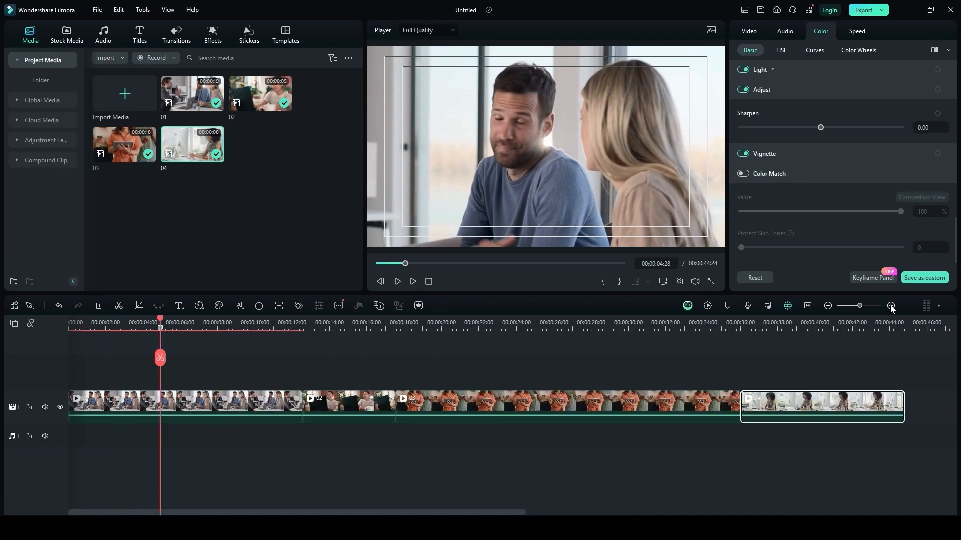
left_click(891, 306)
Show the audio level meter beside the timeline and hide it again
left_click(941, 308)
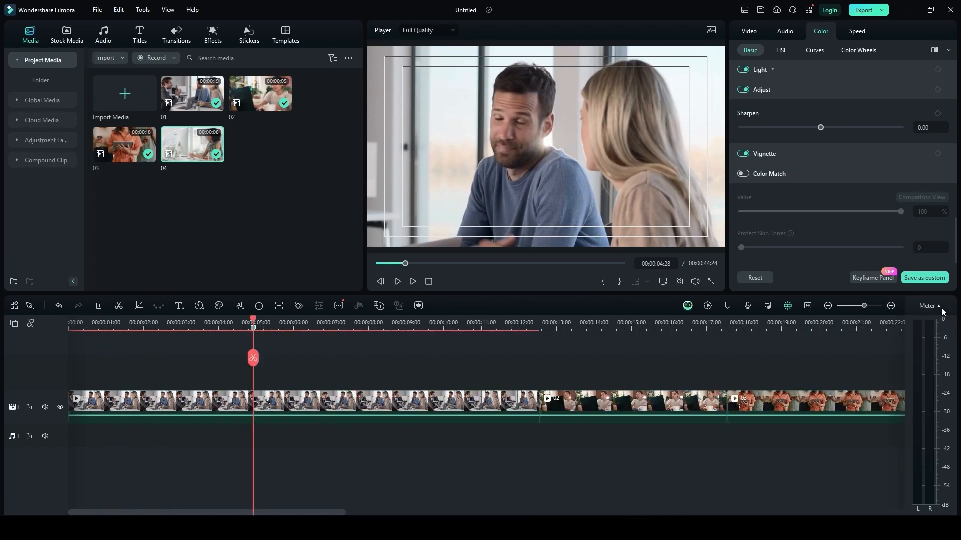
left_click(937, 308)
left_click(939, 308)
left_click(939, 307)
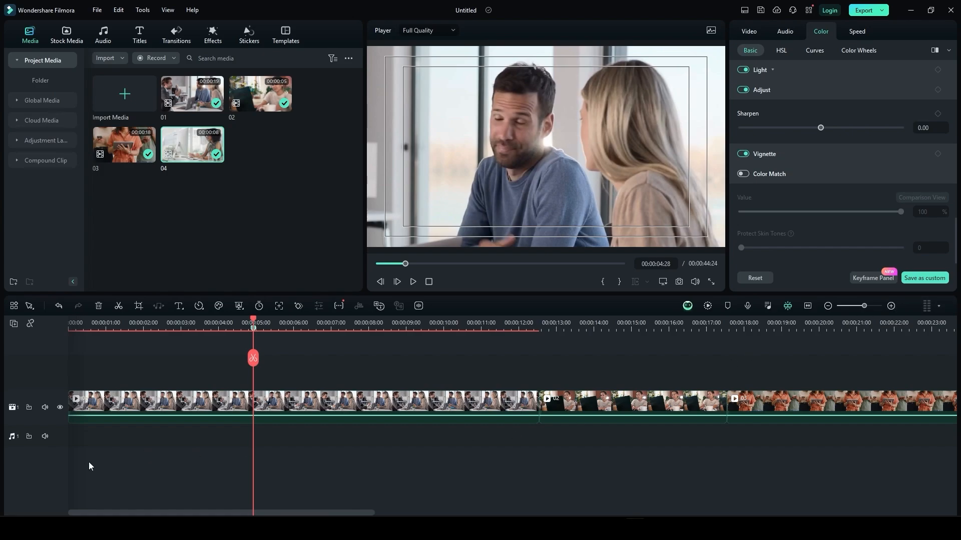
Return the playhead to the timeline start and try the Small, Normal and Big track heights, finishing with Normal
left_click_drag(103, 323, 40, 328)
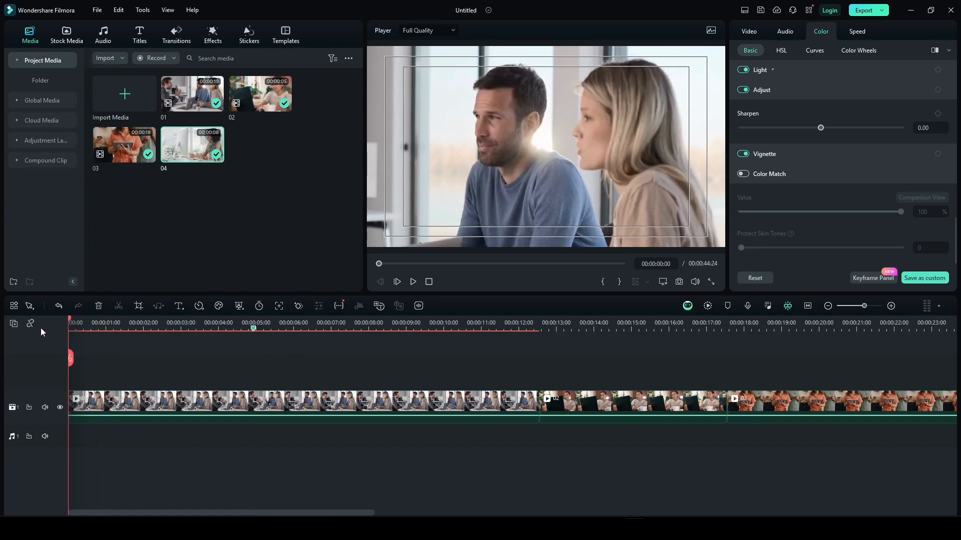
left_click(14, 323)
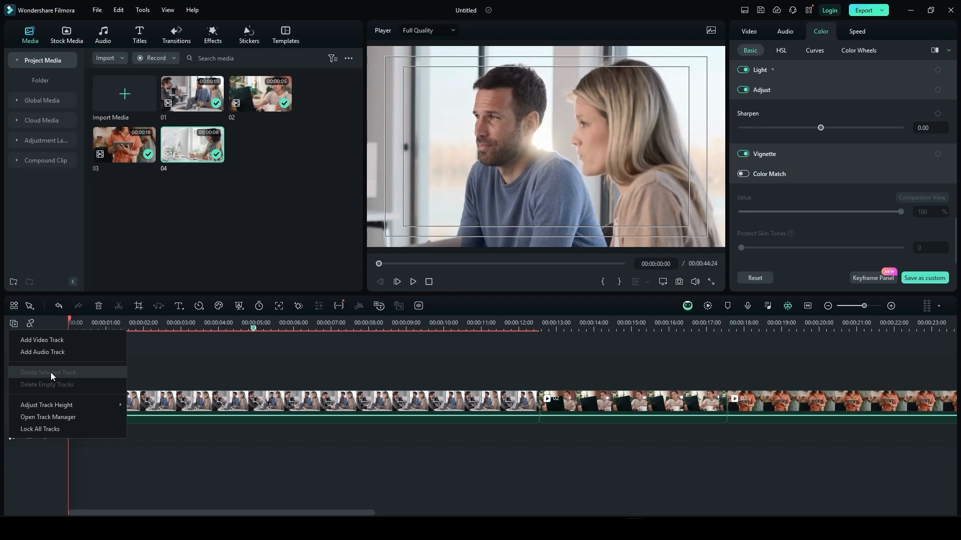
mouse_move(50, 406)
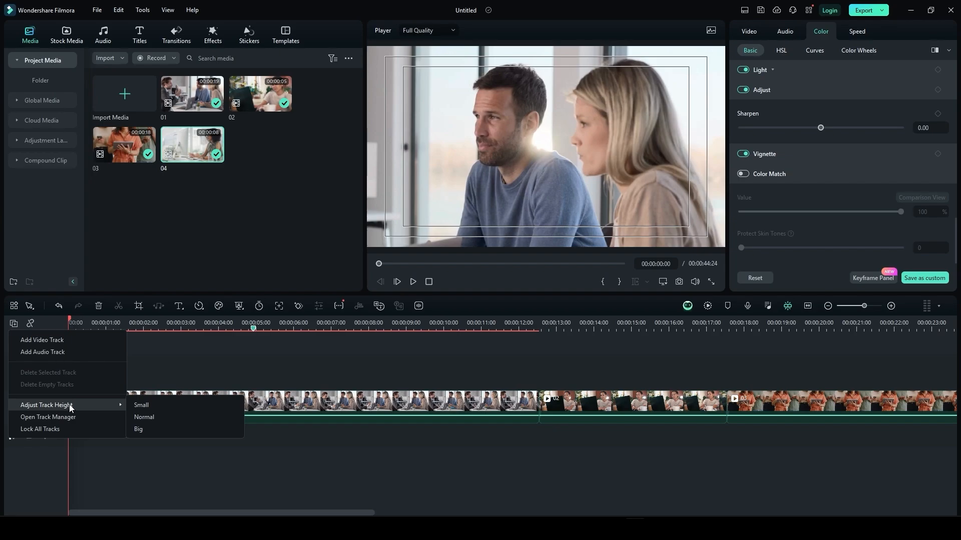
left_click(140, 404)
left_click(14, 324)
mouse_move(50, 403)
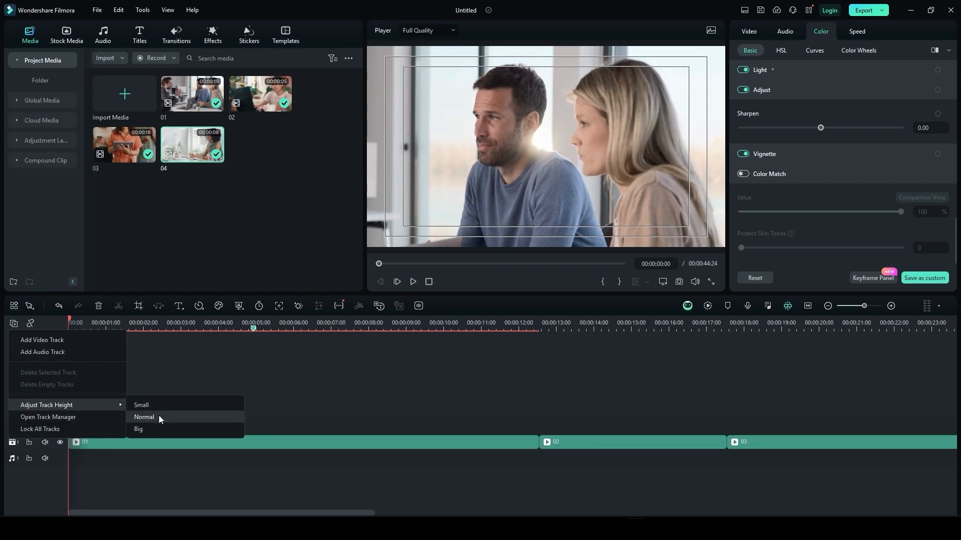
left_click(158, 415)
left_click(13, 326)
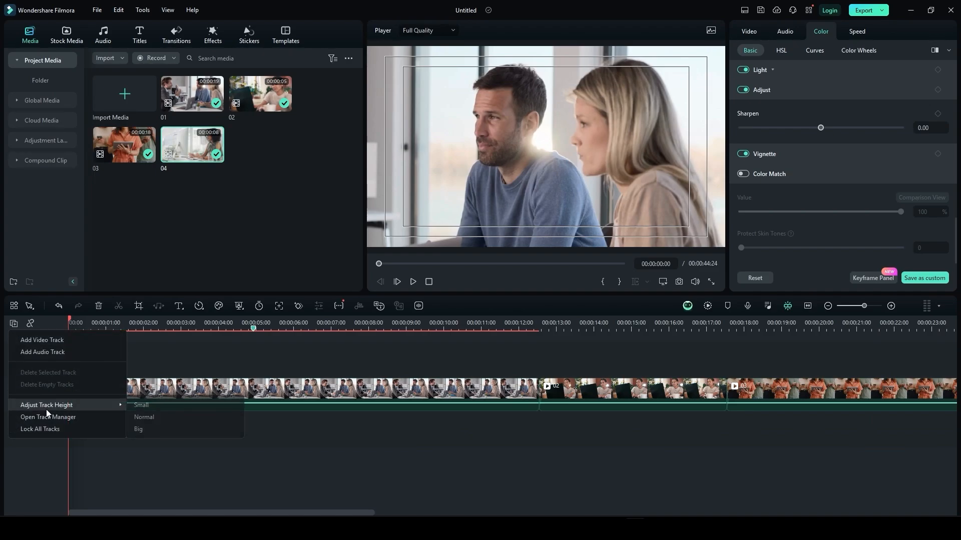
left_click(143, 428)
left_click(14, 323)
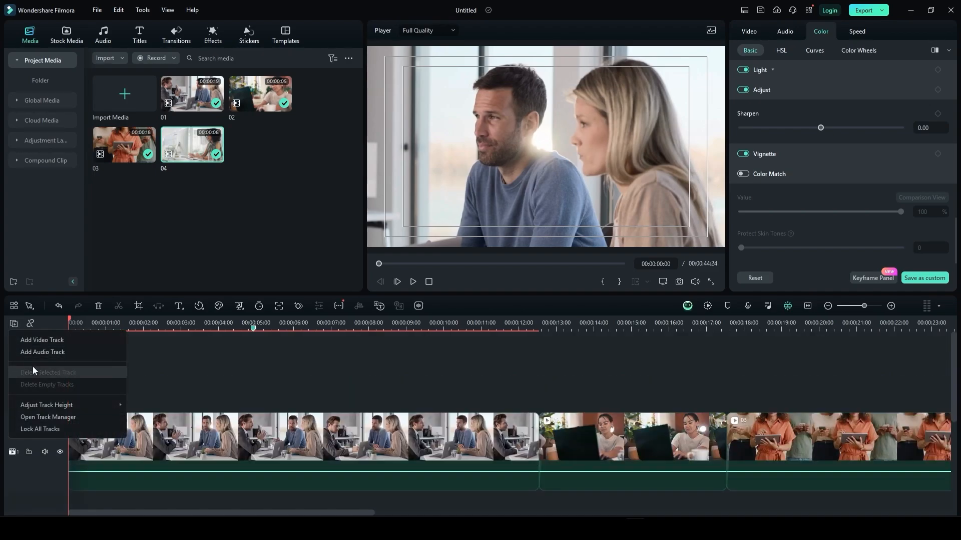
mouse_move(64, 406)
left_click(163, 415)
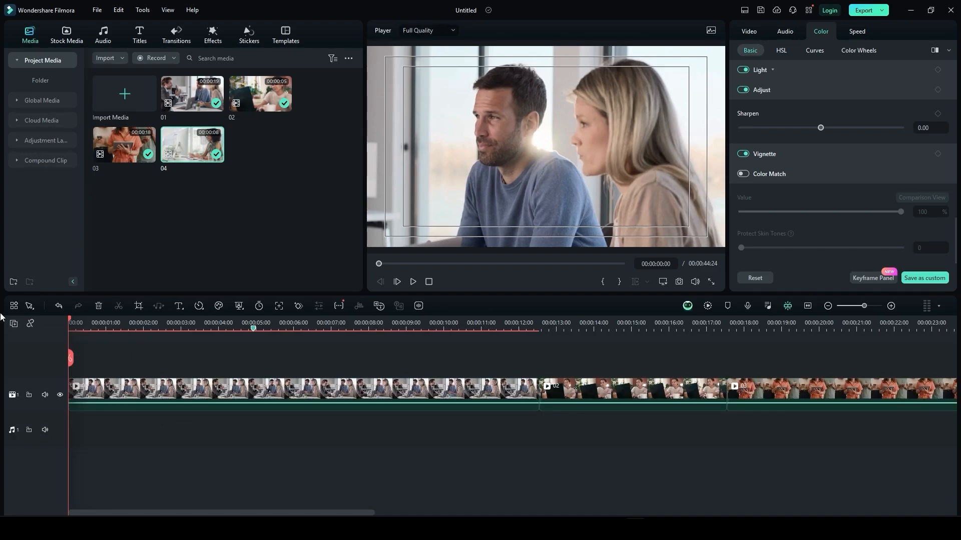
Enter 15 video tracks in the Track Manager, view the placement choices, and cancel
left_click(13, 324)
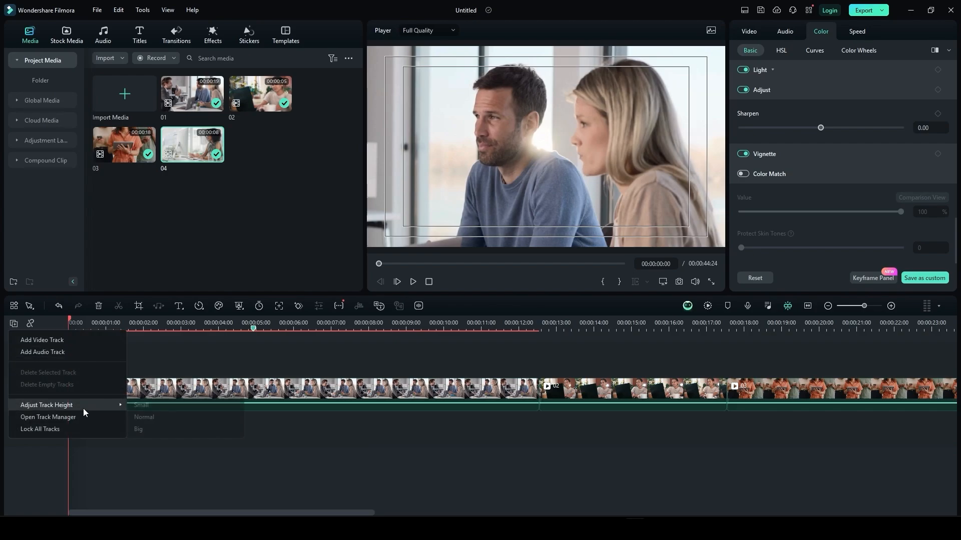
left_click(51, 418)
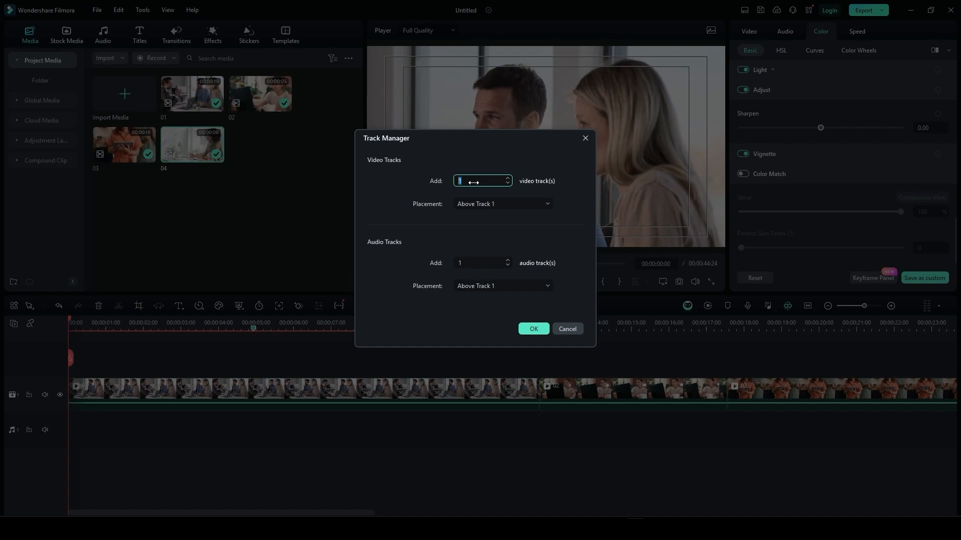
type("15")
left_click(495, 204)
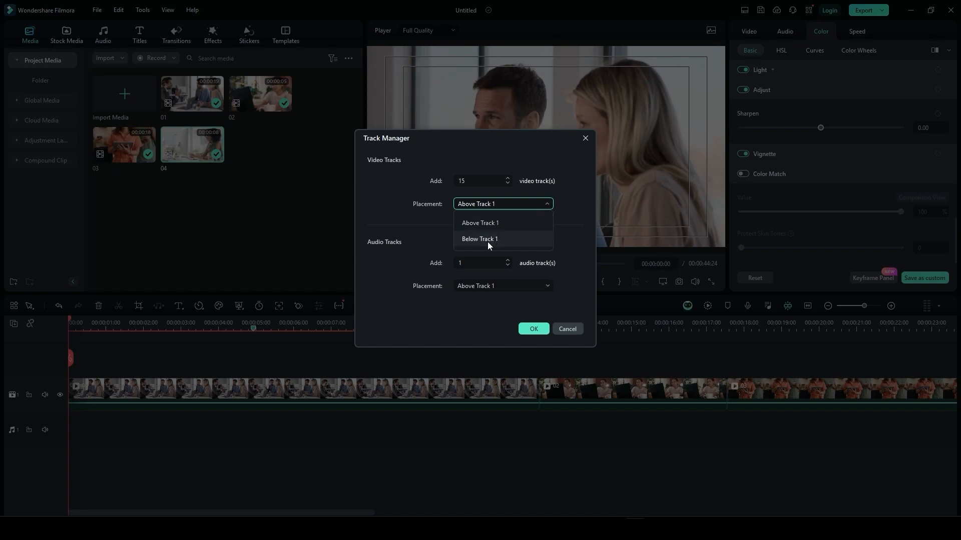
left_click(574, 325)
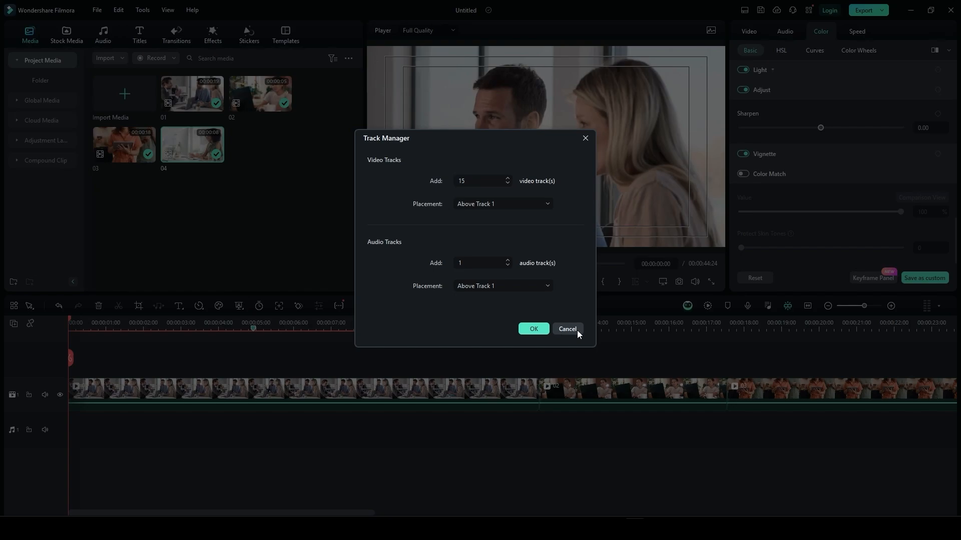
left_click(570, 329)
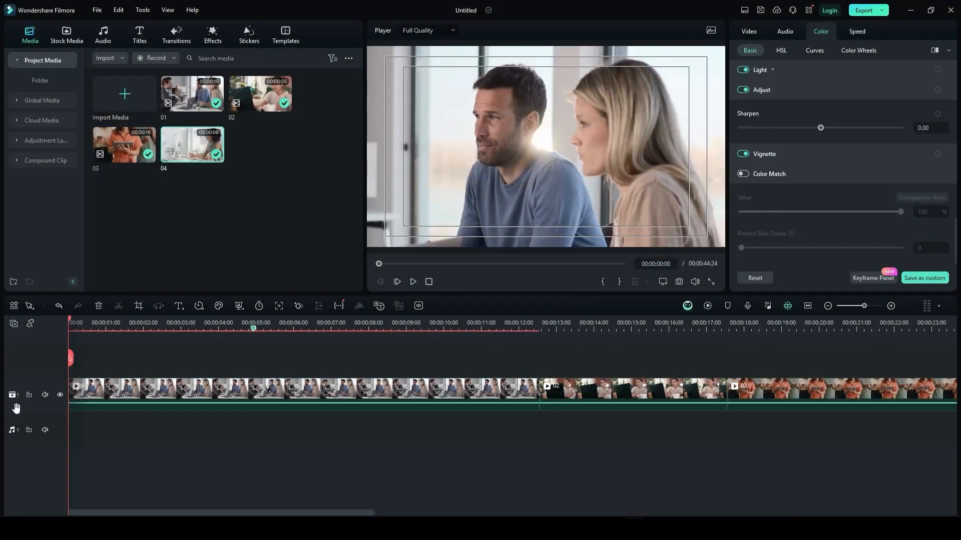
left_click(14, 324)
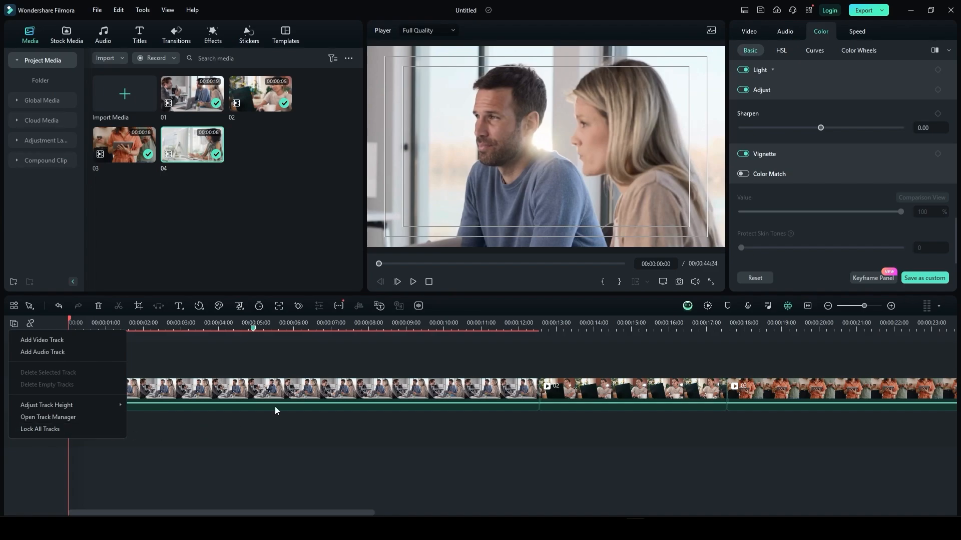
left_click(416, 356)
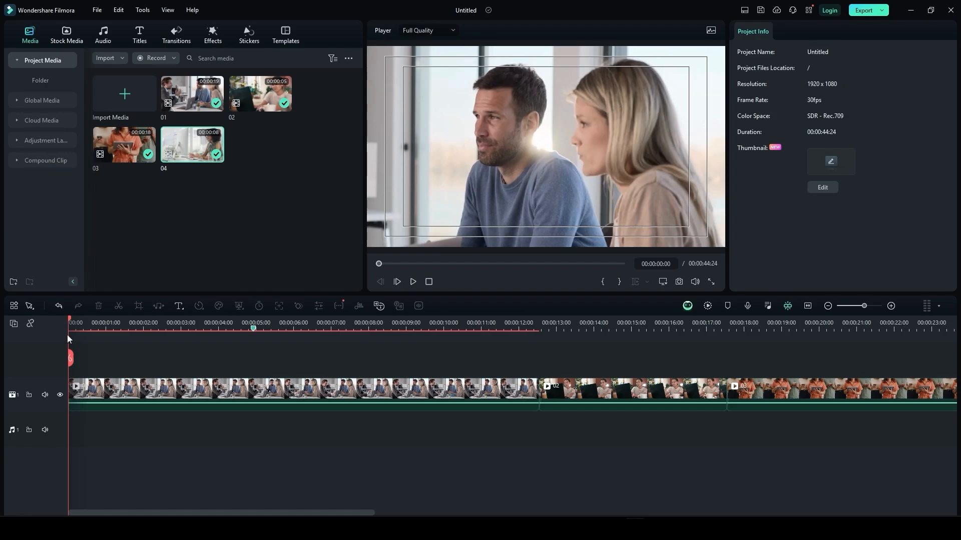
left_click(14, 323)
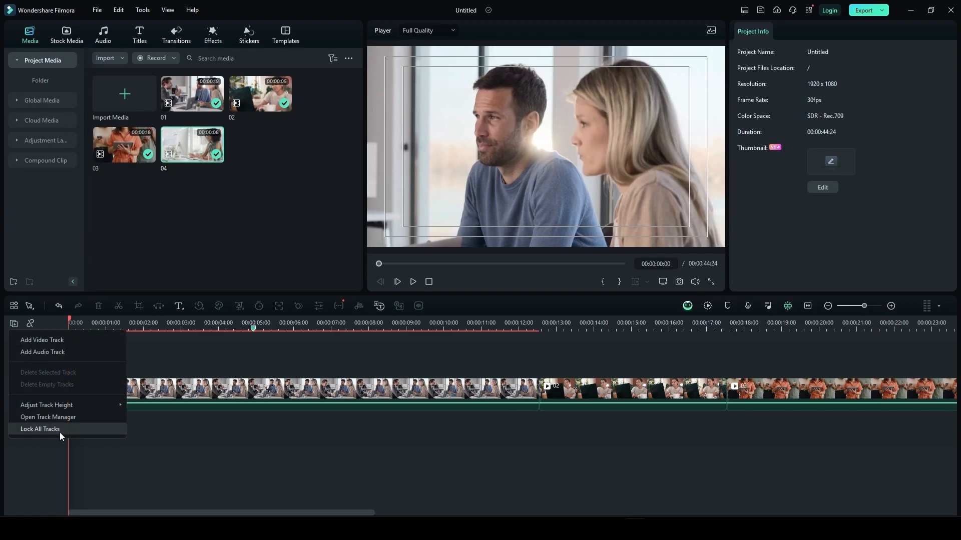
left_click(289, 363)
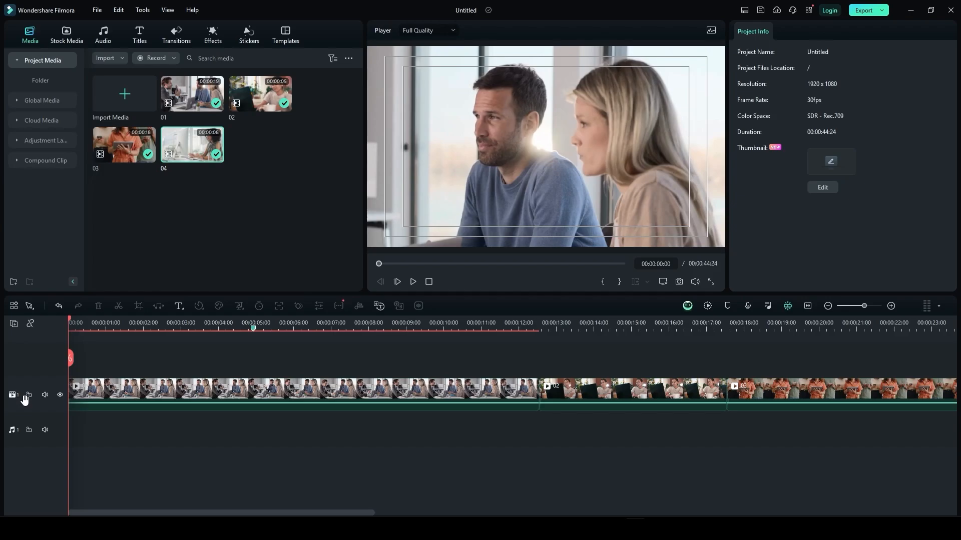
Lock video track 1 and unlock it again
left_click(28, 395)
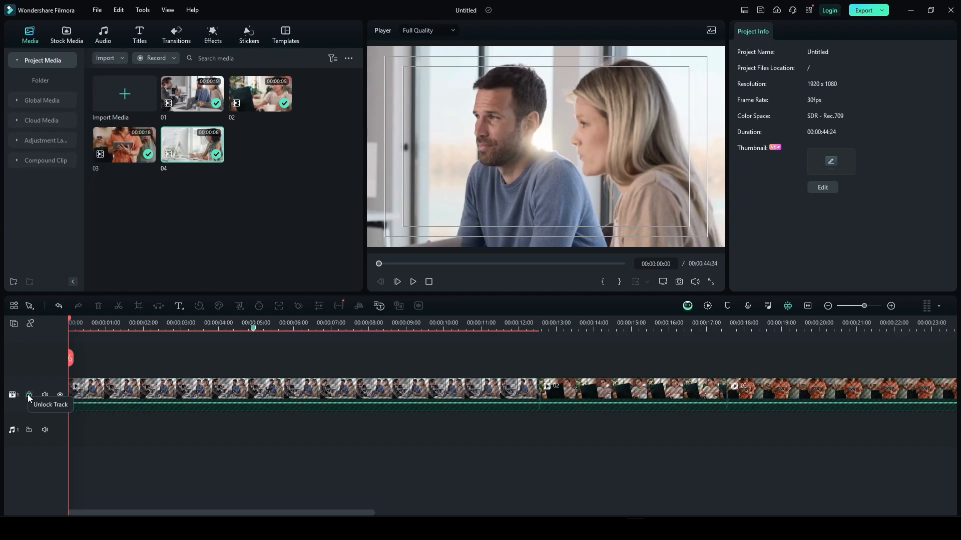
left_click(28, 396)
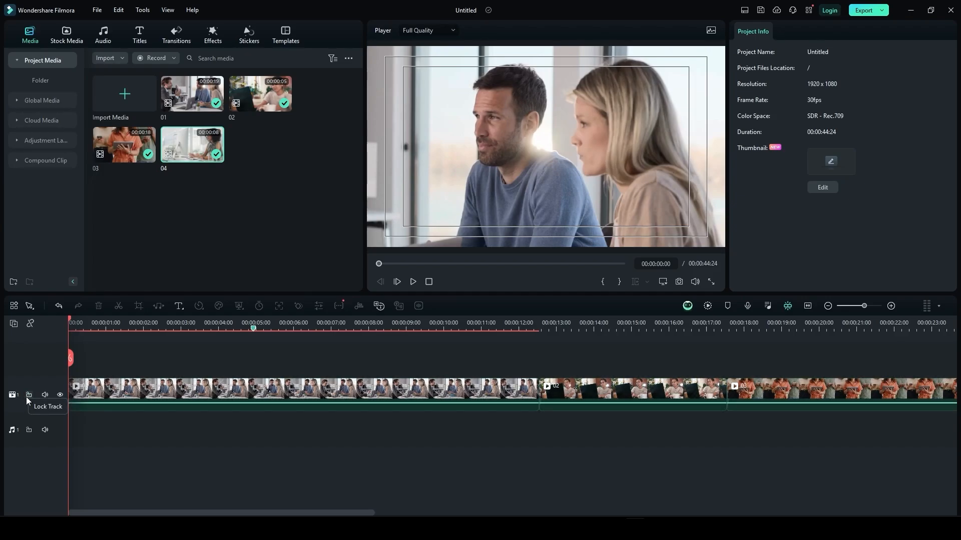
Mute video track 1 and unmute it, and hide the same track and show it again
left_click(46, 396)
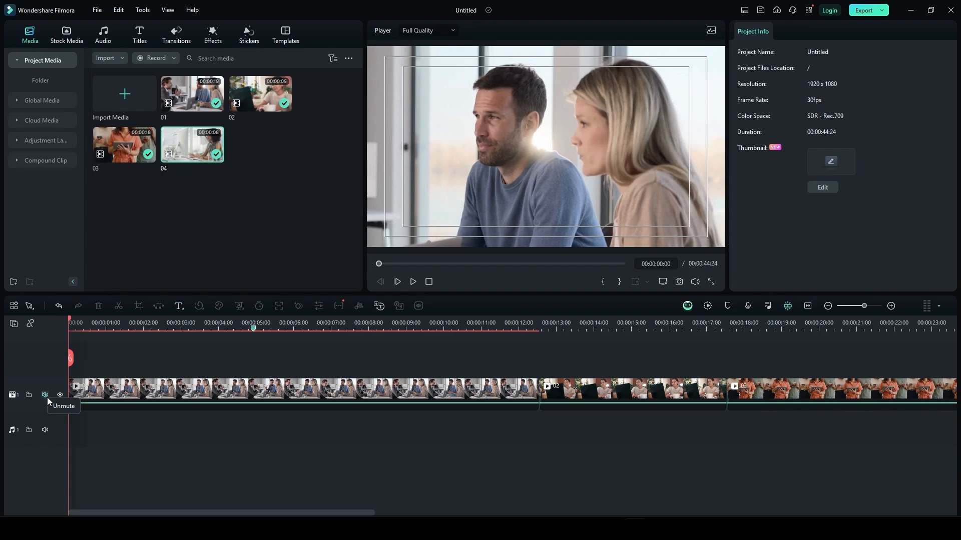
left_click(46, 395)
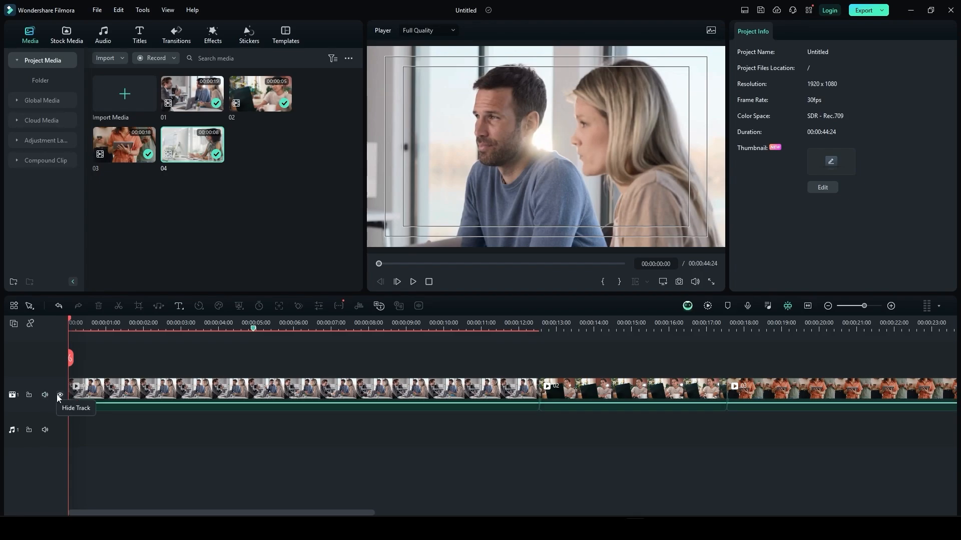
left_click(59, 396)
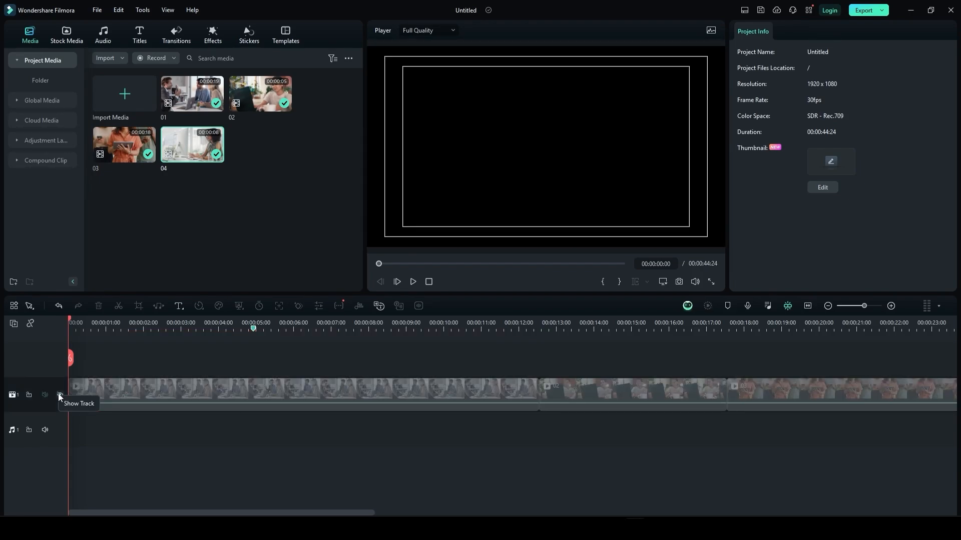
left_click(60, 395)
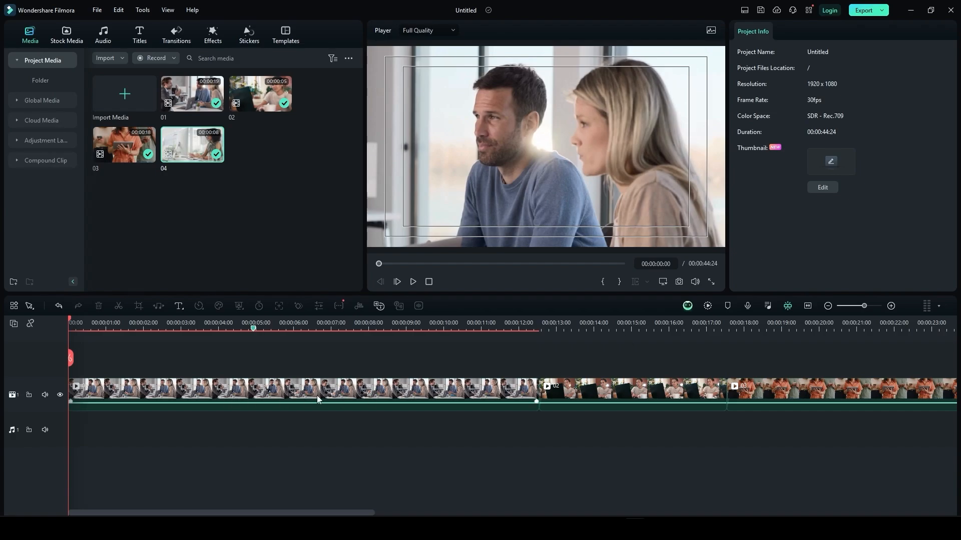
Select the first timeline clip, try uniform scales of about 106% and 95% in its basic video settings, and reset the scale
left_click(367, 393)
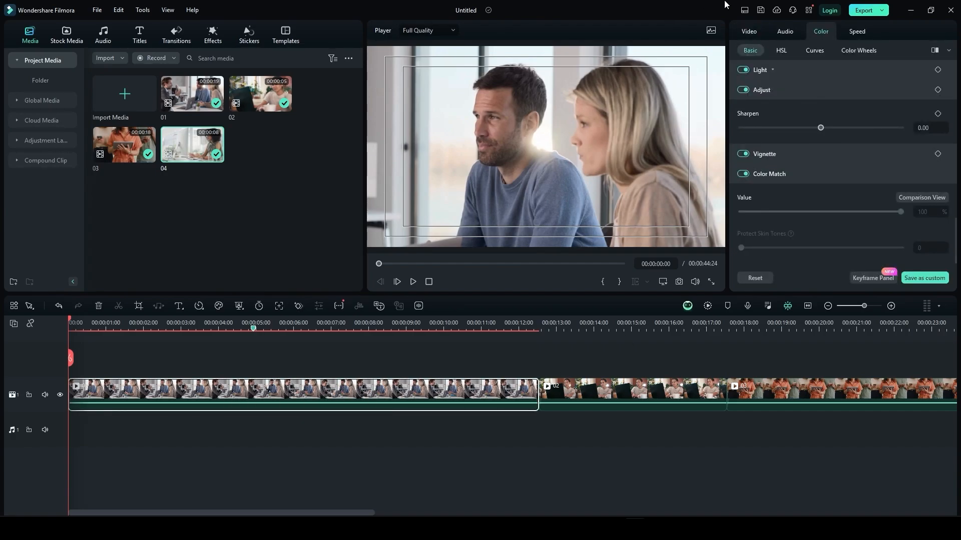
left_click(745, 30)
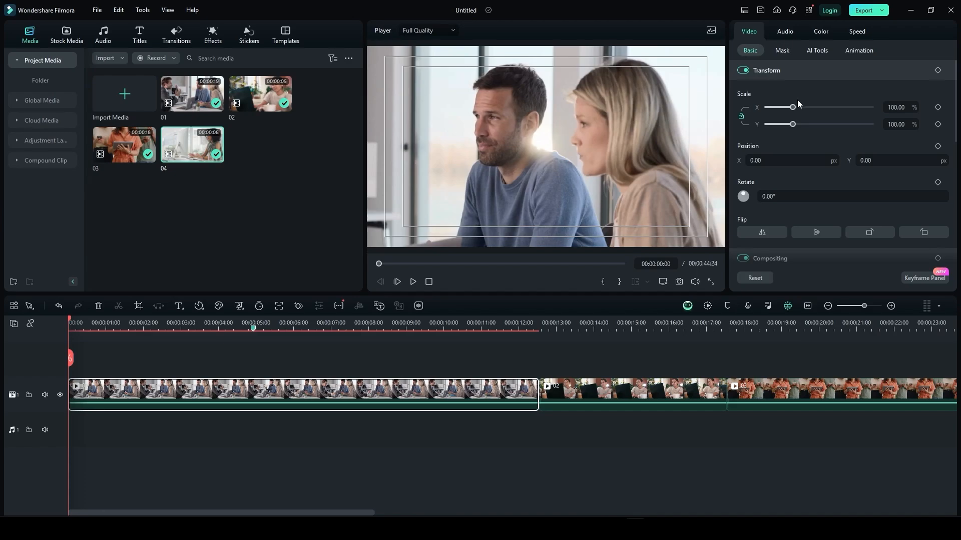
mouse_move(792, 108)
left_mouse_down()
mouse_move(815, 113)
mouse_move(792, 112)
left_mouse_up()
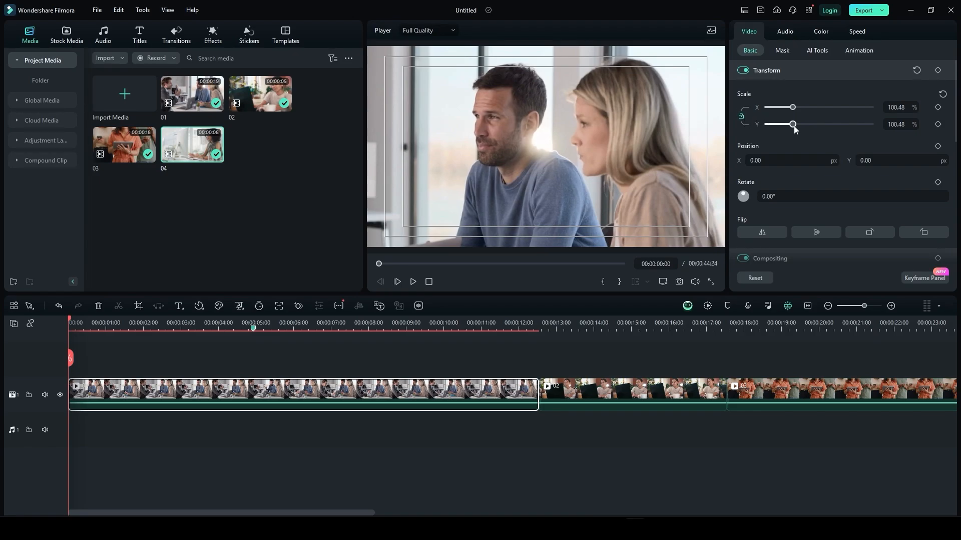
left_click_drag(795, 129, 797, 128)
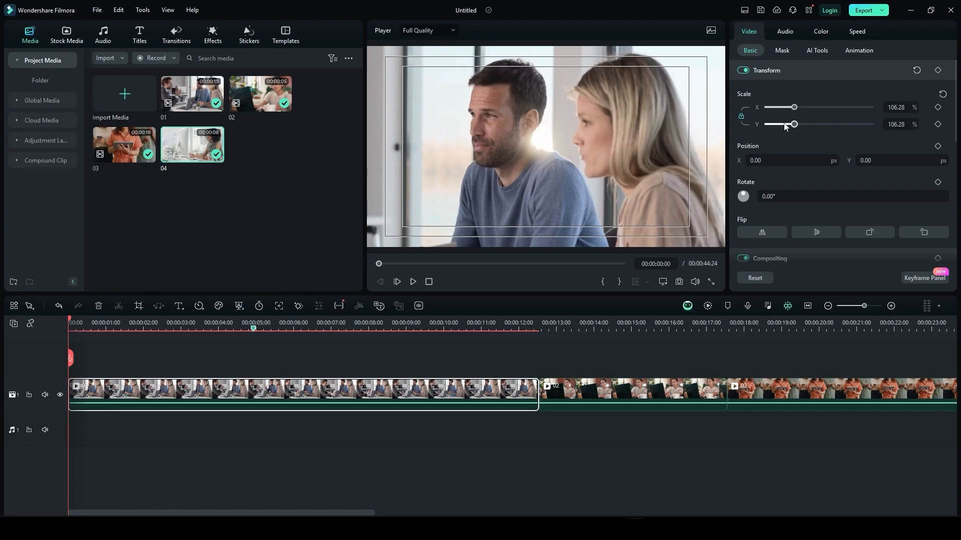
left_click_drag(793, 108, 791, 108)
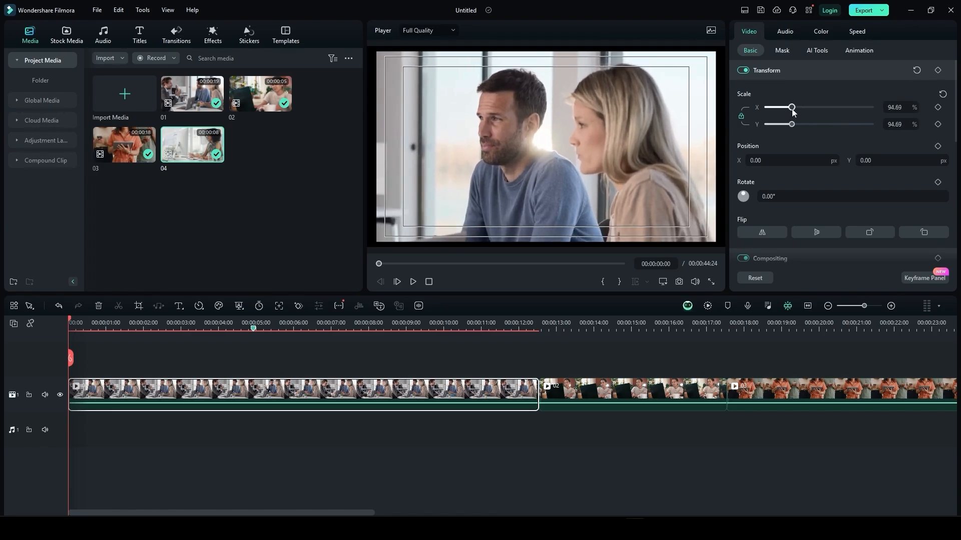
left_click(942, 94)
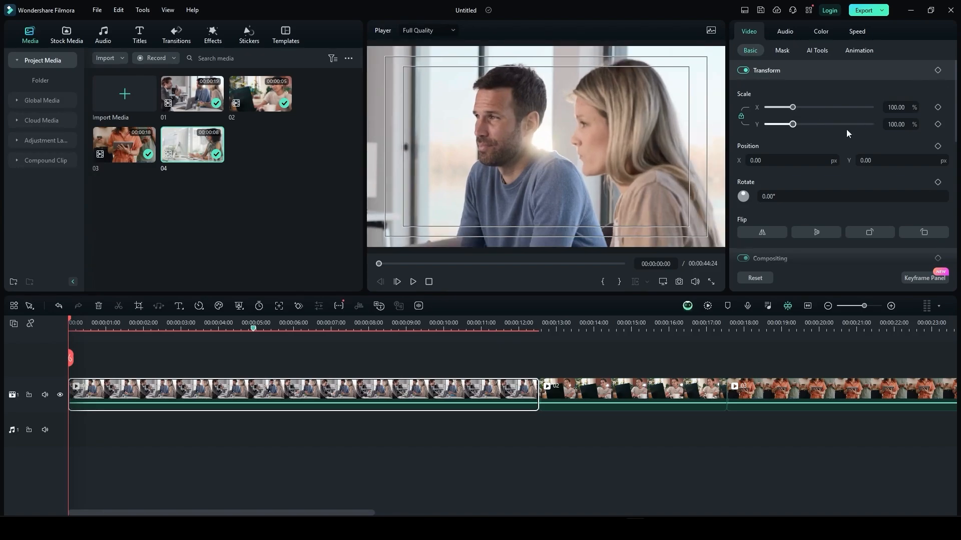
Unlink the scale axes and widen the clip to about 135% in X, relink them, shrink it proportionally, and reset the scale
left_click(742, 116)
left_click_drag(792, 107, 802, 110)
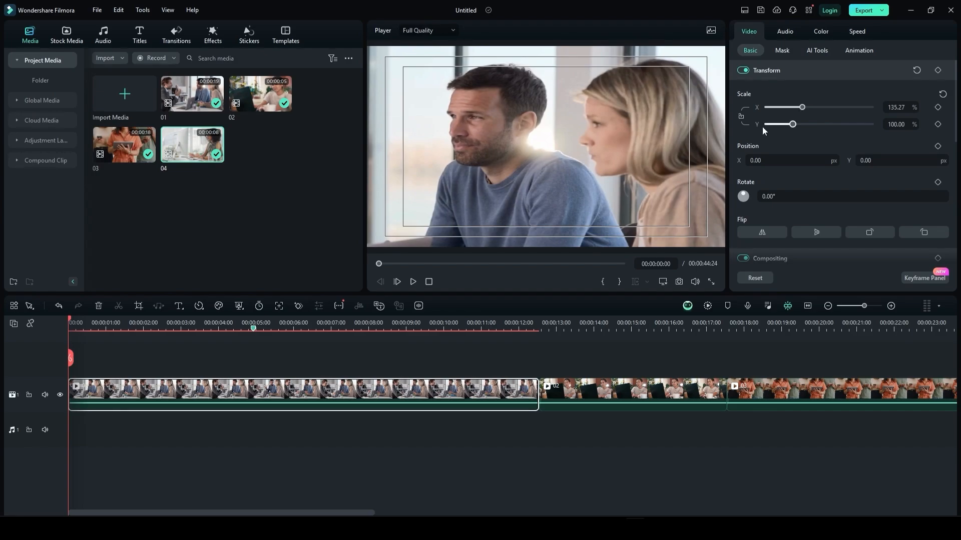
left_click(741, 117)
left_click_drag(793, 125, 790, 125)
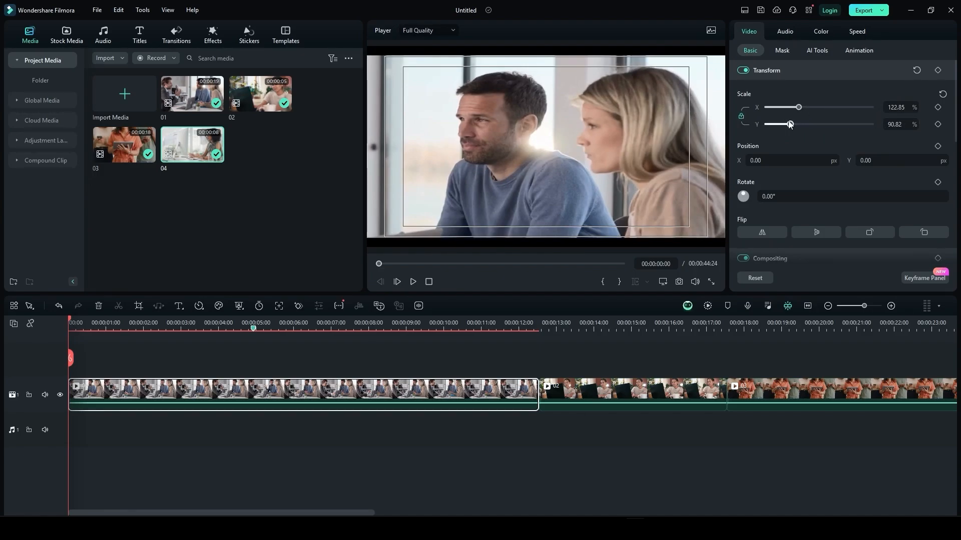
mouse_move(790, 124)
left_mouse_down()
mouse_move(818, 124)
mouse_move(790, 125)
left_mouse_up()
left_click(943, 95)
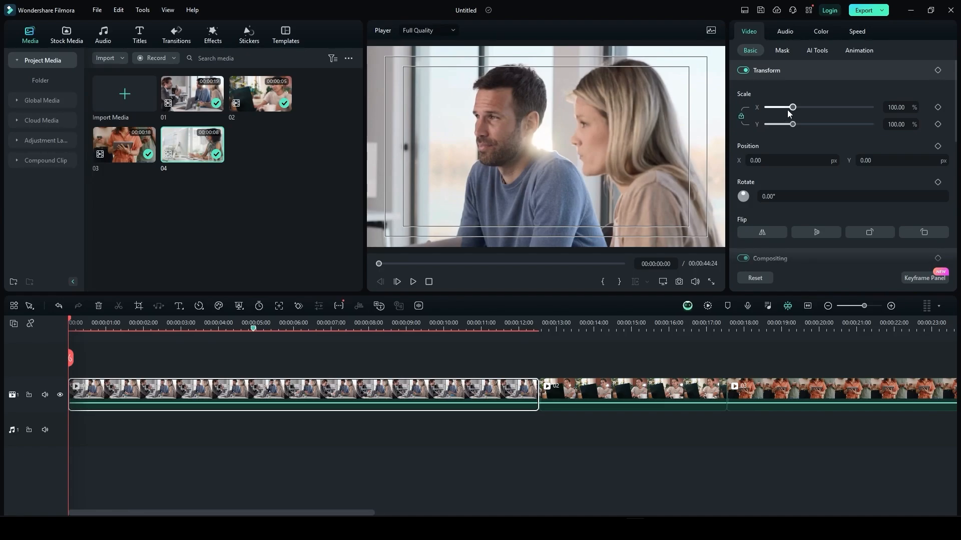
Scale the first clip uniformly to about 110%, try shifting it to about X -97, Y -21 px, and reset its position
left_click_drag(792, 107, 797, 108)
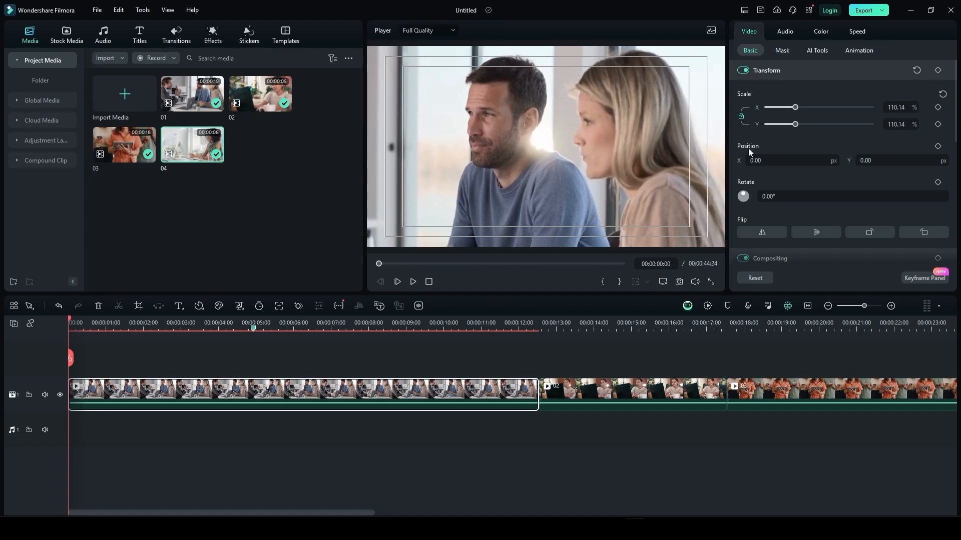
mouse_move(770, 160)
left_mouse_down()
mouse_move(813, 160)
mouse_move(746, 160)
mouse_move(823, 160)
mouse_move(730, 160)
mouse_move(755, 160)
left_mouse_up()
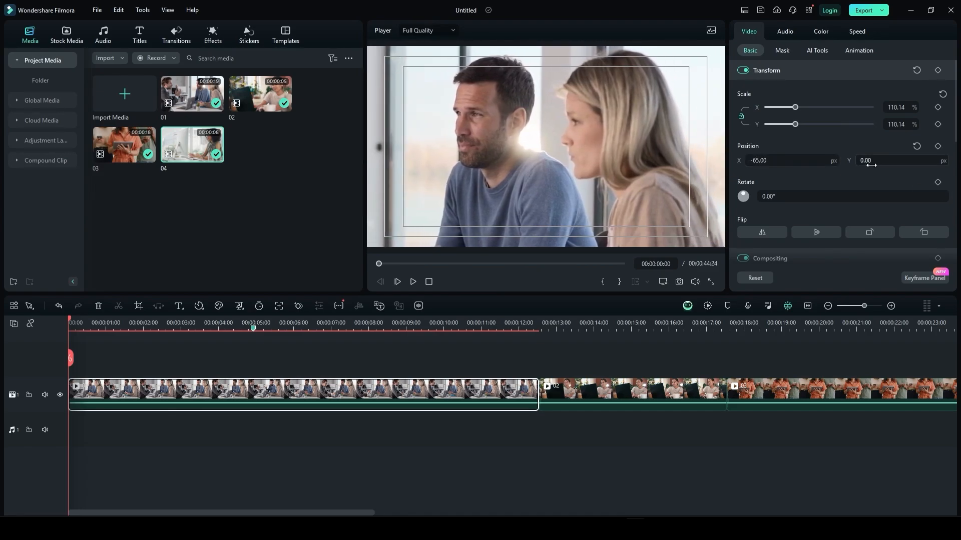
mouse_move(864, 160)
left_mouse_down()
mouse_move(892, 160)
mouse_move(847, 160)
mouse_move(866, 160)
left_mouse_up()
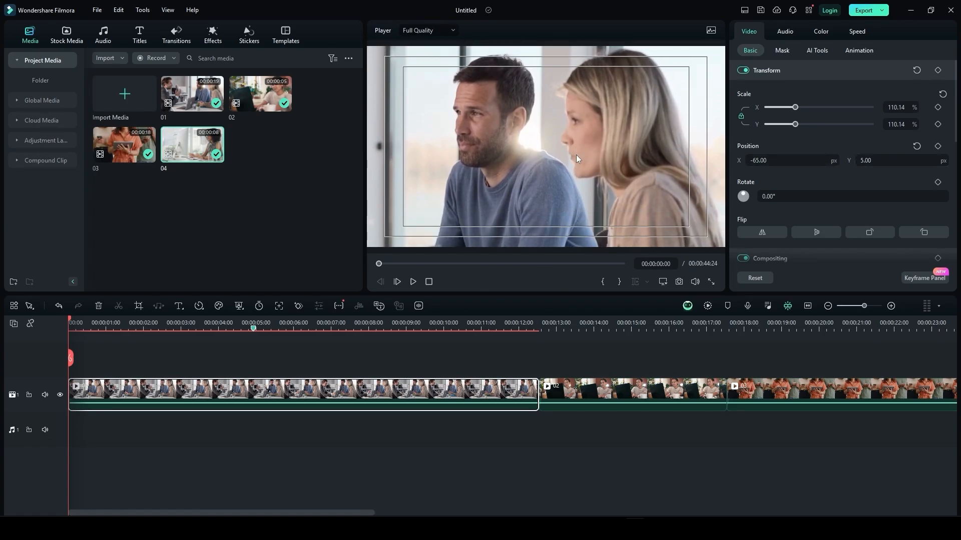
mouse_move(576, 156)
left_mouse_down()
mouse_move(578, 132)
mouse_move(579, 154)
mouse_move(579, 138)
mouse_move(562, 142)
mouse_move(593, 154)
mouse_move(568, 153)
left_mouse_up()
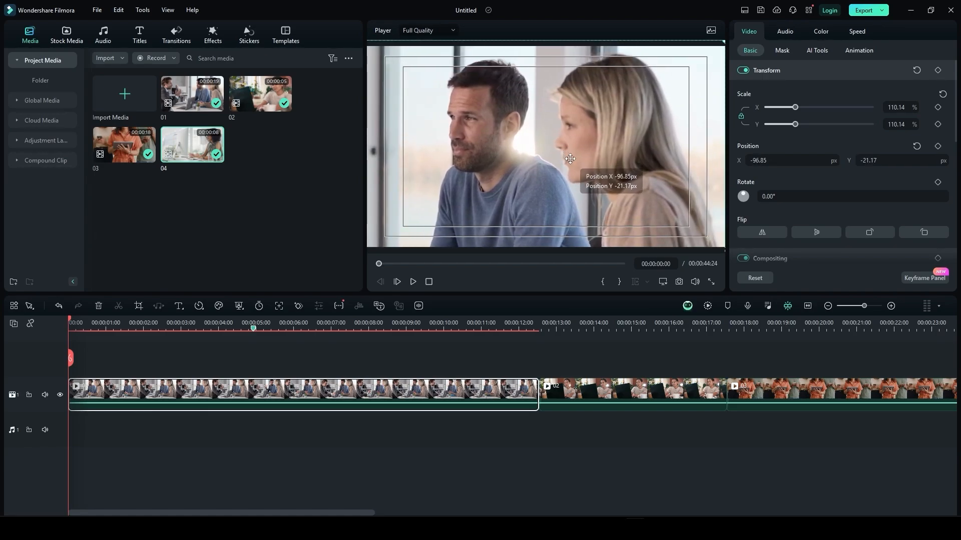
left_click(916, 147)
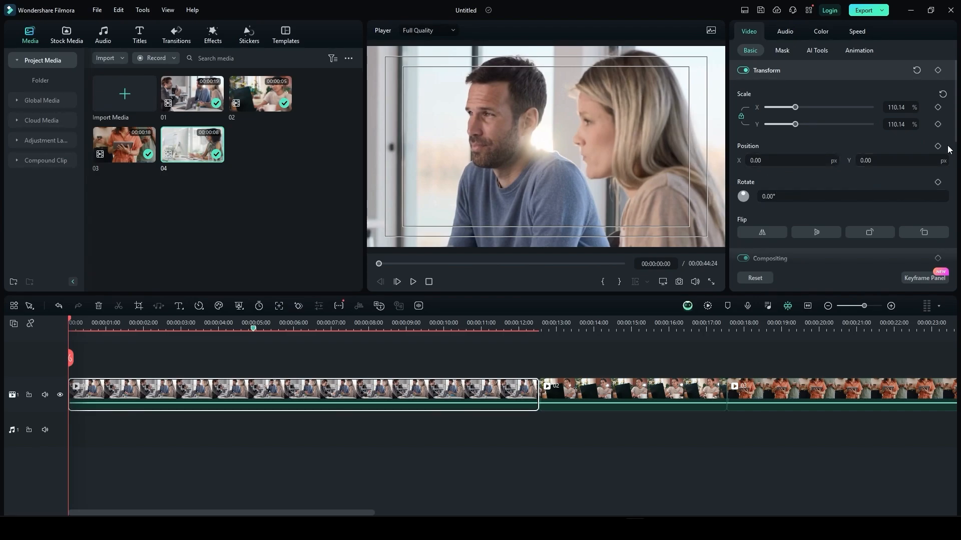
Tilt the first clip clockwise with free rotation and reset the rotation
scroll(761, 150, "down", 2)
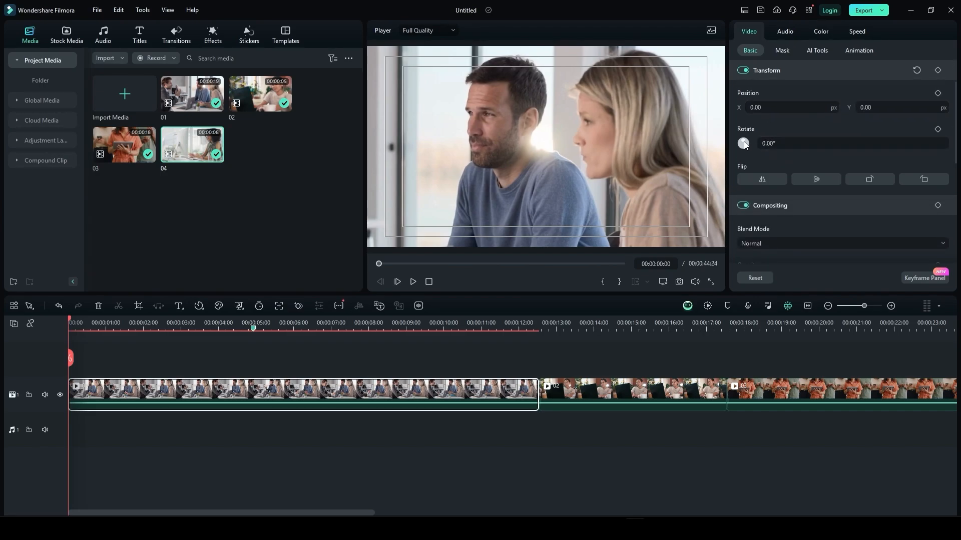
left_click_drag(744, 143, 743, 144)
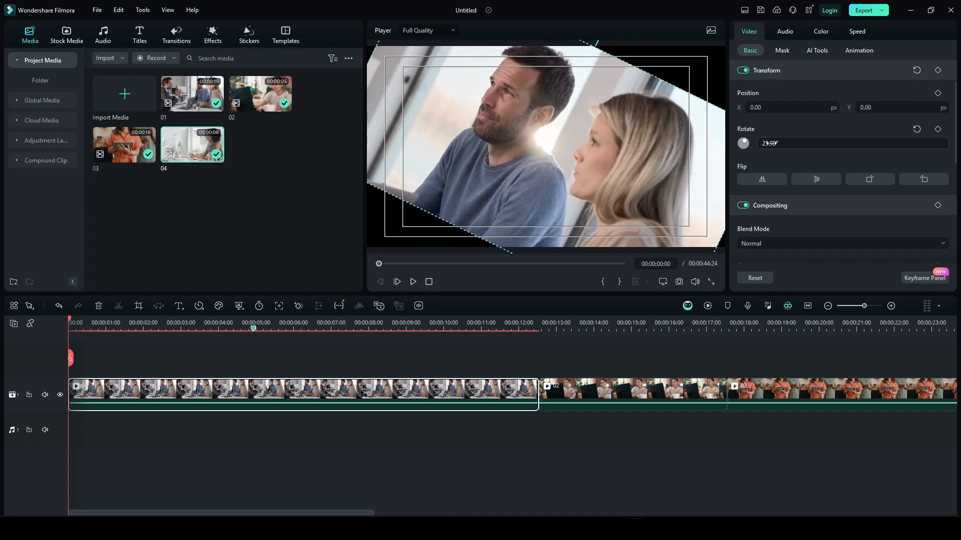
left_click(916, 129)
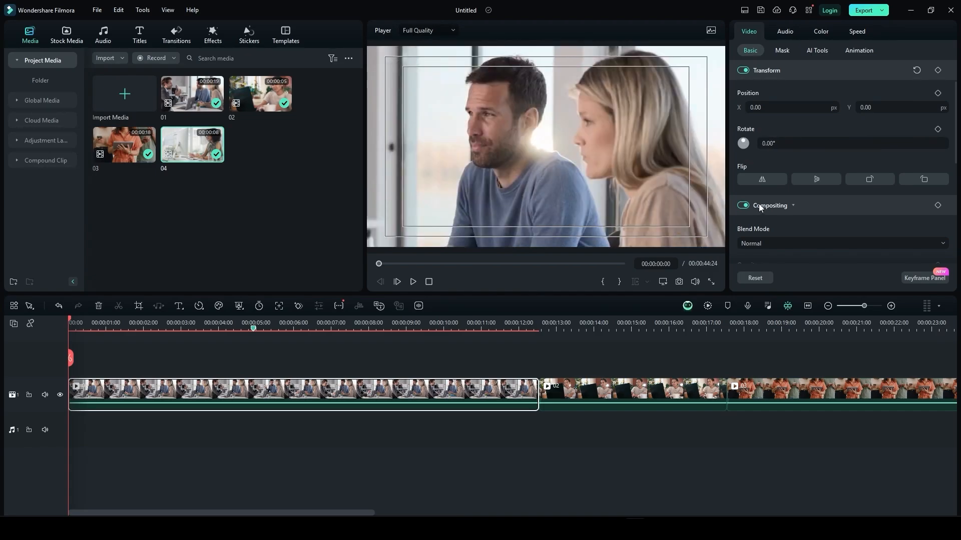
Flip the first clip horizontally and back, and flip it vertically and back
left_click(759, 180)
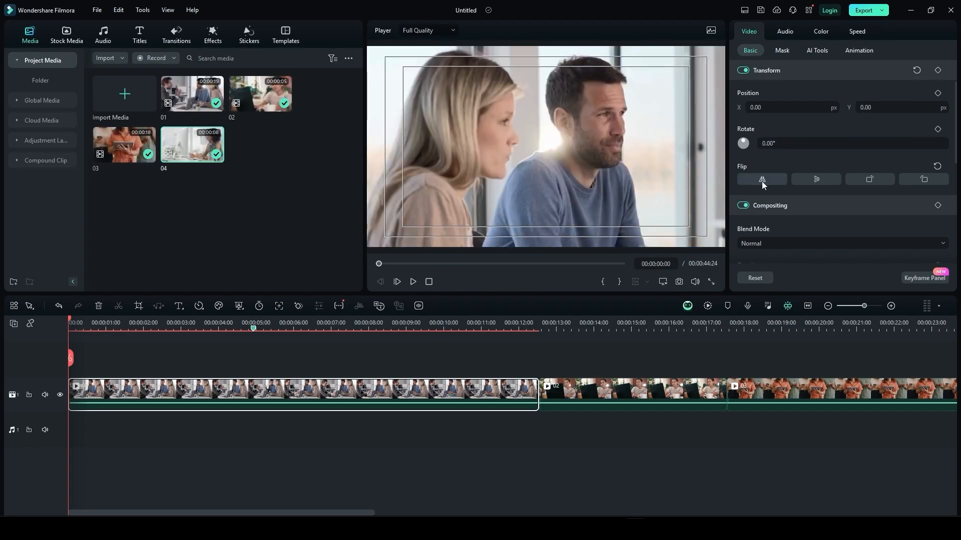
left_click(761, 181)
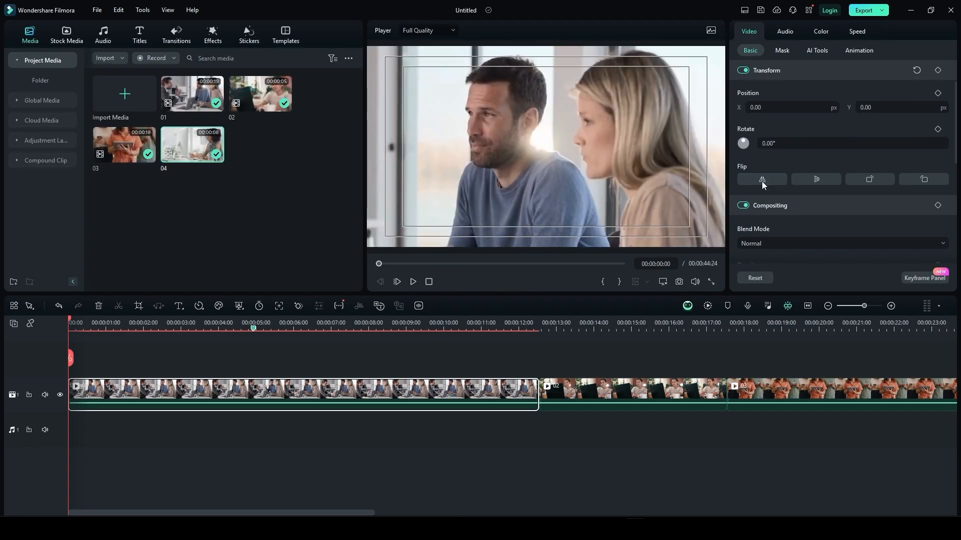
left_click(812, 181)
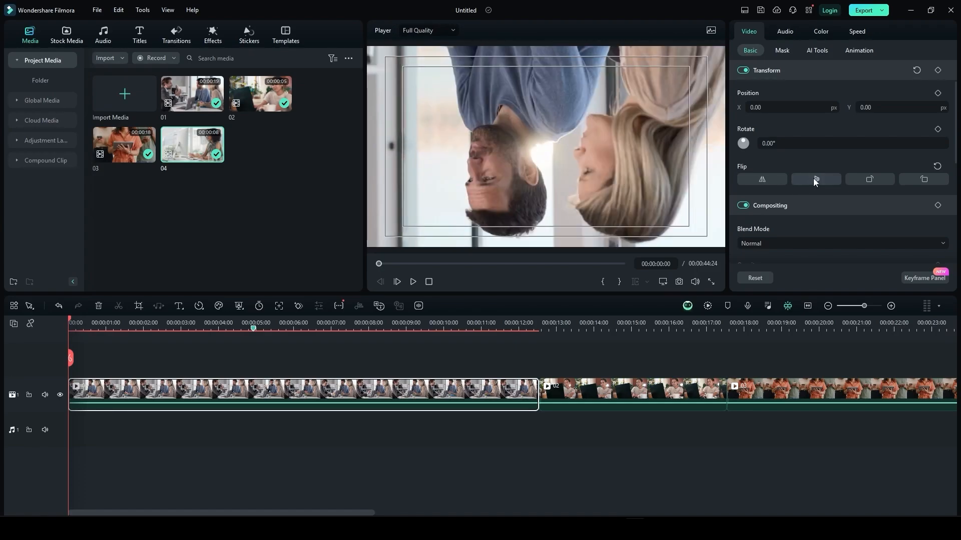
left_click(812, 178)
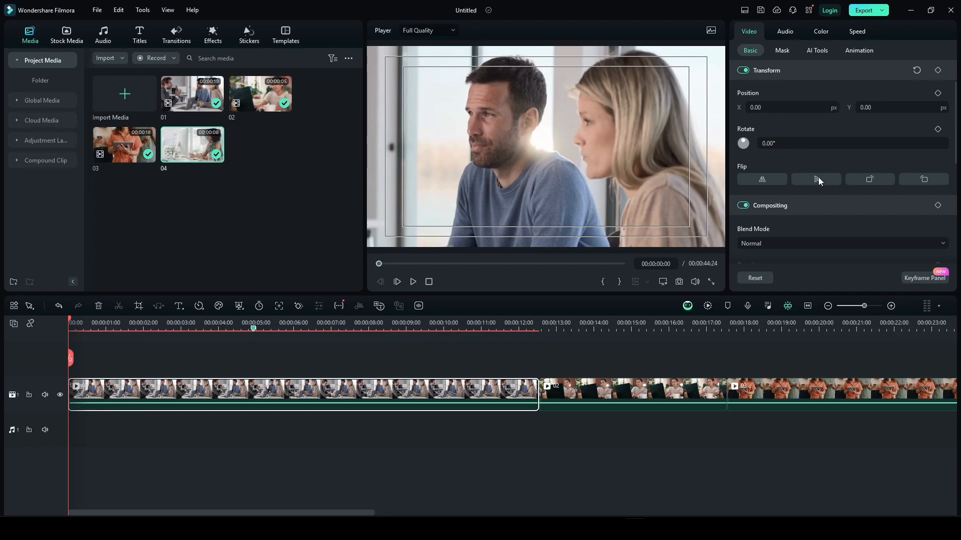
Rotate the clip counterclockwise in 90° steps to -360°, and try one clockwise quarter turn before returning to -360°
left_click(873, 177)
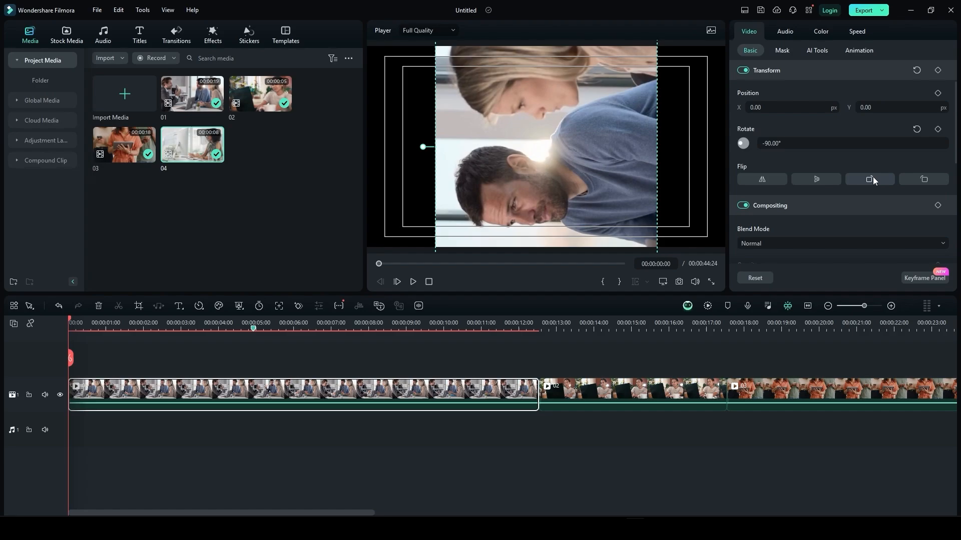
left_click(873, 177)
left_click(873, 178)
left_click(873, 177)
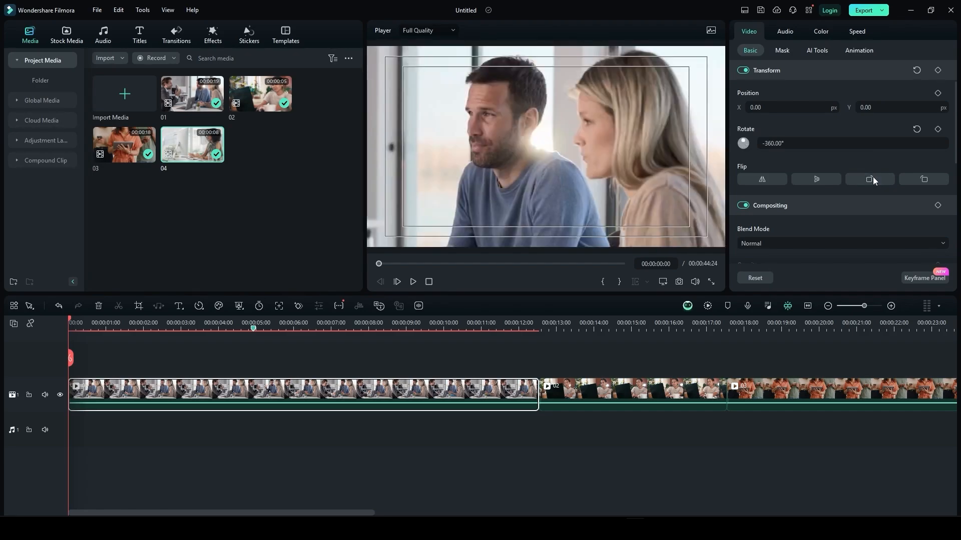
left_click(923, 177)
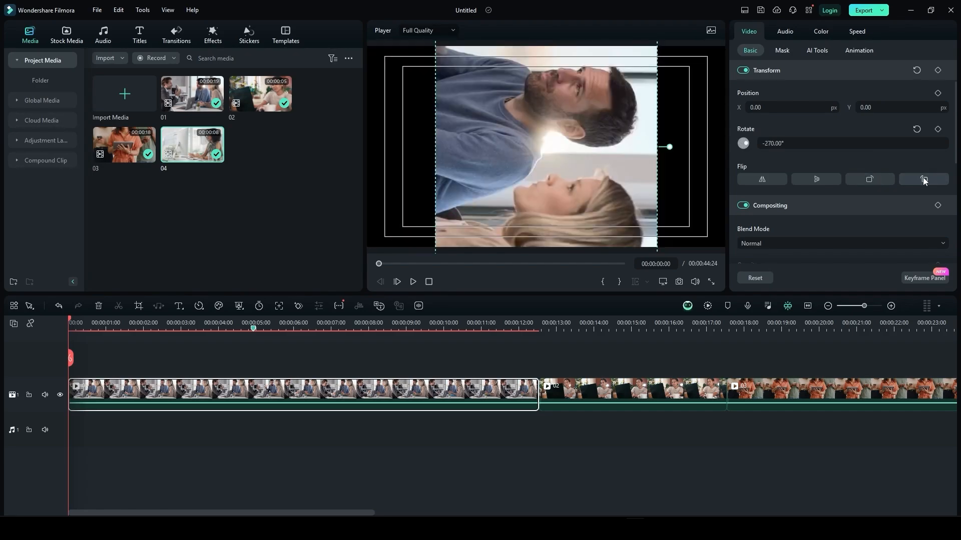
left_click(870, 181)
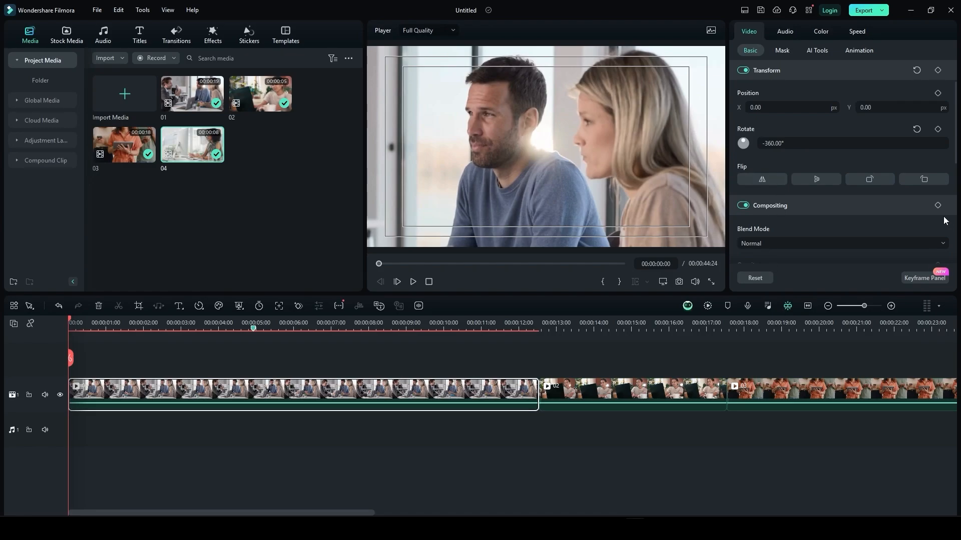
Rotate the clip through further 90° turns to -720°, trying the clockwise direction as well
left_click(921, 178)
left_click(869, 181)
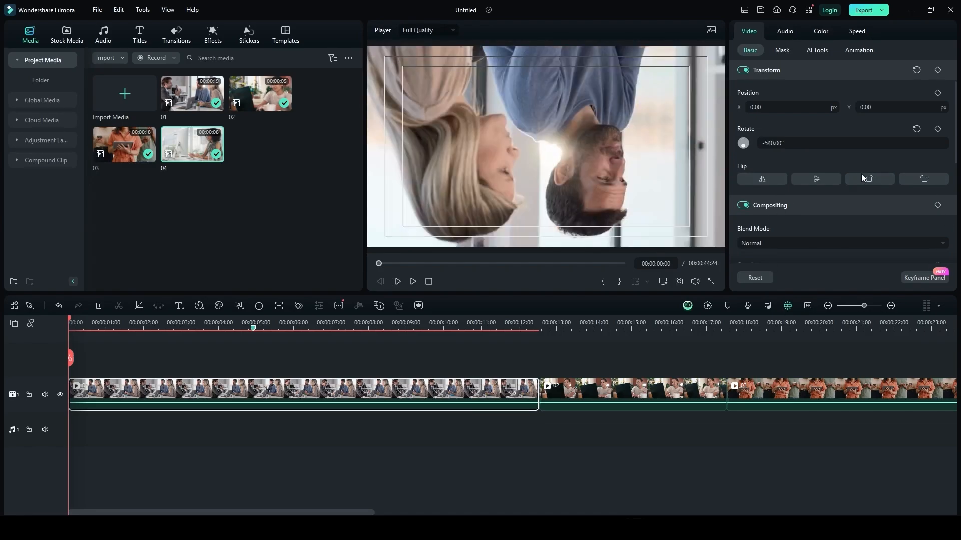
left_click(866, 179)
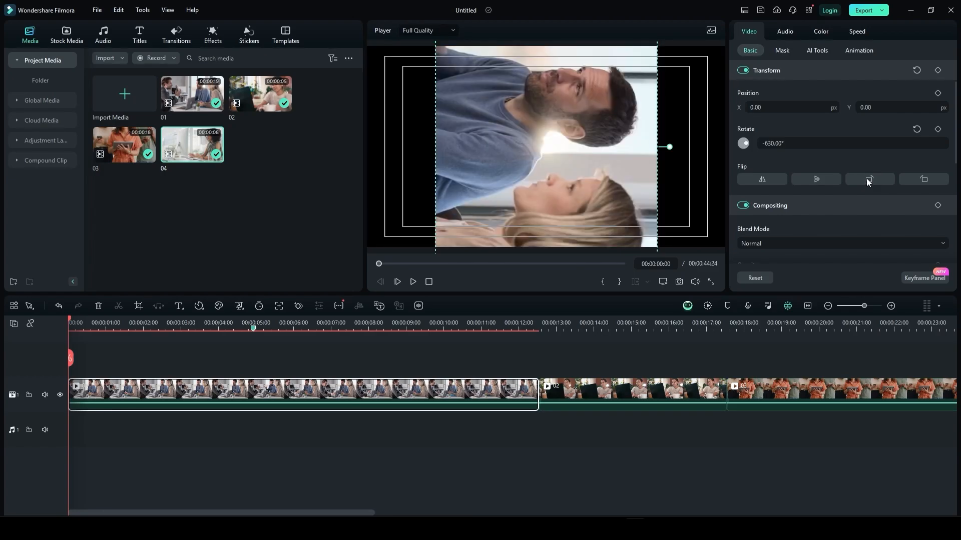
left_click(866, 178)
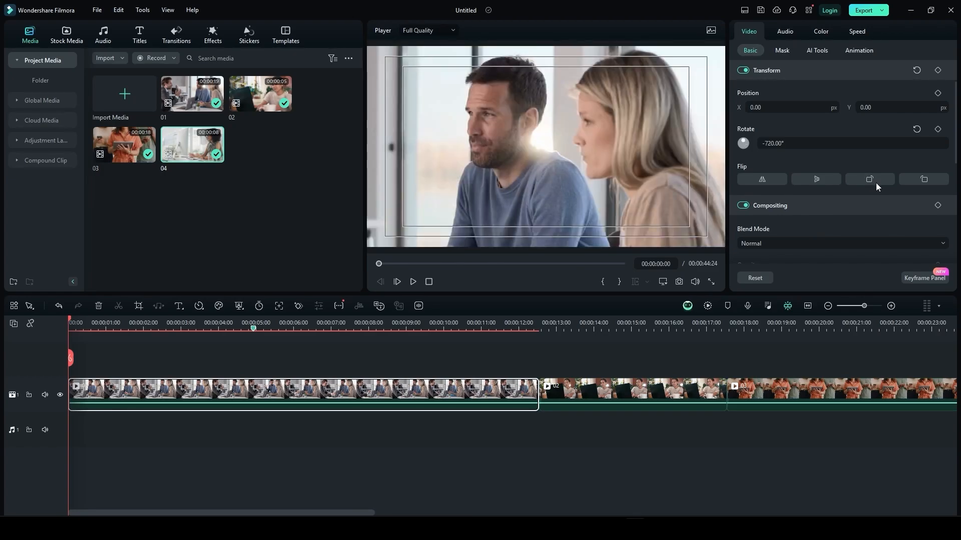
left_click(916, 181)
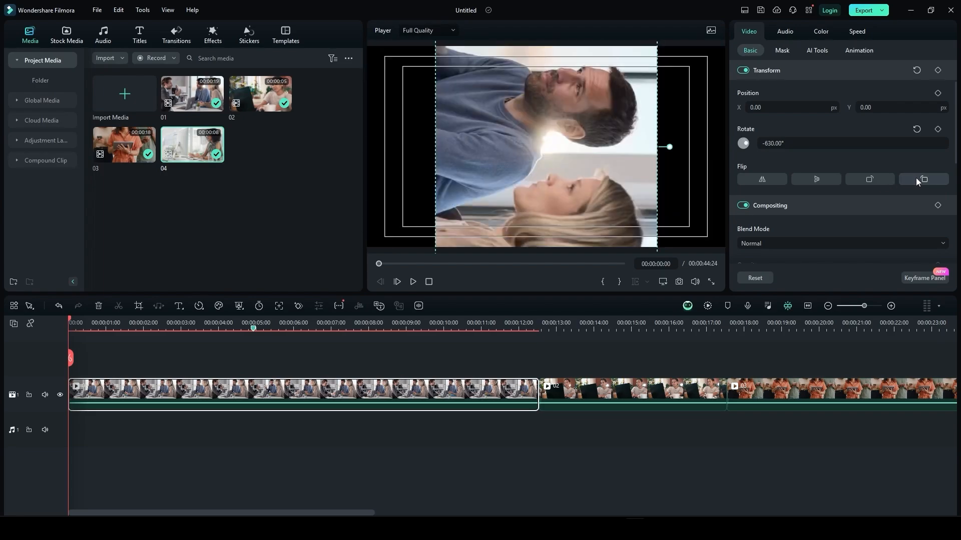
left_click(871, 179)
Review the clip's blend mode options while keeping Normal, and vary its opacity before returning it to 100
scroll(846, 200, "down", 1)
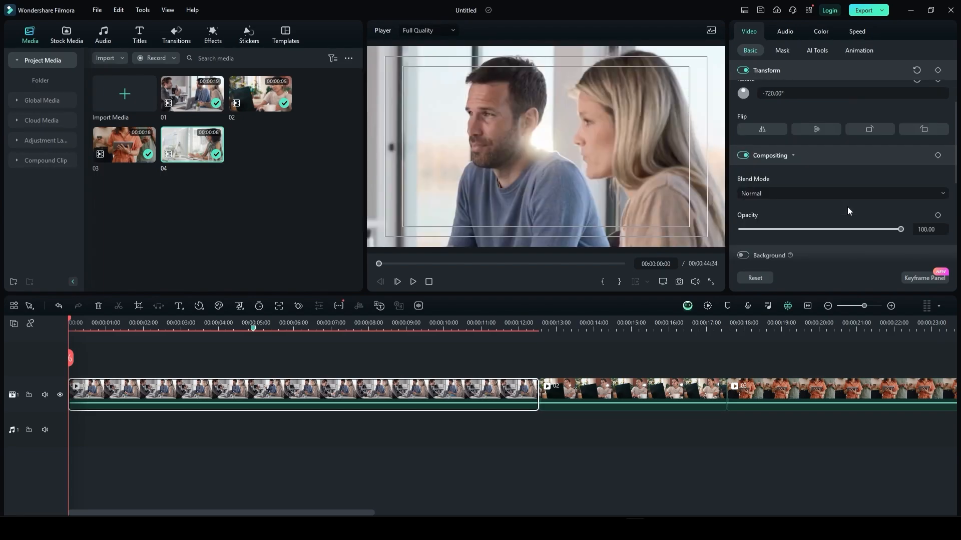
scroll(803, 178, "down", 1)
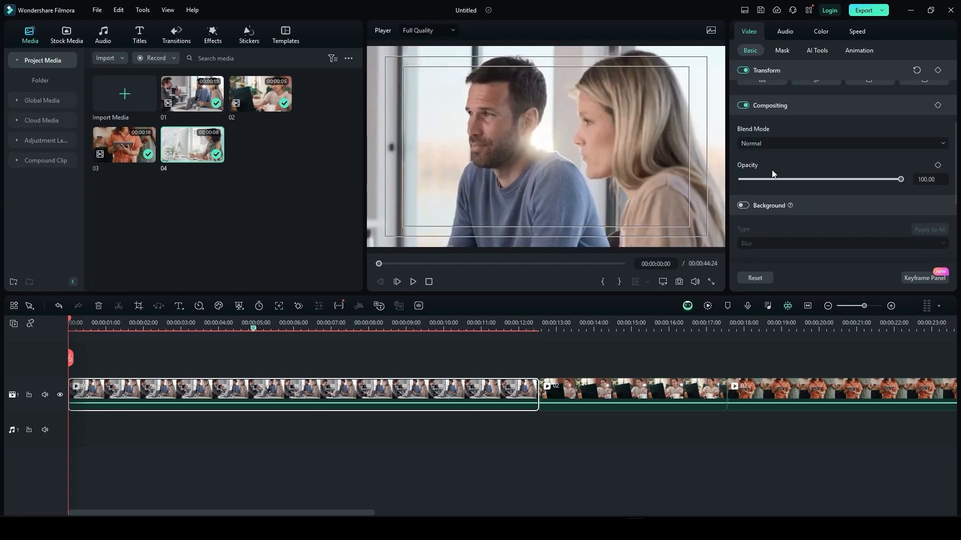
left_click(770, 143)
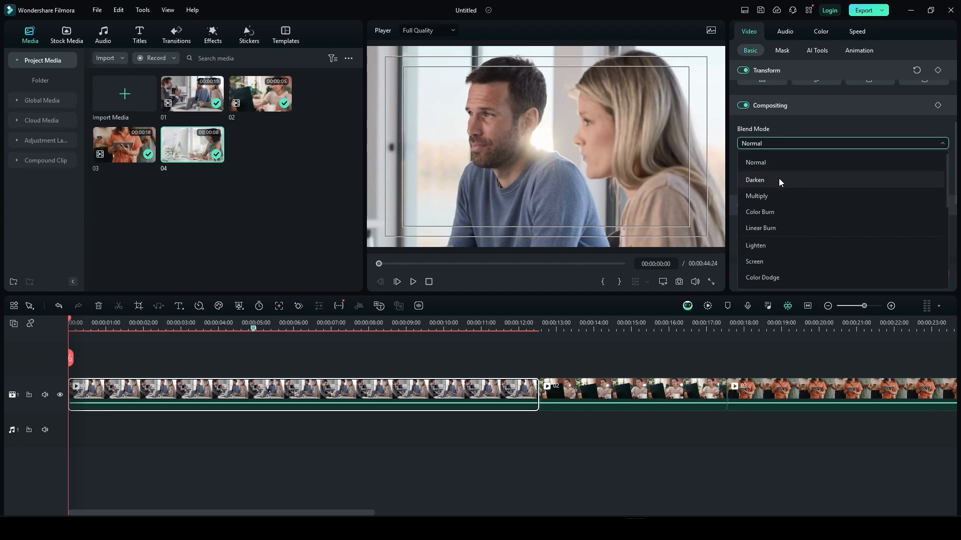
left_click(788, 142)
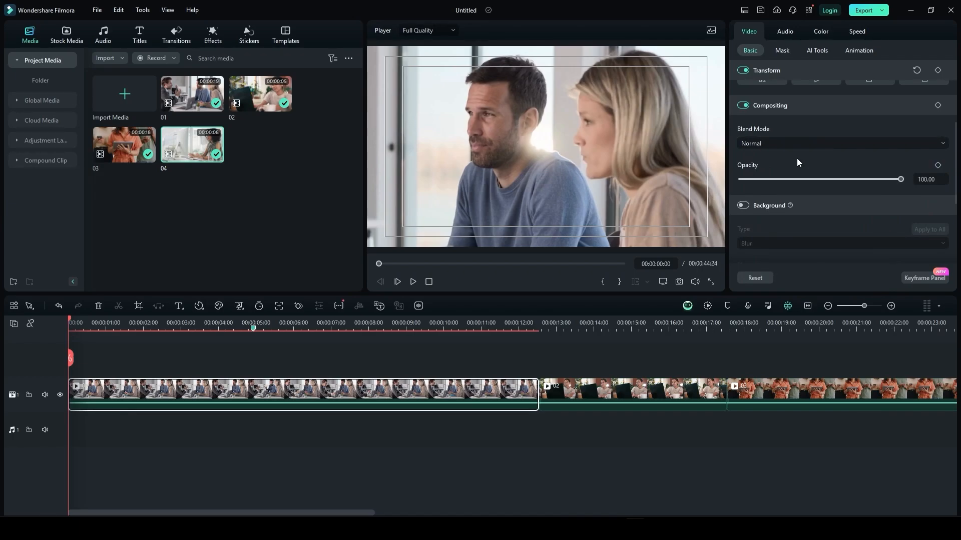
mouse_move(901, 179)
left_mouse_down()
mouse_move(910, 182)
mouse_move(740, 180)
mouse_move(914, 184)
left_mouse_up()
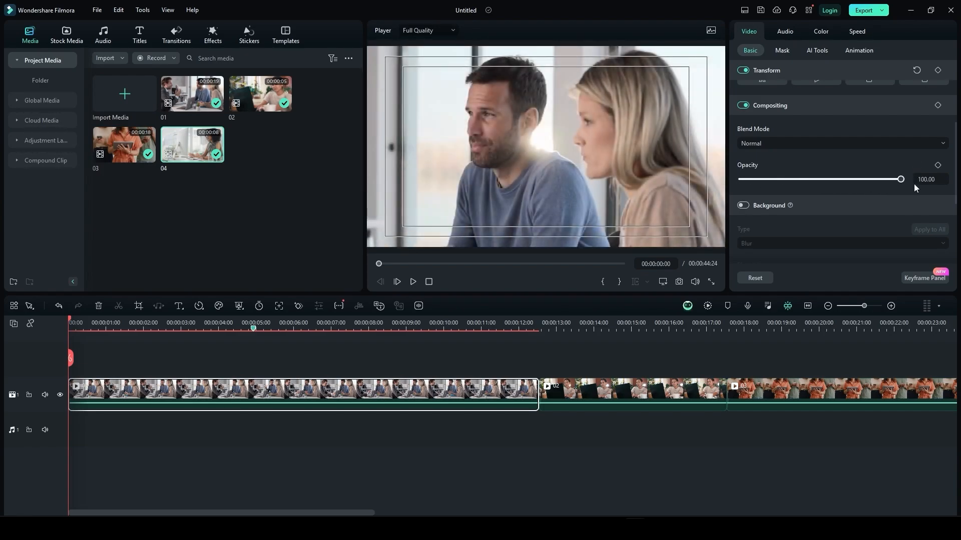
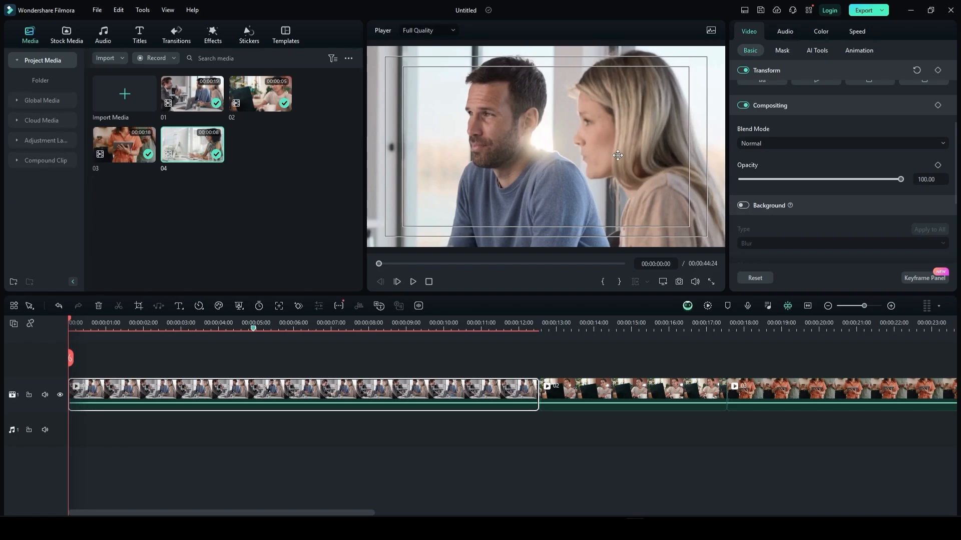
Scale the first clip down to 88.89% on both axes and enable its Blur background
scroll(800, 171, "up", 2)
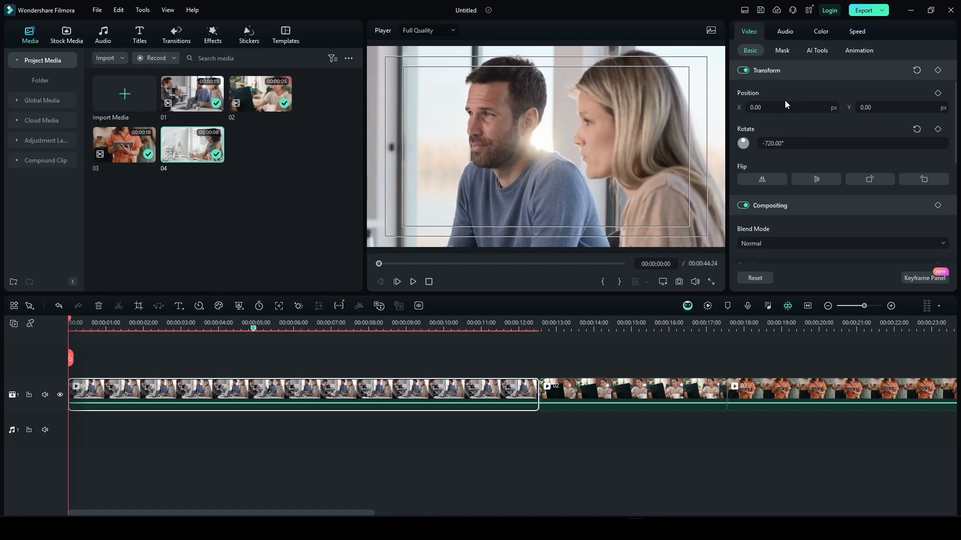
scroll(781, 105, "up", 1)
left_click_drag(796, 108, 790, 107)
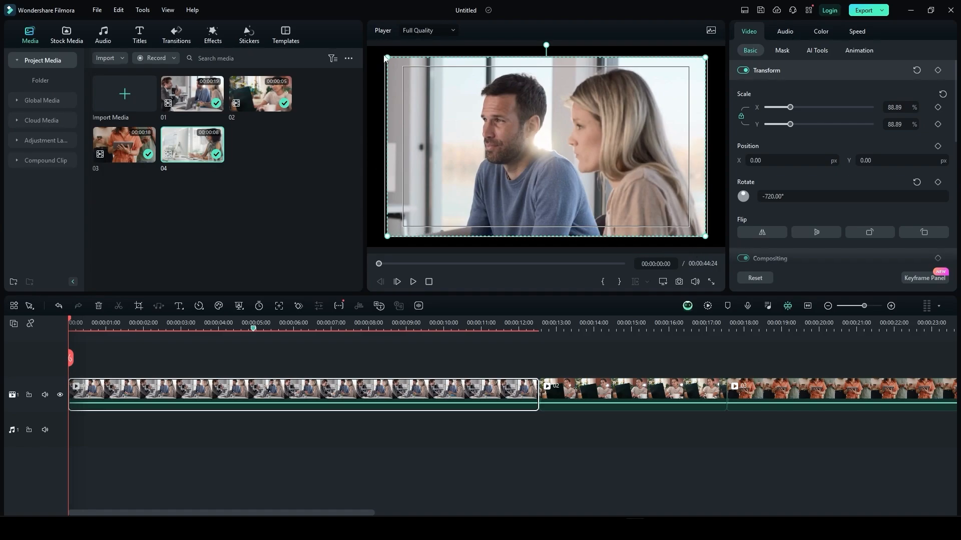
scroll(825, 167, "down", 5)
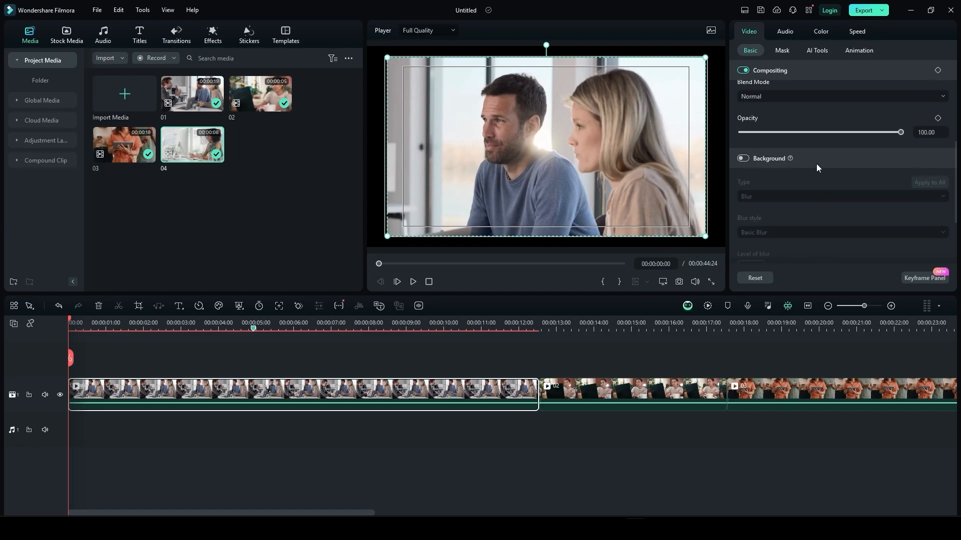
left_click(743, 159)
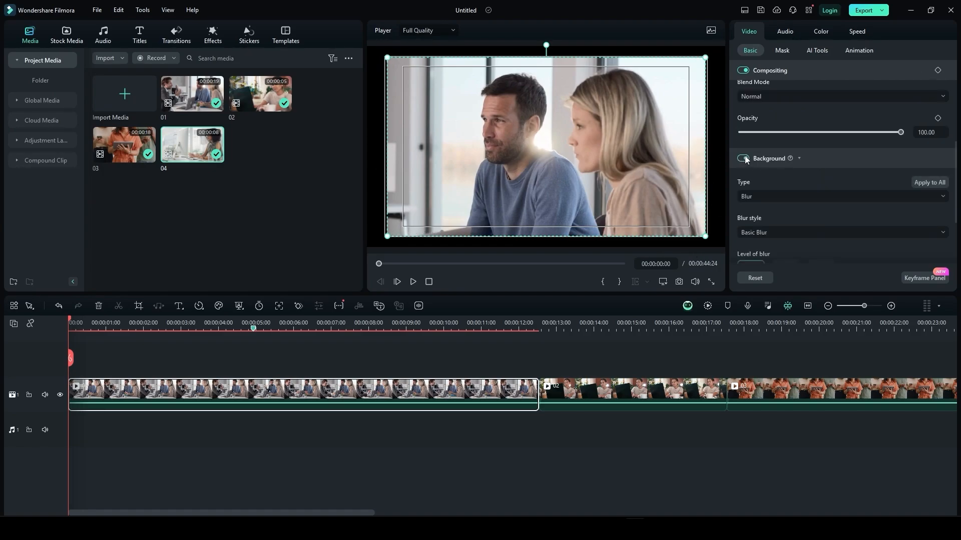
Try the Color background type and Pattern Background 09 behind the clip, and return the type to Blur
left_click(764, 196)
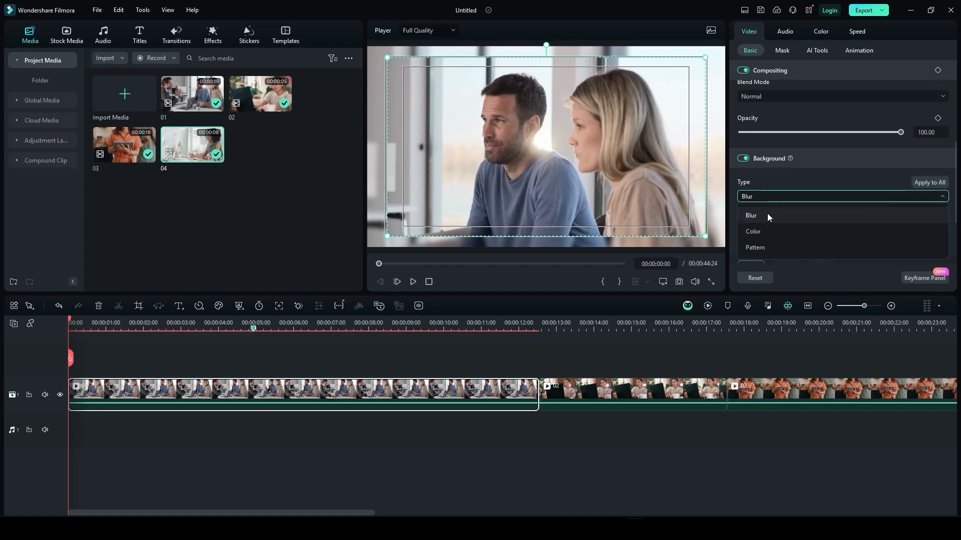
left_click(771, 228)
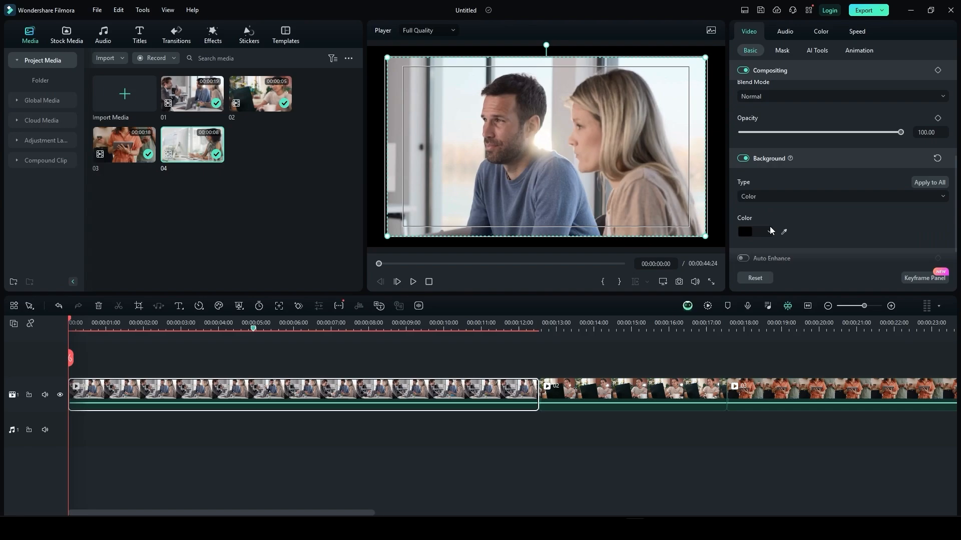
left_click(769, 230)
left_click(763, 196)
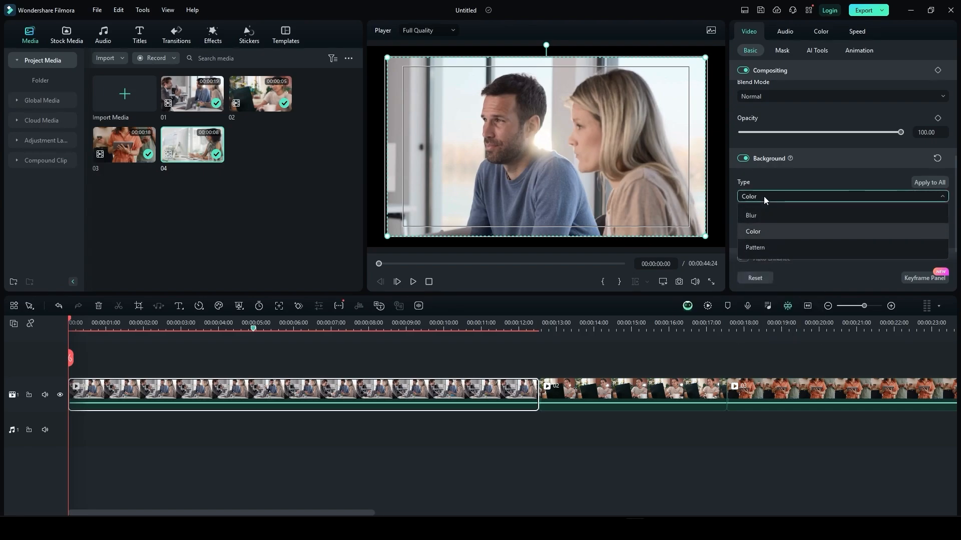
left_click(765, 247)
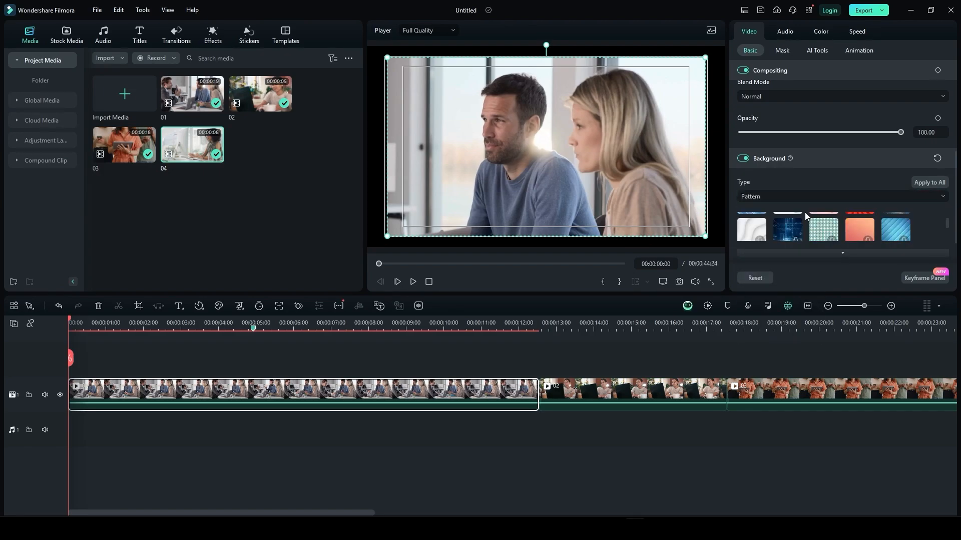
scroll(861, 227, "down", 2)
scroll(850, 228, "up", 2)
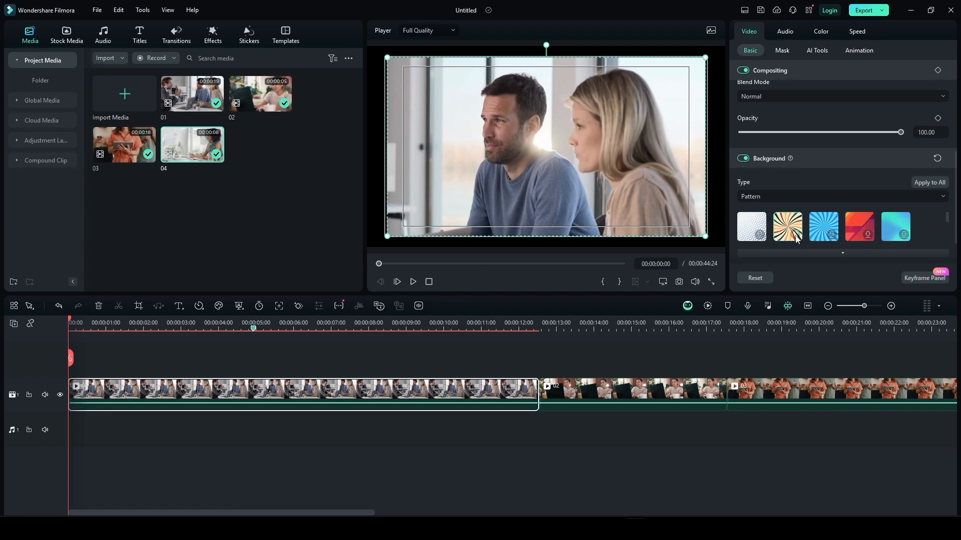
left_click(794, 235)
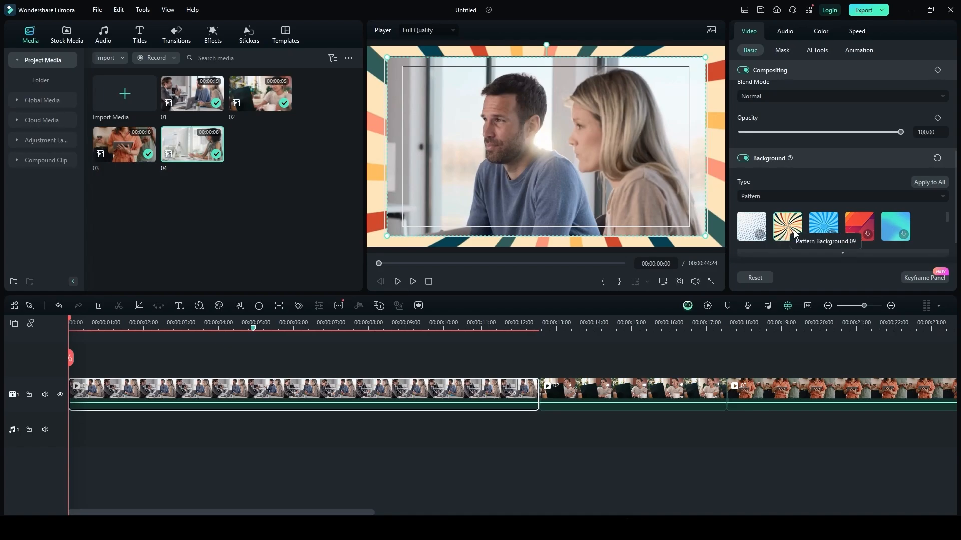
left_click(764, 197)
left_click(764, 214)
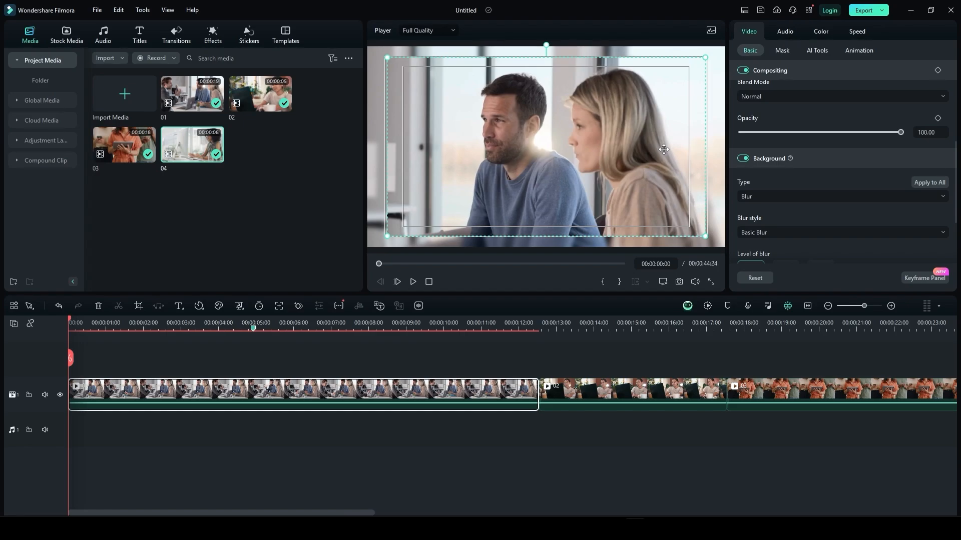
Try the Graniny Blur style for the clip's background and switch back to Basic Blur
scroll(788, 218, "down", 1)
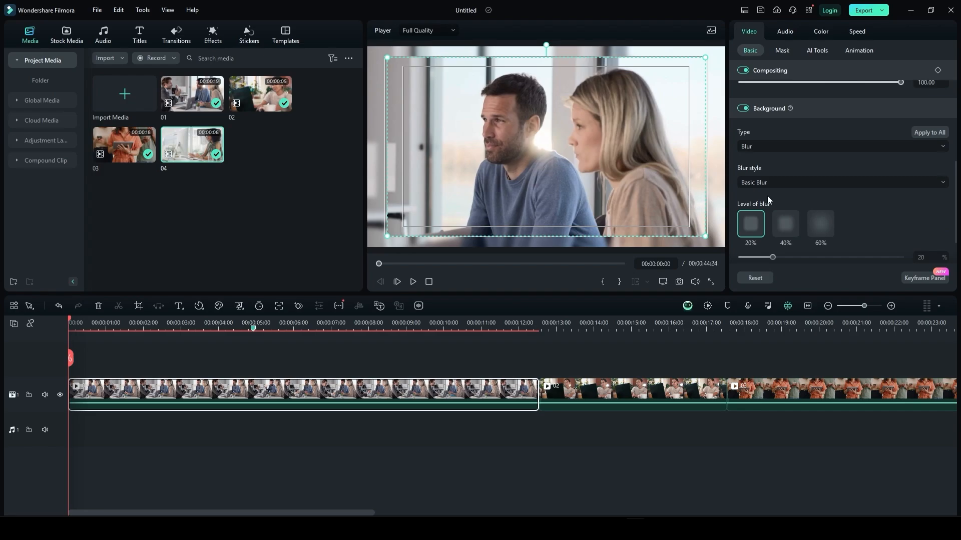
left_click(774, 183)
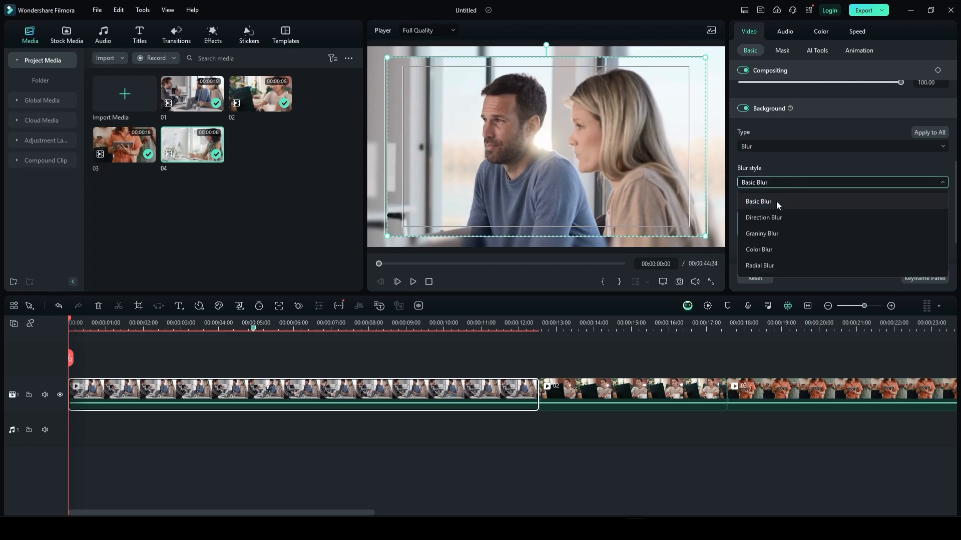
left_click(782, 234)
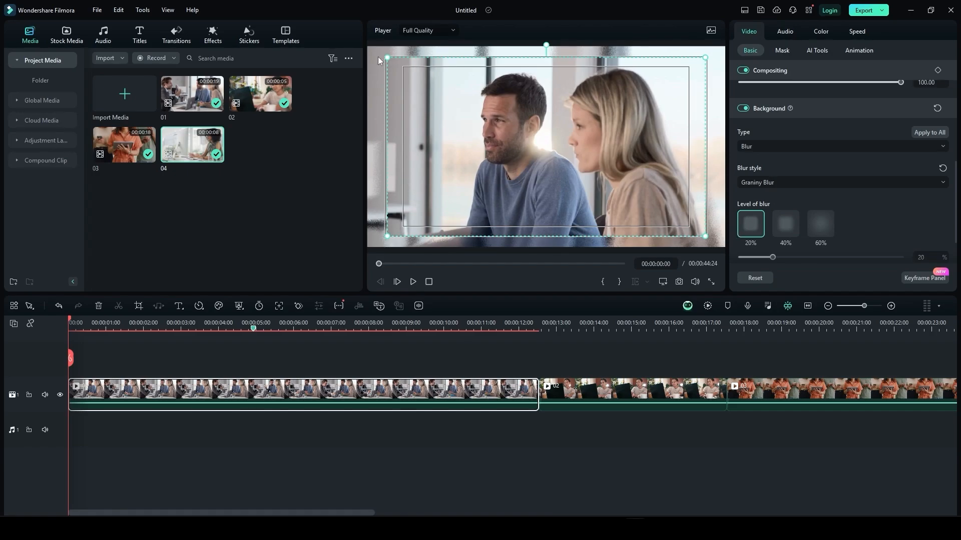
left_click(769, 183)
left_click(767, 199)
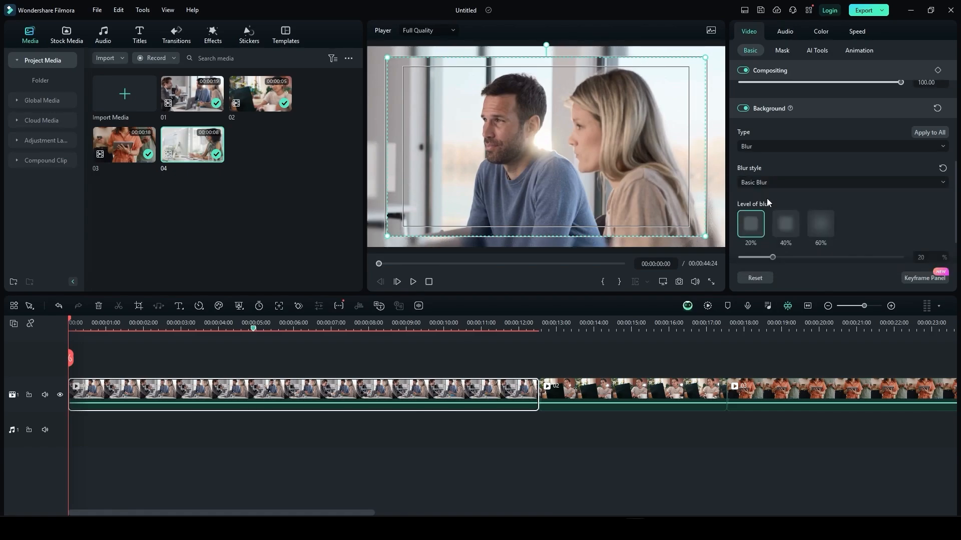
Try the 40% and 60% background blur presets, and set the blur level to 54%
left_click(785, 234)
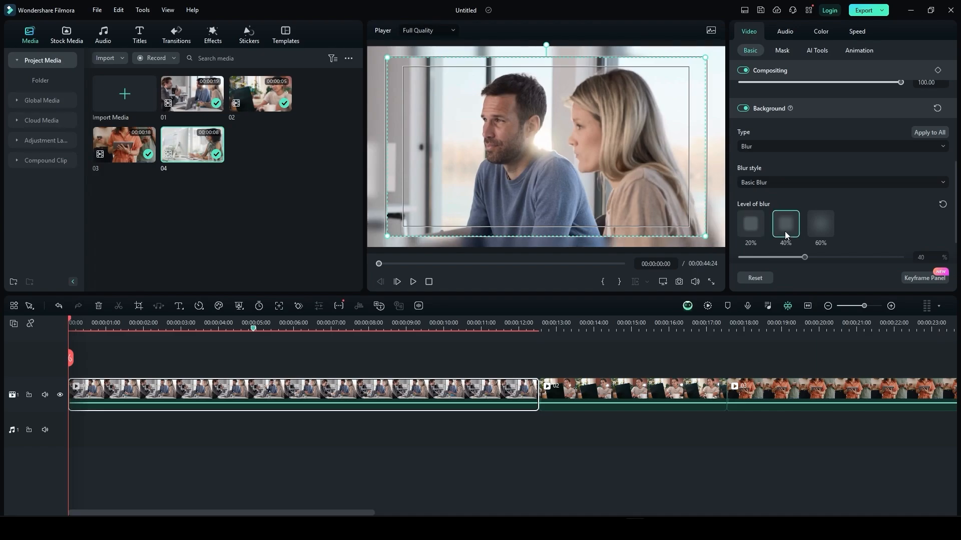
left_click(821, 233)
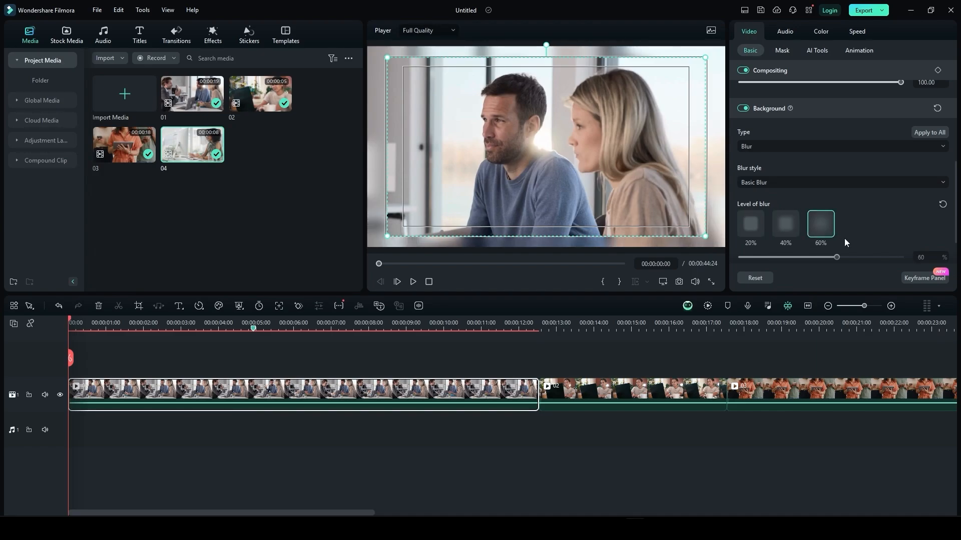
scroll(871, 240, "down", 2)
mouse_move(837, 214)
left_mouse_down()
mouse_move(868, 208)
mouse_move(826, 207)
left_mouse_up()
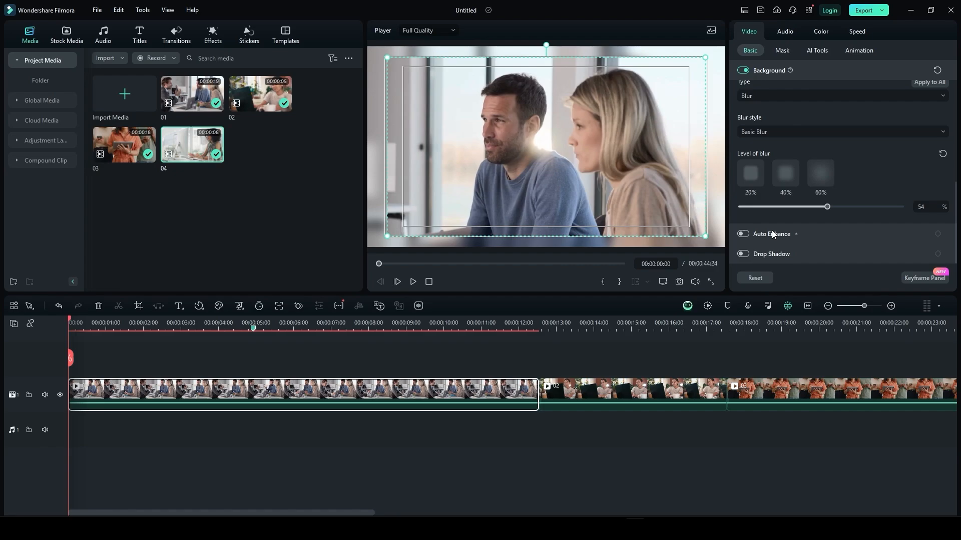
Try Auto Enhance on the clip at an amount of 50, and turn it off again
left_click(743, 234)
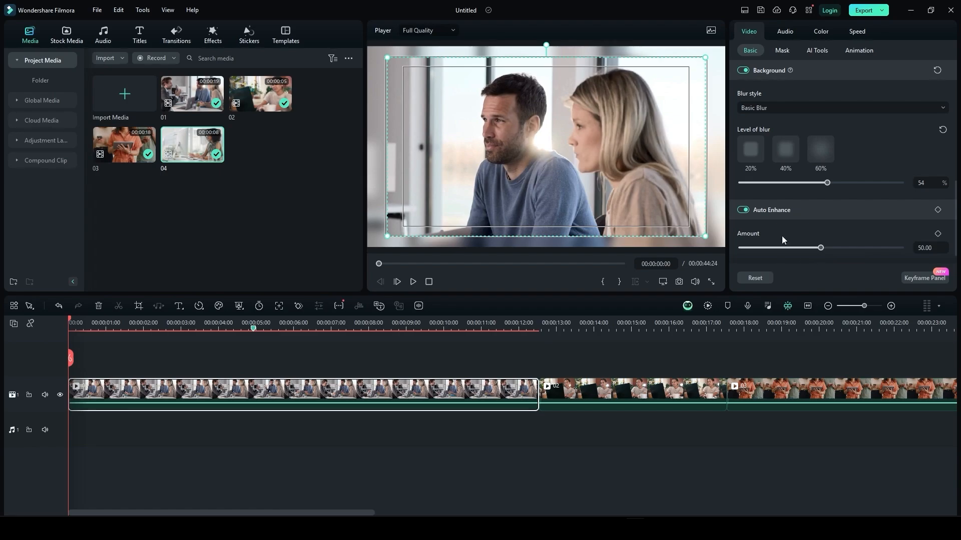
scroll(782, 235, "down", 1)
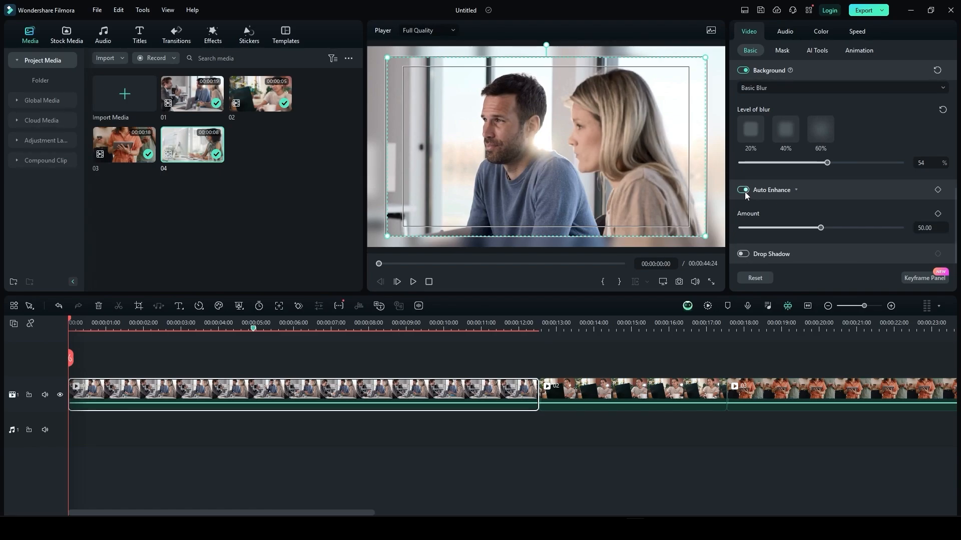
left_click(744, 191)
Enable Drop Shadow on the clip, try the Projection, Tiled and Soft types, and choose Default
left_click(744, 254)
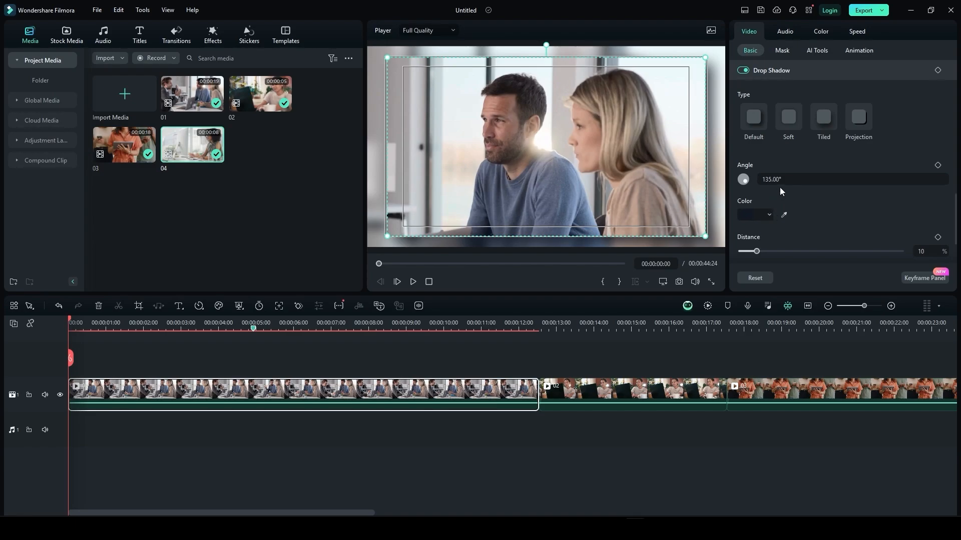
left_click(852, 123)
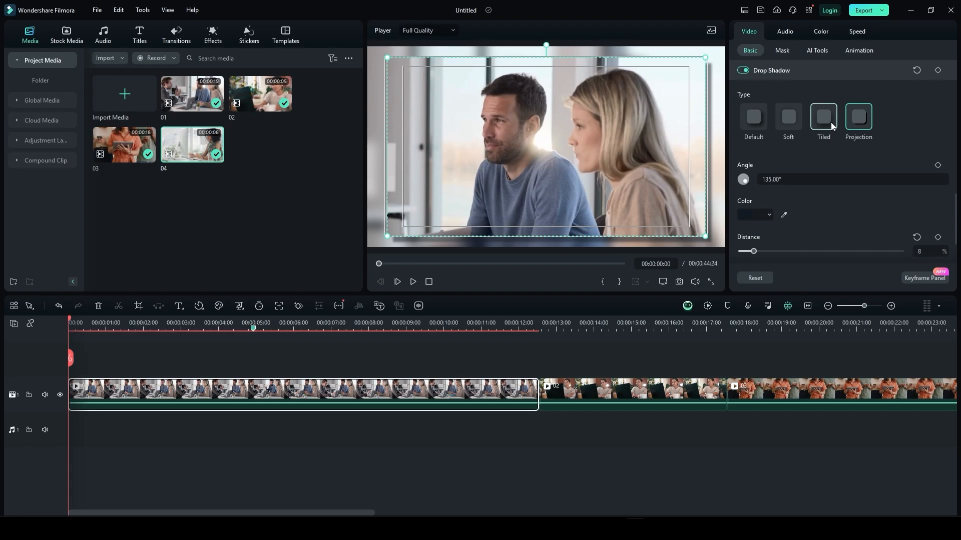
left_click(817, 120)
left_click(793, 123)
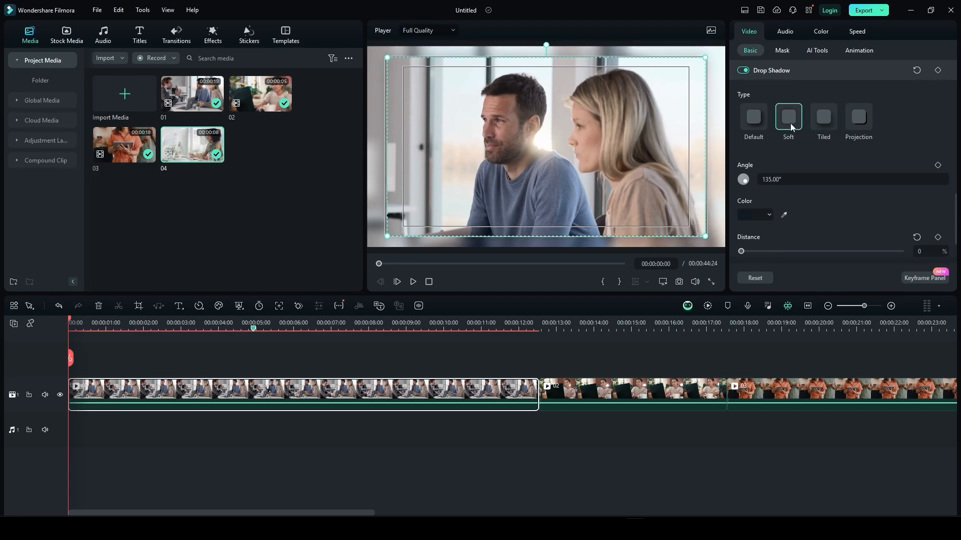
left_click(756, 123)
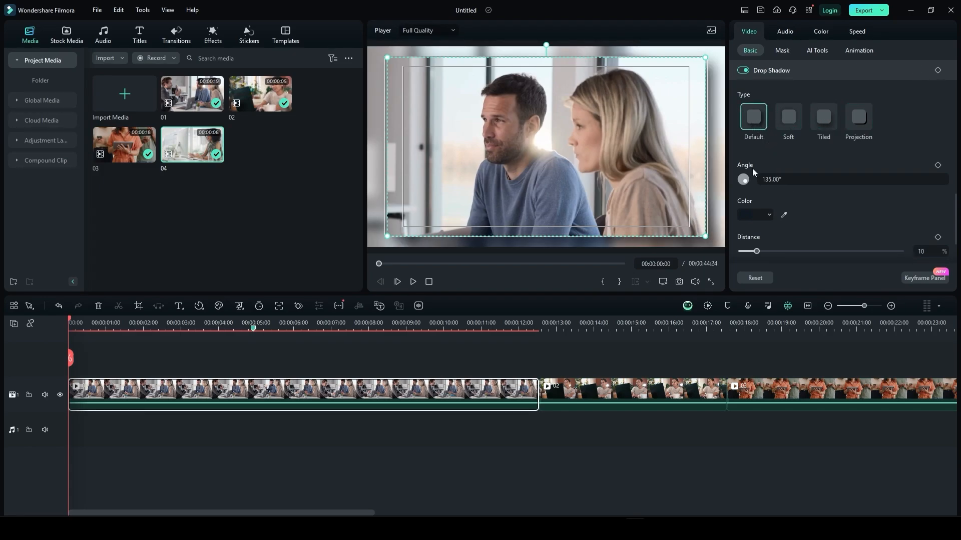
Try the drop shadow's blur at 0% and at higher amounts with the distance kept at 10%, and turn Drop Shadow off
scroll(805, 201, "down", 2)
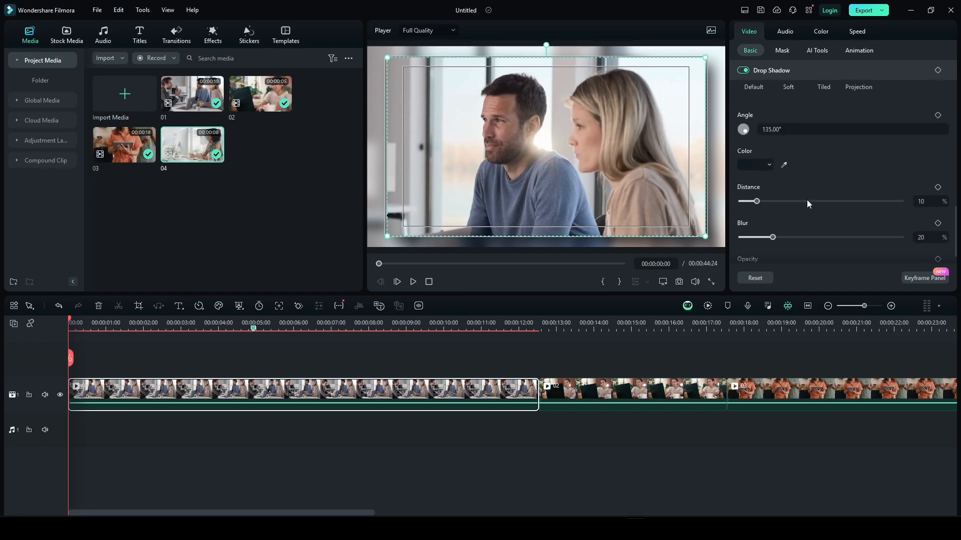
mouse_move(757, 202)
left_mouse_down()
mouse_move(793, 201)
mouse_move(757, 205)
left_mouse_up()
left_click_drag(773, 238, 741, 241)
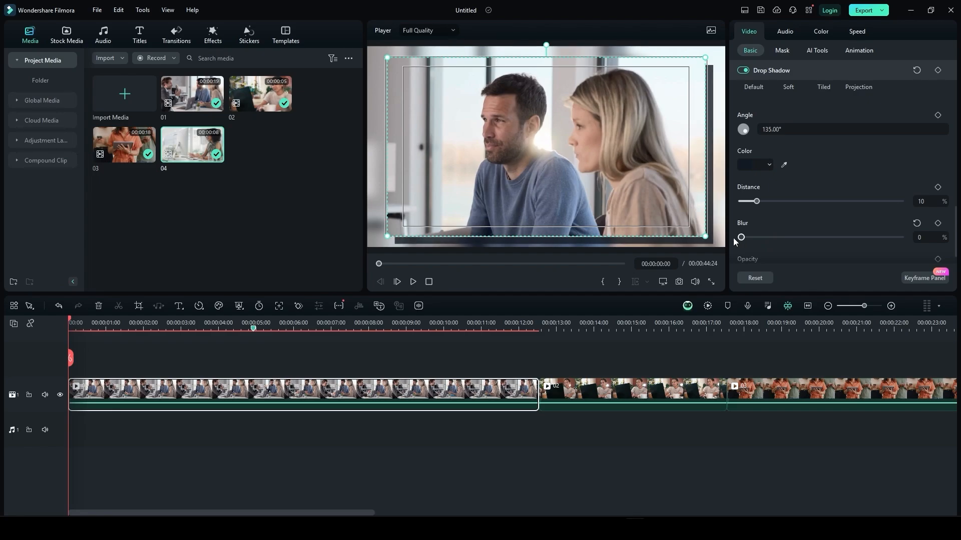
left_click_drag(740, 239, 891, 253)
scroll(809, 200, "down", 1)
scroll(851, 161, "up", 2)
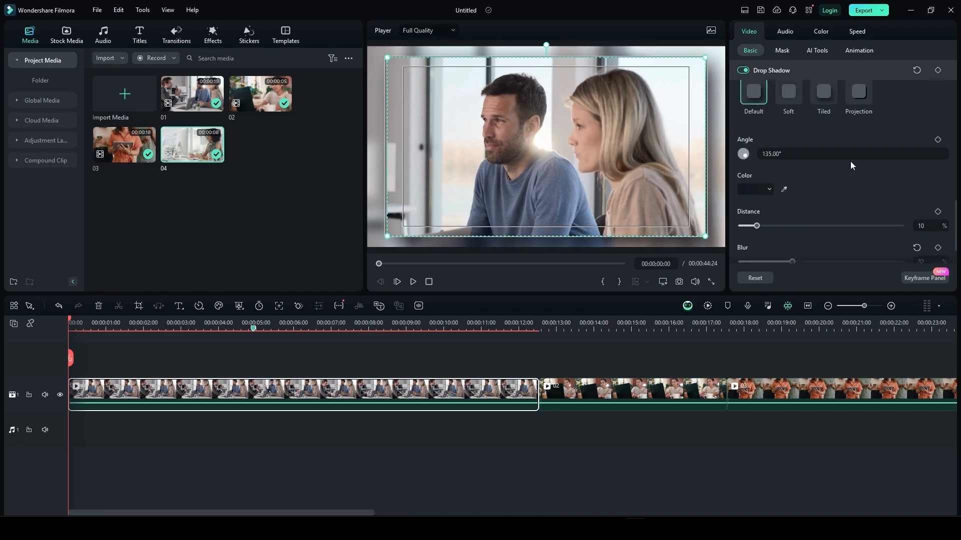
left_click(741, 96)
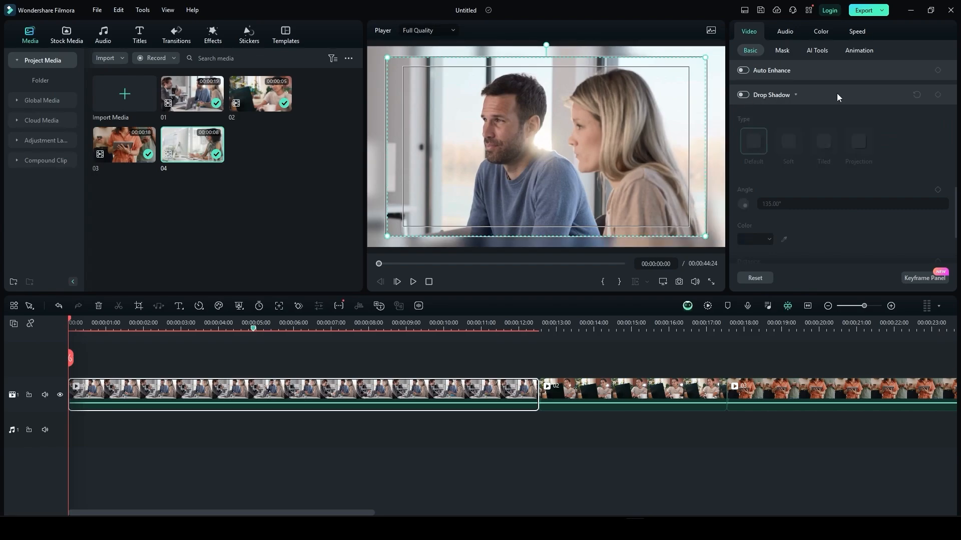
scroll(841, 115, "up", 5)
scroll(810, 134, "down", 8)
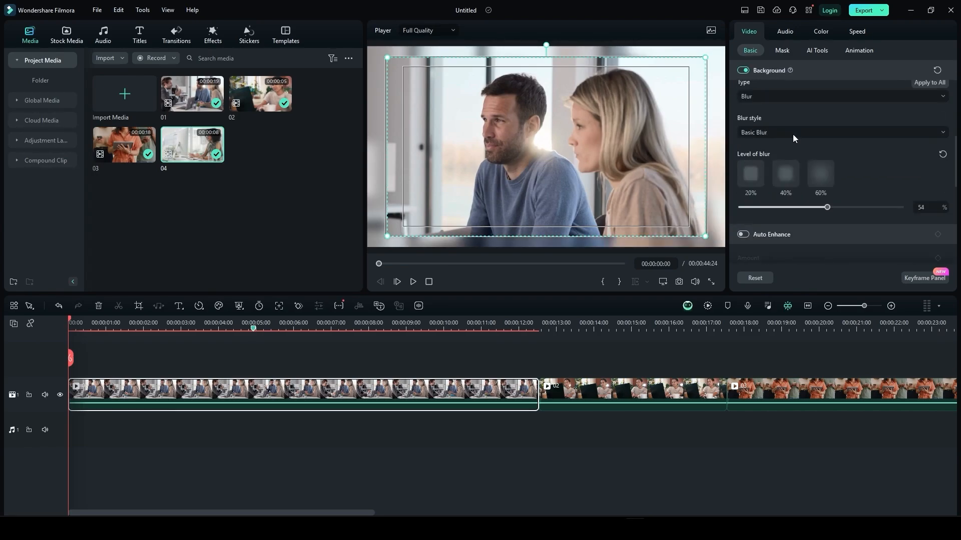
Turn off the Background blur and the Transform settings for the first clip
left_click(743, 70)
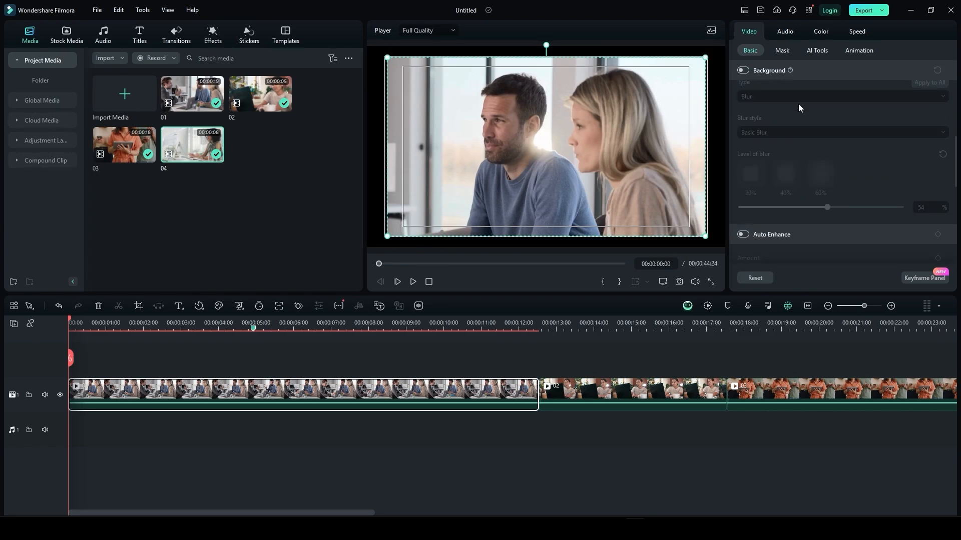
scroll(801, 110, "up", 8)
left_click(743, 70)
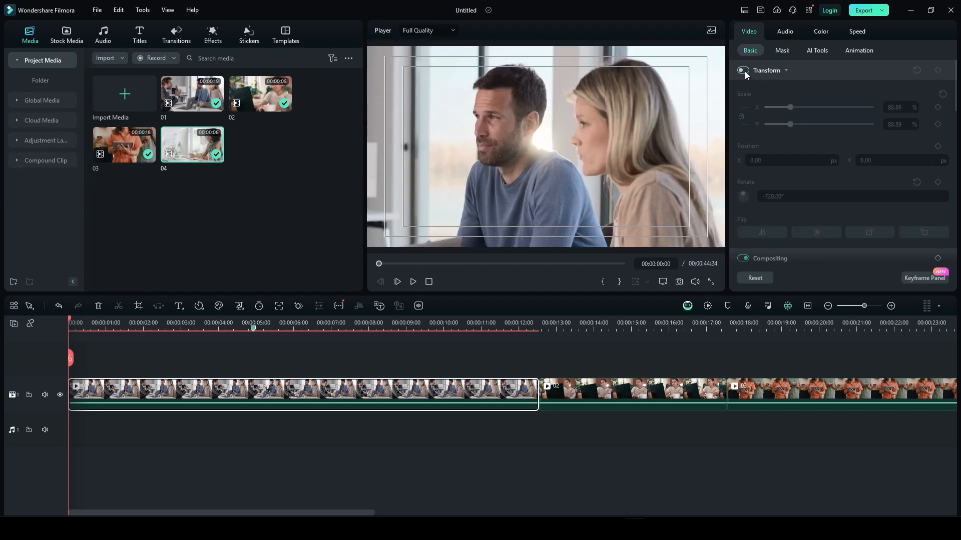
Look through the mask shapes and the AI tools available for the clip
left_click(785, 52)
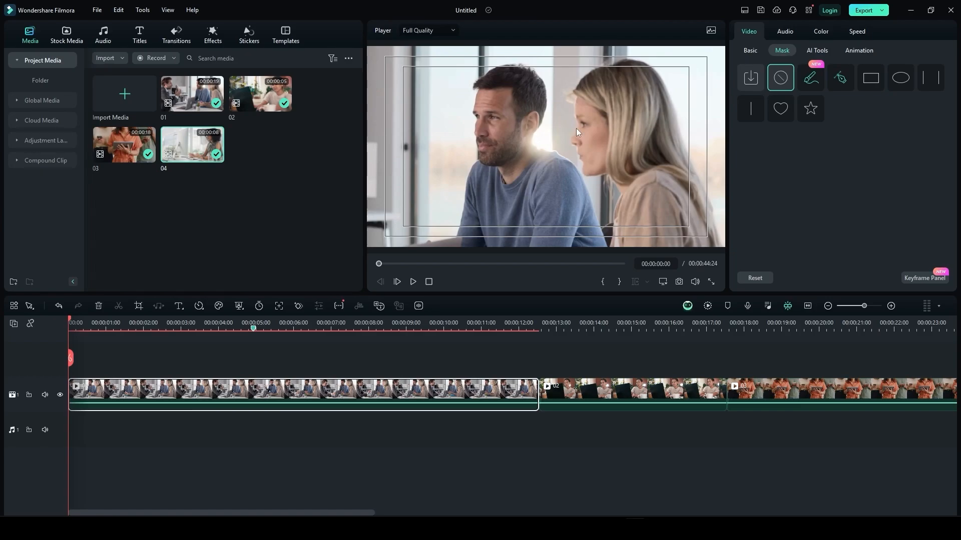
left_click(814, 52)
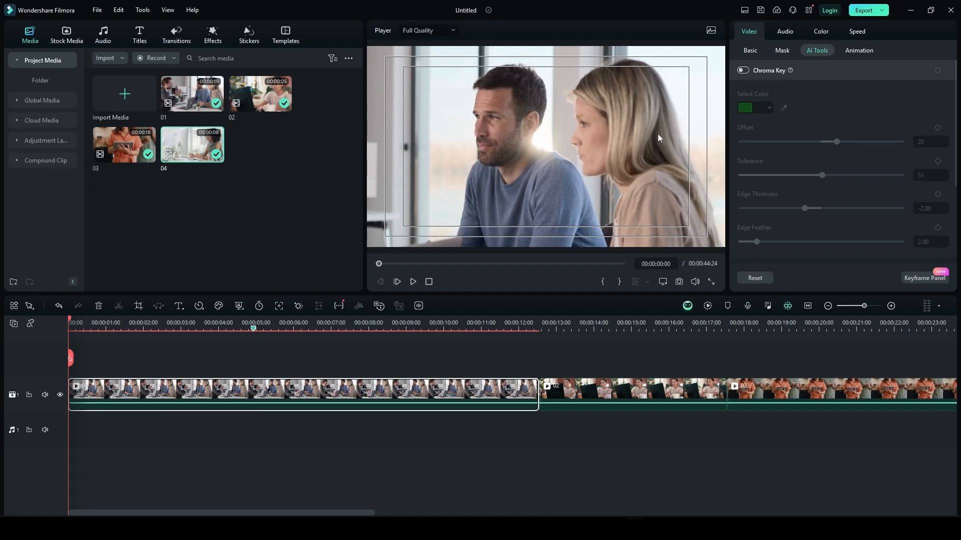
scroll(764, 115, "down", 1)
scroll(764, 115, "down", 2)
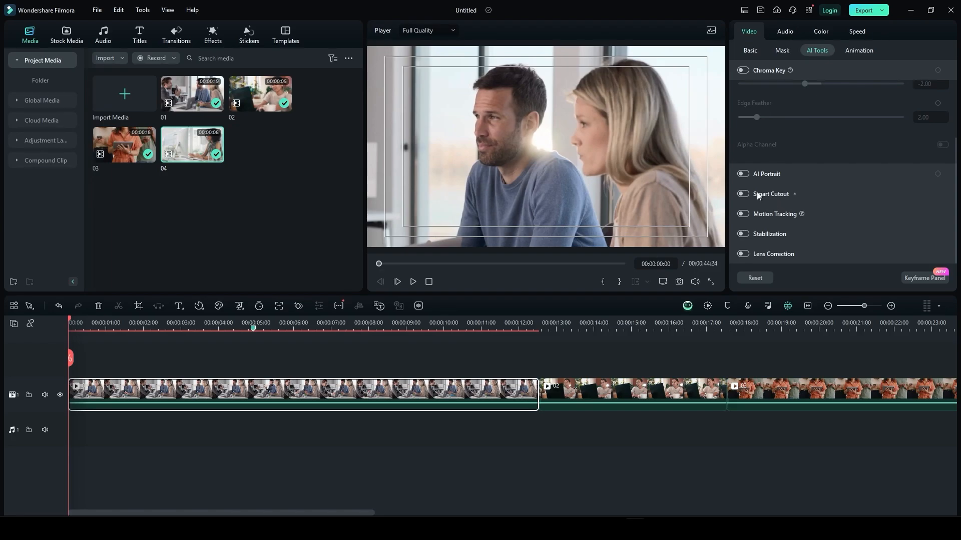
scroll(824, 98, "up", 3)
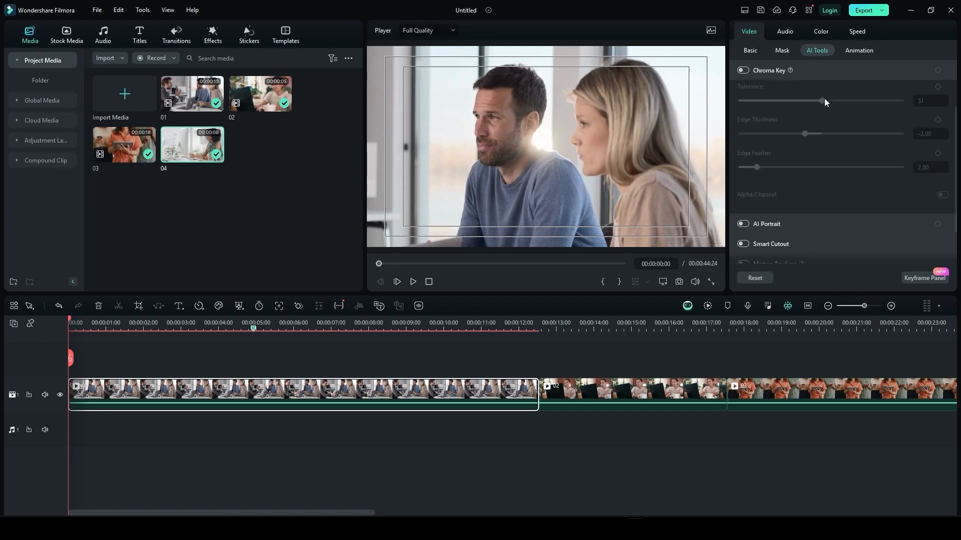
Try the Boom! motion from the Preset Motions (Legacy) set on the first clip
left_click(857, 52)
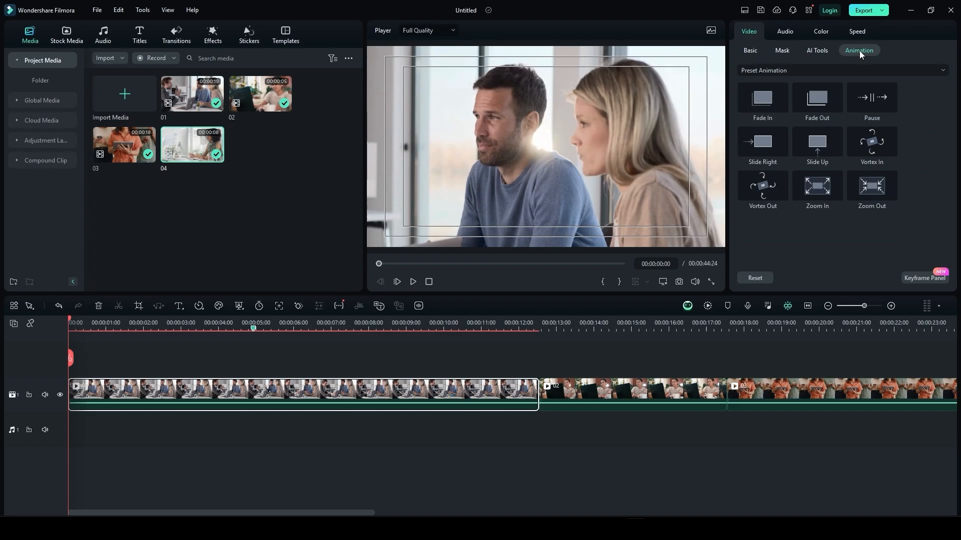
left_click(798, 71)
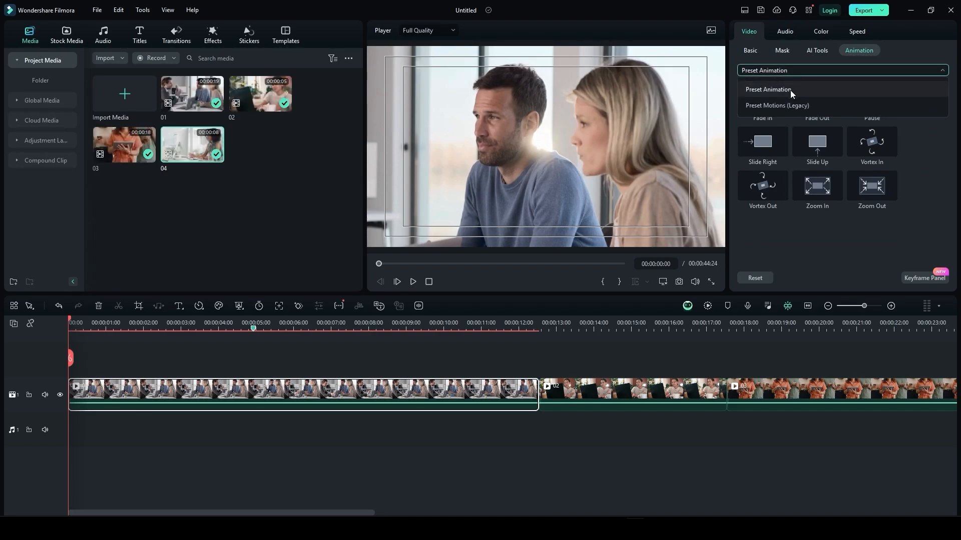
left_click(752, 86)
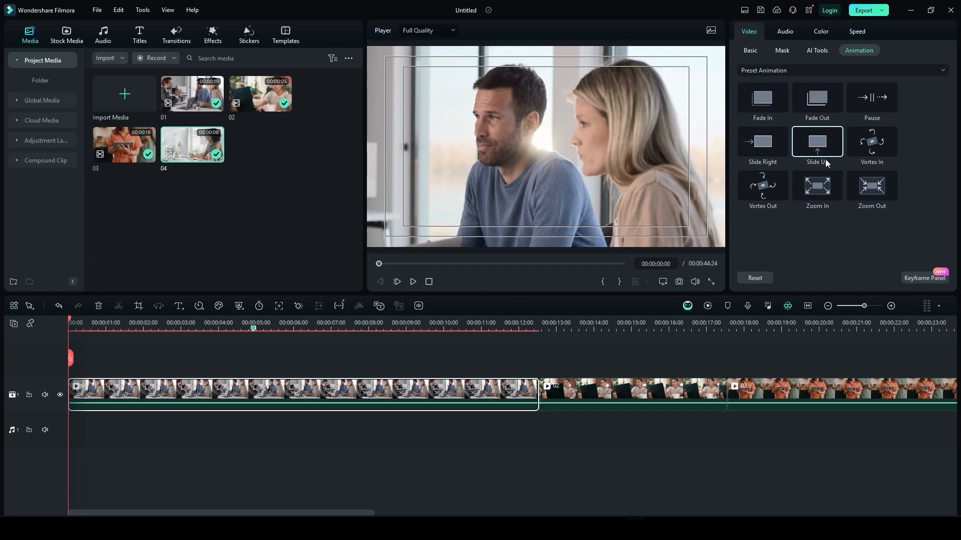
left_click(821, 70)
left_click(806, 106)
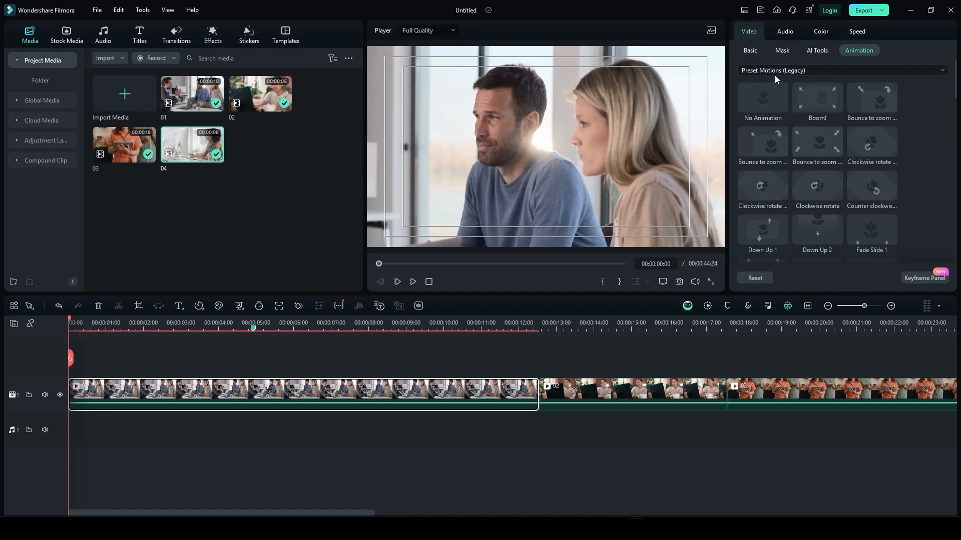
double_click(813, 107)
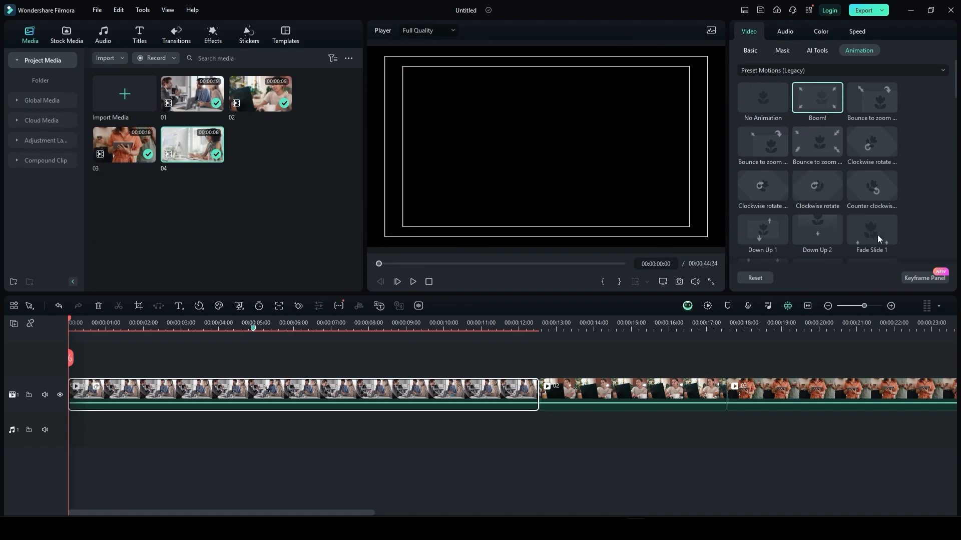
left_click(773, 107)
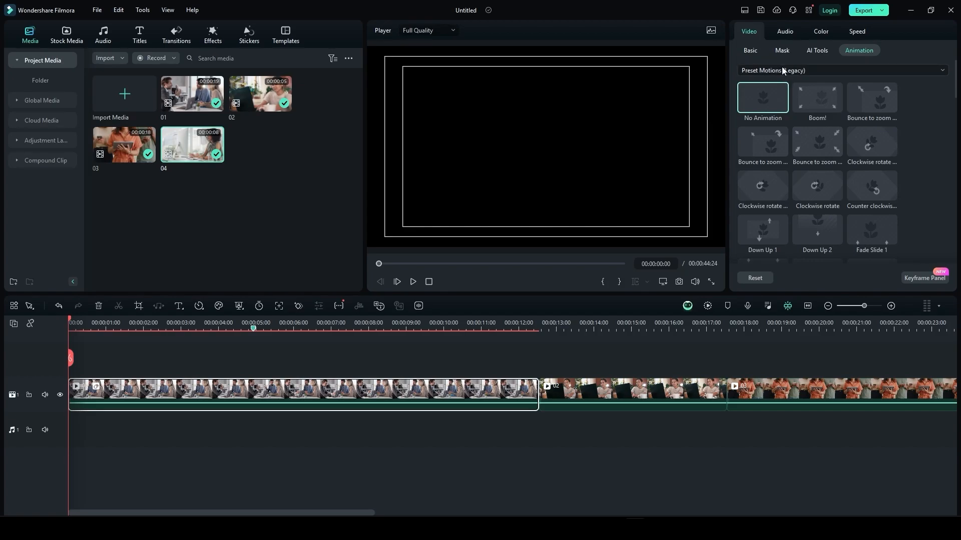
Apply the Fade In preset animation to the first clip and move the playhead to 00:00:01:00
left_click(784, 71)
left_click(781, 88)
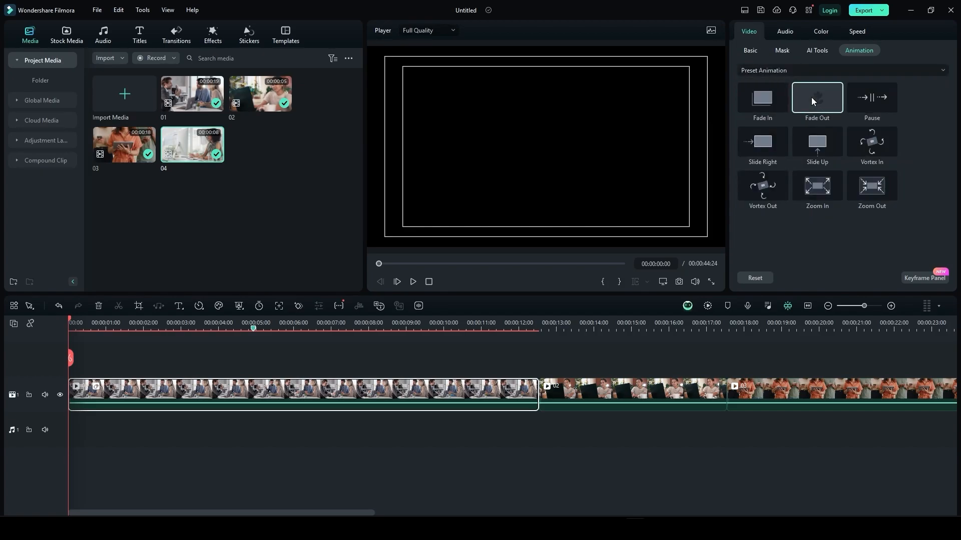
left_click(770, 100)
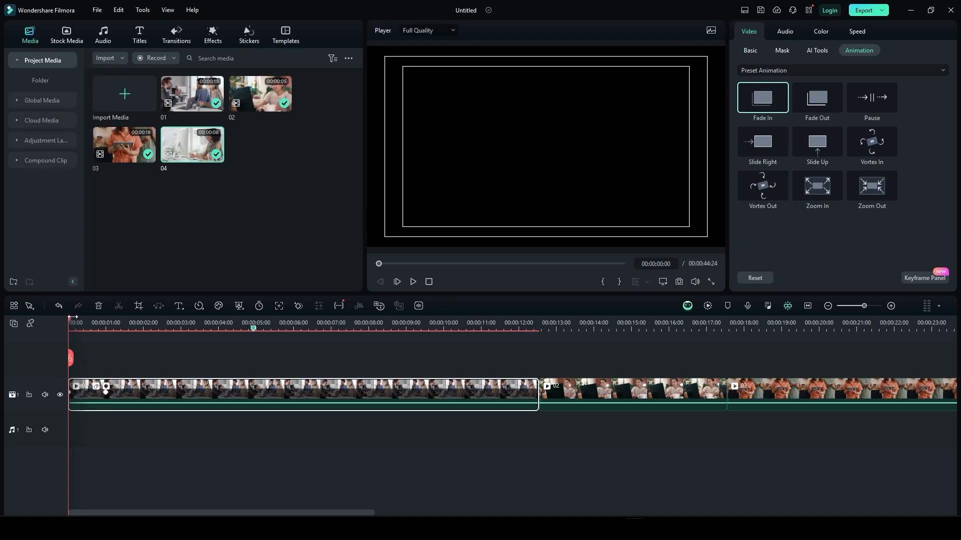
left_click_drag(70, 318, 105, 327)
Remove the legacy motion from the first clip by applying No Animation
left_click(806, 70)
left_click(774, 101)
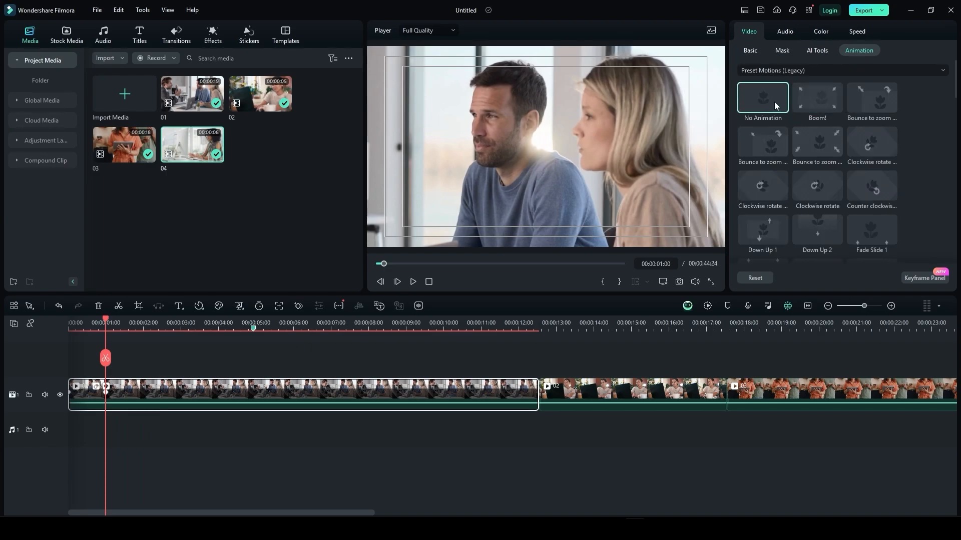
double_click(774, 101)
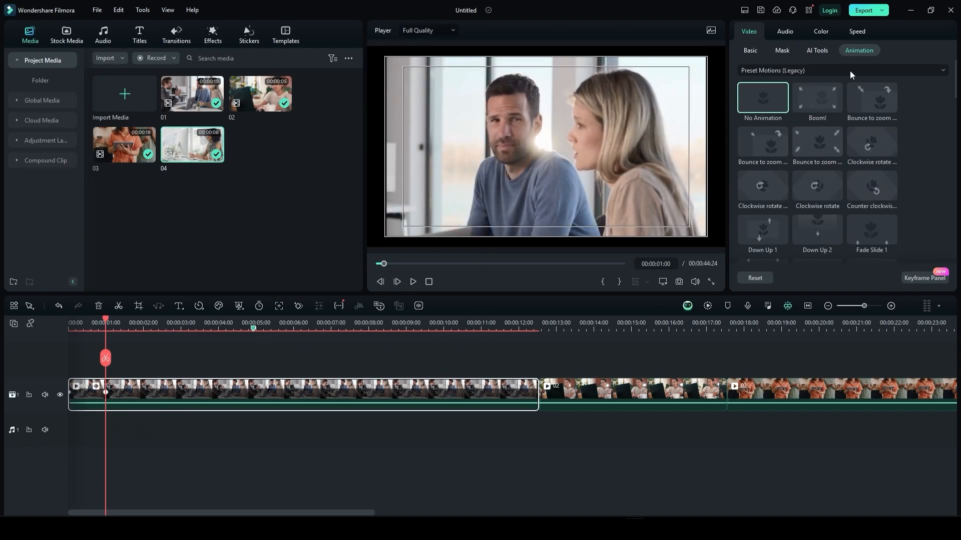
Lengthen the fade-in by moving its end keyframe to about 00:00:06:03, and bring the playhead there
left_click(773, 73)
left_click(779, 87)
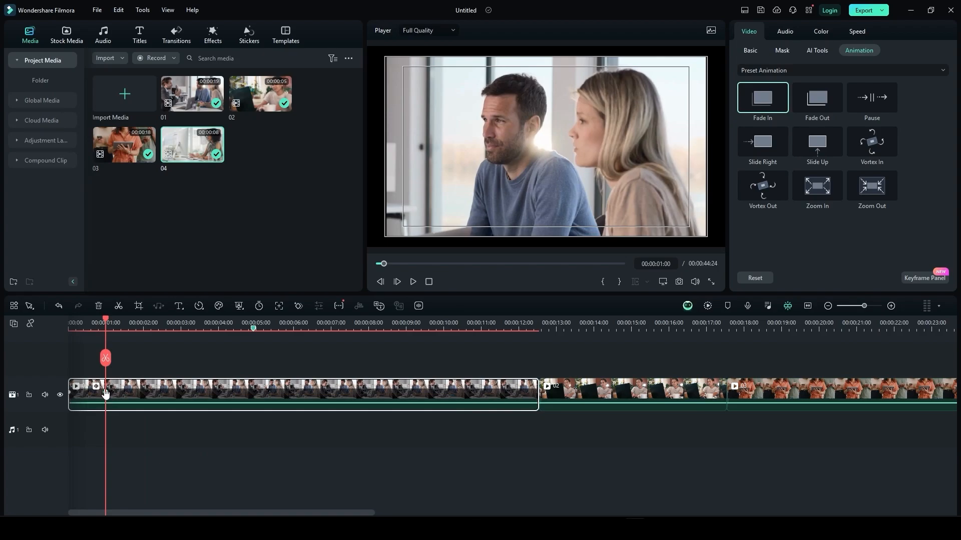
left_click_drag(106, 392, 298, 392)
left_click_drag(149, 328, 298, 348)
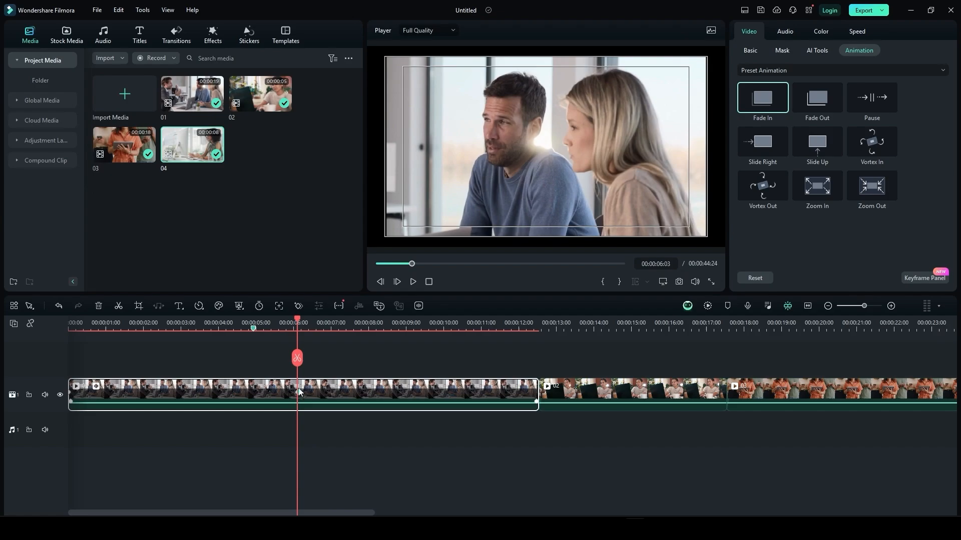
Shorten the fade-in by moving its end keyframe to about 00:00:00:12, and play the clip from that point
left_click_drag(299, 392, 81, 392)
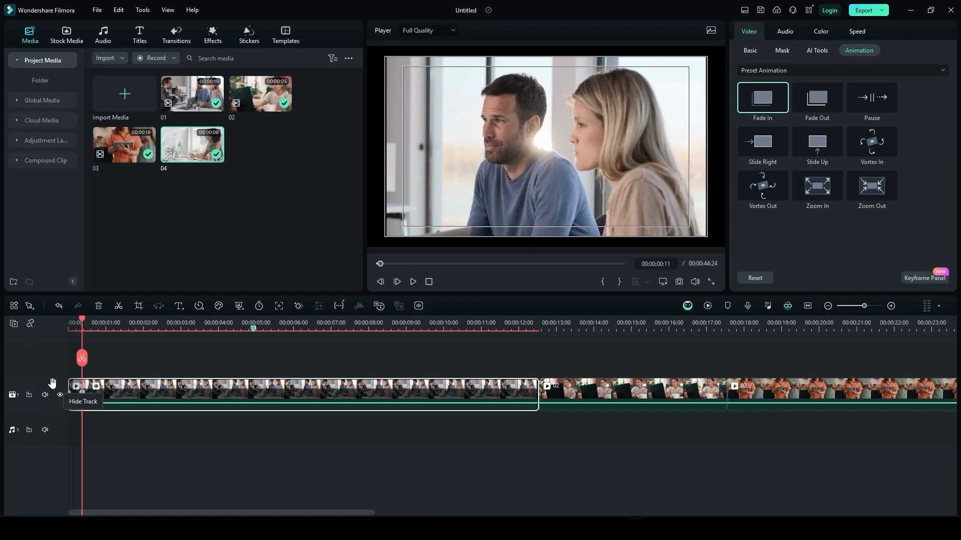
mouse_move(83, 323)
left_mouse_down()
mouse_move(70, 330)
mouse_move(83, 332)
left_mouse_up()
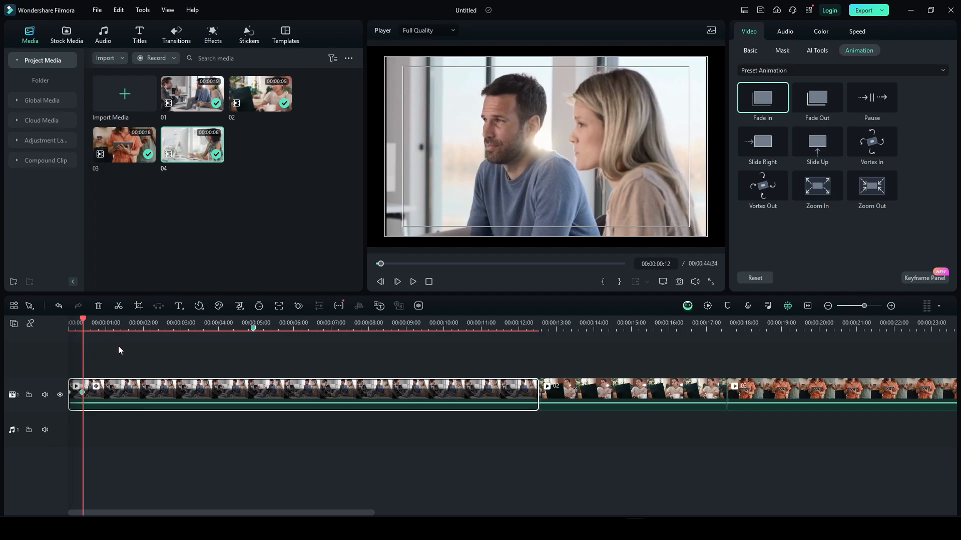
key("space")
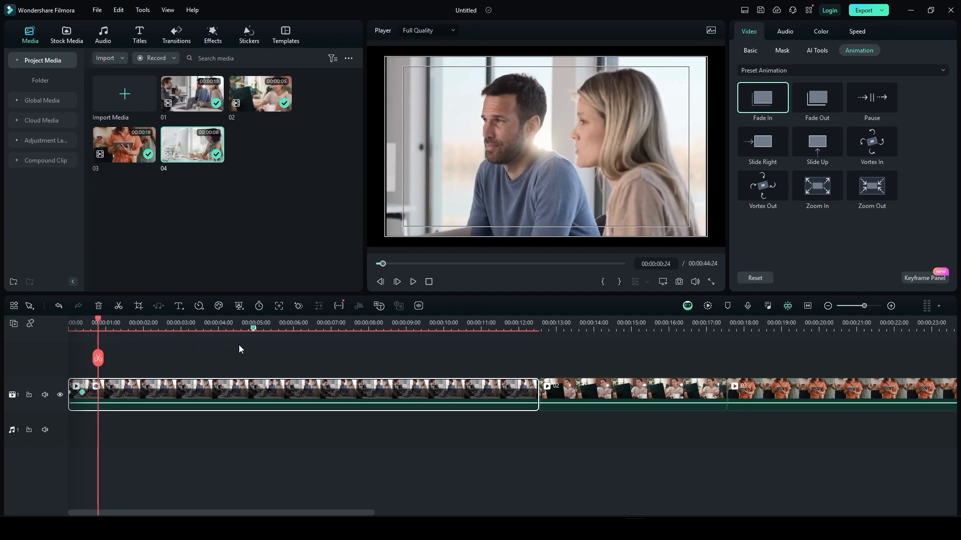
Open the Keyframe Panel and examine the Transform and Opacity keyframes at the clip's start and after the fade-in
left_click(757, 53)
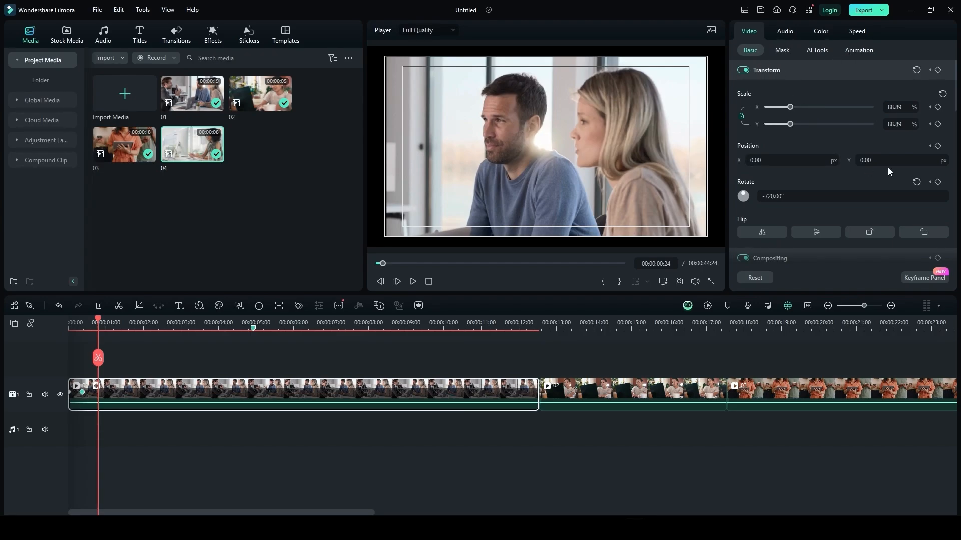
left_click(920, 279)
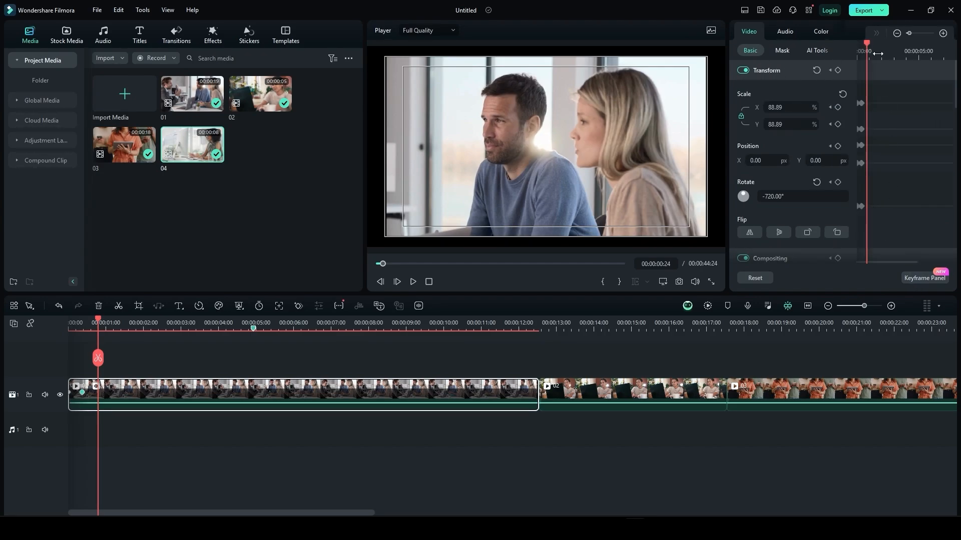
mouse_move(866, 43)
left_mouse_down()
mouse_move(856, 48)
mouse_move(866, 52)
left_mouse_up()
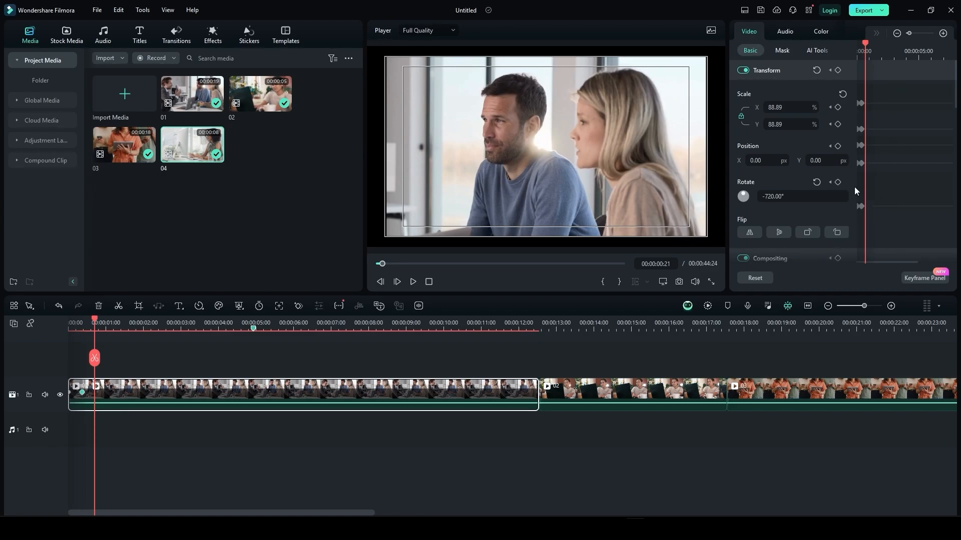
left_click_drag(858, 40, 856, 47)
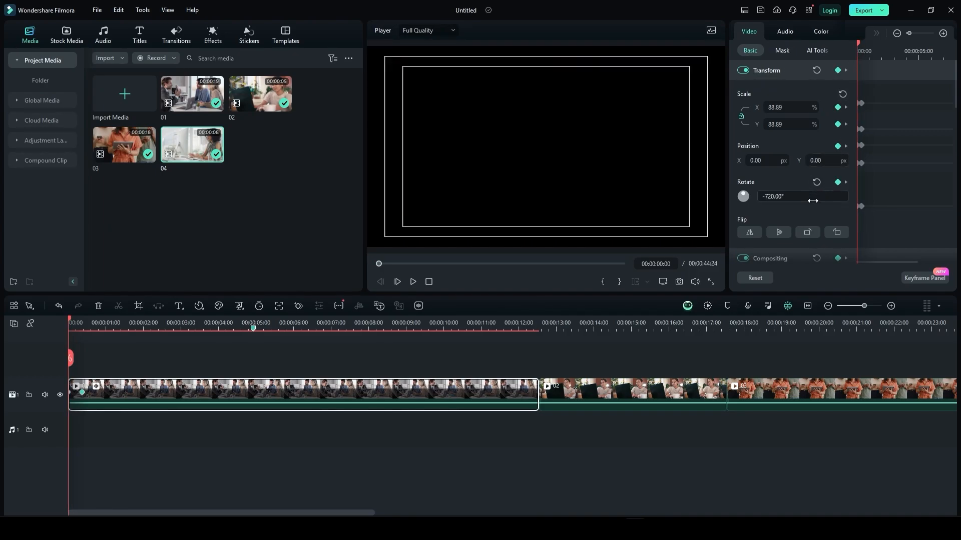
scroll(811, 206, "down", 2)
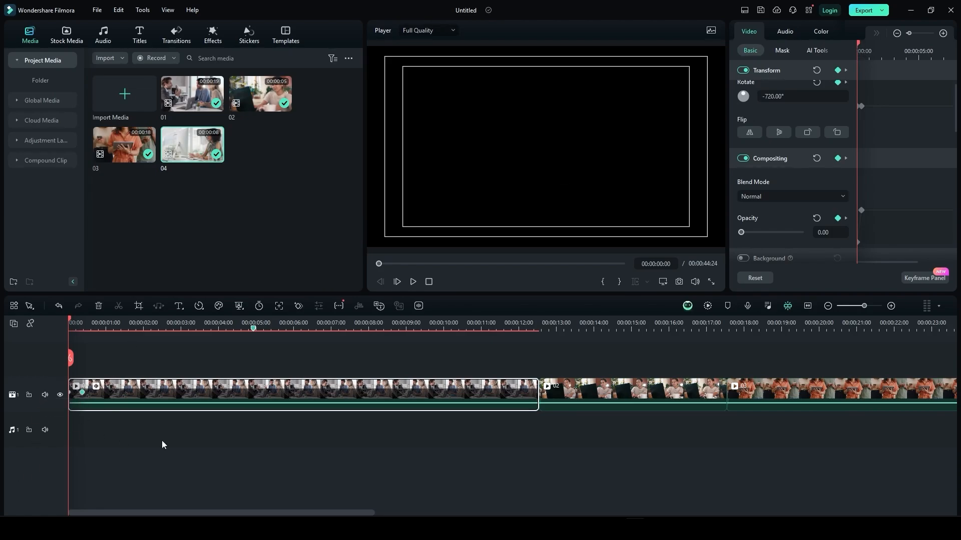
left_click(862, 46)
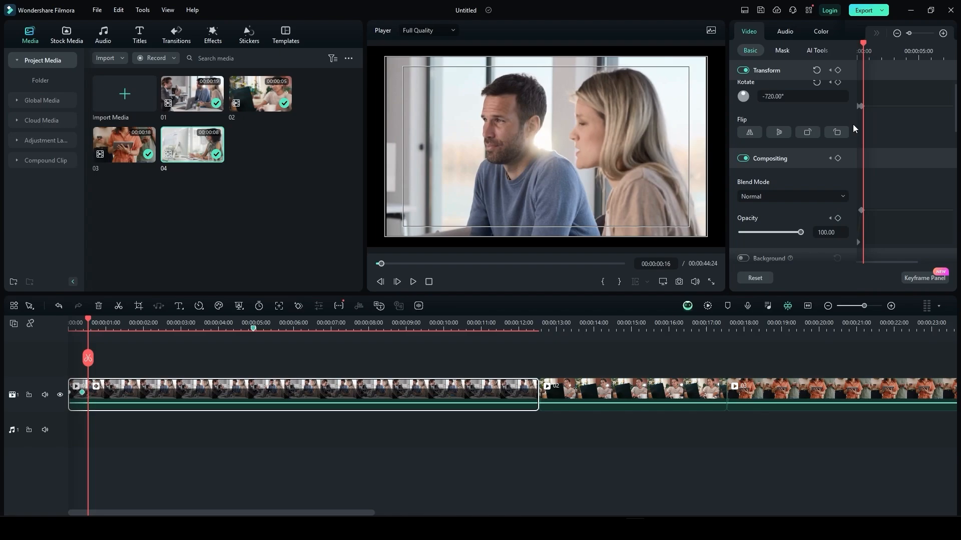
scroll(862, 232, "down", 2)
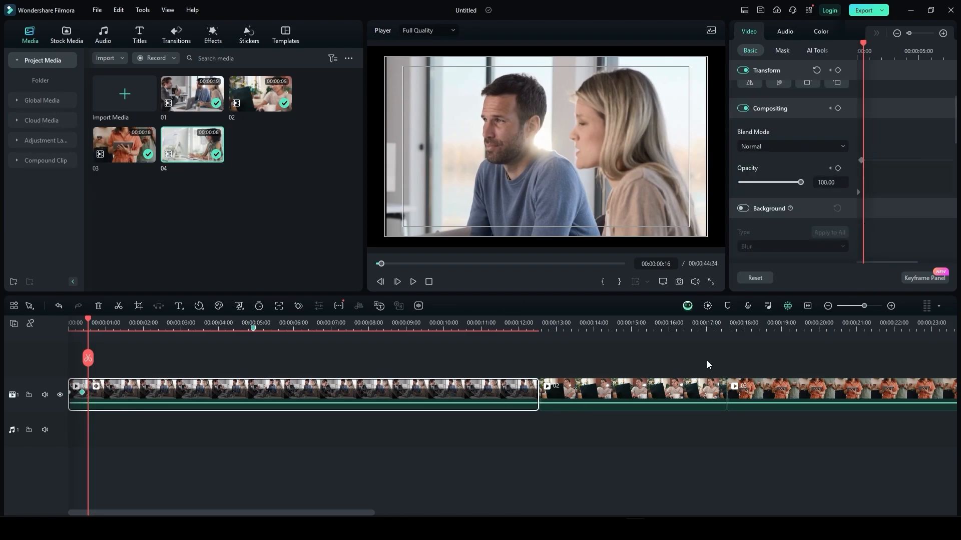
Reset the clip's scale to 100% at 00:00:00:16 and close the Keyframe Panel
scroll(861, 143, "up", 5)
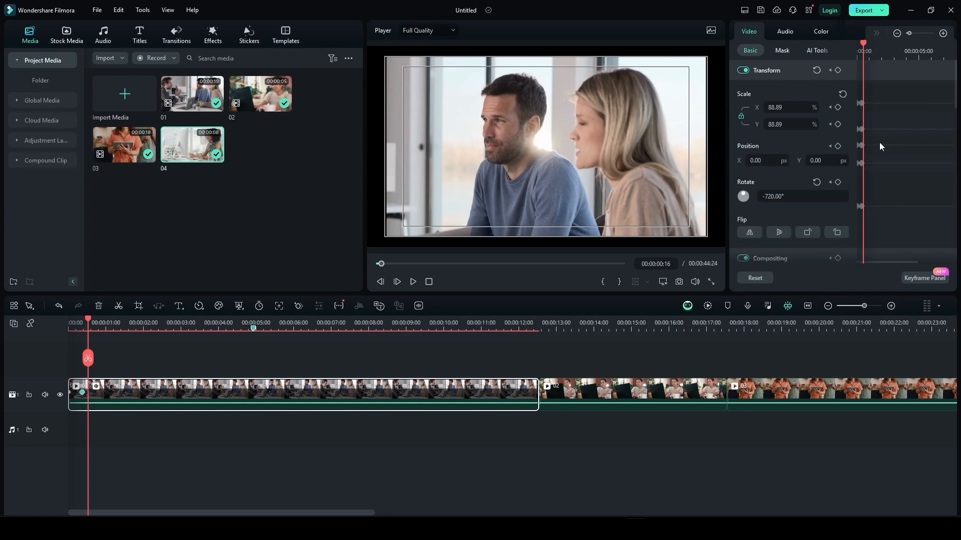
left_click(844, 94)
left_click(933, 280)
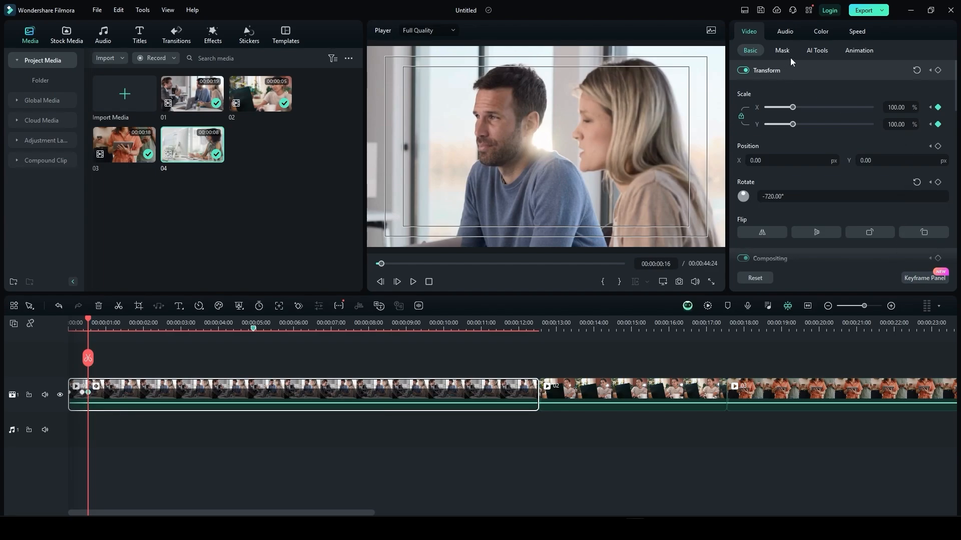
Show the clip's audio settings and download Cool Guy-AI Music from the trending tracks in the Music library
left_click(788, 35)
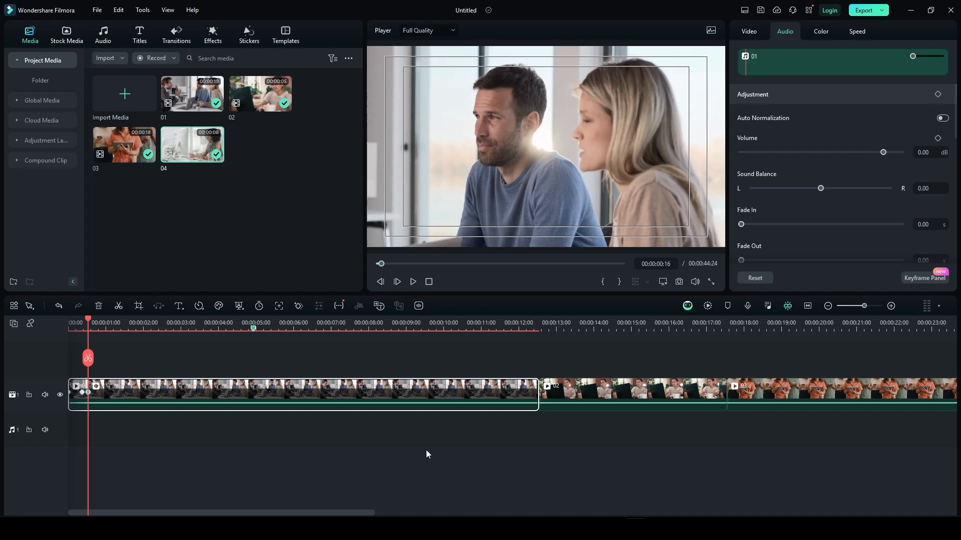
left_click(103, 40)
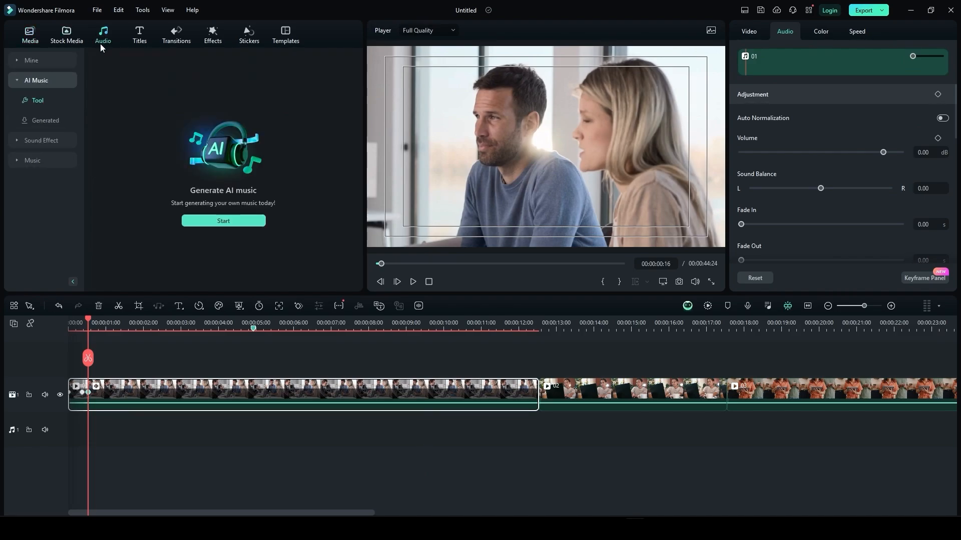
left_click(40, 140)
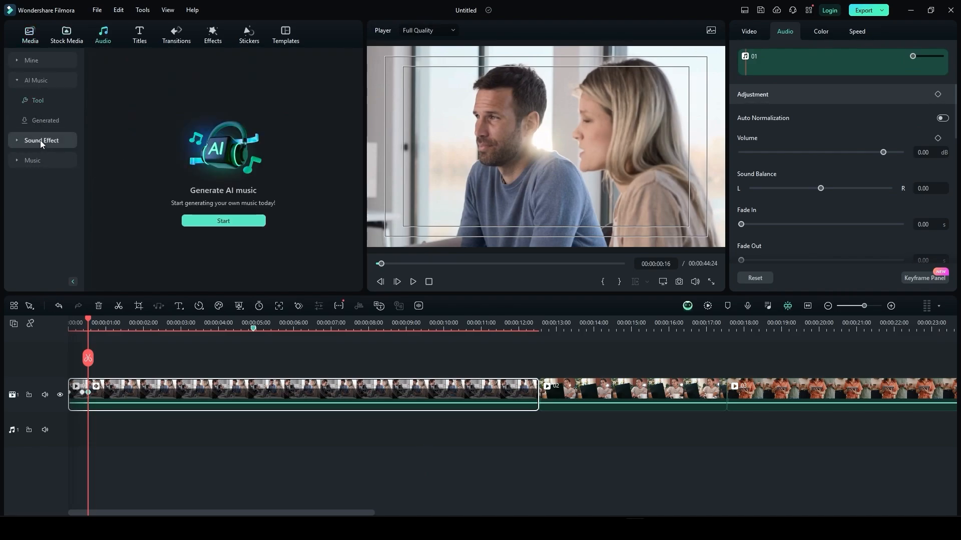
left_click(23, 106)
left_click(21, 120)
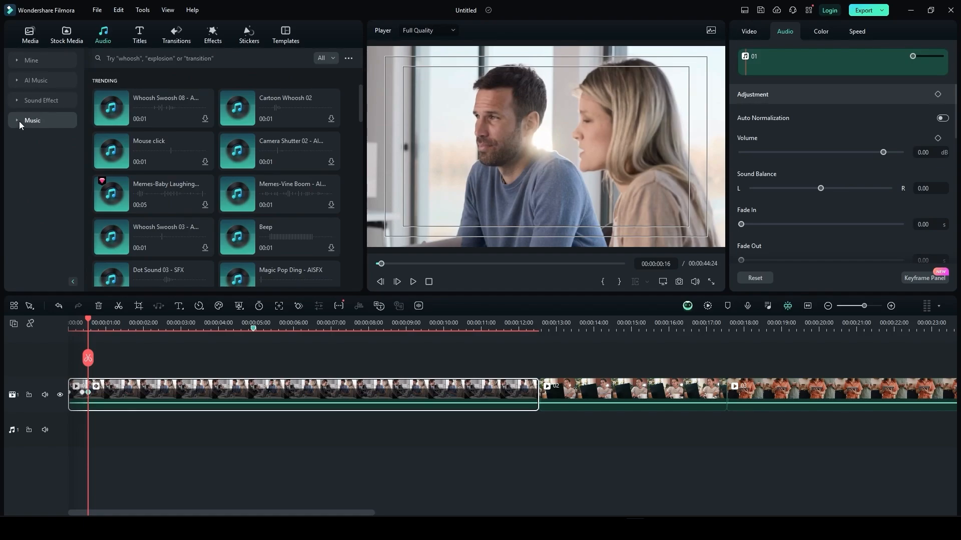
left_click(205, 119)
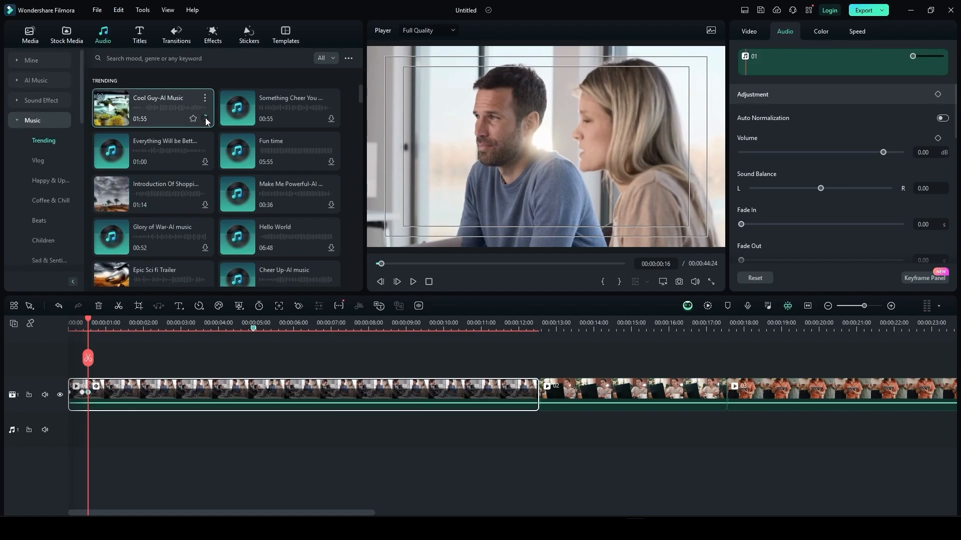
Place Cool Guy-AI Music at the start of audio track 1 and trim its end to match the last video clip
left_click(177, 116)
left_click_drag(162, 110, 87, 430)
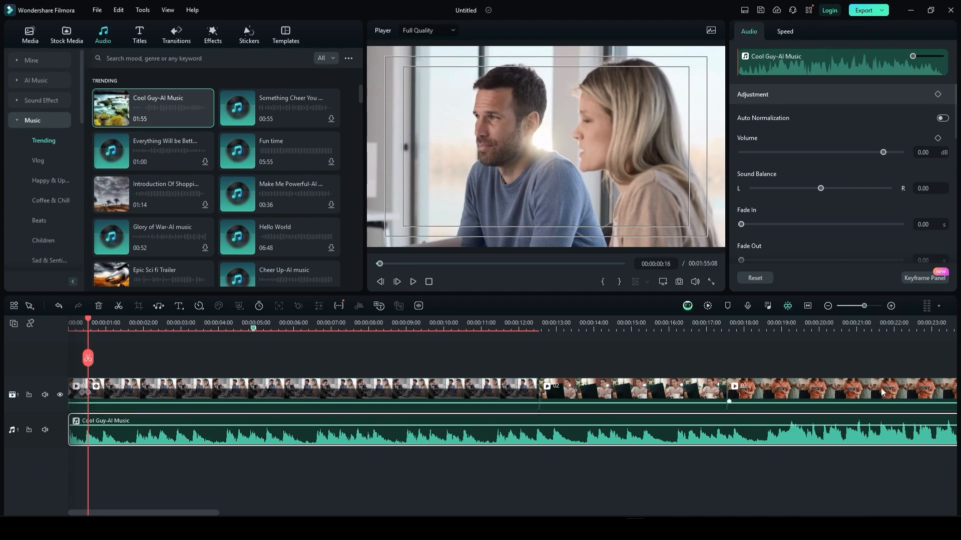
left_click(807, 306)
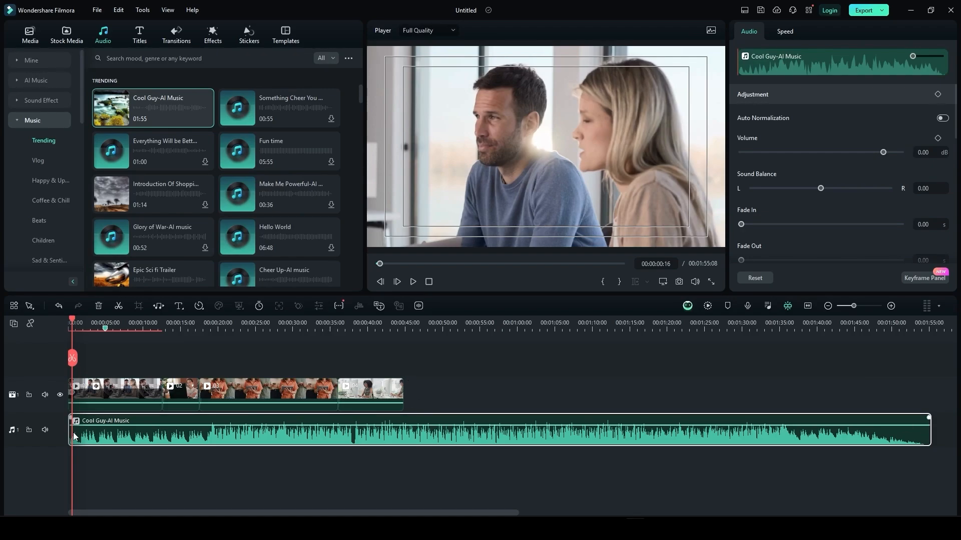
mouse_move(71, 432)
left_mouse_down()
mouse_move(479, 433)
mouse_move(261, 447)
mouse_move(70, 439)
left_mouse_up()
left_click_drag(934, 436, 403, 417)
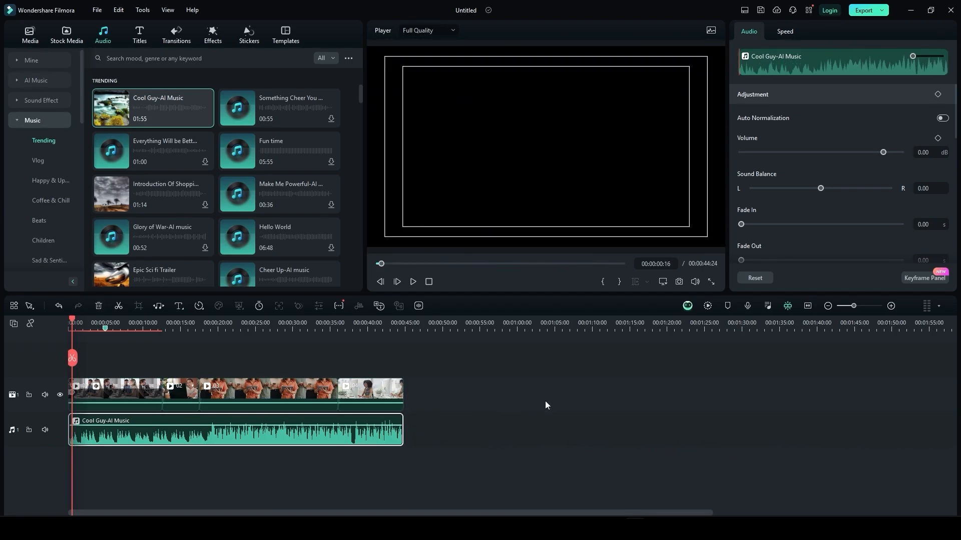
left_click(808, 305)
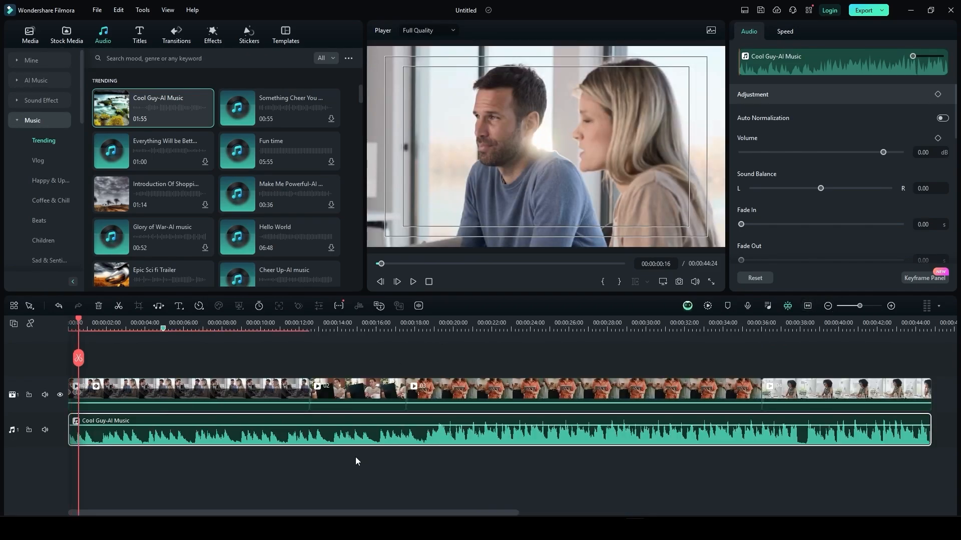
Try the music clip's volume at 8 dB and -12 dB, and settle on -7 dB
left_click(370, 453)
left_click(382, 438)
mouse_move(912, 58)
left_mouse_down()
mouse_move(924, 60)
mouse_move(908, 69)
left_mouse_up()
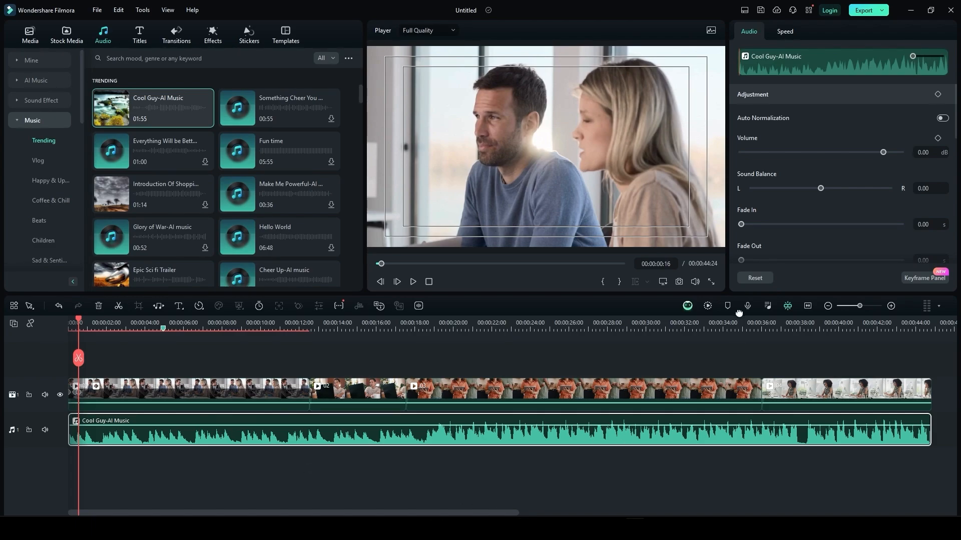
left_click_drag(883, 153, 895, 152)
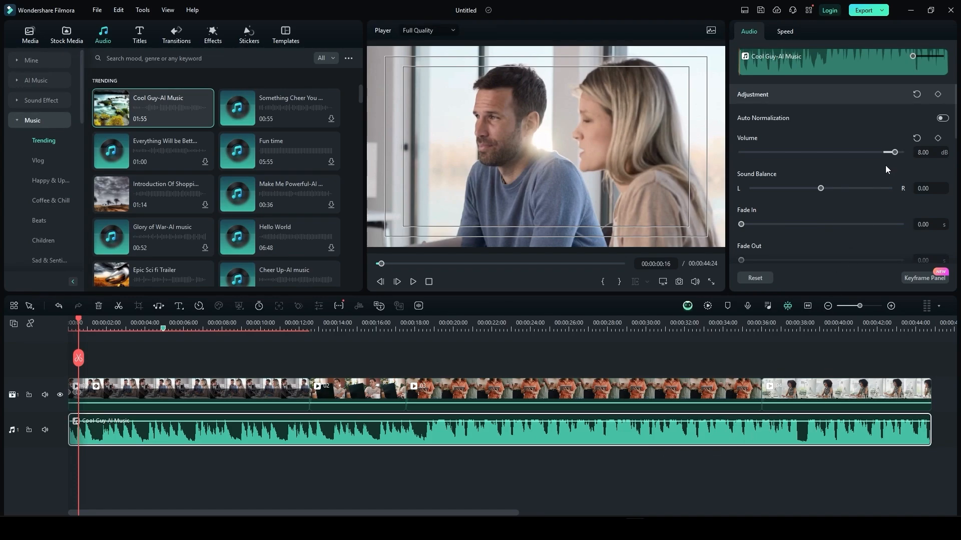
left_click_drag(894, 153, 867, 159)
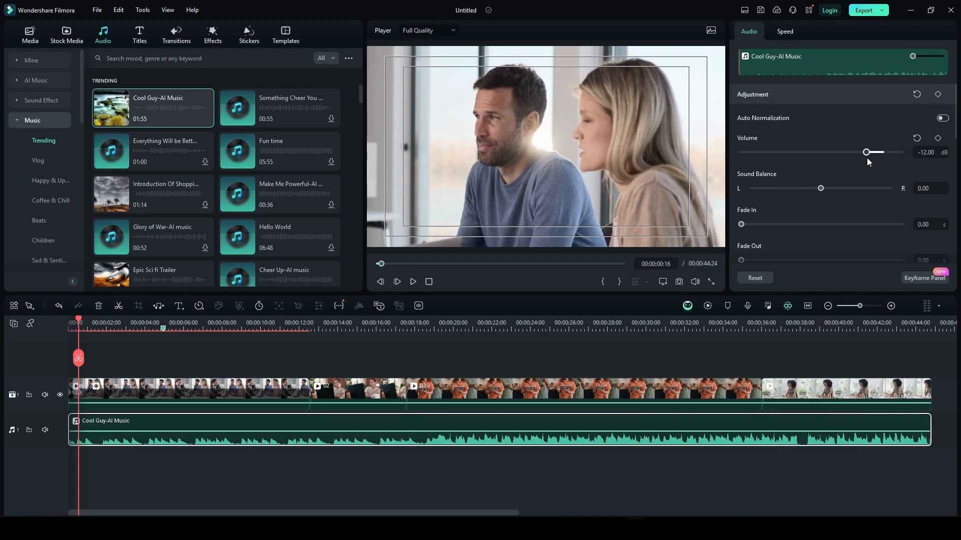
mouse_move(866, 157)
left_mouse_down()
mouse_move(760, 158)
mouse_move(896, 158)
mouse_move(876, 155)
left_mouse_up()
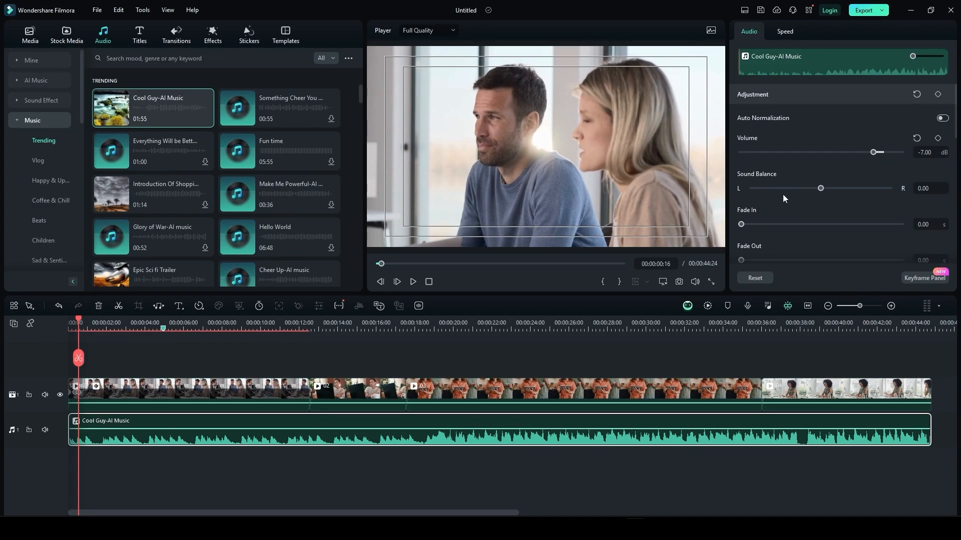
Play the opening of the project from the beginning to hear how the music starts
scroll(748, 177, "down", 1)
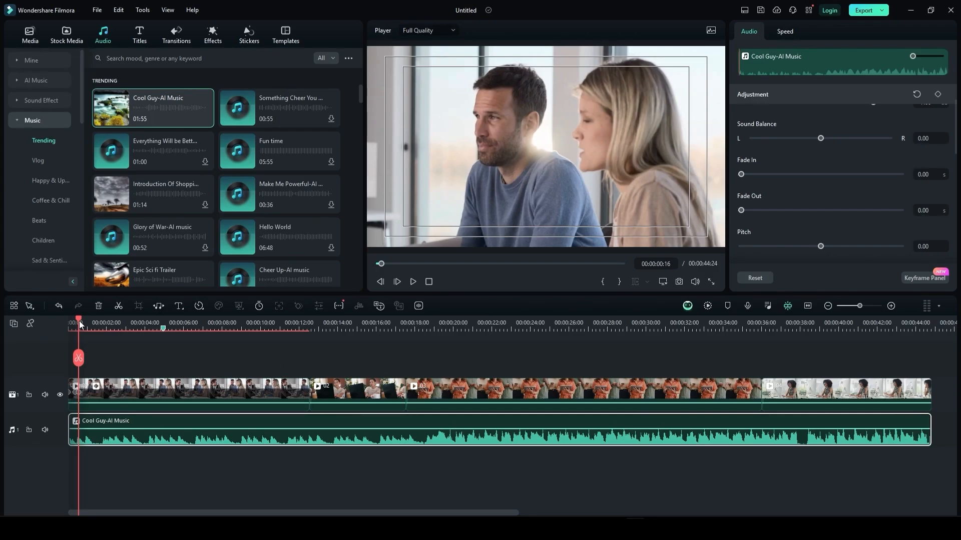
left_click_drag(80, 324, 52, 326)
left_click(412, 282)
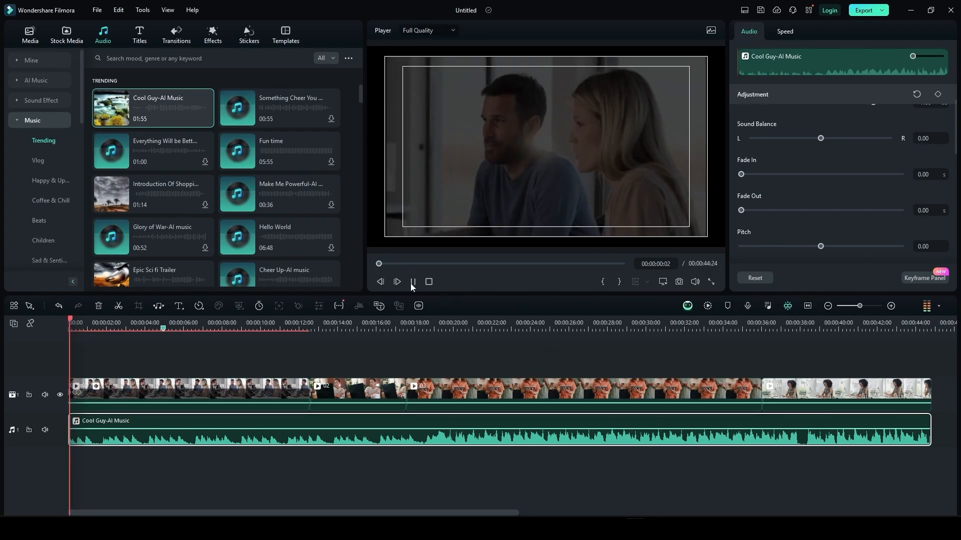
left_click(413, 283)
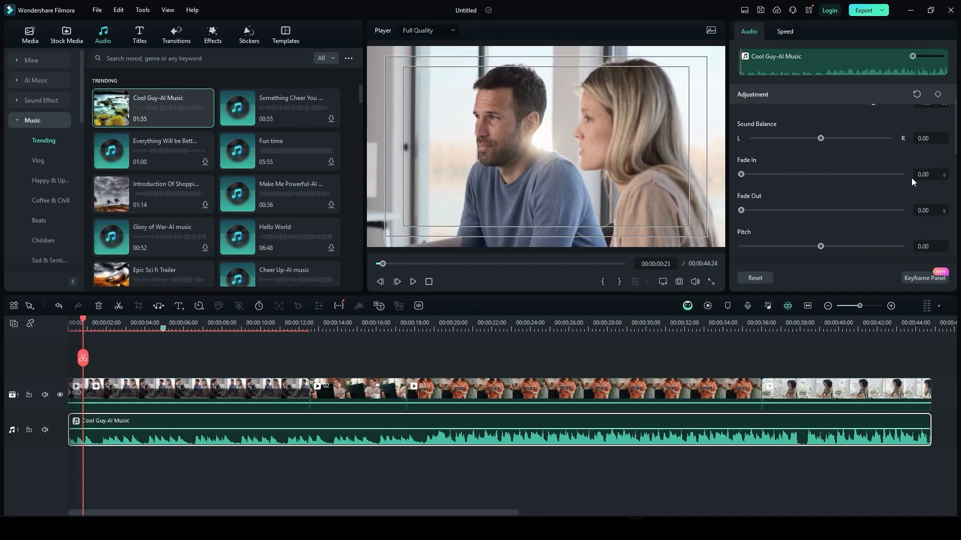
Set the music clip's fade-in to 1 second and scrub over the fade at its start
left_click_drag(744, 177, 749, 178)
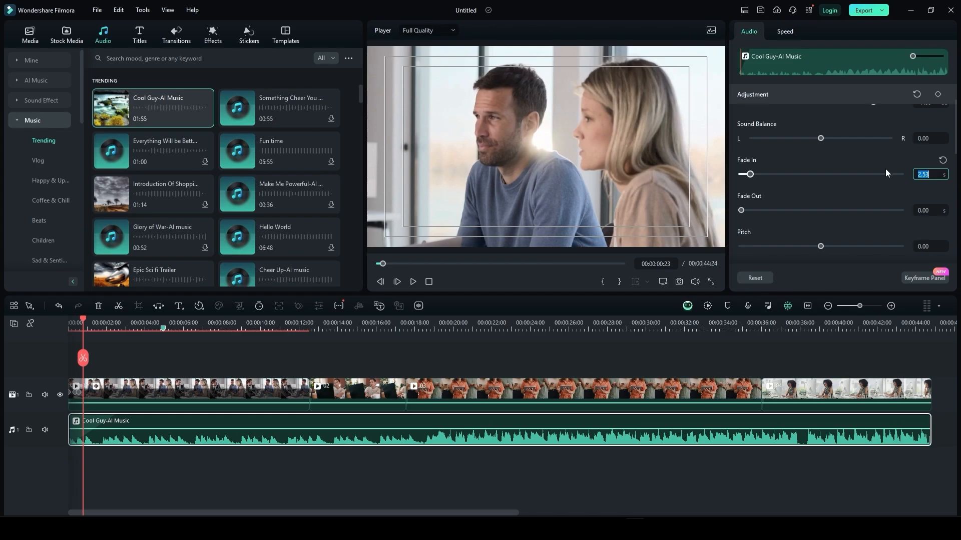
type("1")
key("Return")
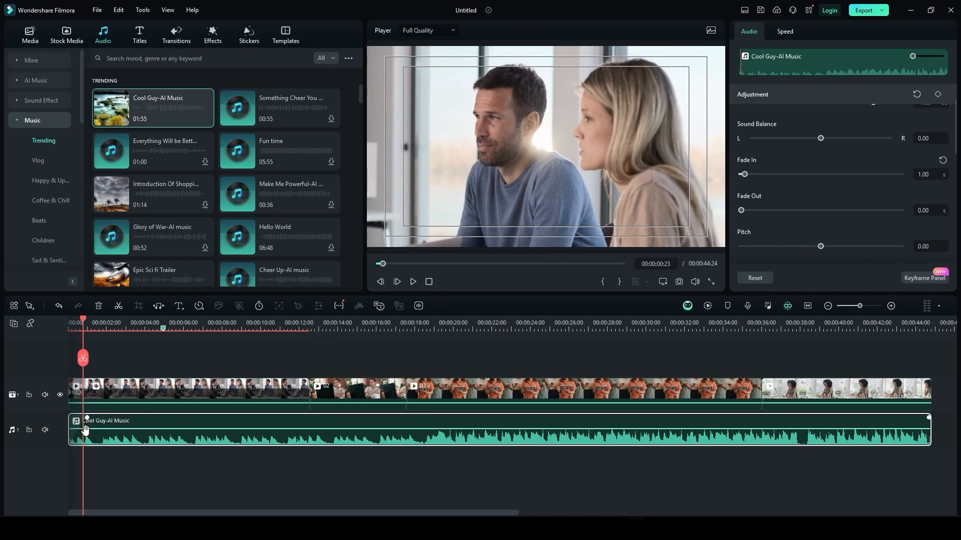
left_click(891, 306)
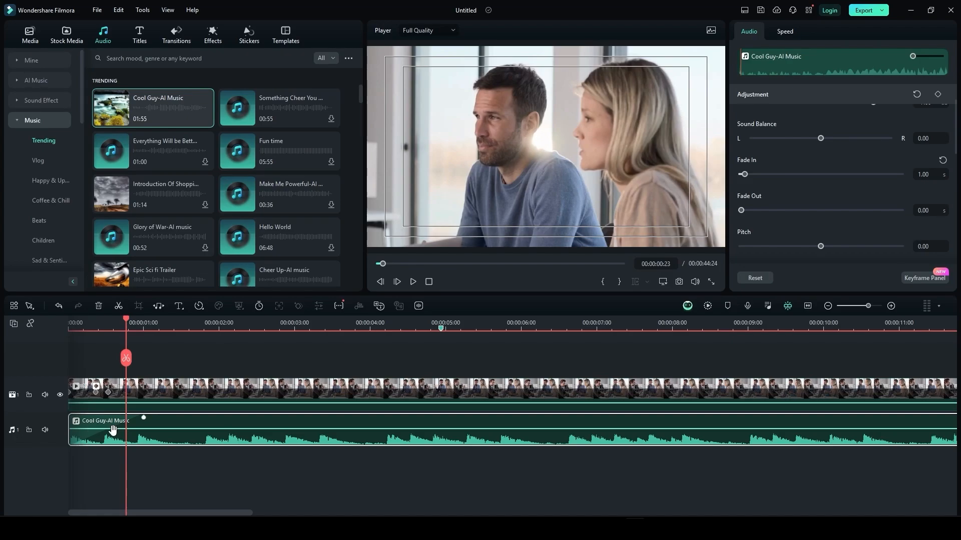
left_click(73, 328)
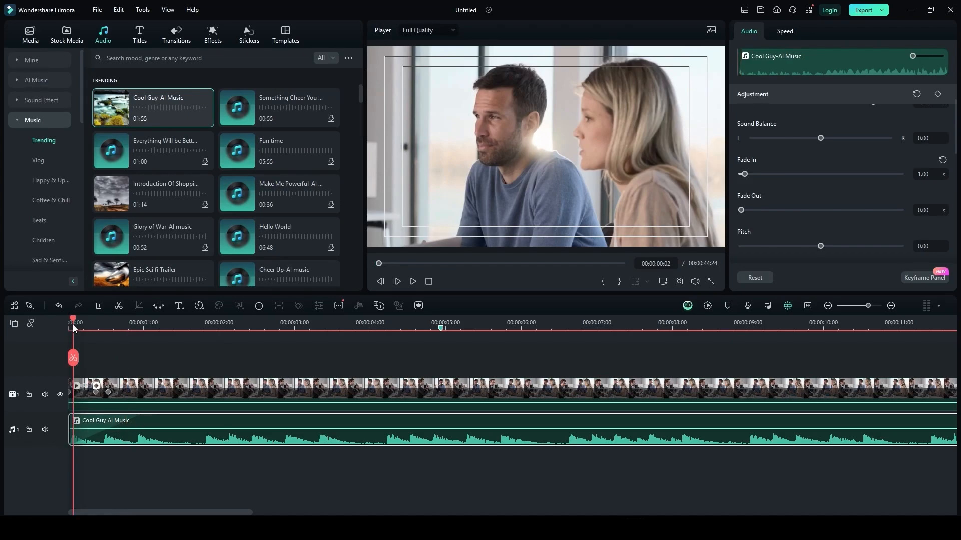
left_click_drag(73, 329, 81, 334)
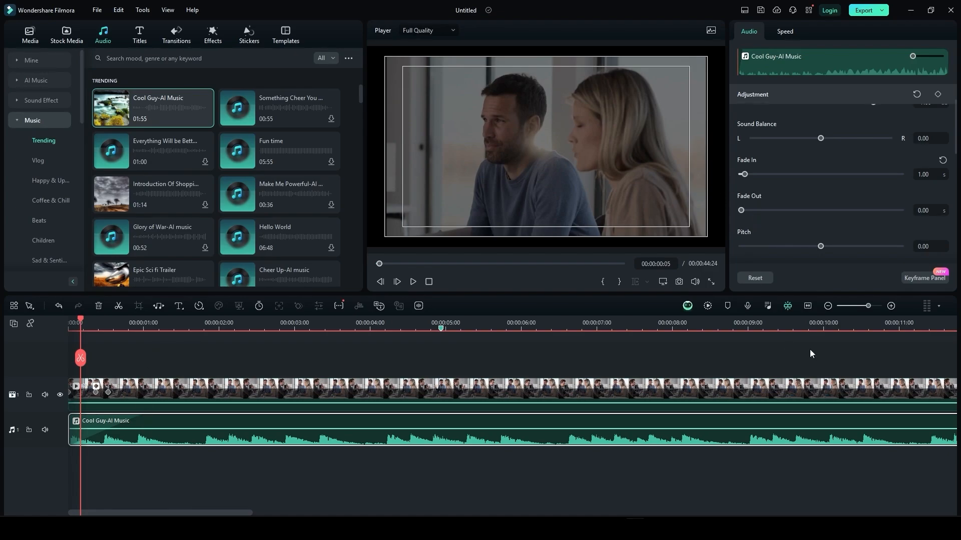
Set the music clip's fade-out to 1 second and scrub through the fade up to 00:00:44:23
left_click(808, 306)
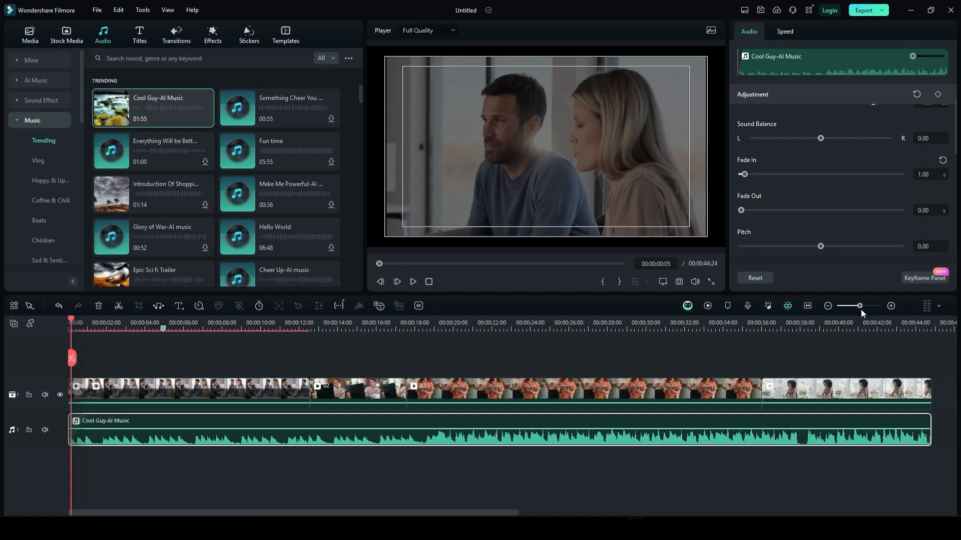
left_click(915, 327)
left_click(891, 305)
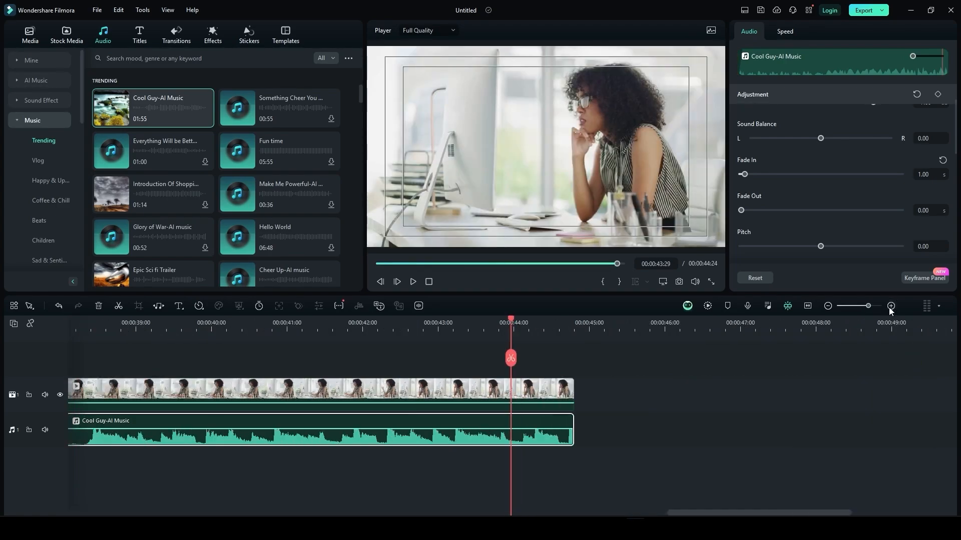
left_click(890, 306)
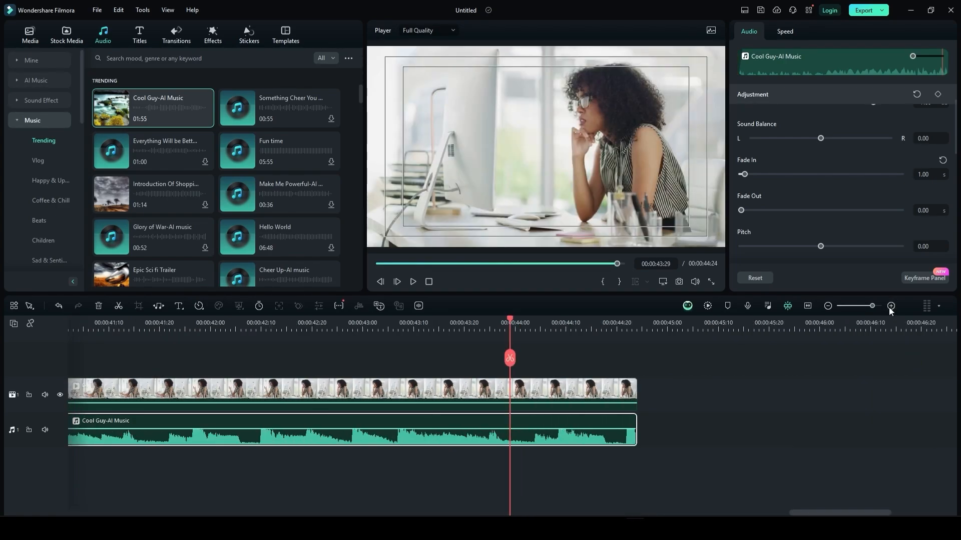
left_click(925, 211)
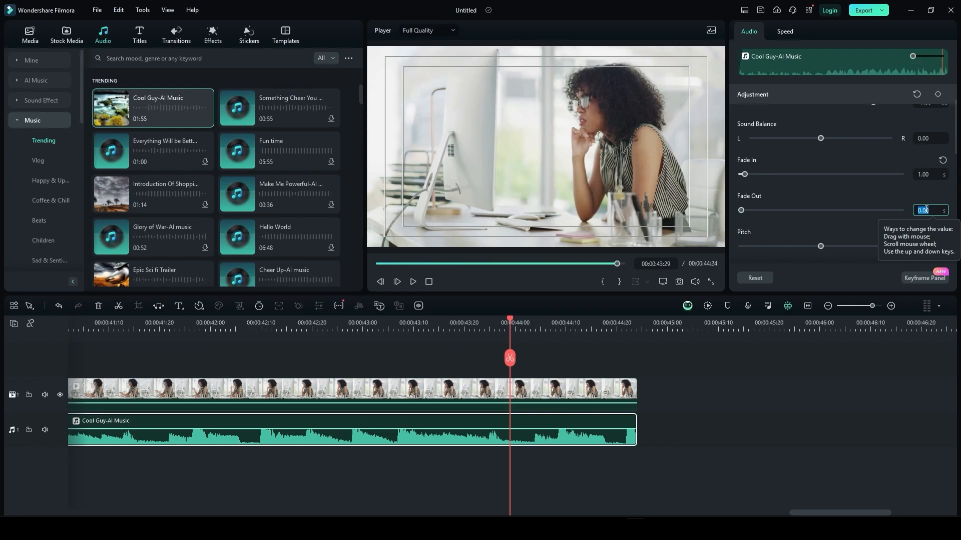
type("1")
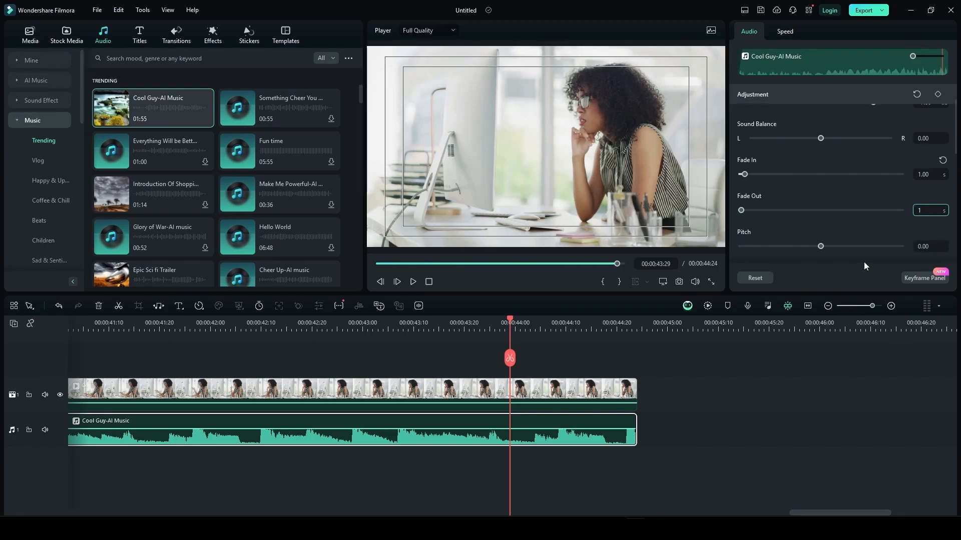
key("Return")
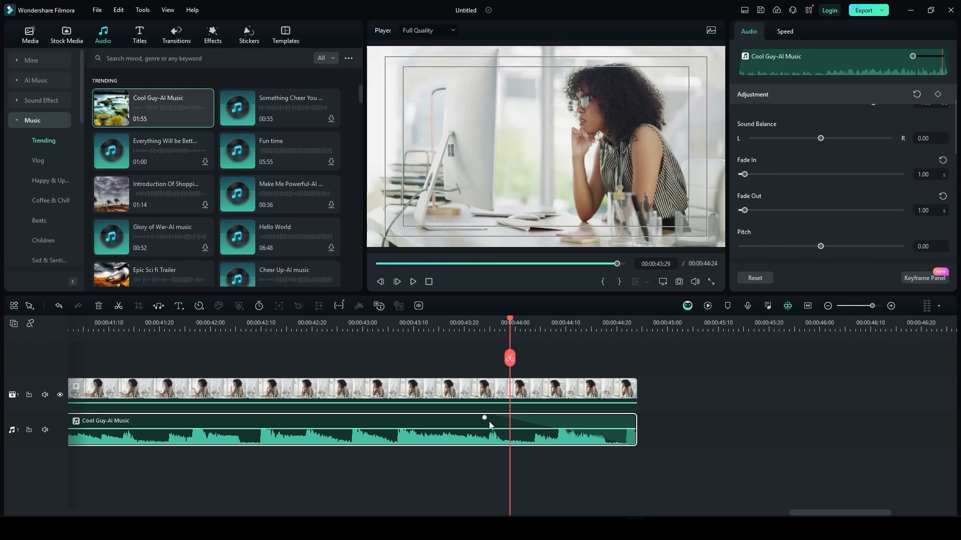
left_click(495, 325)
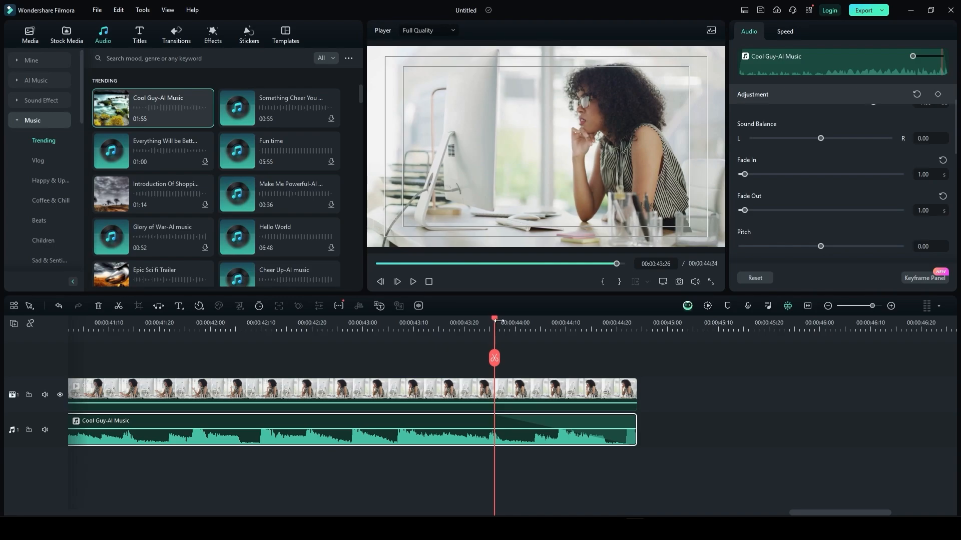
left_click_drag(497, 322, 631, 372)
Examine the music clip's Pitch, Audio Ducking and Equalizer settings
scroll(808, 137, "down", 3)
scroll(814, 134, "up", 2)
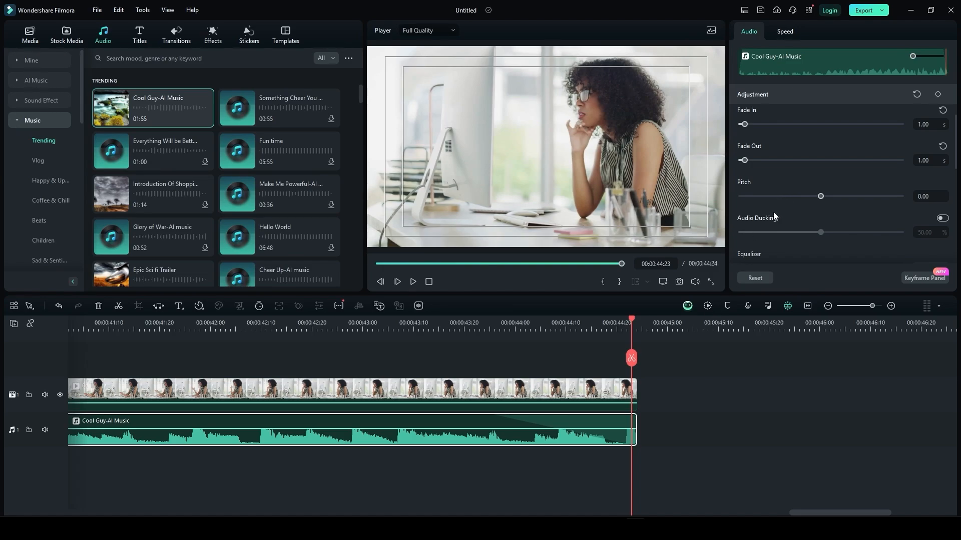
scroll(850, 195, "down", 1)
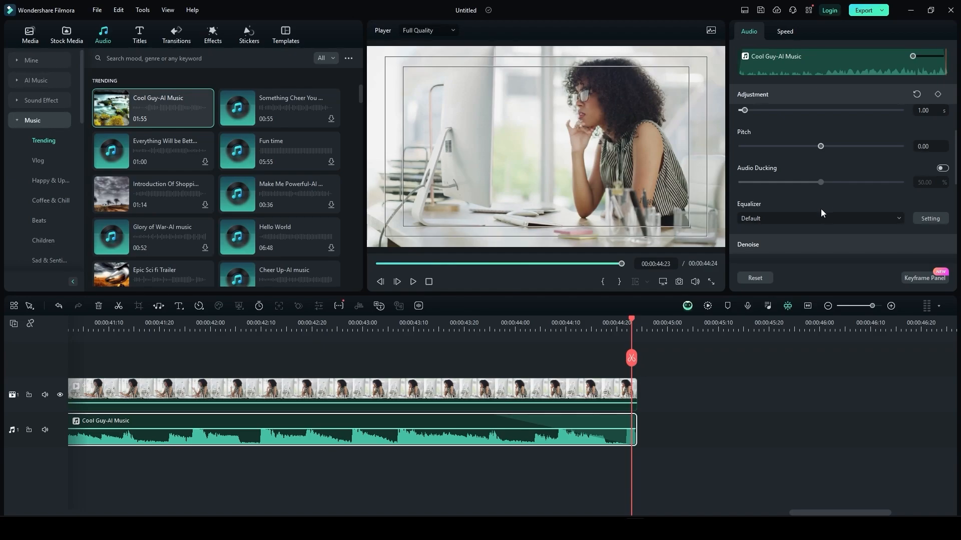
scroll(821, 209, "down", 2)
scroll(906, 170, "up", 5)
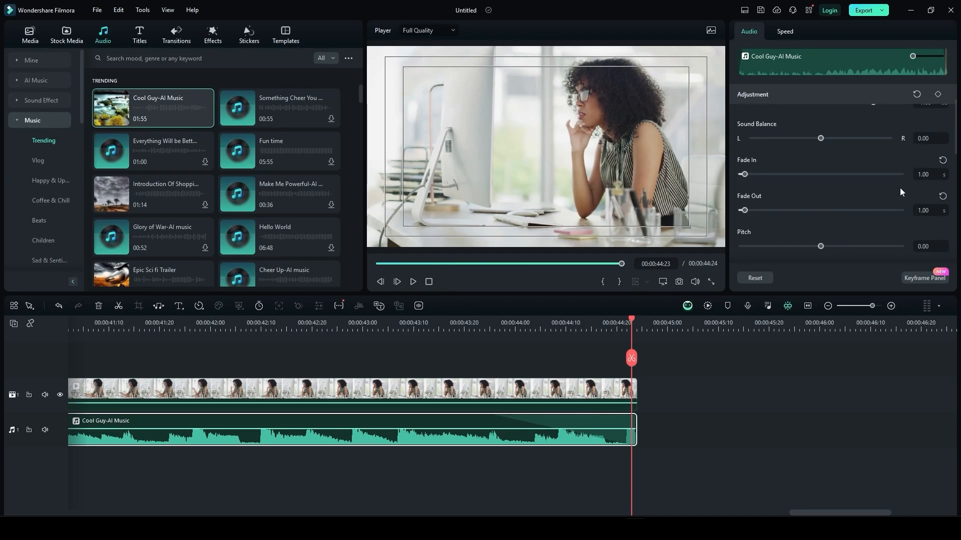
scroll(851, 200, "down", 2)
Show the equalizer presets for the music clip, try Low Bass and return the equalizer to Default
left_click(788, 217)
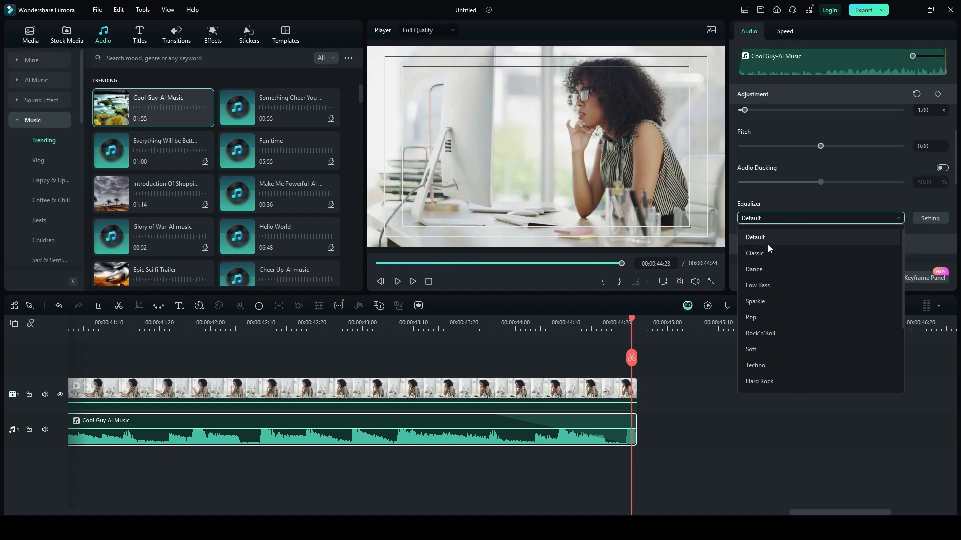
left_click(776, 218)
scroll(766, 214, "down", 3)
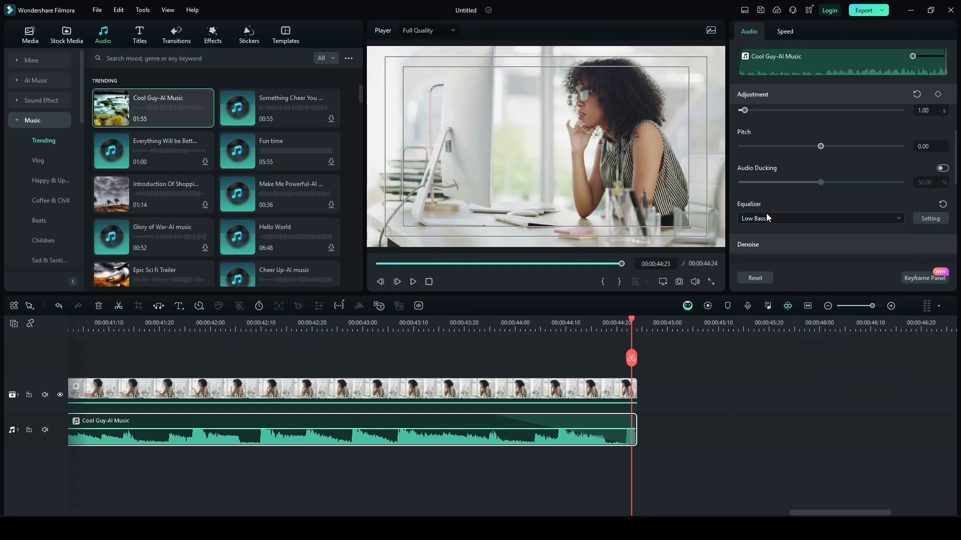
left_click(770, 215)
left_click(771, 233)
Examine the music clip's Denoise options, from AI Speech Enhancement and Wind Removal through DeReverb, Hum Removal and Hiss Removal
scroll(763, 191, "down", 2)
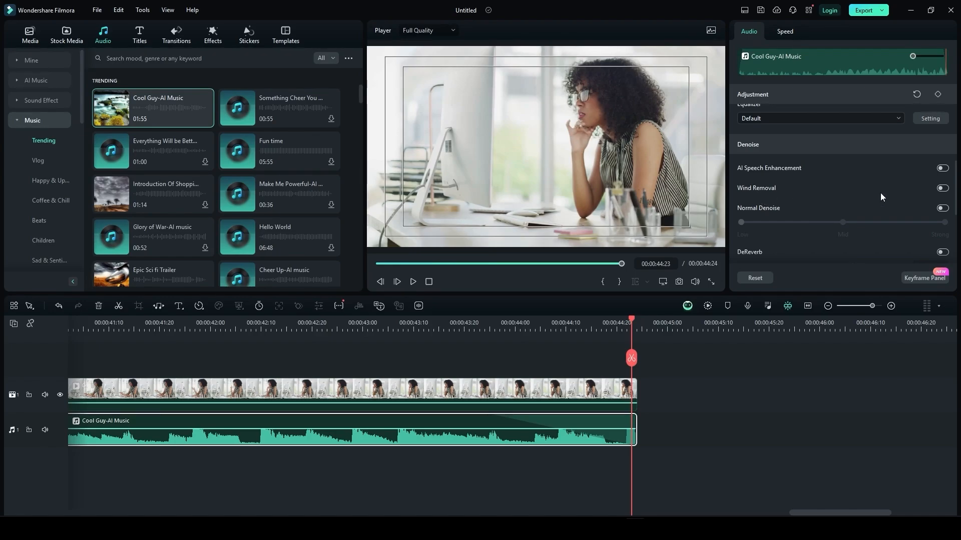
scroll(880, 193, "down", 1)
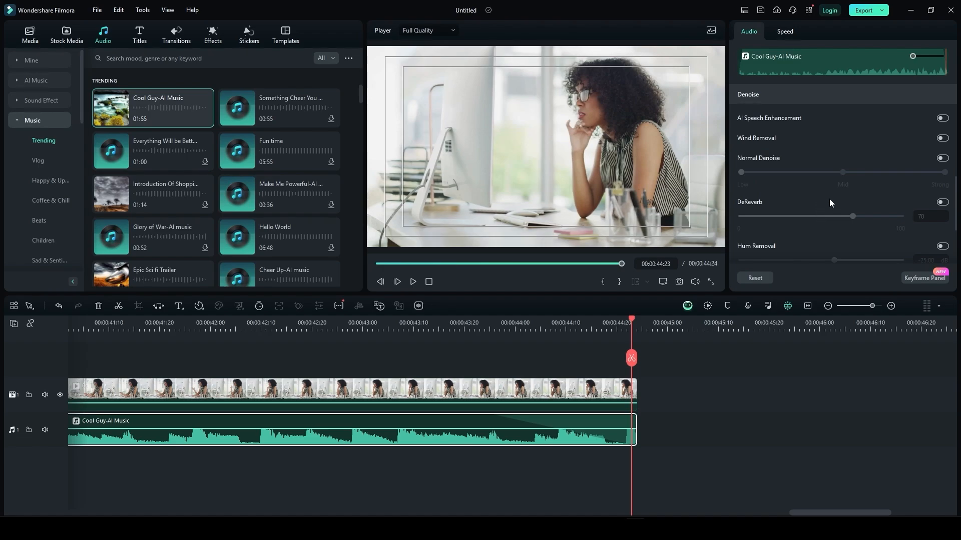
scroll(811, 215, "down", 1)
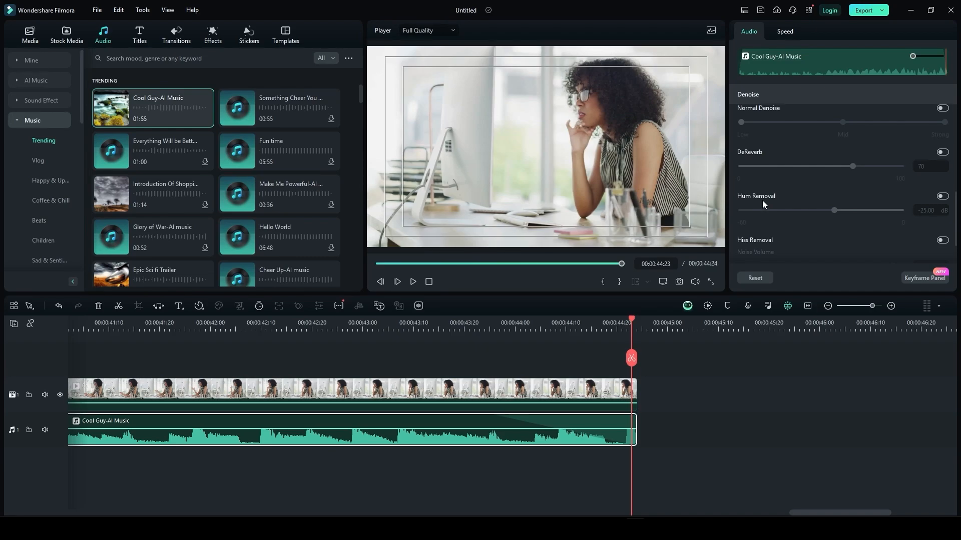
scroll(777, 194, "down", 1)
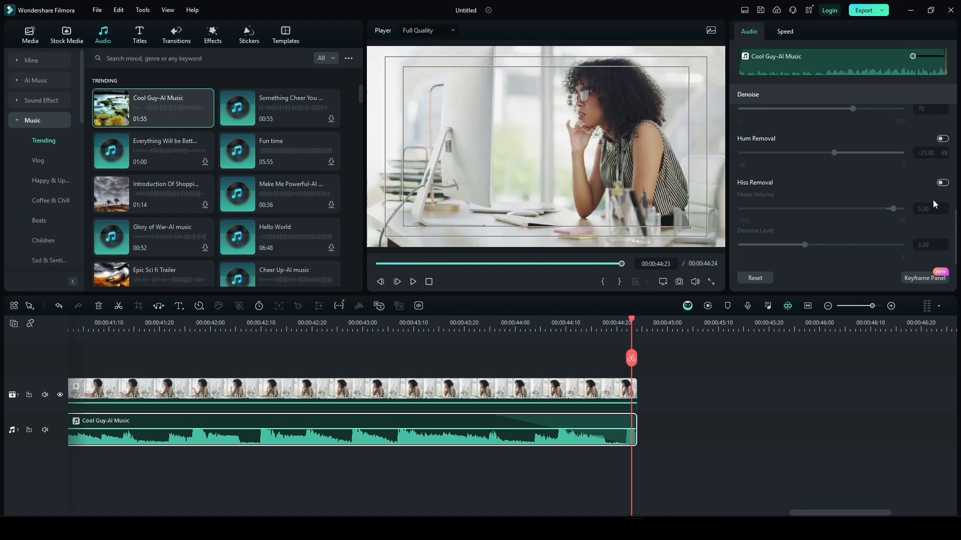
scroll(812, 196, "up", 1)
scroll(814, 195, "up", 3)
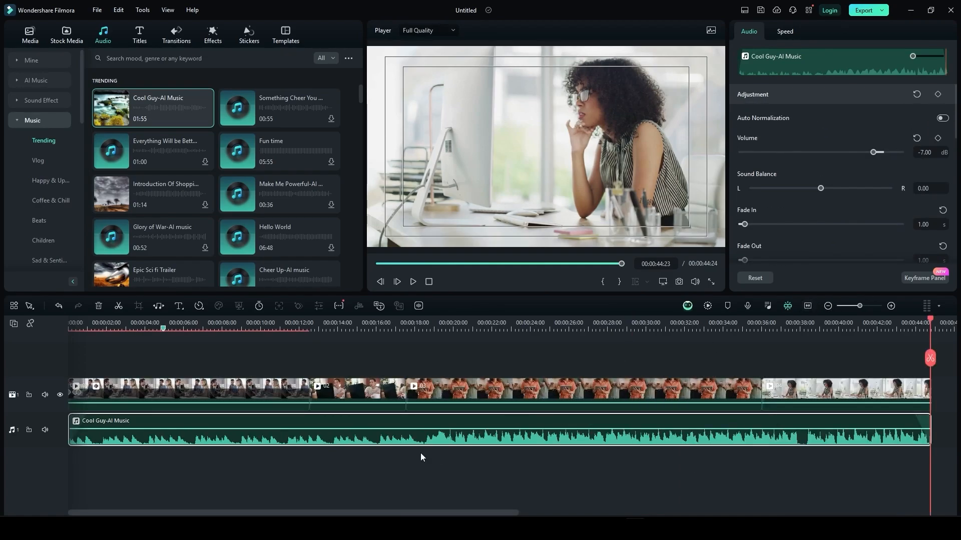
Fit the whole project in the timeline and move the playhead back to 00:00:00:12
left_click(808, 306)
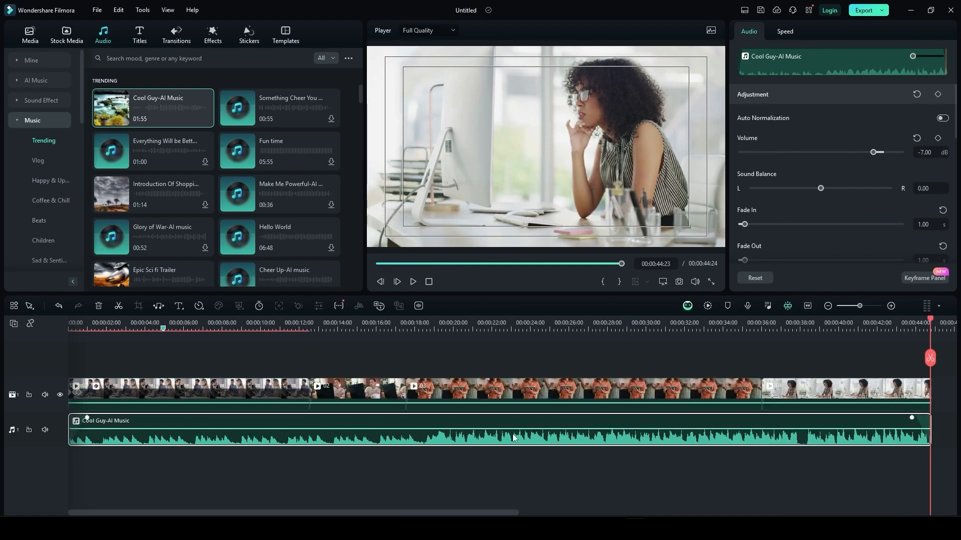
left_click(242, 324)
left_click_drag(243, 324, 74, 346)
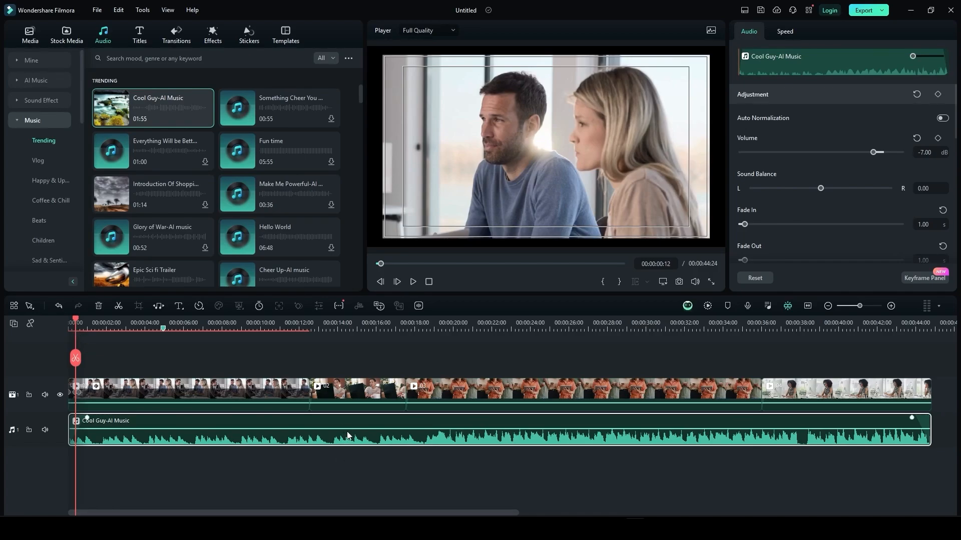
Delete the music clip from the timeline, then select the first video clip with the playhead at 00:00:06:06
key("Delete")
left_click(273, 385)
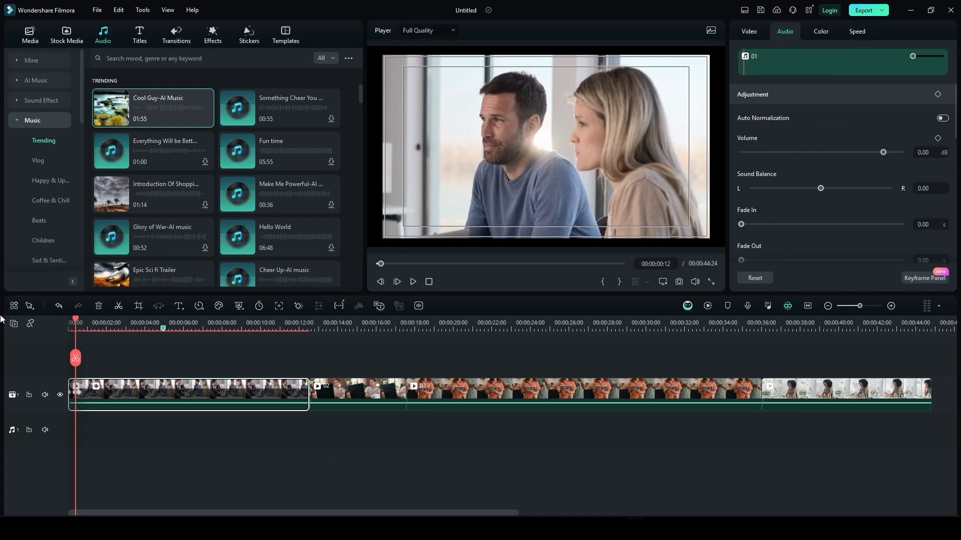
left_click(187, 324)
Show the first clip's basic Color settings, view the Custom preset list and return to All Presets
left_click(820, 31)
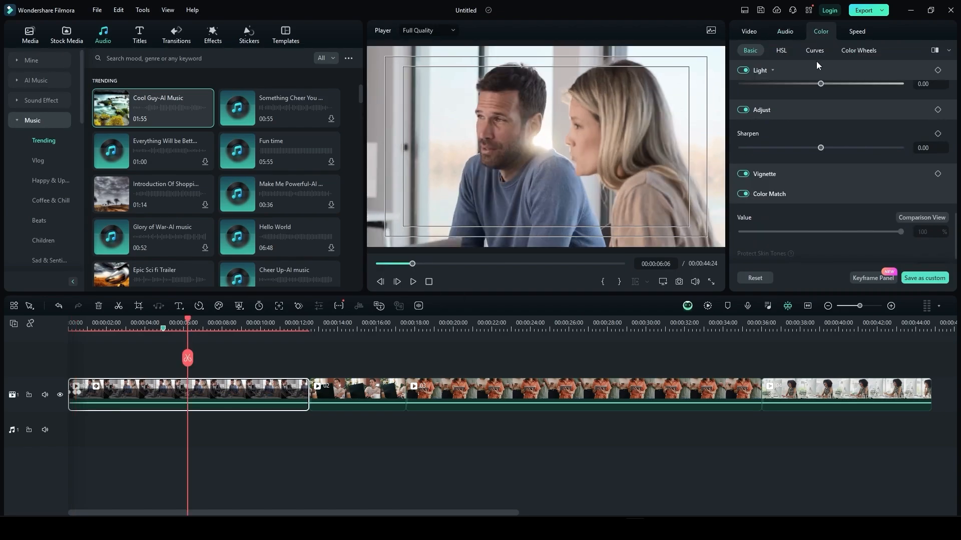
scroll(794, 133, "up", 10)
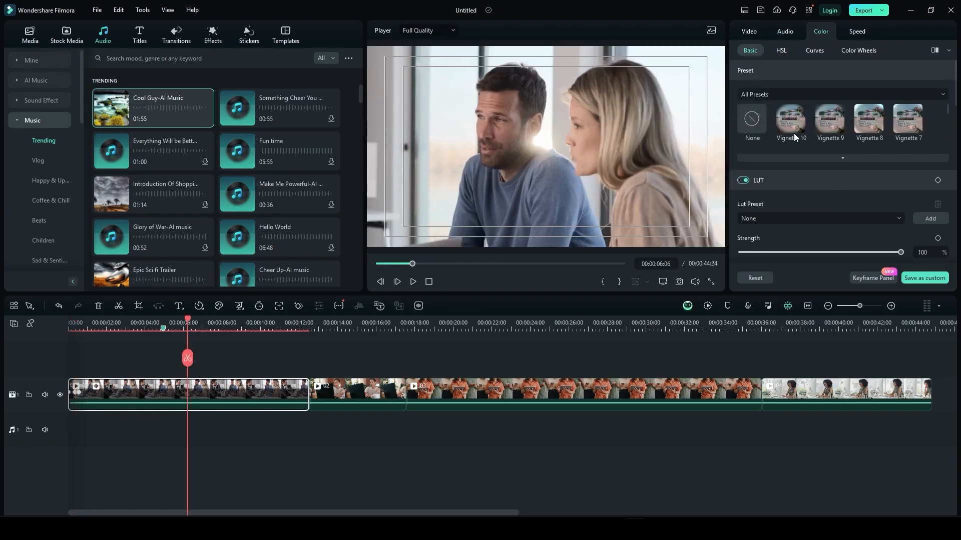
left_click(777, 94)
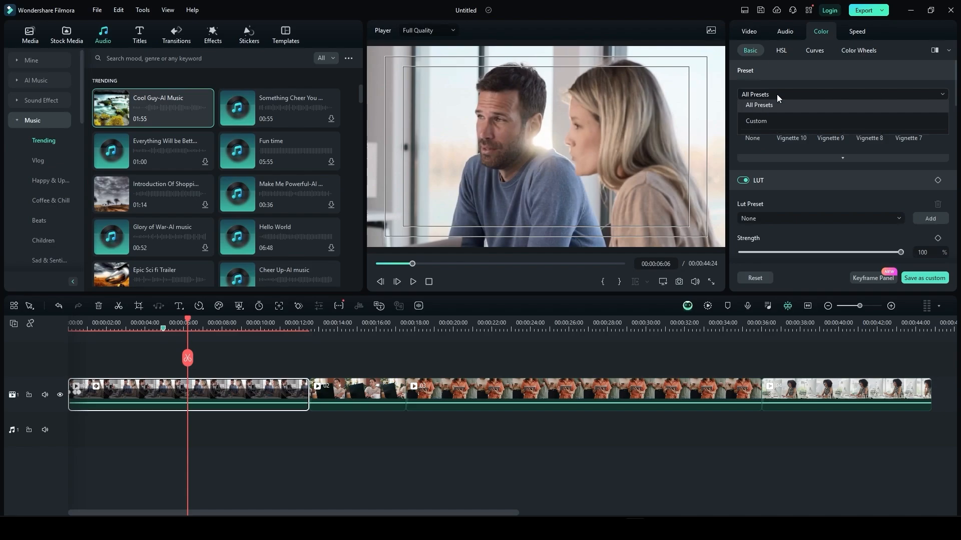
left_click(756, 129)
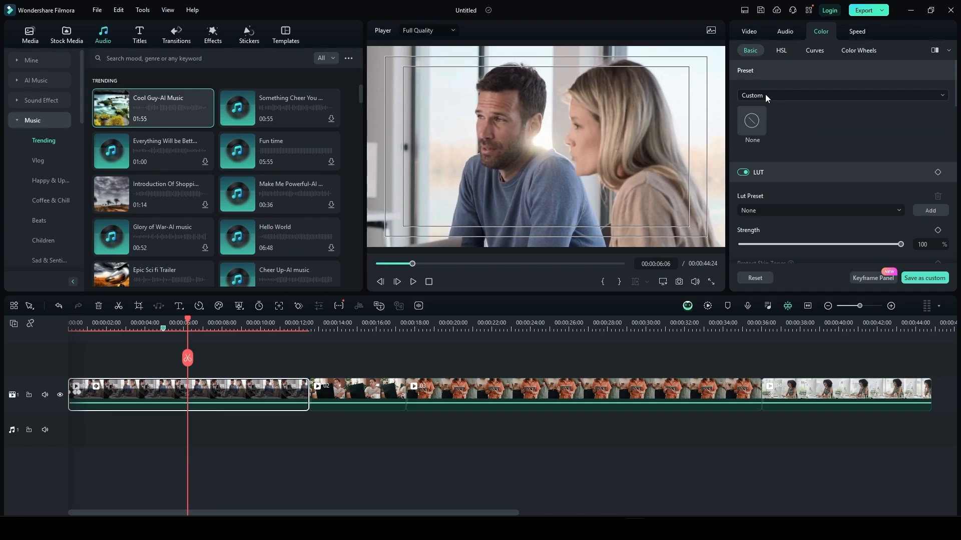
left_click(766, 95)
left_click(764, 113)
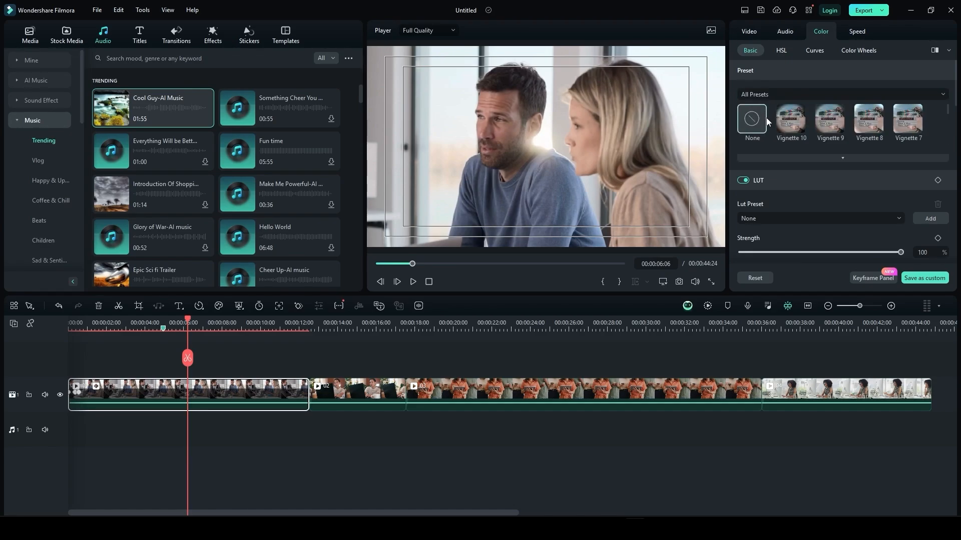
Expand the colour preset library, preview the available looks from Vignette to Cool, and collapse it again
left_click(843, 159)
scroll(854, 158, "down", 5)
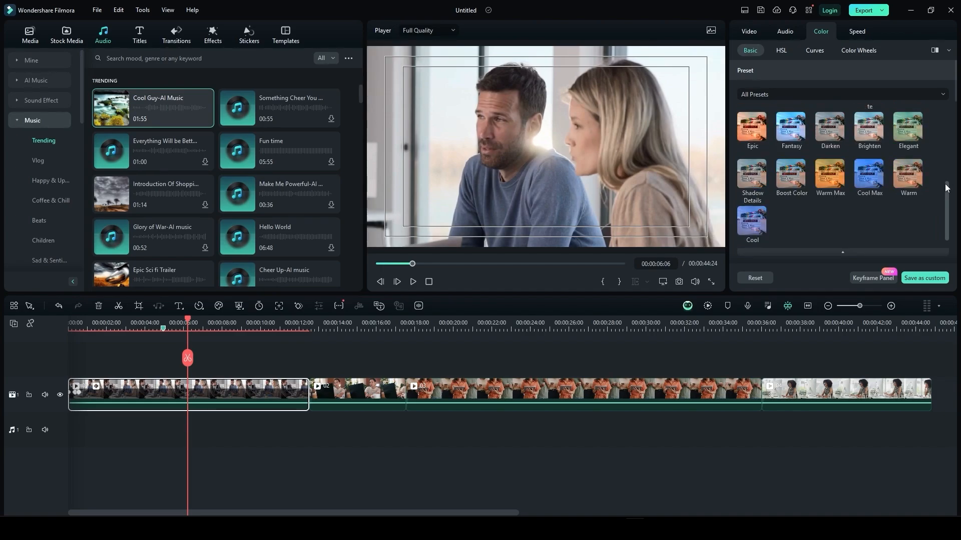
scroll(945, 186, "up", 2)
scroll(946, 185, "up", 3)
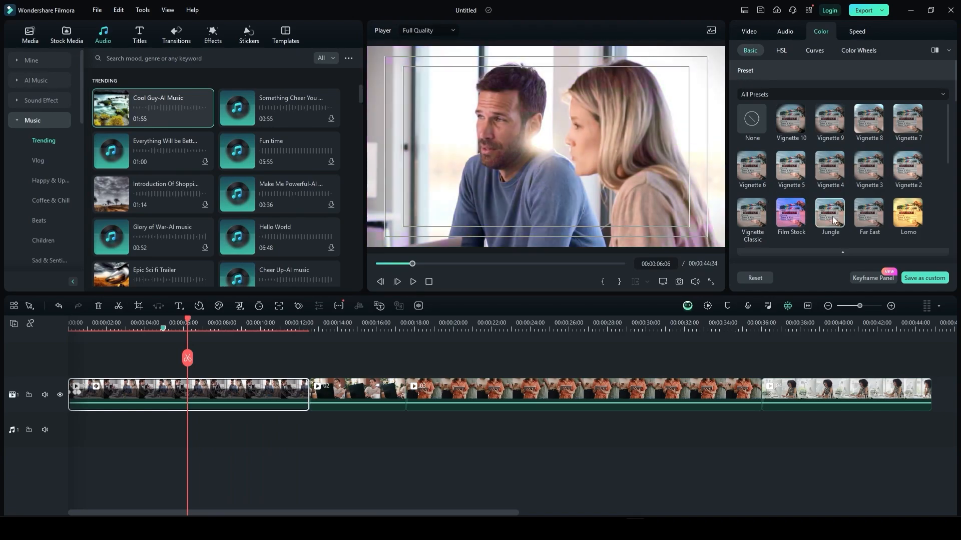
scroll(846, 216, "down", 5)
scroll(867, 203, "down", 1)
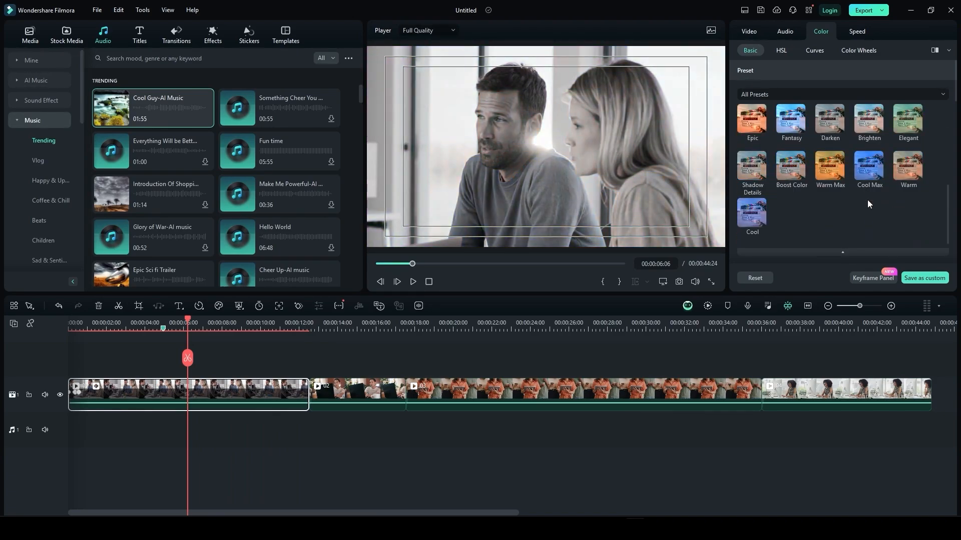
left_click(843, 253)
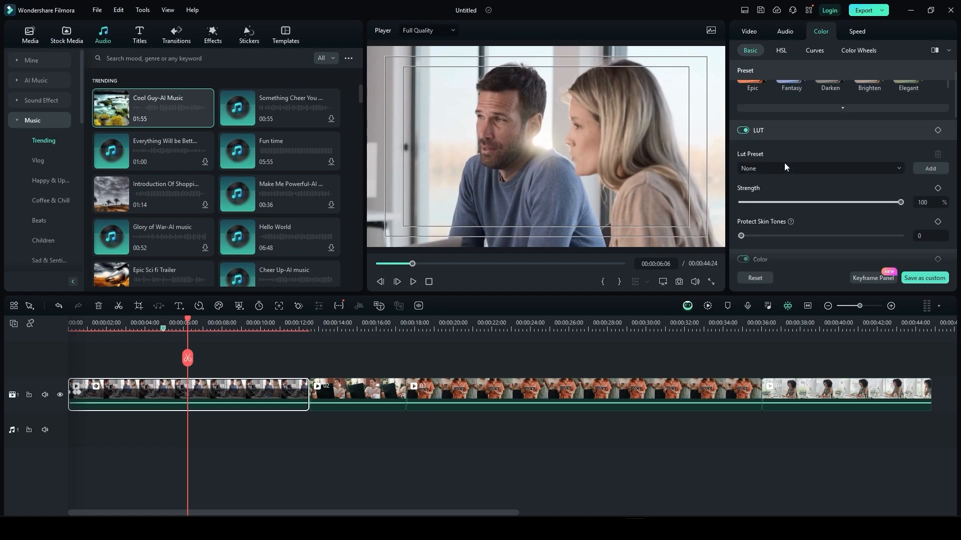
Preview the built-in LUT presets, look at the file chooser for adding a LUT and cancel it
left_click(818, 118)
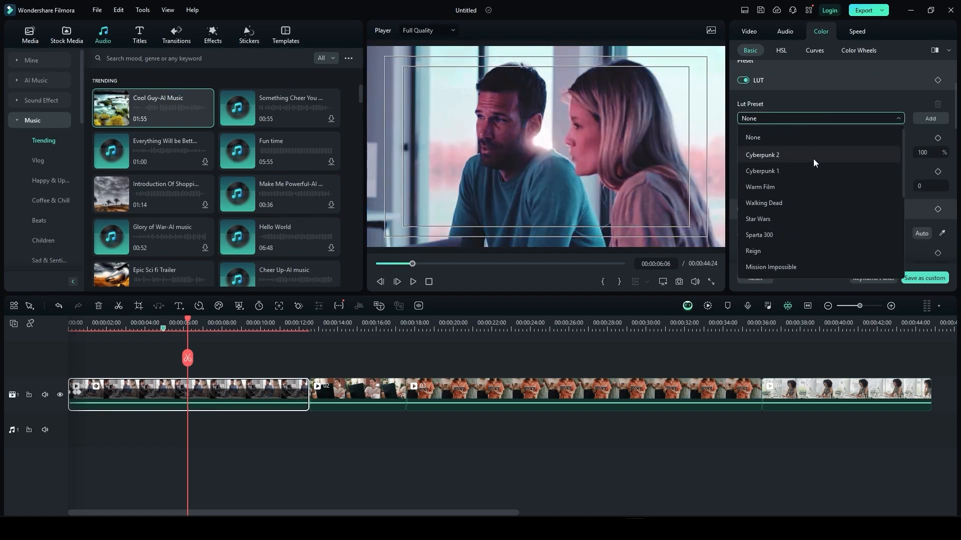
scroll(811, 203, "down", 4)
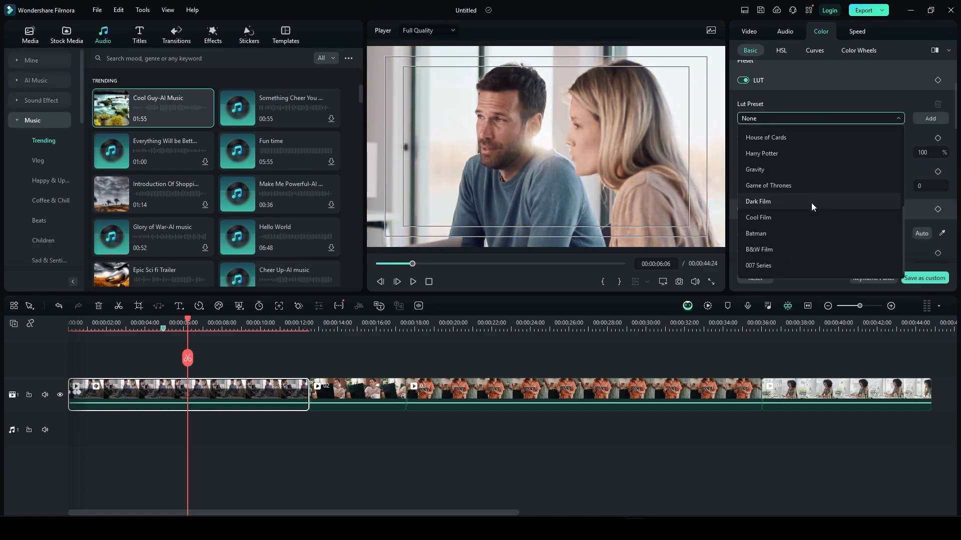
scroll(801, 181, "up", 4)
left_click(895, 113)
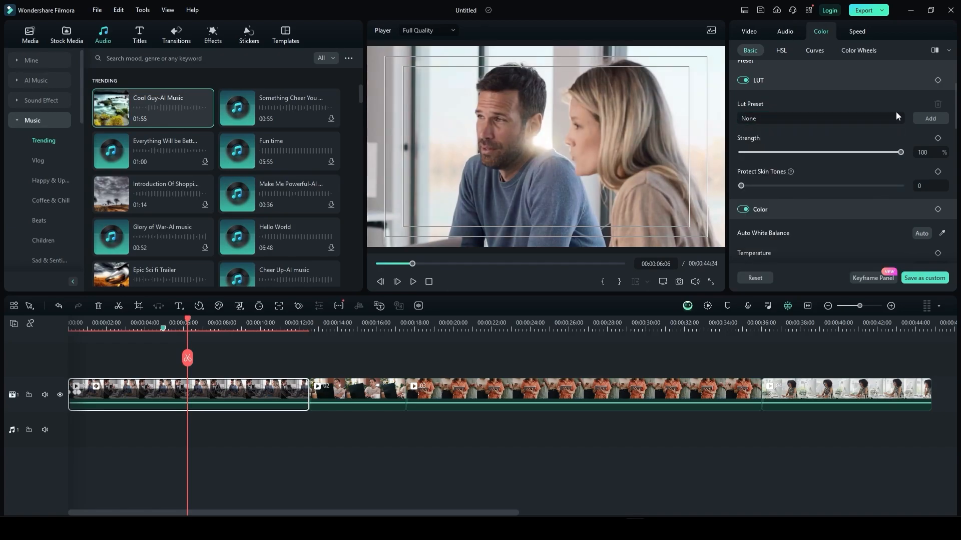
left_click(926, 118)
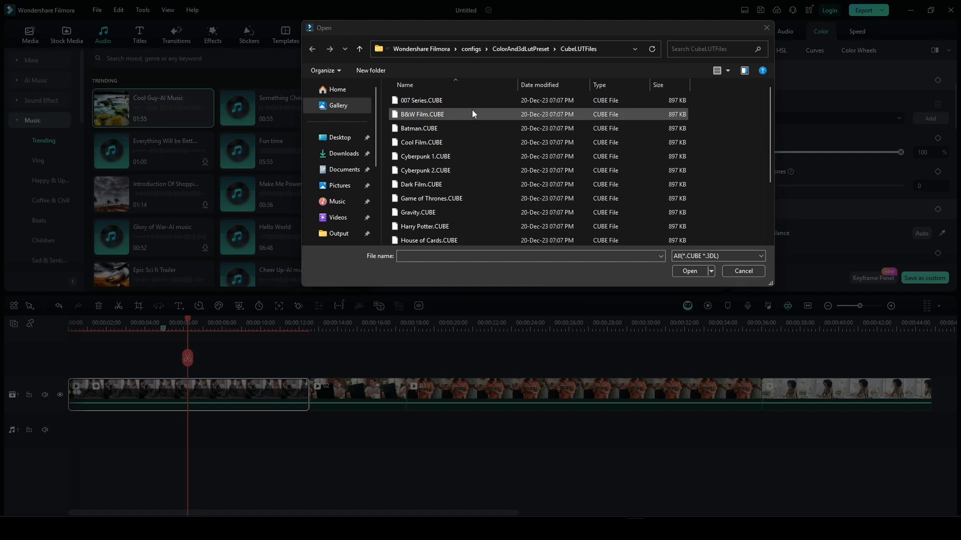
left_click(749, 275)
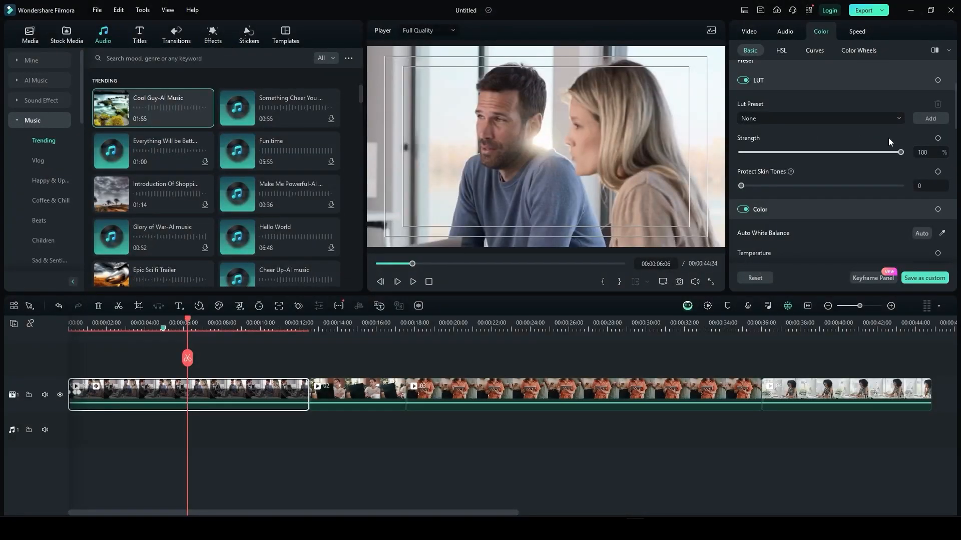
Apply the Cyberpunk 2 LUT to the clip, try its strength at 28% and settle on 46%
left_click(874, 120)
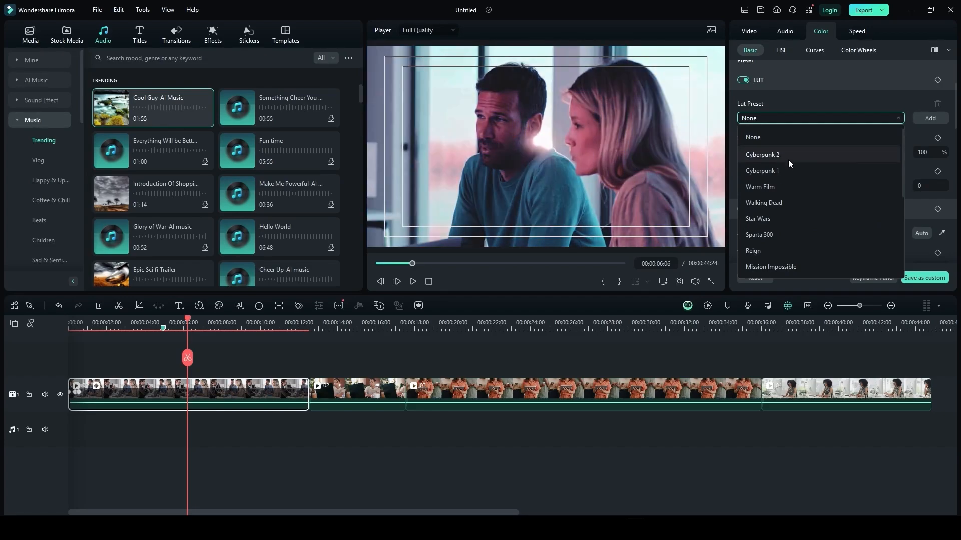
left_click(789, 159)
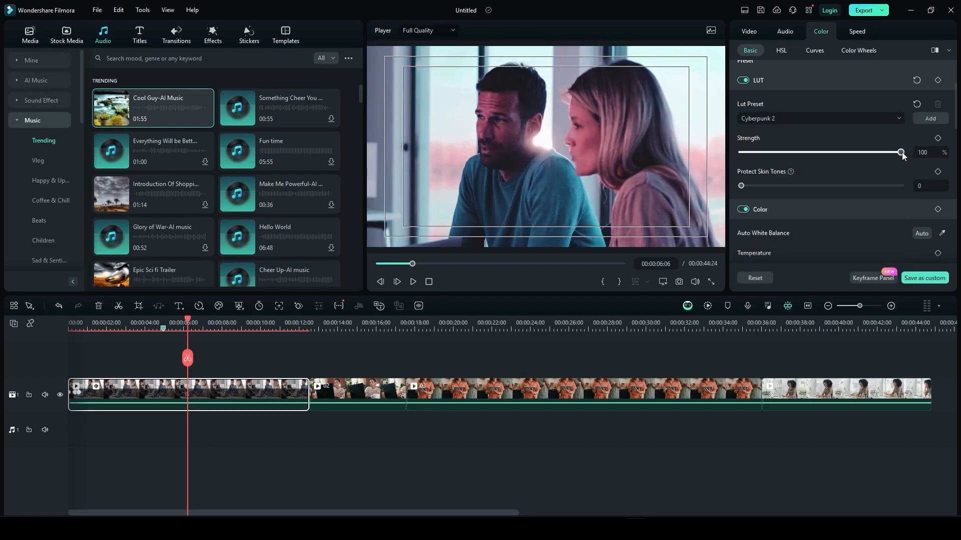
left_click_drag(902, 154, 786, 155)
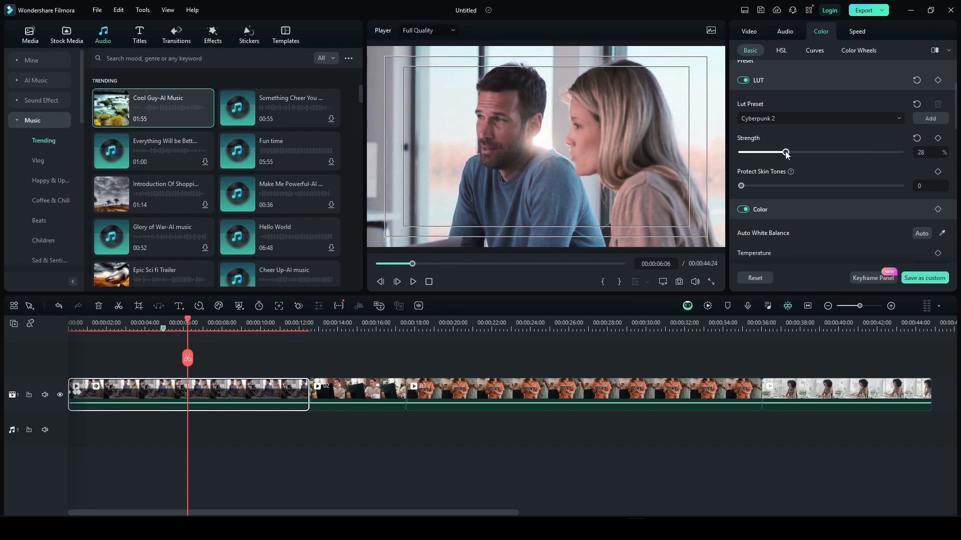
left_click_drag(786, 155, 814, 153)
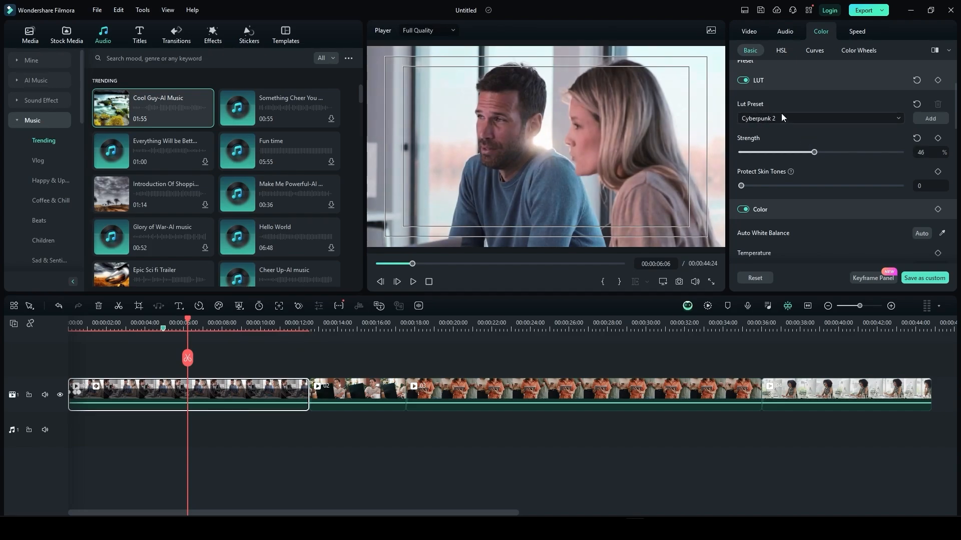
Try to adjust the LUT's Protect Skin Tones setting and cancel the AI model update
left_click(741, 186)
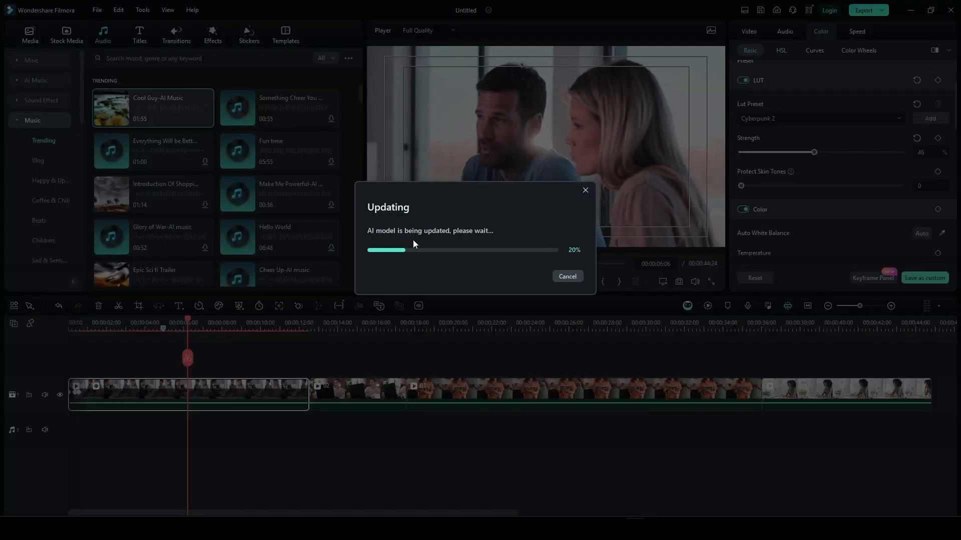
left_click(569, 277)
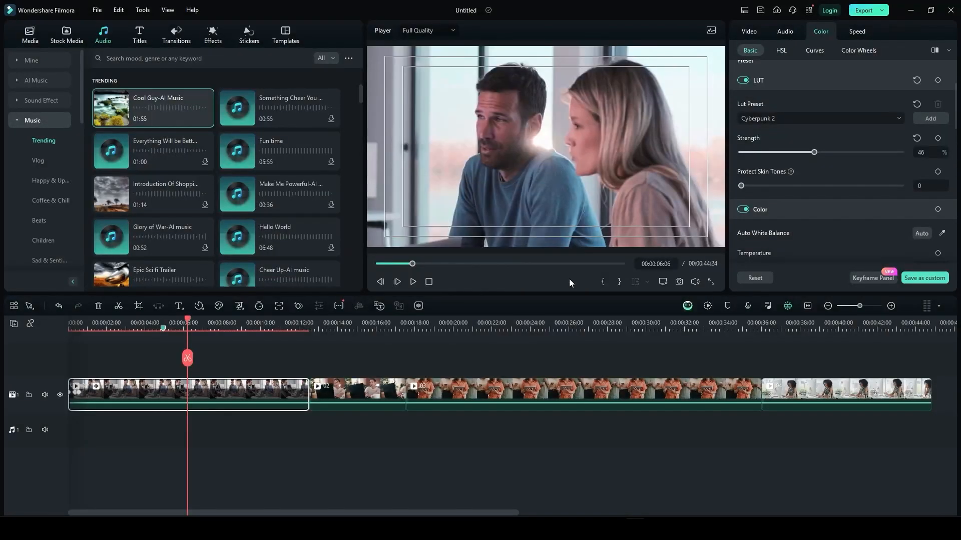
scroll(840, 215, "down", 3)
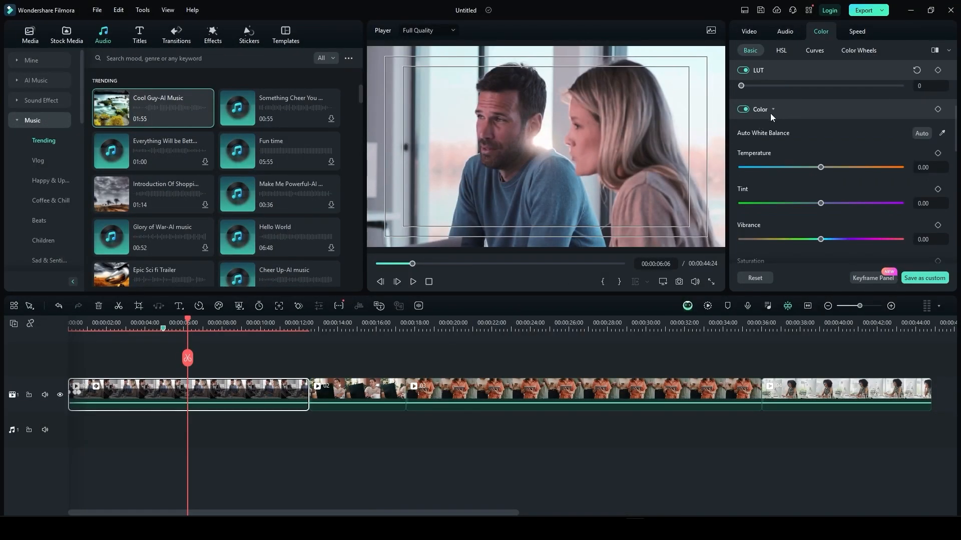
scroll(834, 129, "up", 3)
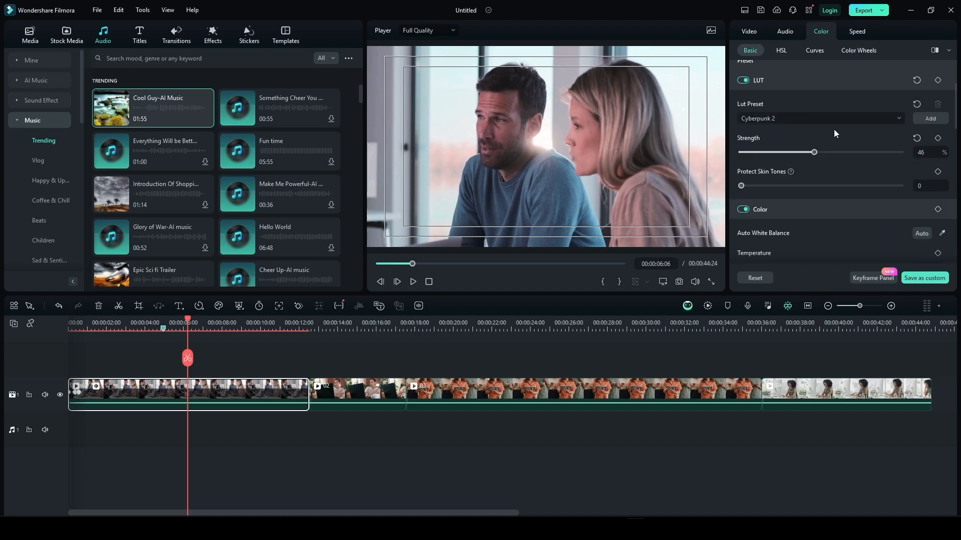
Set the clip's LUT preset back to None and its strength to 100%
left_click(784, 116)
scroll(777, 127, "up", 1)
left_click(769, 137)
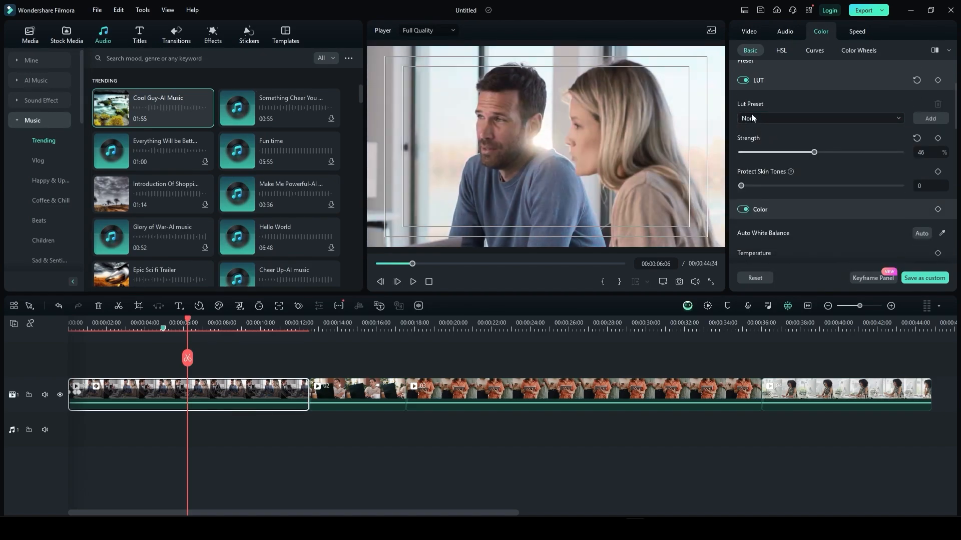
left_click_drag(815, 152, 875, 152)
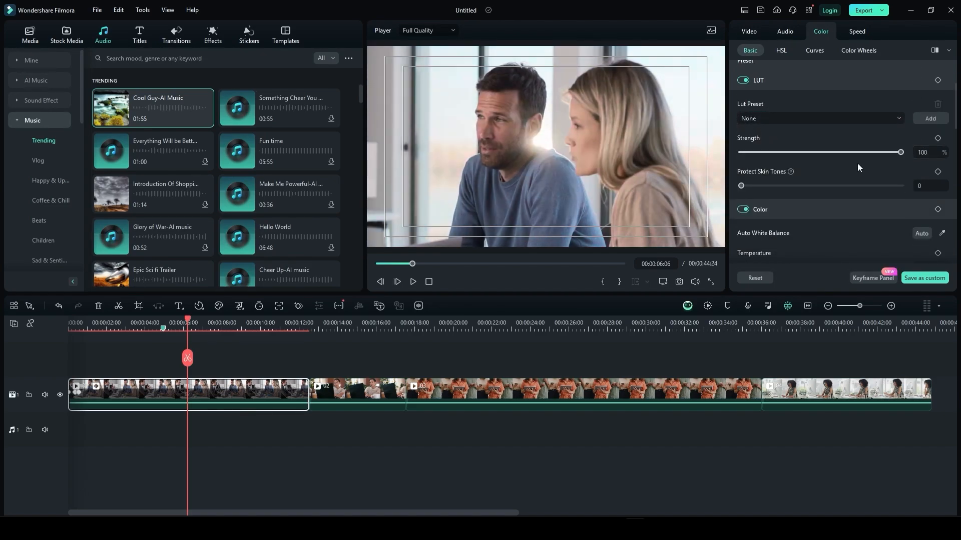
Try Auto White Balance on the clip and undo it
scroll(857, 164, "down", 2)
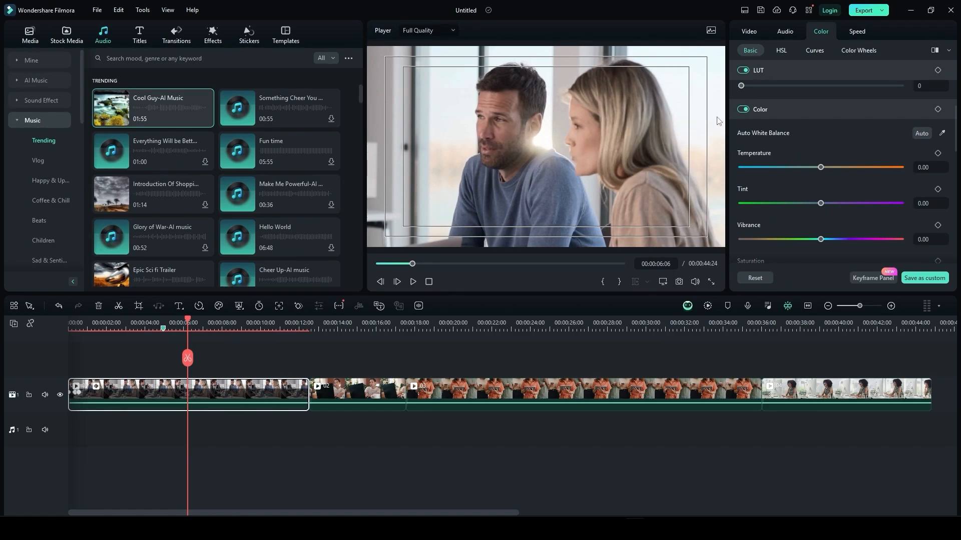
left_click(923, 134)
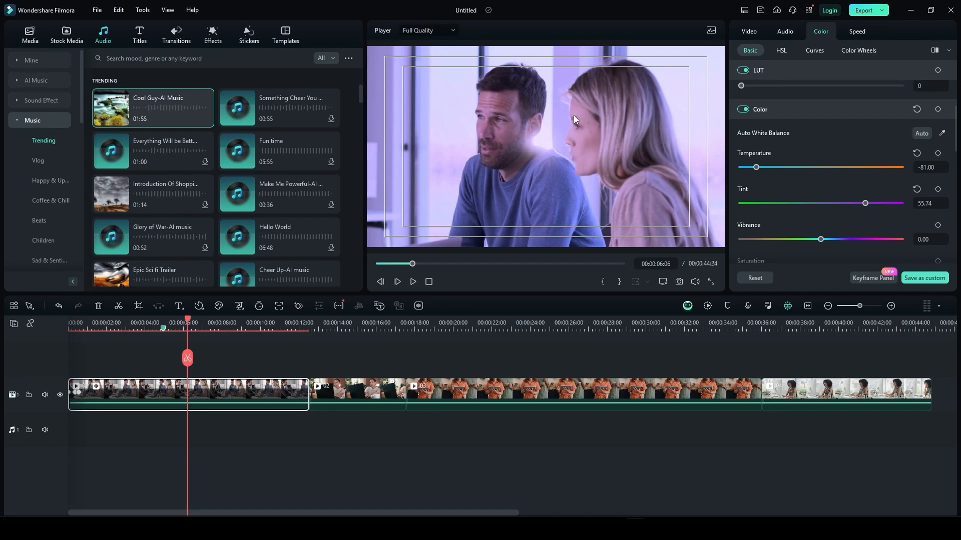
left_click(59, 306)
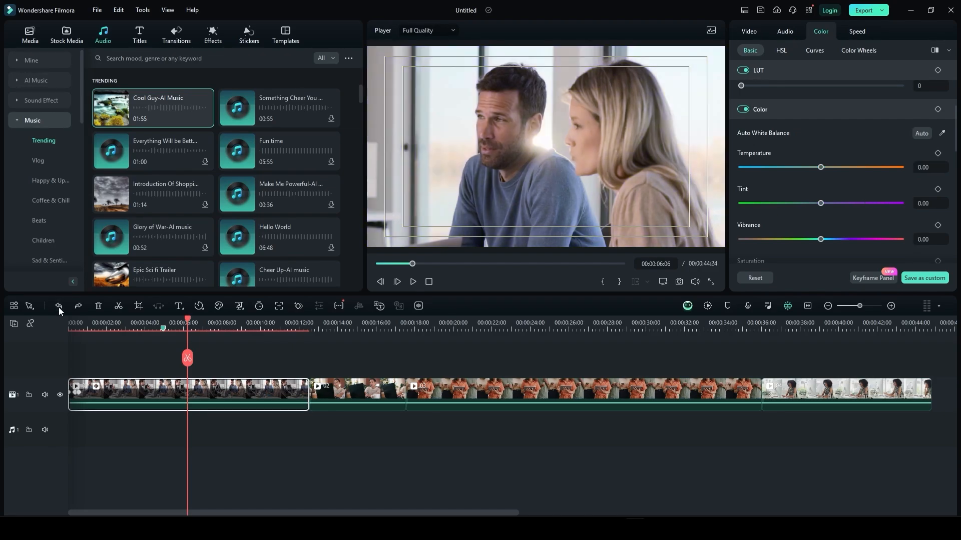
Warm the clip's colour Temperature and bring it back close to neutral
scroll(803, 131, "down", 1)
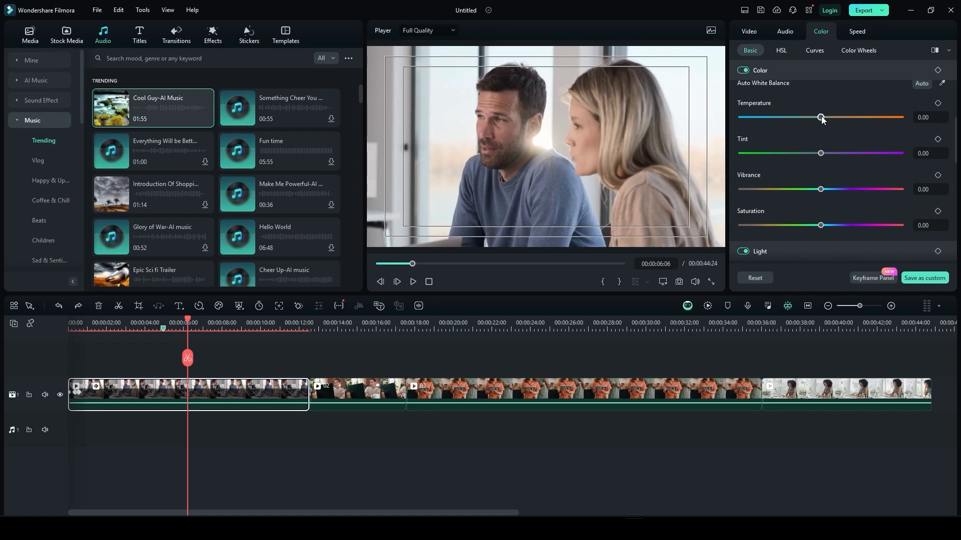
mouse_move(821, 116)
left_mouse_down()
mouse_move(846, 116)
mouse_move(831, 117)
left_mouse_up()
mouse_move(831, 117)
left_mouse_down()
mouse_move(803, 117)
mouse_move(825, 123)
left_mouse_up()
Shift the clip's Tint toward green and settle it at -3
scroll(822, 125, "down", 1)
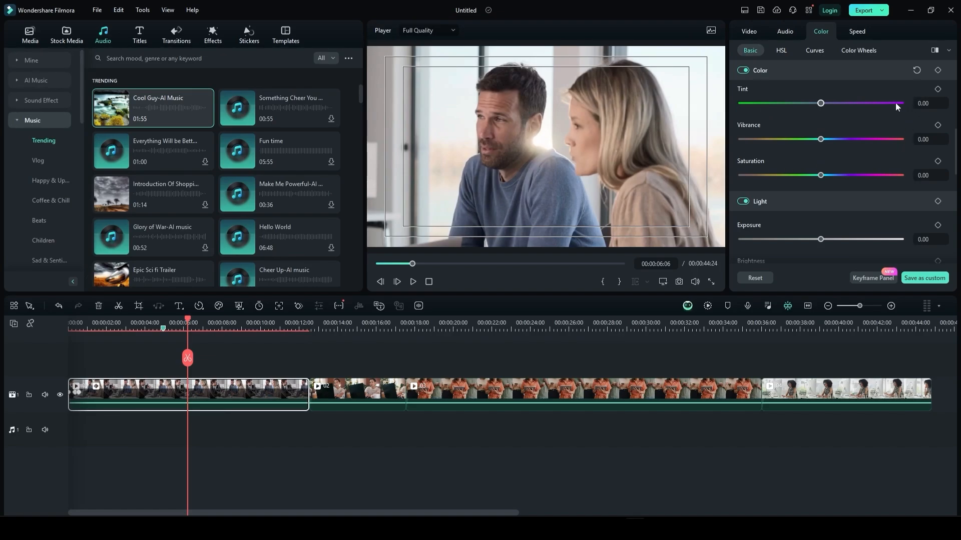
left_click_drag(822, 105, 801, 108)
mouse_move(801, 106)
left_mouse_down()
mouse_move(843, 109)
mouse_move(816, 110)
left_mouse_up()
Raise Vibrance to 84 and return it to 1, then raise Saturation and bring it back close to neutral
left_click_drag(822, 140, 842, 139)
left_click_drag(854, 140, 888, 142)
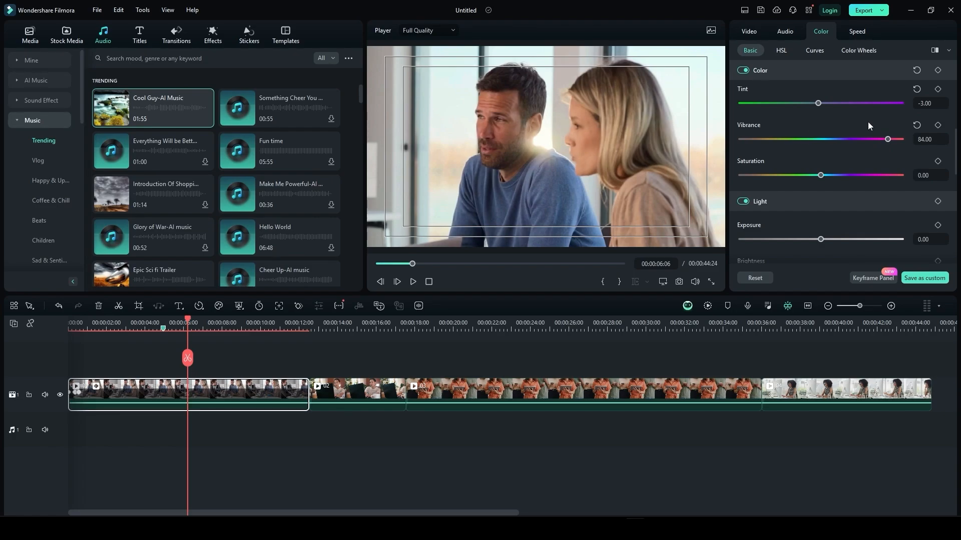
left_click_drag(889, 140, 821, 140)
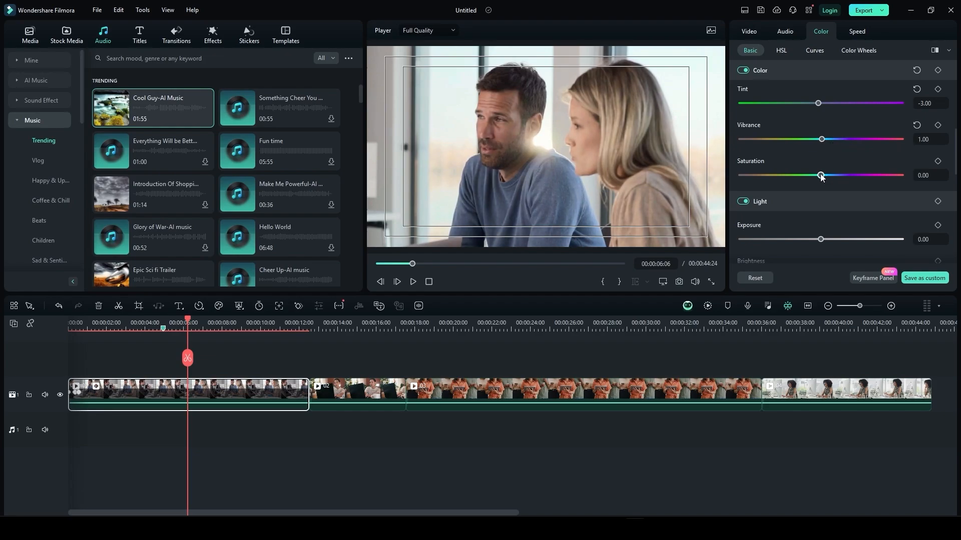
left_click_drag(821, 176, 883, 181)
left_click_drag(892, 175, 823, 176)
Try the clip's Exposure at -8 and return it to 0
scroll(746, 183, "down", 3)
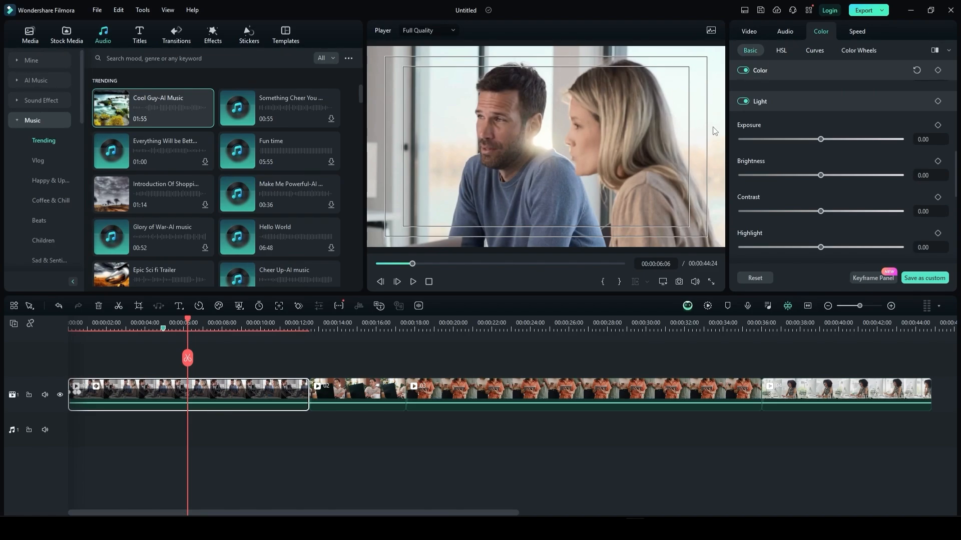
left_click_drag(820, 140, 814, 142)
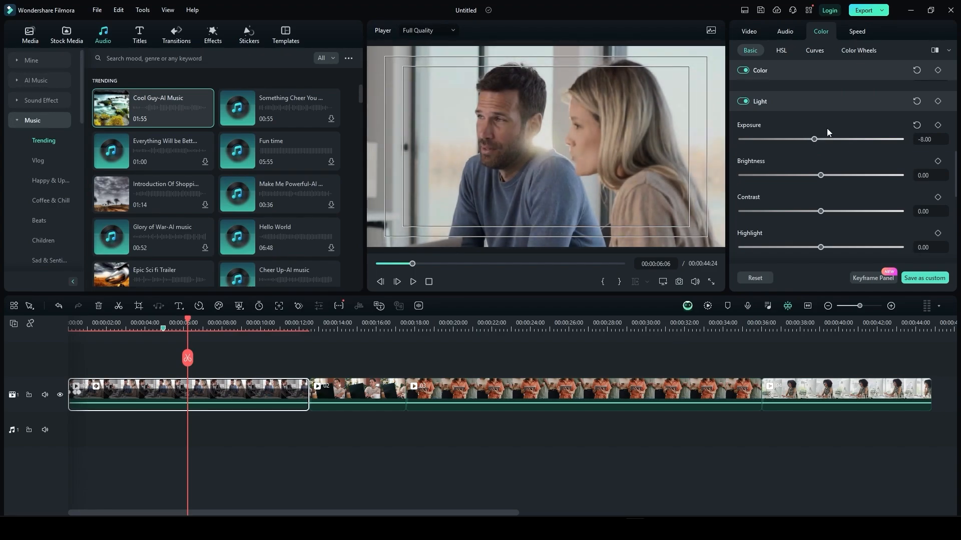
mouse_move(814, 140)
left_mouse_down()
mouse_move(833, 140)
mouse_move(821, 142)
left_mouse_up()
scroll(770, 158, "down", 1)
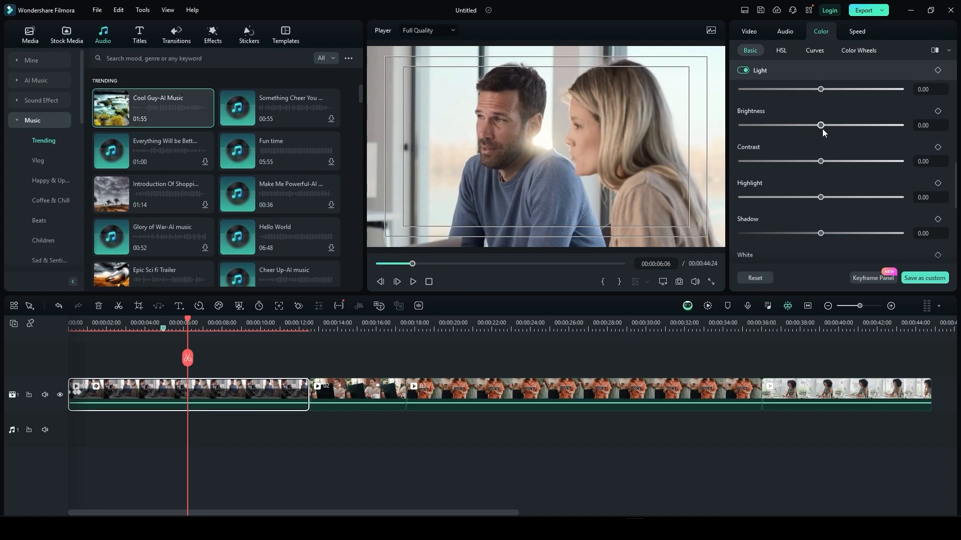
Raise the clip's Brightness to 4 and Contrast to 2
mouse_move(822, 126)
left_mouse_down()
mouse_move(848, 129)
mouse_move(792, 129)
mouse_move(825, 131)
left_mouse_up()
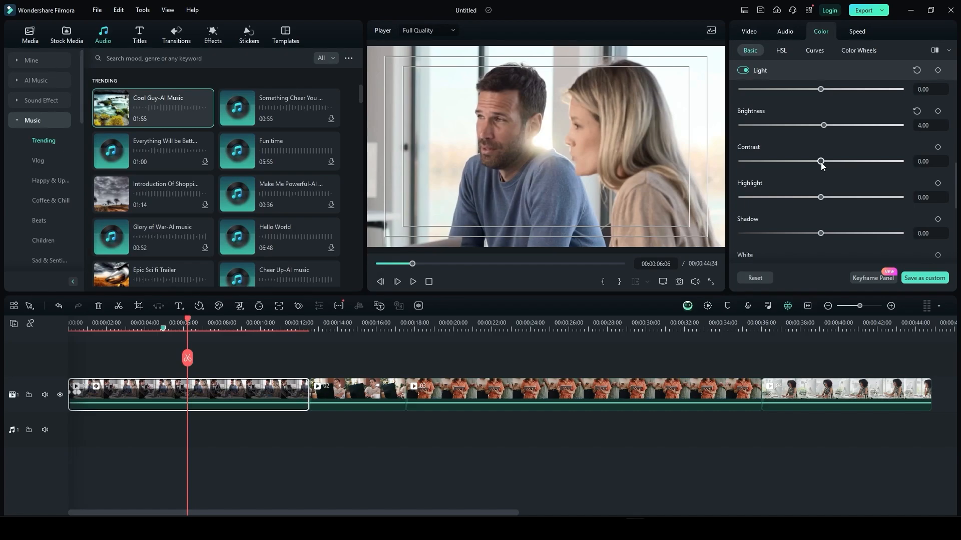
mouse_move(821, 163)
left_mouse_down()
mouse_move(869, 163)
mouse_move(785, 163)
mouse_move(820, 164)
left_mouse_up()
left_click_drag(819, 163, 822, 163)
Set the clip's Highlight and Shadow to 7, Black to 8, and Sharpen to 23
scroll(806, 194, "down", 1)
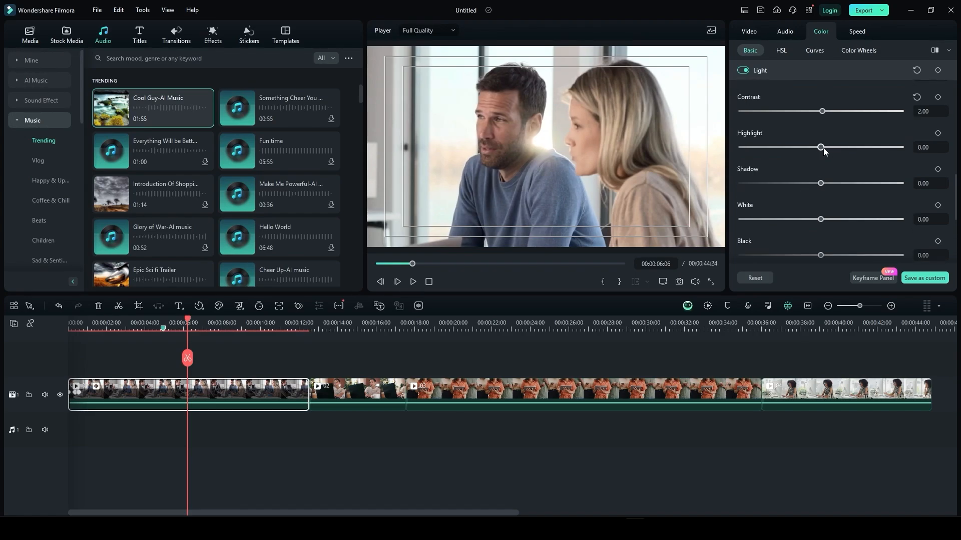
left_click_drag(824, 151, 825, 186)
scroll(821, 200, "down", 1)
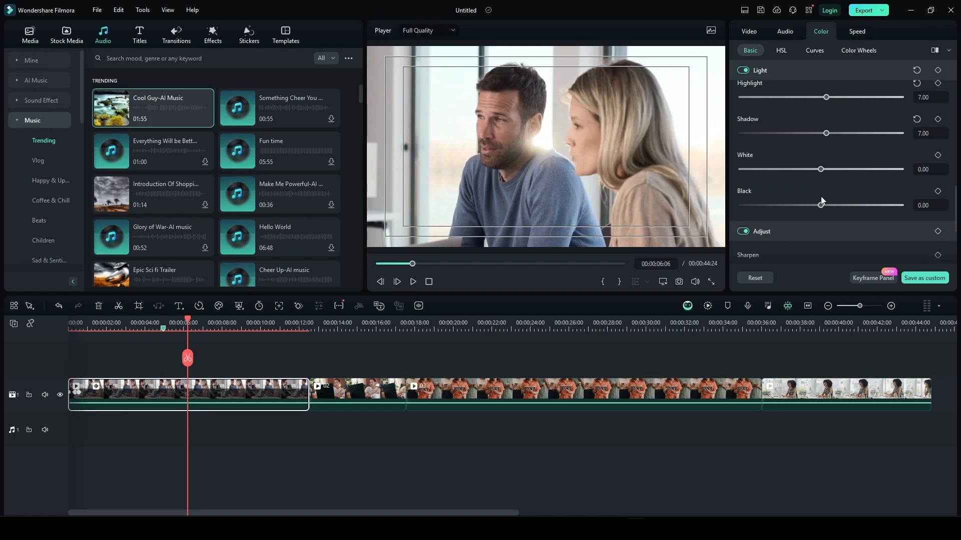
left_click_drag(821, 170, 827, 215)
scroll(758, 180, "down", 3)
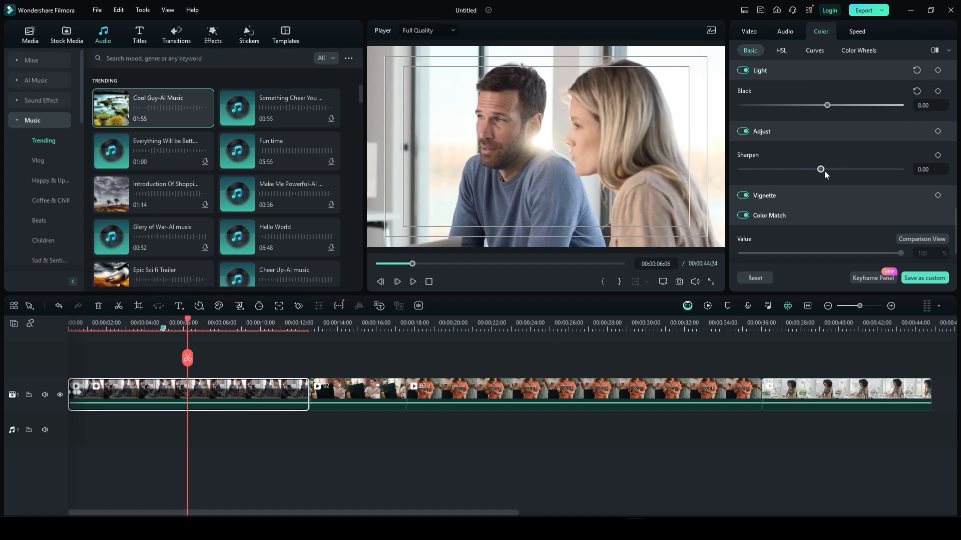
left_click_drag(824, 171, 839, 185)
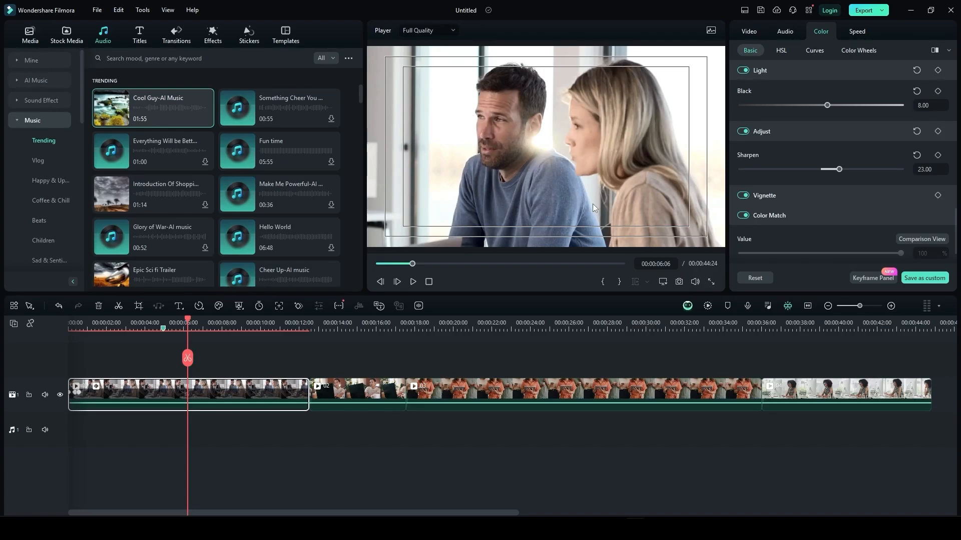
Expand the clip's Vignette settings and raise the vignette Amount to 55
left_click(773, 195)
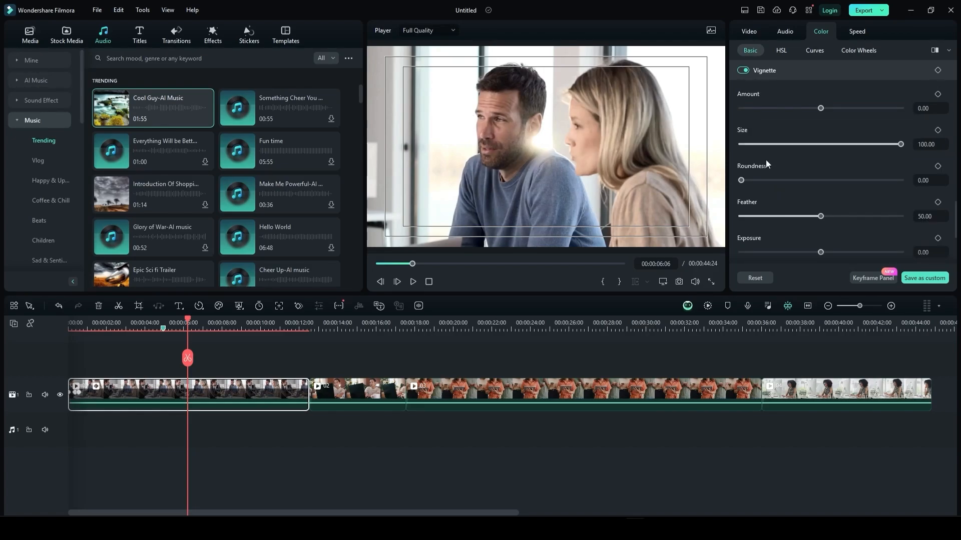
scroll(790, 156, "up", 1)
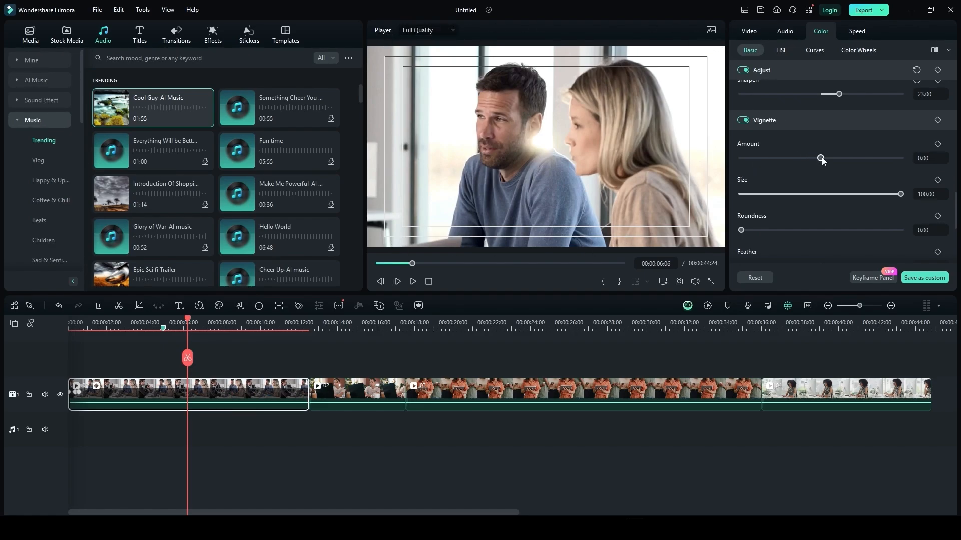
left_click_drag(821, 158, 865, 159)
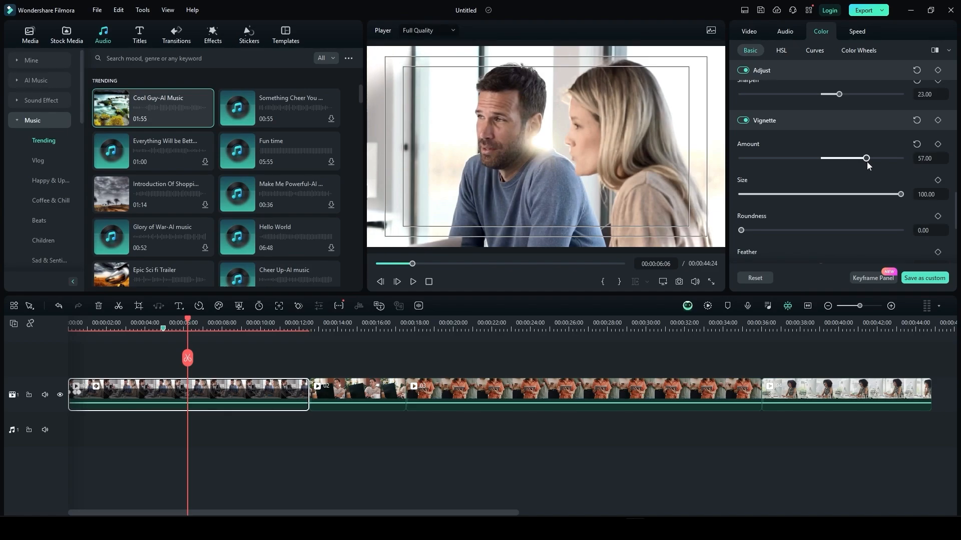
scroll(810, 214, "down", 2)
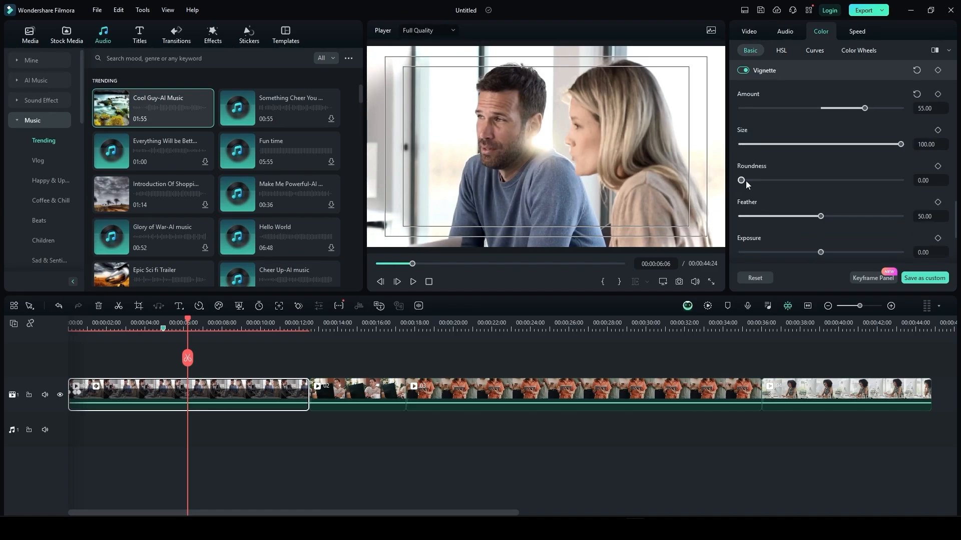
Set the vignette's Roundness to 54, Feather to 40 and Exposure to 8
left_click_drag(745, 181, 792, 180)
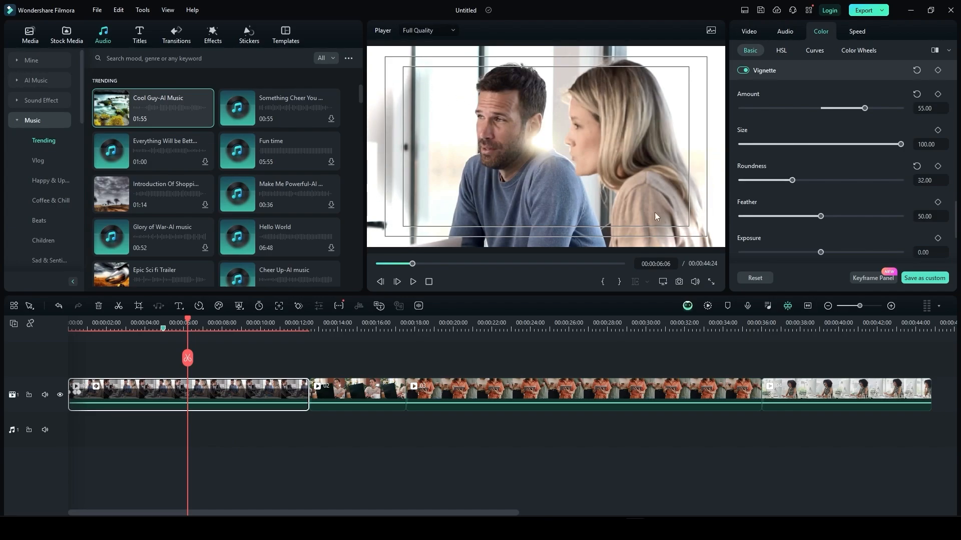
left_click_drag(785, 185, 669, 168)
scroll(802, 192, "down", 1)
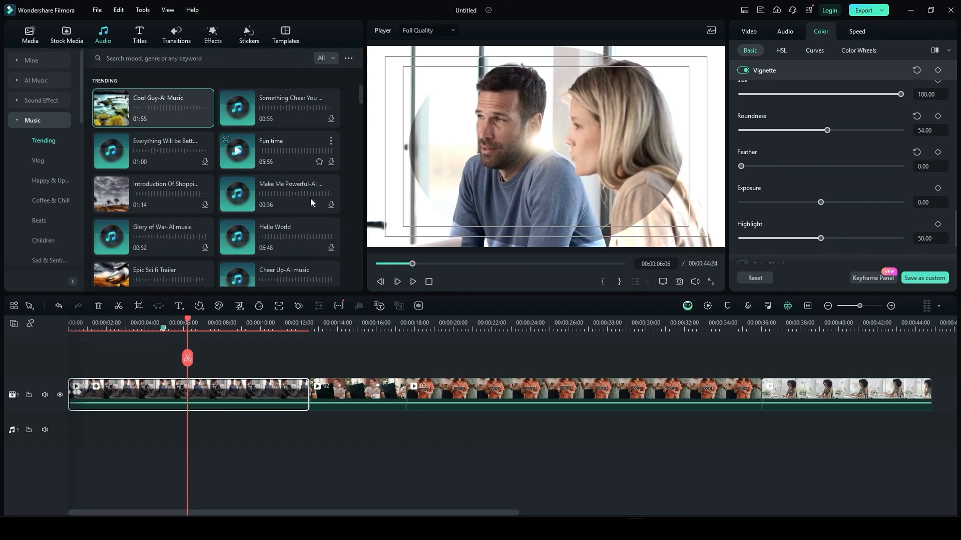
left_click_drag(744, 168, 800, 209)
mouse_move(833, 209)
left_mouse_down()
mouse_move(819, 209)
mouse_move(828, 207)
left_mouse_up()
Try the vignette's Size slider, and set its Amount to 20 and Highlight to 49
scroll(825, 138, "up", 1)
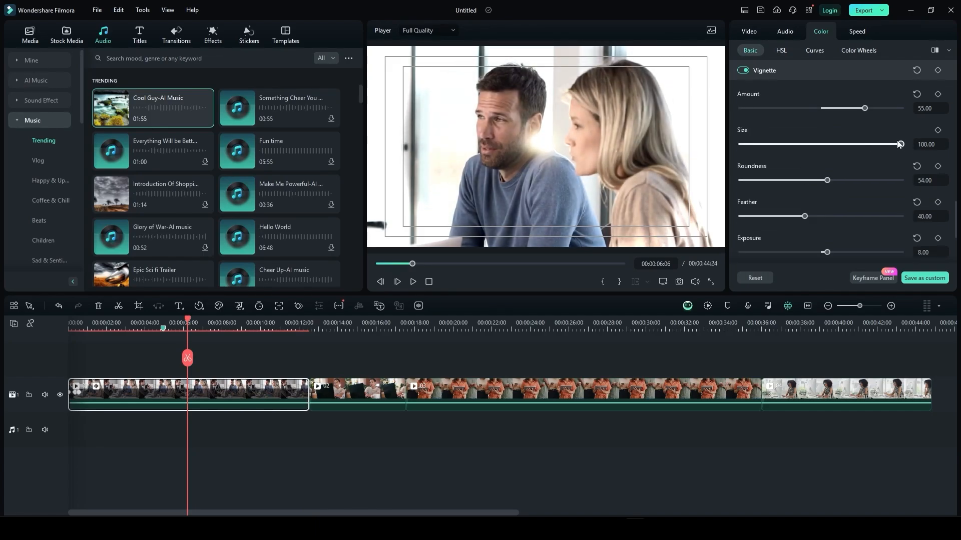
mouse_move(901, 144)
left_mouse_down()
mouse_move(782, 144)
mouse_move(909, 142)
mouse_move(757, 155)
mouse_move(907, 153)
left_mouse_up()
left_click_drag(865, 108, 837, 107)
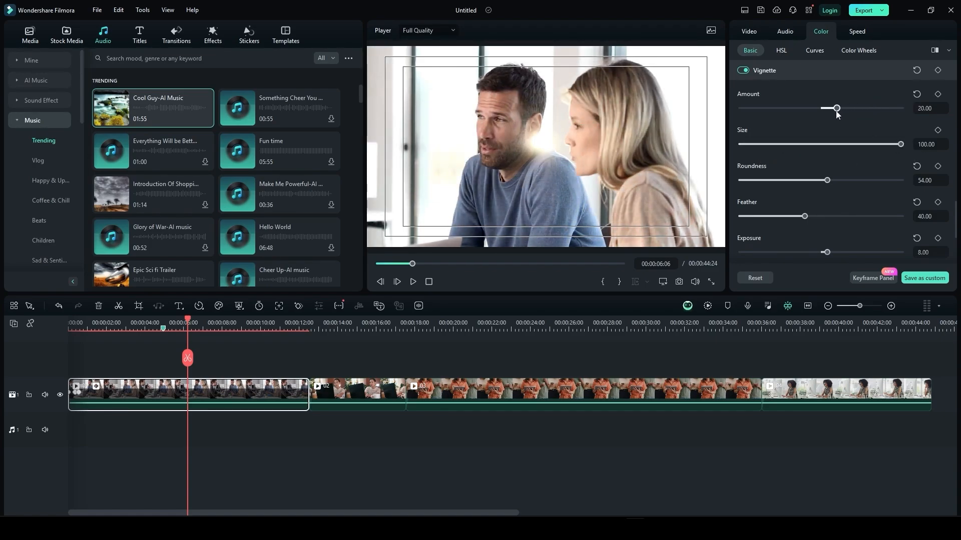
scroll(847, 179, "down", 4)
left_click_drag(821, 148, 863, 154)
Turn off the clip's Vignette and bring the Color Match settings into view
scroll(861, 165, "up", 4)
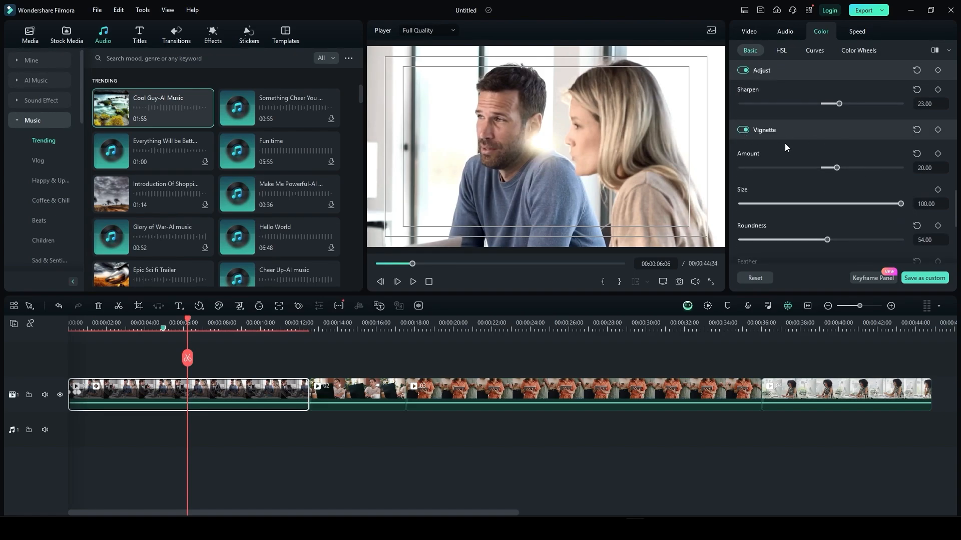
left_click(741, 130)
scroll(745, 140, "down", 4)
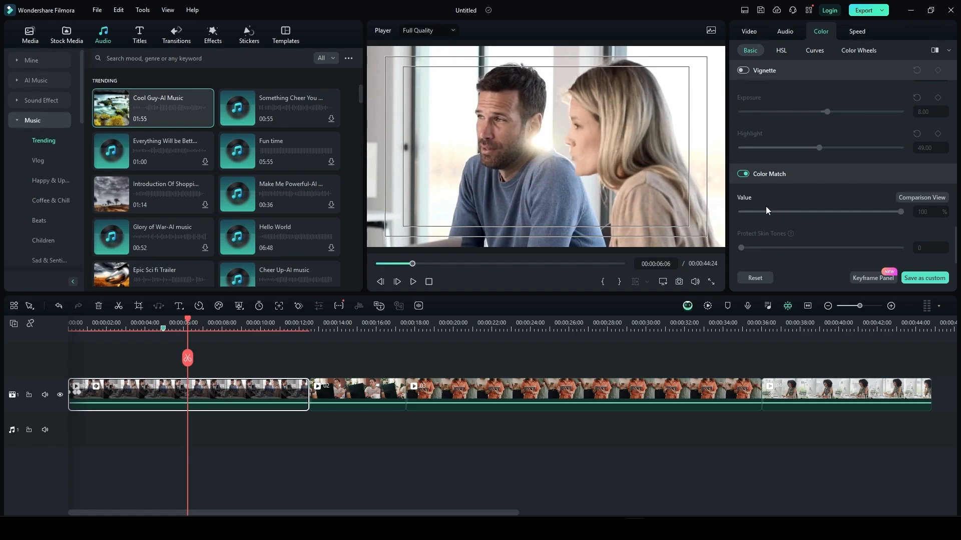
In the clip's HSL settings, lower the blue range's Saturation and Luminance to -100
left_click(781, 52)
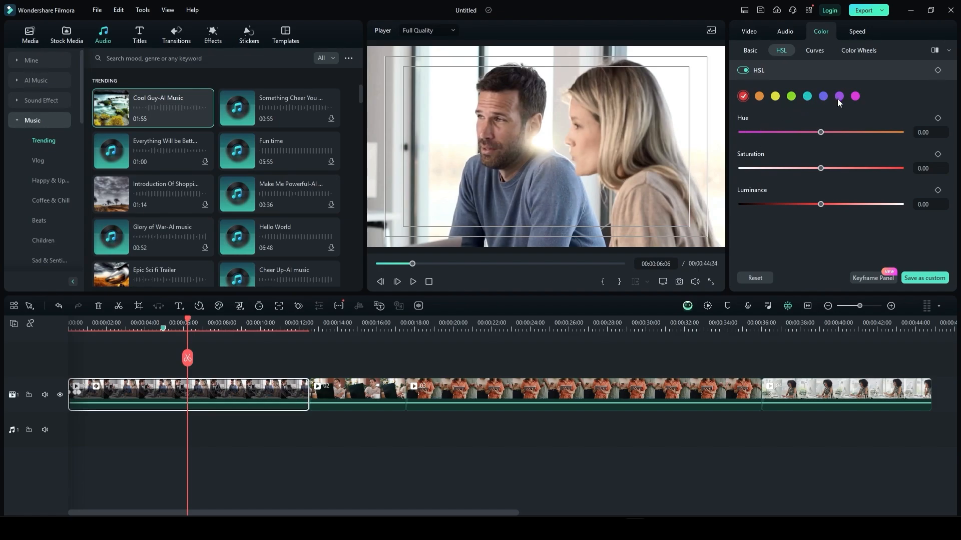
left_click(823, 96)
left_click_drag(824, 169, 721, 170)
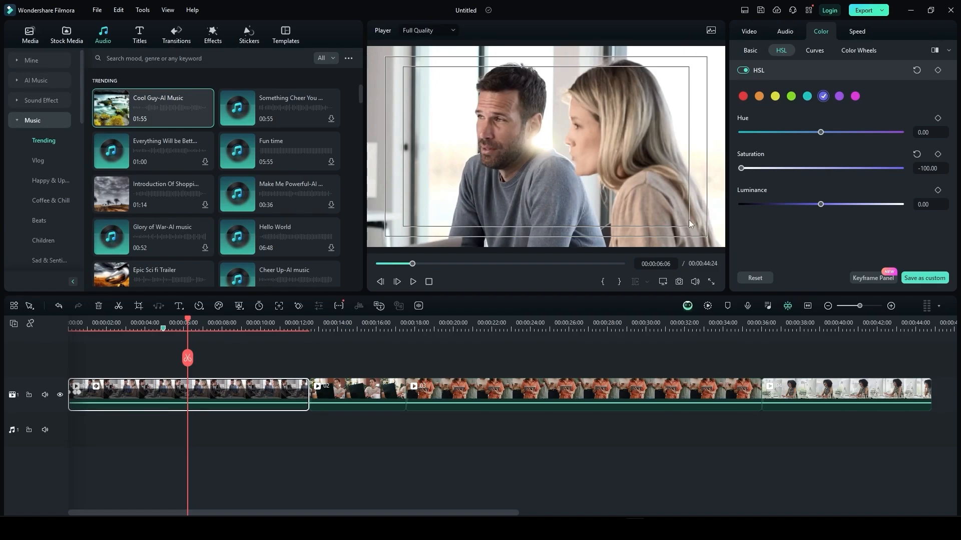
left_click_drag(821, 204, 700, 217)
Try the blue range's Hue at -71, raise its Saturation to 85, and shift Hue to 84
left_click_drag(823, 134, 764, 134)
left_click_drag(741, 169, 888, 173)
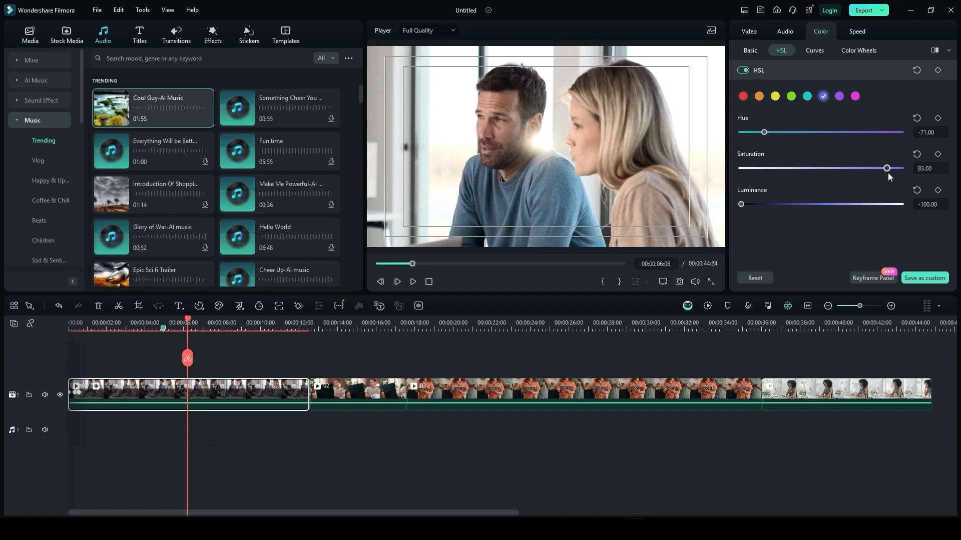
left_click_drag(764, 133, 889, 140)
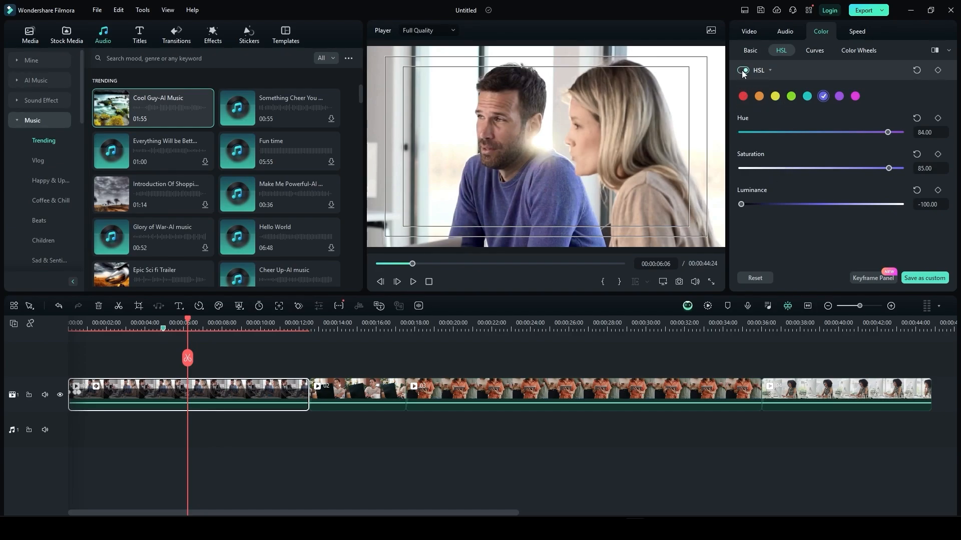
Try moving the lower and upper end points of the clip's white color curve
left_click(814, 51)
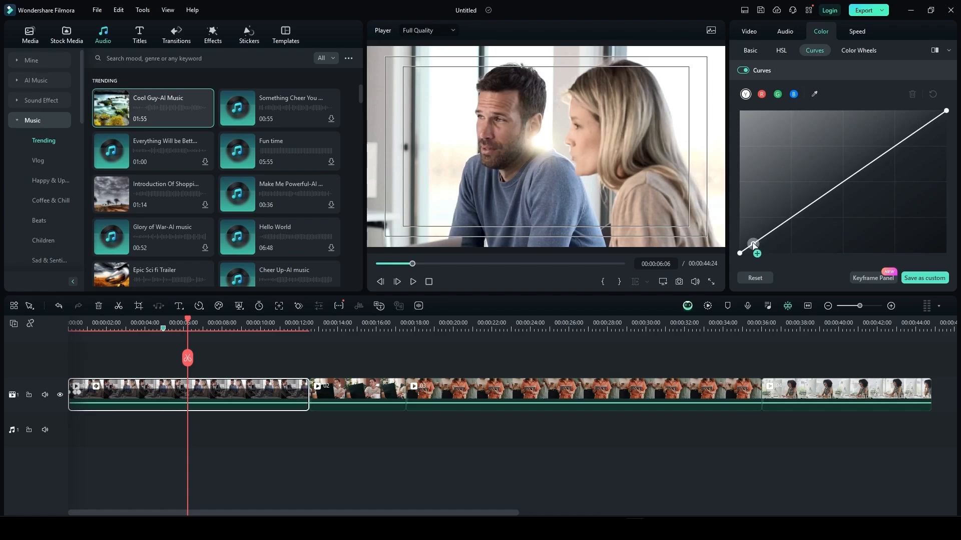
mouse_move(740, 253)
left_mouse_down()
mouse_move(745, 201)
mouse_move(750, 254)
mouse_move(740, 253)
left_mouse_up()
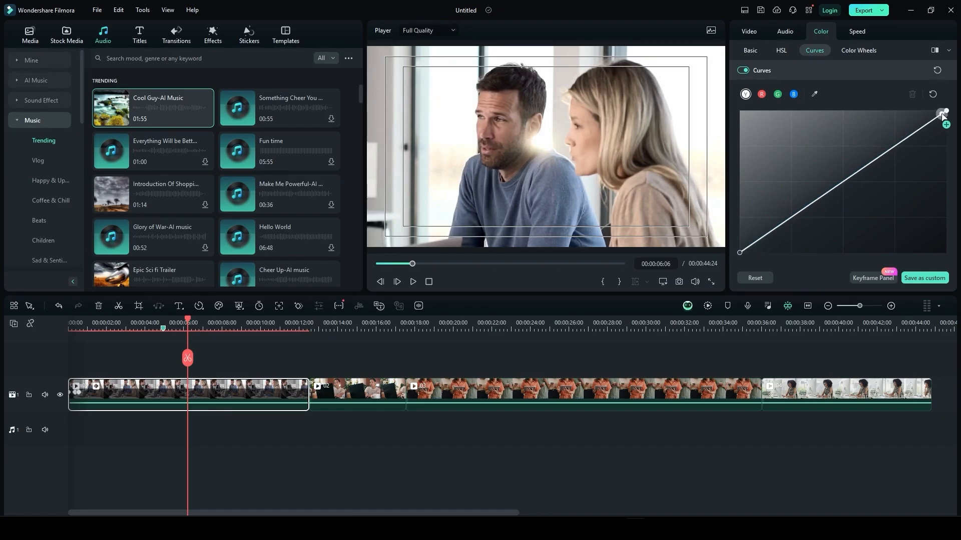
mouse_move(945, 111)
left_mouse_down()
mouse_move(749, 114)
mouse_move(952, 121)
mouse_move(938, 190)
mouse_move(947, 115)
left_mouse_up()
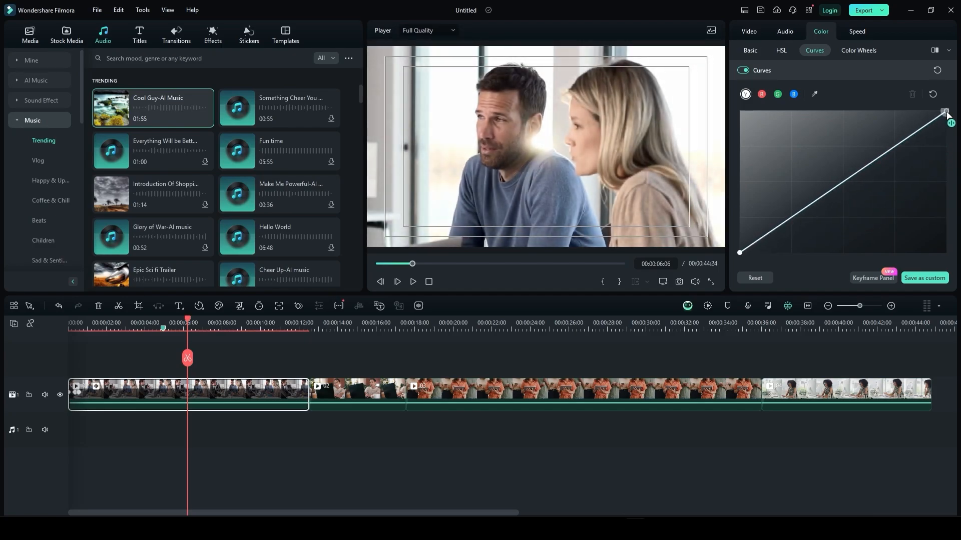
Show the clip's red channel curve and turn off the Curves adjustment
left_click(762, 94)
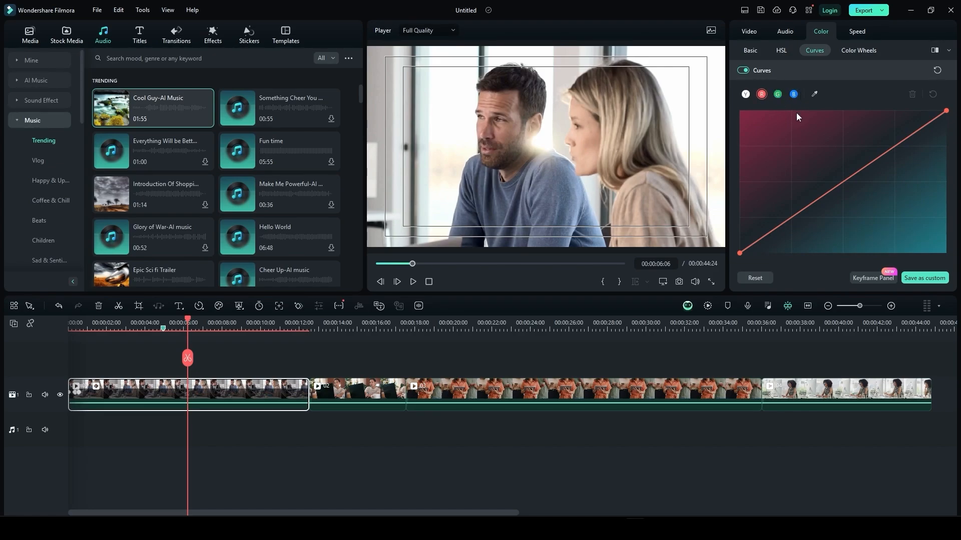
left_click(744, 70)
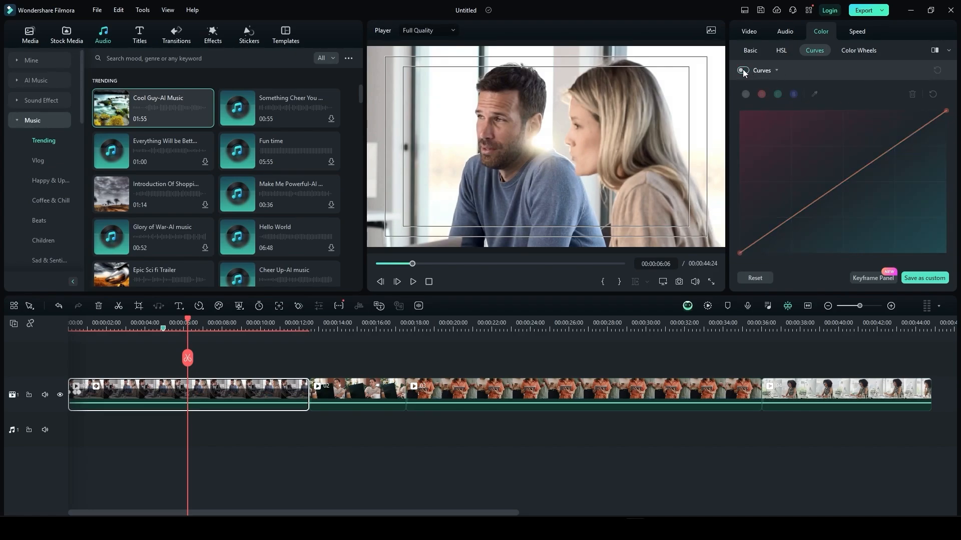
Look through the clip's Color Wheels for highlights, midtones and shadows
left_click(866, 50)
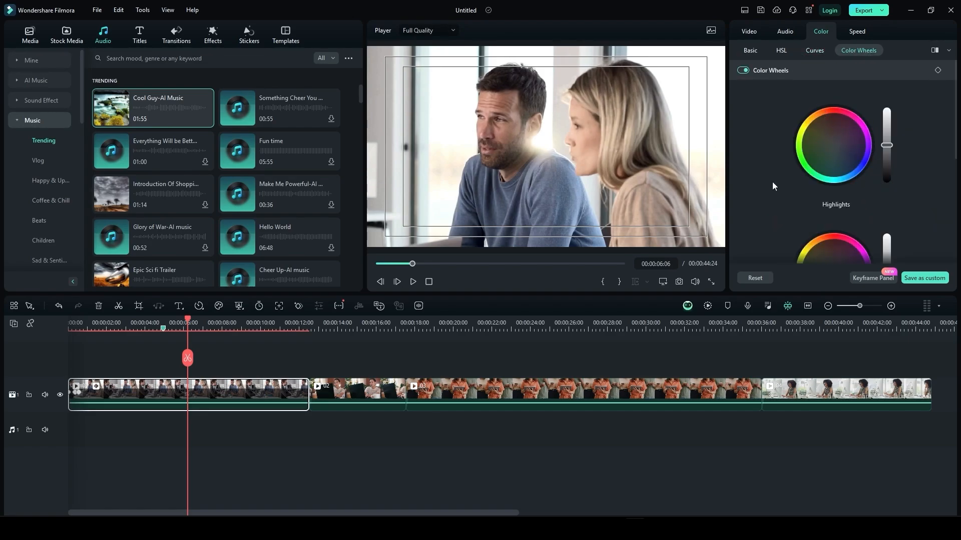
scroll(871, 218, "down", 4)
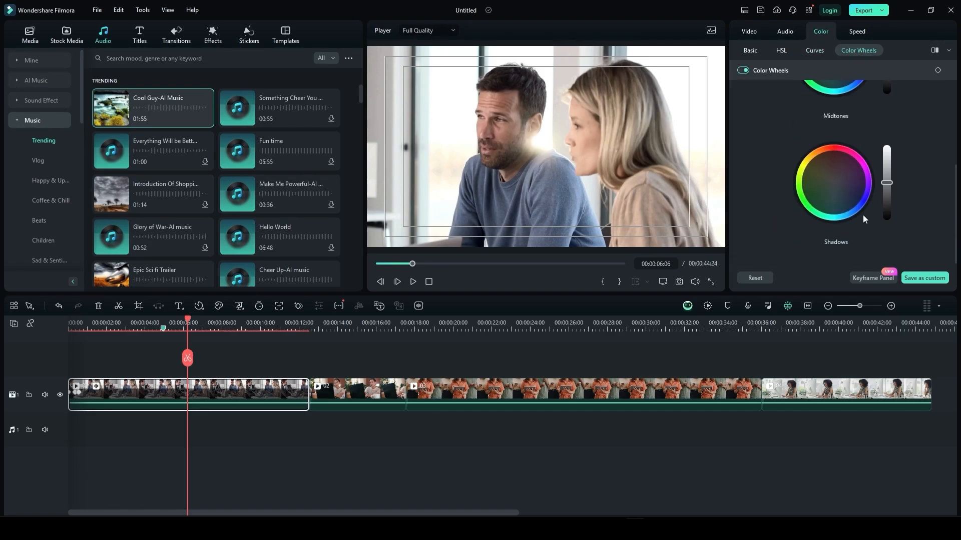
scroll(752, 175, "up", 3)
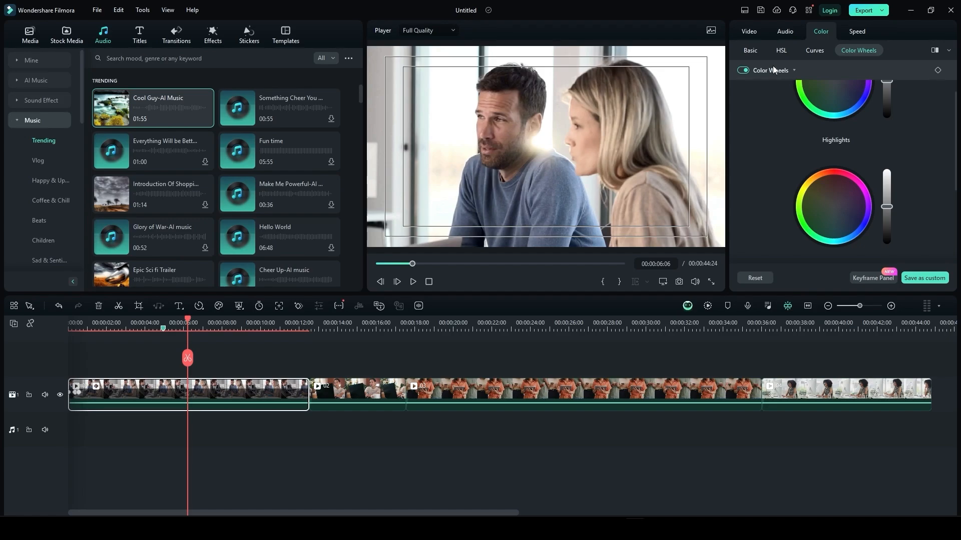
Speed up the first clip to a uniform speed of 4.07
left_click(856, 35)
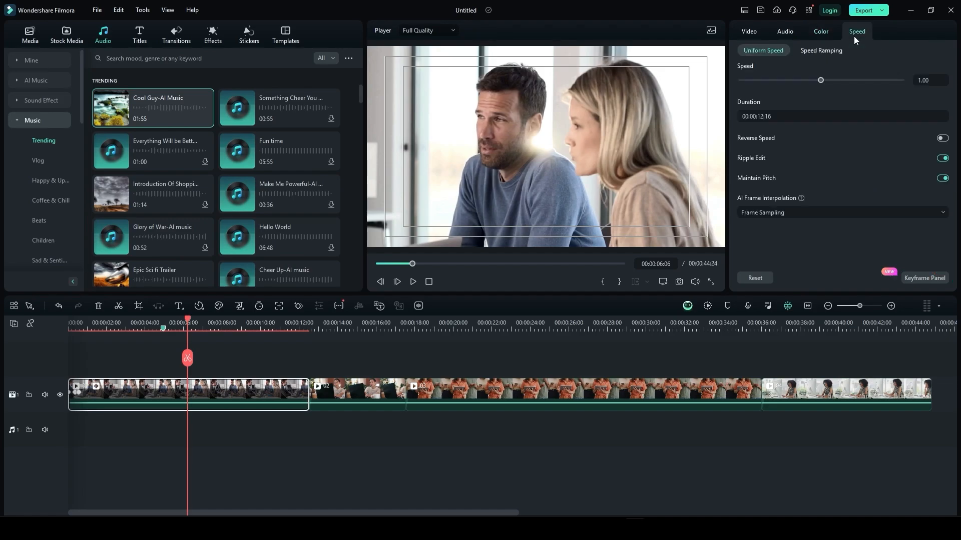
left_click(820, 81)
left_click_drag(821, 83, 846, 86)
left_click_drag(846, 85, 846, 85)
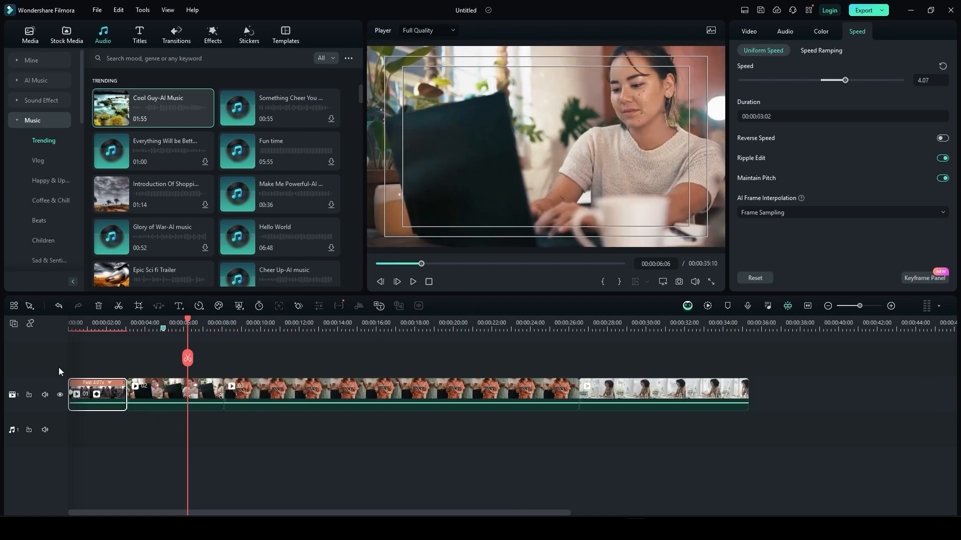
Play a short preview of the sped-up clip from the start of the timeline
left_click_drag(80, 323, 62, 328)
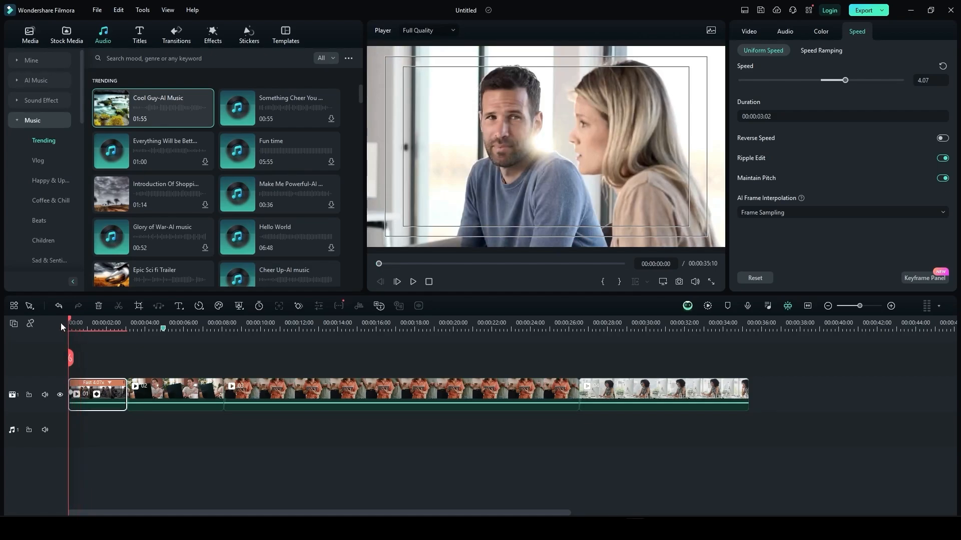
key("space")
key("space")
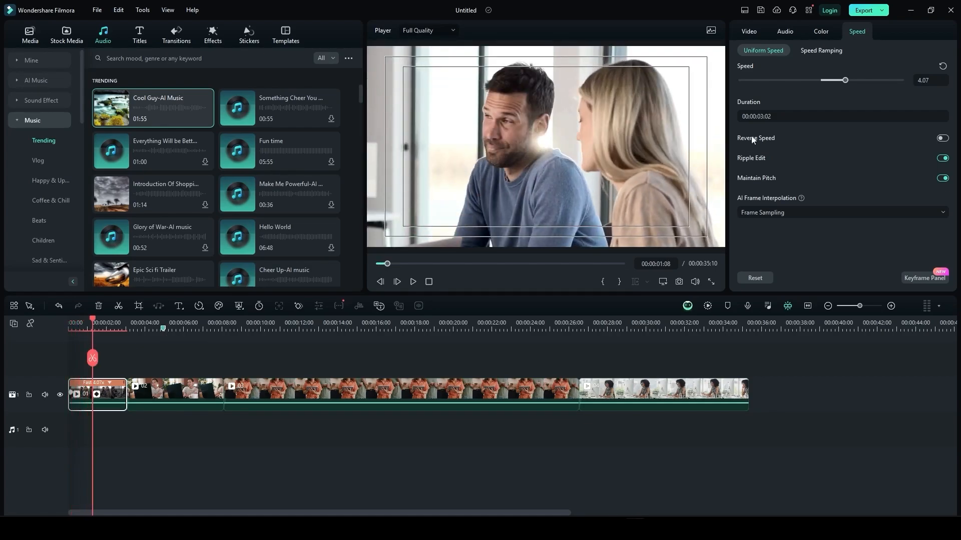
Slow the first clip to 0.66 speed, preview it, and reset the speed to 1.00
left_click_drag(845, 81, 813, 85)
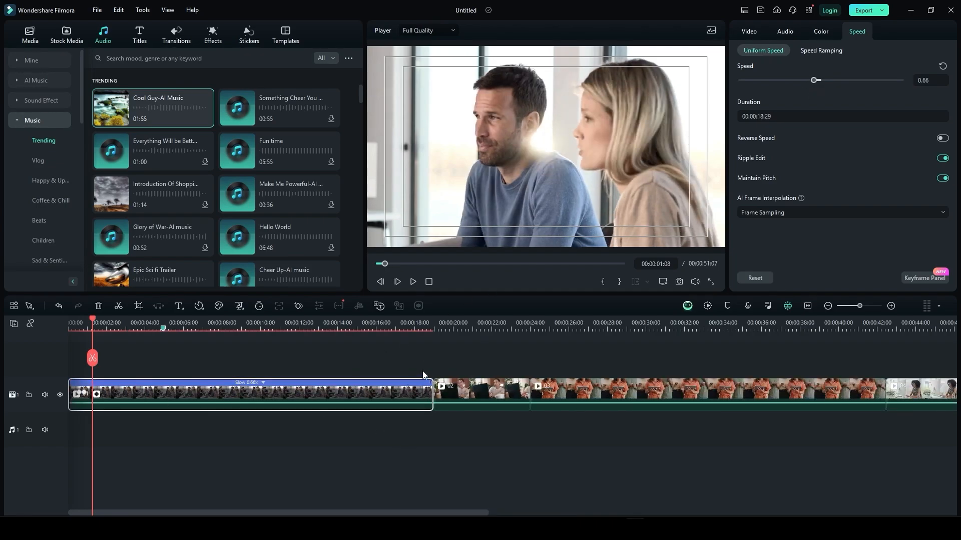
key("space")
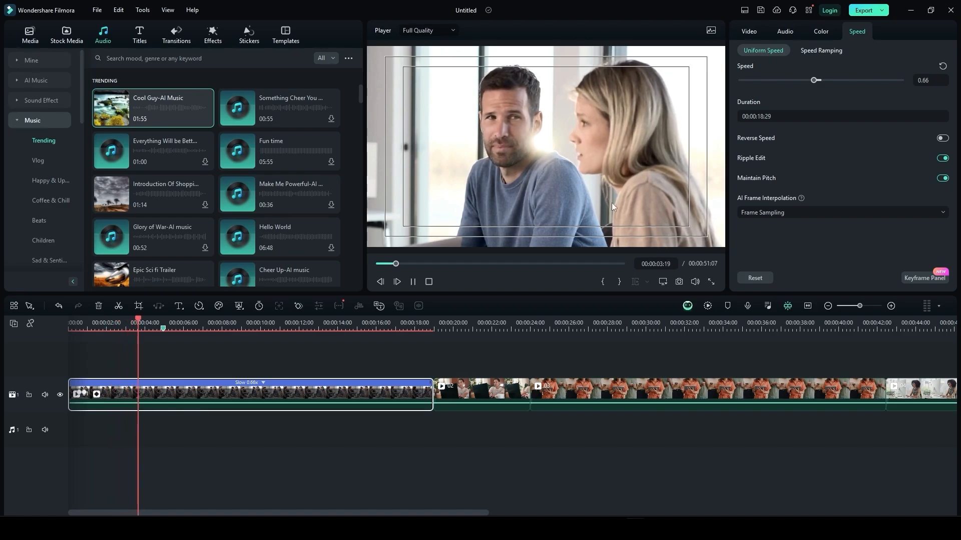
left_click(942, 65)
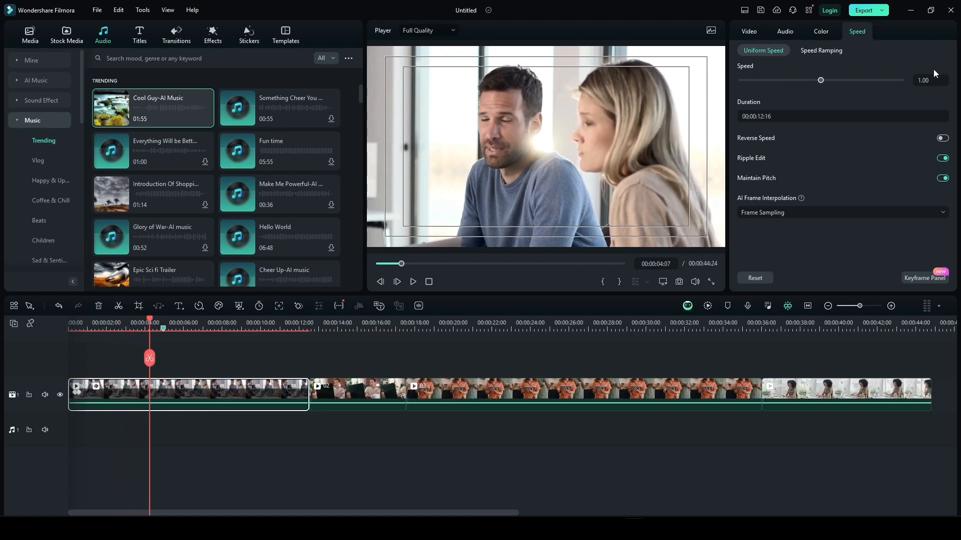
Shorten the first clip by setting its uniform-speed duration to 00:00:08:16
left_click(759, 115)
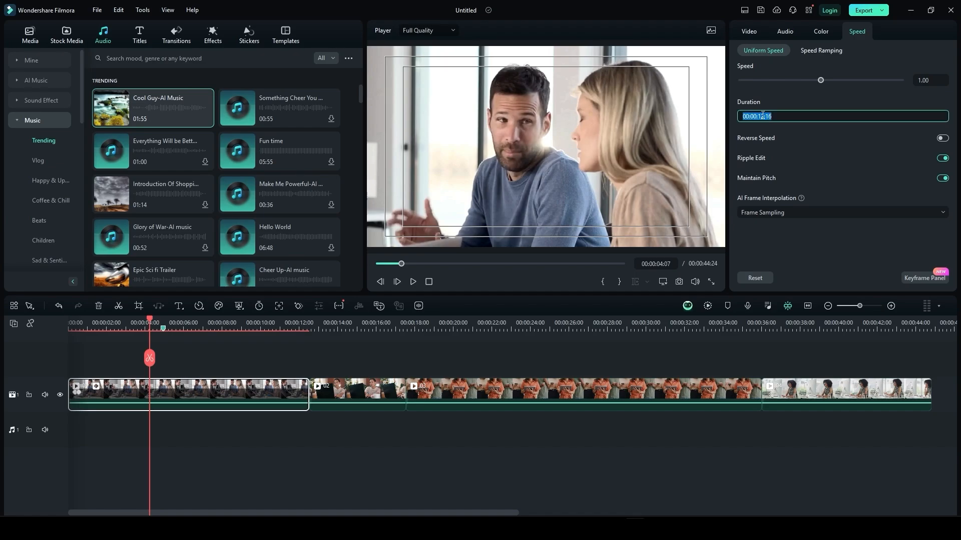
left_click(760, 116)
left_click_drag(759, 116, 764, 117)
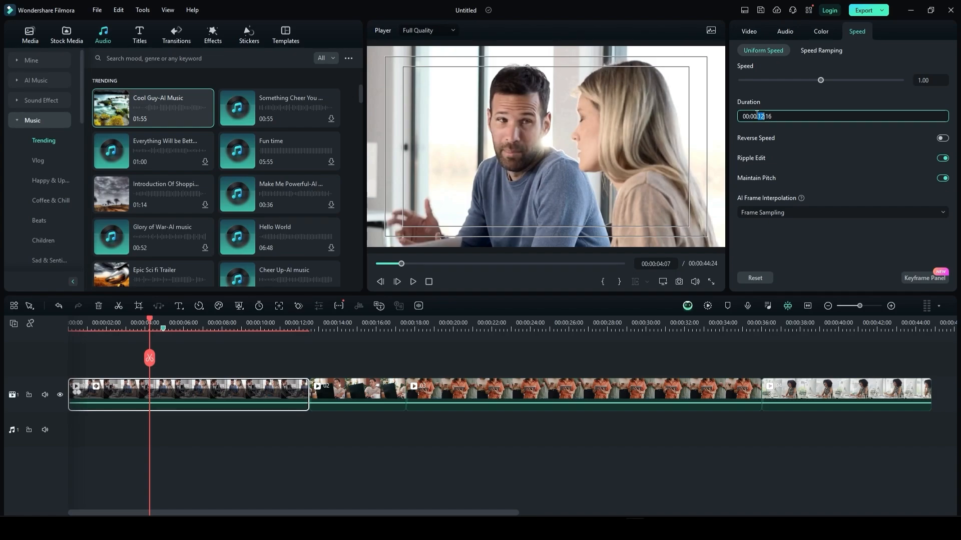
type("8")
key("Return")
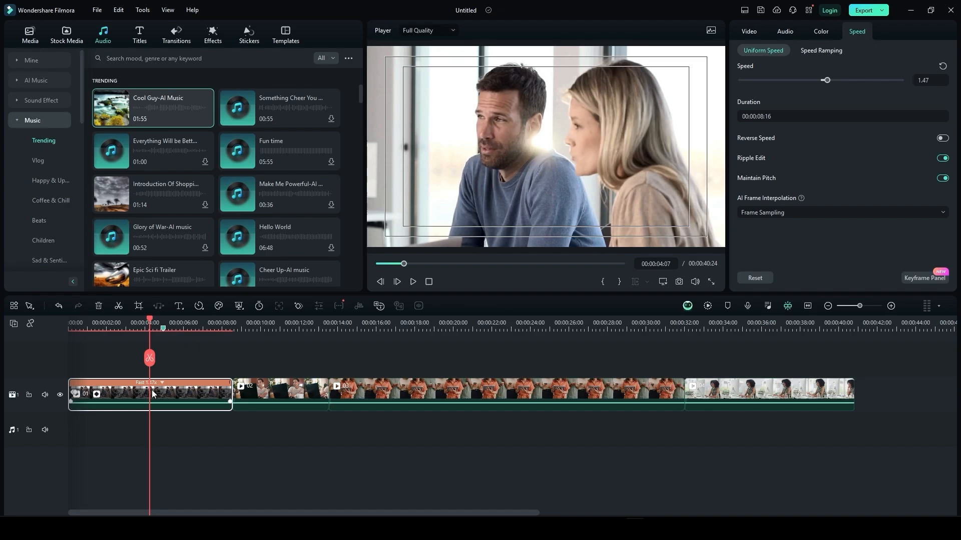
left_click_drag(150, 324, 143, 325)
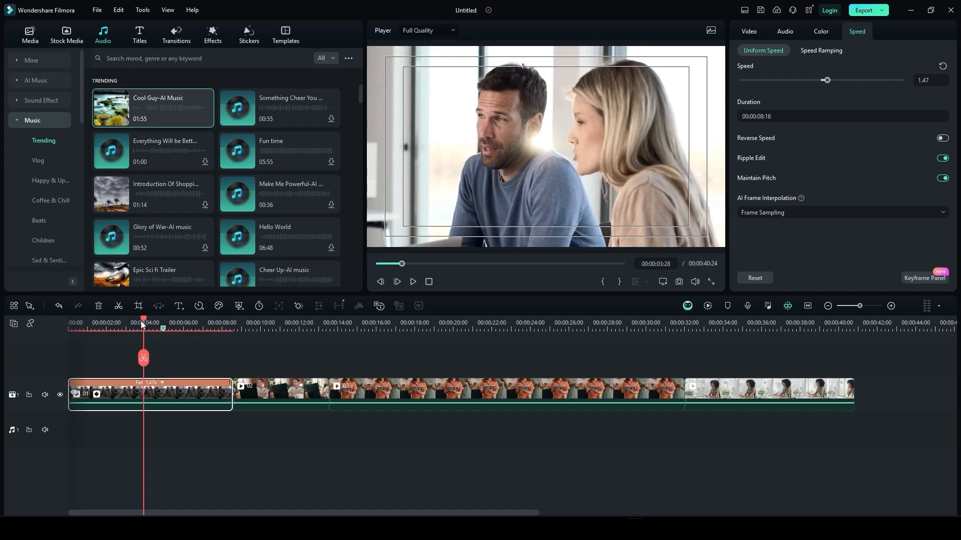
Lengthen the first clip's duration to 00:00:20:16, and reset its speed to 1.00
left_click(762, 116)
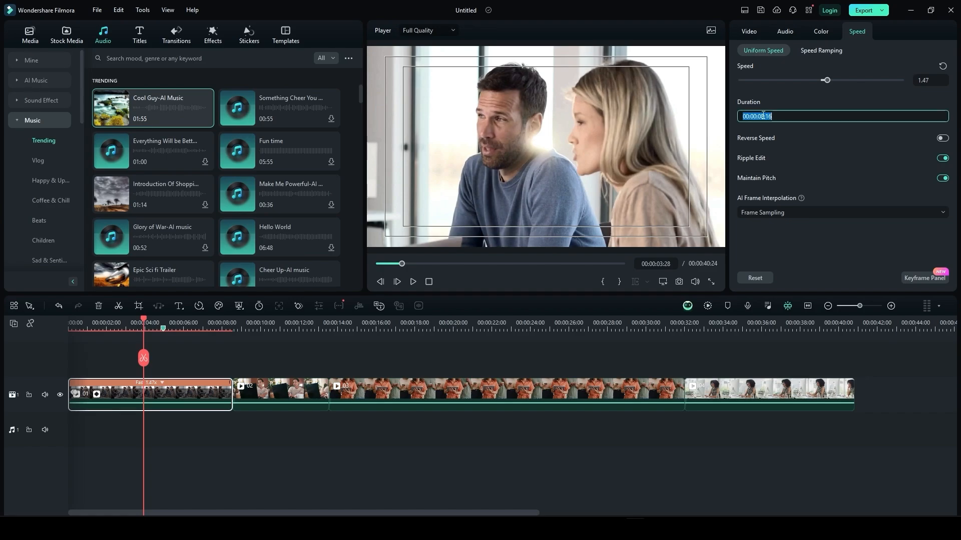
left_click(762, 116)
key("BackSpace")
key("BackSpace")
type("20")
key("Return")
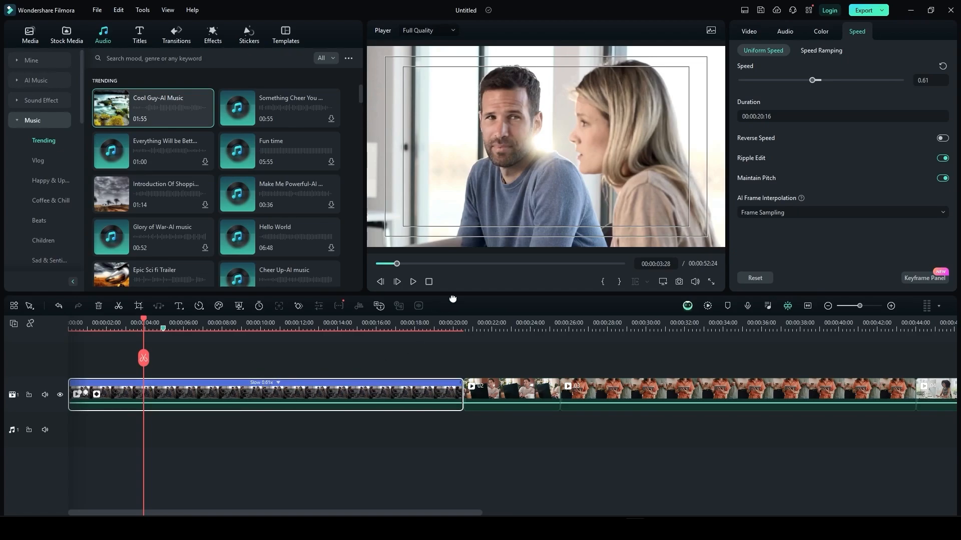
left_click(942, 66)
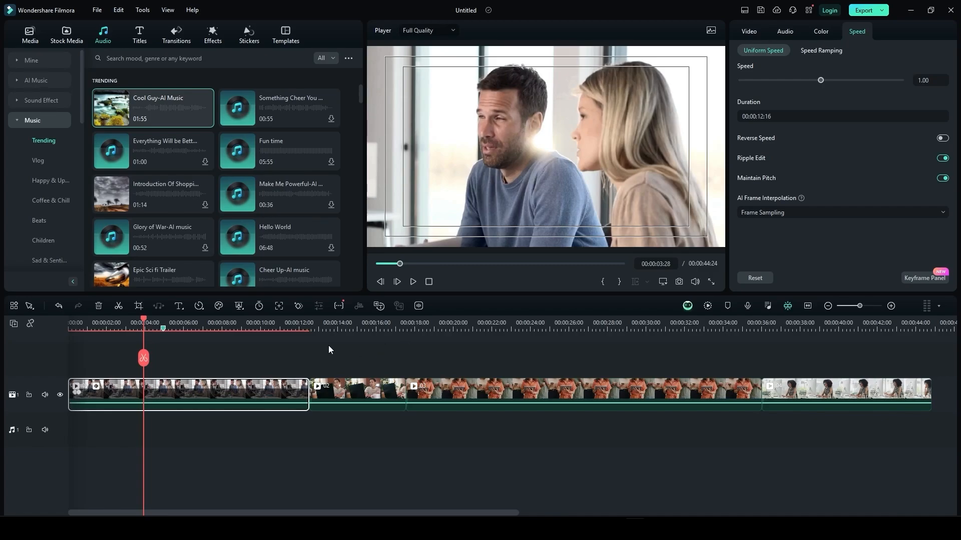
Scrub along the timeline to the last clip and turn on Reverse Speed for it
left_click(304, 325)
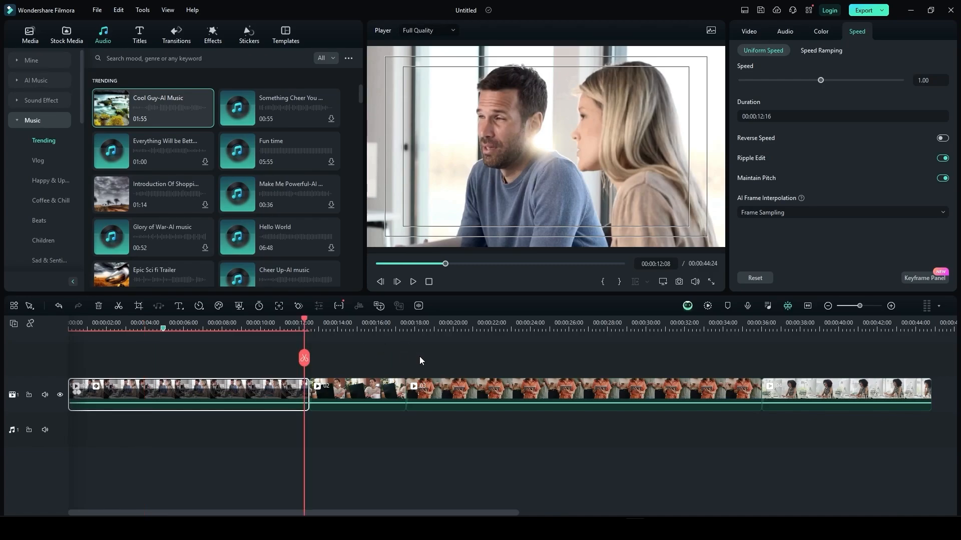
left_click(438, 323)
left_click_drag(438, 320, 860, 358)
mouse_move(879, 358)
left_mouse_down()
mouse_move(771, 362)
mouse_move(879, 350)
left_mouse_up()
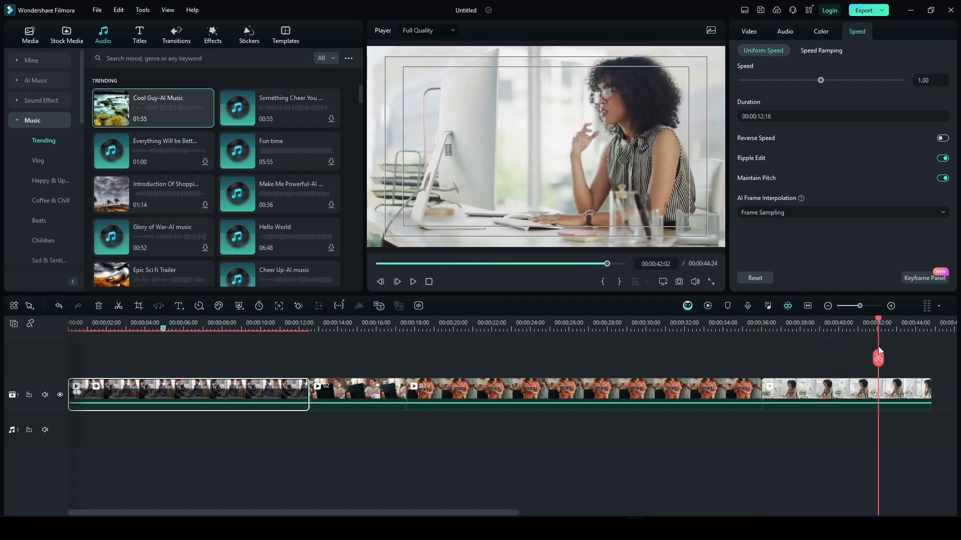
left_click(852, 389)
left_click(945, 139)
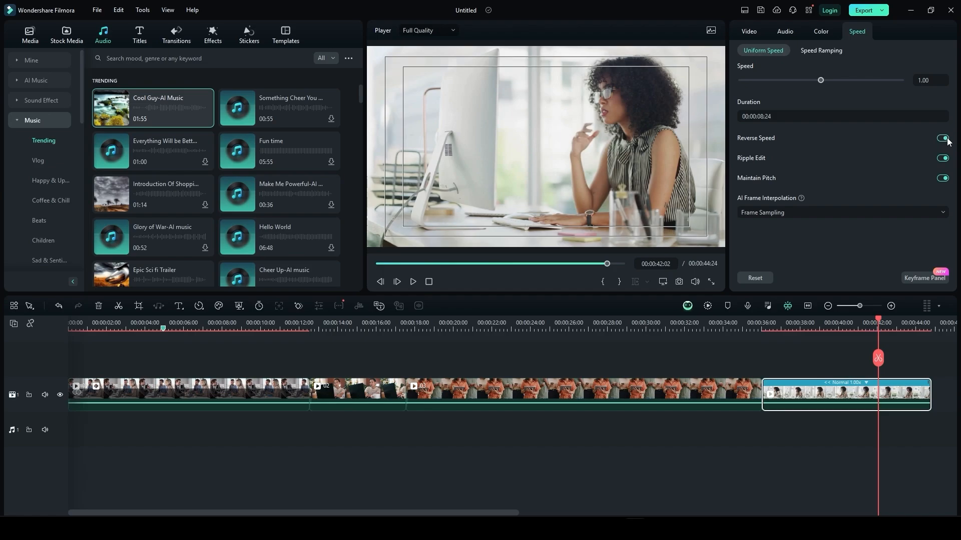
Preview the reversed last clip from near its start, and turn Reverse Speed off again
left_click(769, 324)
left_click_drag(768, 324, 767, 324)
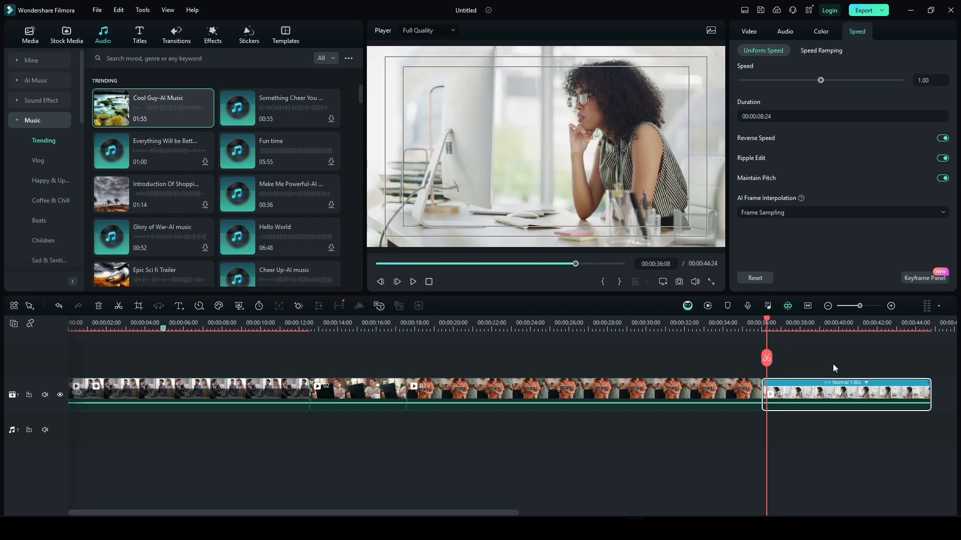
key("space")
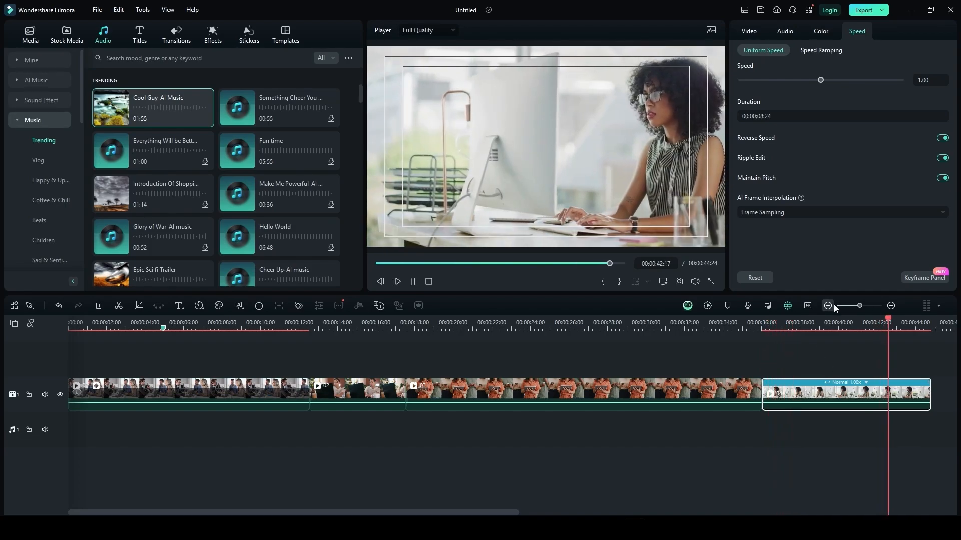
left_click(943, 139)
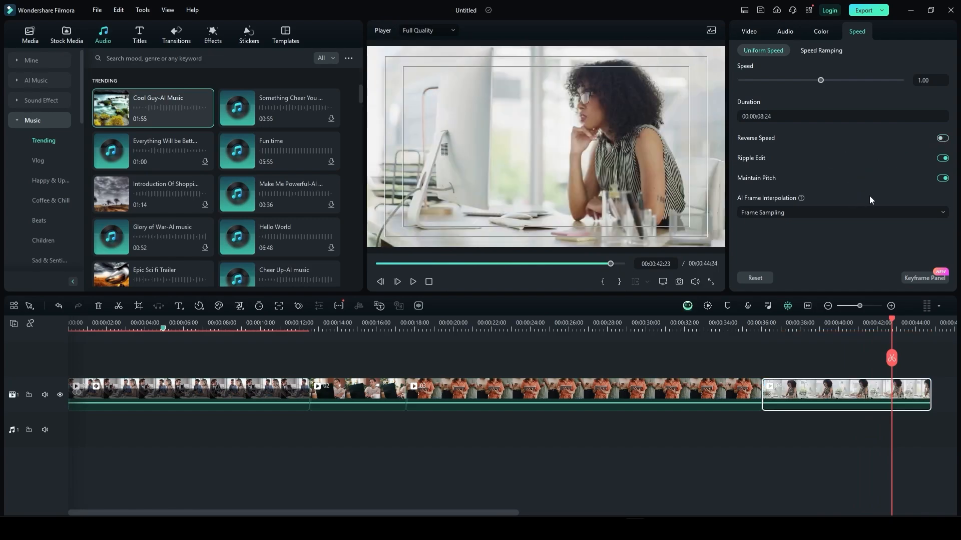
Look through the AI Frame Interpolation options for the last clip, leaving Frame Sampling selected
left_click(860, 215)
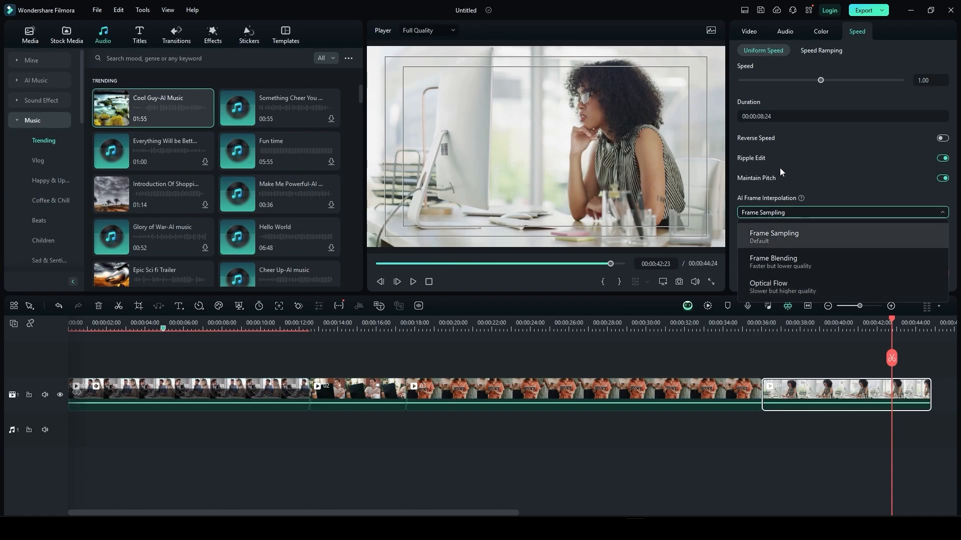
left_click(779, 215)
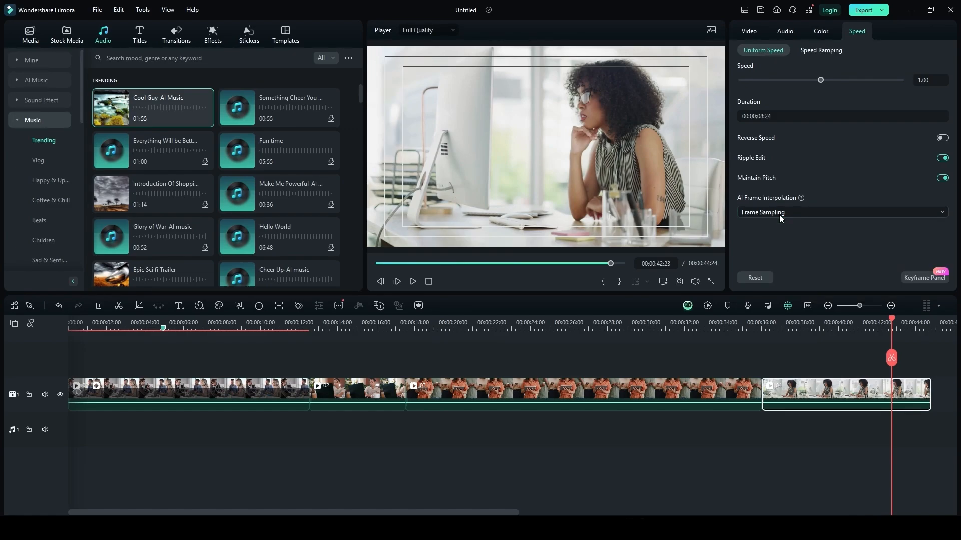
left_click(807, 210)
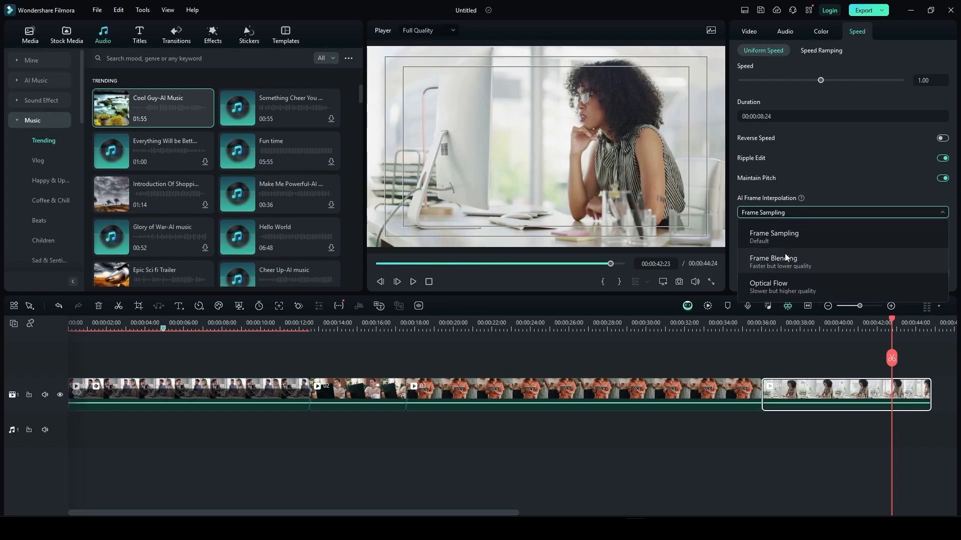
left_click(821, 214)
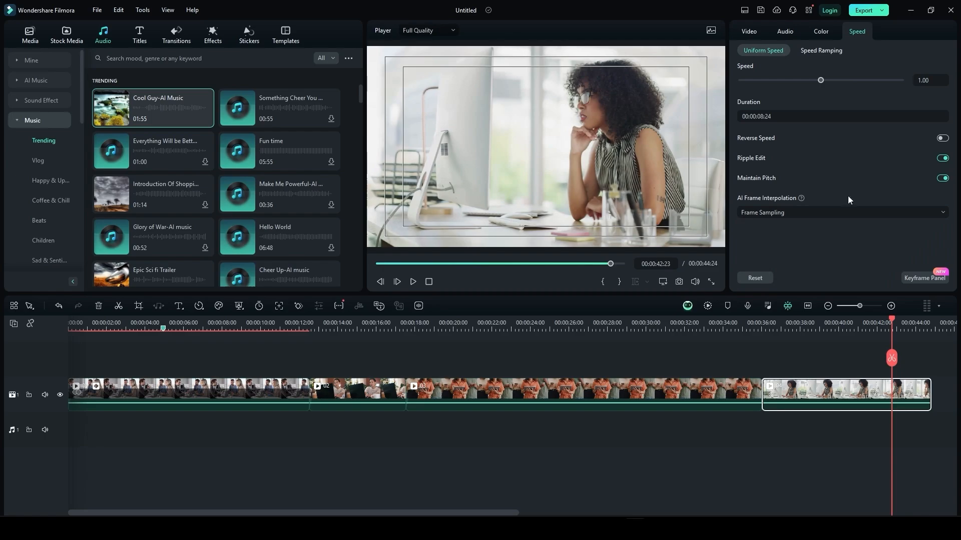
Show the Speed Ramping presets for the last clip and compare them with the Uniform Speed settings
left_click(830, 52)
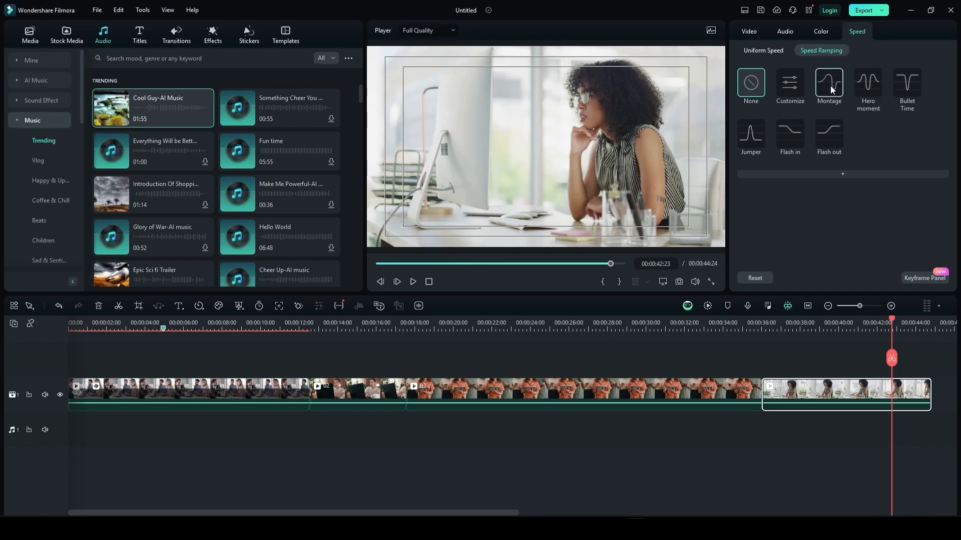
left_click(779, 53)
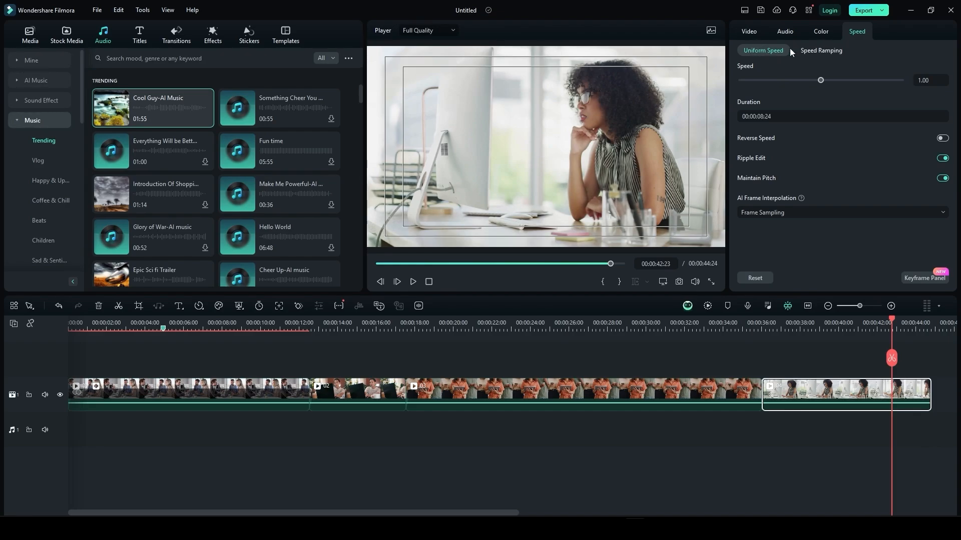
left_click(806, 52)
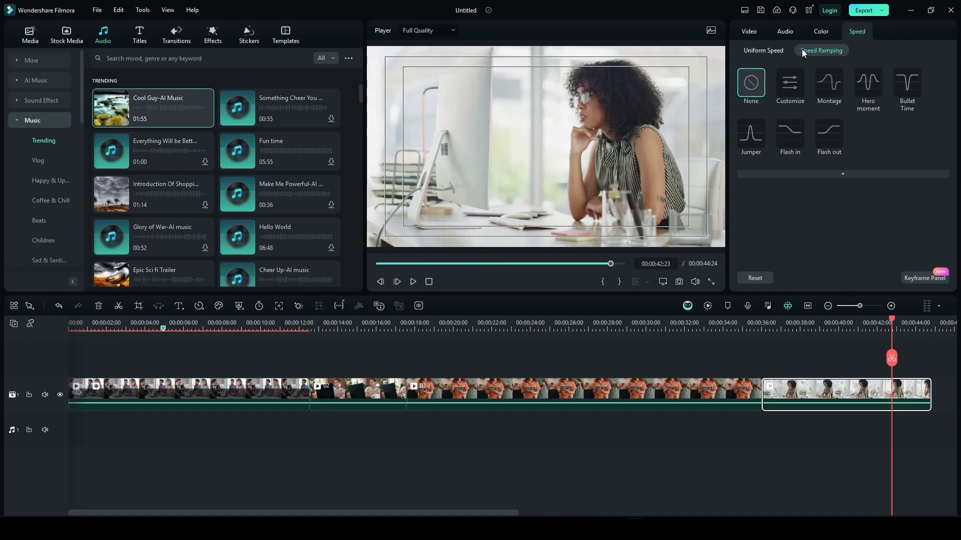
Apply the Montage speed ramping preset to the last clip and play the clip from its start
left_click(833, 88)
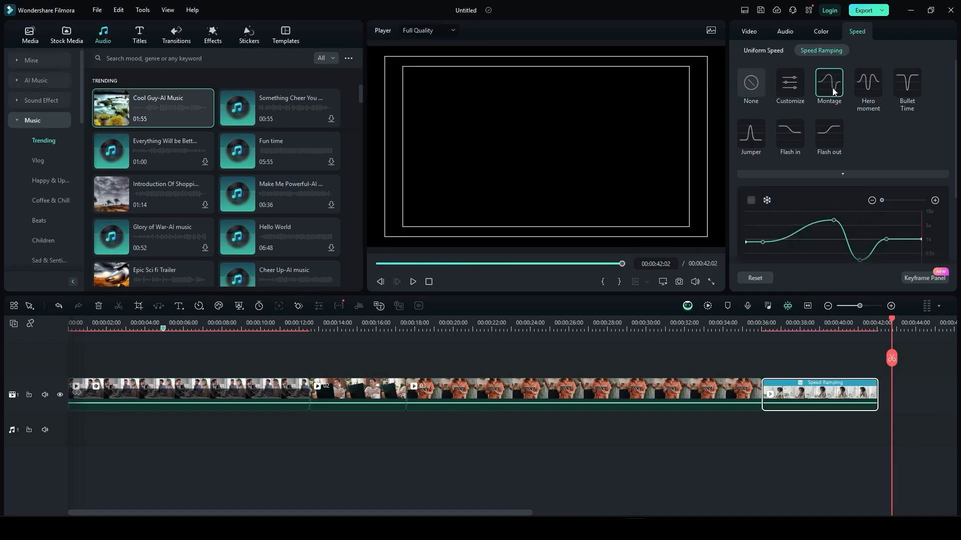
scroll(800, 225, "down", 2)
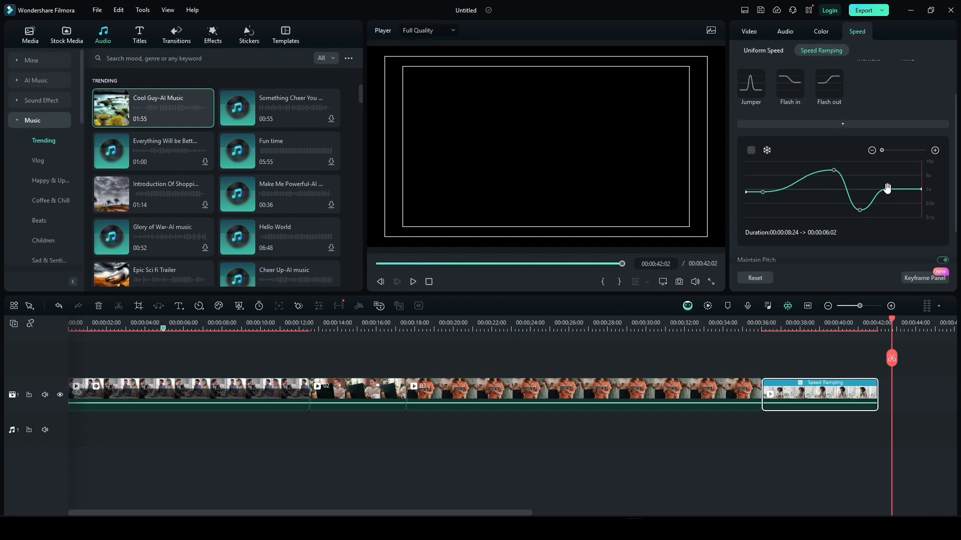
left_click(767, 325)
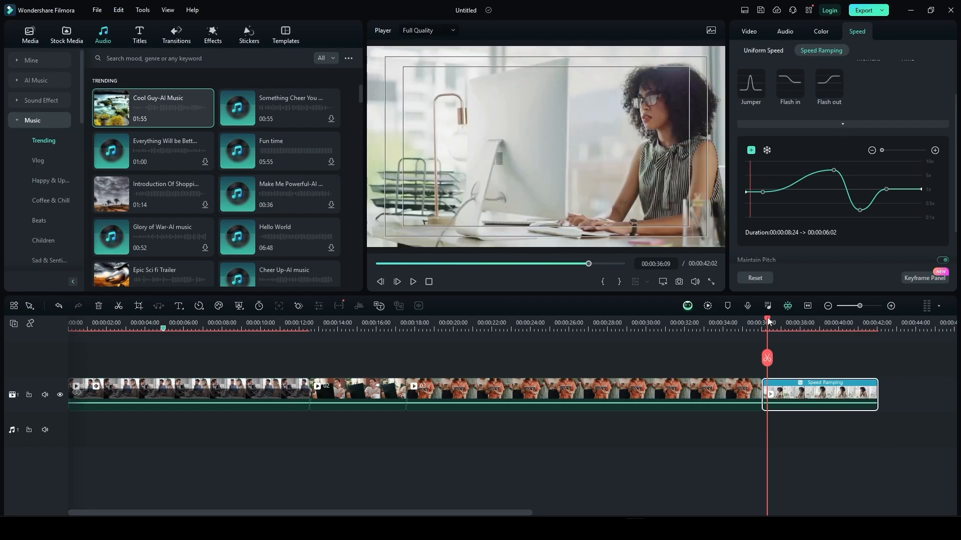
left_click_drag(767, 325, 764, 321)
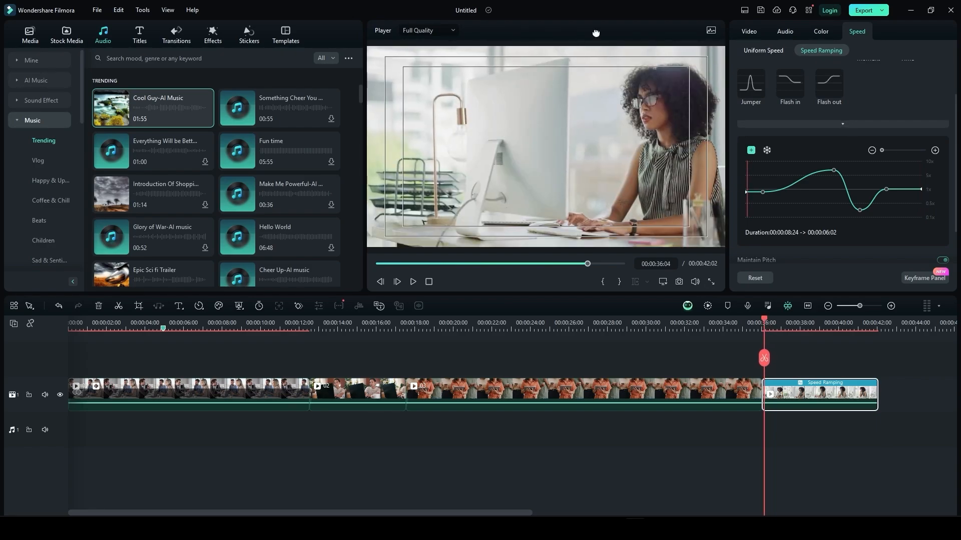
left_click(413, 282)
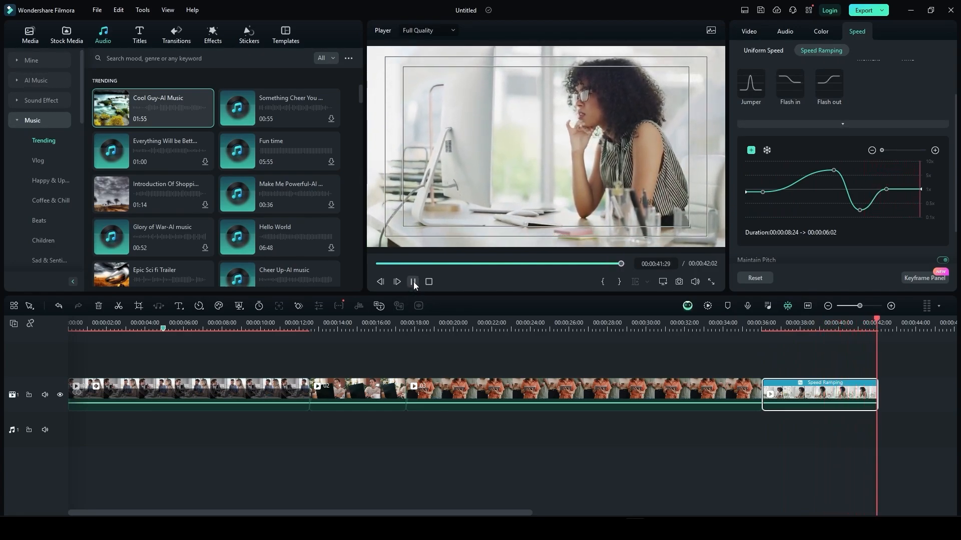
Review the Montage speed curve and reset the last clip's speed ramping to None
scroll(866, 74, "up", 2)
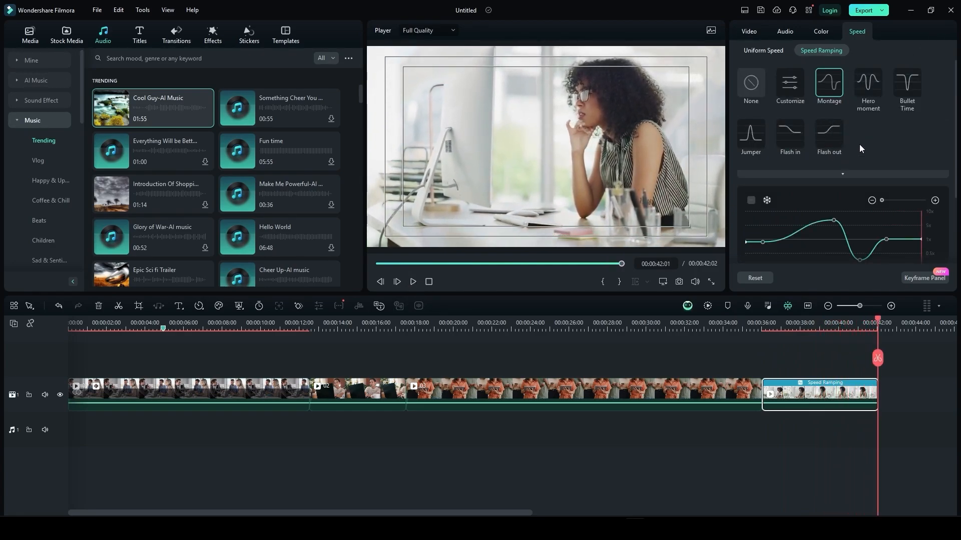
scroll(860, 144, "down", 3)
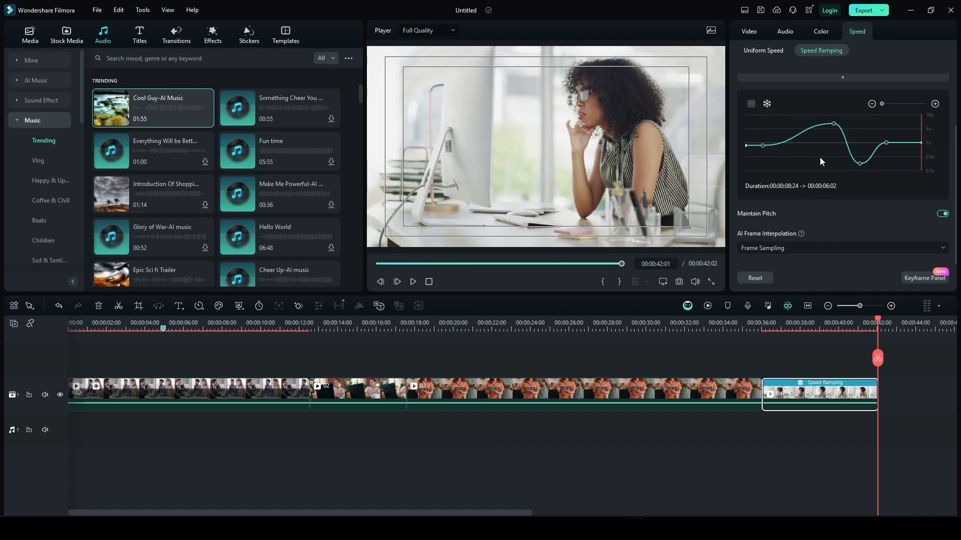
scroll(793, 95, "up", 2)
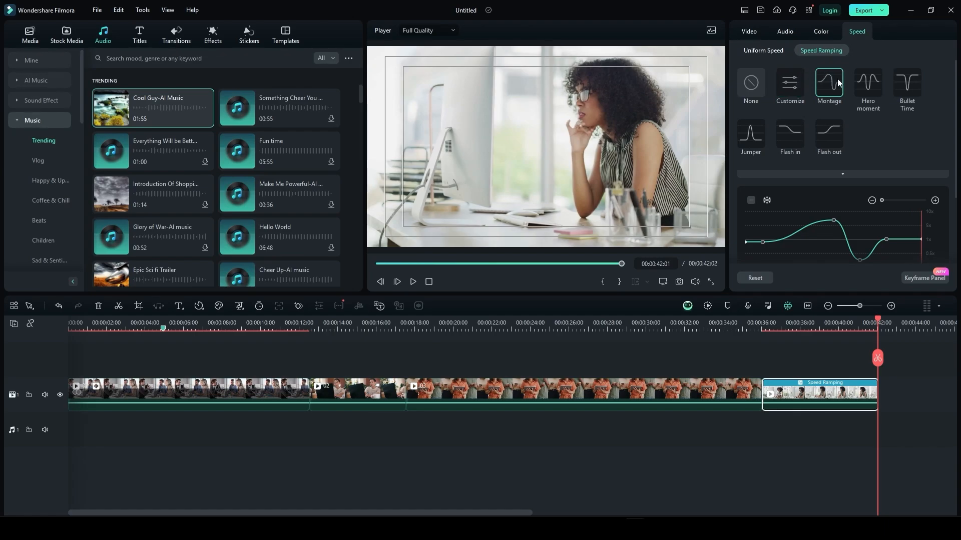
left_click(755, 89)
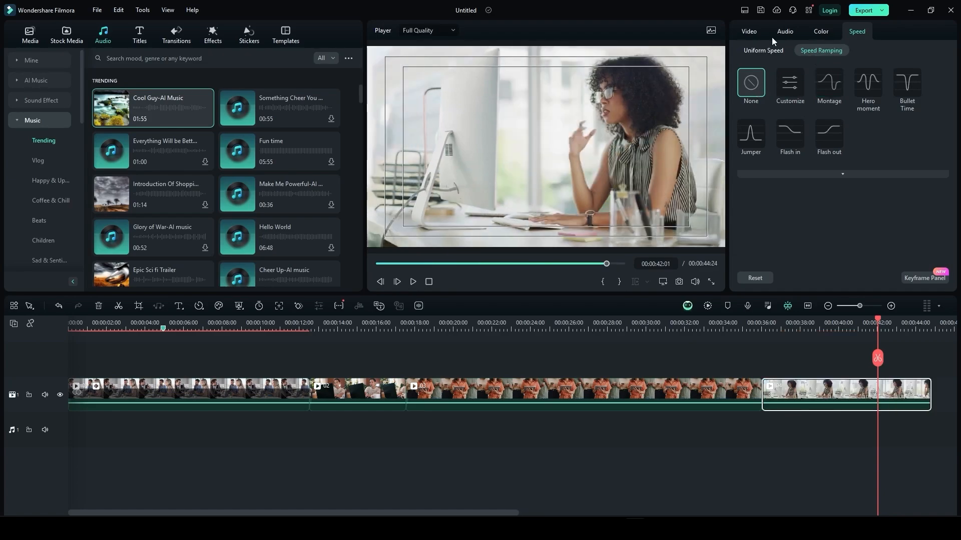
Show the last clip's basic video properties and move the playhead to about 00:00:40:15
left_click(752, 35)
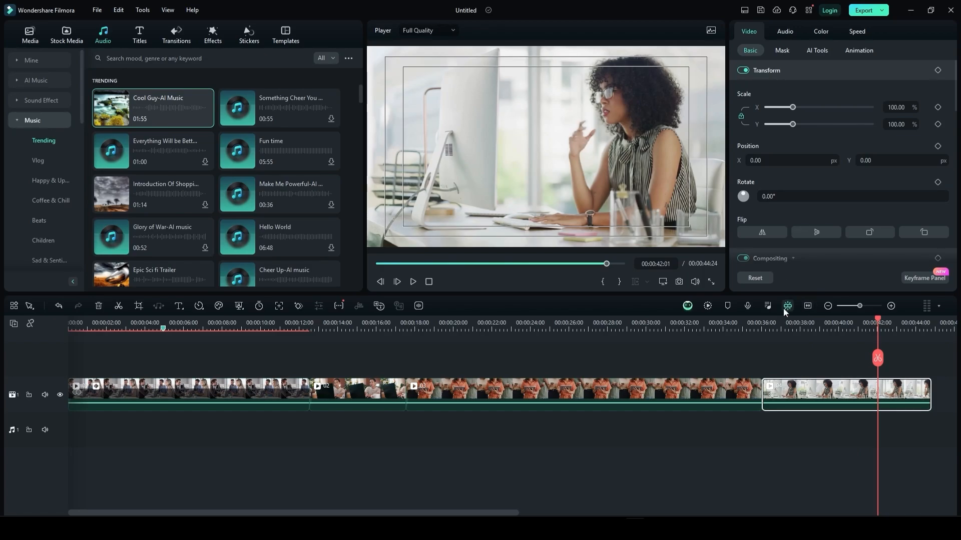
left_click(841, 323)
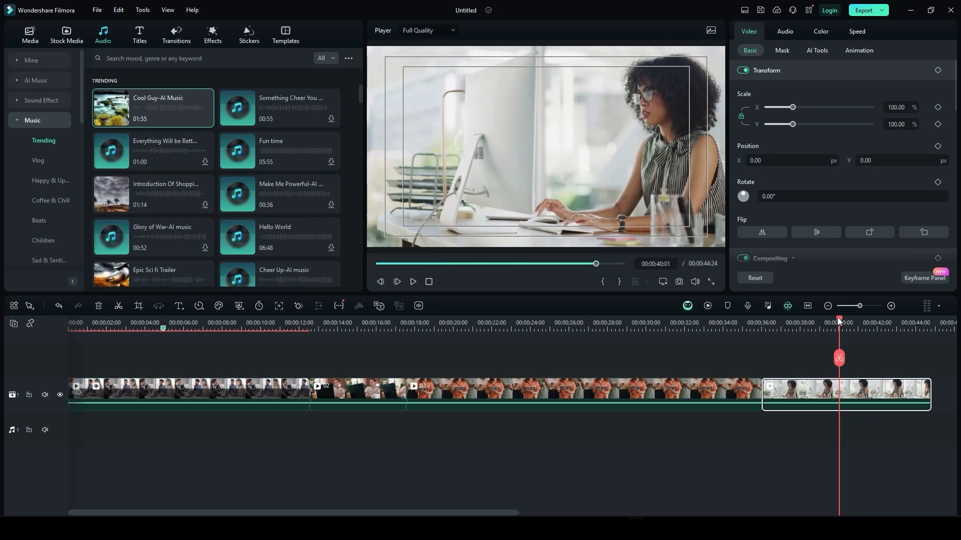
left_click_drag(841, 345, 849, 413)
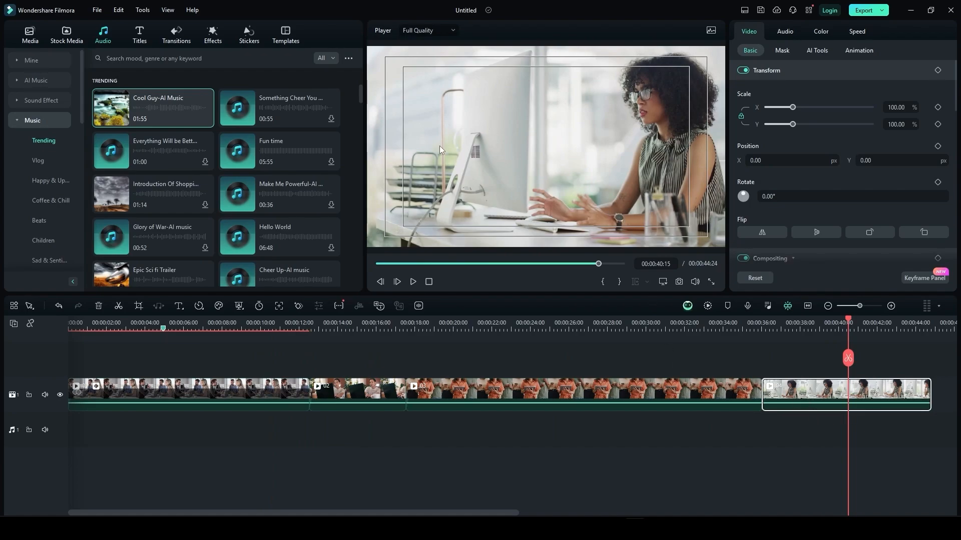
Search the stock media library for "Nature"
left_click(67, 36)
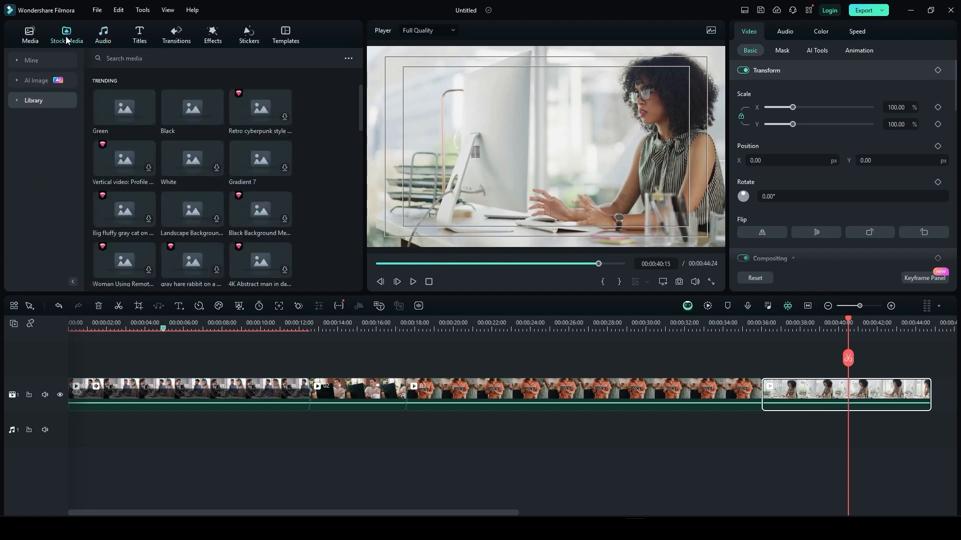
left_click(140, 59)
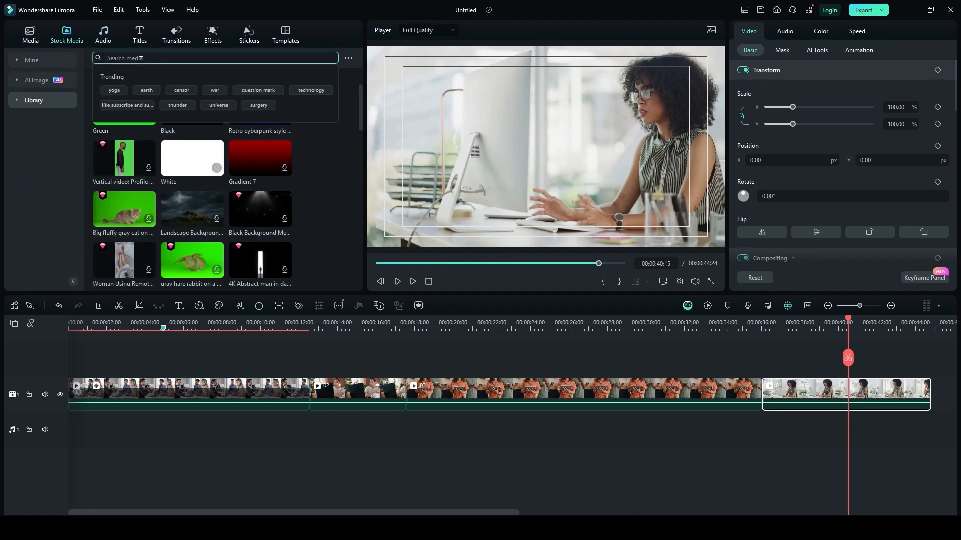
type("Nature")
key("Return")
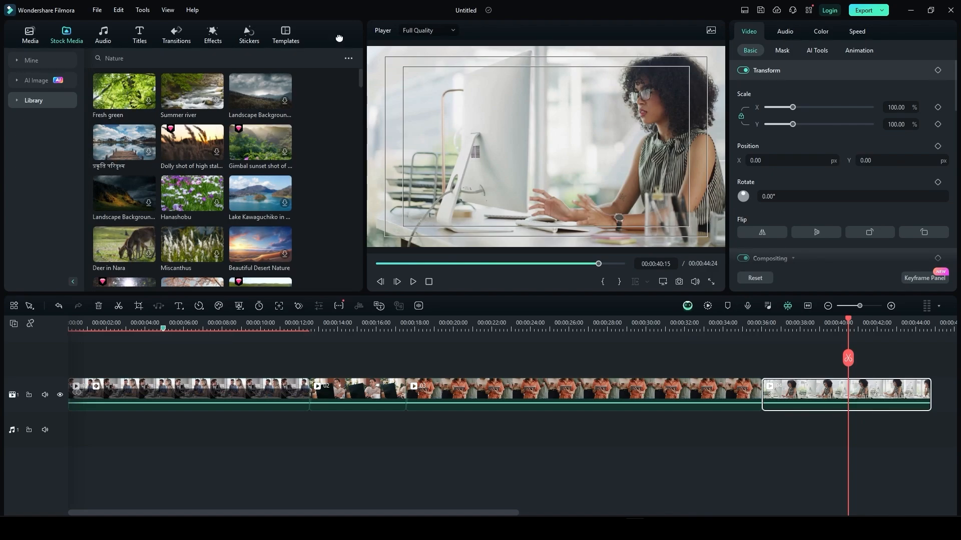
Display the stock media results in Large Thumbnail View
left_click(349, 59)
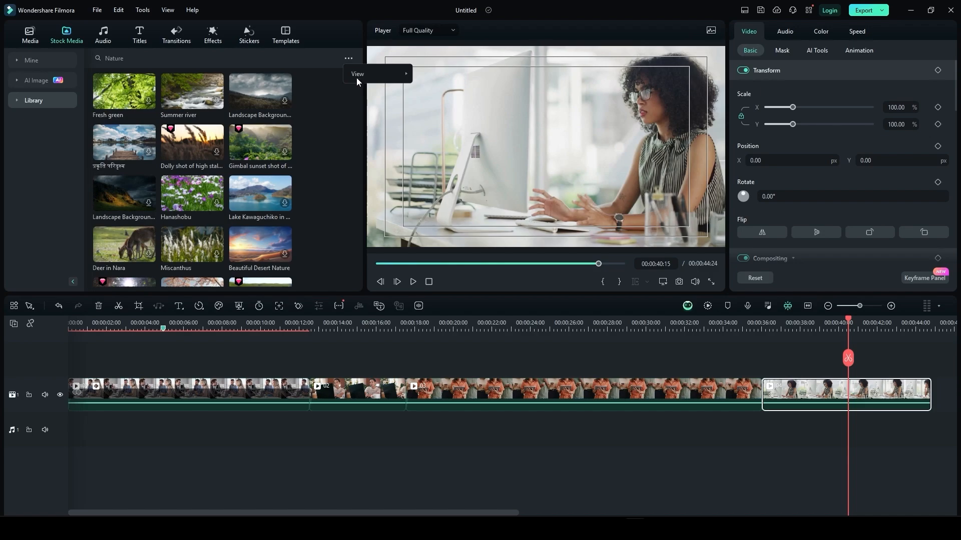
mouse_move(391, 74)
left_click(438, 76)
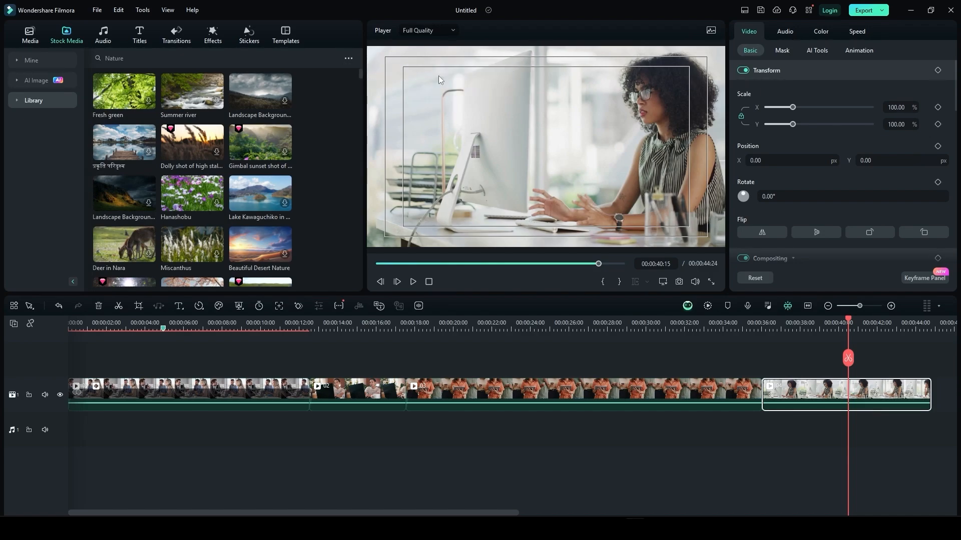
left_click(349, 58)
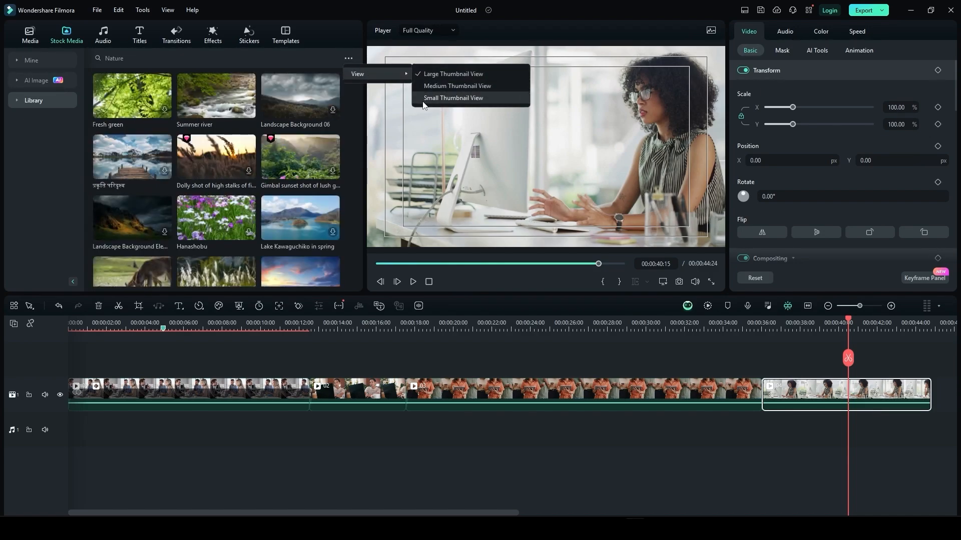
left_click(355, 56)
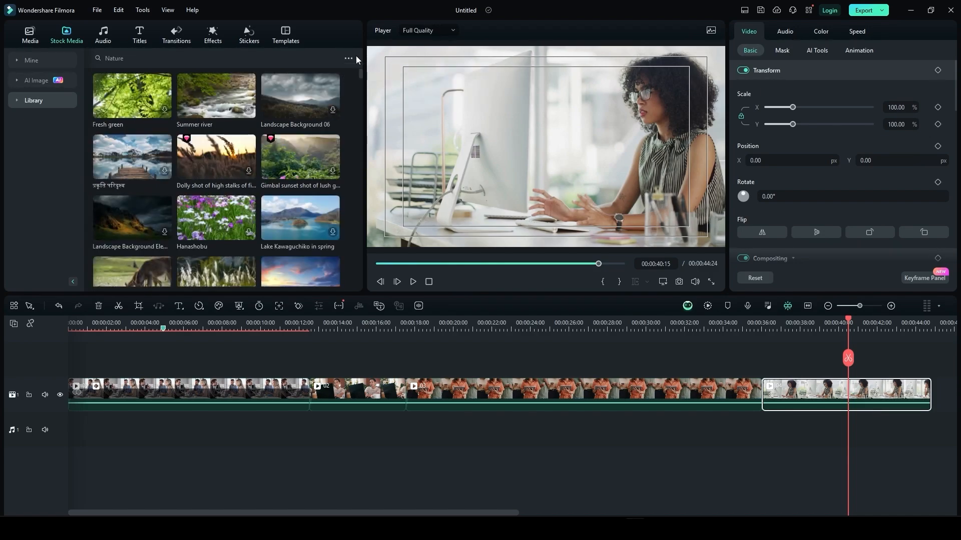
Download the Landscape Background 06 stock clip and place it on the video track directly after the last clip
left_click(333, 109)
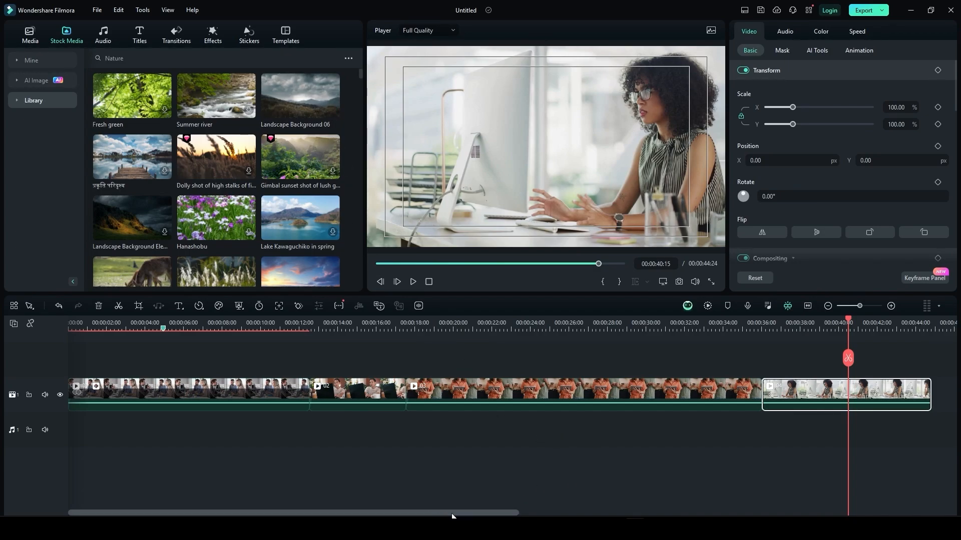
left_click_drag(452, 515, 723, 515)
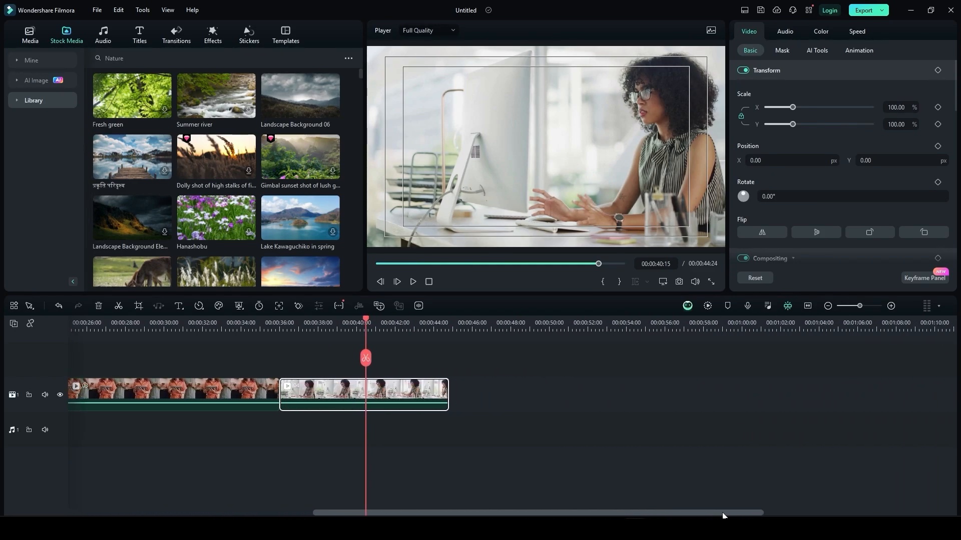
left_click(446, 323)
left_click(447, 321)
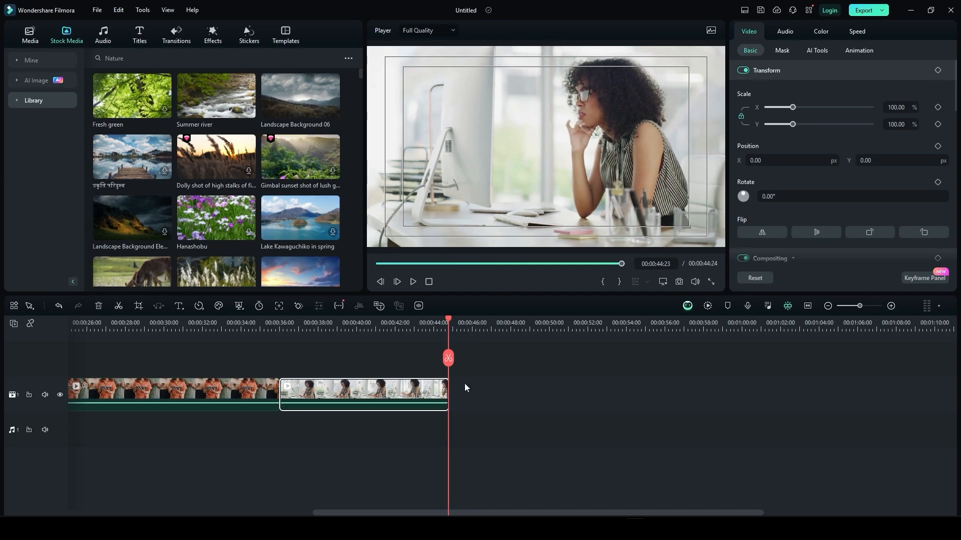
mouse_move(305, 109)
left_click_drag(303, 109, 453, 403)
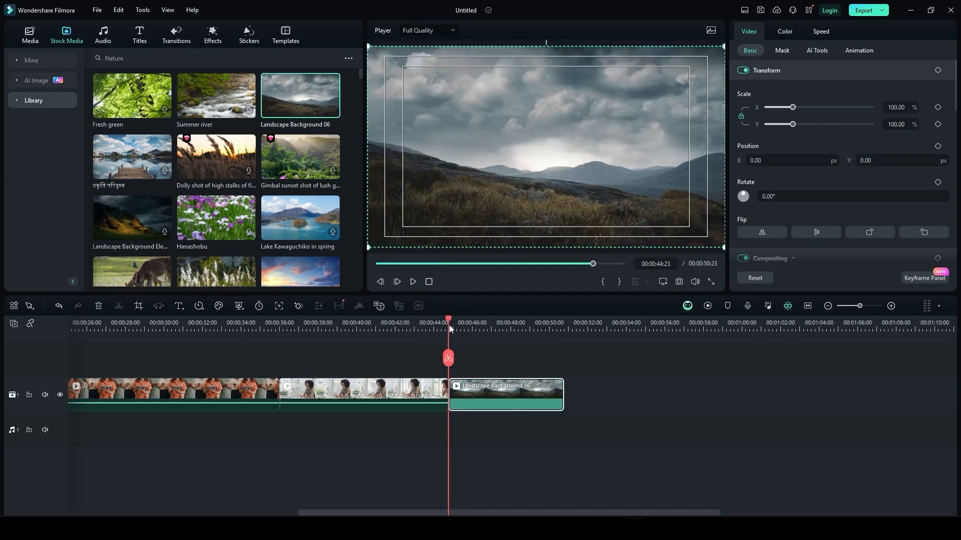
Scrub from the end of the office clip into the landscape clip to preview the added footage
mouse_move(449, 326)
left_mouse_down()
mouse_move(437, 322)
mouse_move(446, 322)
left_mouse_up()
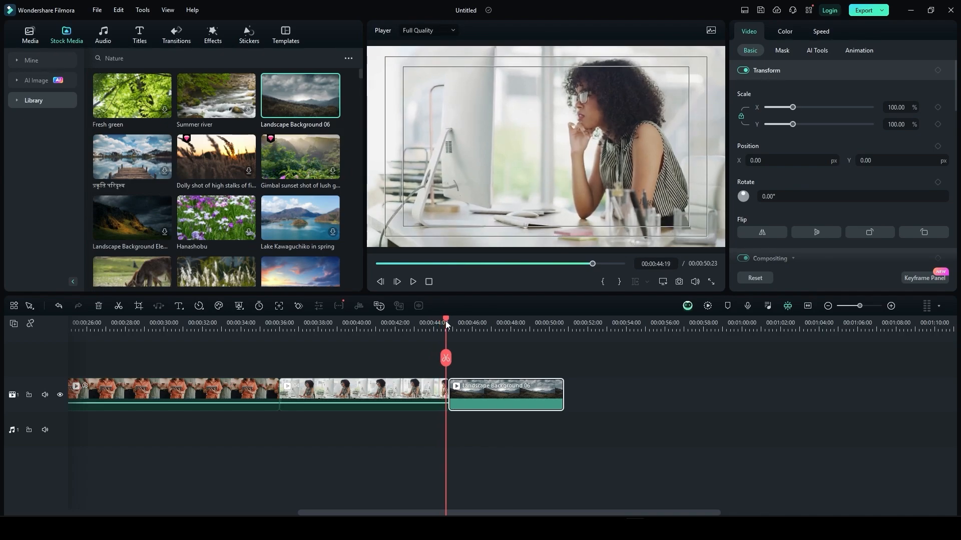
mouse_move(315, 95)
left_click_drag(446, 323, 525, 325)
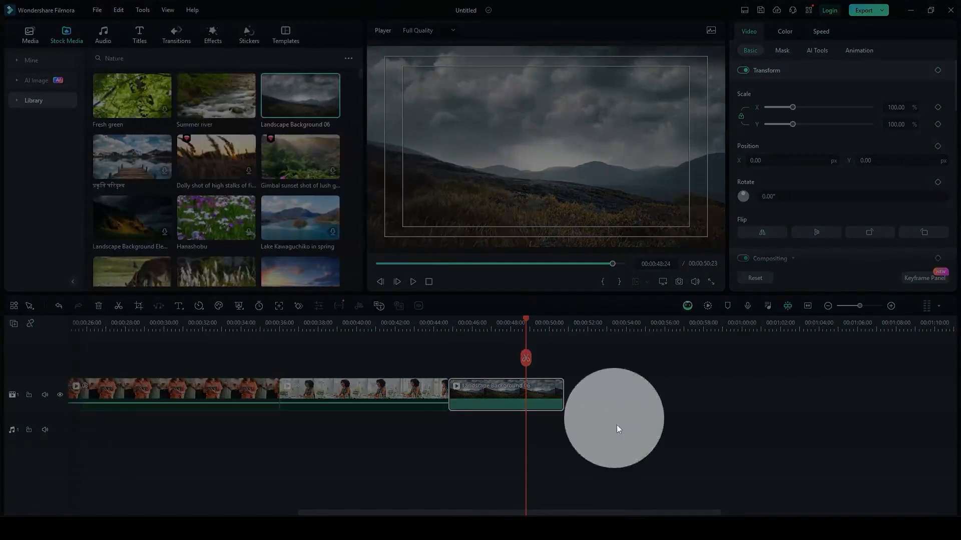
Move the playhead to the end of the landscape clip and search the stock media for "green stock footage"
left_click_drag(629, 513, 491, 511)
left_click_drag(459, 323, 464, 326)
left_click(94, 57)
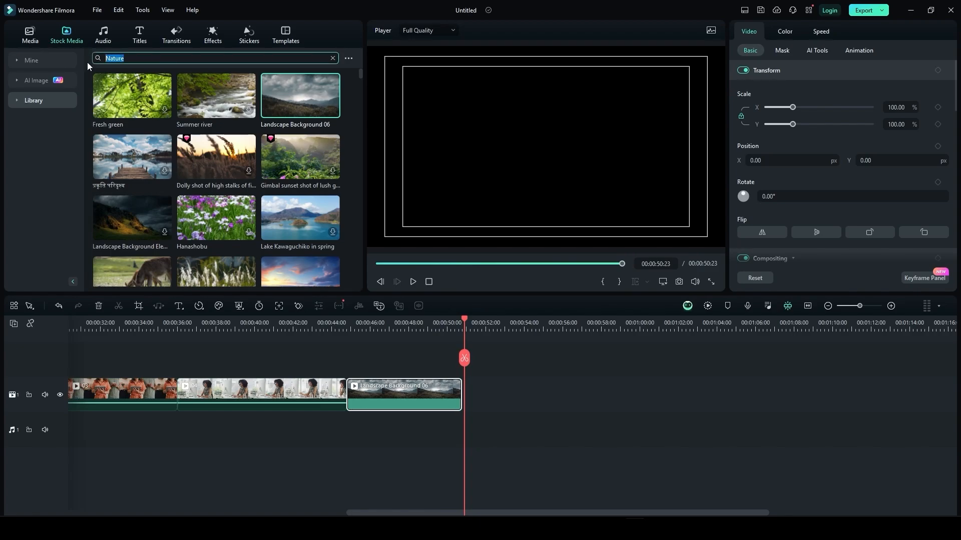
type("green stock footage")
key("Return")
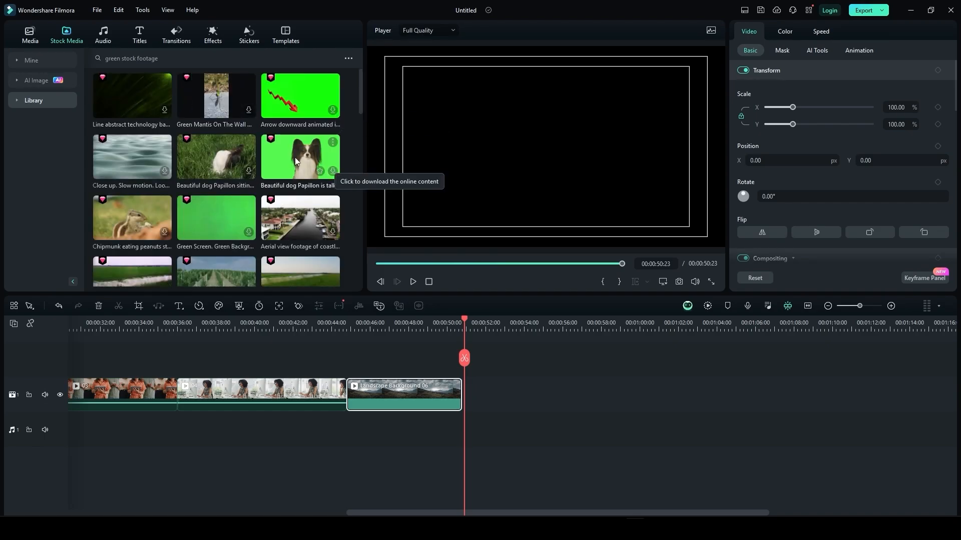
Download the green-screen Papillon dog and line abstract technology clips, and place the dog clip after the landscape clip on the video track
left_click(332, 171)
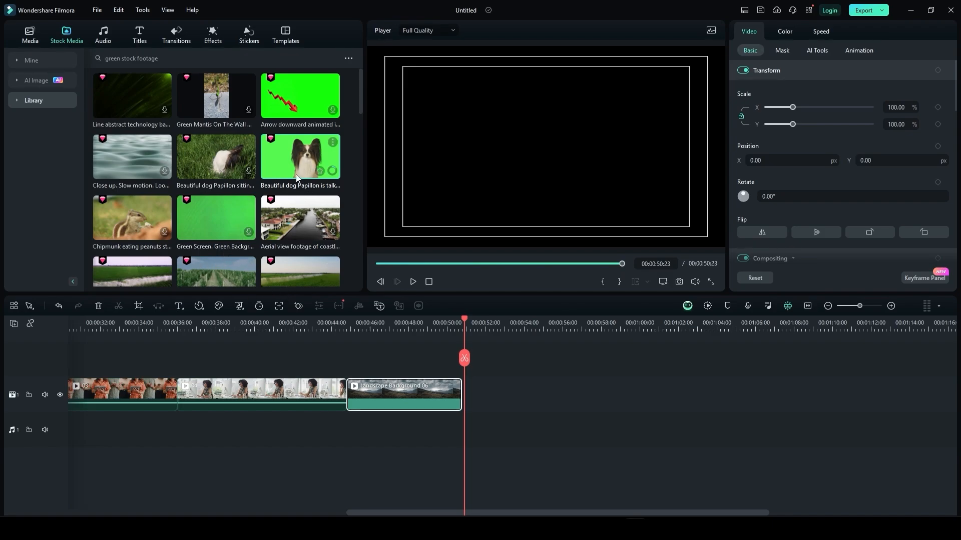
scroll(296, 174, "down", 5)
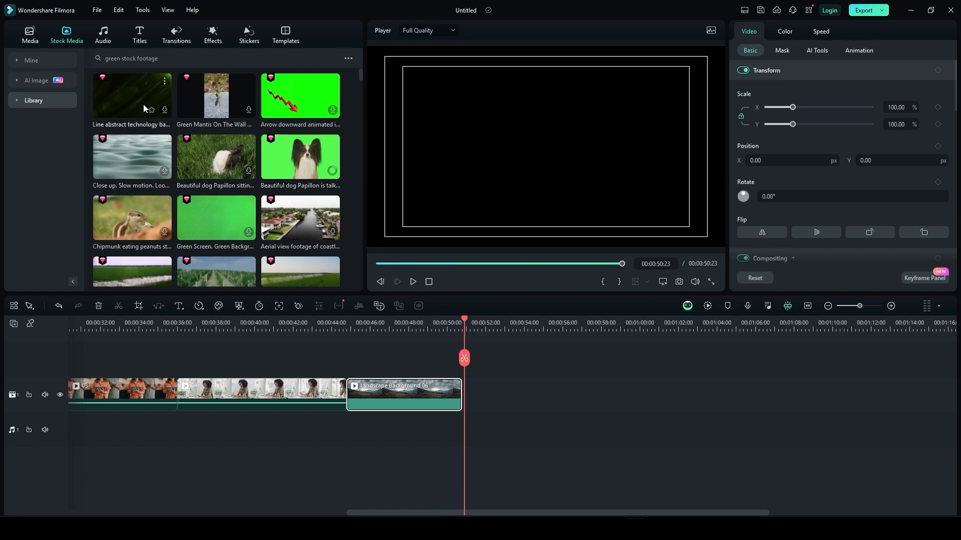
left_click(164, 111)
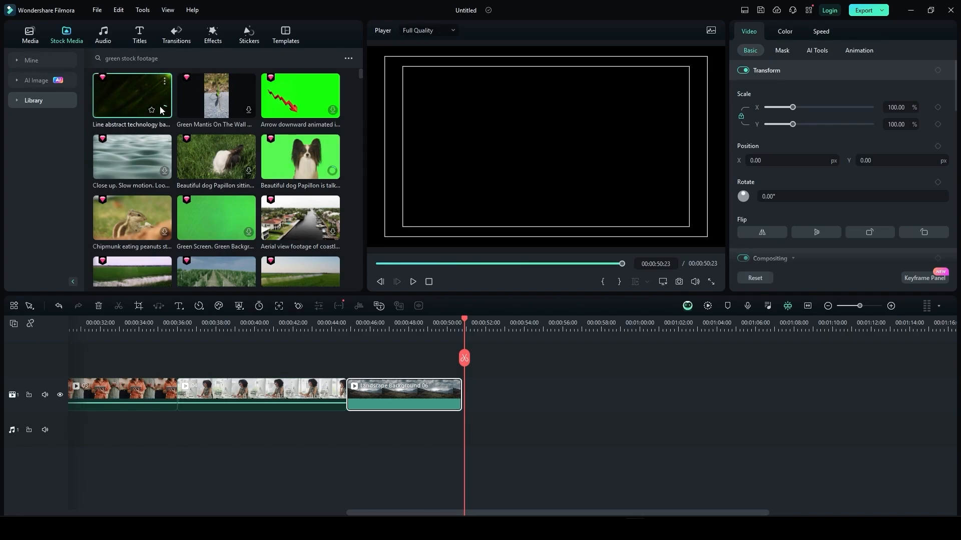
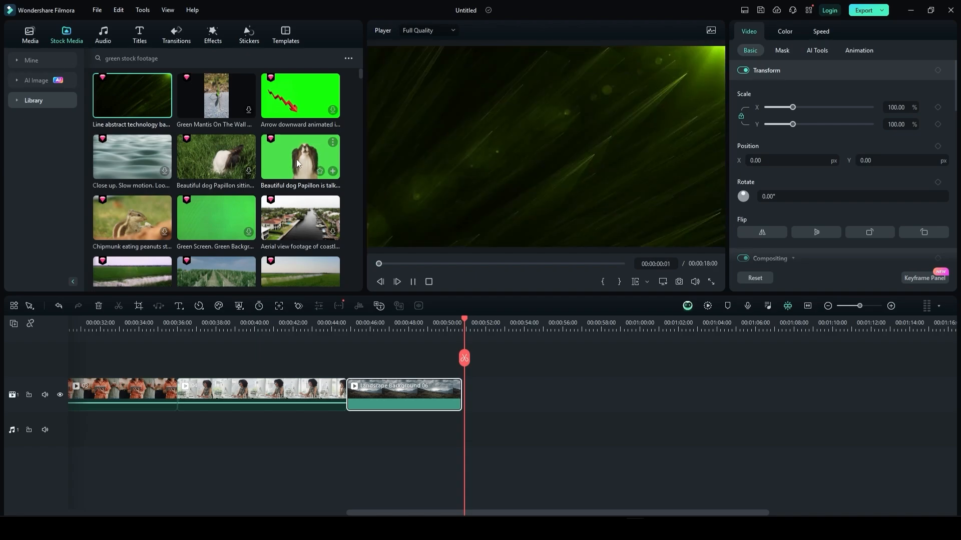
left_click_drag(297, 159, 468, 387)
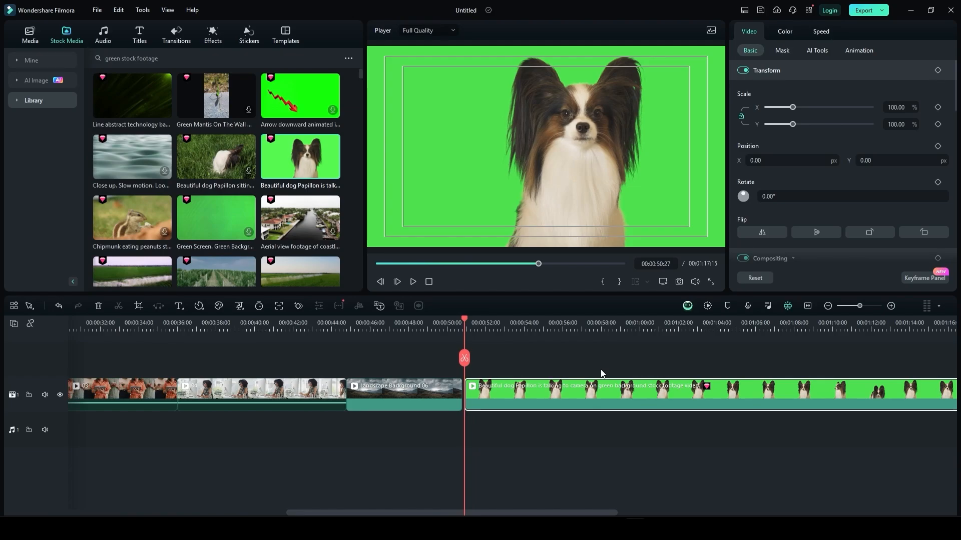
Enable Chroma Key on the Papillon dog clip to remove its green background, with the playhead at about 00:00:59:07
left_click(625, 325)
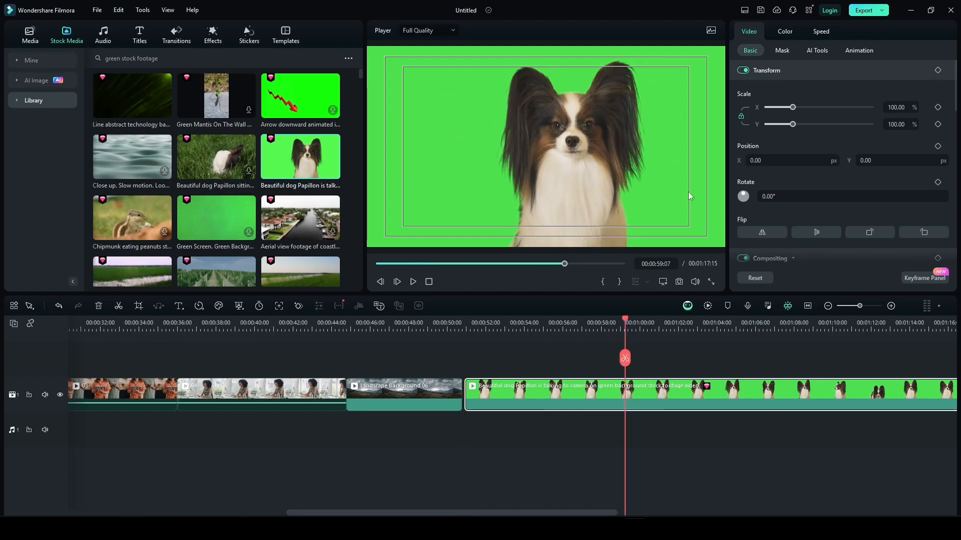
left_click(818, 51)
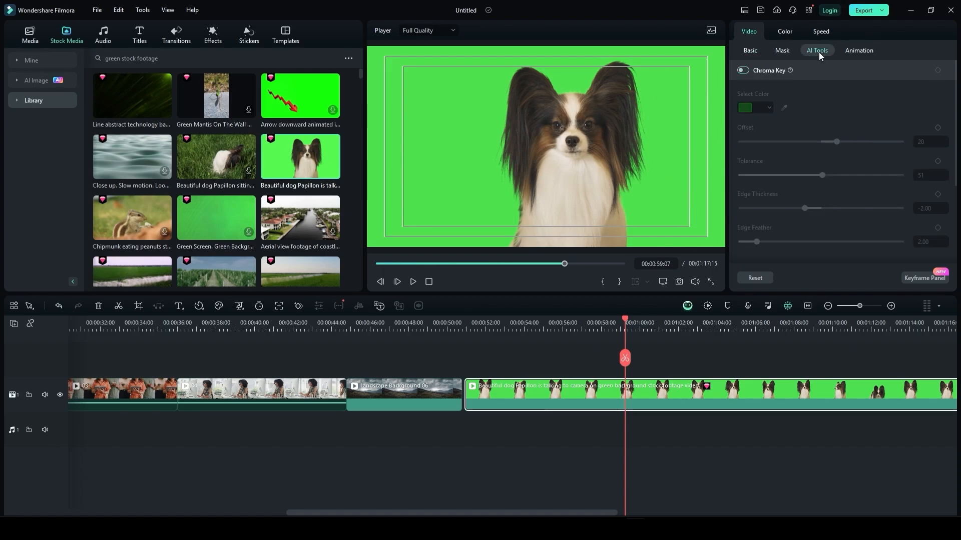
left_click(743, 70)
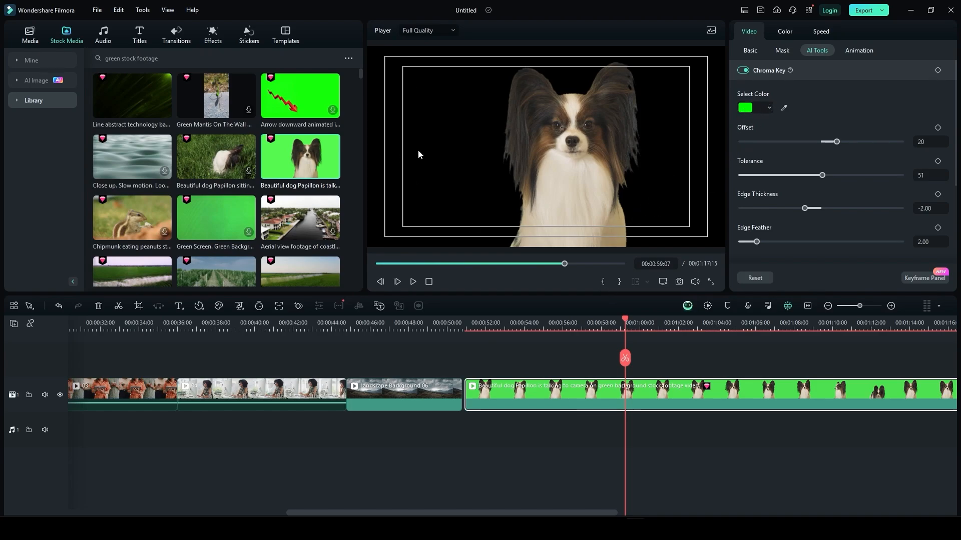
Move the Papillon dog clip to a second video track and place the line abstract technology clip beneath it, right after the landscape clip
left_click_drag(625, 320, 716, 335)
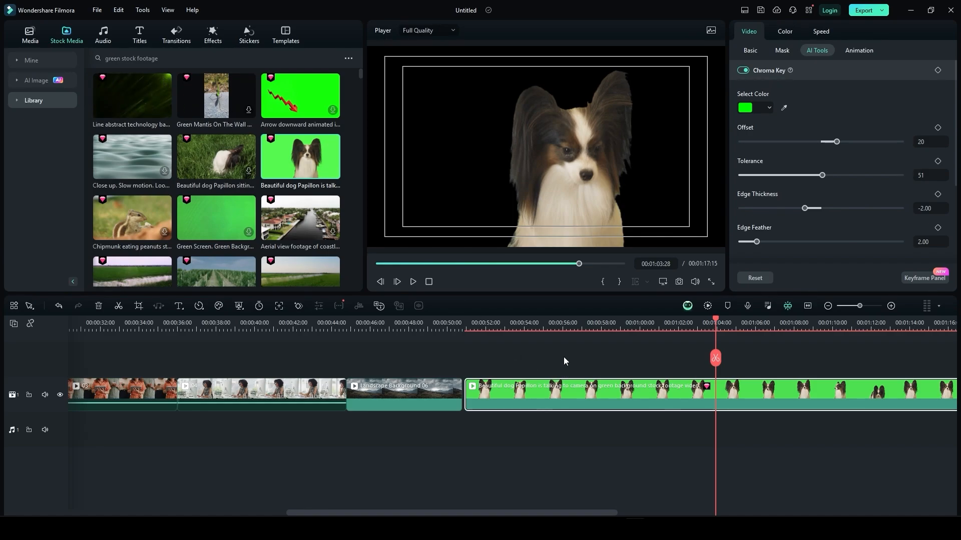
left_click_drag(579, 396, 580, 365)
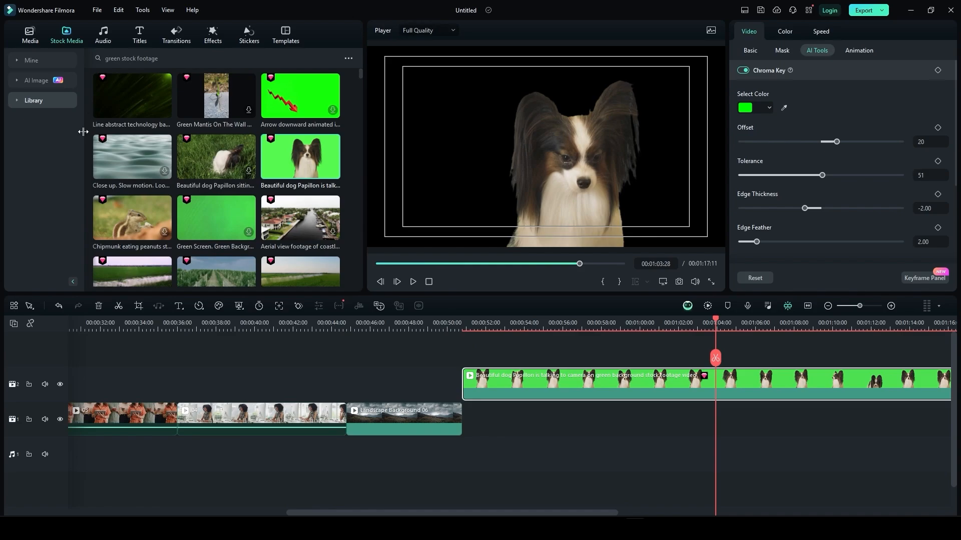
left_click_drag(270, 275, 473, 414)
Play the keyed dog over the abstract background from 00:00:51:07 and stop at 00:01:05:03
left_click(479, 326)
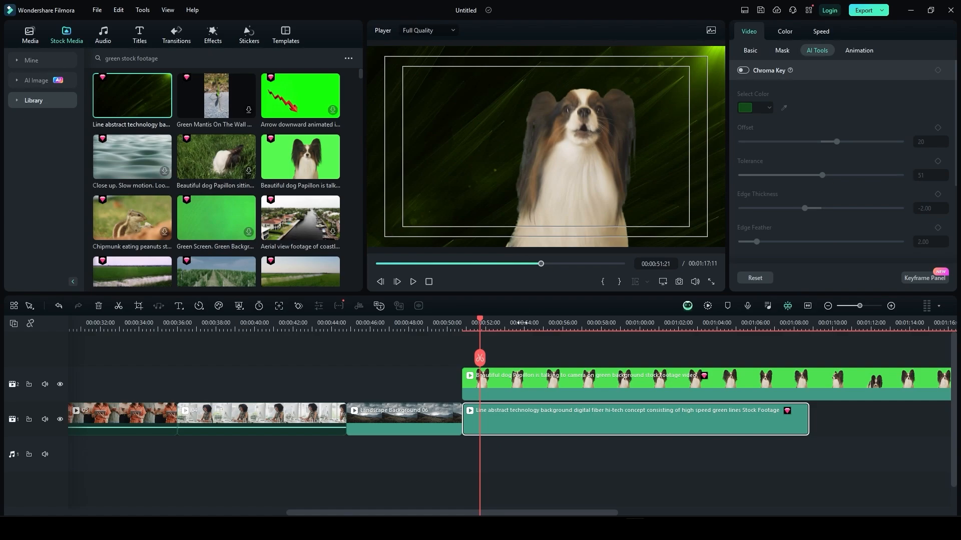
left_click_drag(480, 324, 470, 324)
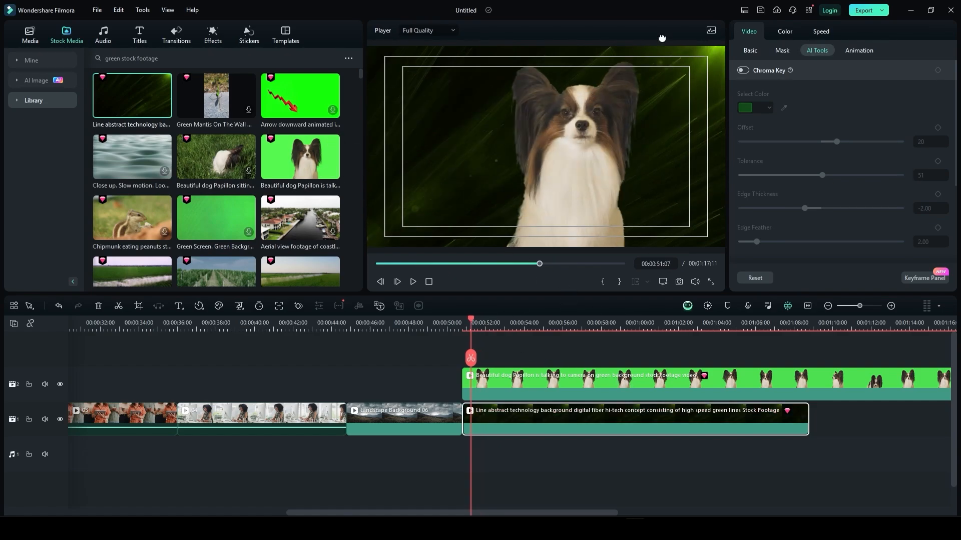
key("space")
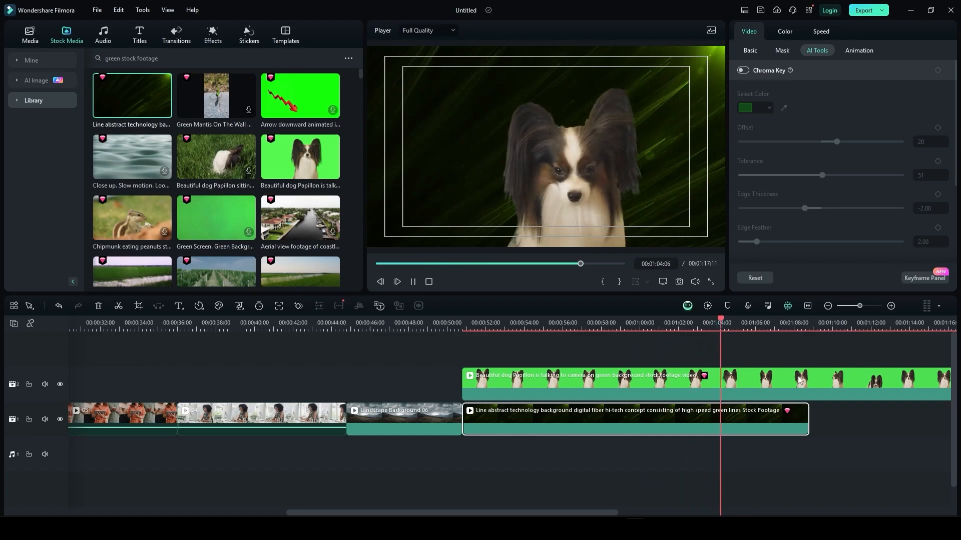
key("space")
Delete the Papillon dog and line abstract technology clips, and move the playhead to 00:00:02:09 in the first clip
left_click_drag(810, 356, 775, 406)
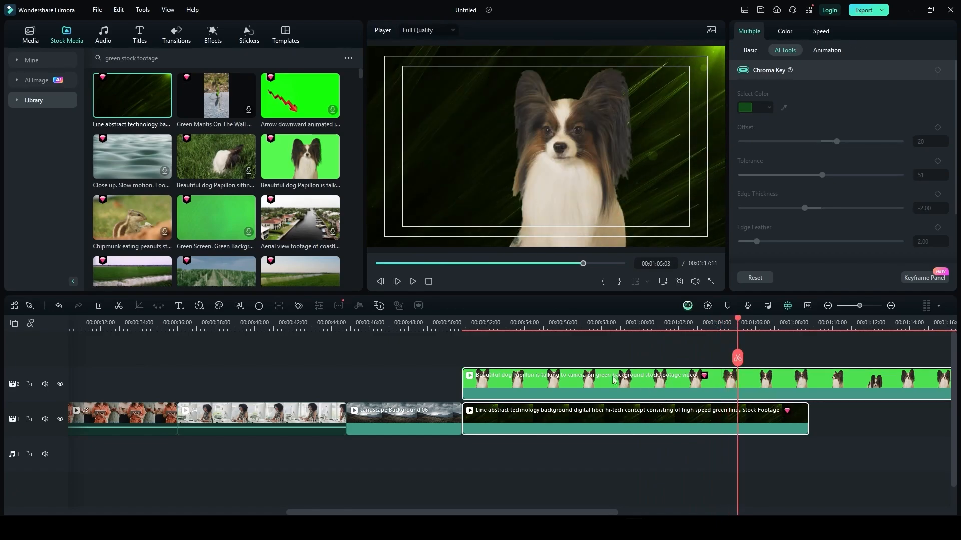
key("Delete")
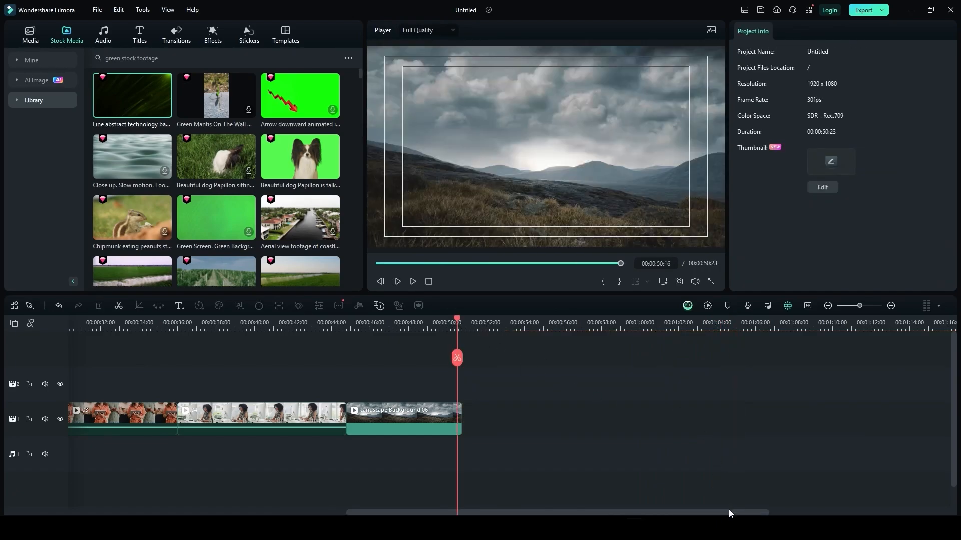
left_click_drag(729, 514, 451, 514)
left_click(113, 330)
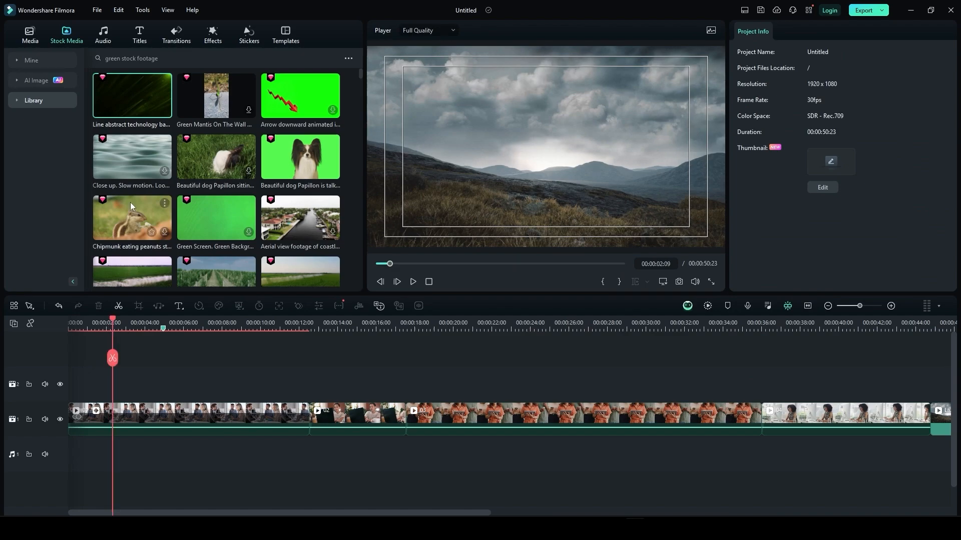
Add the trending title Liquid Titles Pack Vol 02 Title 06 to the second video track at the start of the timeline
left_click(137, 36)
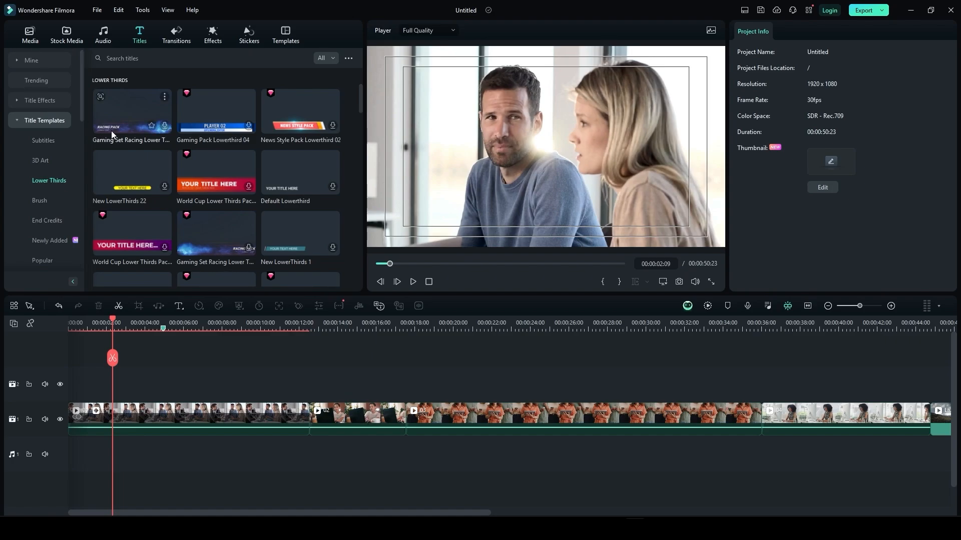
left_click(31, 60)
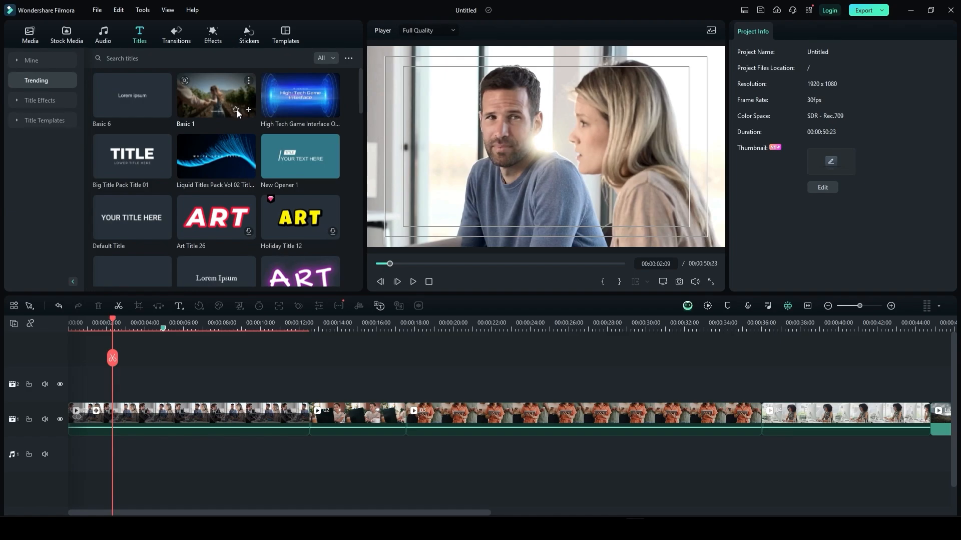
left_click(34, 62)
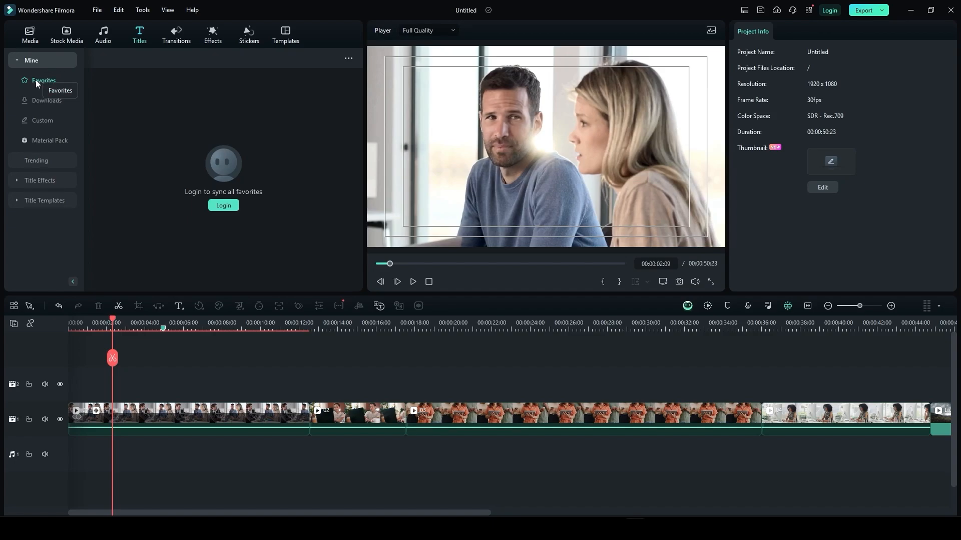
left_click(17, 60)
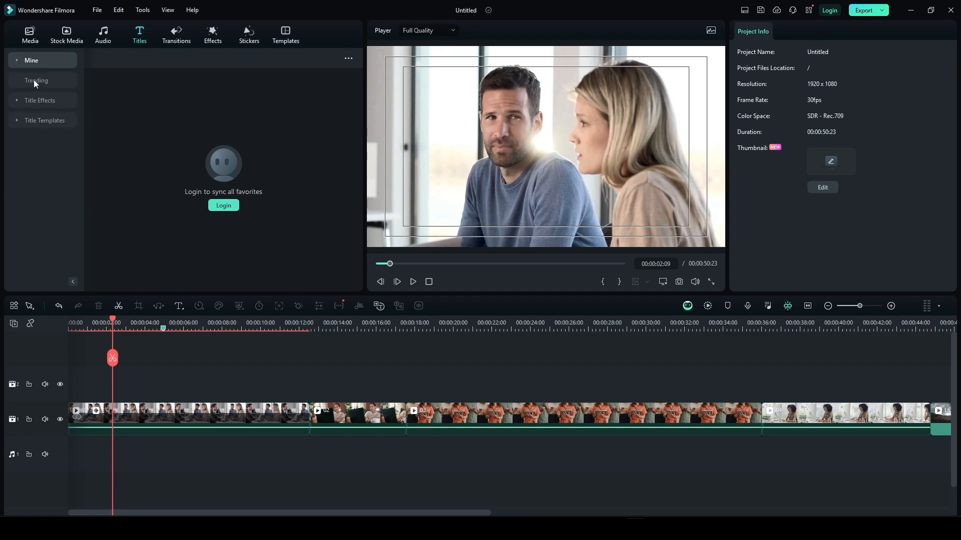
left_click(34, 80)
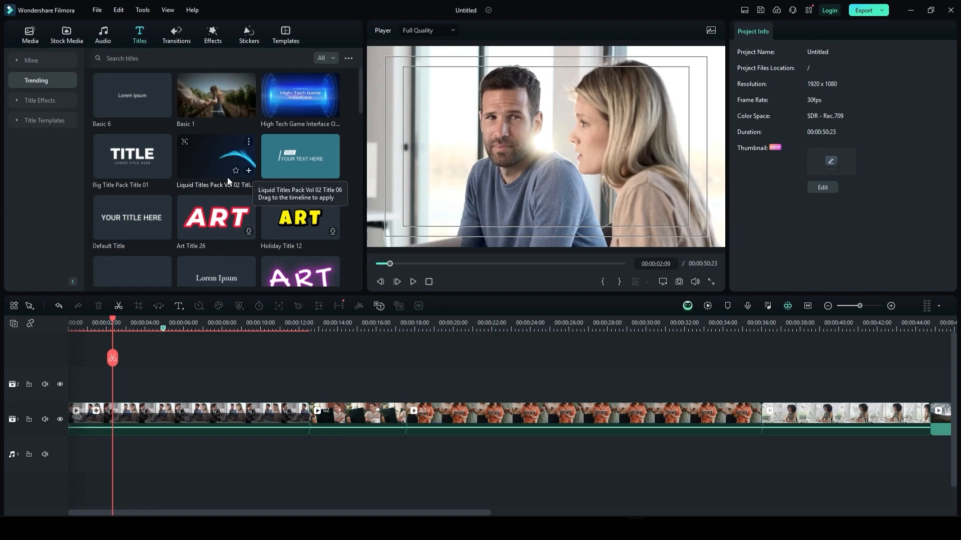
left_click_drag(210, 164, 65, 380)
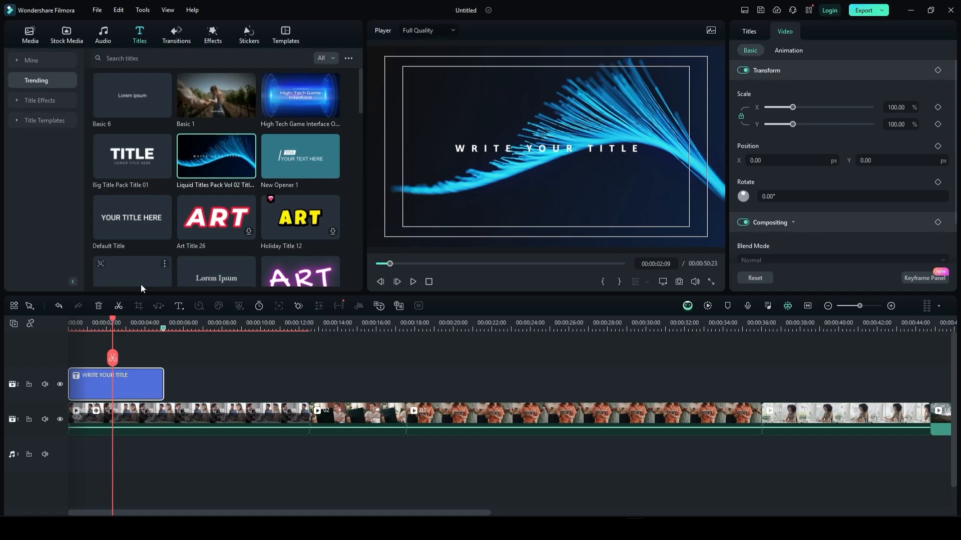
Preview the added title from the start of the timeline, pausing at 00:00:03:03
left_click_drag(111, 320, 91, 328)
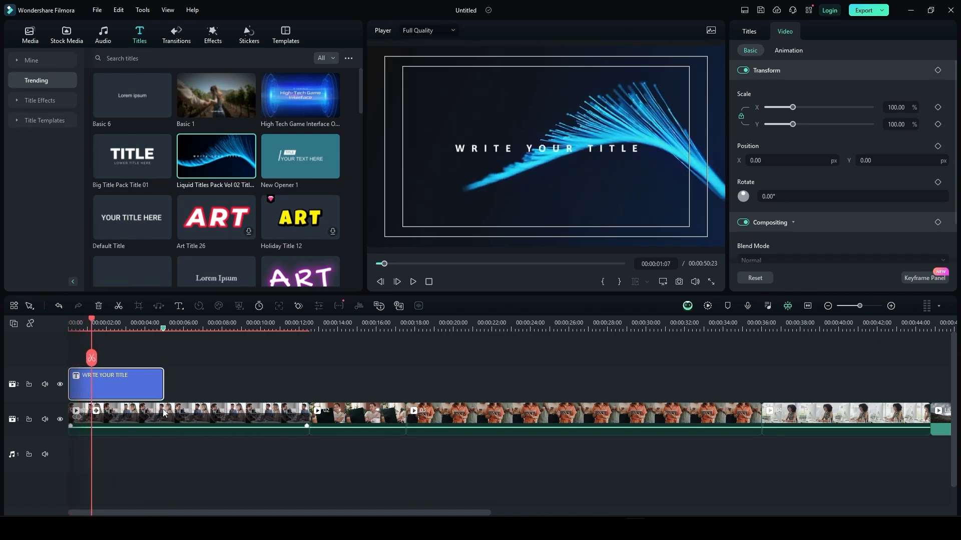
left_click_drag(91, 322, 63, 326)
key("space")
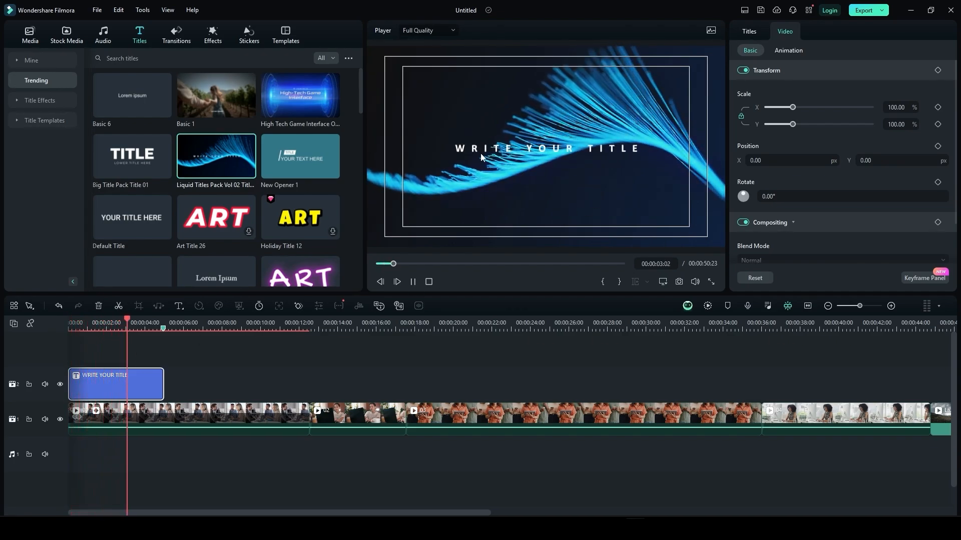
key("space")
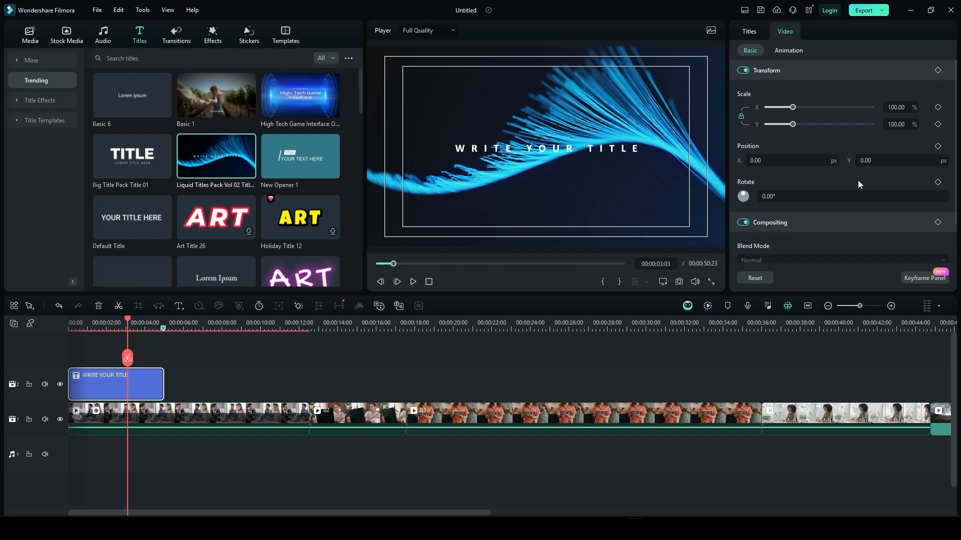
Replace the title clip's placeholder text with "Test Video"
scroll(858, 179, "down", 2)
scroll(802, 200, "up", 2)
left_click(748, 31)
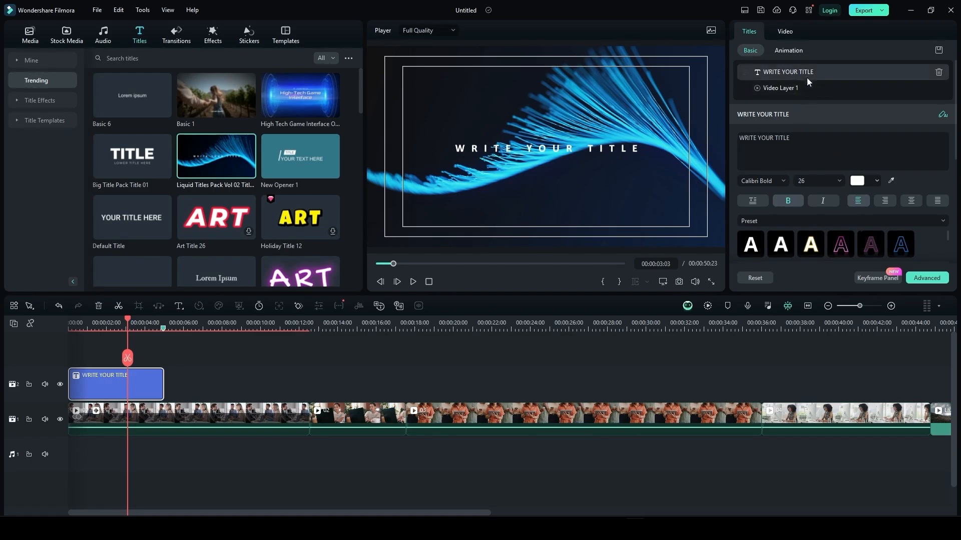
left_click_drag(800, 139, 729, 137)
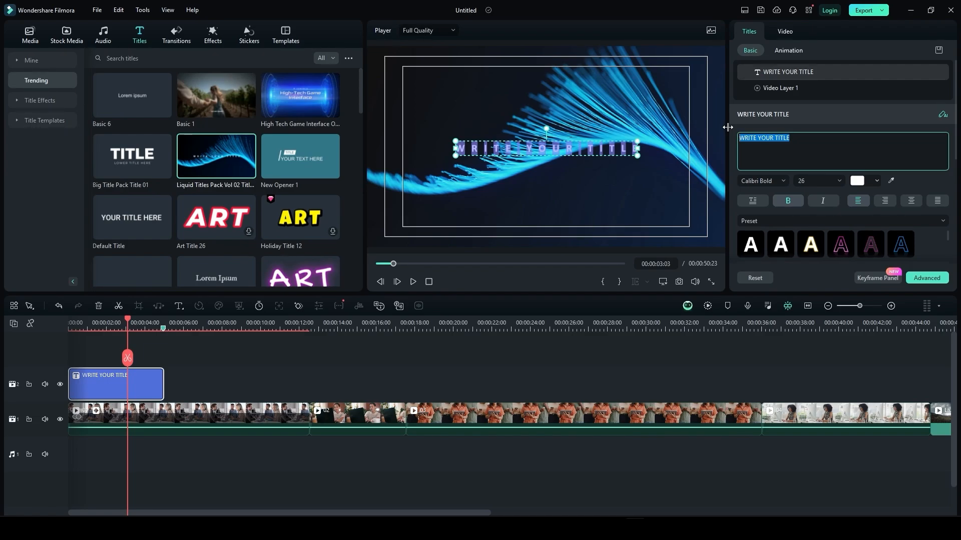
type("Test V")
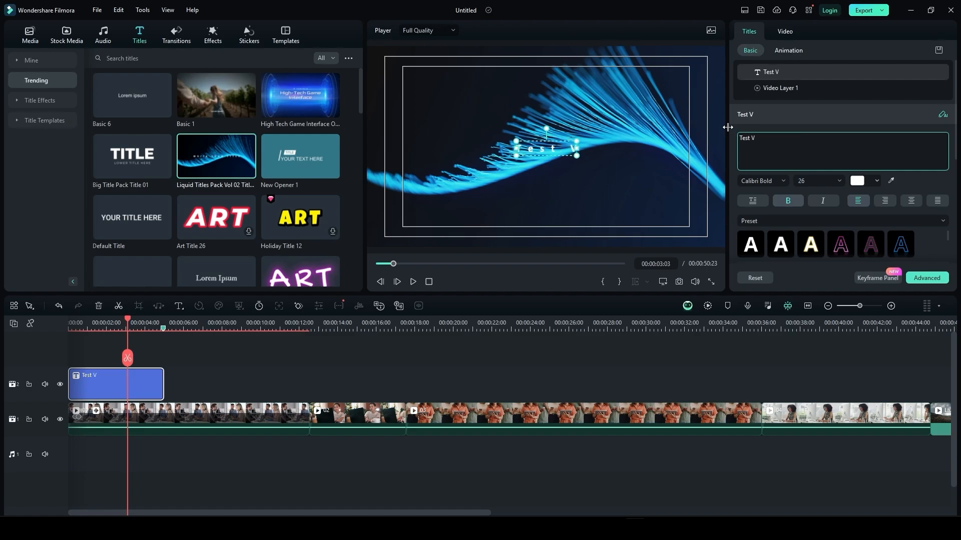
type("ideo")
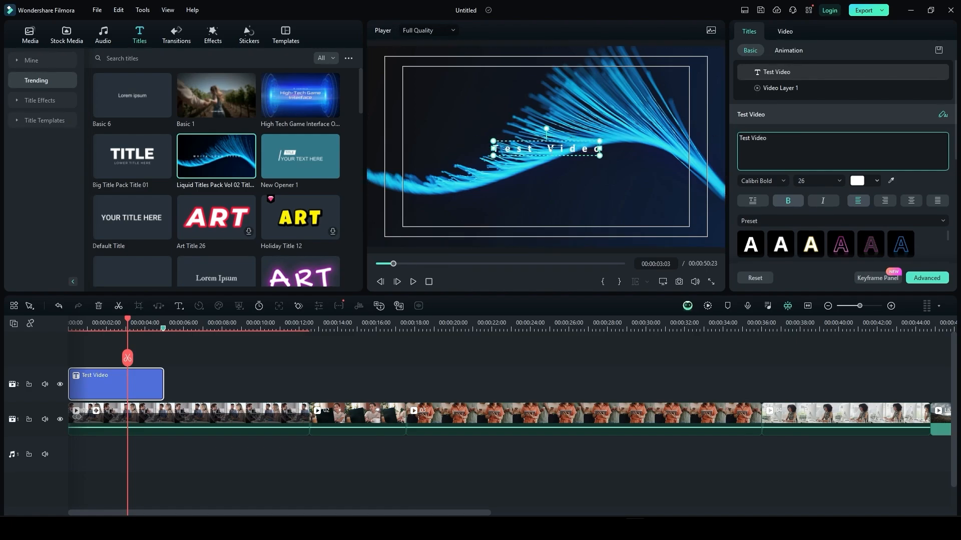
Set the title text's font to Eras Bold ITC and its size to 68
left_click(771, 182)
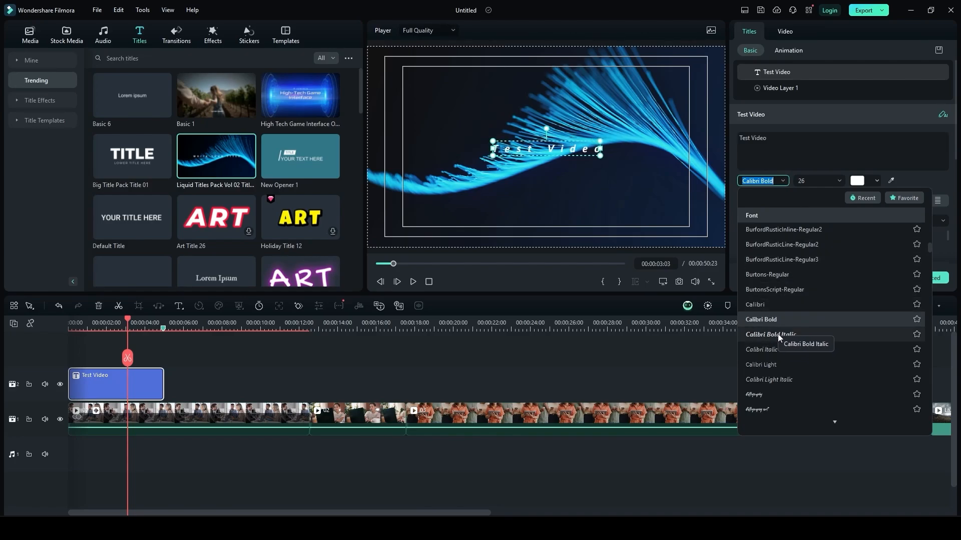
scroll(794, 335, "down", 5)
scroll(794, 335, "down", 10)
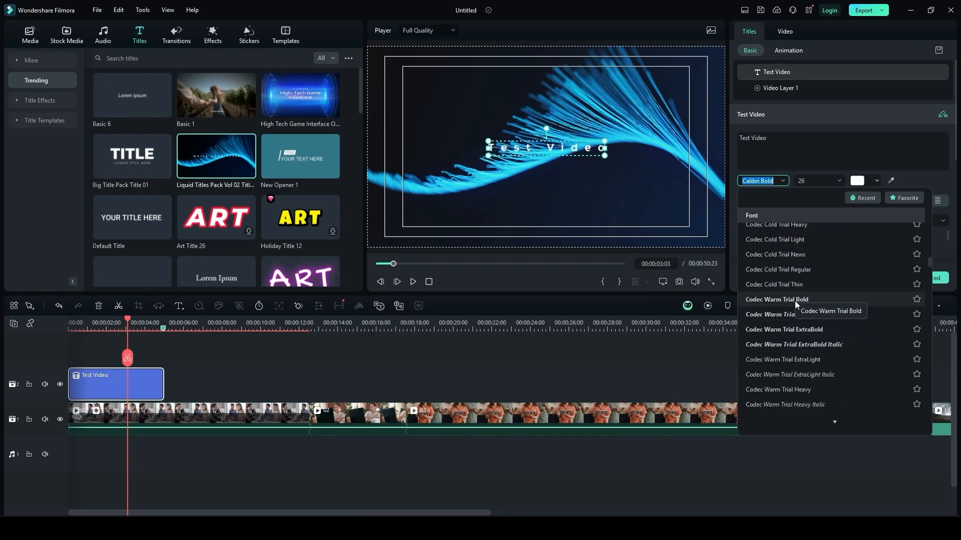
scroll(799, 308, "down", 5)
scroll(798, 308, "down", 8)
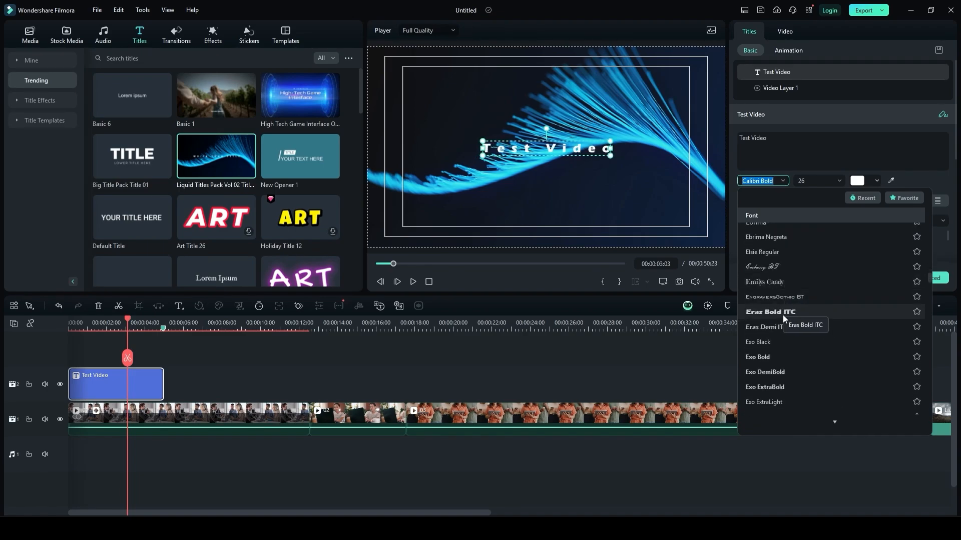
left_click(782, 312)
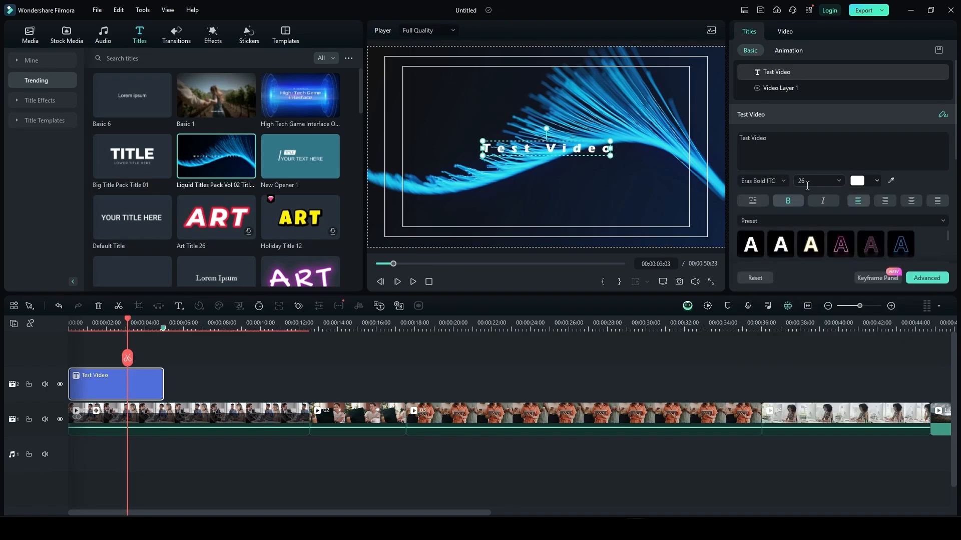
left_click(839, 181)
scroll(821, 215, "down", 5)
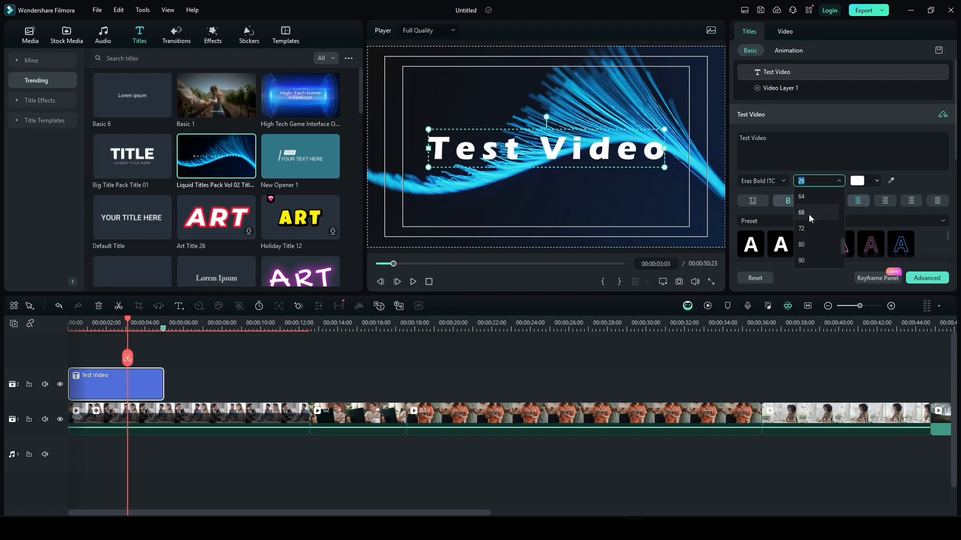
left_click(809, 214)
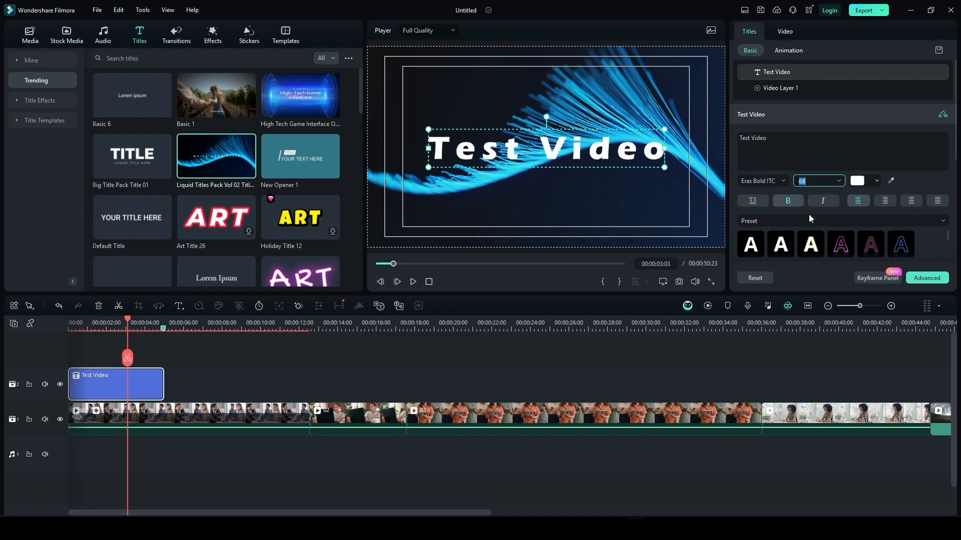
Try the medium green and black swatches as the title's text color
left_click(873, 182)
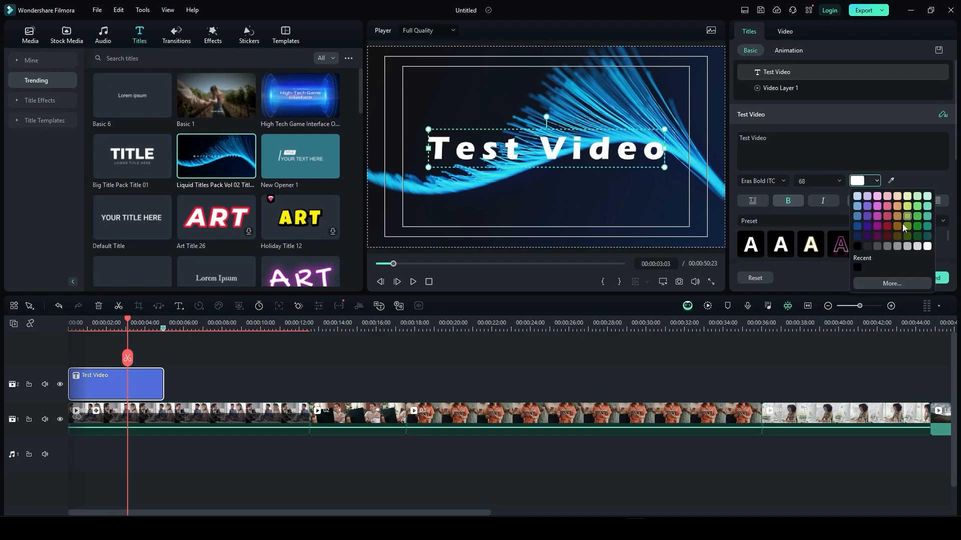
left_click(917, 217)
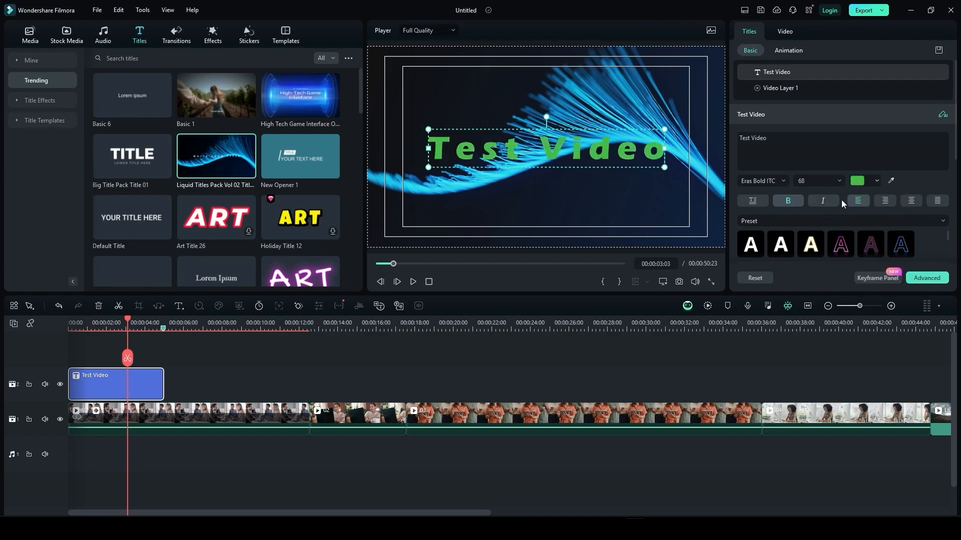
left_click(864, 181)
left_click(855, 248)
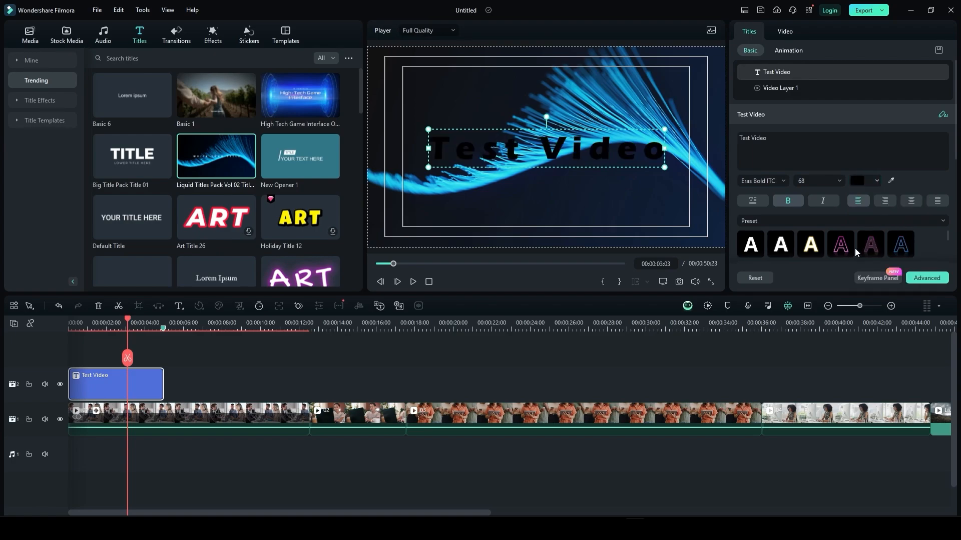
Pick the bright green #0dff00 as the title's text color and add it to the custom colors
left_click(872, 181)
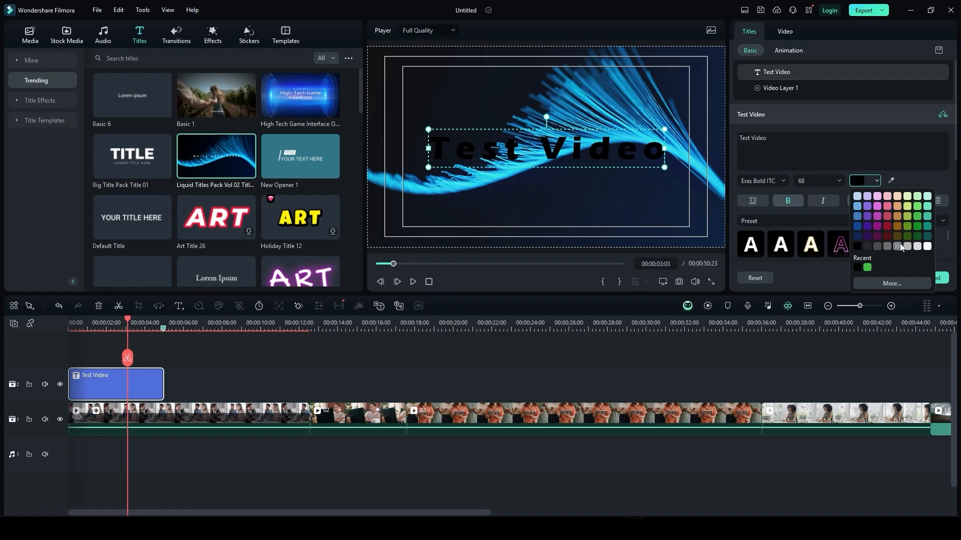
left_click(892, 284)
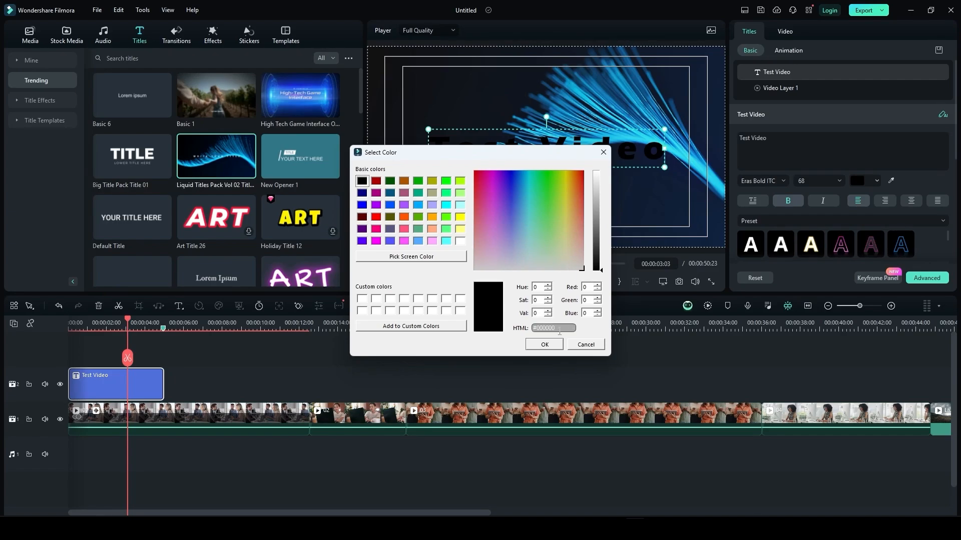
left_click_drag(556, 328, 536, 329)
left_click_drag(562, 212, 601, 170)
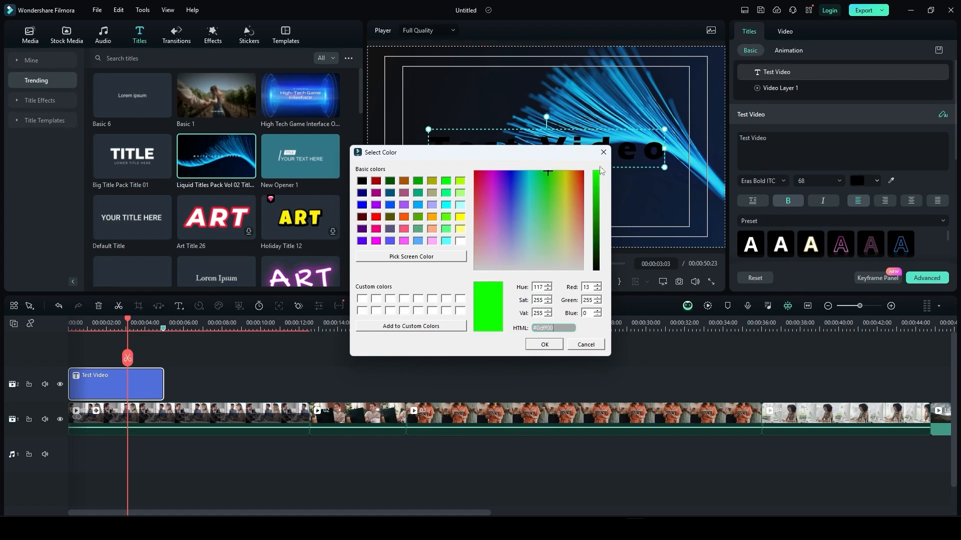
left_click(404, 328)
left_click(544, 344)
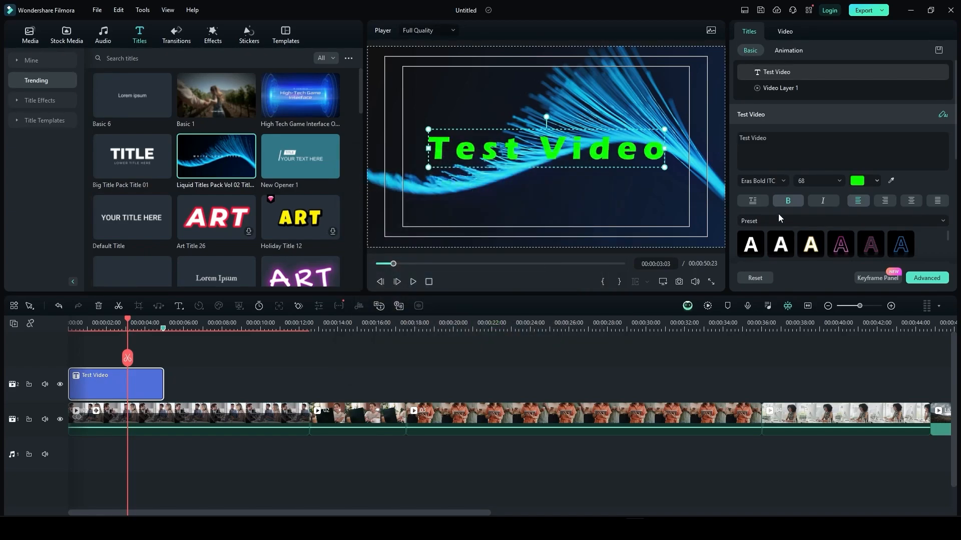
Switch the "Test Video" title text to vertical orientation
left_click(754, 202)
left_click(755, 204)
left_click(755, 203)
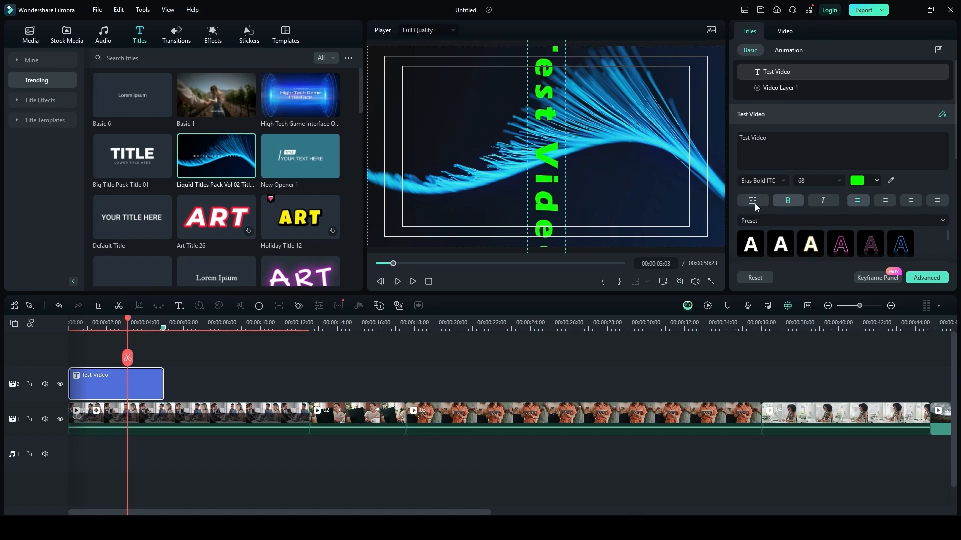
Return the title text to horizontal orientation and toggle its bold and italic styles on and off
left_click(754, 203)
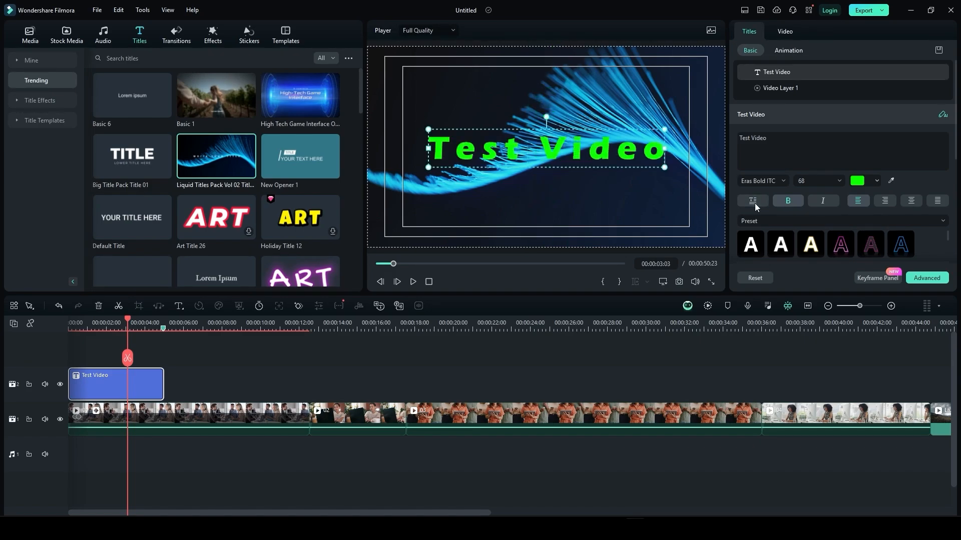
left_click(782, 201)
left_click(782, 202)
left_click(822, 203)
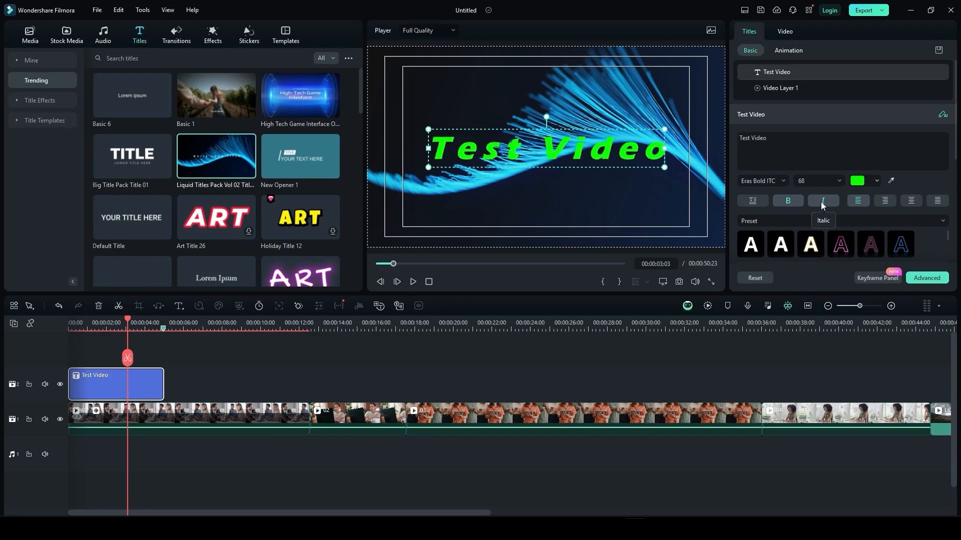
left_click(822, 203)
Try right alignment, center the title text, and add a second line reading "Test"
left_click(883, 202)
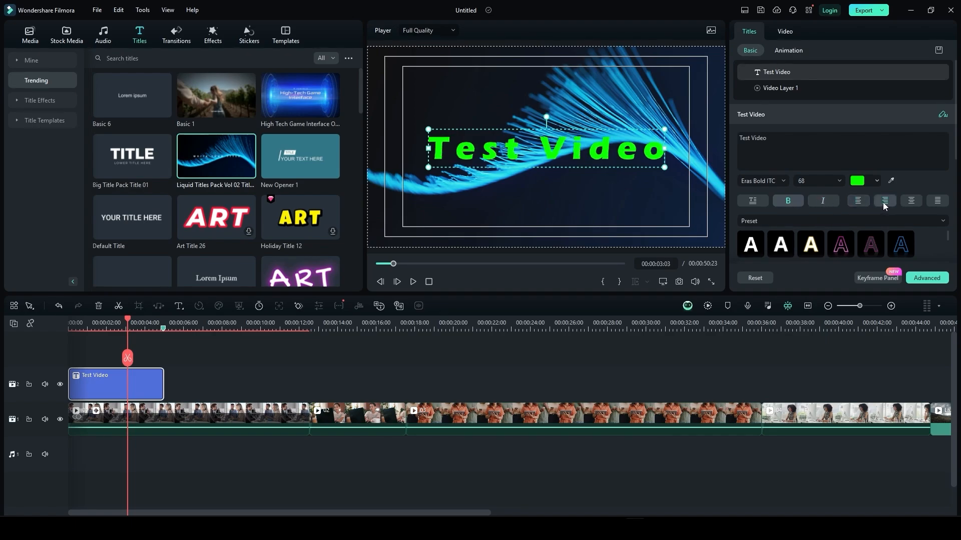
left_click(909, 202)
left_click(784, 135)
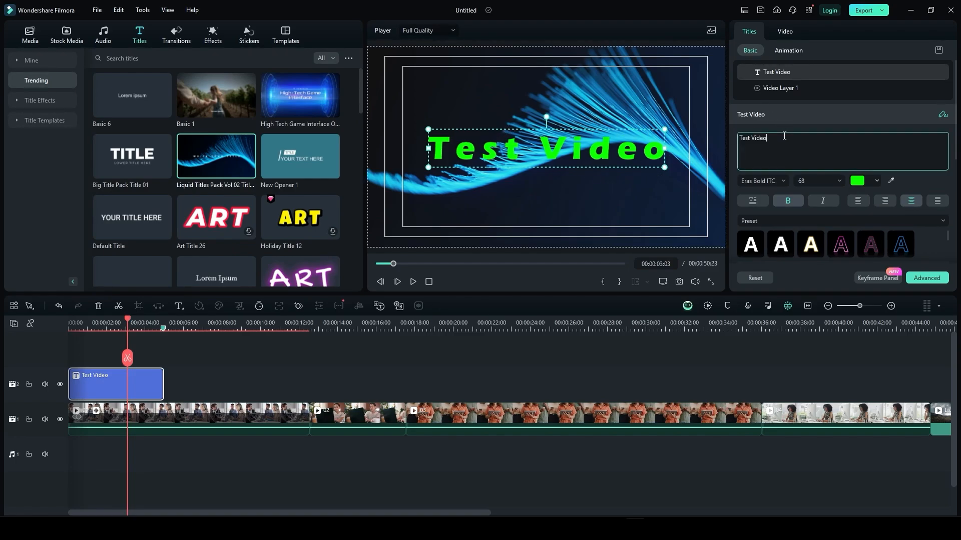
key("Return")
type("Test")
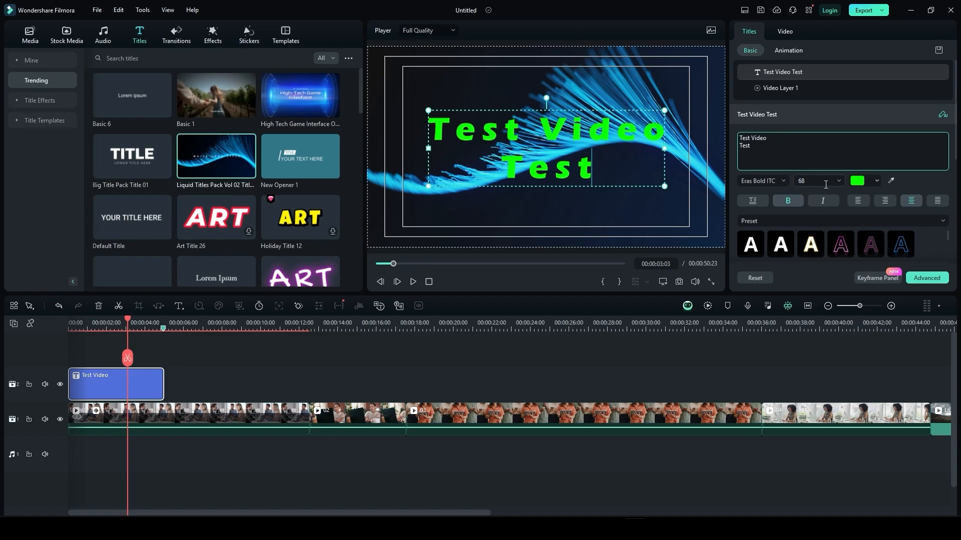
Try left, right, center and justified alignment on the two-line title text
left_click(859, 201)
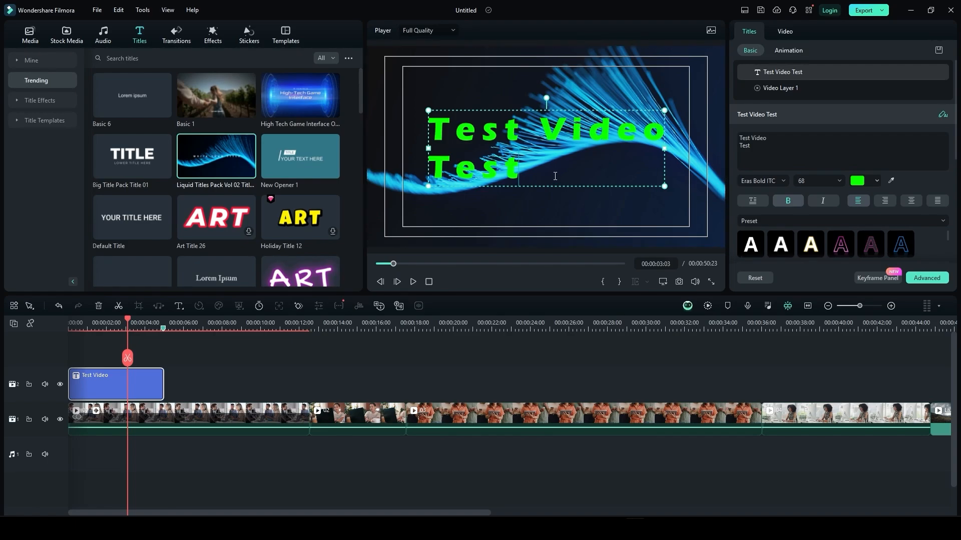
left_click(885, 200)
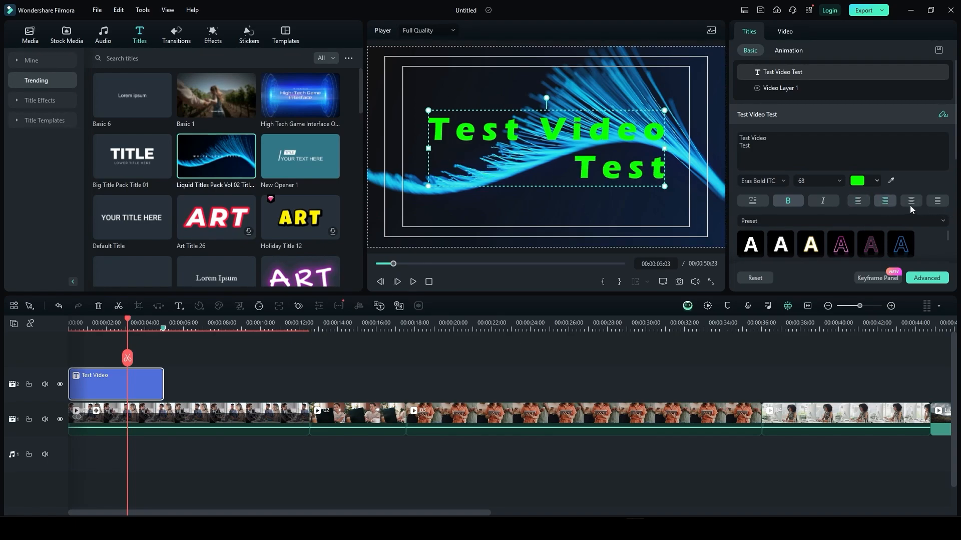
left_click(910, 204)
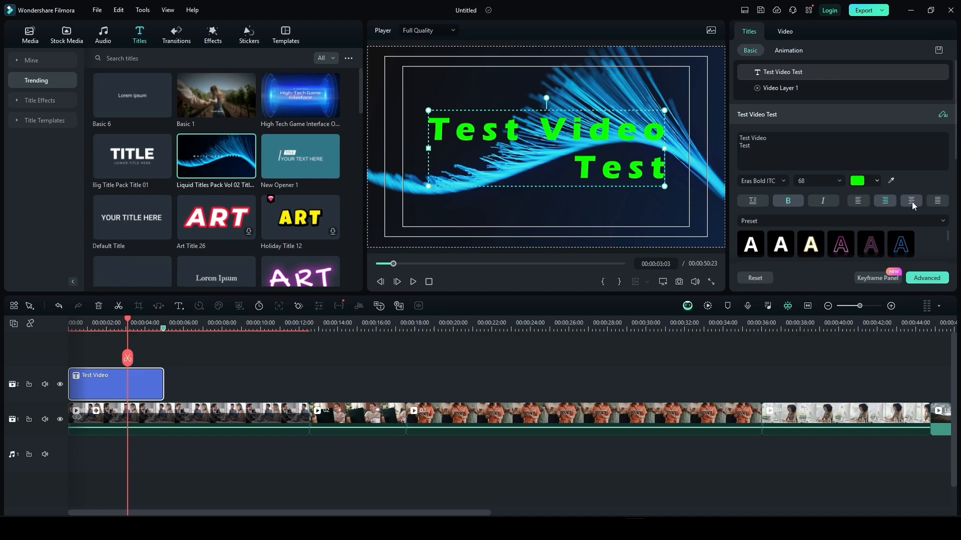
left_click(937, 205)
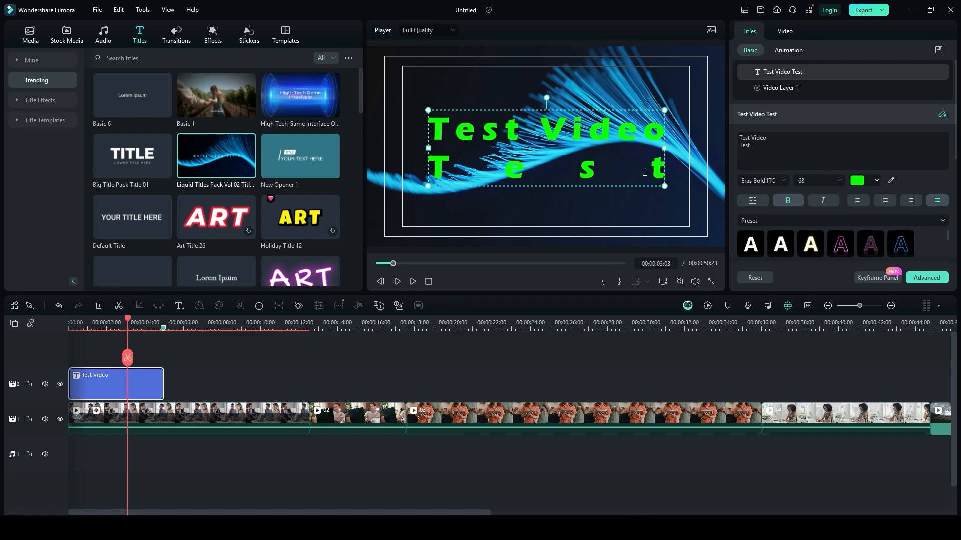
Extend the second title line to "Test Videosshkjkj" to test the justified alignment
left_click(759, 145)
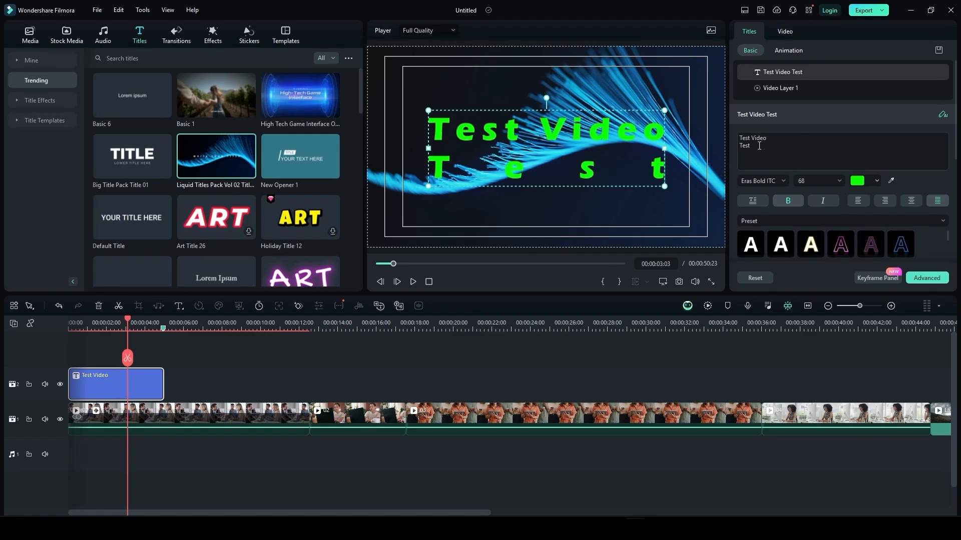
type("Video")
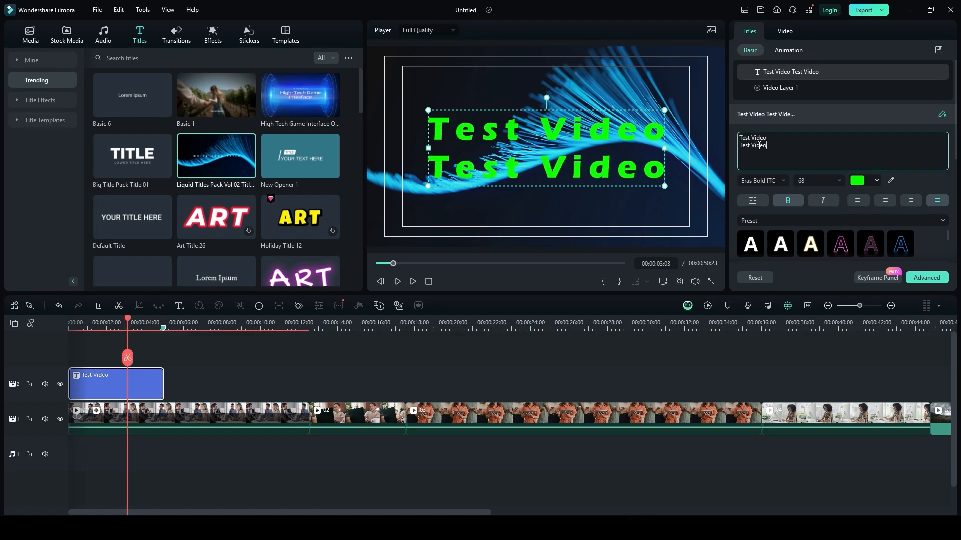
type("sshkjkj")
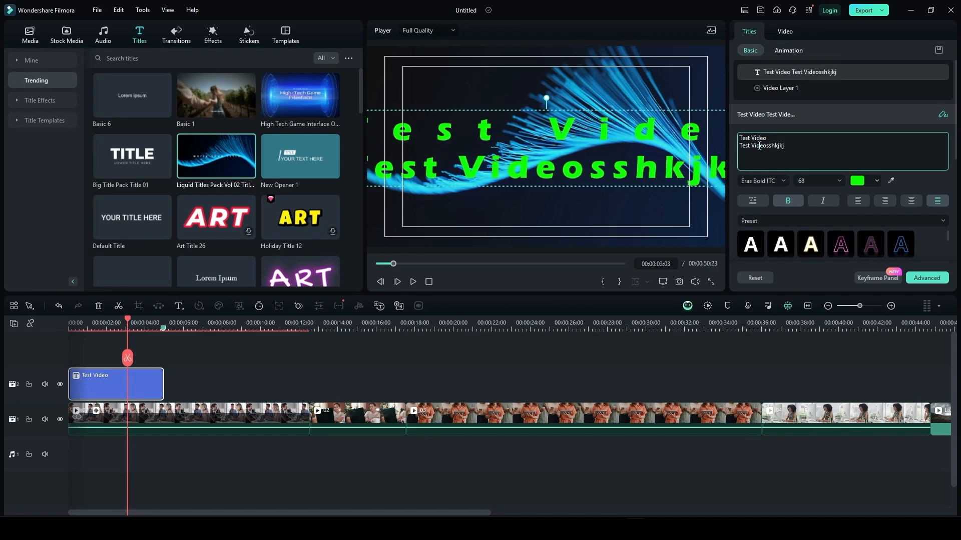
Delete the second title line so only "Test Video" remains, and set the text to left alignment
key("BackSpace")
key("BackSpace")
key("BackSpace")
key("BackSpace")
key("BackSpace")
key("BackSpace")
key("BackSpace")
key("BackSpace")
key("BackSpace")
key("BackSpace")
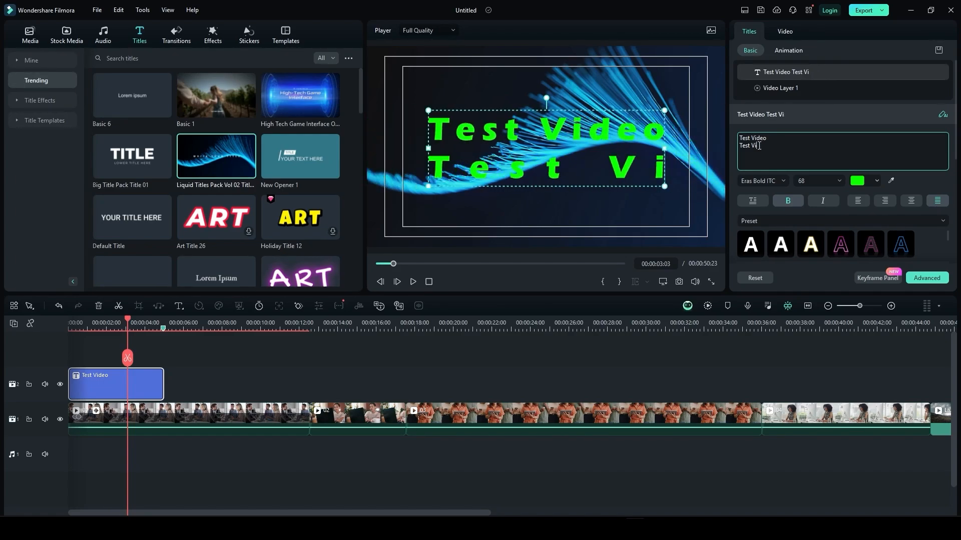
key("BackSpace")
key("BackSpace")
key("BackSpace")
key("BackSpace")
key("BackSpace")
key("BackSpace")
key("BackSpace")
key("BackSpace")
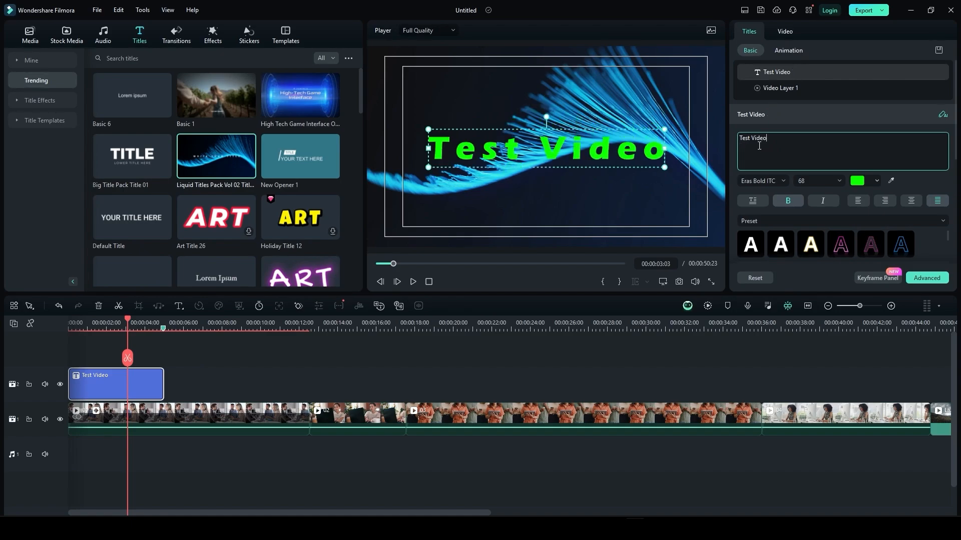
left_click(857, 201)
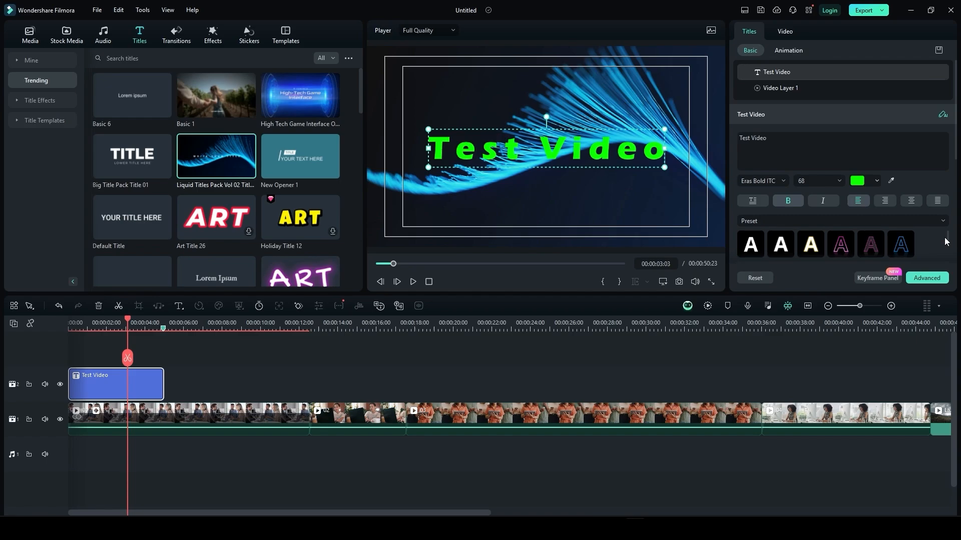
Expand the text style presets, switch them to WordArt and apply the first blue style with a glow
scroll(851, 167, "down", 3)
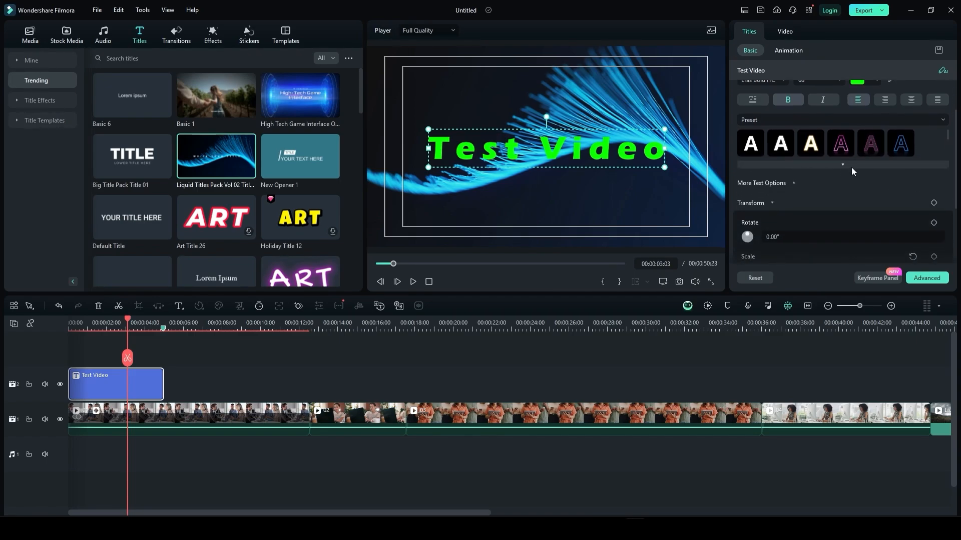
left_click(851, 167)
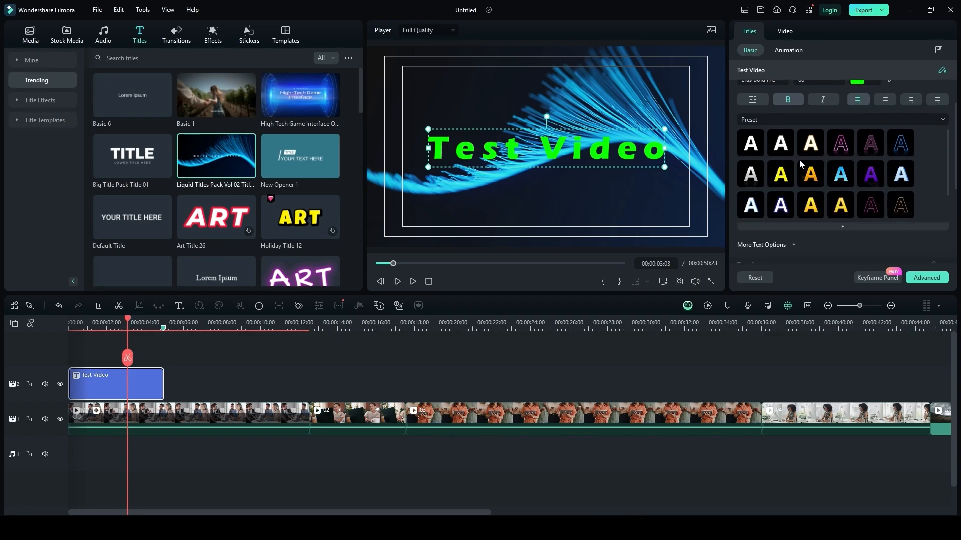
left_click(770, 124)
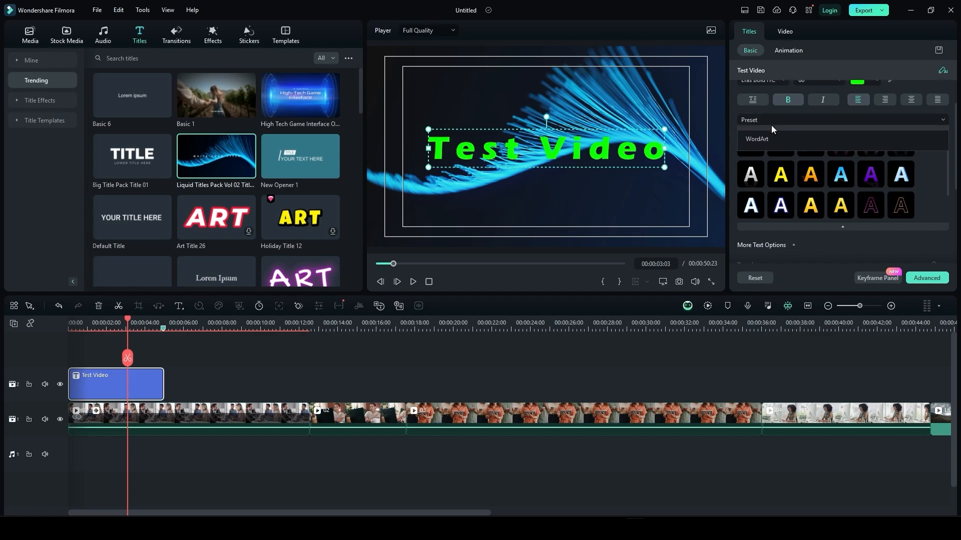
left_click(775, 152)
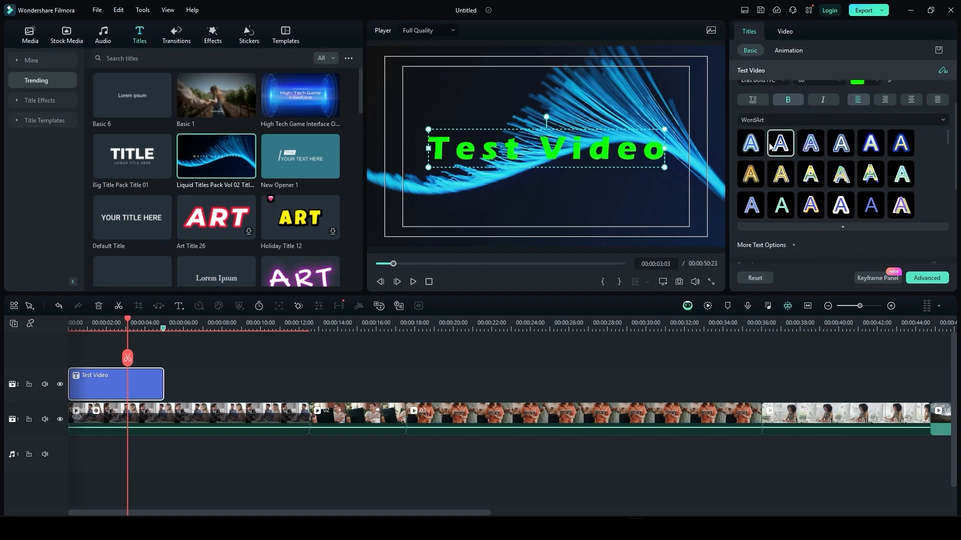
left_click(752, 145)
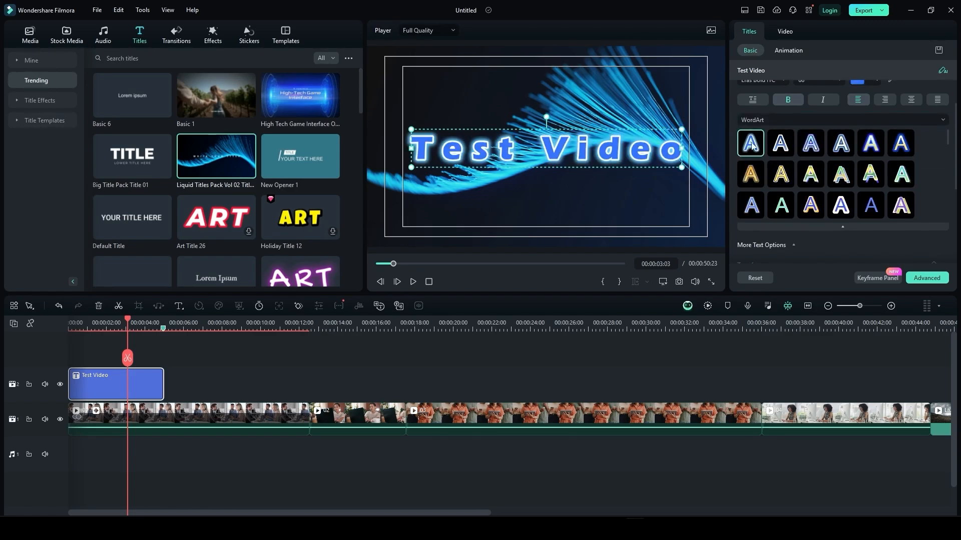
Try several other WordArt styles on the title, including the pink and yellow ones, and reapply the first blue one
left_click(798, 150)
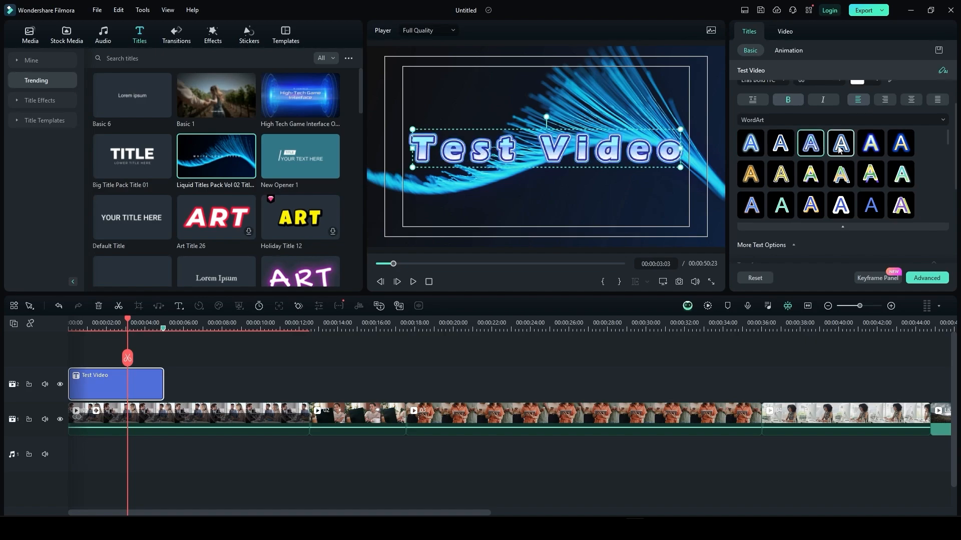
scroll(801, 152, "down", 2)
left_click(809, 150)
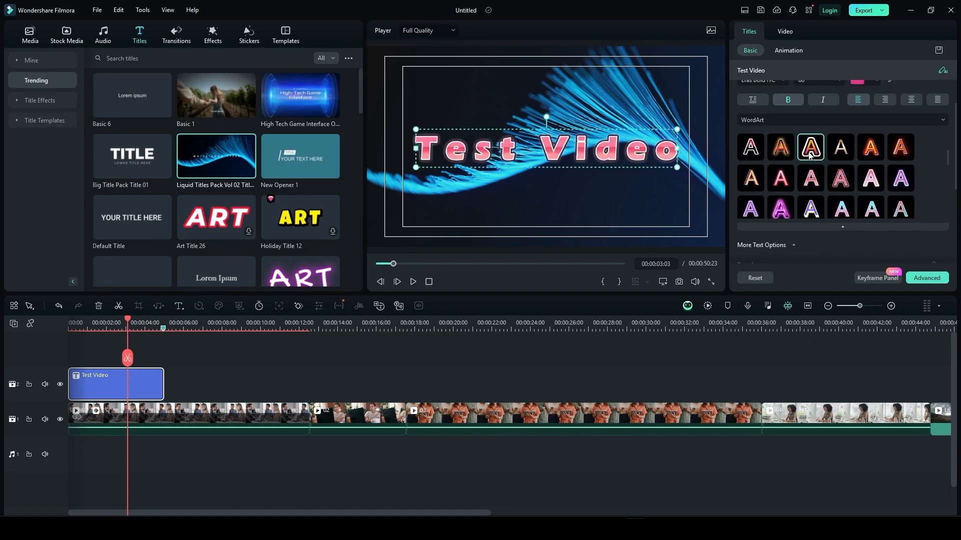
scroll(838, 178, "down", 2)
left_click(810, 184)
left_click(840, 182)
left_click(839, 208)
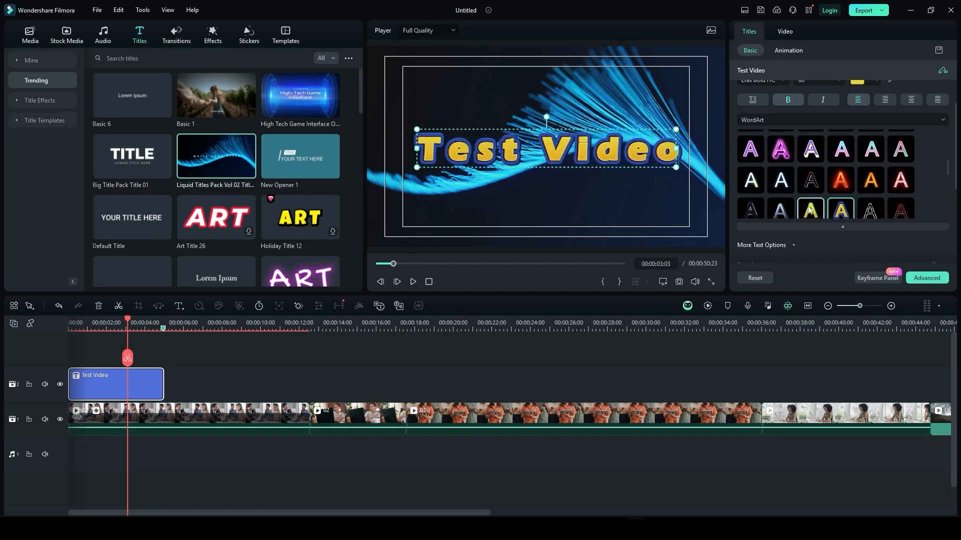
left_click(809, 209)
scroll(793, 166, "down", 2)
left_click(751, 145)
Switch back to the Preset styles, try several of them, and apply the second white style in the first row
left_click(753, 121)
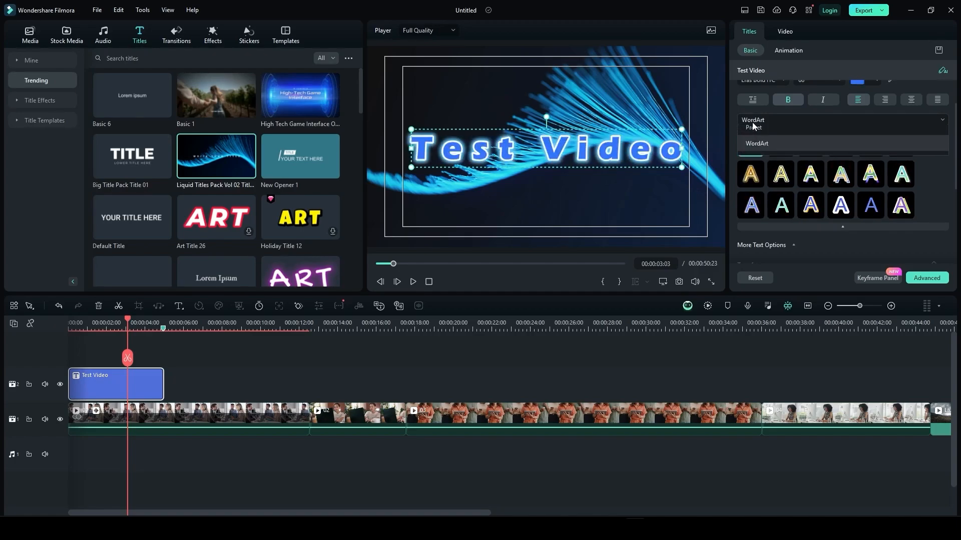
left_click(753, 126)
left_click(780, 144)
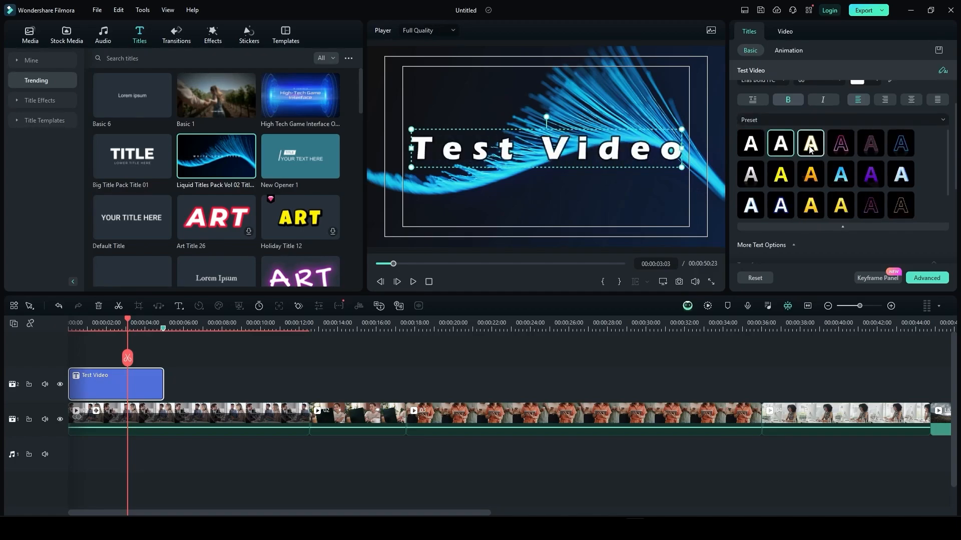
left_click(810, 145)
left_click(811, 175)
left_click(780, 174)
left_click(811, 205)
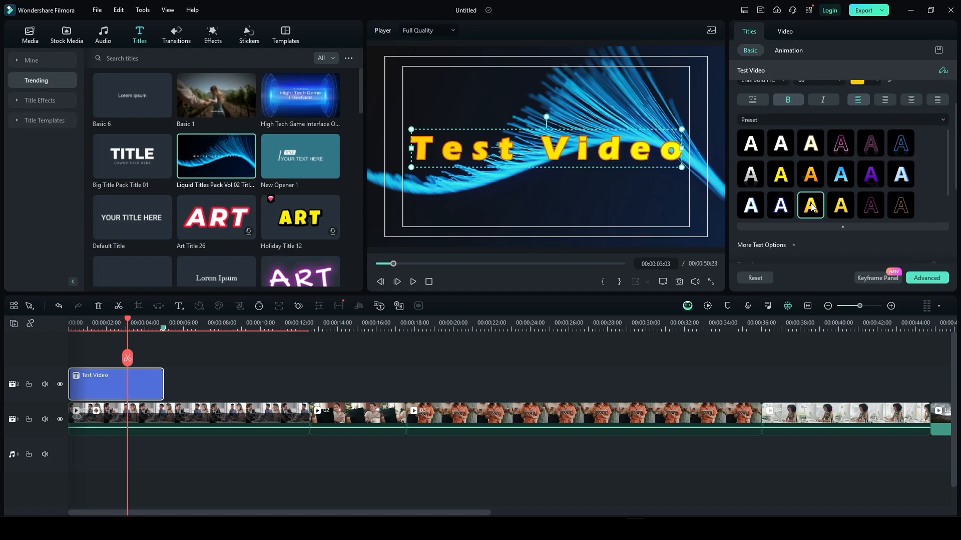
scroll(787, 181, "down", 1)
left_click(778, 175)
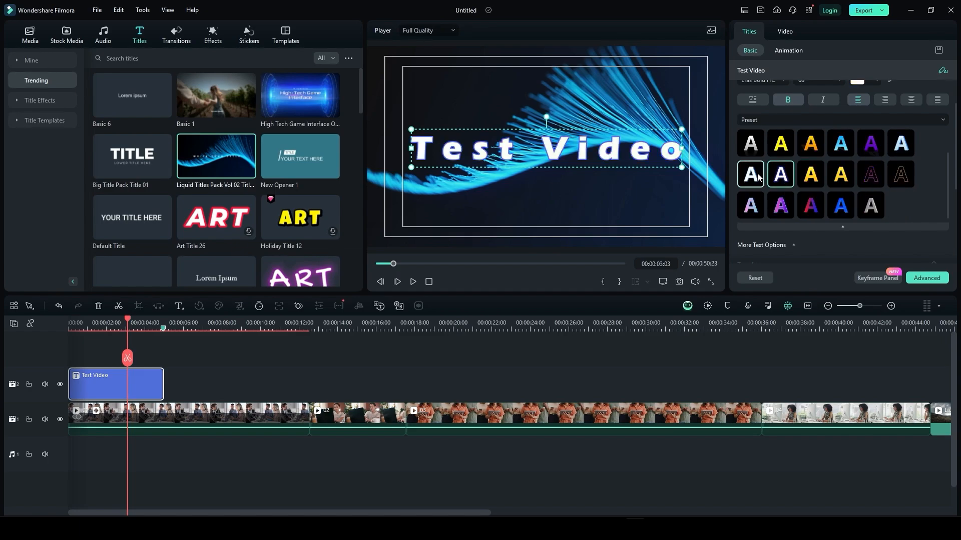
scroll(758, 176, "up", 1)
left_click(786, 150)
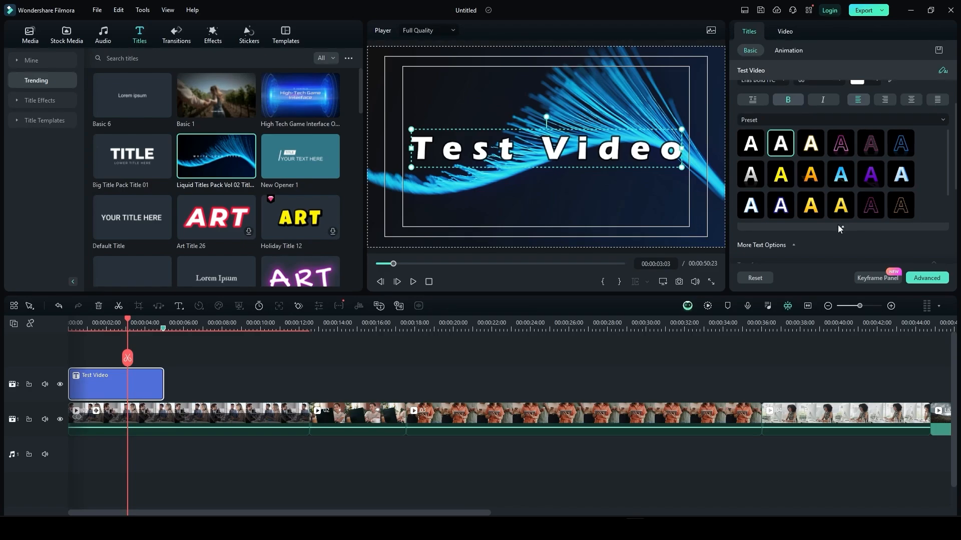
Expand More Text Options and set the title's letter spacing to 7
scroll(958, 196, "down", 2)
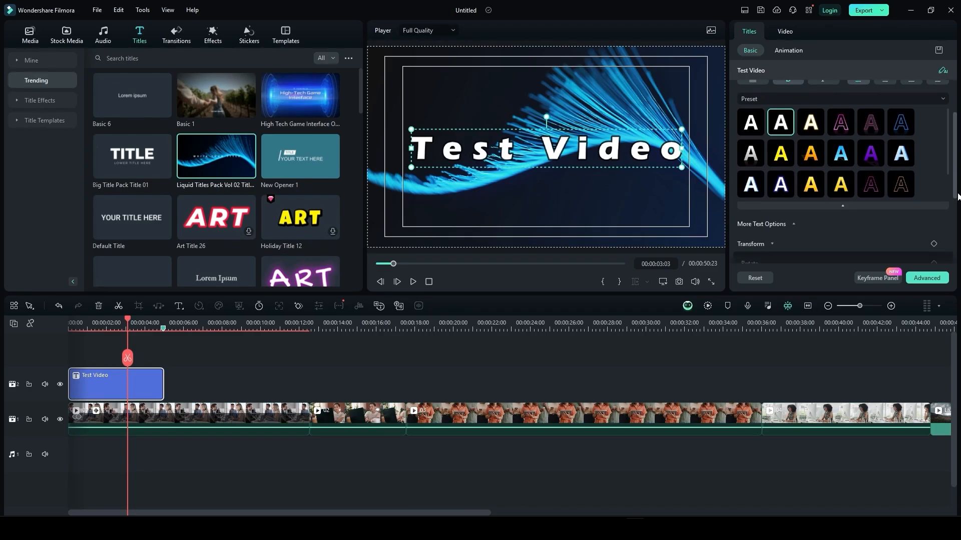
scroll(958, 196, "down", 4)
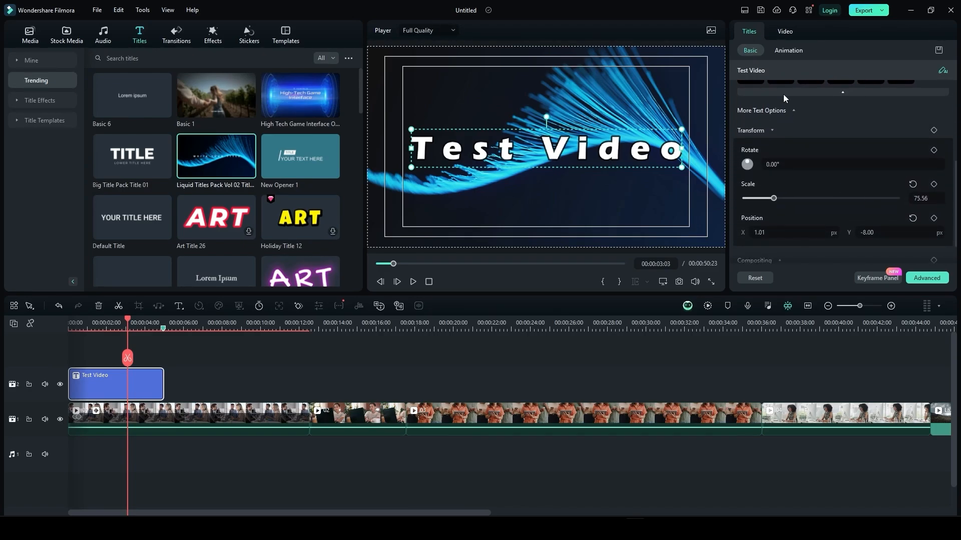
left_click(785, 112)
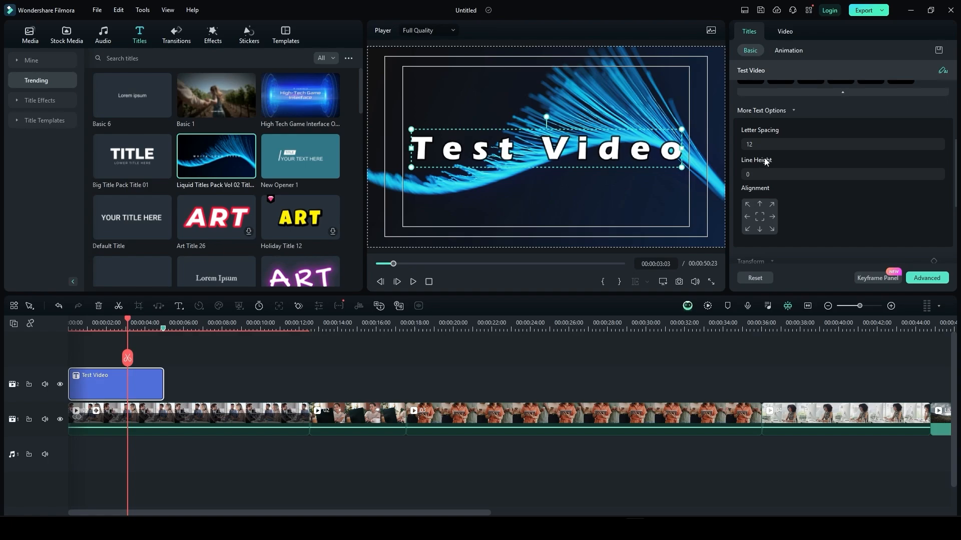
mouse_move(751, 144)
left_mouse_down()
mouse_move(733, 144)
mouse_move(770, 145)
mouse_move(760, 145)
left_mouse_up()
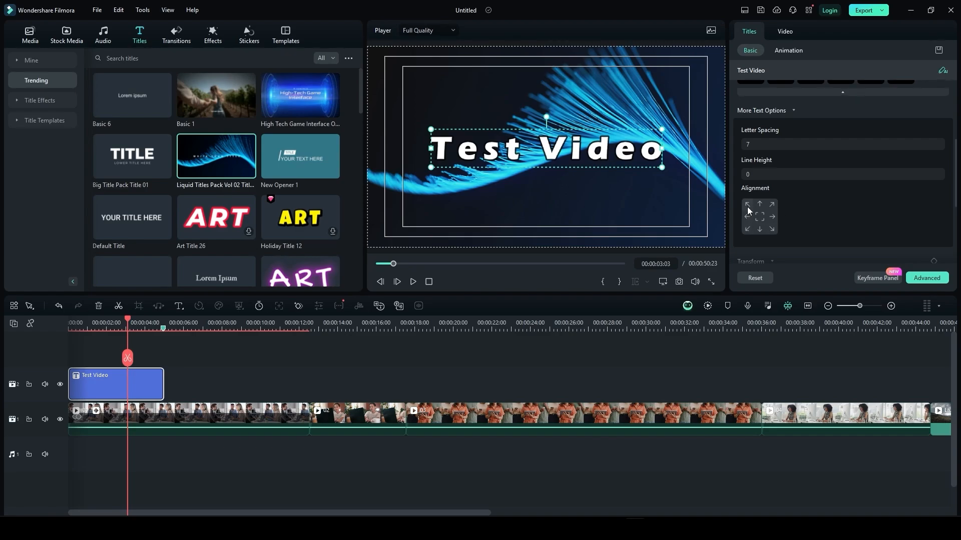
Try top-right, middle-left, bottom-right and bottom-center placement for the title, and align it to the center of the frame
left_click(761, 216)
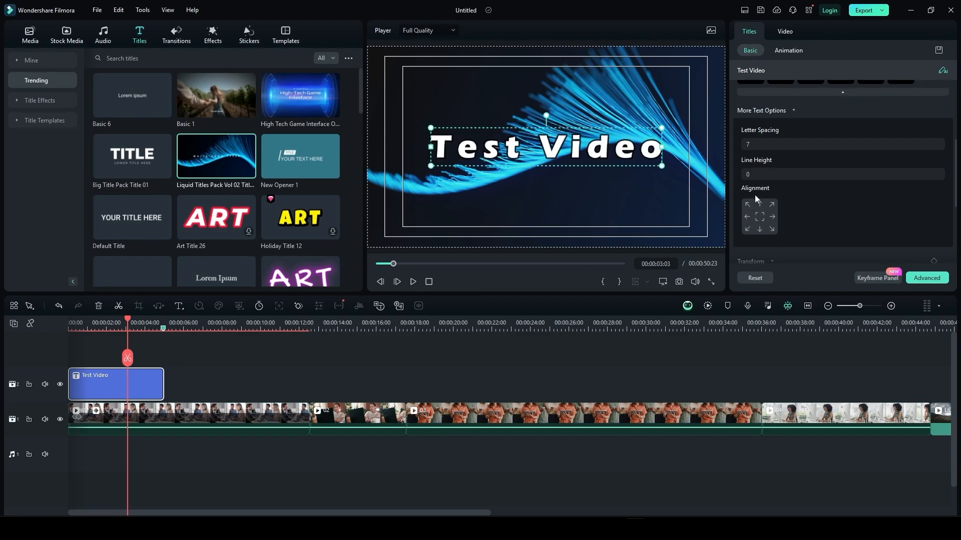
left_click(773, 204)
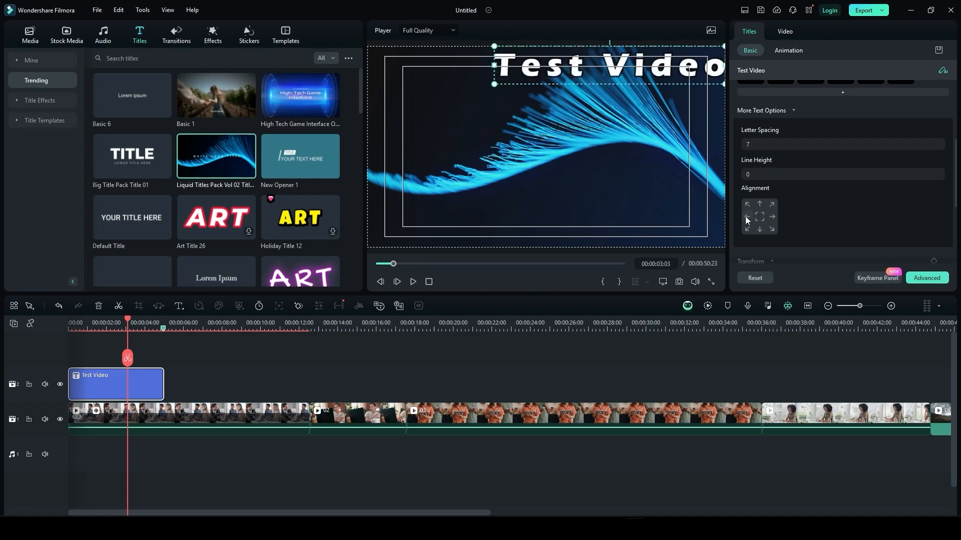
left_click(746, 216)
left_click(772, 229)
left_click(759, 229)
left_click(760, 216)
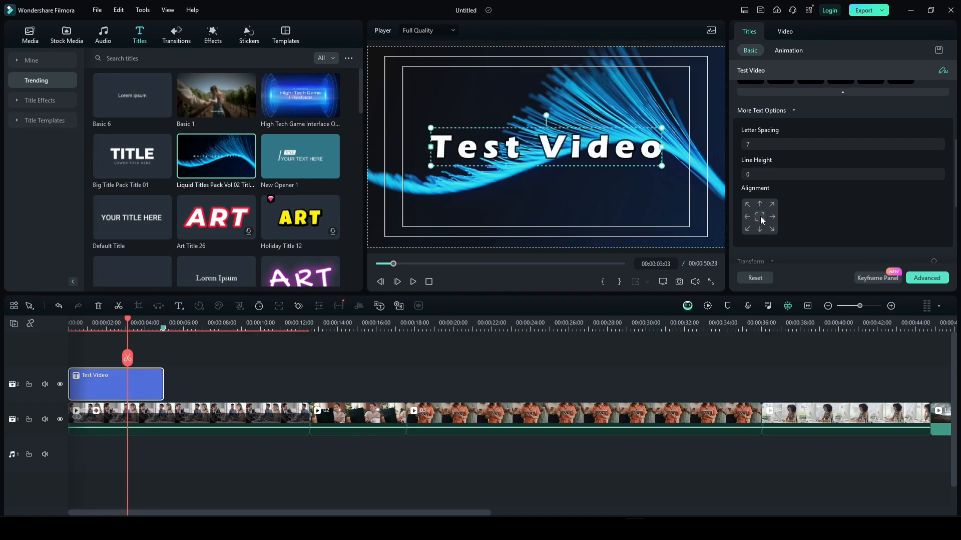
Collapse More Text Options and examine the title's Transform, Animation and Video settings, returning to the Basic title settings
scroll(844, 220, "down", 3)
scroll(830, 205, "up", 4)
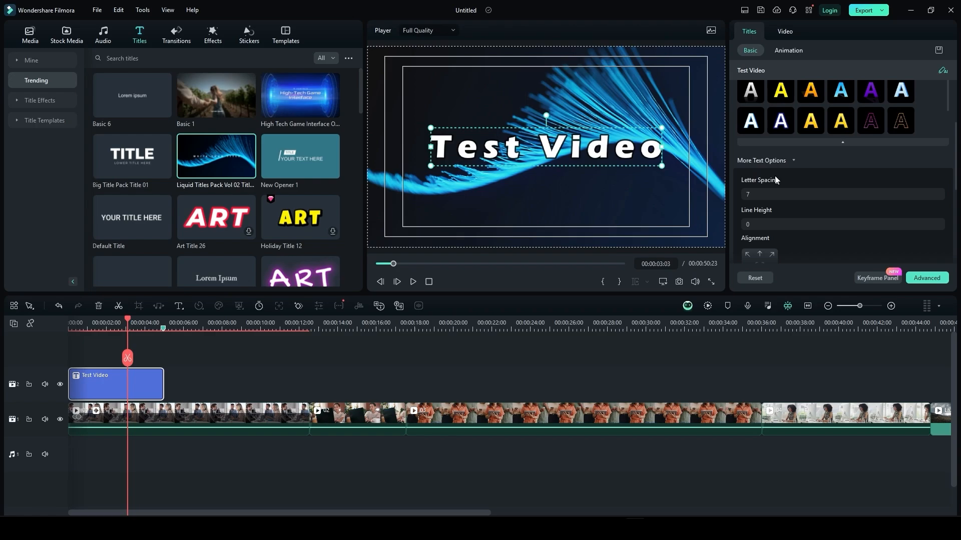
left_click(781, 162)
scroll(788, 188, "down", 1)
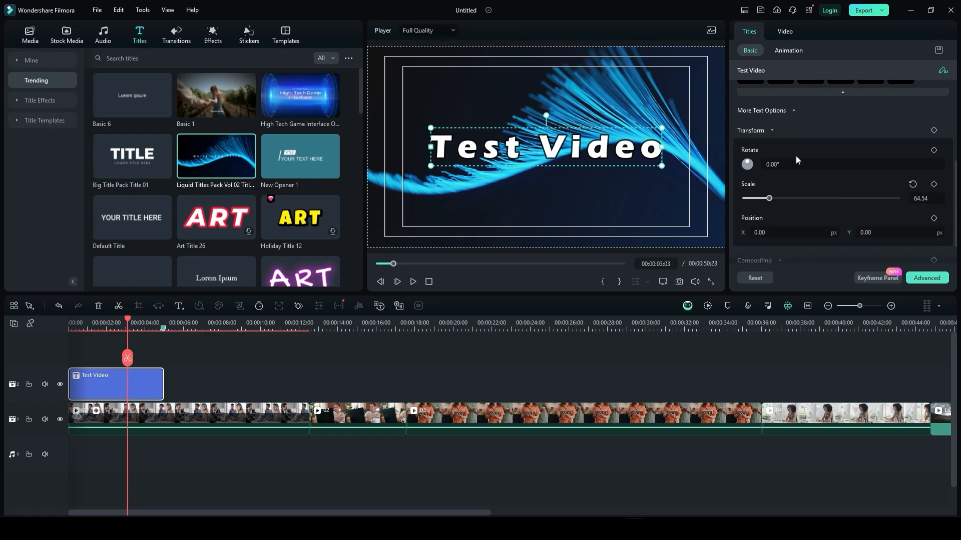
left_click(788, 50)
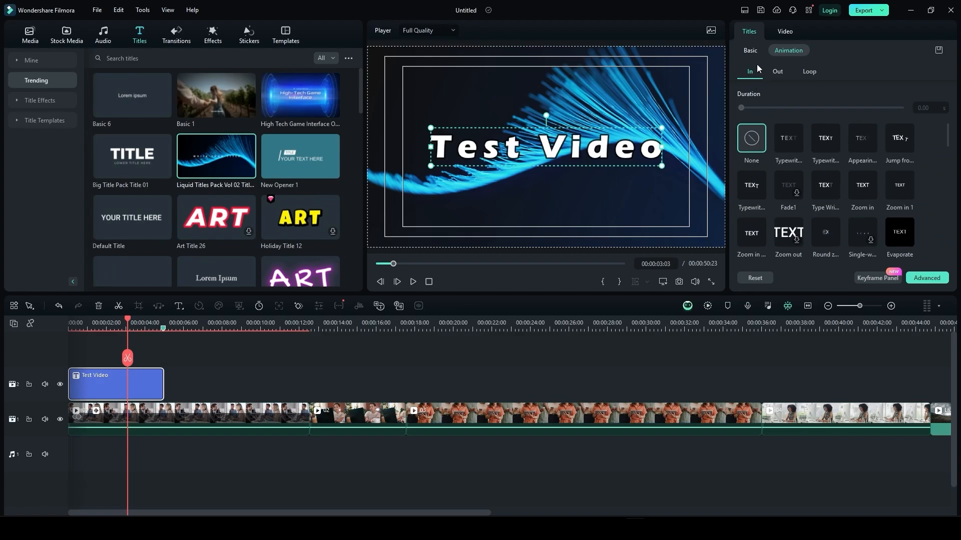
left_click(750, 51)
left_click(780, 32)
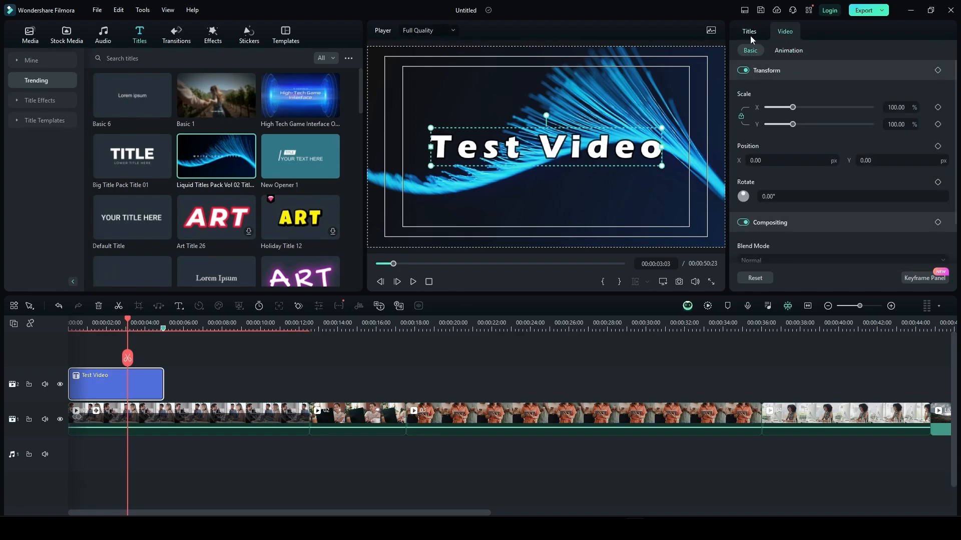
left_click(750, 32)
Set the title's scale to 65.81, then try a -2° rotation and reset it
left_click_drag(769, 197, 769, 198)
left_click_drag(772, 164, 770, 164)
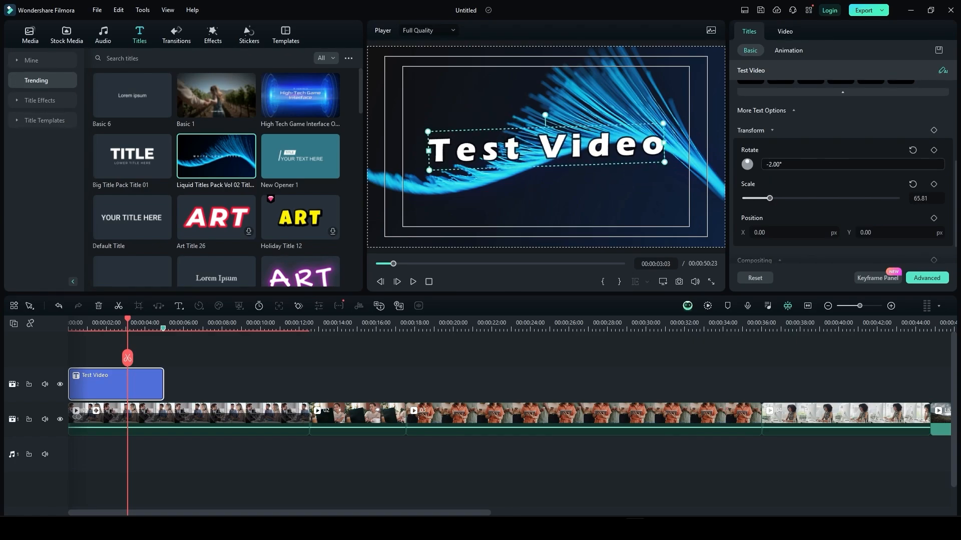
left_click(910, 149)
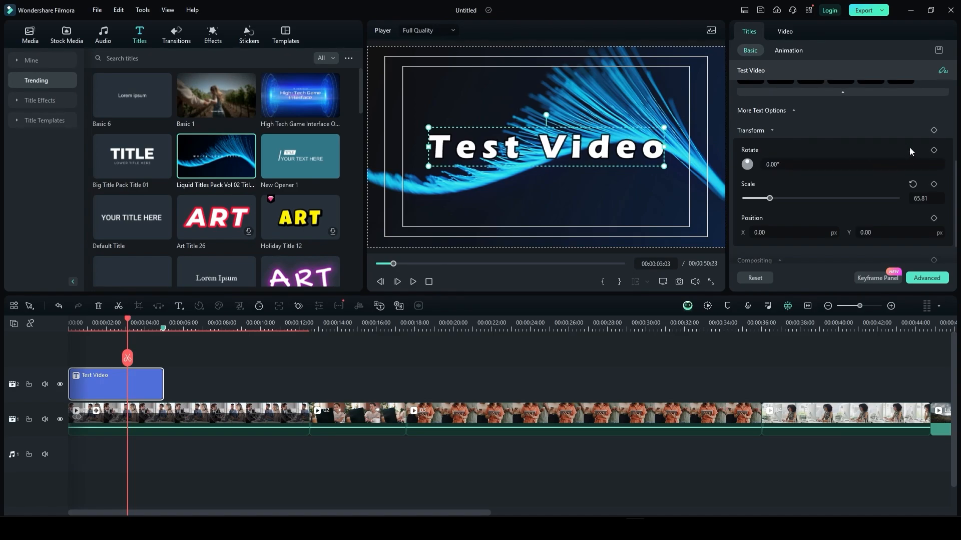
Offset the title's position to X 73 and Y -8
scroll(909, 150, "down", 1)
left_click_drag(810, 194, 937, 187)
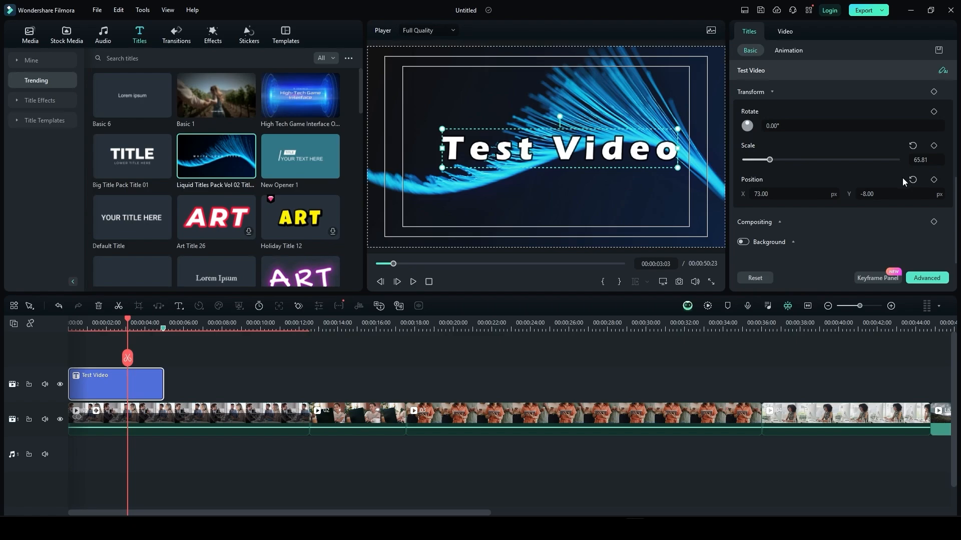
Try the Multiply blend mode on the title and restore Normal, keeping the opacity at 100
left_click(755, 223)
scroll(766, 226, "down", 2)
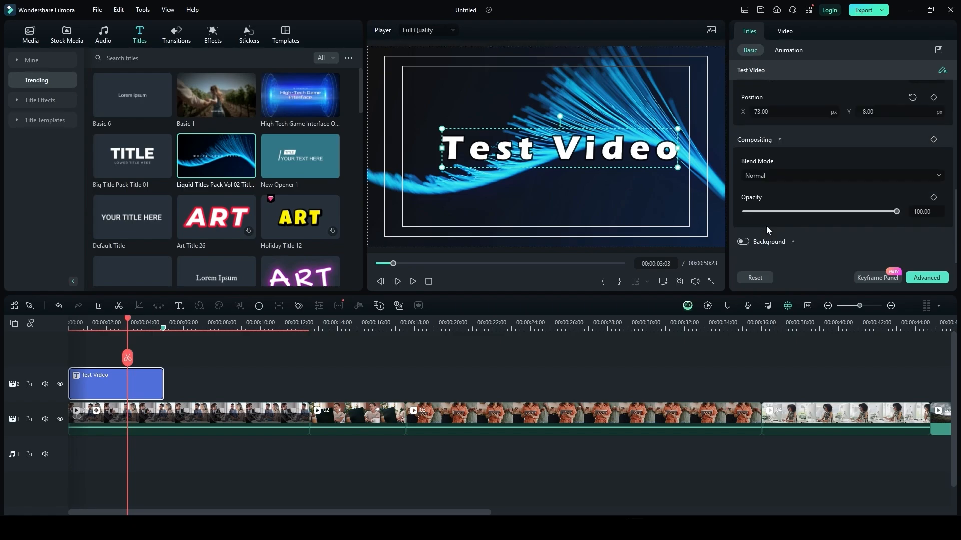
left_click(769, 176)
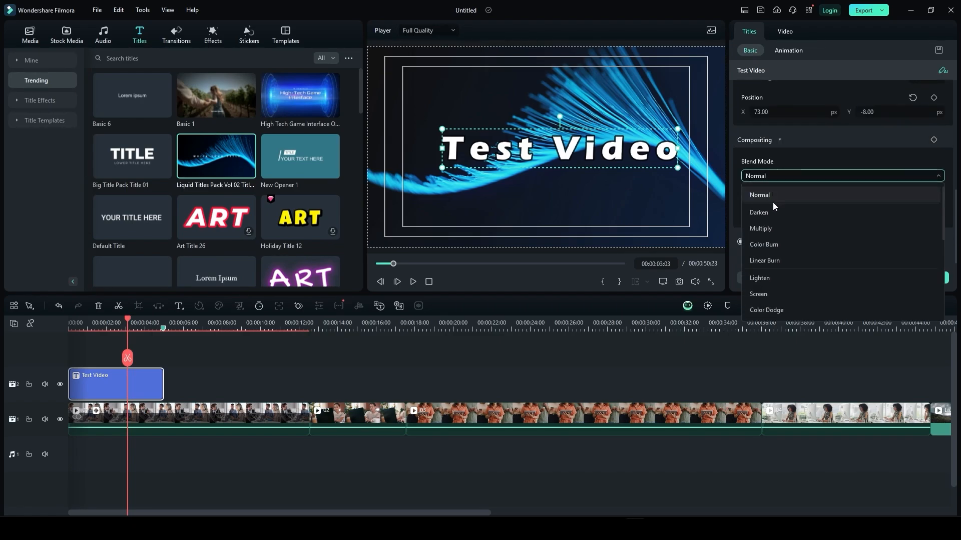
left_click(773, 228)
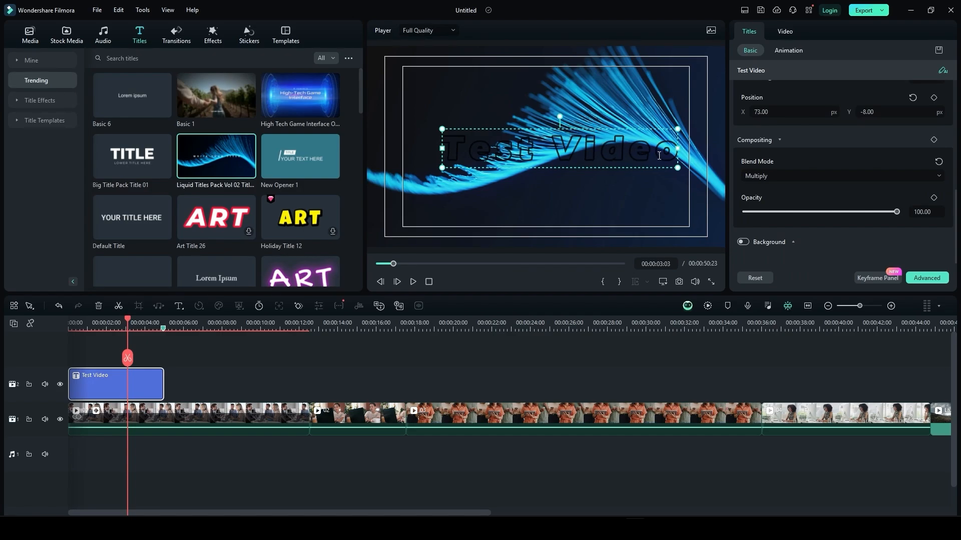
left_click(779, 177)
left_click(775, 194)
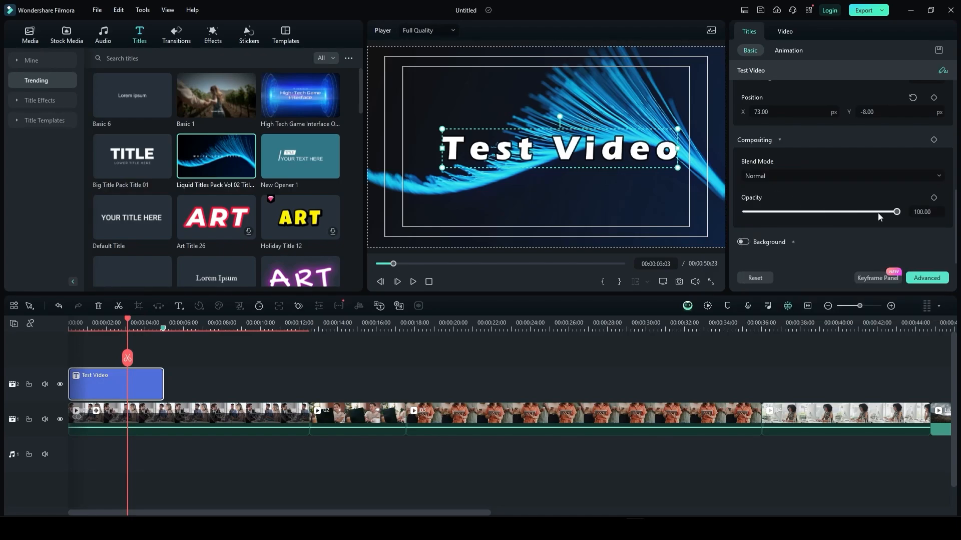
mouse_move(897, 212)
left_mouse_down()
mouse_move(790, 212)
mouse_move(899, 213)
left_mouse_up()
Turn on the title's background and set its type to Gradient Fill
left_click(772, 244)
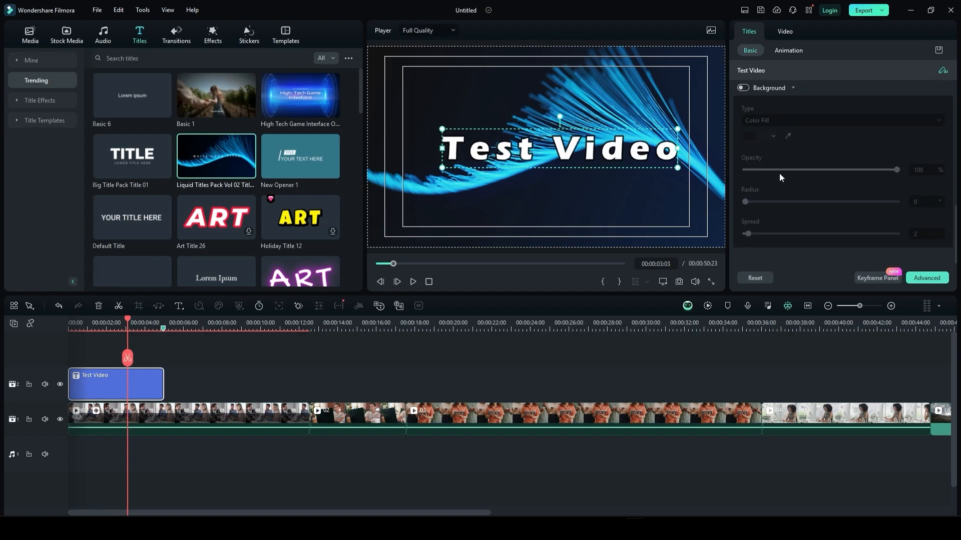
left_click(743, 88)
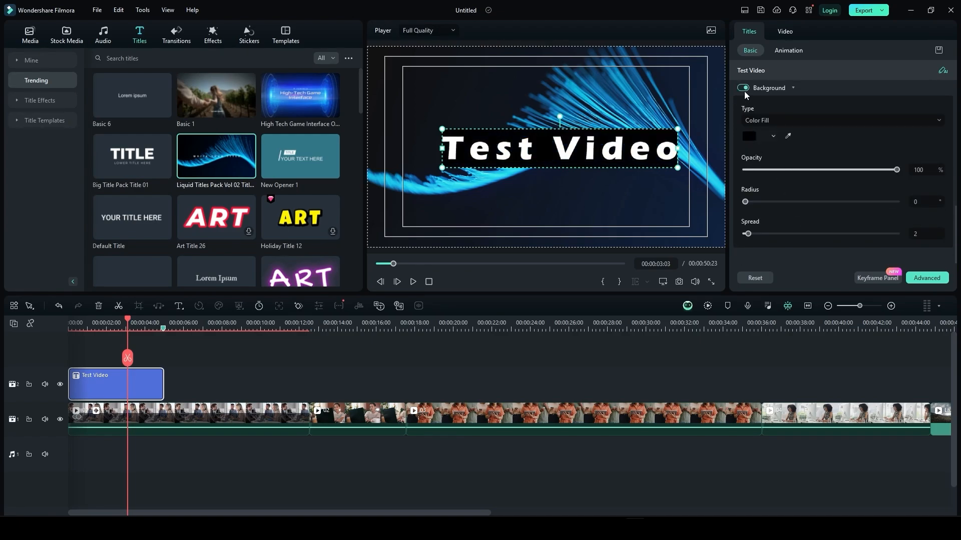
left_click(756, 121)
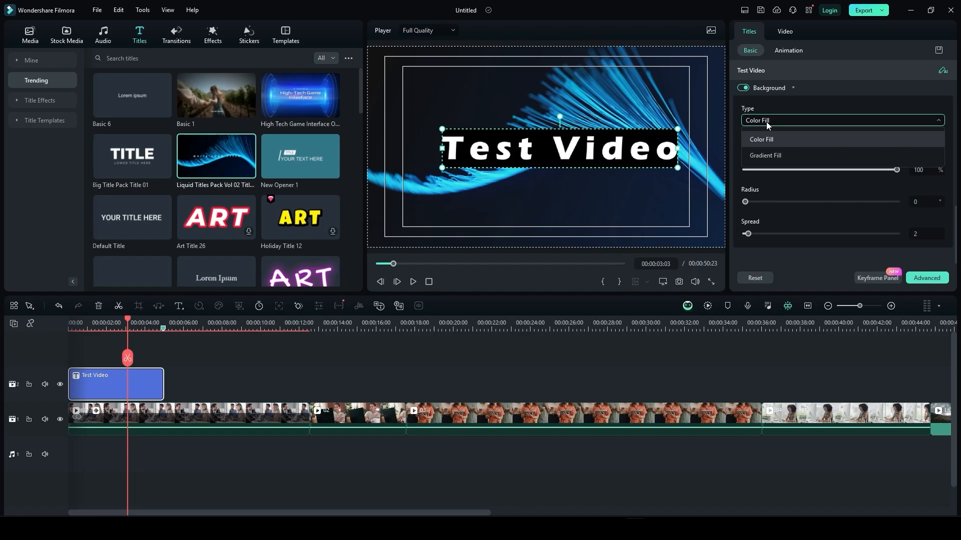
left_click(765, 155)
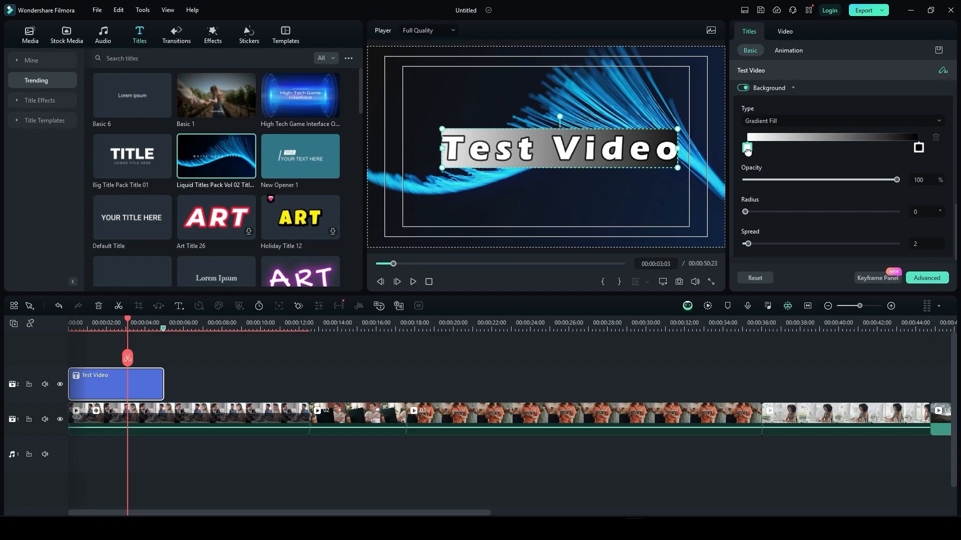
Color the background gradient's start stop with the recent green and its end stop dark red
left_click(747, 148)
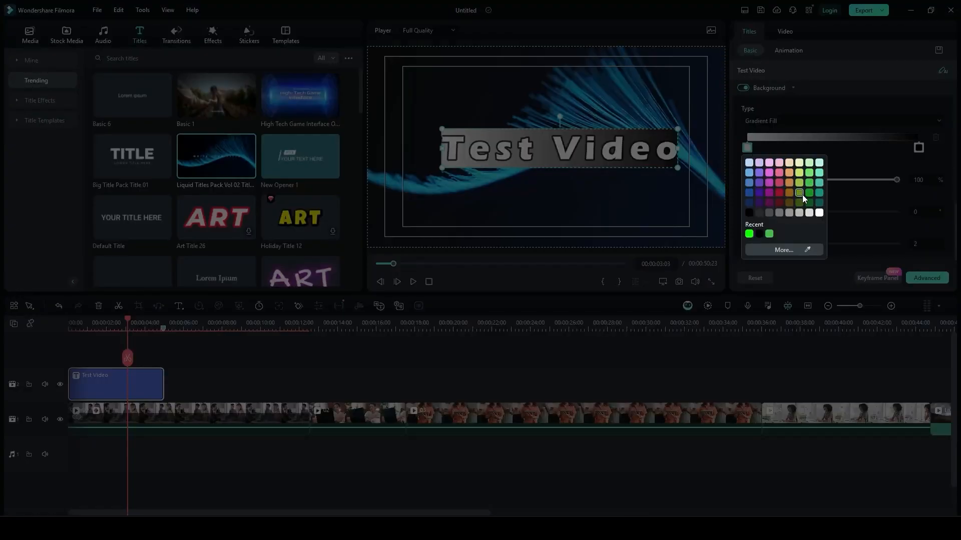
left_click(768, 233)
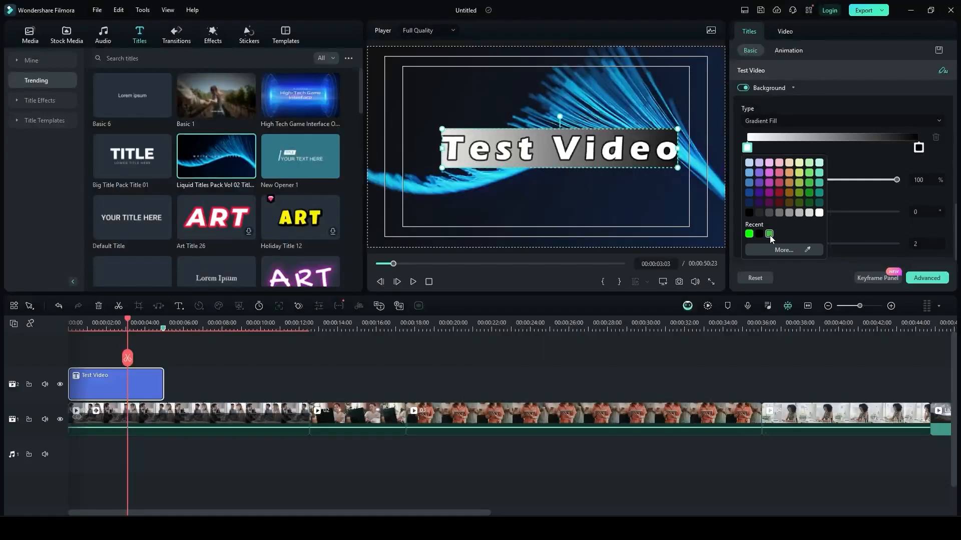
left_click(919, 148)
left_click(915, 202)
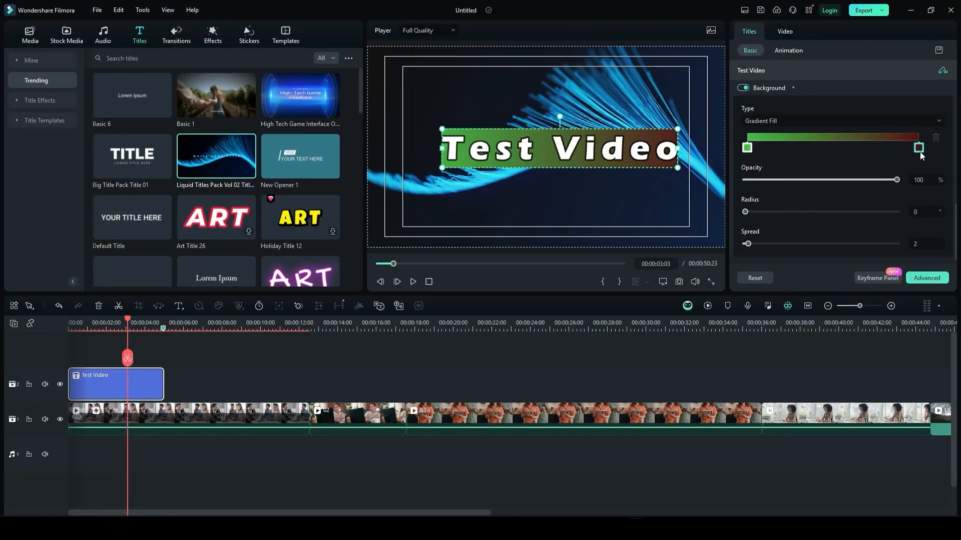
Try different positions for the green and dark red gradient stops, ending with them near opposite ends of the bar
left_click_drag(919, 148, 829, 151)
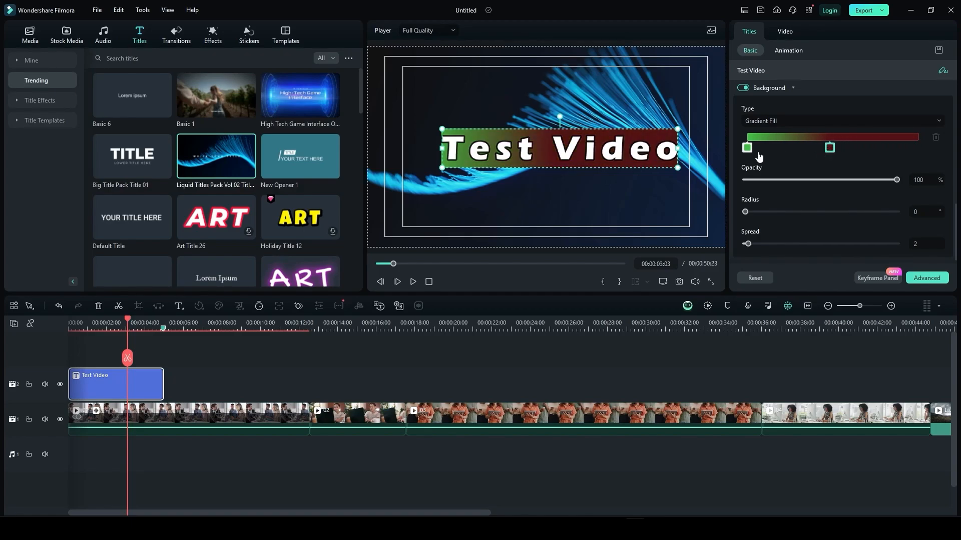
left_click_drag(747, 147, 859, 149)
left_click_drag(799, 148, 751, 148)
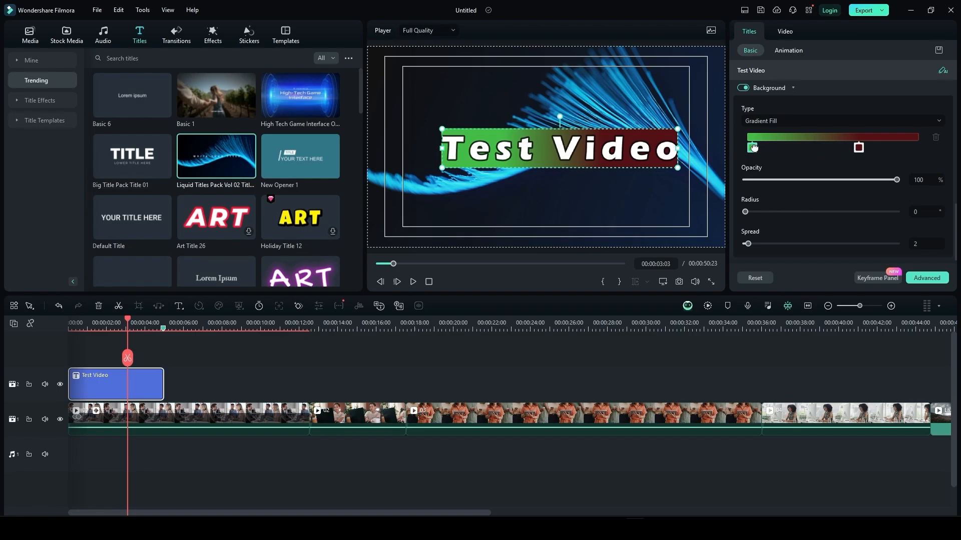
left_click_drag(858, 148, 896, 148)
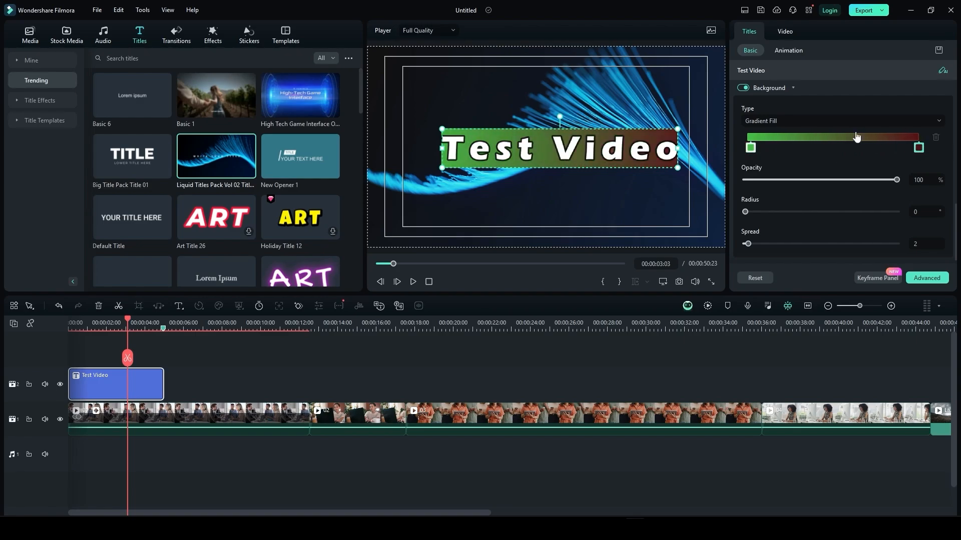
Change the title's background to Color Fill in black, with 40% opacity, radius 0 and spread 0
left_click(826, 121)
left_click(815, 140)
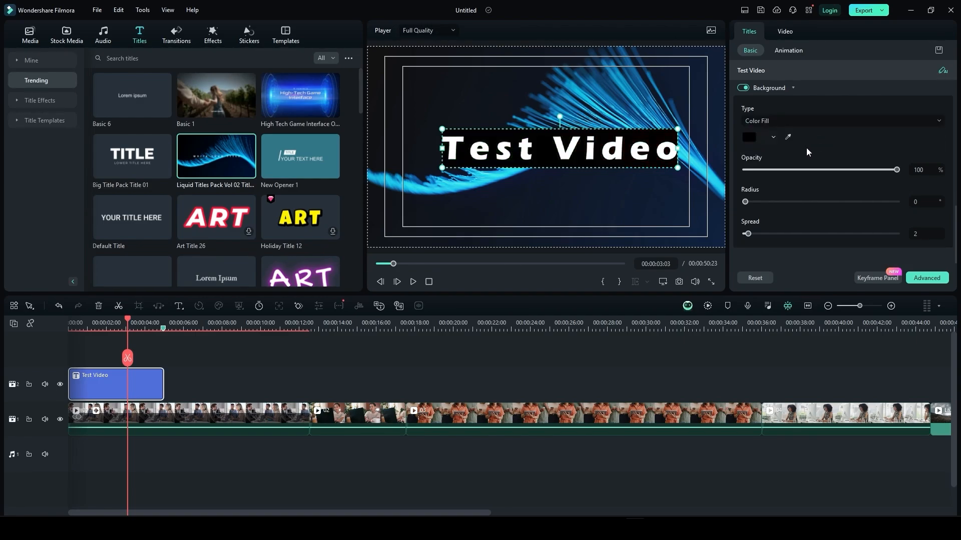
left_click(765, 138)
left_click(881, 140)
left_click_drag(896, 169, 805, 171)
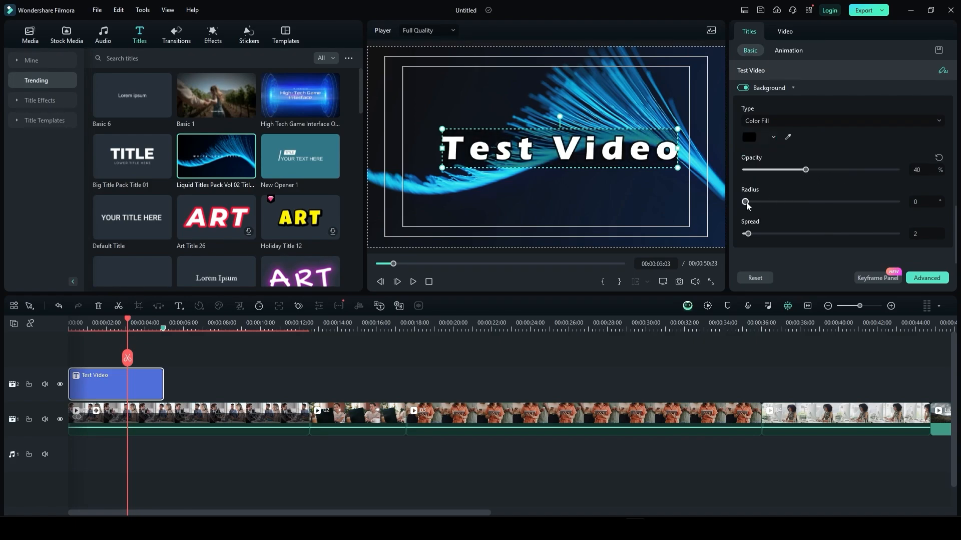
left_click_drag(764, 203, 676, 245)
Turn off the title's background and collapse the Background settings
left_click(744, 88)
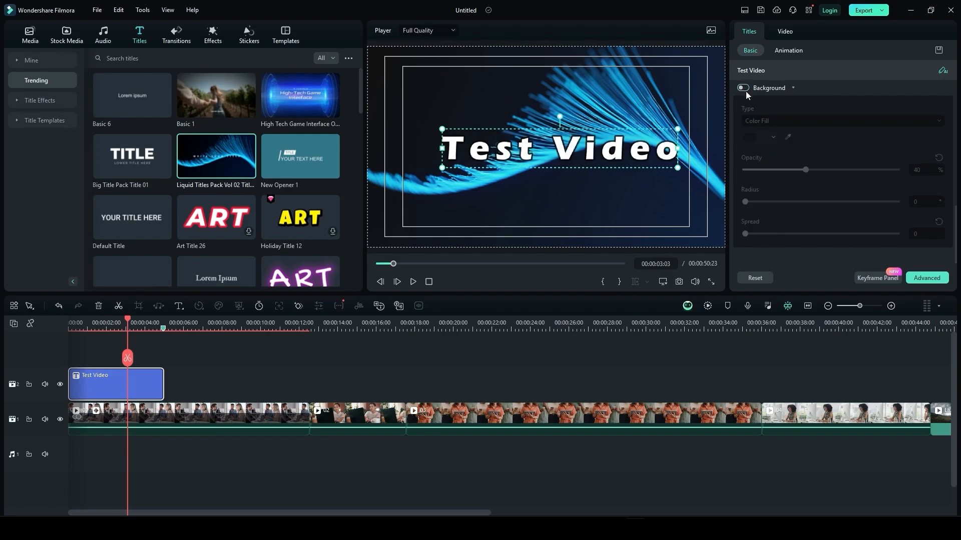
left_click(773, 88)
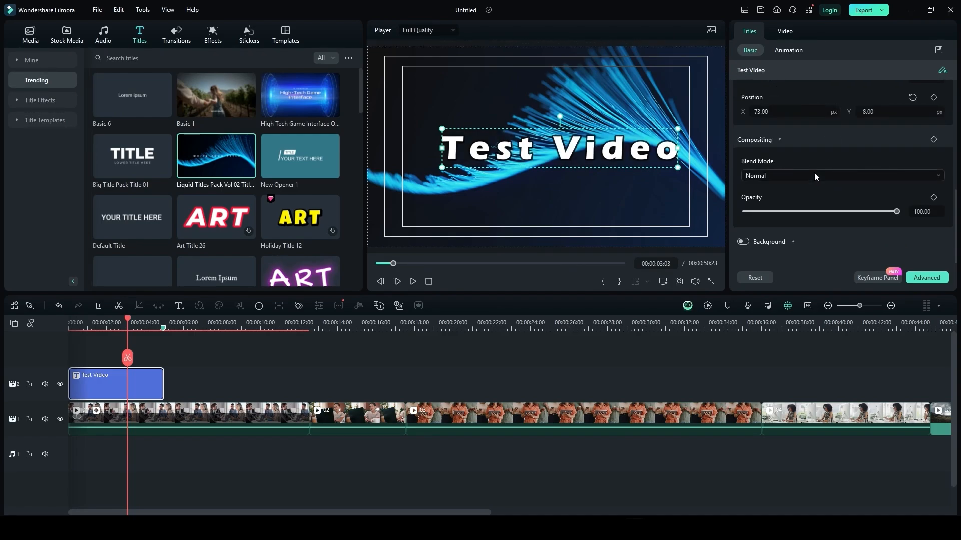
scroll(845, 163, "up", 6)
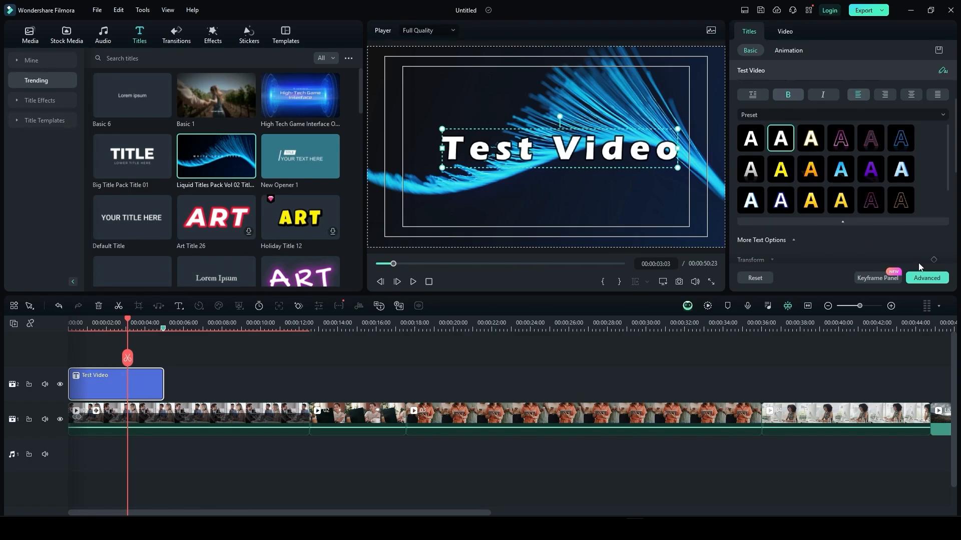
Apply the Typewriter Pops out entrance animation to the title
left_click(790, 51)
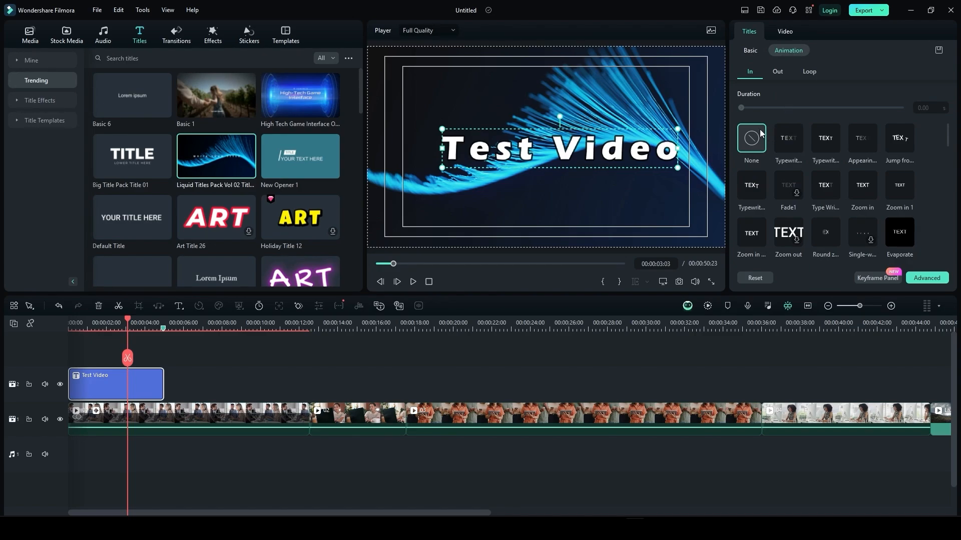
left_click(795, 148)
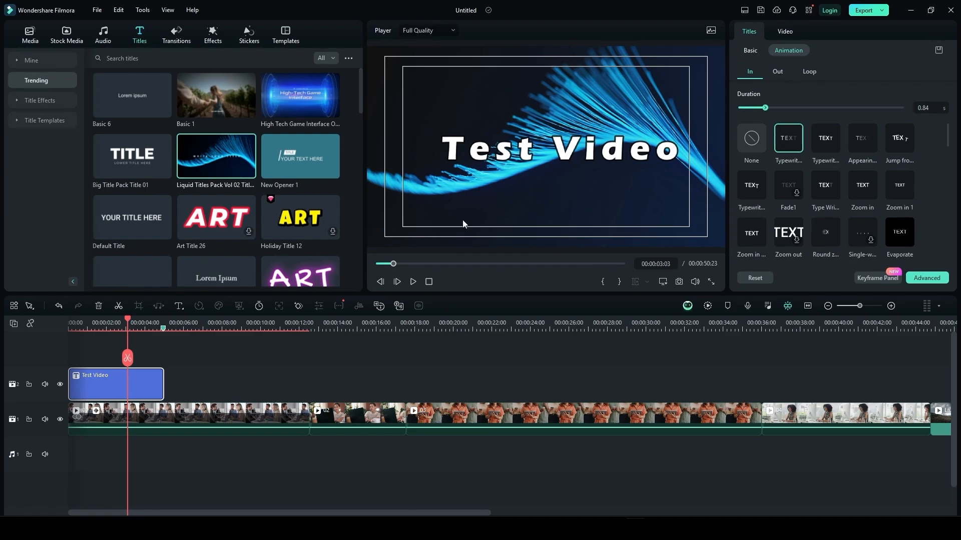
mouse_move(215, 152)
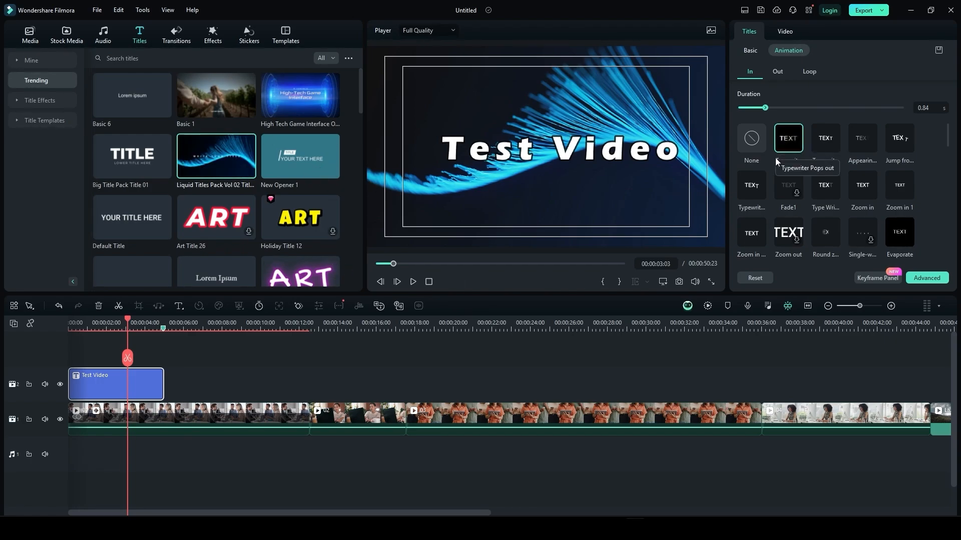
Add a Quick Text title on video track 2 above the end of the first clip, and preview the frame at 00:00:10:05
left_click(182, 309)
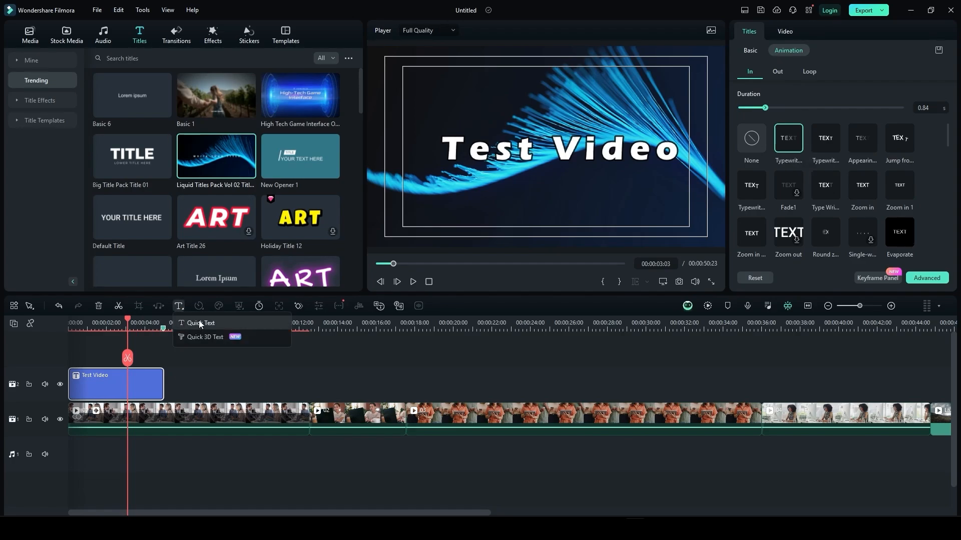
left_click(200, 324)
left_click_drag(200, 368, 280, 405)
left_click(263, 324)
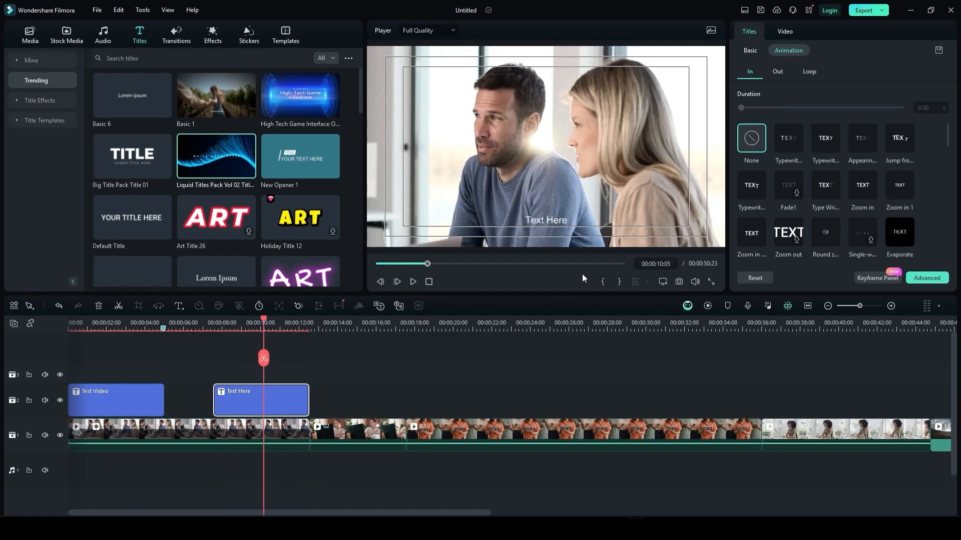
Select the new text in the preview and examine its Animation and Basic settings, ending at the text and font options
left_click(554, 221)
left_click(758, 50)
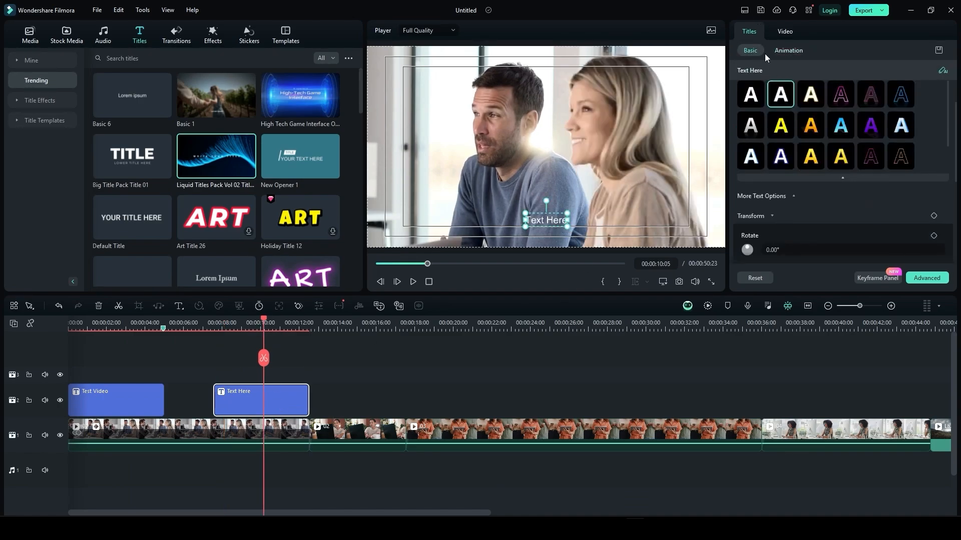
left_click(775, 51)
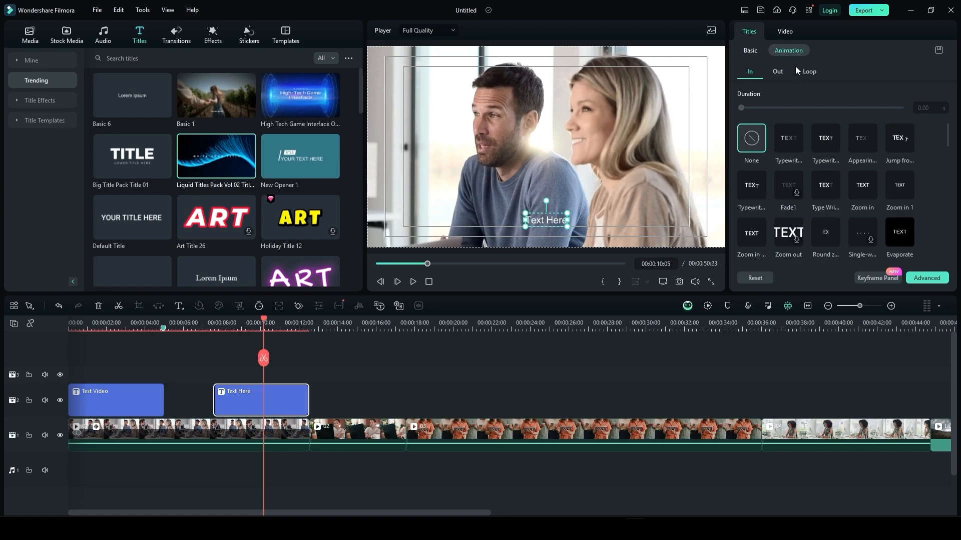
left_click(752, 51)
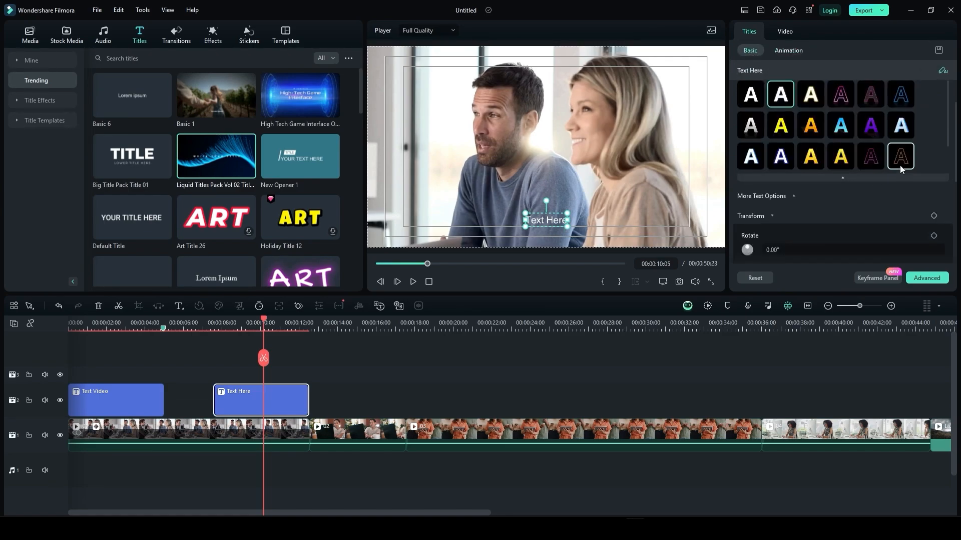
scroll(949, 201, "up", 1)
scroll(959, 99, "up", 1)
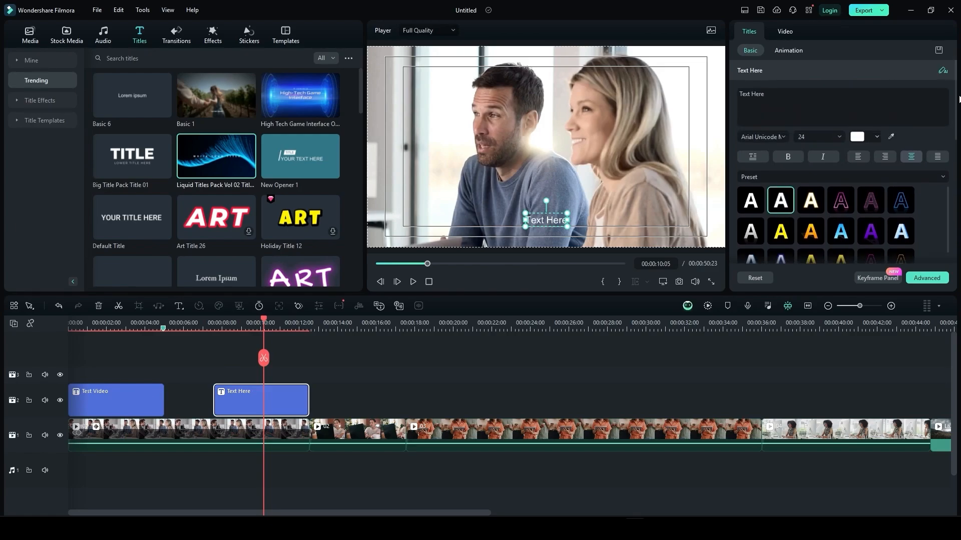
Replace the new title's placeholder text with "Test Result 01"
key("ctrl+a")
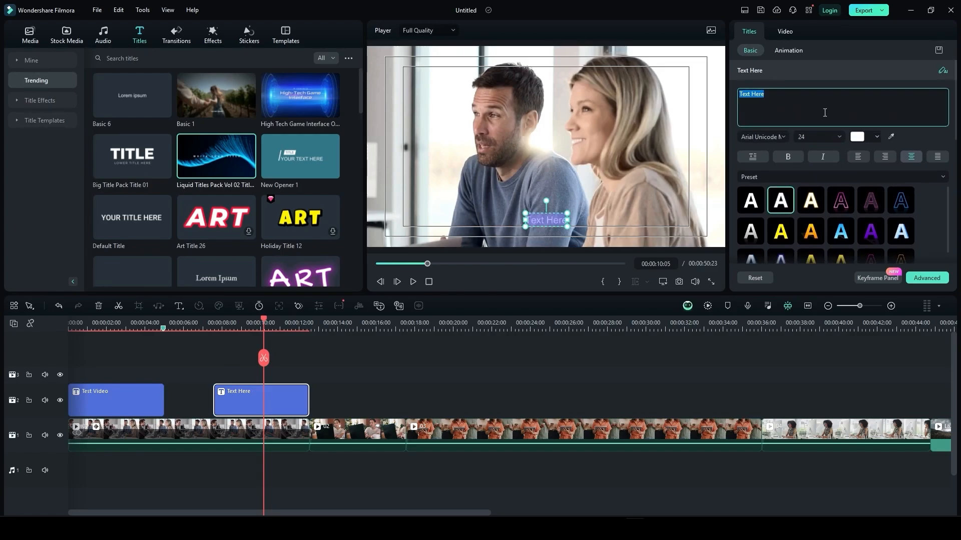
type("Tes")
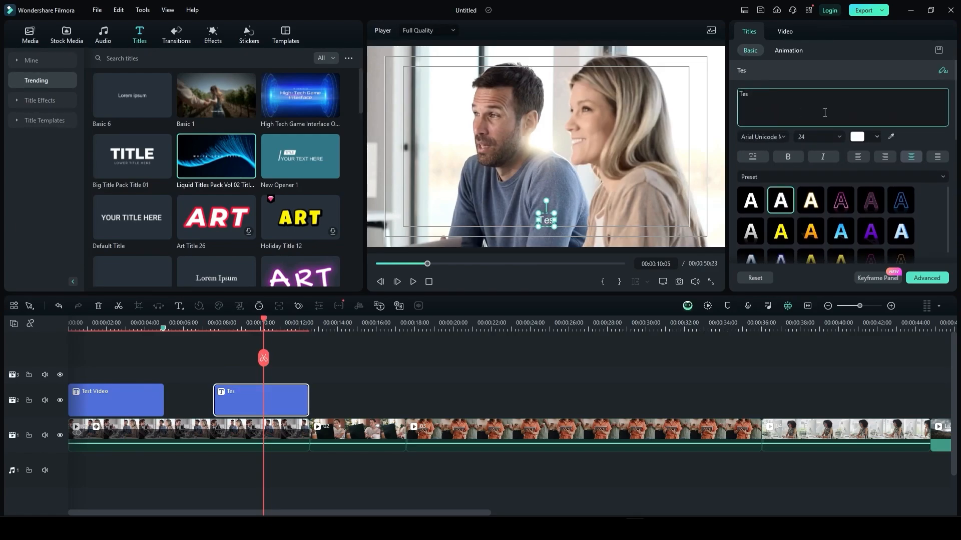
type("t Result 01")
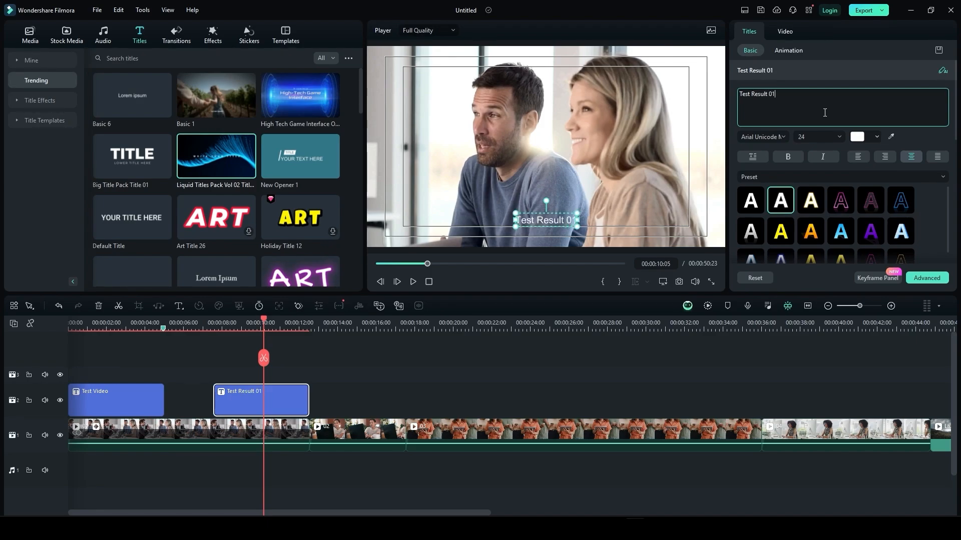
Set the Test Result 01 title's font to Hochstadt Serif and its size to 62
key("ctrl+a")
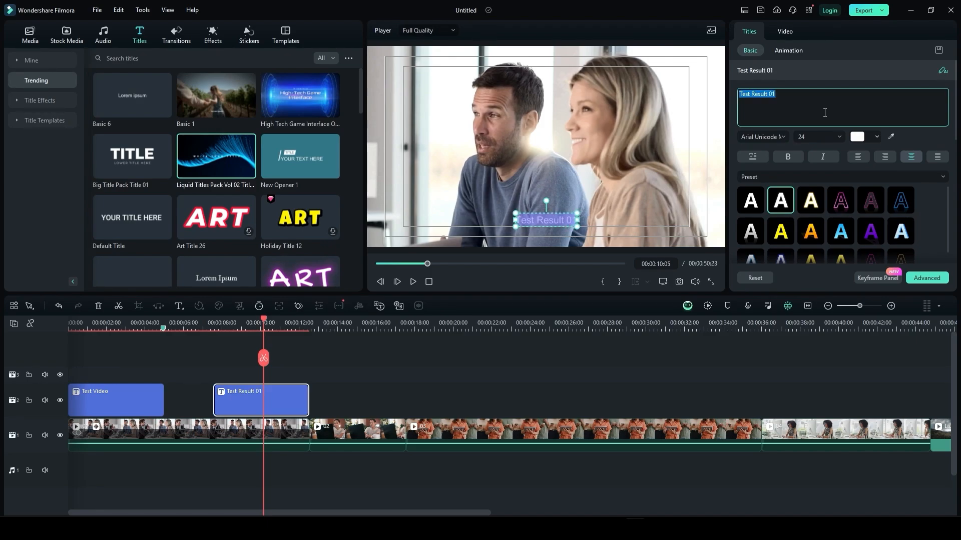
left_click(763, 137)
scroll(819, 253, "down", 5)
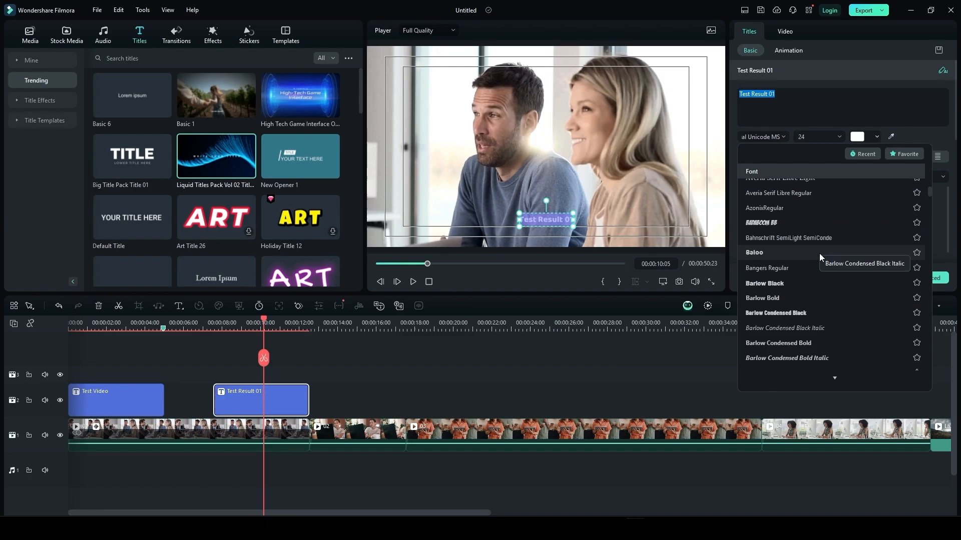
left_click_drag(932, 190, 935, 253)
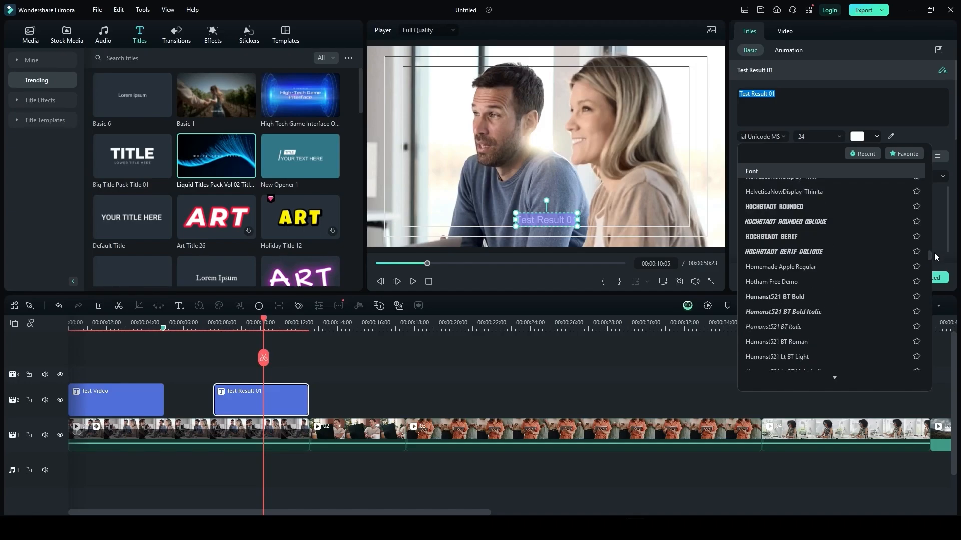
left_click(808, 236)
left_click(839, 137)
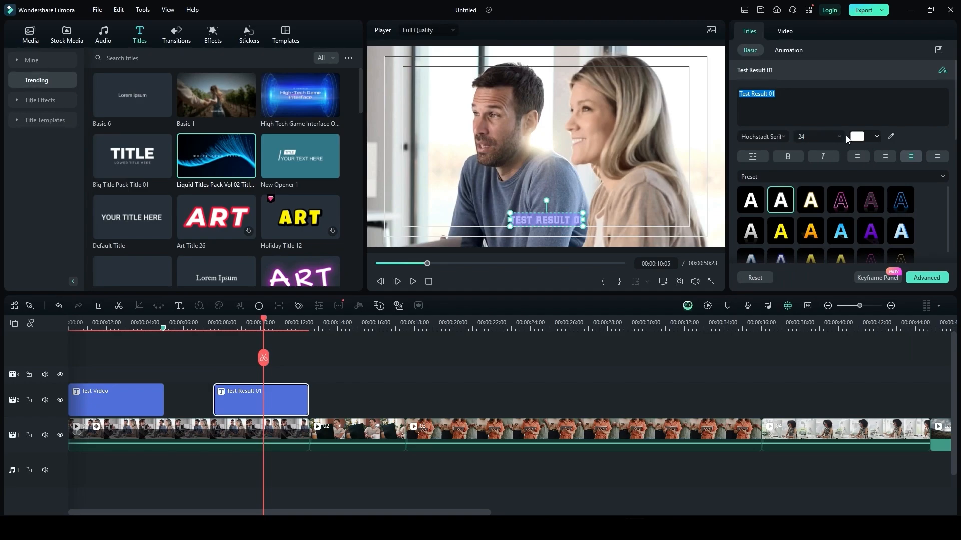
scroll(820, 210, "down", 2)
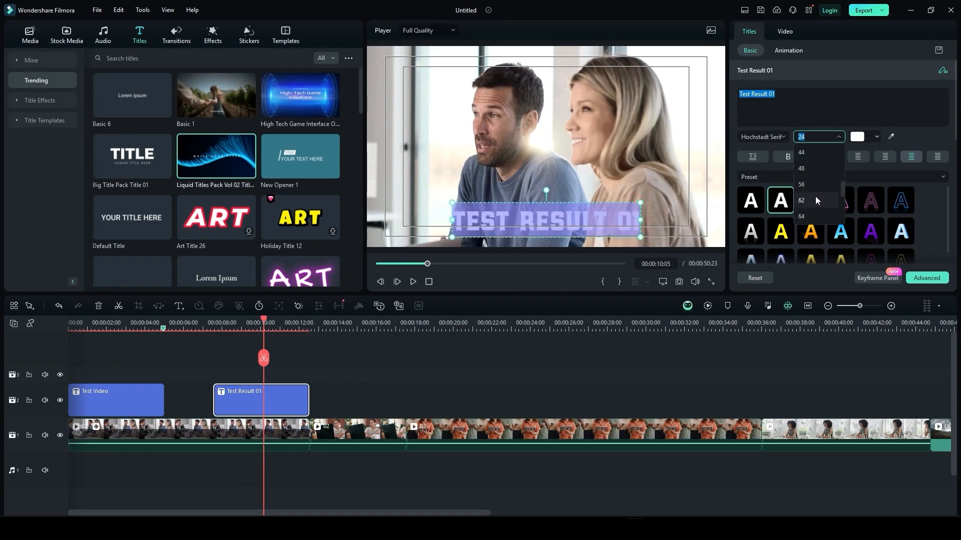
left_click(812, 207)
Align the Test Result 01 title to the centre of the frame, and move it slightly below the middle
scroll(801, 183, "down", 2)
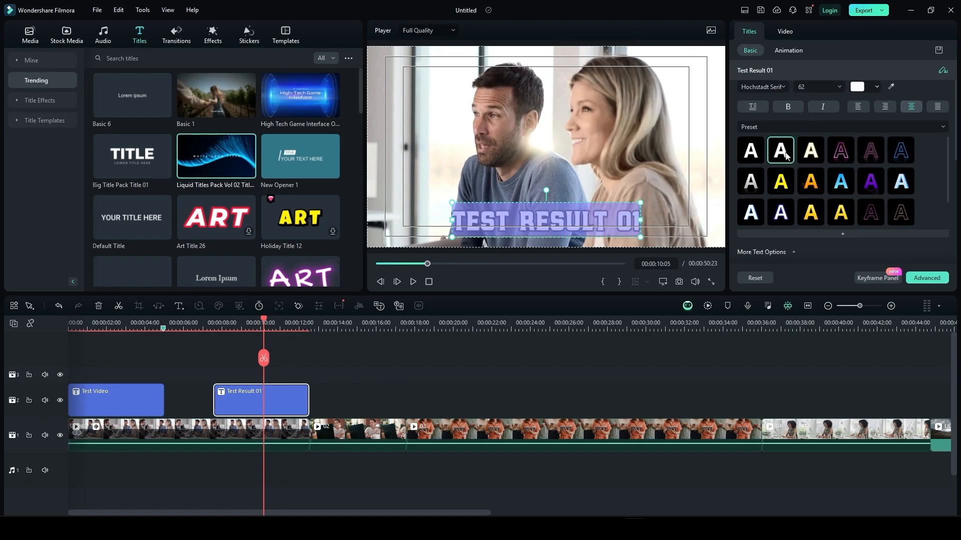
scroll(798, 232, "down", 5)
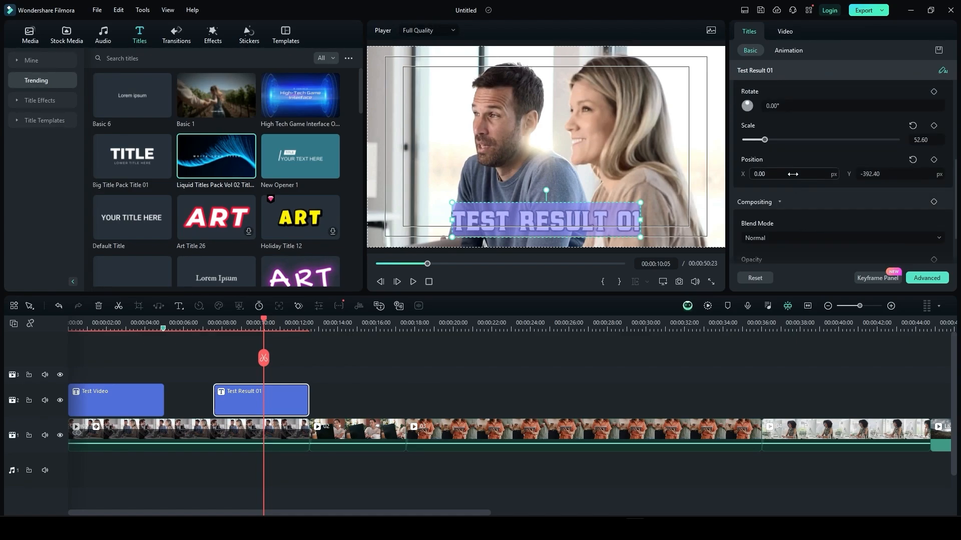
scroll(773, 163, "up", 5)
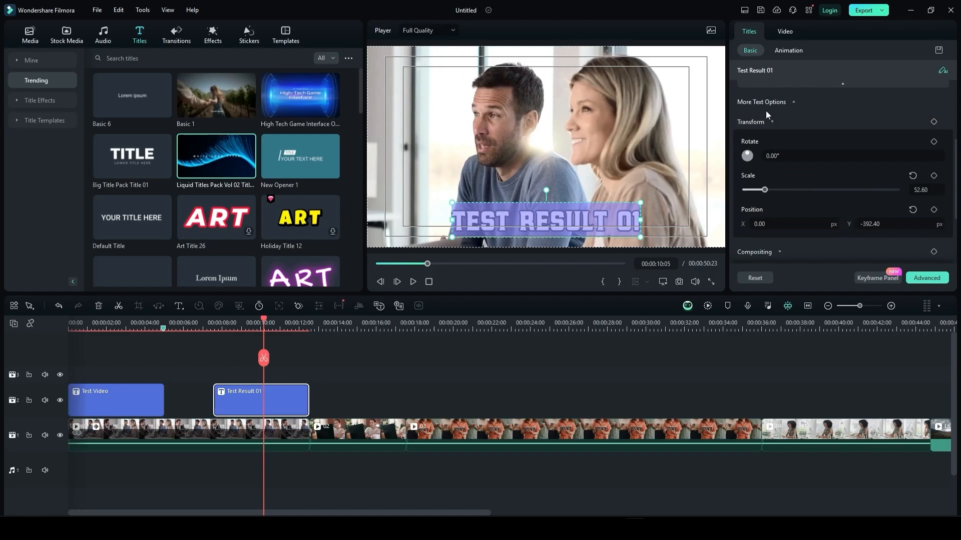
left_click(759, 211)
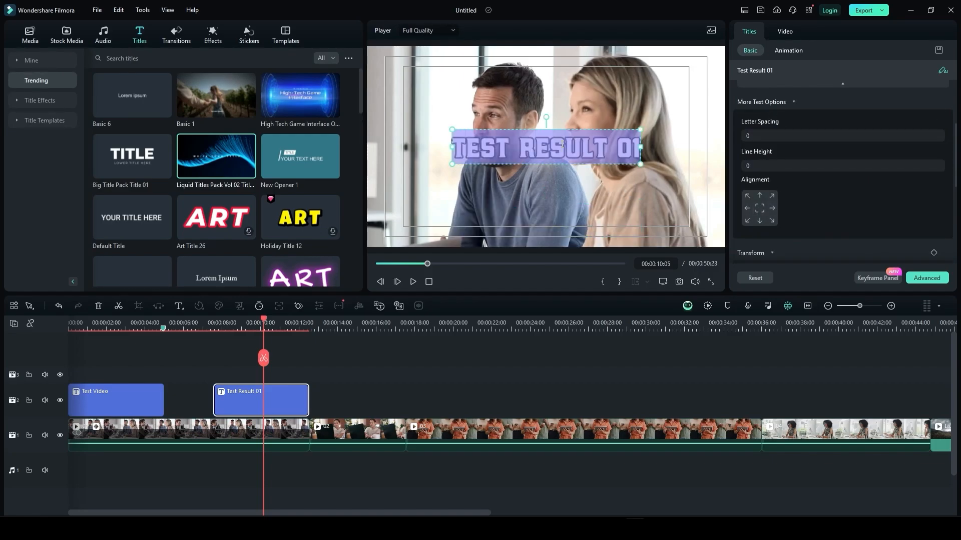
left_click_drag(567, 130, 569, 167)
Apply the first Typewriter entrance animation to the title, lengthen its duration to 4.37 s, and play it from the title's start
left_click(790, 52)
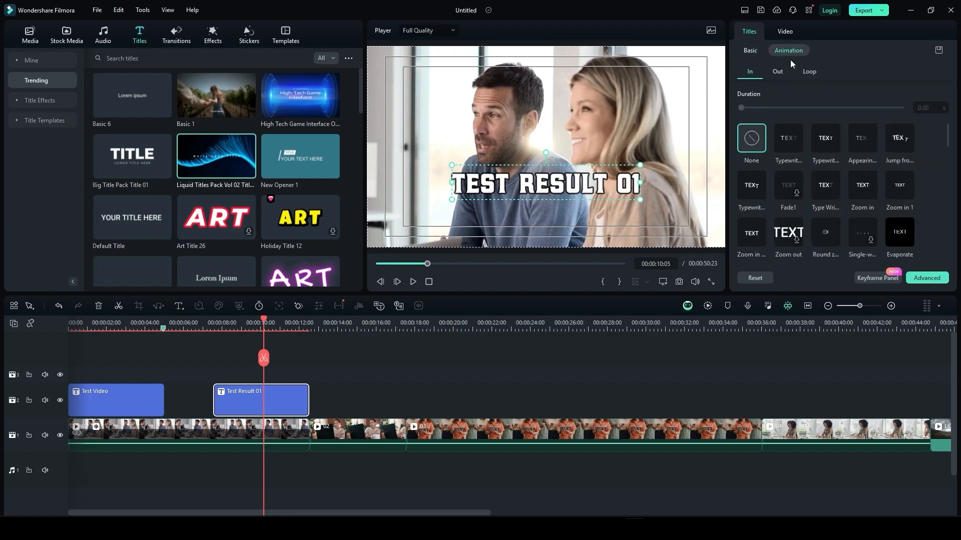
left_click(785, 143)
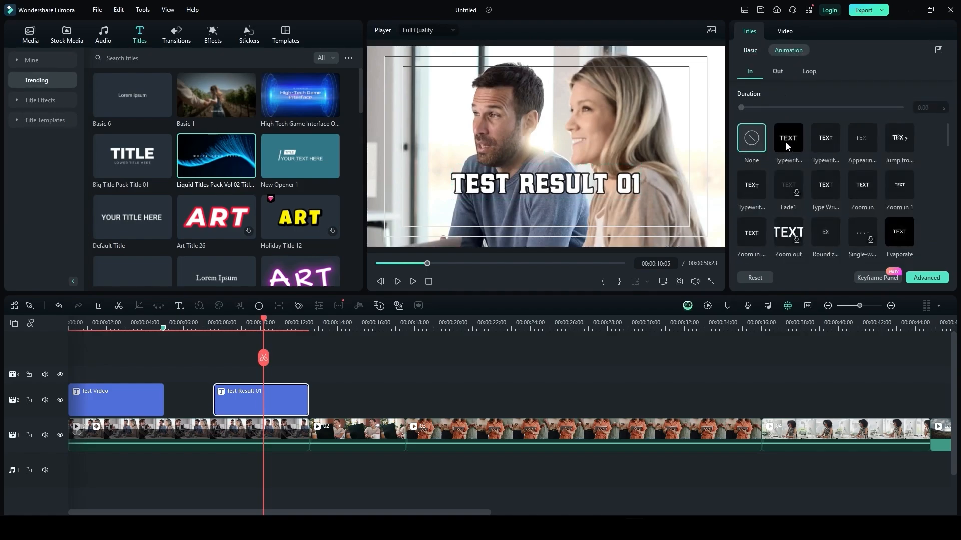
left_click(214, 322)
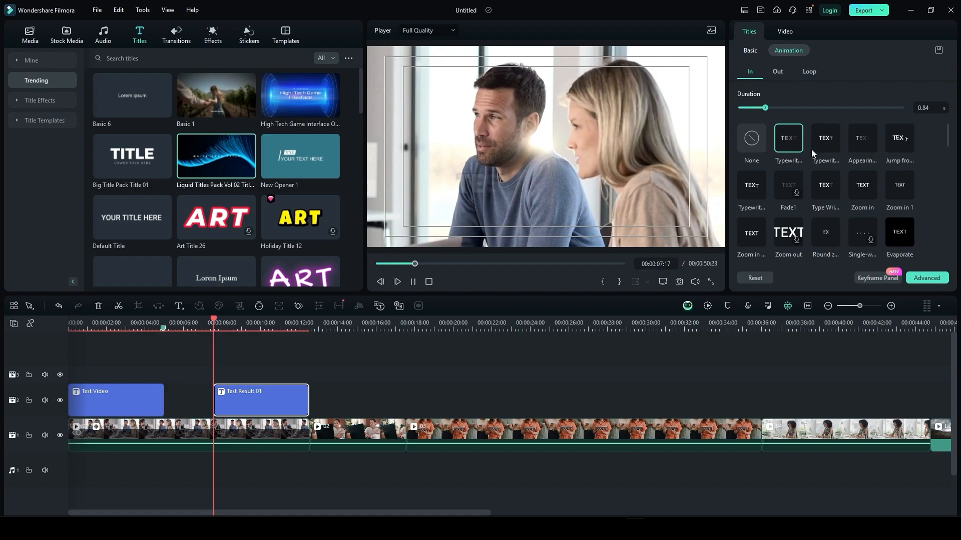
left_click_drag(764, 107, 879, 108)
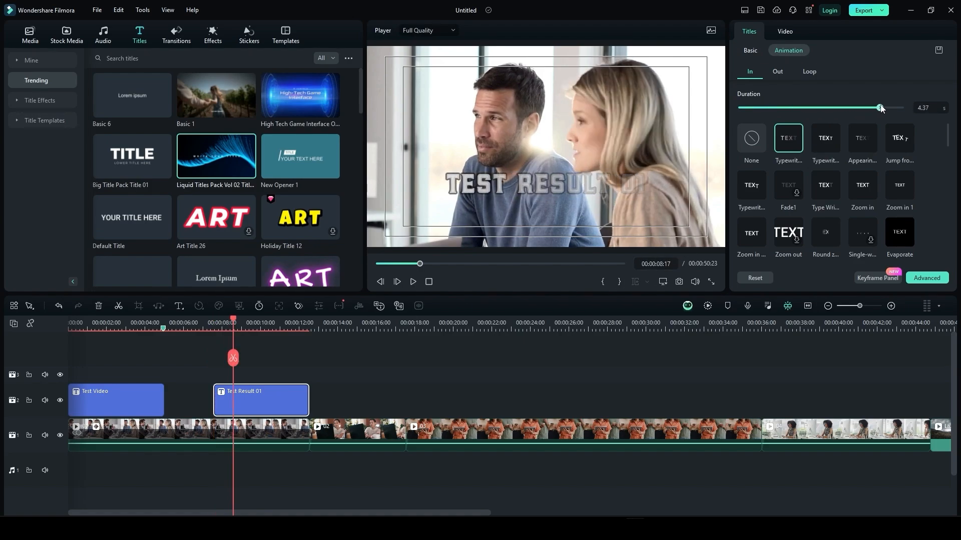
left_click(216, 322)
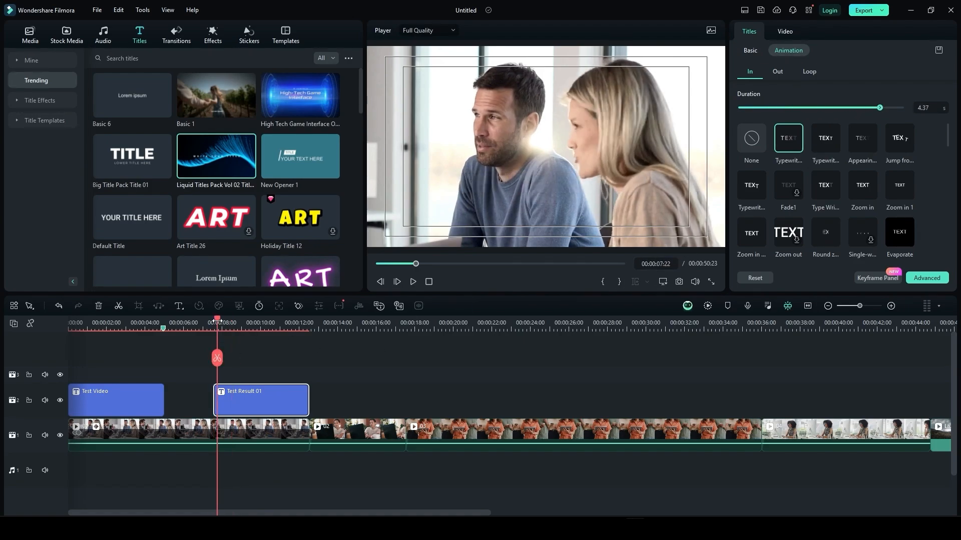
key("space")
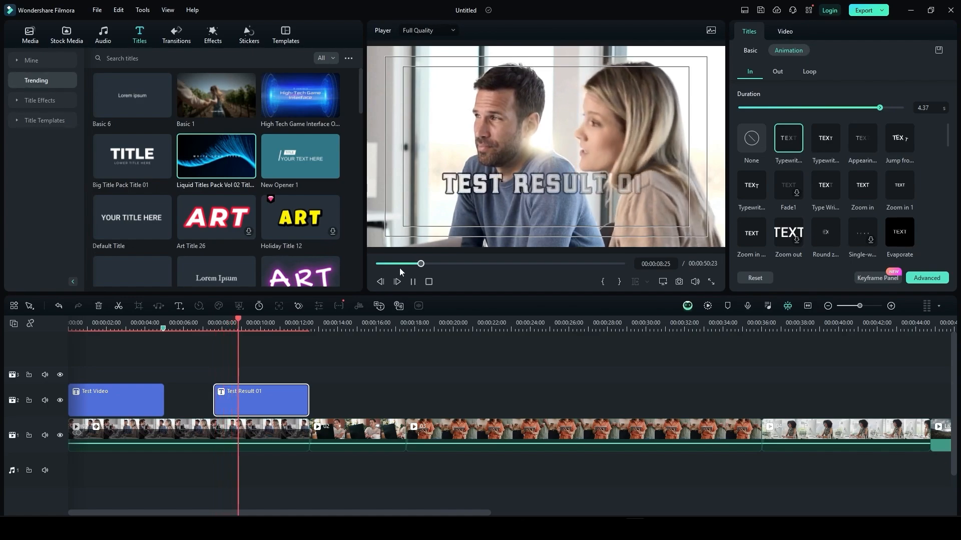
Shorten the entrance animation to 0.30 s, preview it from the title's start, and set the duration to 0.59 s
left_click_drag(879, 107, 747, 108)
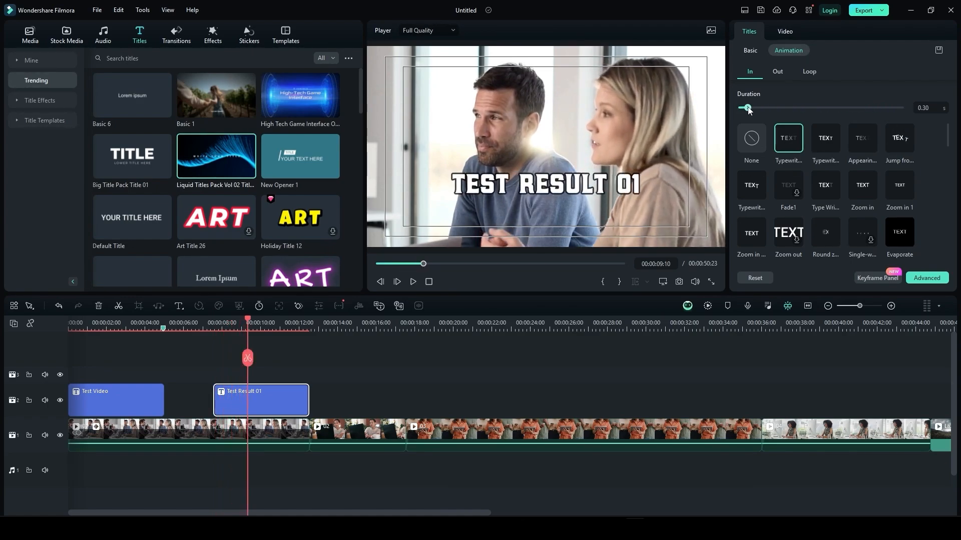
left_click(214, 326)
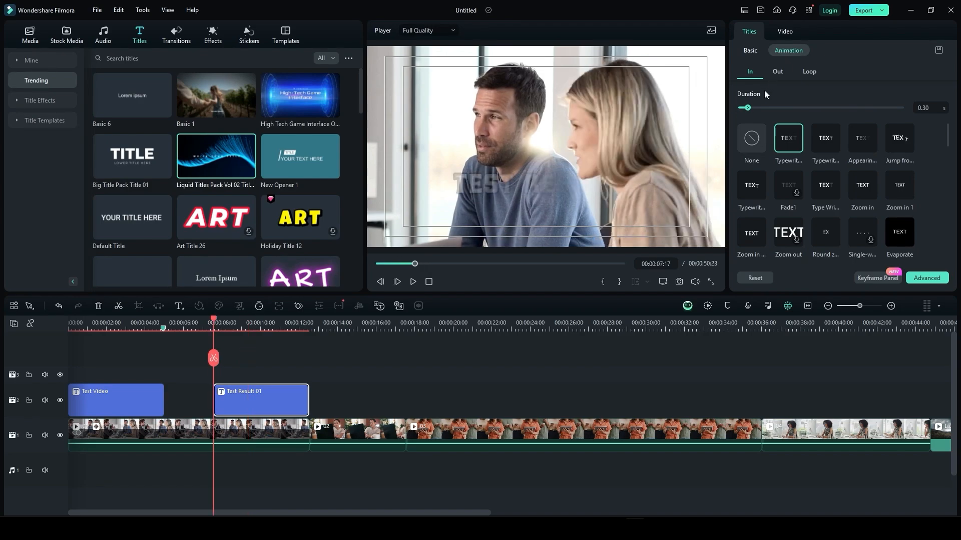
left_click_drag(746, 108, 757, 110)
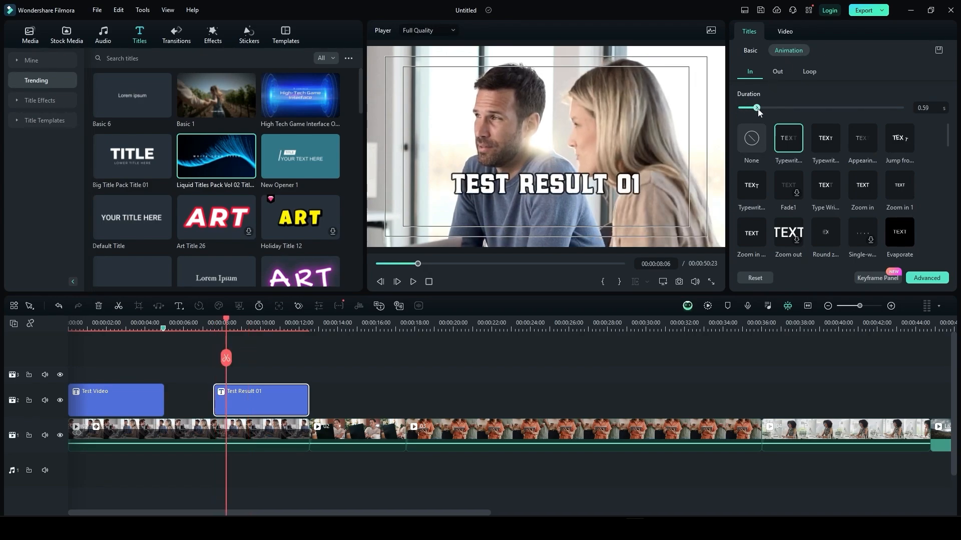
Try the second Typewriter, the Type Writer and the Zoom in entrance animations on the title, ending with the "Round z..." animation
left_click(830, 146)
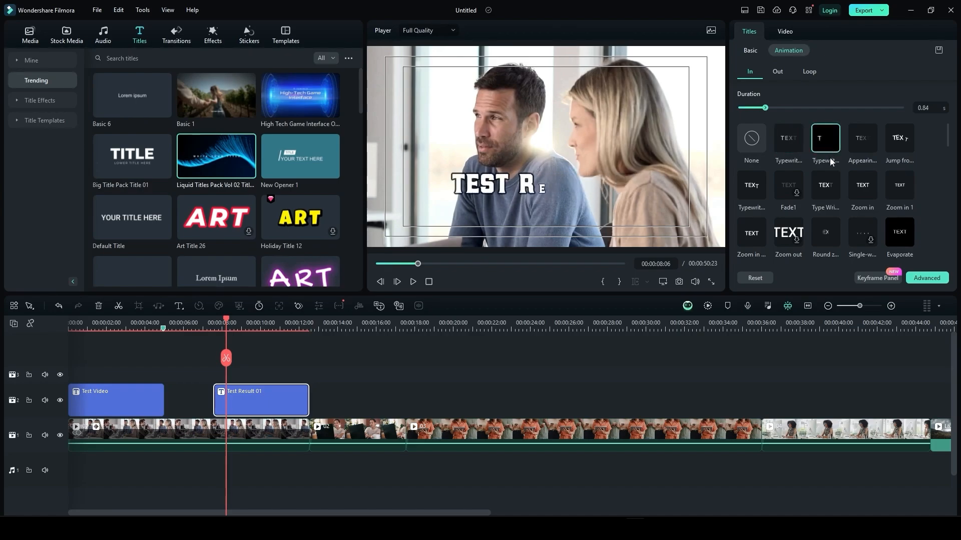
left_click(826, 183)
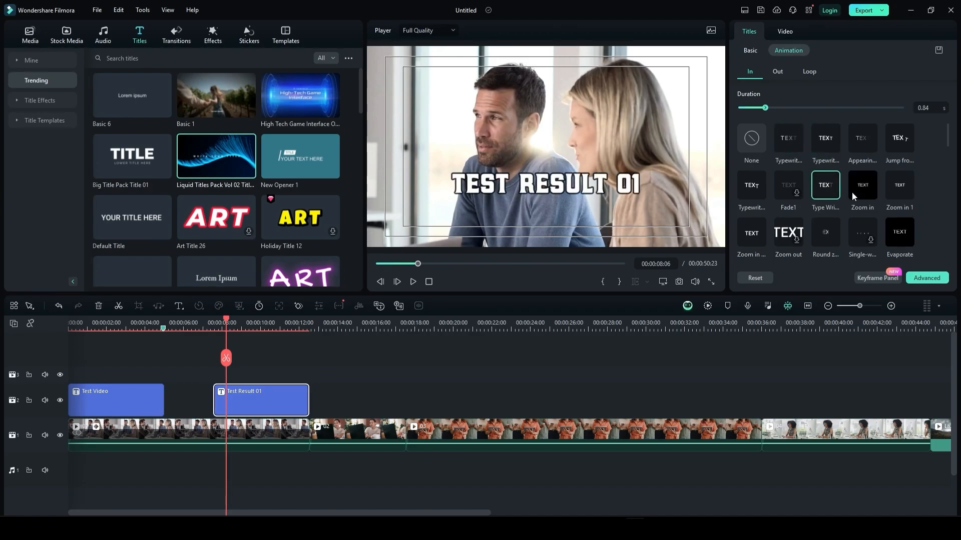
left_click(852, 192)
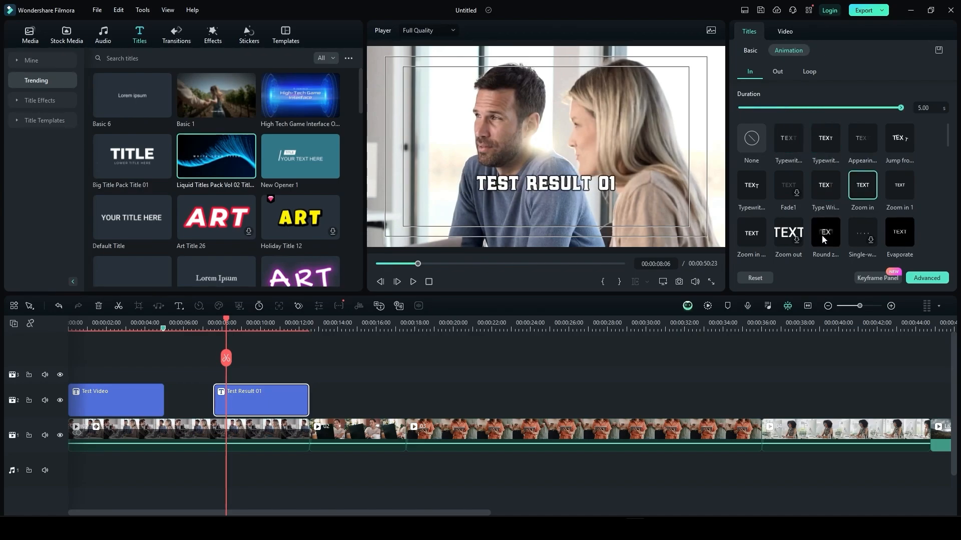
left_click(822, 235)
Examine the remaining entrance animations and the available Out and Loop animations, ending at the entrance animations
scroll(825, 200, "down", 3)
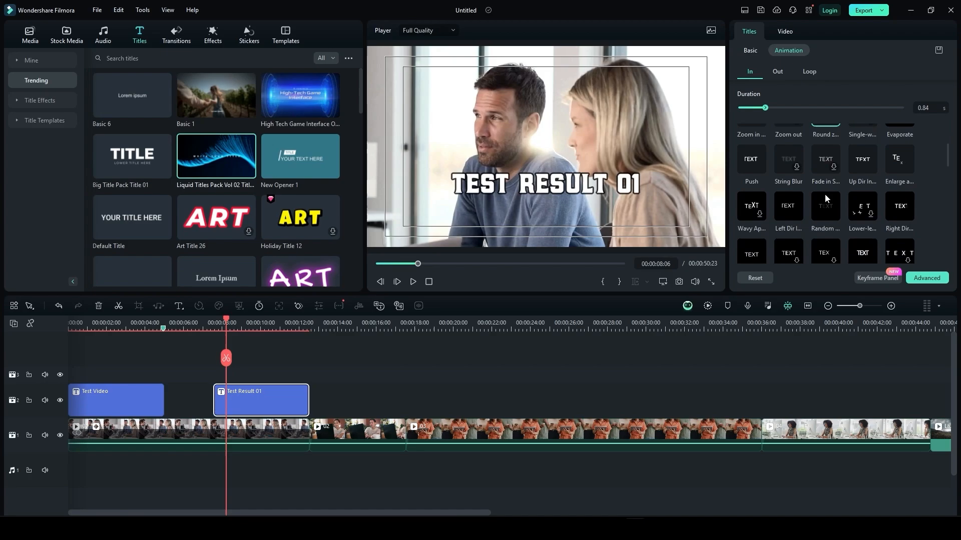
left_click(780, 74)
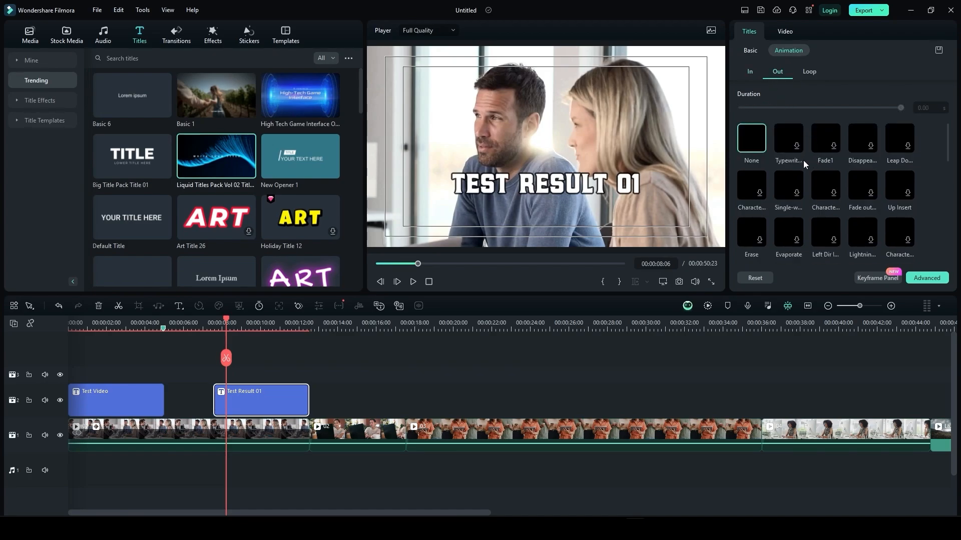
scroll(826, 158, "down", 5)
scroll(827, 155, "down", 1)
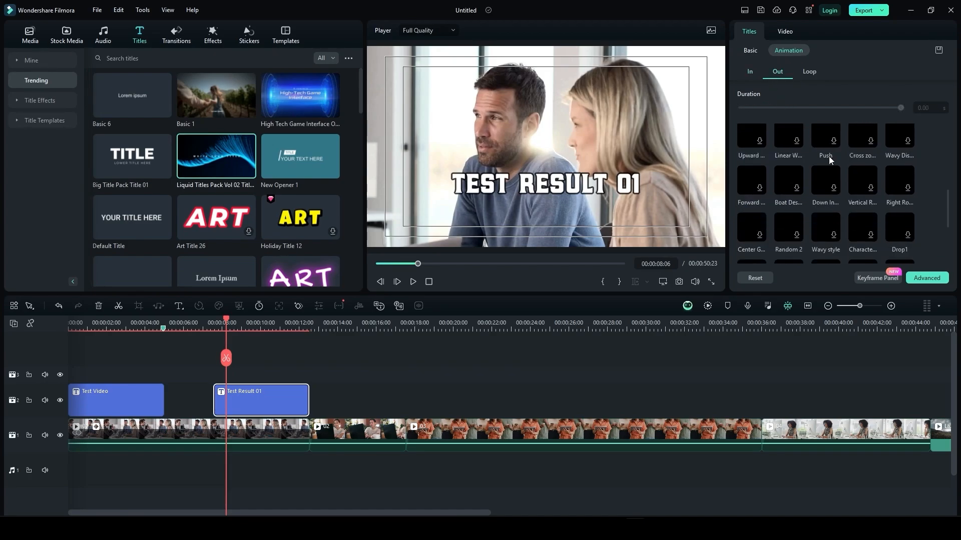
left_click(807, 72)
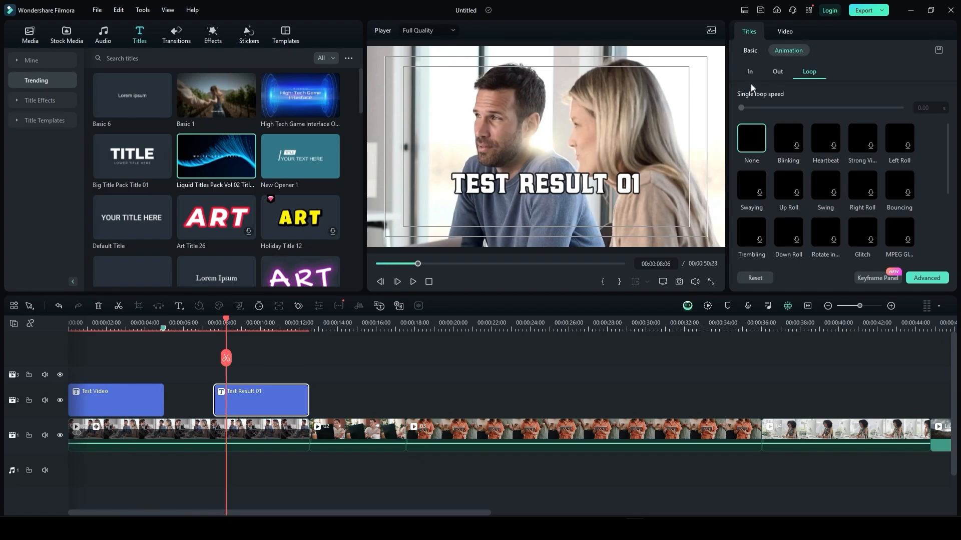
left_click(749, 69)
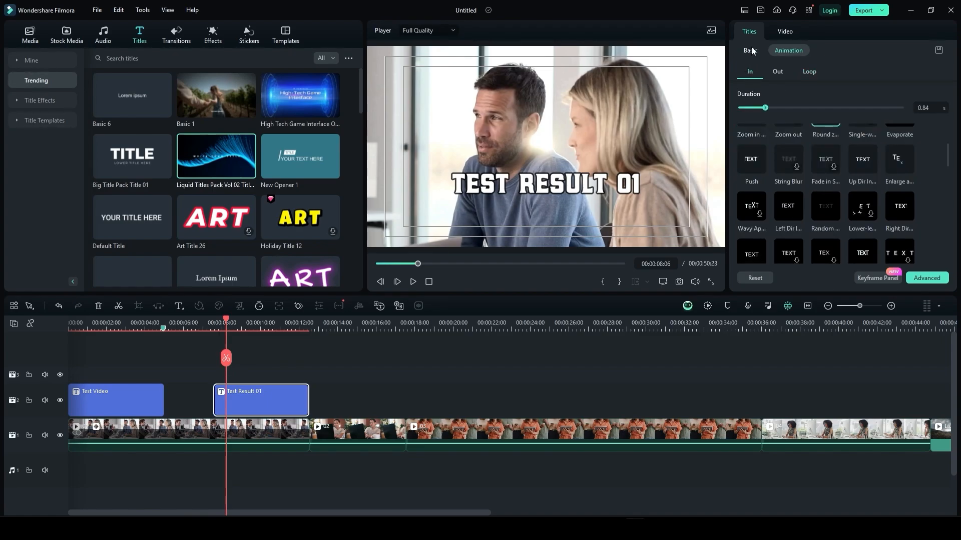
Open the title in Advanced Text Edit, and examine the shape choices and the image file picker without adding anything
left_click(751, 51)
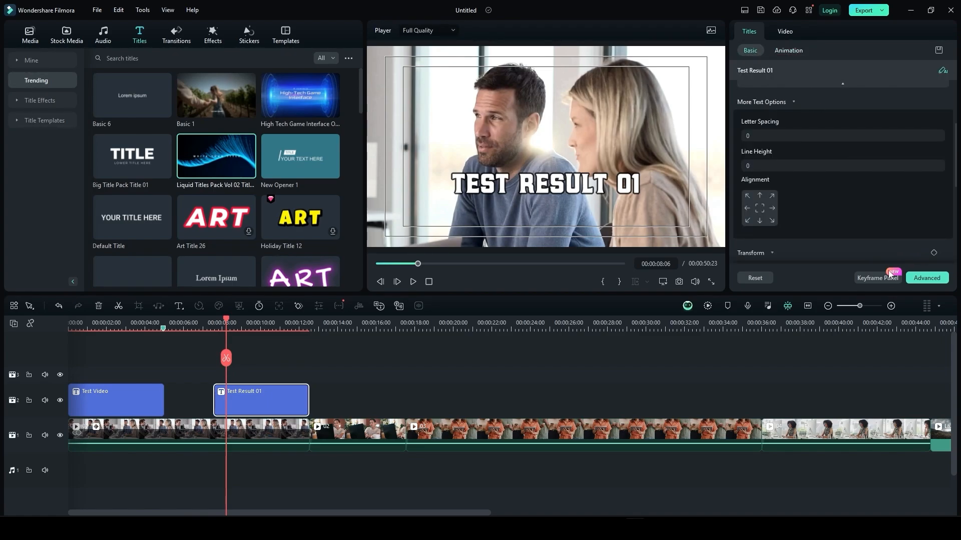
left_click(933, 277)
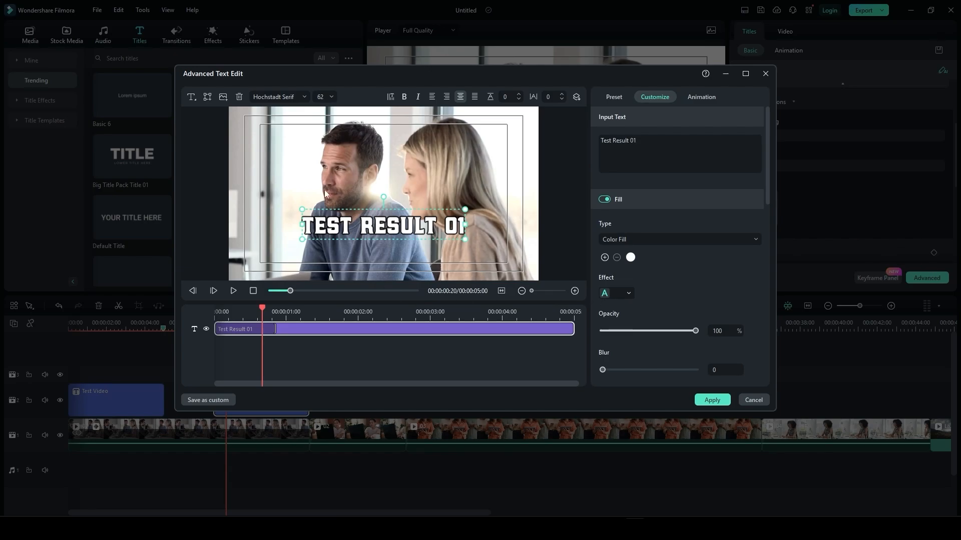
left_click(207, 97)
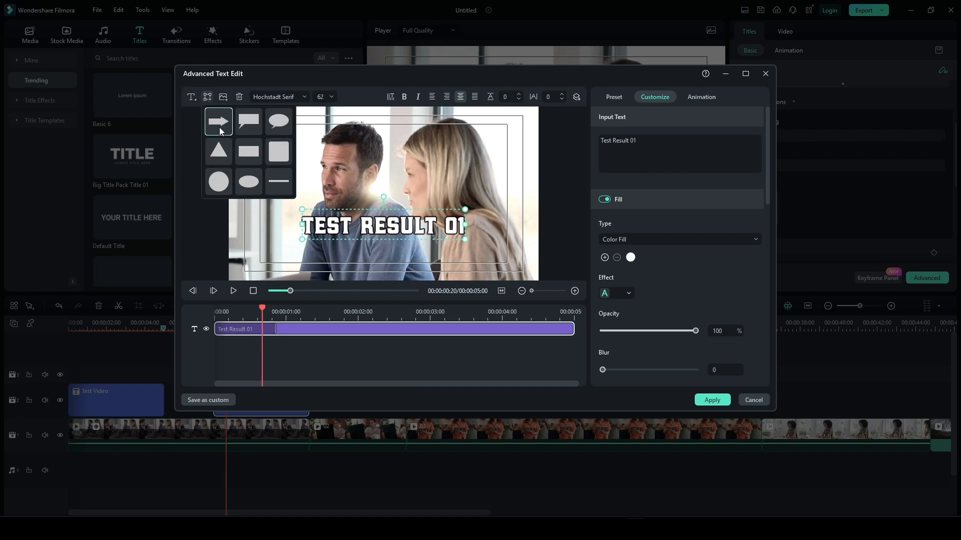
left_click(210, 97)
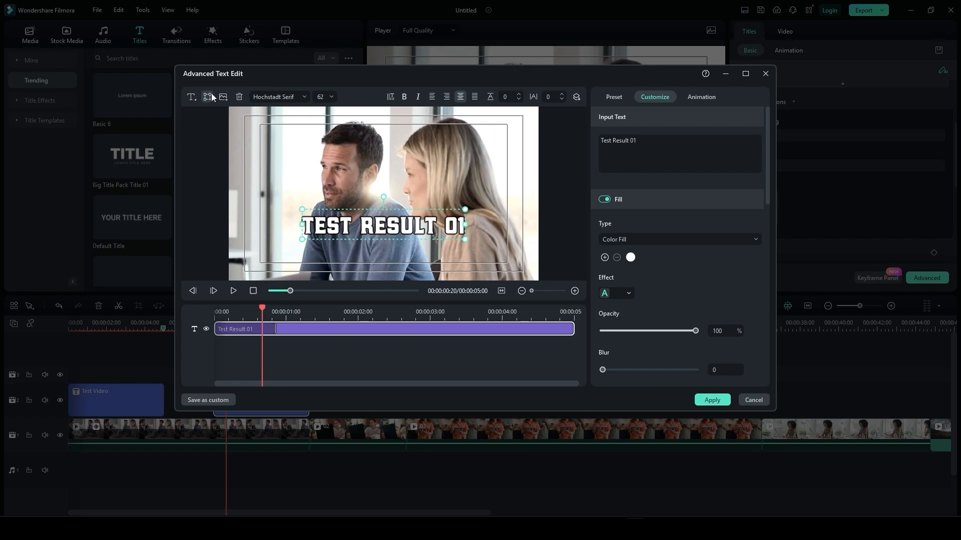
left_click(224, 97)
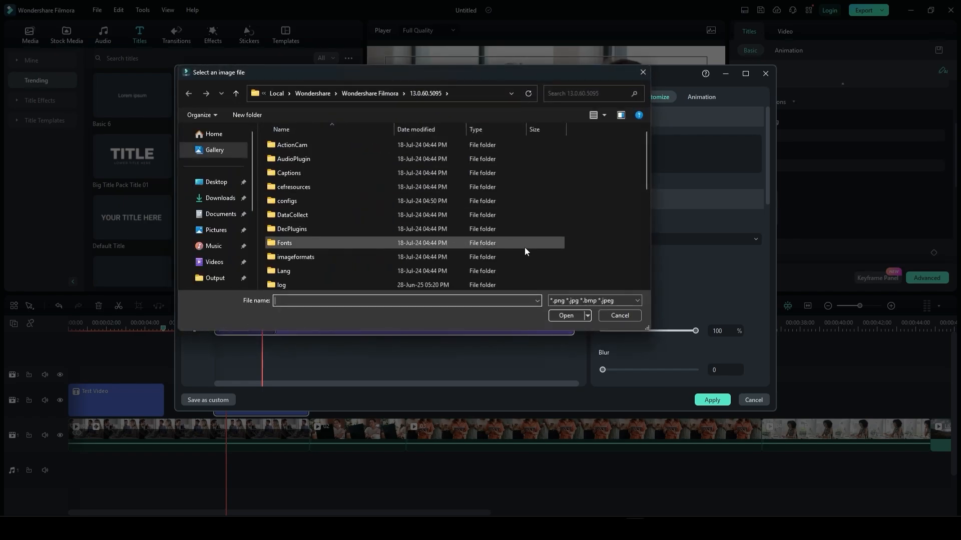
left_click(629, 317)
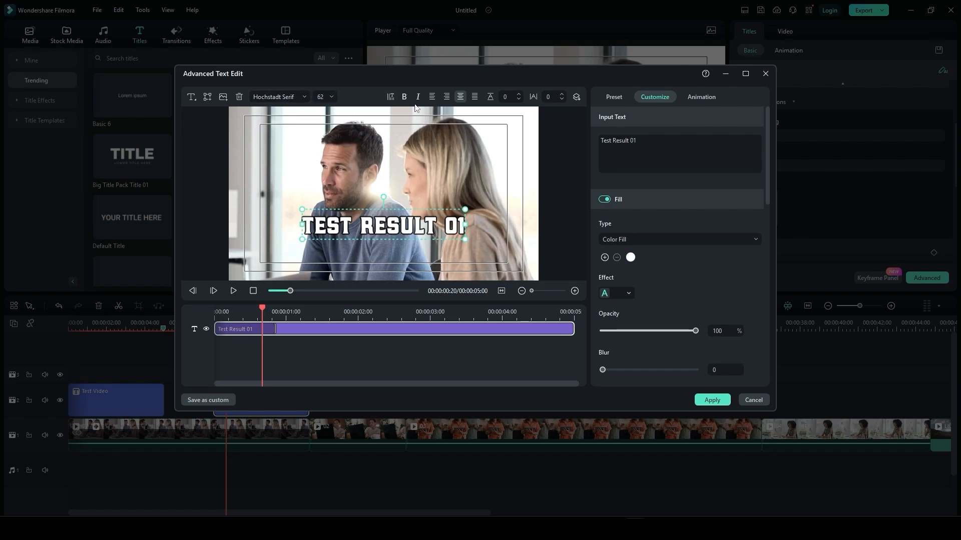
Set the Test Result 01 title's line spacing to 28 and its letter spacing to 2
left_click(512, 98)
type("30")
double_click(384, 227)
left_click(384, 226)
double_click(421, 229)
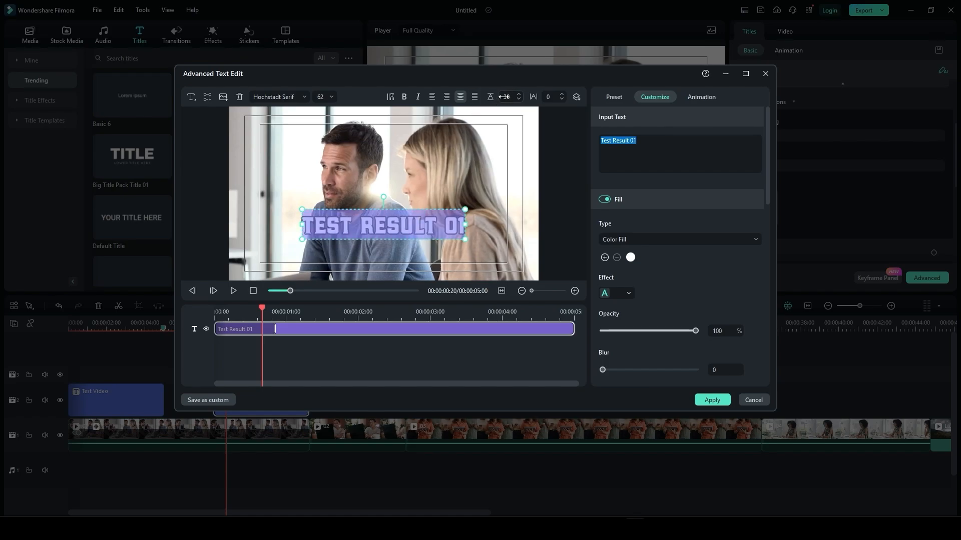
mouse_move(504, 96)
left_mouse_down()
mouse_move(518, 97)
mouse_move(510, 98)
left_mouse_up()
left_click_drag(550, 98, 548, 98)
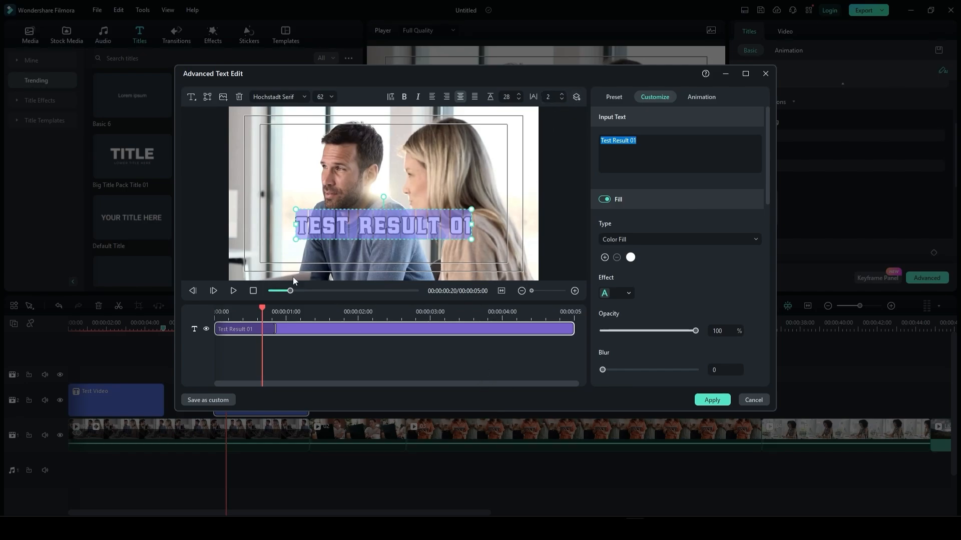
Examine the layer-order options and the text style presets without applying any, returning to the customization settings
left_click(576, 97)
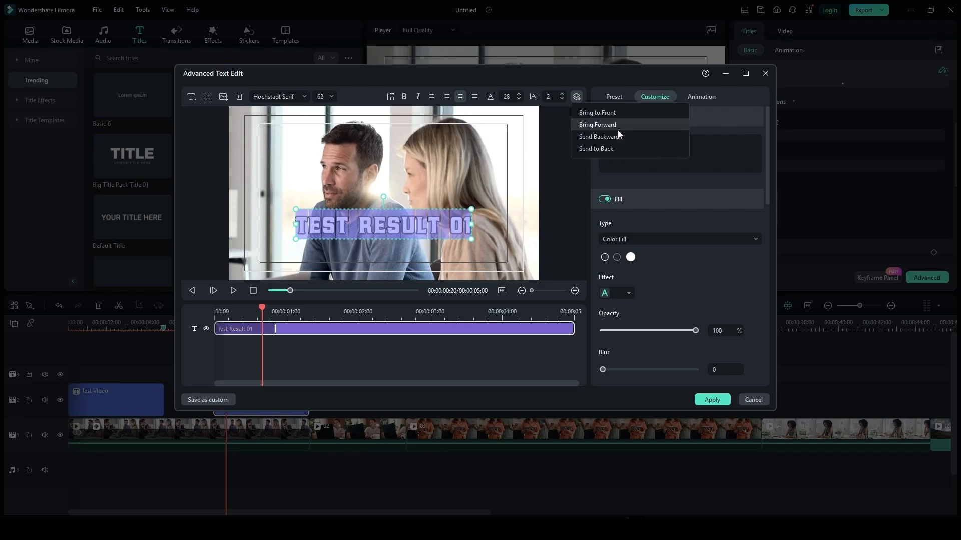
left_click(570, 99)
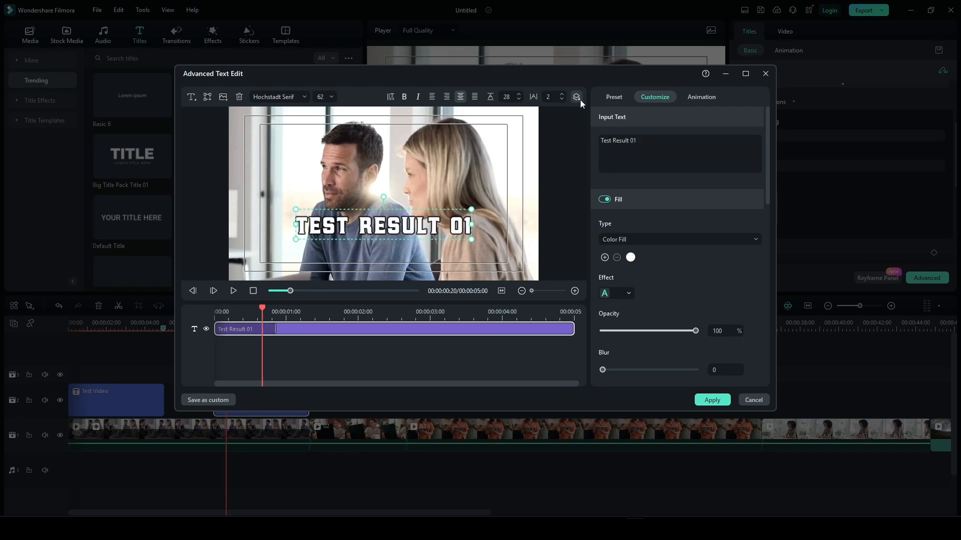
left_click(619, 98)
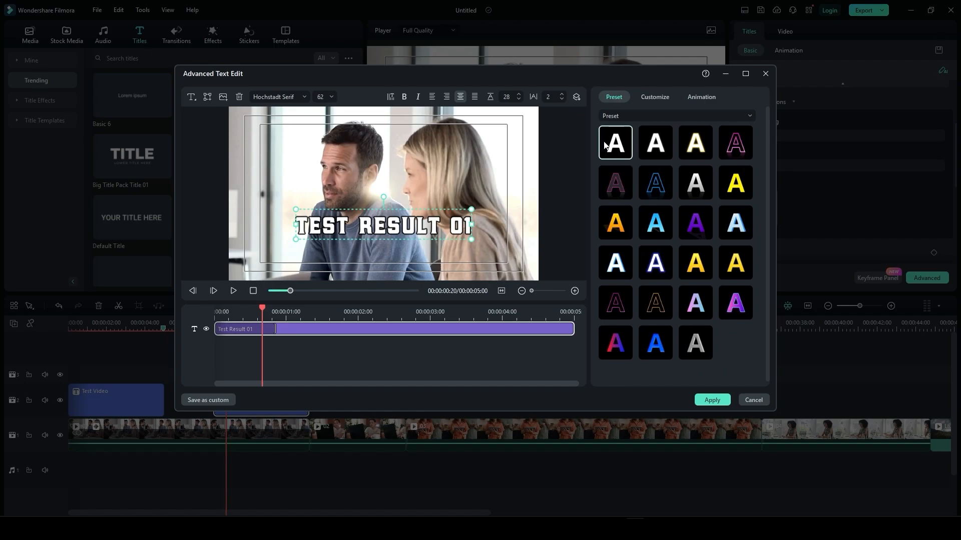
left_click(661, 100)
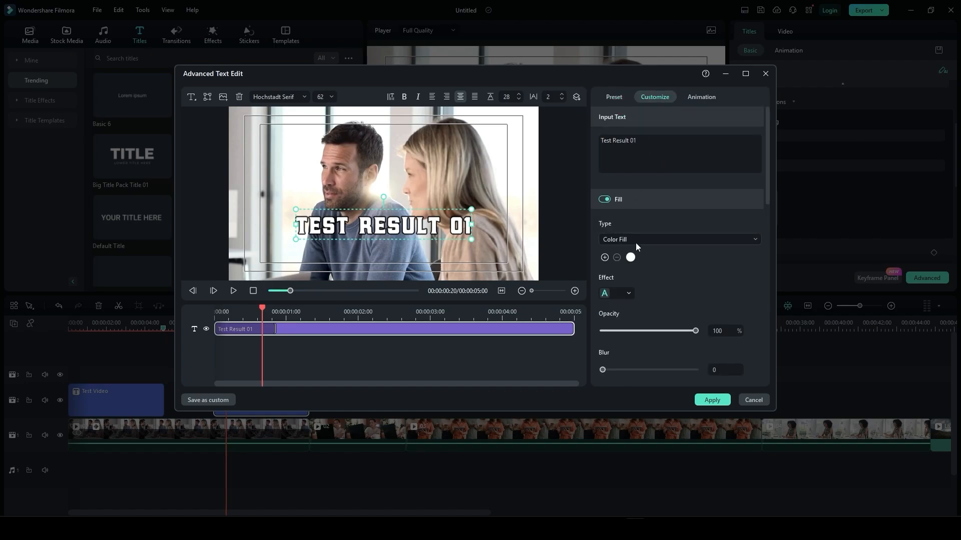
Make the title's outline bright green with 100% opacity and a thickness of 17
scroll(659, 236, "down", 1)
scroll(661, 238, "down", 4)
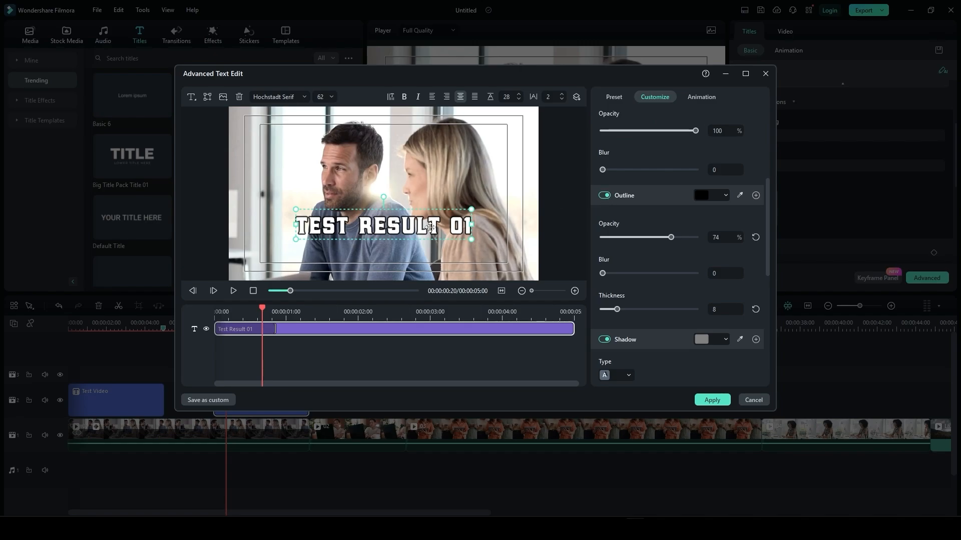
left_click(727, 196)
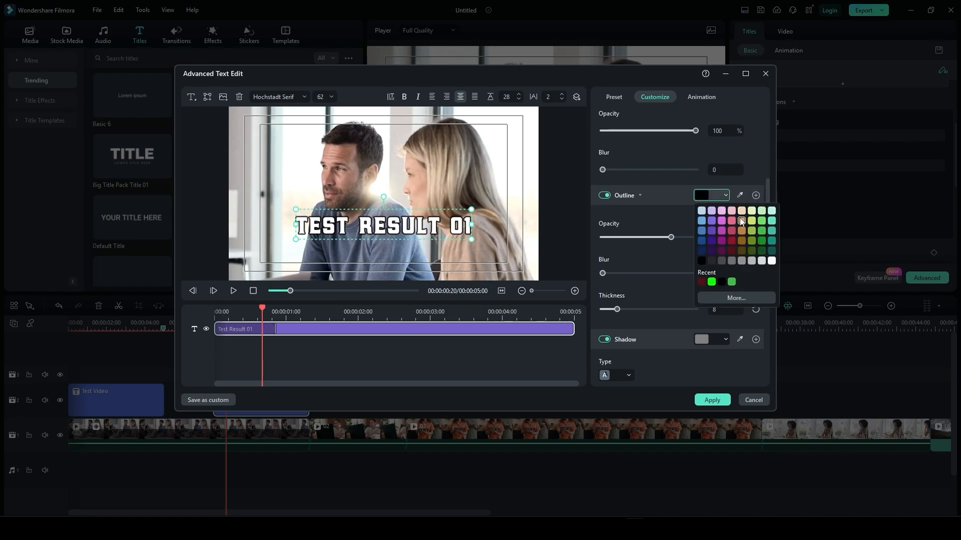
left_click(711, 282)
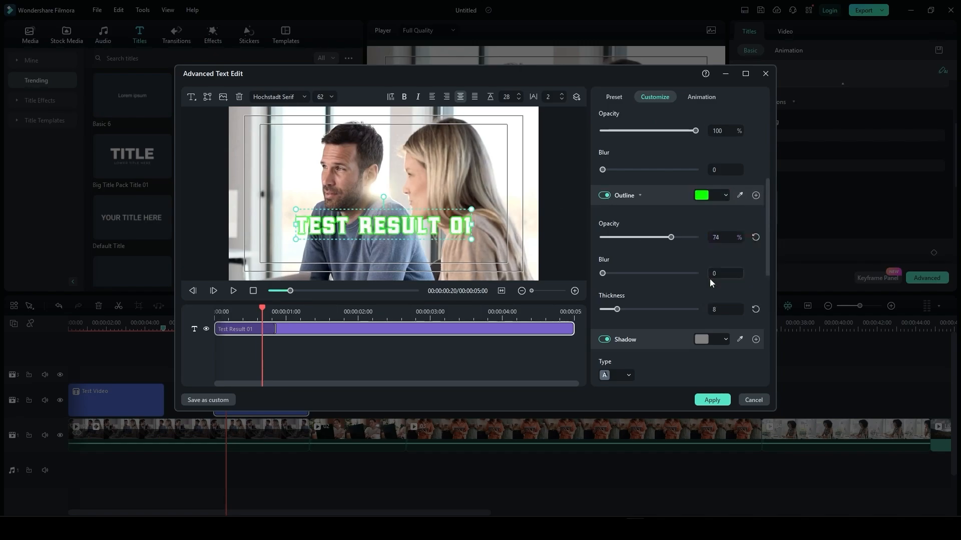
left_click_drag(670, 236, 696, 238)
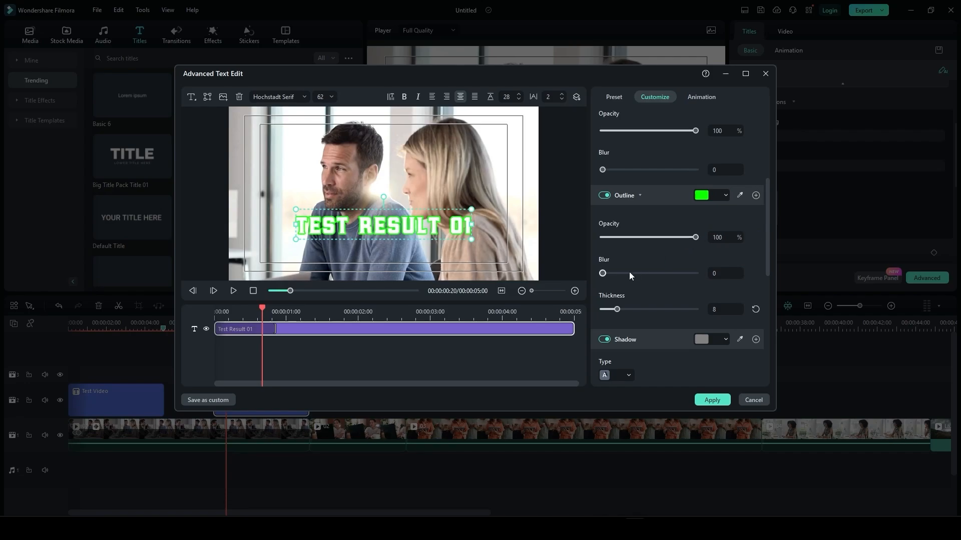
mouse_move(619, 310)
left_mouse_down()
mouse_move(660, 309)
mouse_move(634, 310)
left_mouse_up()
Make the title's shadow black, use the third shadow type in the first row and set the shadow distance to 8
scroll(634, 299, "down", 1)
scroll(636, 295, "down", 1)
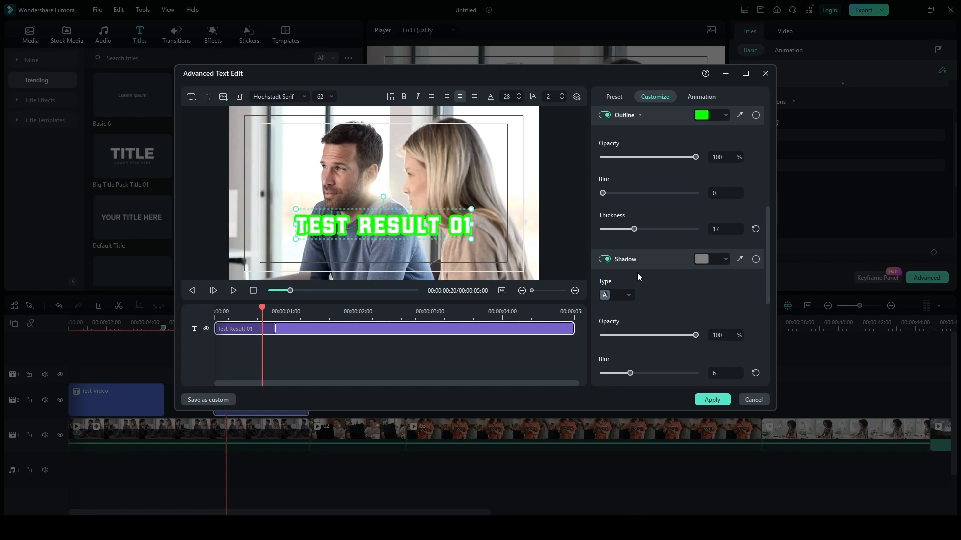
left_click(714, 261)
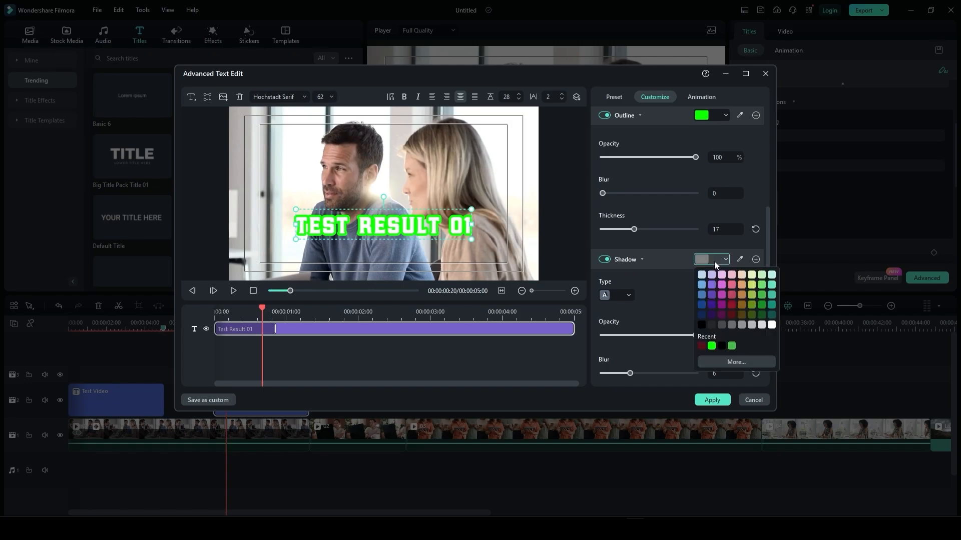
left_click(701, 326)
left_click(630, 296)
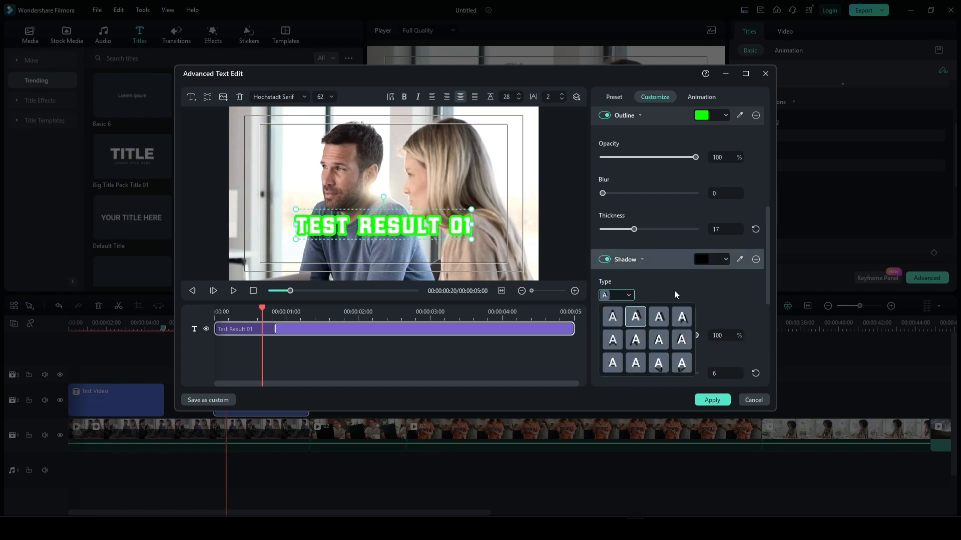
left_click(659, 324)
scroll(681, 297, "down", 2)
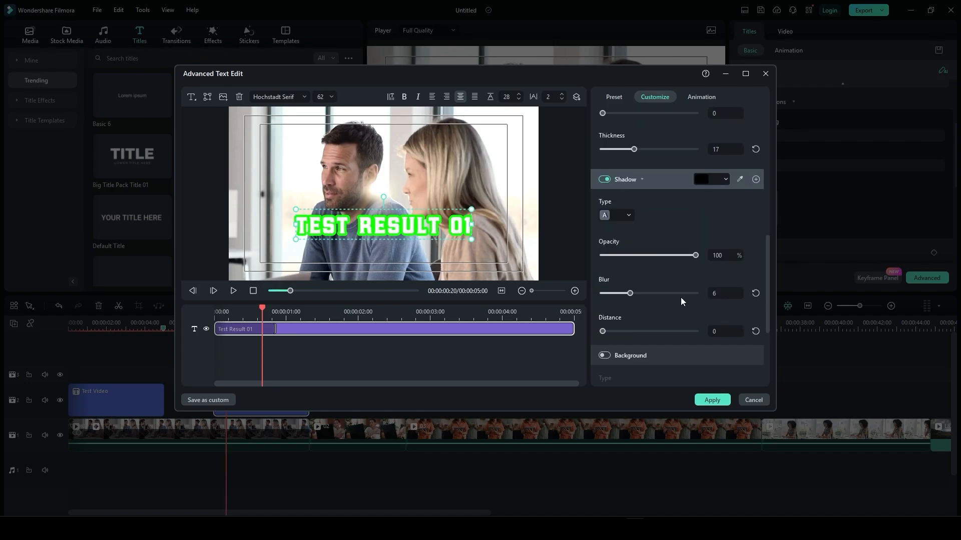
mouse_move(603, 331)
left_mouse_down()
mouse_move(632, 331)
mouse_move(616, 332)
left_mouse_up()
Choose the shadow type again and set the shadow's blur to 20 and its distance to 4
left_click(627, 217)
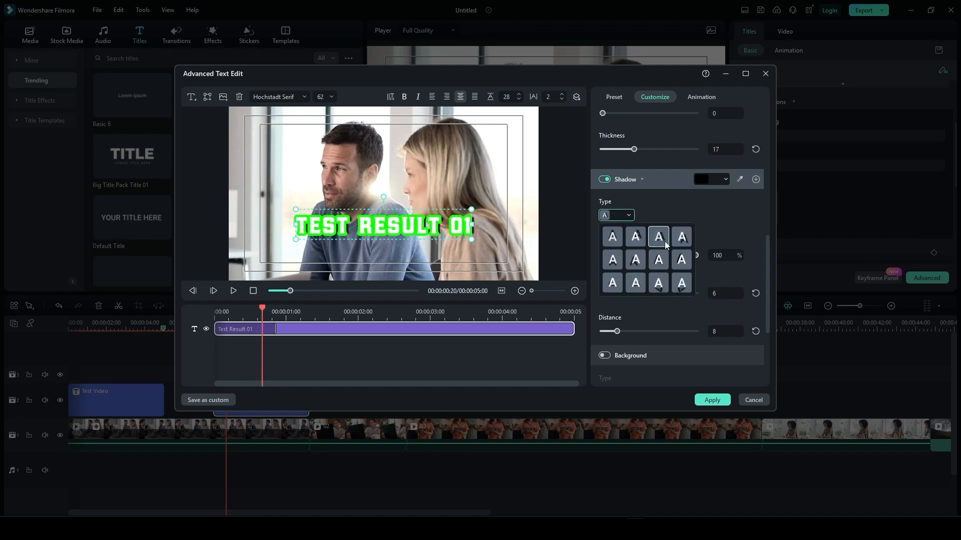
left_click(664, 252)
left_click_drag(631, 294, 676, 294)
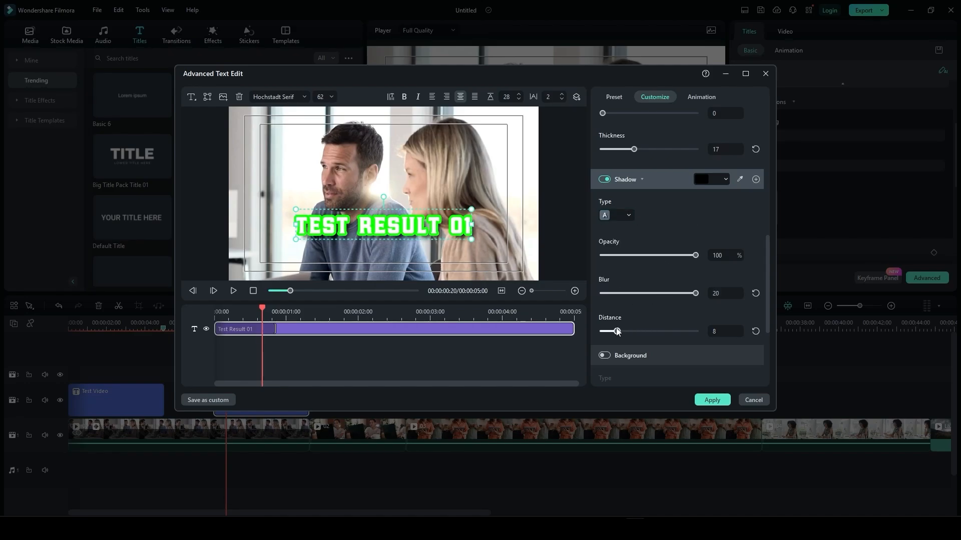
left_click_drag(617, 331, 611, 331)
scroll(620, 300, "down", 3)
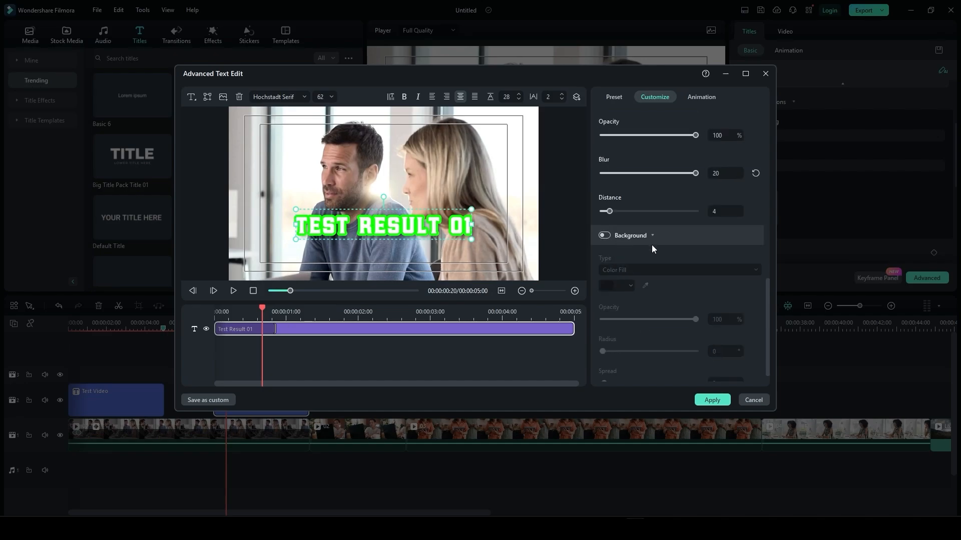
Replace the title's entrance animation with the Typewriter variant next to Fade1
scroll(646, 275, "up", 5)
scroll(646, 284, "up", 3)
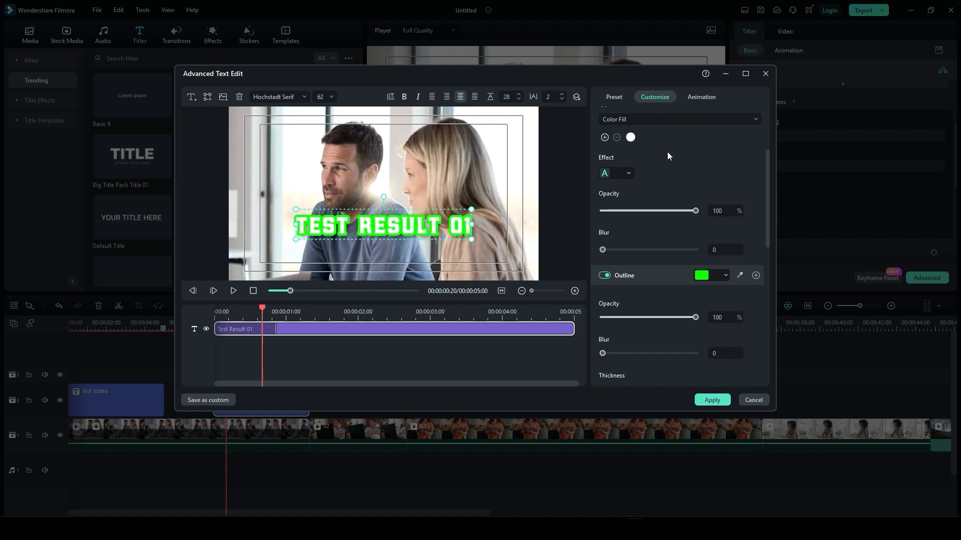
scroll(668, 191, "up", 3)
left_click(700, 98)
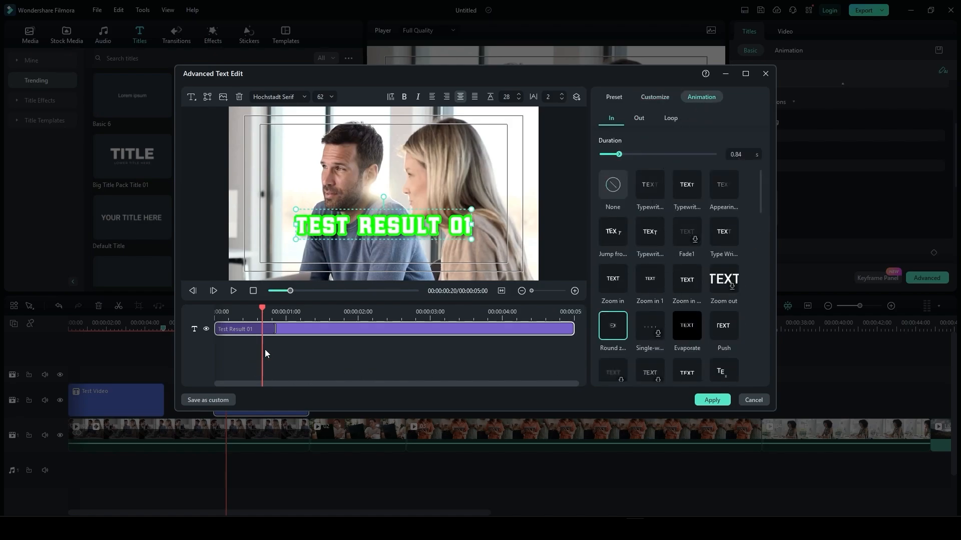
left_click(656, 224)
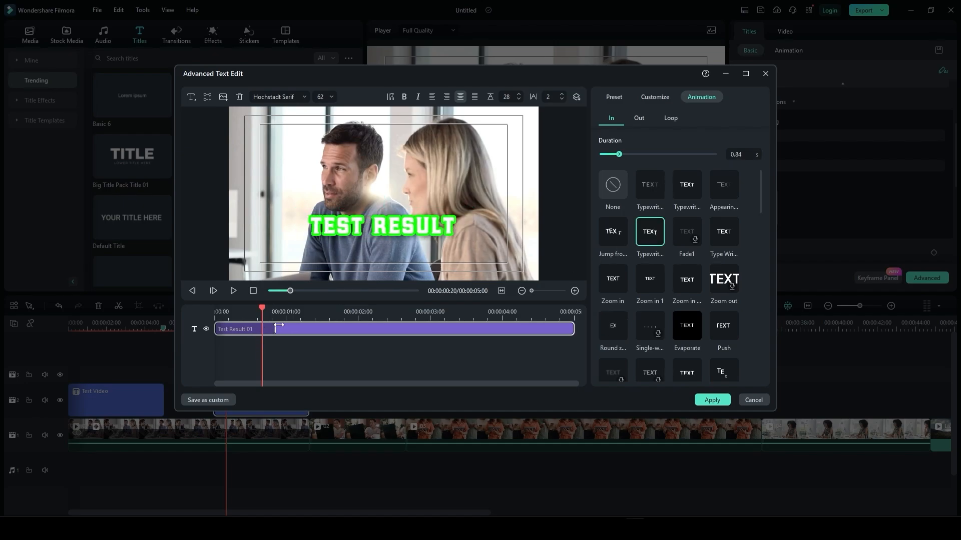
Lengthen the entrance animation to 2.93 s and preview it from the title's start
left_click_drag(274, 329, 426, 329)
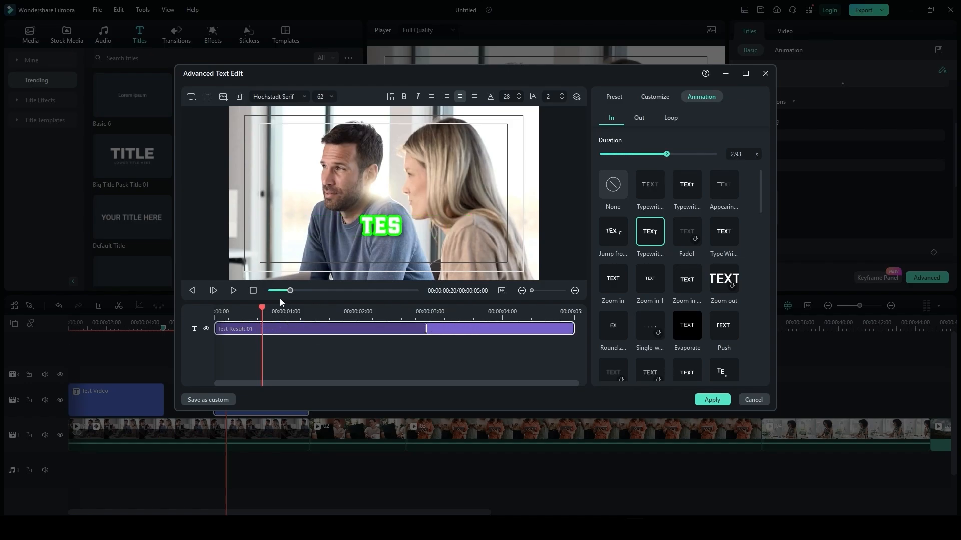
left_click(216, 310)
left_click(233, 291)
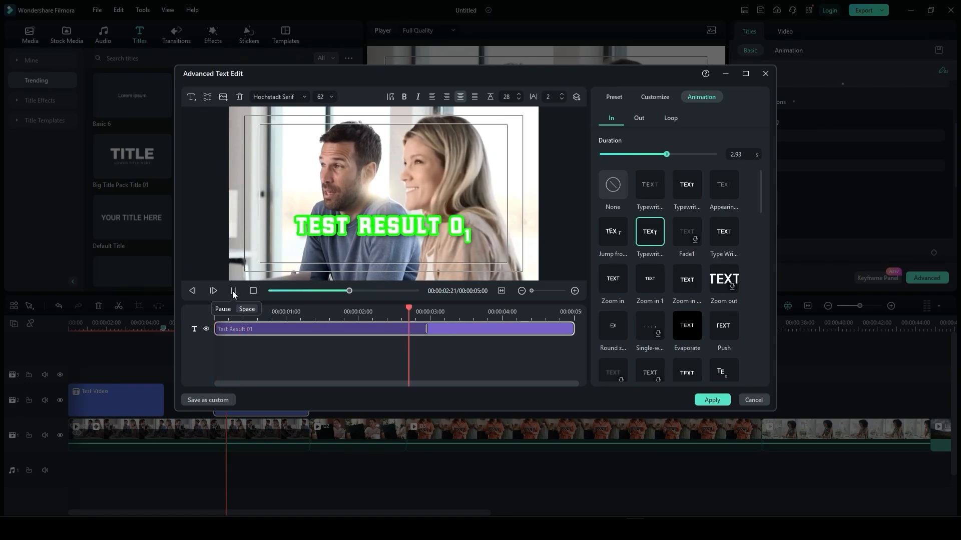
left_click(233, 291)
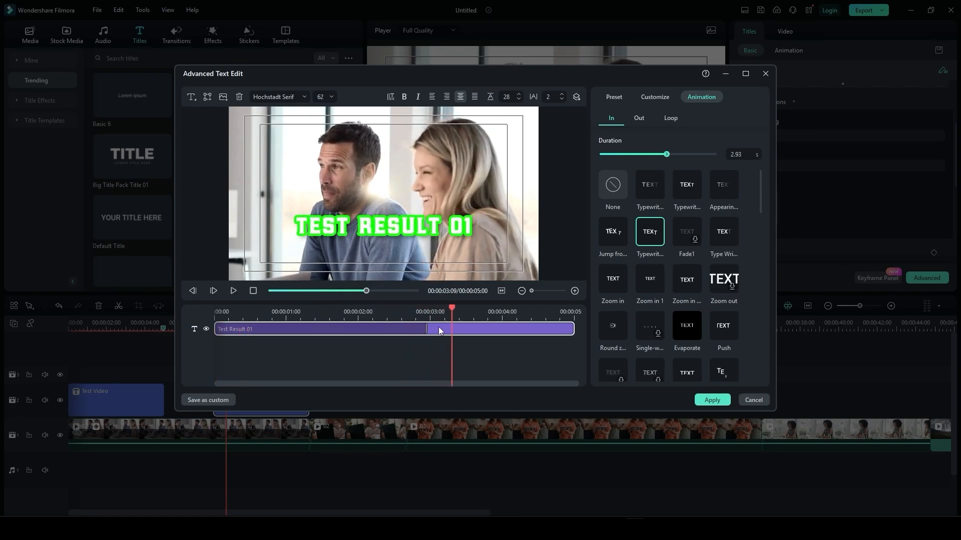
Shorten the entrance animation to 0.27 s and preview it from the title's start
left_click_drag(430, 327, 234, 328)
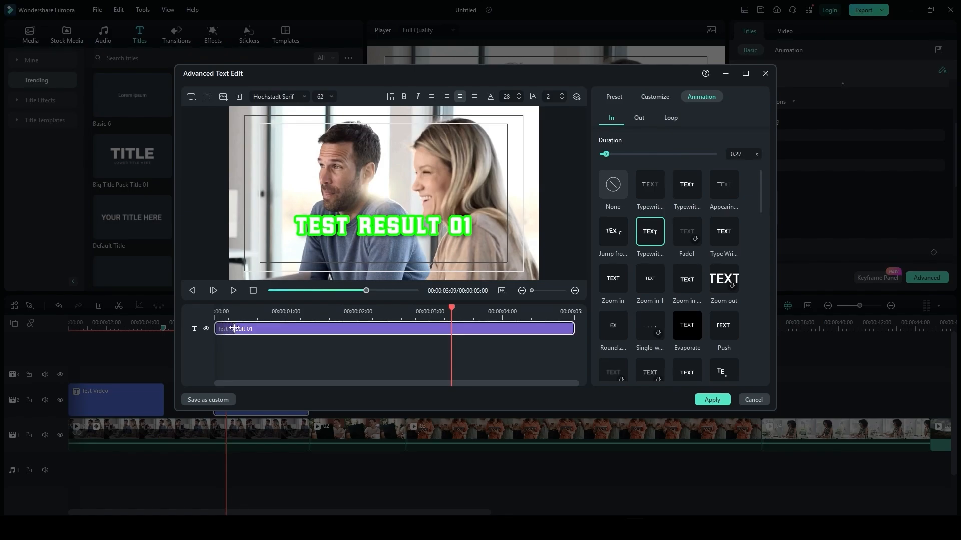
left_click(215, 313)
left_click(233, 291)
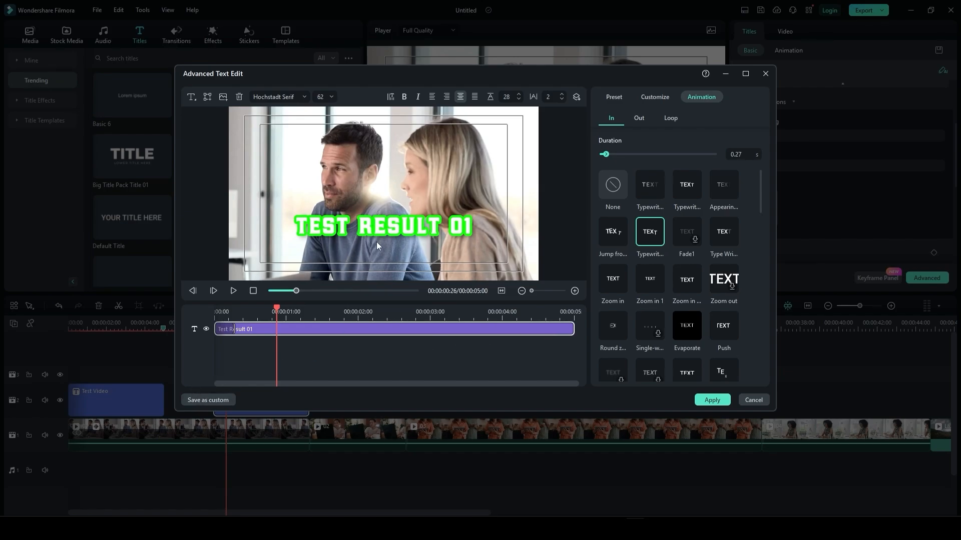
Apply the advanced text edits without saving them as a custom preset, and play the title on the main timeline from its start
left_click(215, 402)
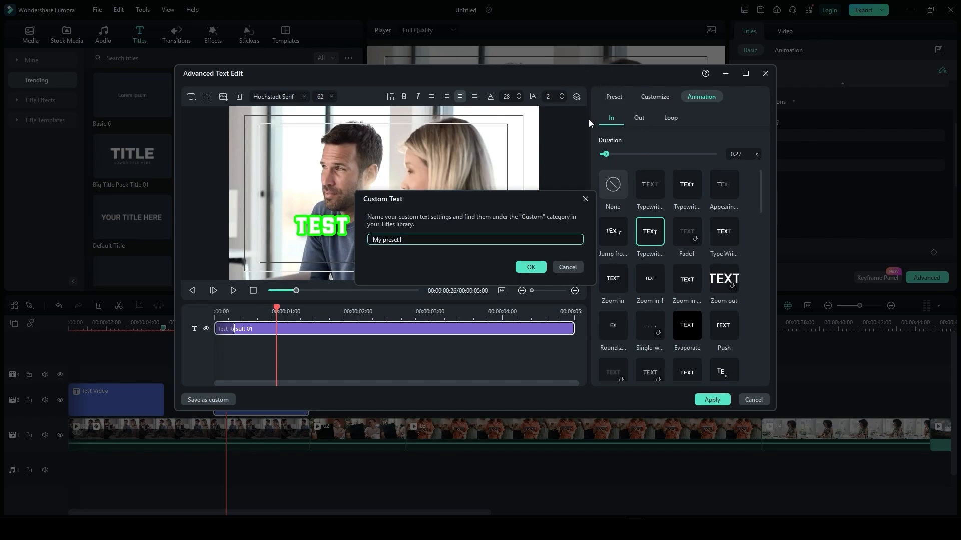
left_click(567, 268)
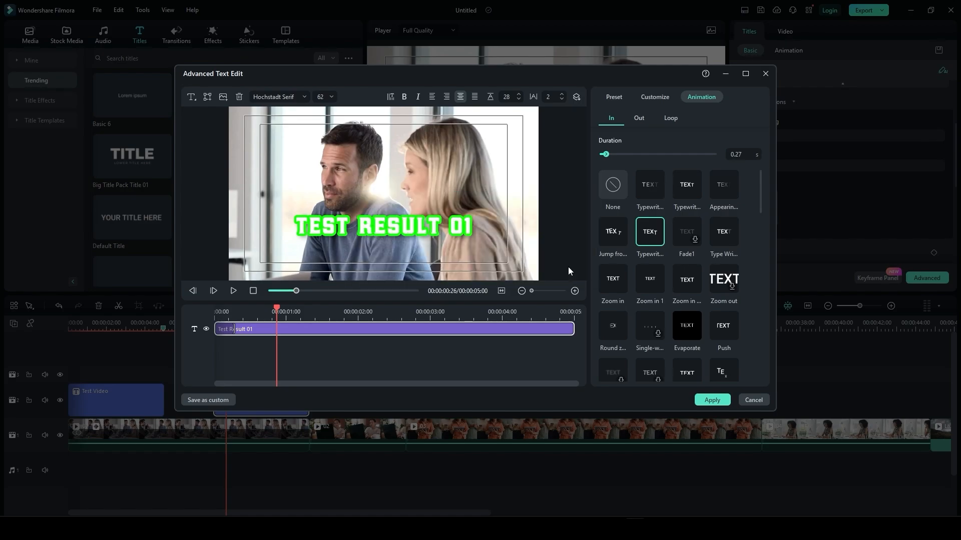
left_click(712, 400)
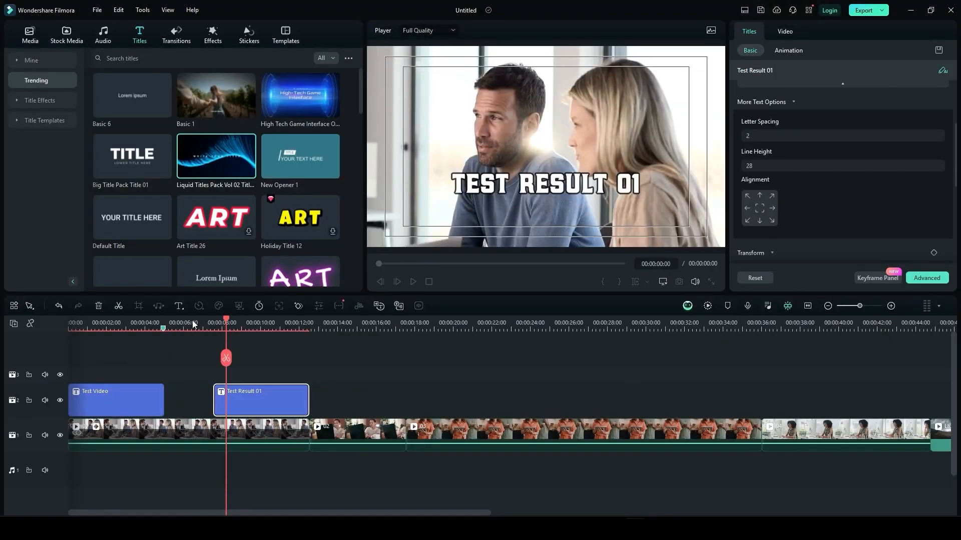
left_click(212, 323)
key("space")
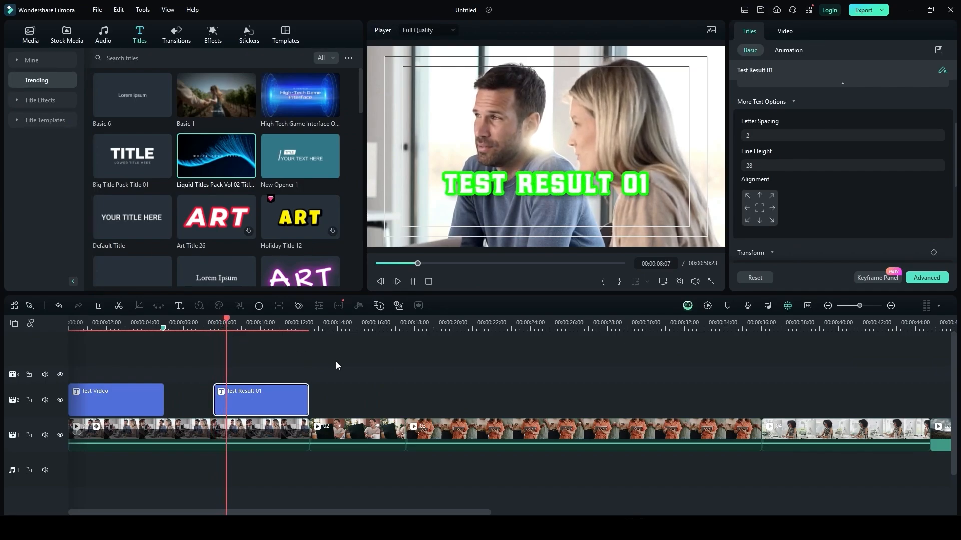
key("space")
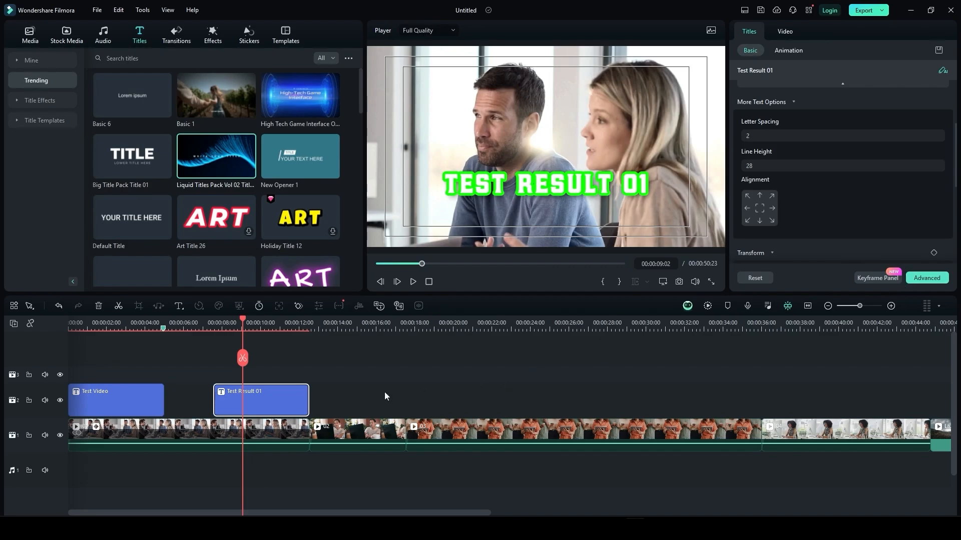
Download the Glow Title 4 title and place it on the second video track at 00:00:17:20, above the start of the third clip
left_click(307, 324)
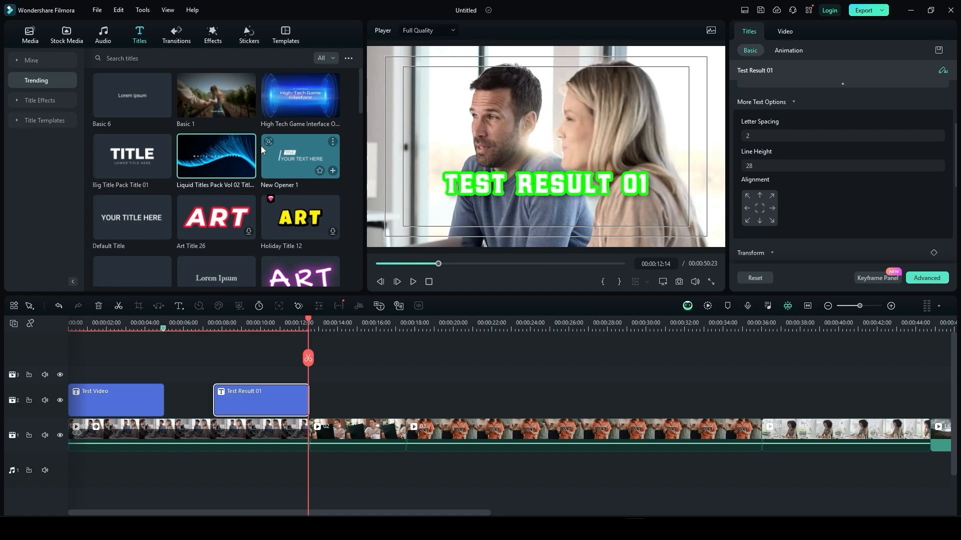
scroll(260, 145, "down", 5)
scroll(231, 180, "down", 10)
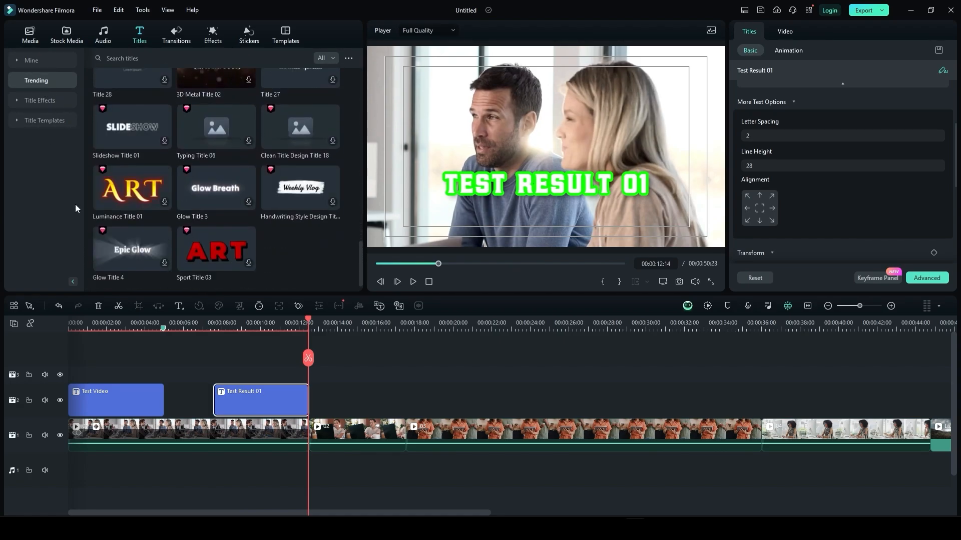
left_click(164, 263)
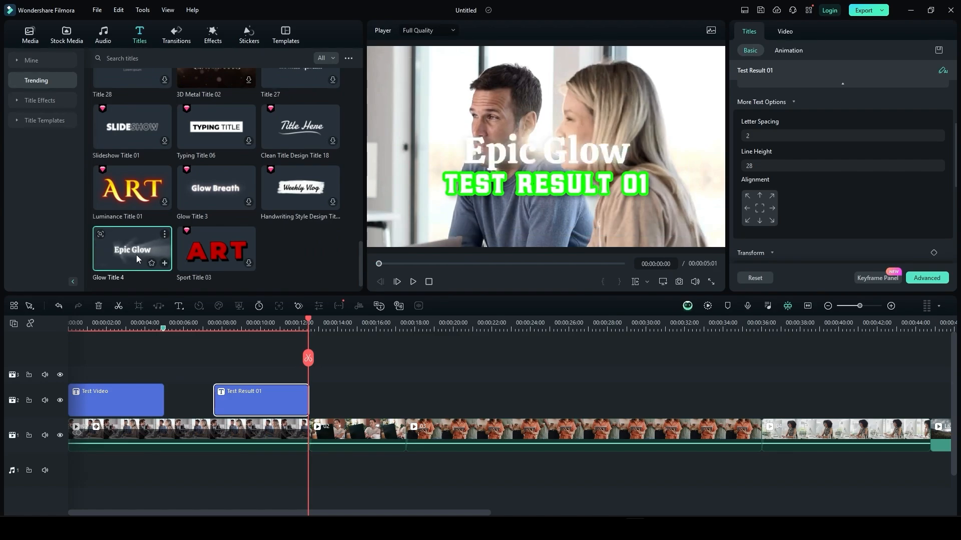
left_click_drag(137, 255, 410, 397)
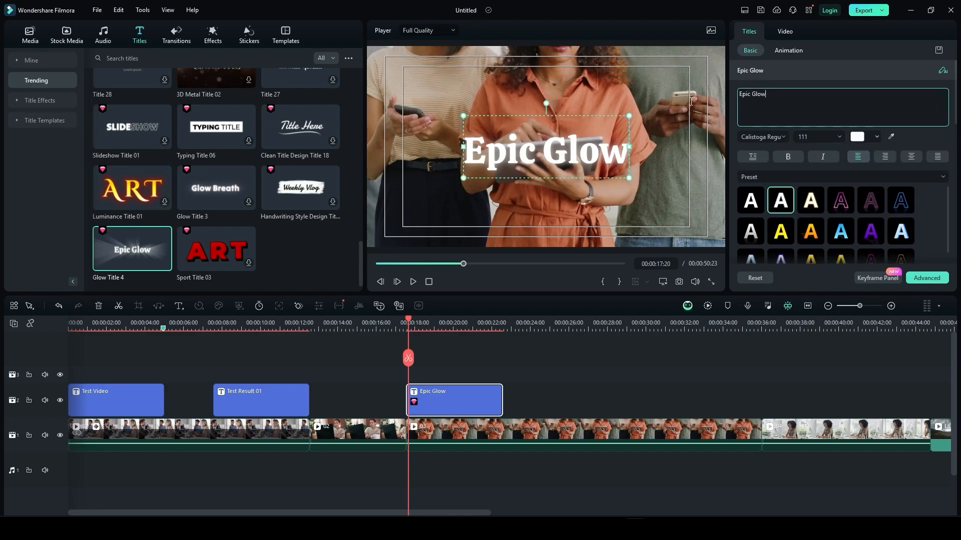
Replace the Epic Glow title's text with "Video 01" and change its font to an Open Sans Extra font
left_click_drag(767, 95, 738, 96)
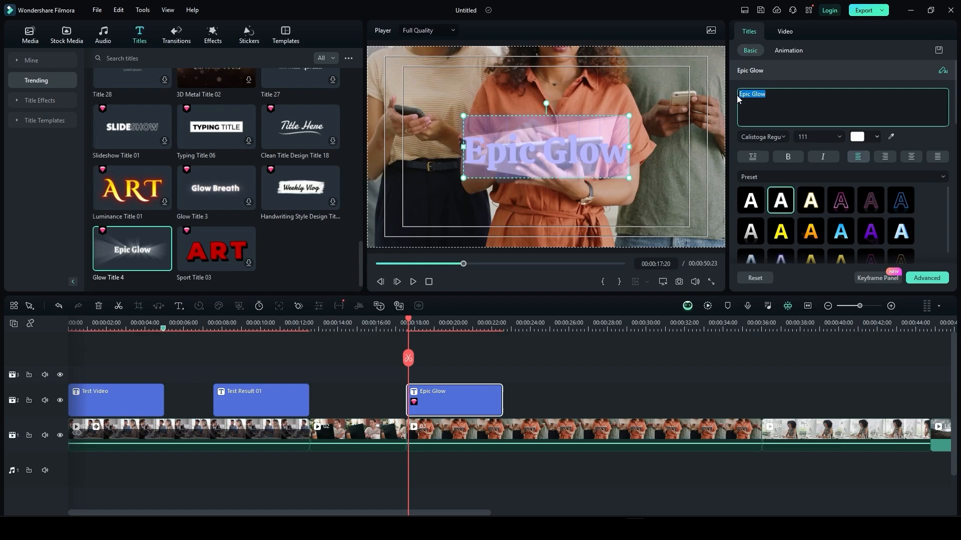
type("Vi")
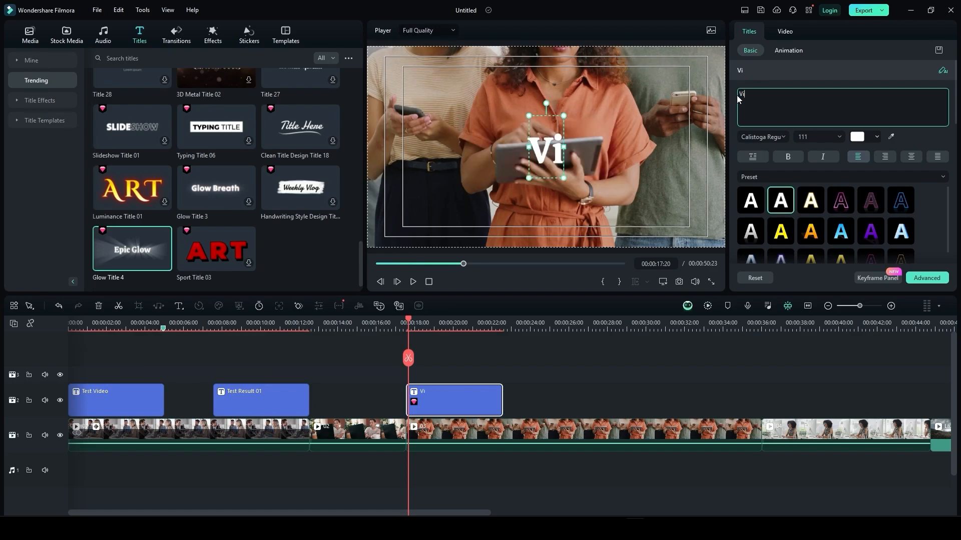
type("deo 01")
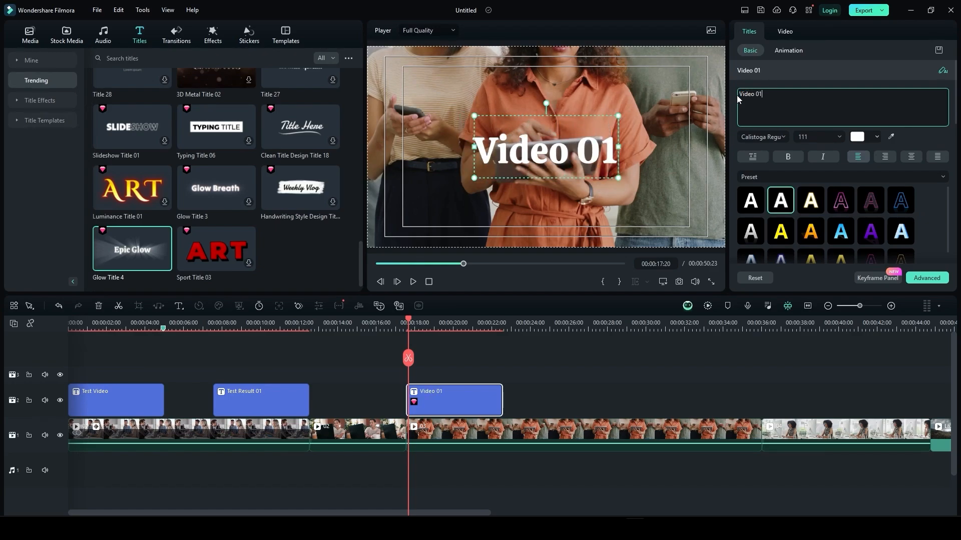
left_click(762, 136)
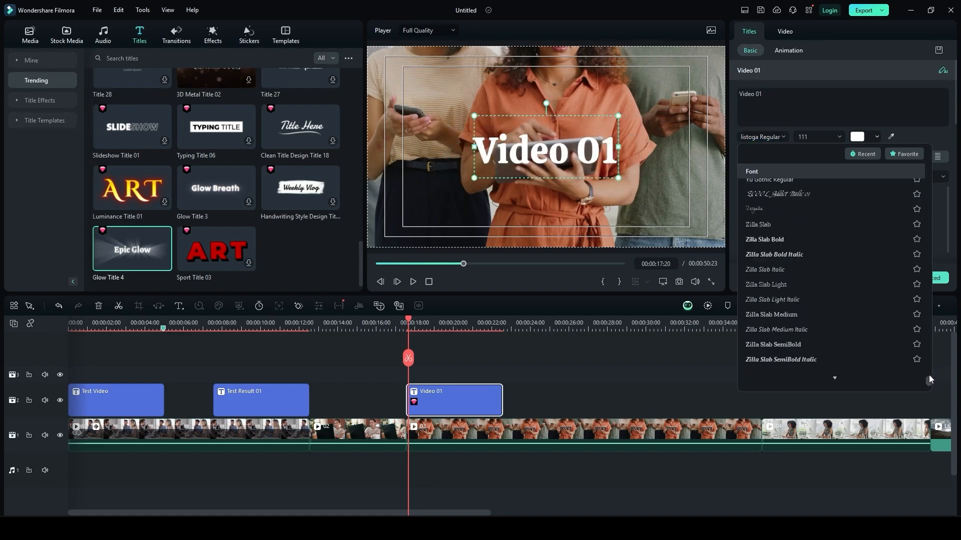
scroll(929, 375, "up", 10)
scroll(929, 310, "up", 8)
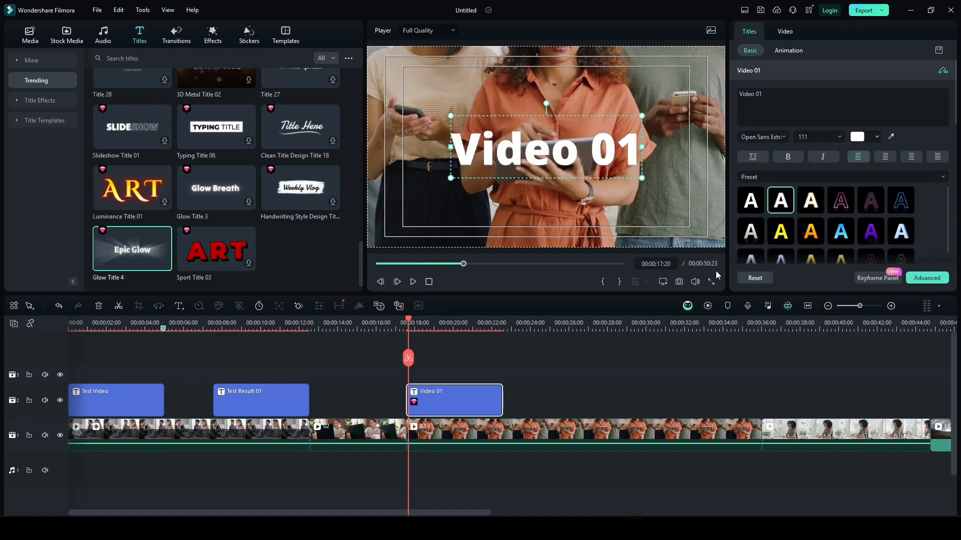
left_click(794, 281)
Play the "Video 01" title on the timeline, starting from 00:00:16:16
left_click(386, 327)
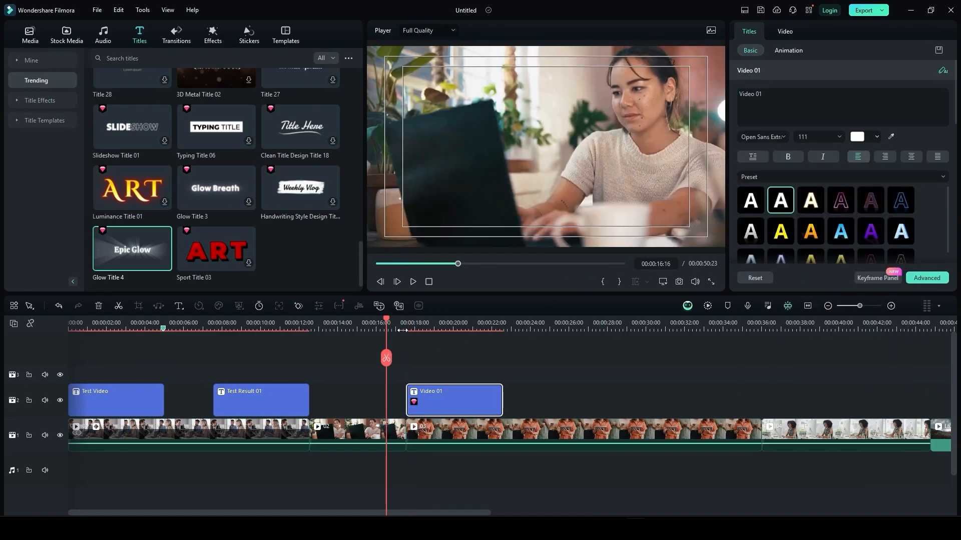
key("space")
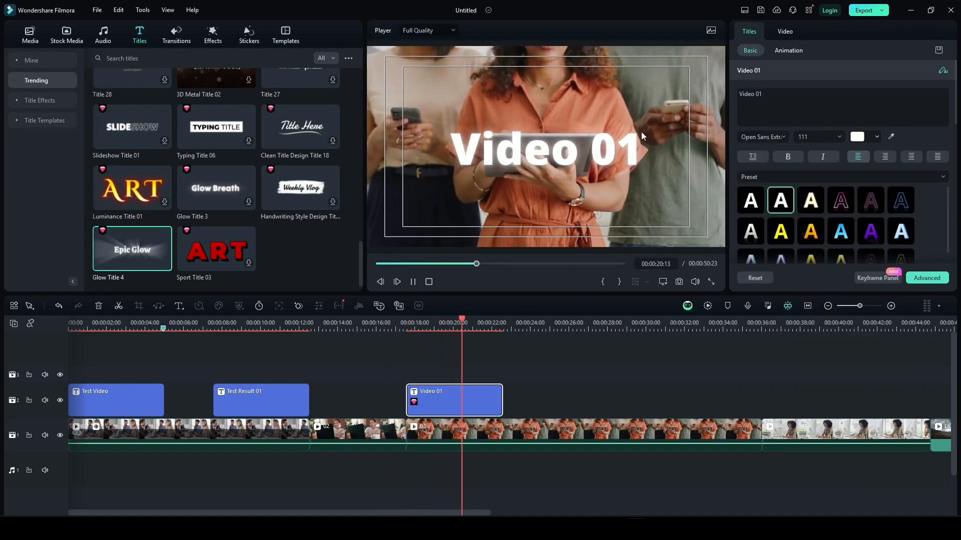
key("space")
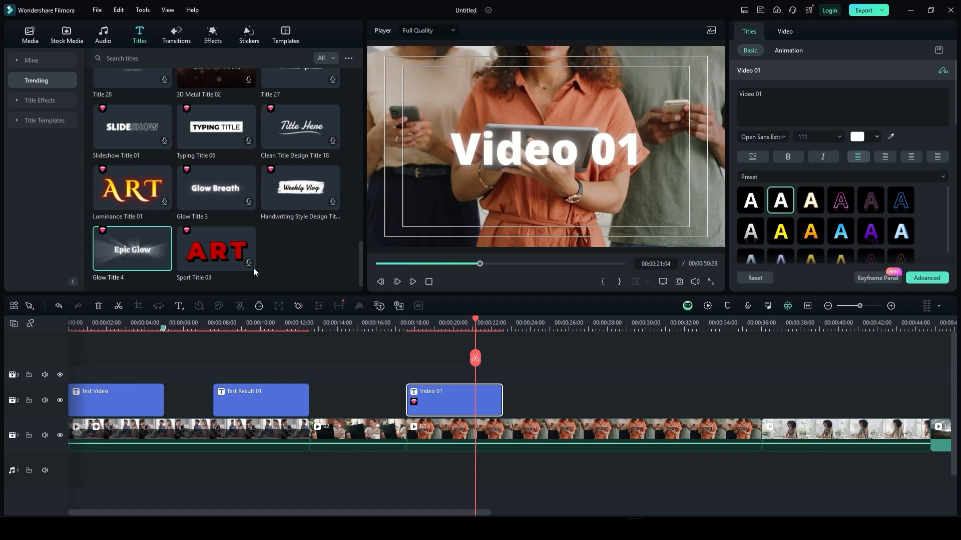
Open the trending transitions and shift the "Test Result 01" title slightly earlier, so it ends before the cut between the first two clips
left_click(176, 38)
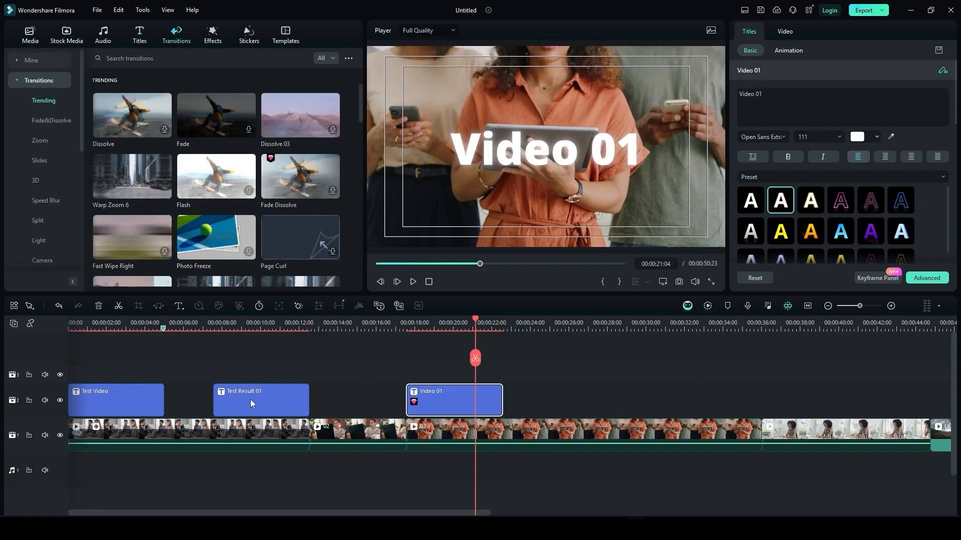
left_click_drag(250, 403, 233, 403)
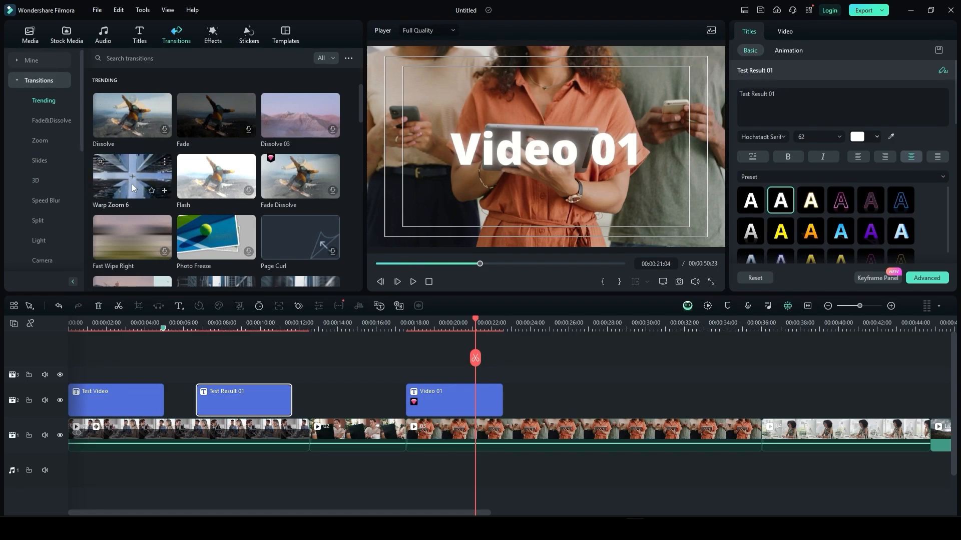
Try the Warp Zoom 6 transition at the cut between the first and second clips, and remove it
mouse_move(131, 182)
left_mouse_down()
mouse_move(233, 321)
mouse_move(245, 358)
mouse_move(271, 361)
mouse_move(301, 388)
mouse_move(303, 432)
mouse_move(322, 437)
mouse_move(300, 438)
mouse_move(392, 438)
mouse_move(87, 436)
mouse_move(171, 449)
mouse_move(368, 444)
mouse_move(317, 445)
mouse_move(347, 445)
mouse_move(326, 444)
left_mouse_up()
left_click(263, 325)
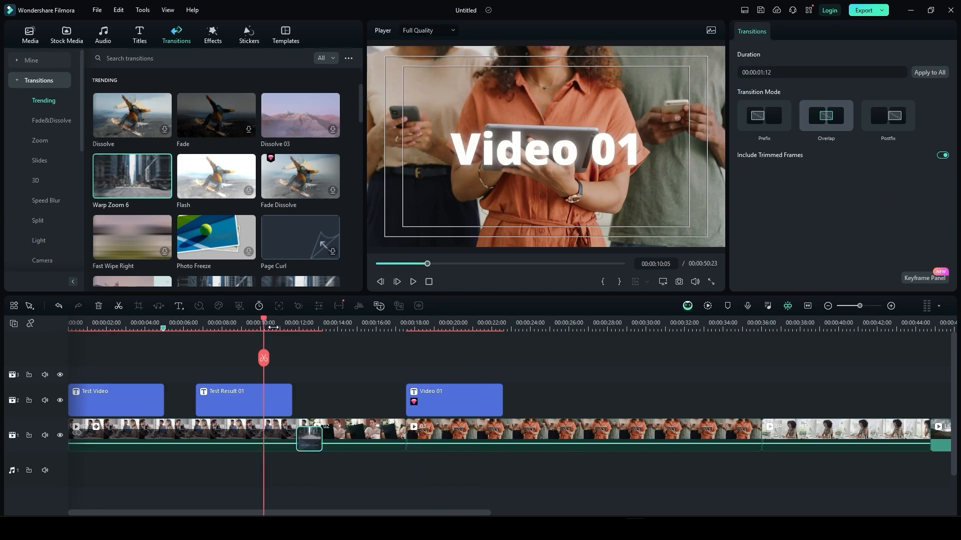
left_click(278, 327)
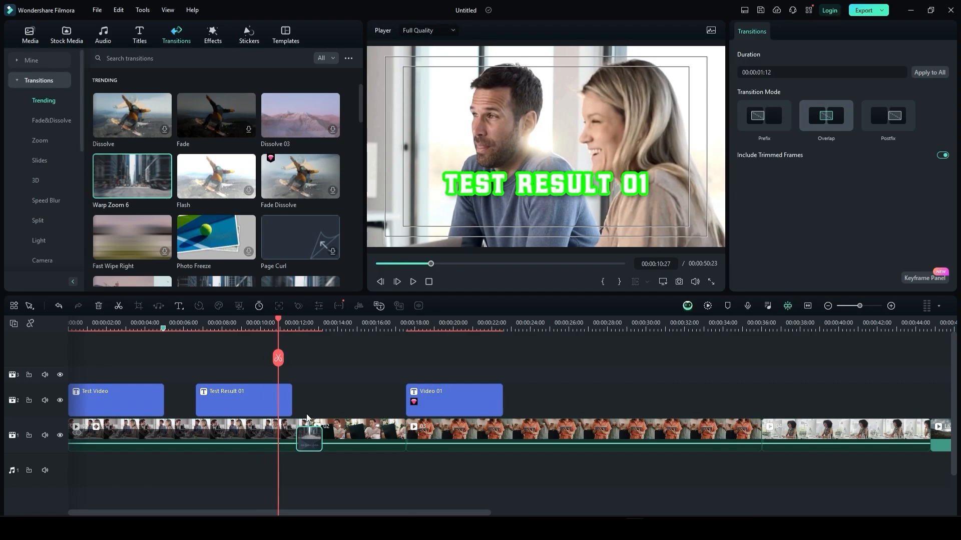
key("Delete")
key("space")
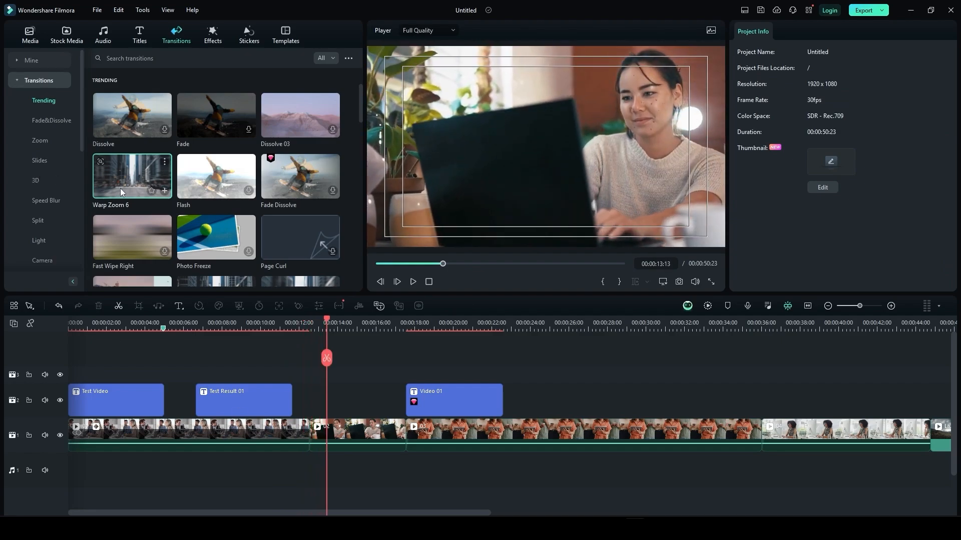
Add the Warp Zoom 6 transition between the first and second clips, extend it to 00:00:02:04, and play across it
left_click_drag(120, 188, 309, 433)
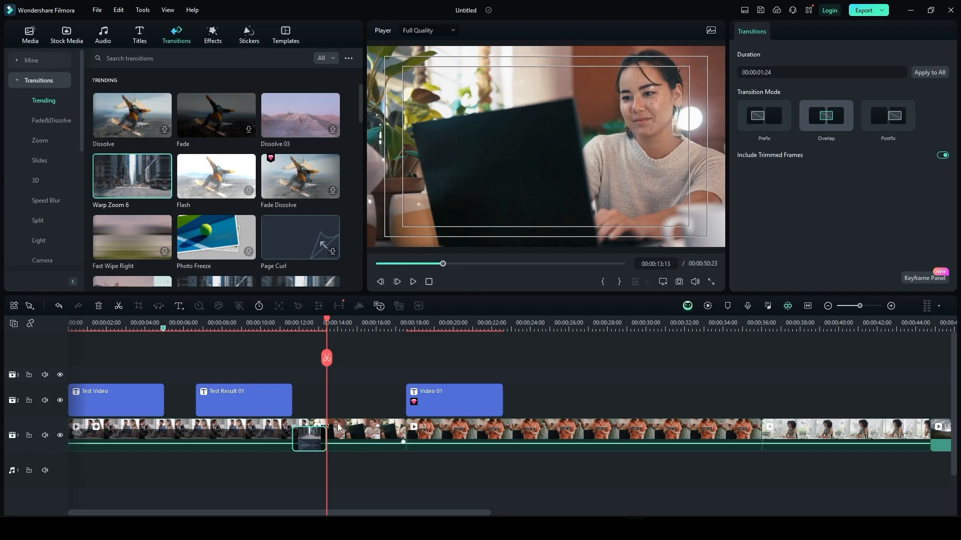
left_click_drag(326, 434, 328, 434)
left_click(259, 324)
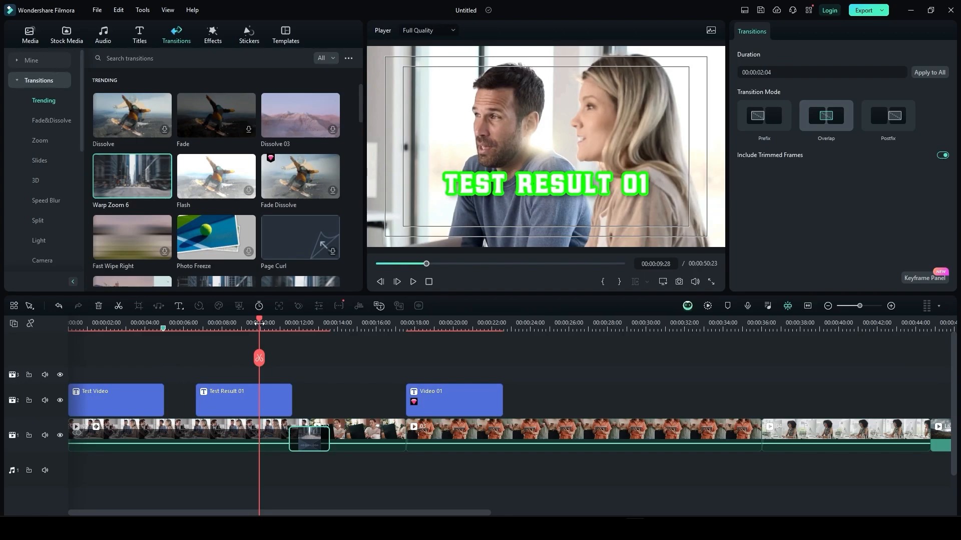
key("space")
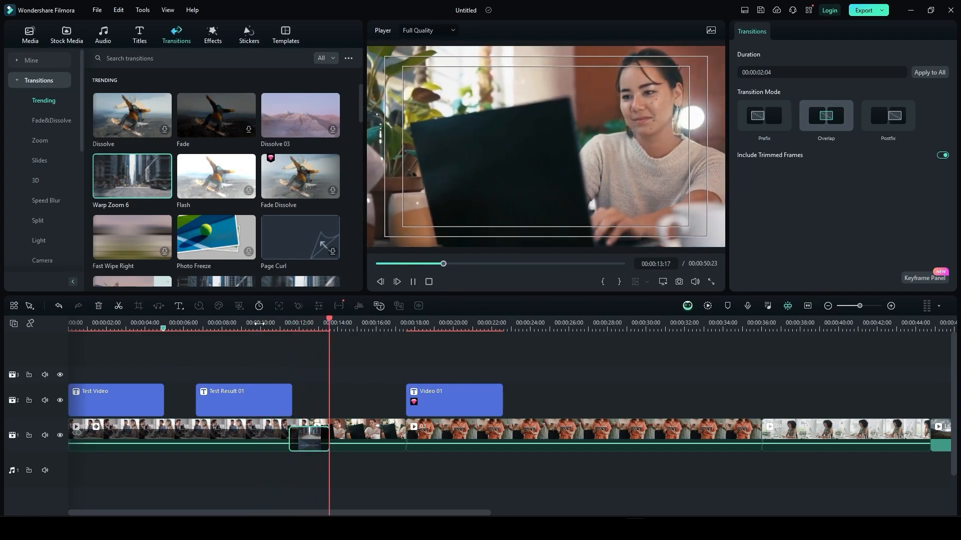
key("space")
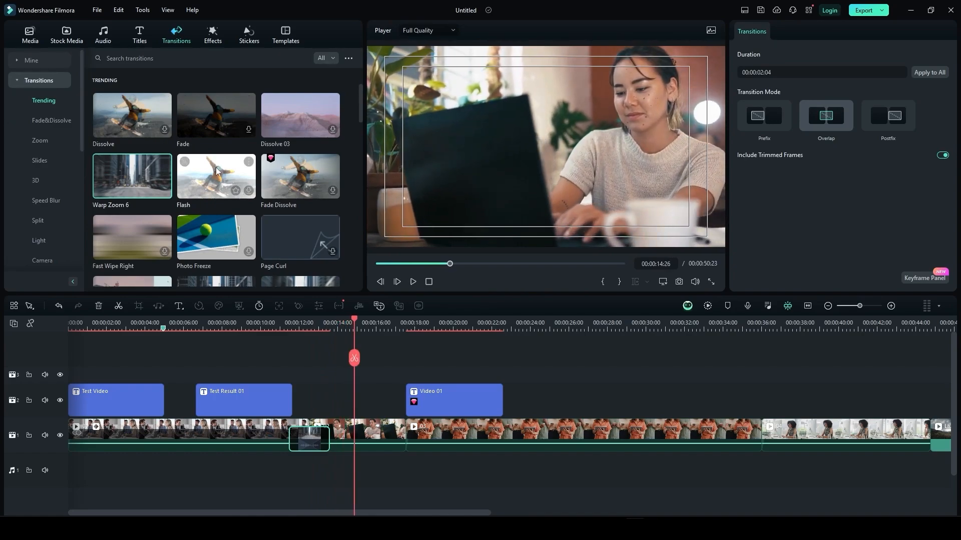
Place the Flash transition between the second and third clips with a duration of 00:00:02:00, and play across it
left_click(212, 186)
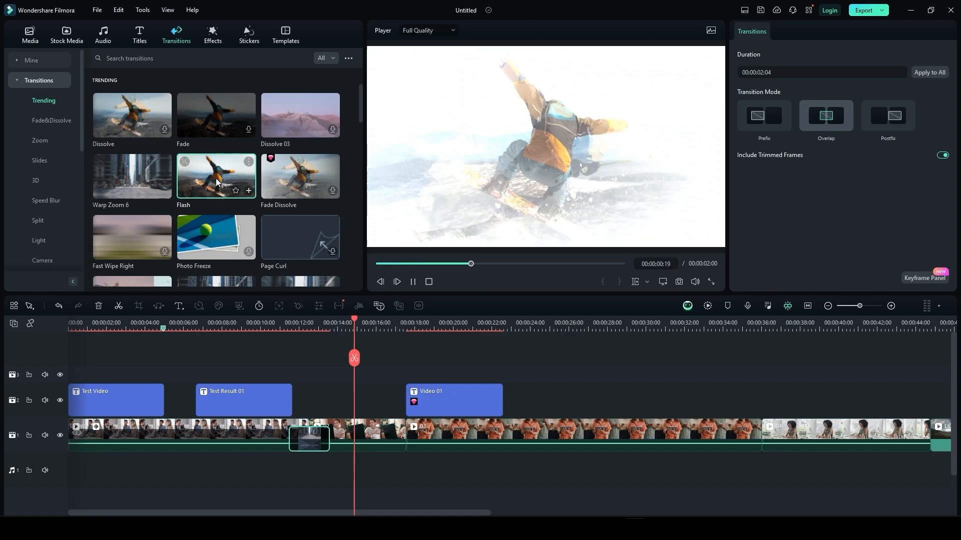
left_click_drag(215, 182, 405, 435)
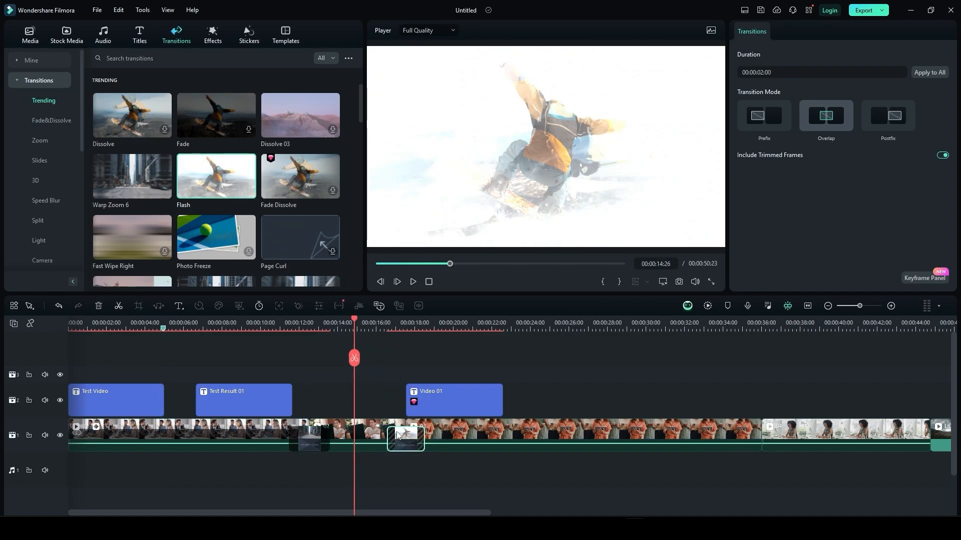
left_click(383, 328)
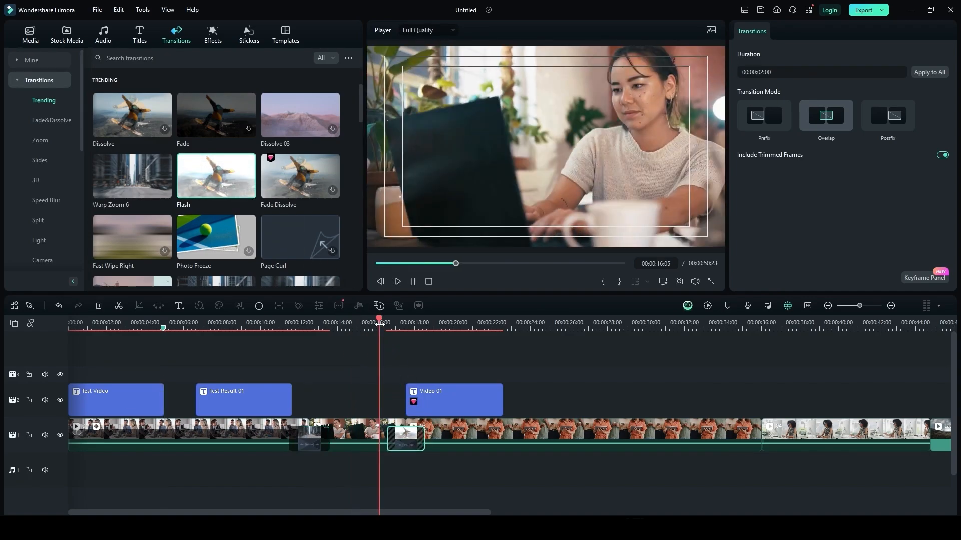
key("space")
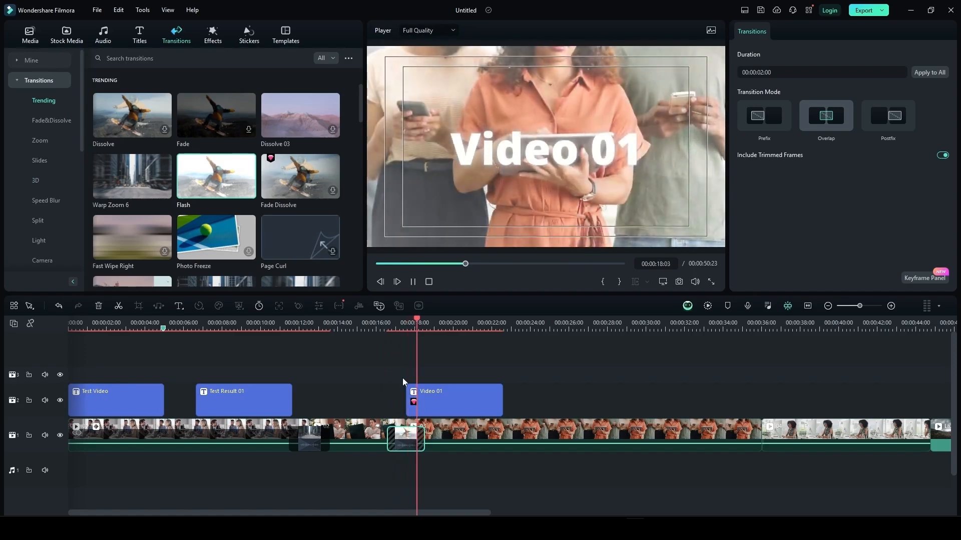
key("space")
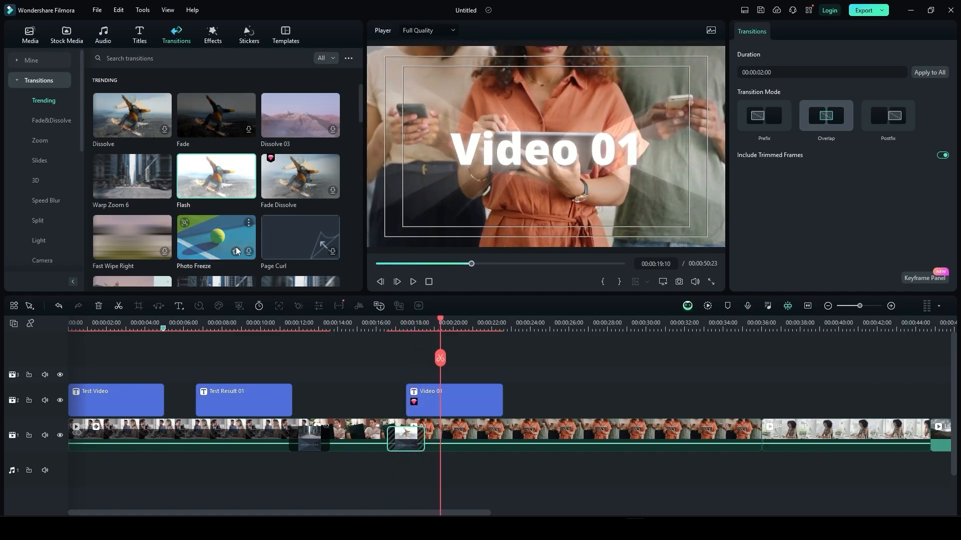
Preview the Photo Freeze transition sample in the player and return it to its start
left_click(208, 241)
key("space")
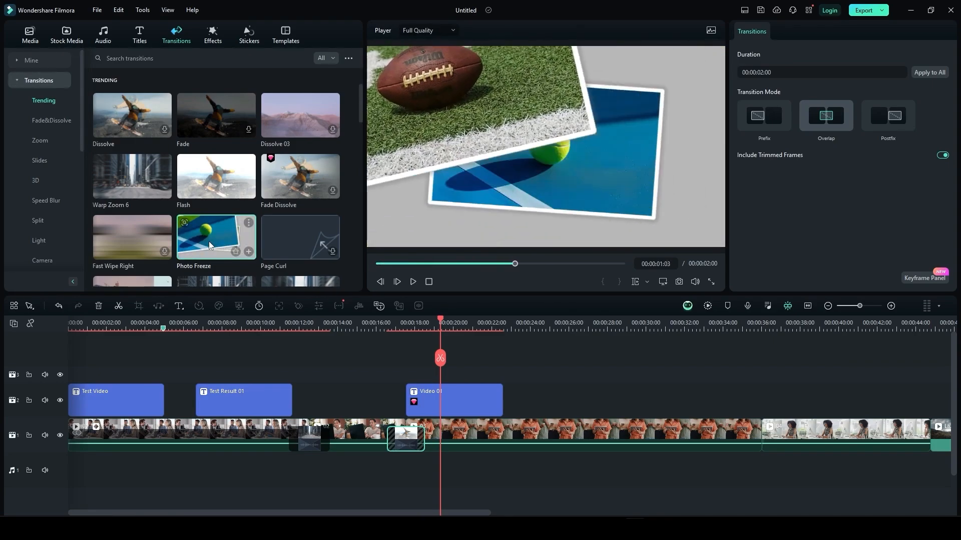
left_click_drag(415, 264, 377, 264)
key("space")
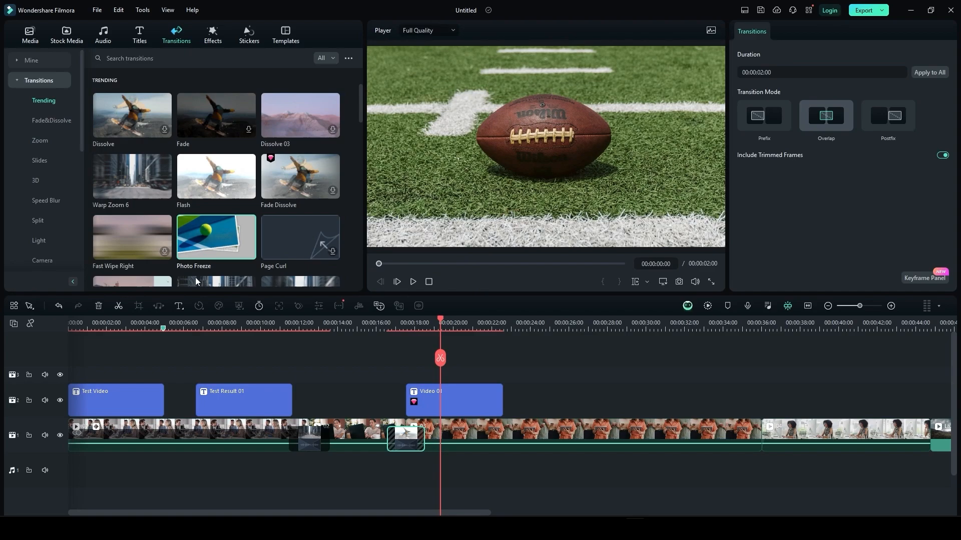
Place the Photo Freeze transition between the third and fourth clips with a duration of 00:00:02:20, and play across it
left_click_drag(216, 237, 786, 435)
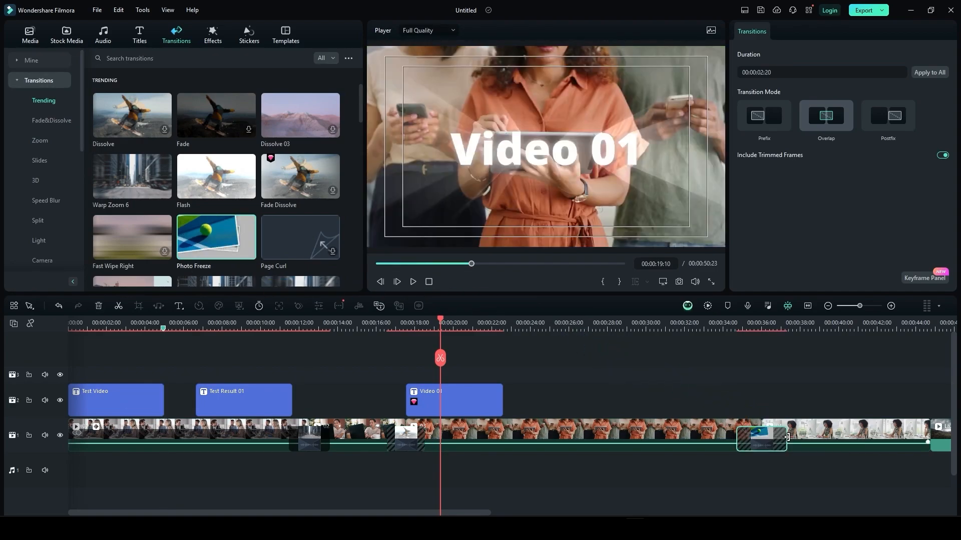
left_click(704, 329)
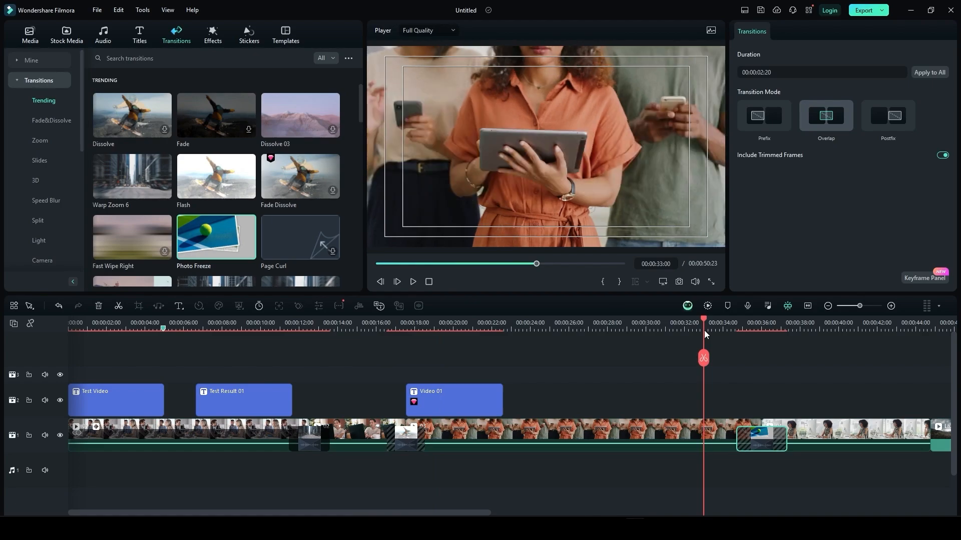
key("space")
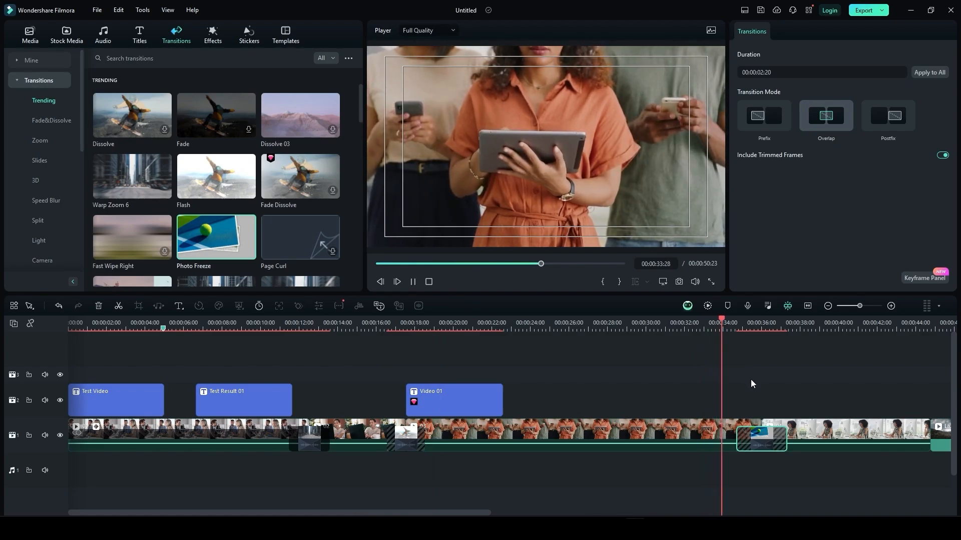
key("space")
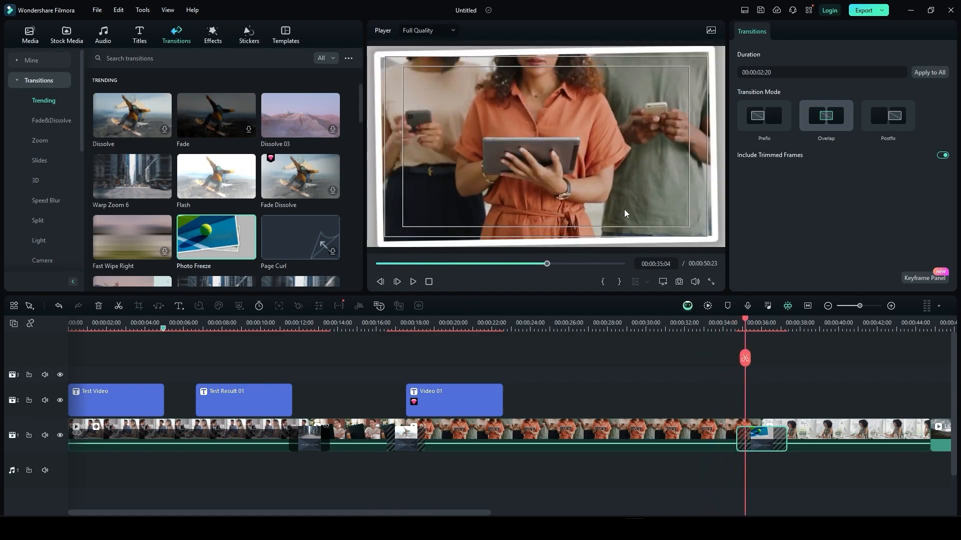
key("space")
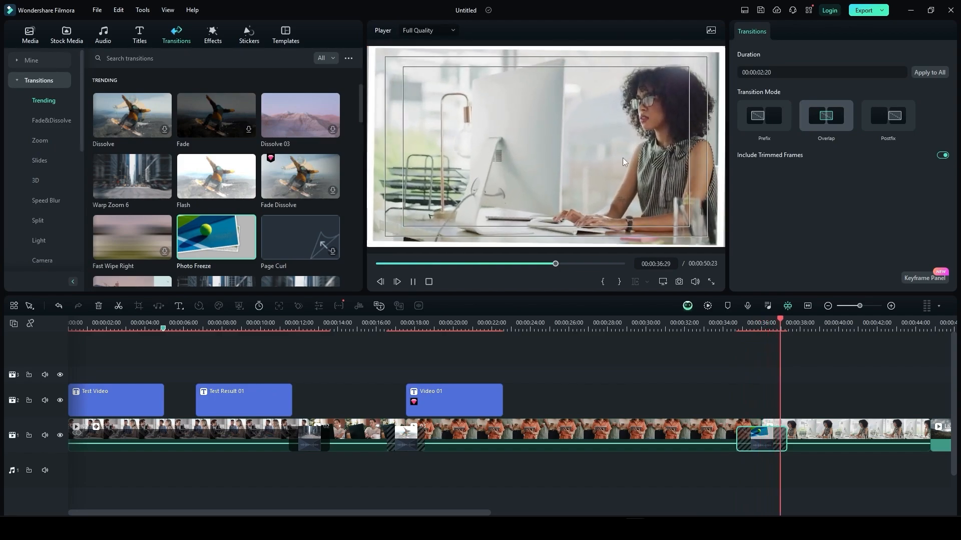
key("space")
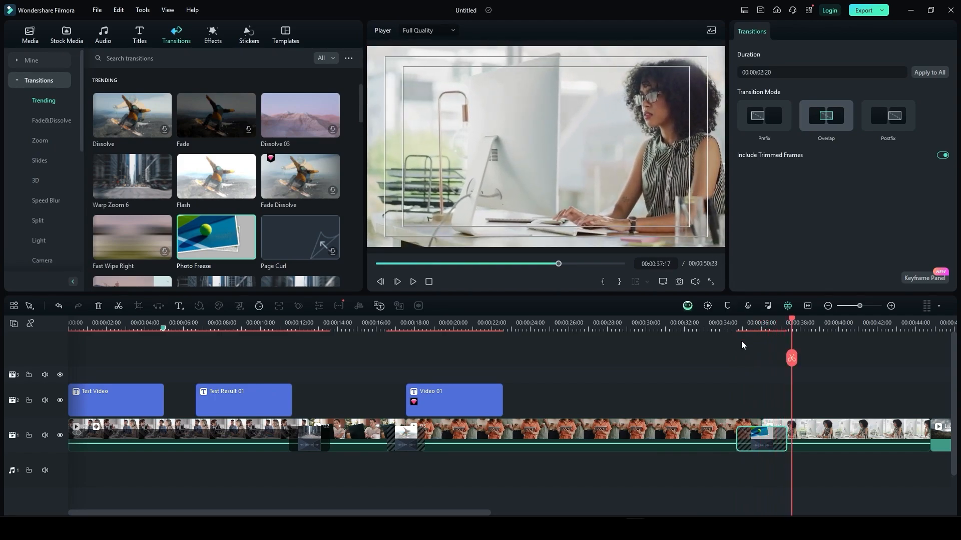
Browse the other trending transitions and scrub through the Photo Freeze transition between the third and fourth clips
scroll(153, 245, "down", 10)
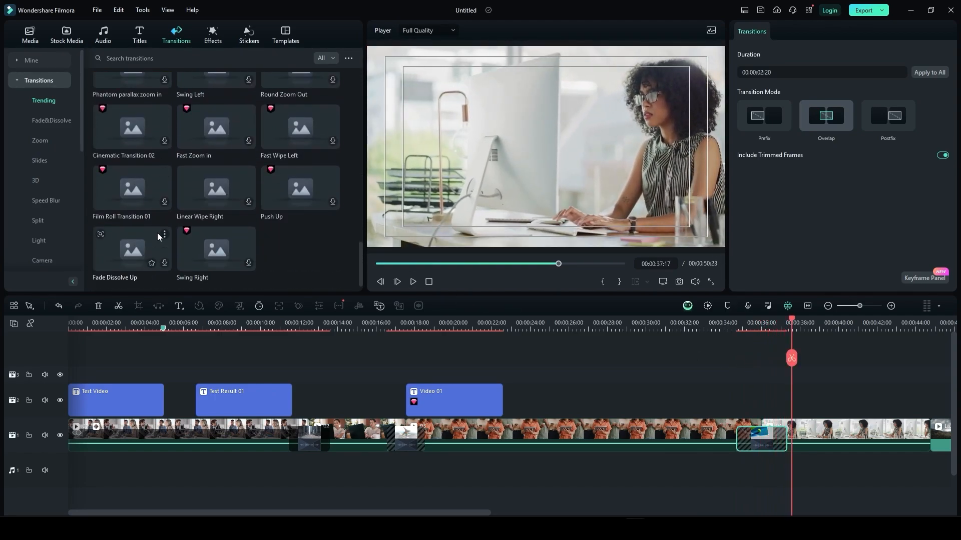
scroll(189, 227, "up", 1)
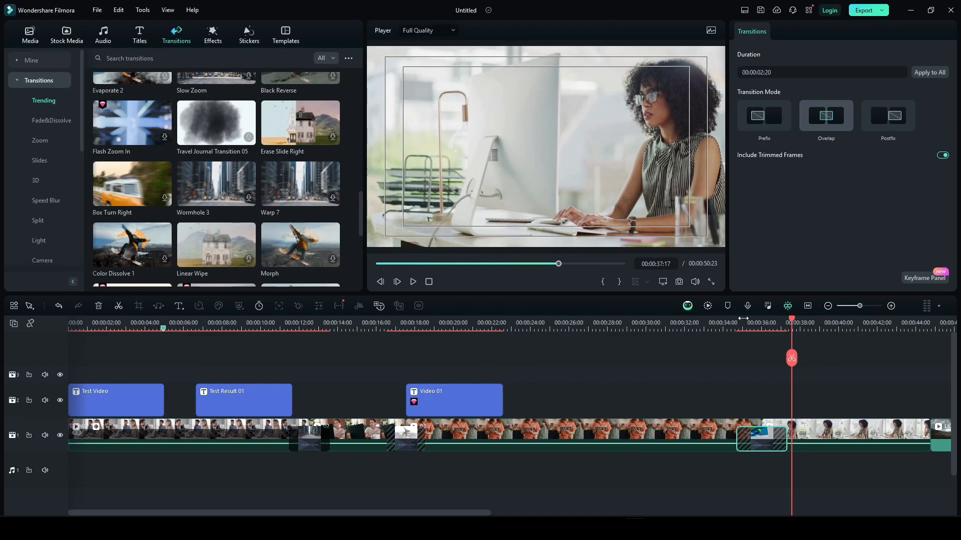
left_click(743, 322)
left_click_drag(743, 322, 759, 329)
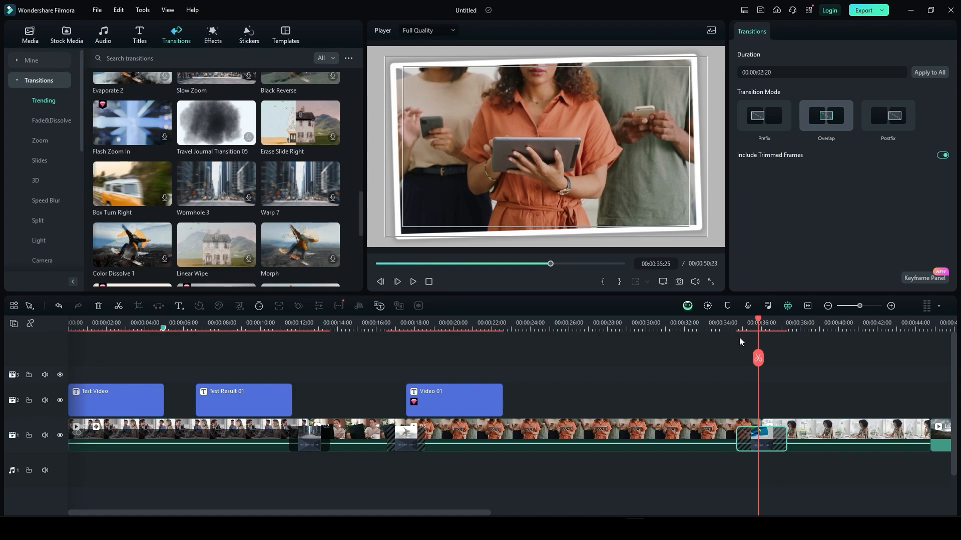
left_click(740, 326)
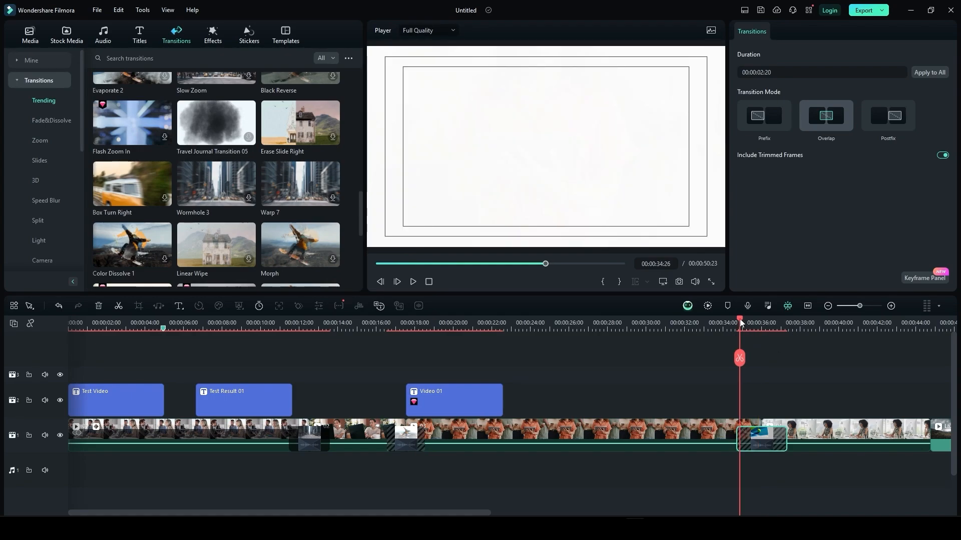
left_click_drag(741, 324, 764, 326)
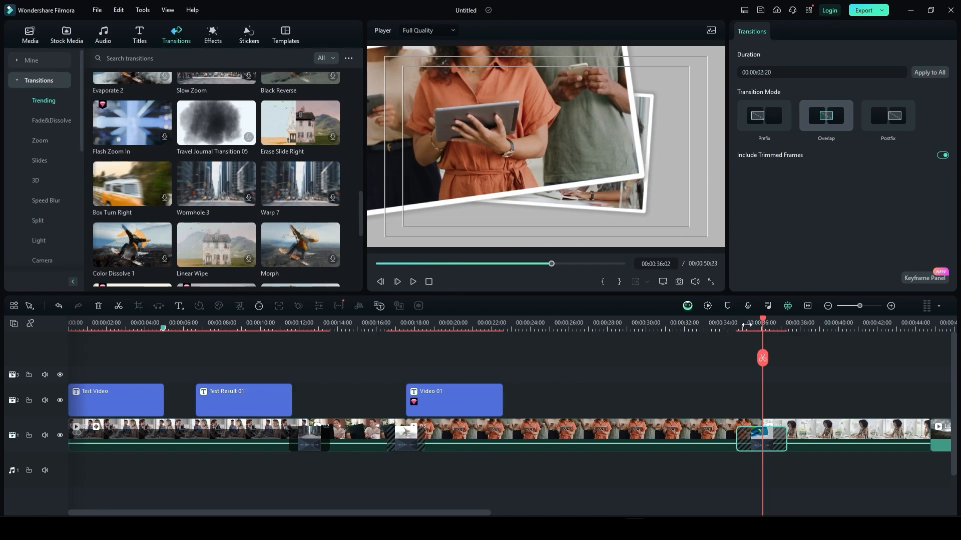
Render the timeline preview and play across the Photo Freeze transition between the third and fourth clips
left_click(731, 324)
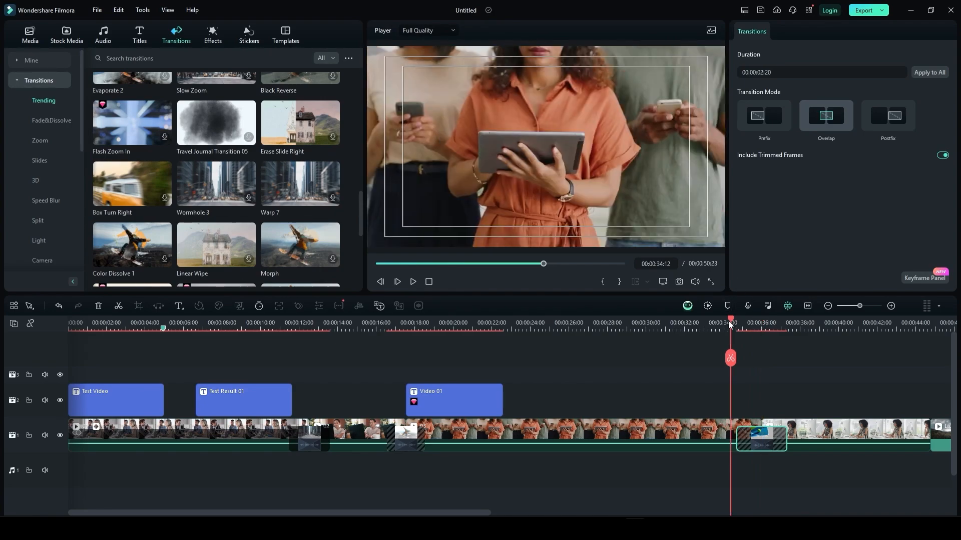
left_click_drag(733, 321, 749, 325)
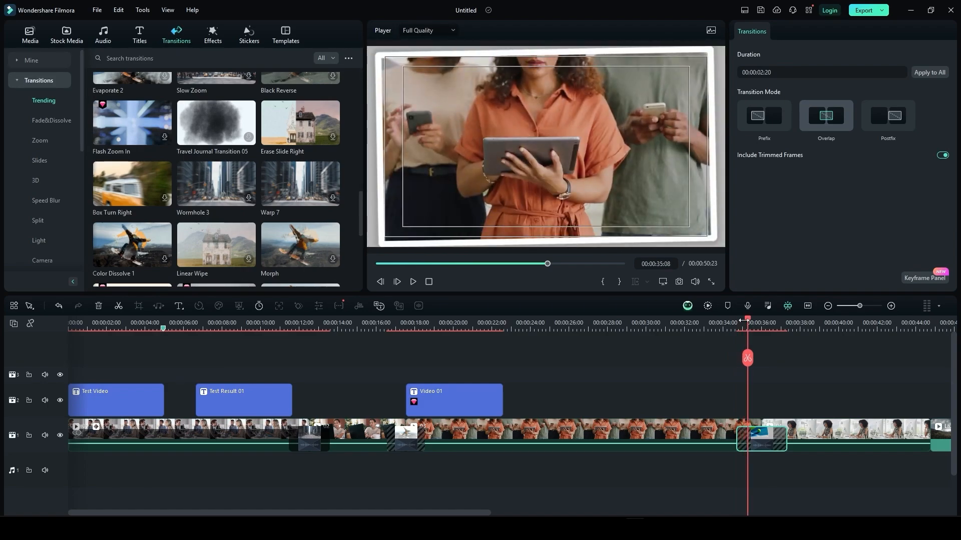
left_click(708, 307)
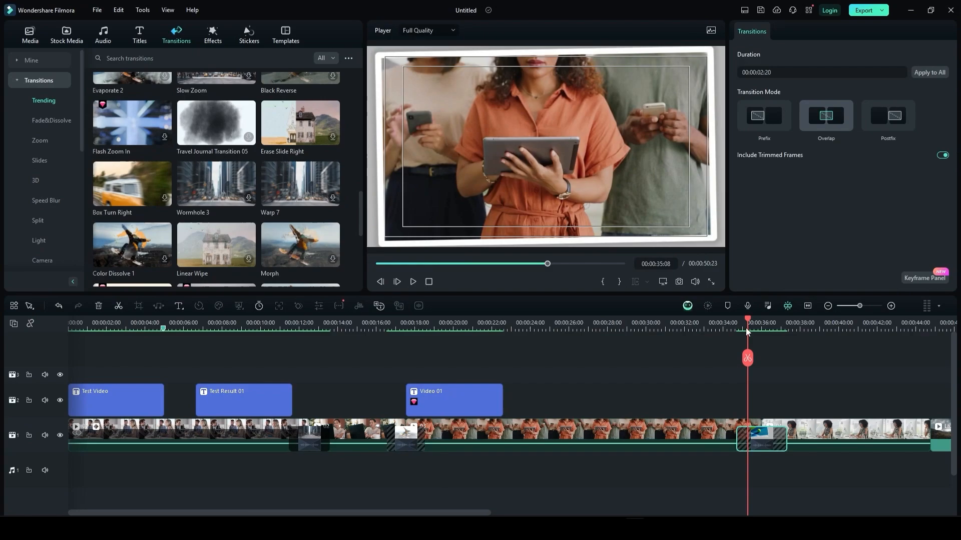
left_click(740, 328)
key("space")
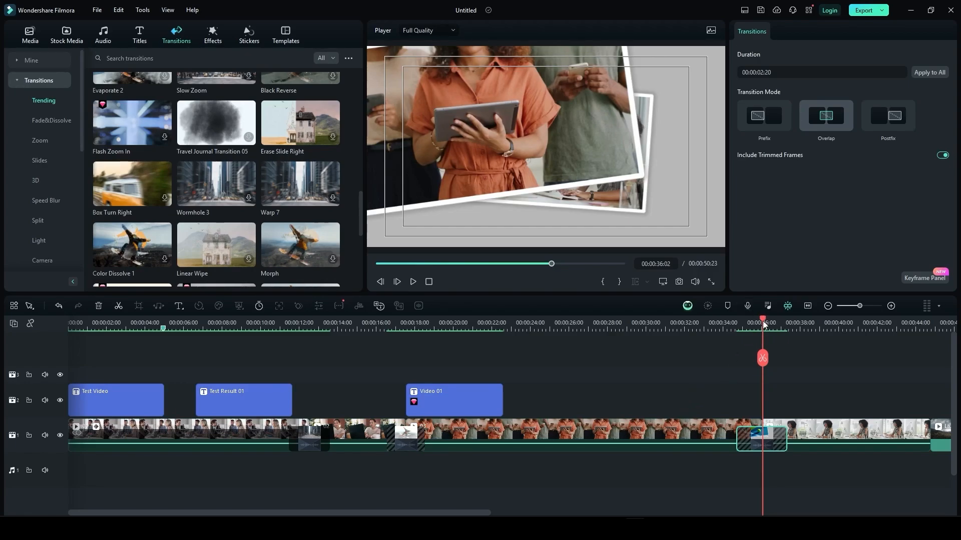
left_click_drag(762, 326, 763, 329)
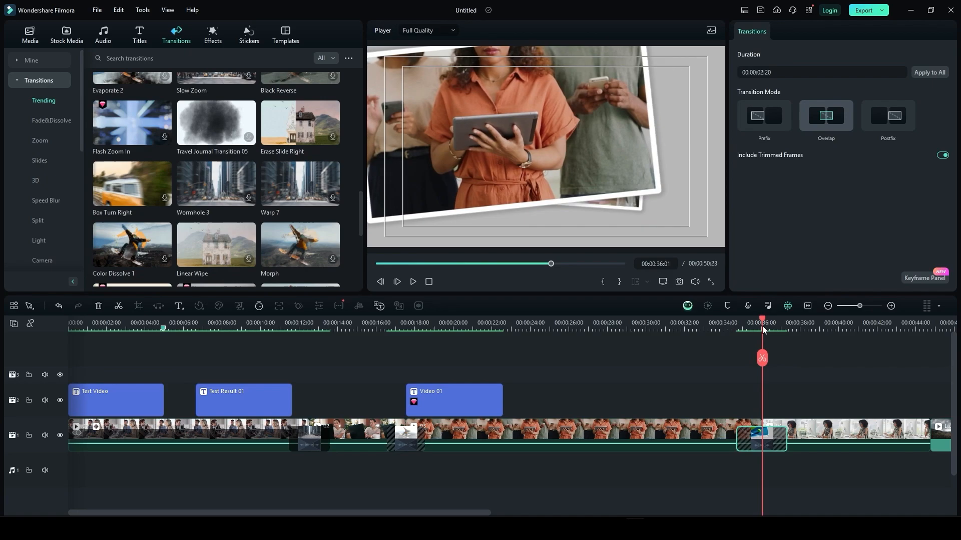
Add the Mosaic effect from the Basic video effects on the third video track above the second clip
left_click(213, 36)
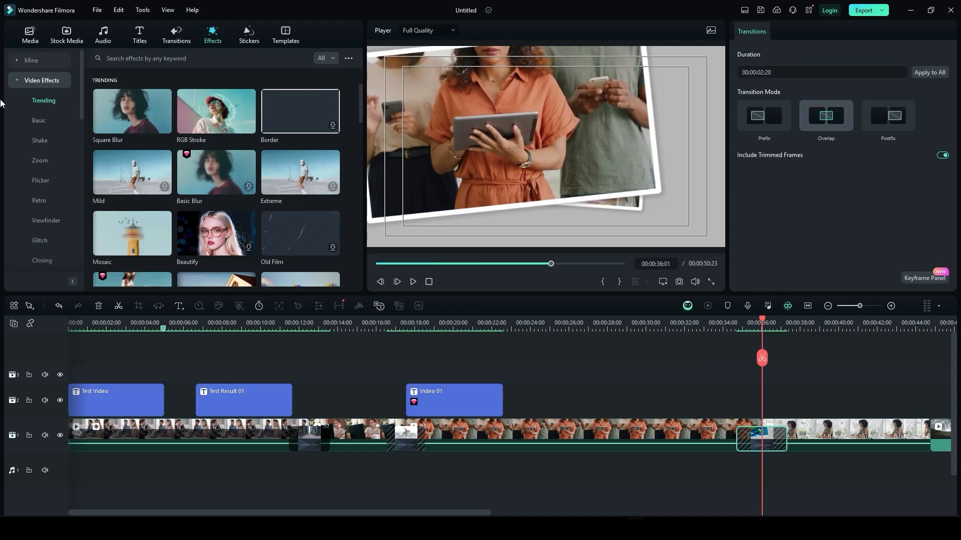
left_click(39, 120)
left_click(529, 326)
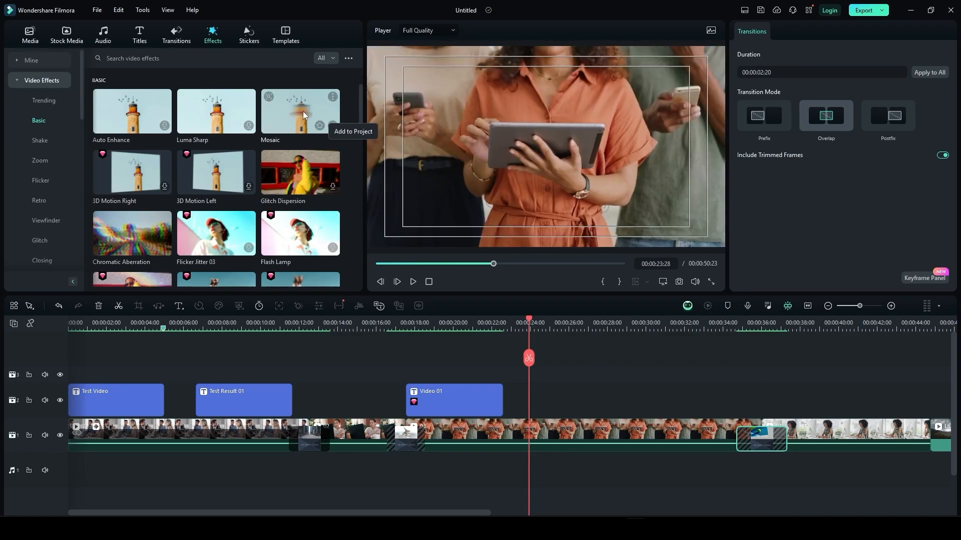
left_click(329, 326)
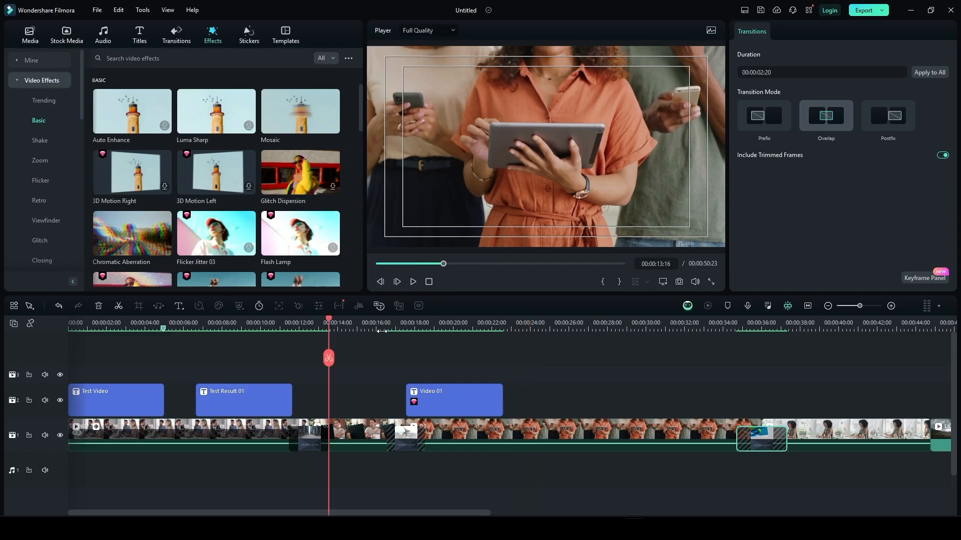
left_click_drag(328, 356, 329, 374)
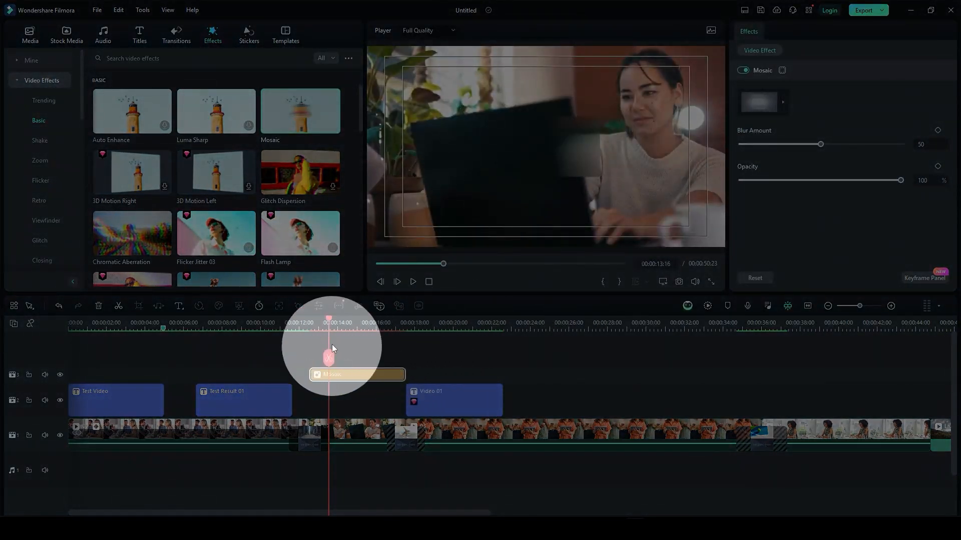
Enlarge the Mosaic area and move it in the preview to cover the woman's face
left_click_drag(328, 319, 344, 318)
left_click(569, 140)
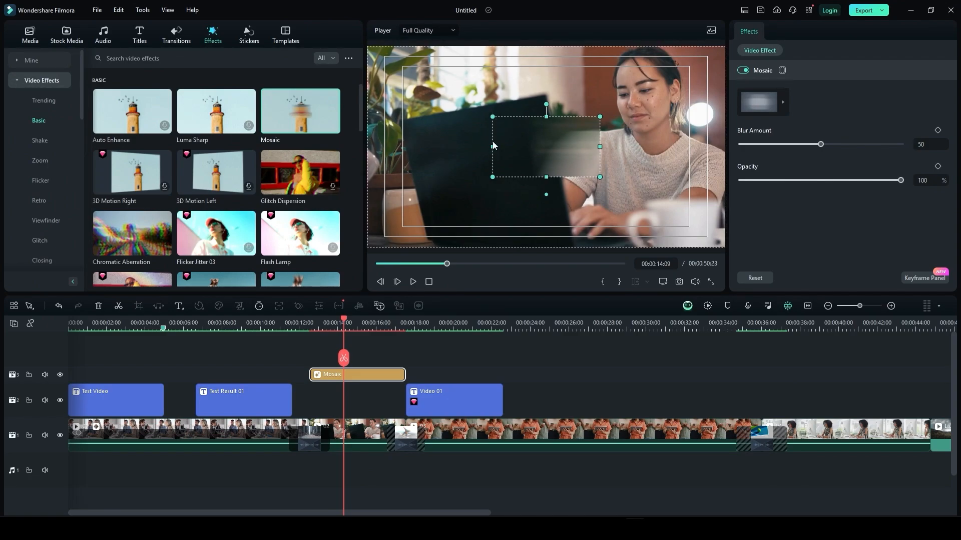
left_click_drag(492, 148, 438, 148)
left_click_drag(541, 175, 622, 128)
left_click_drag(510, 133, 543, 133)
left_click_drag(649, 213, 649, 191)
left_click_drag(638, 129, 643, 107)
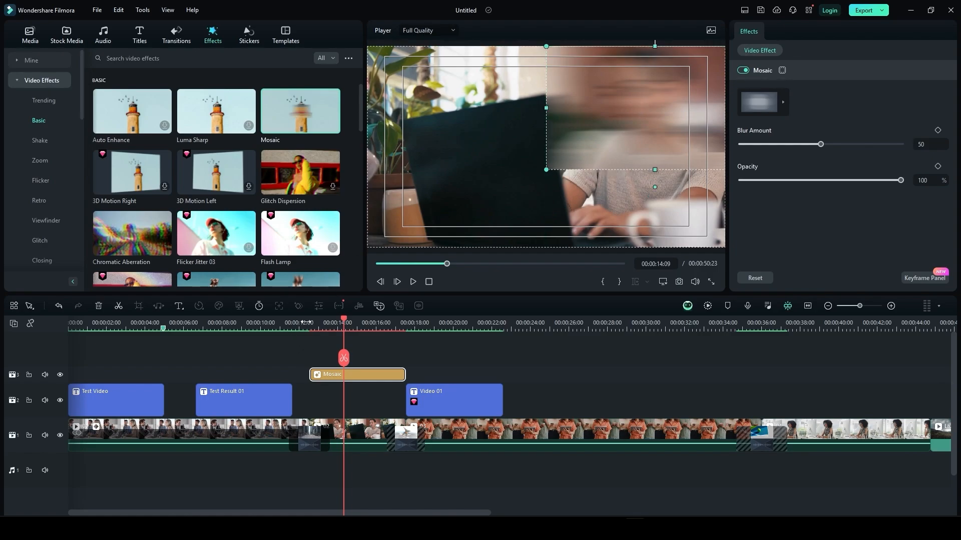
Play across the Mosaic effect over the second clip, and delete it from the timeline
left_click(306, 322)
key("space")
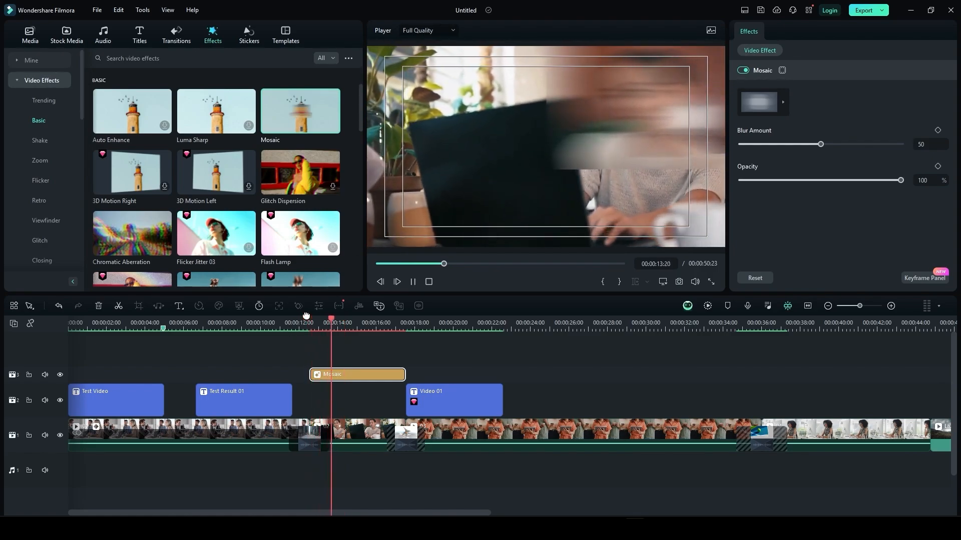
key("space")
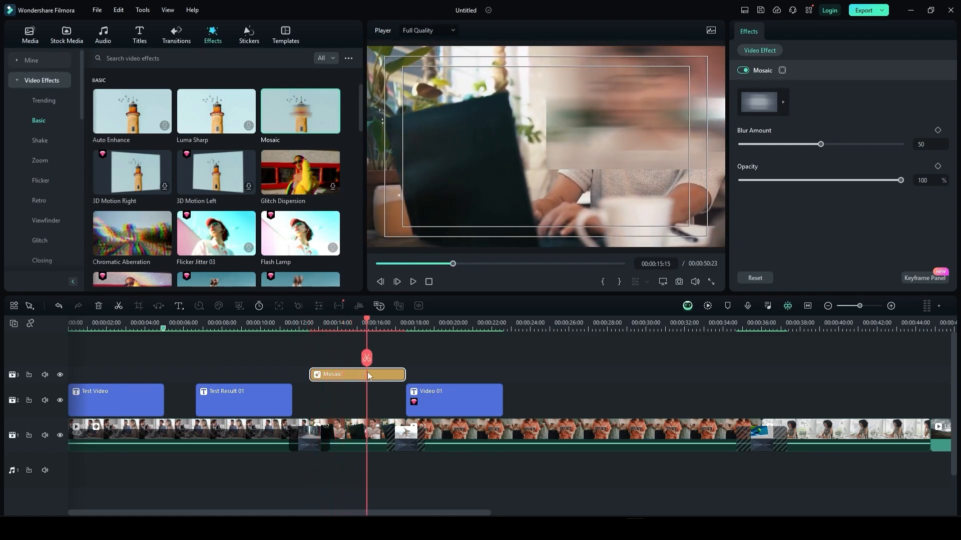
key("Delete")
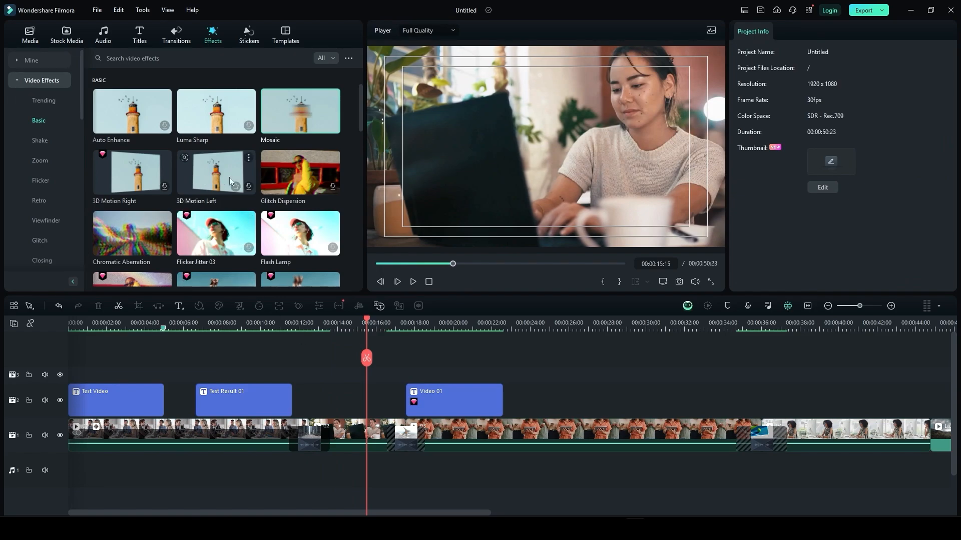
Place the Glitch Dispersion effect above the second clip, starting at about 00:00:14:00 and shortened to end near the start of the Video 01 title
left_click(247, 187)
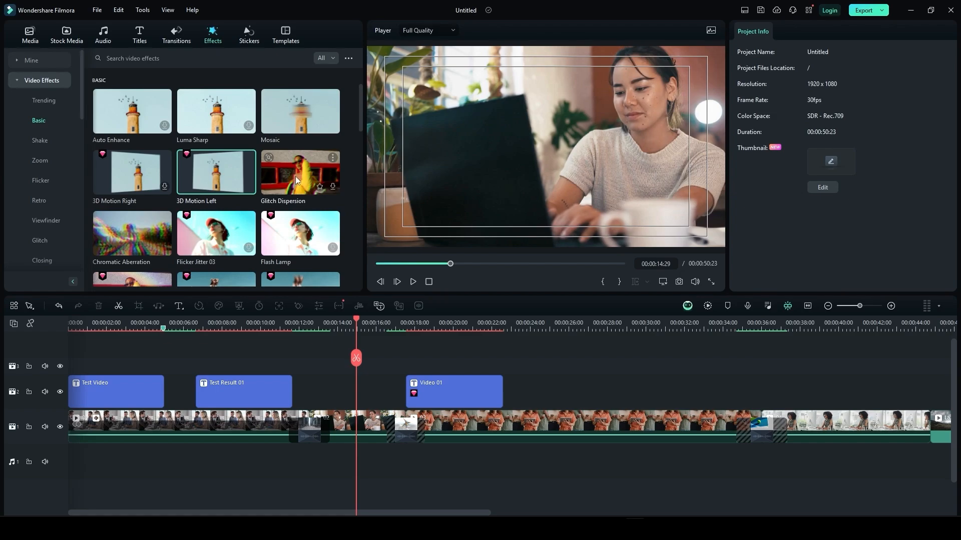
left_click_drag(295, 185, 322, 370)
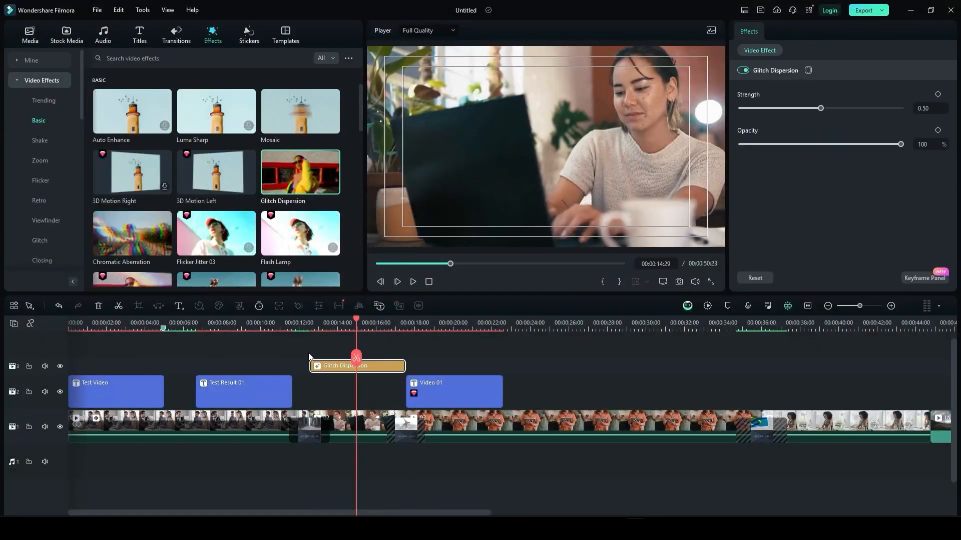
left_click(308, 324)
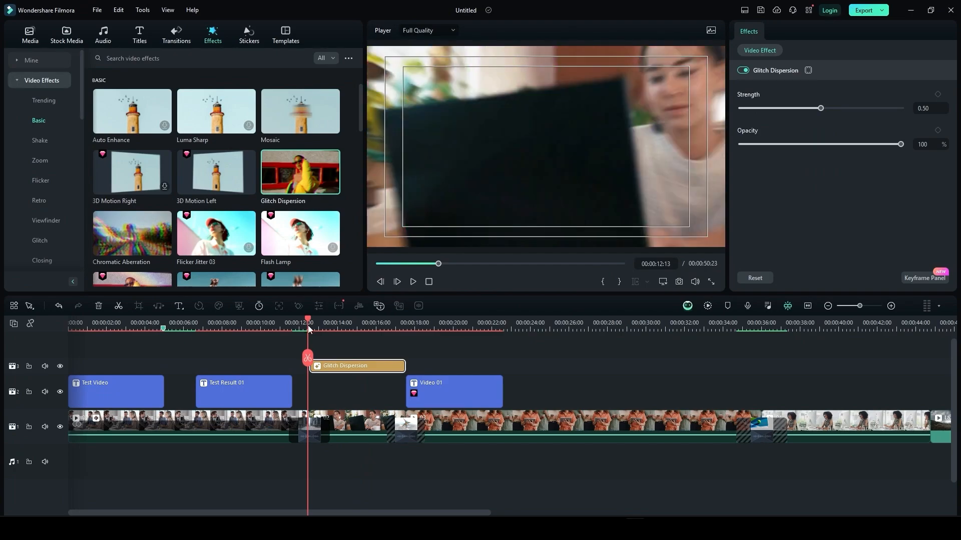
key("space")
left_click_drag(370, 366, 401, 371)
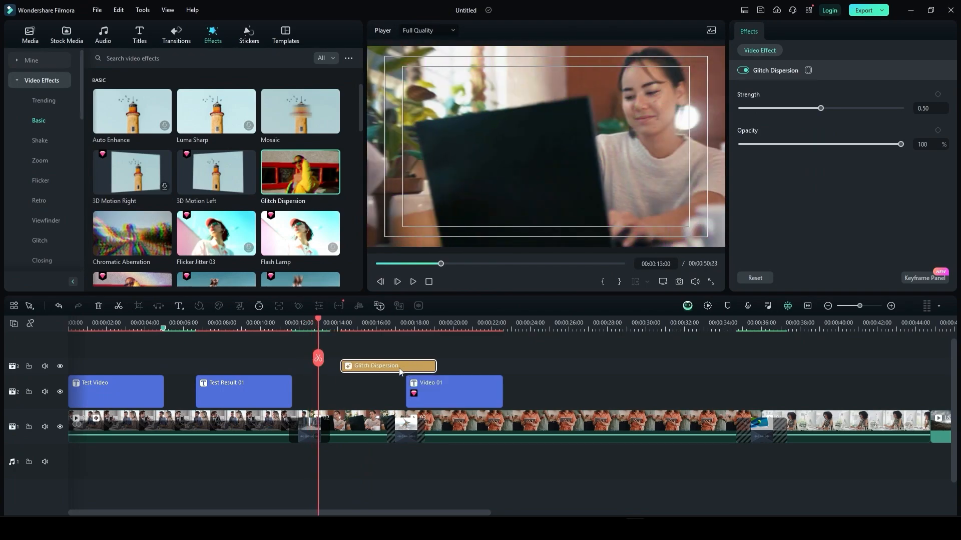
key("space")
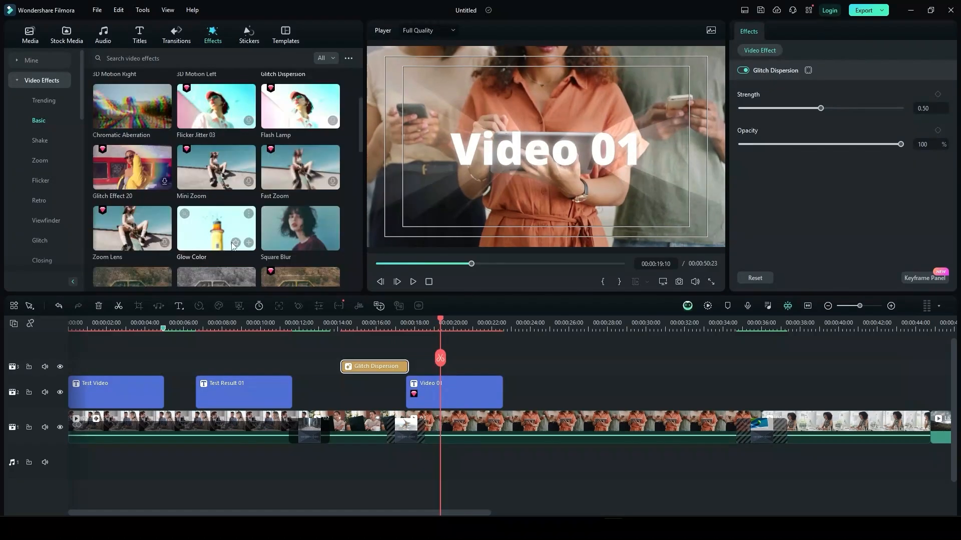
Browse the Shake, Flicker, Retro and Viewfinder video effects, and download Vlog De Style Film Overlay 03
scroll(232, 245, "down", 5)
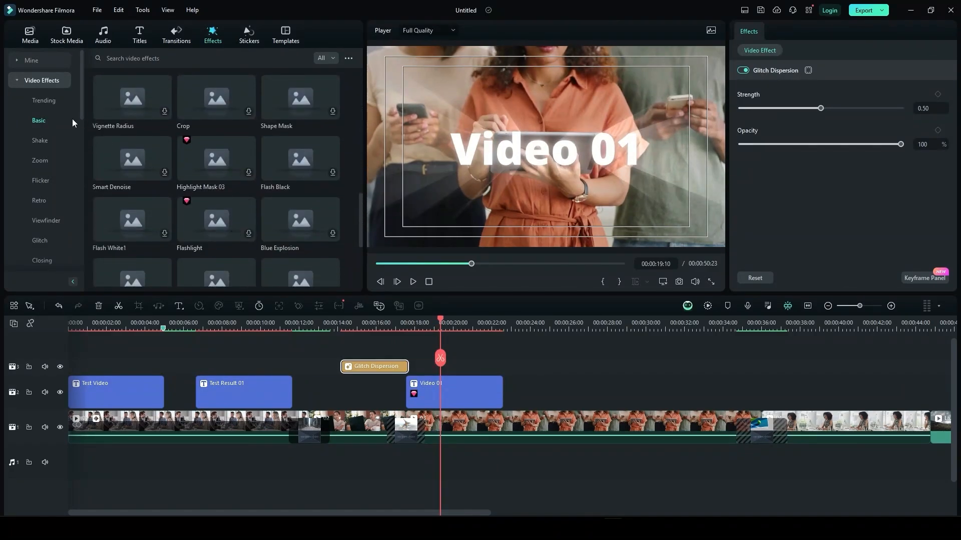
left_click(40, 141)
left_click(44, 180)
left_click(33, 201)
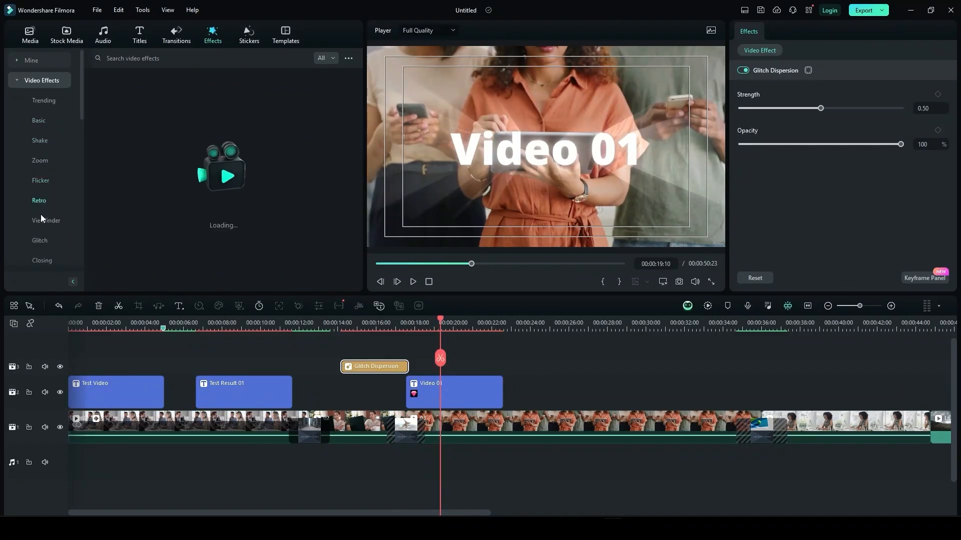
left_click(43, 219)
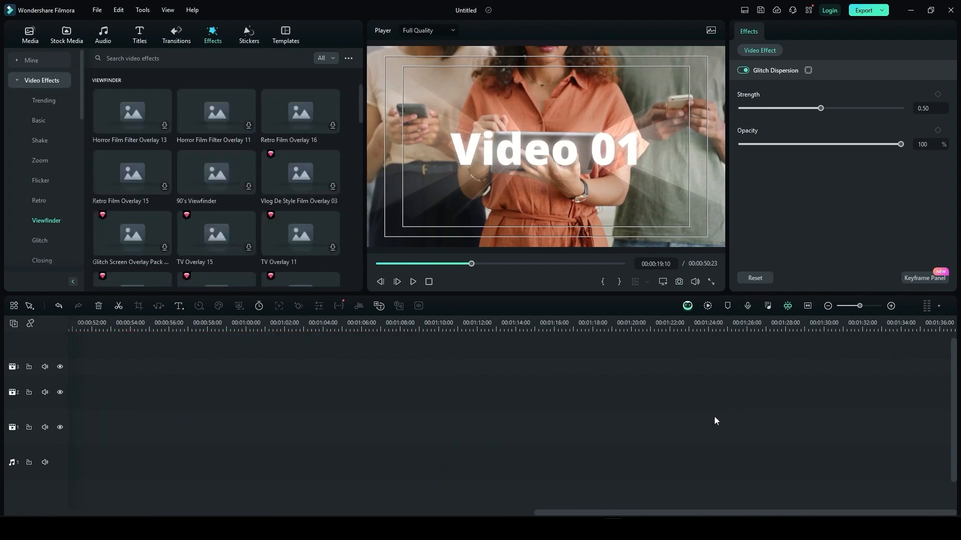
scroll(710, 421, "right", 5)
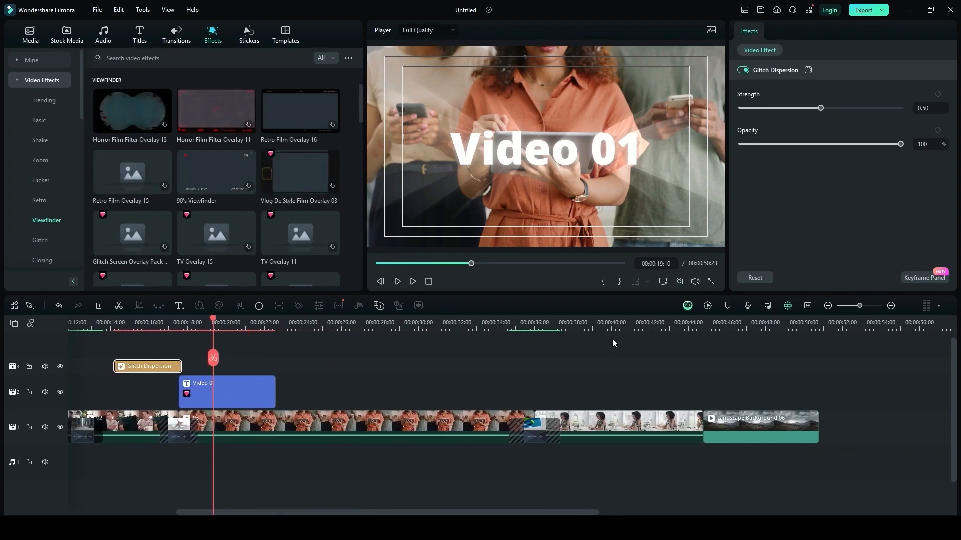
left_click(595, 336)
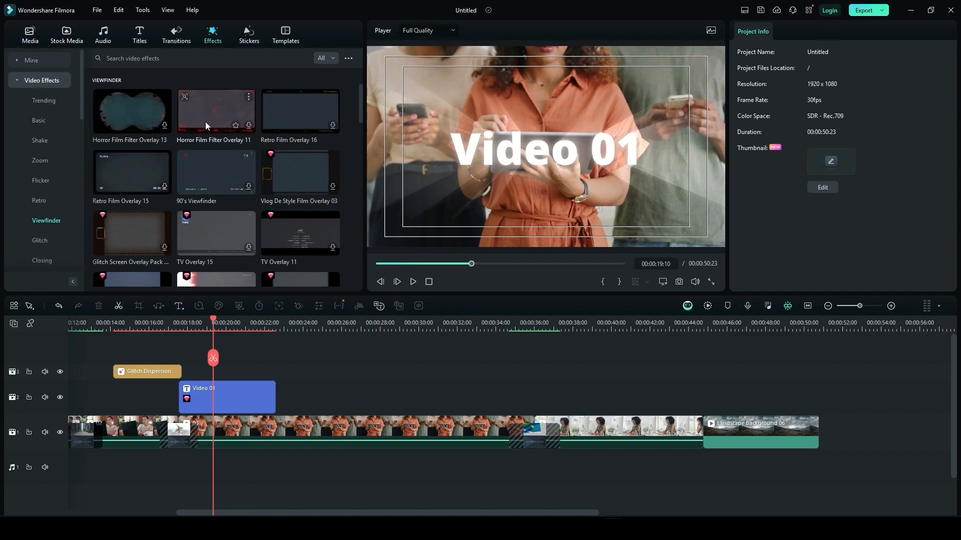
left_click(332, 192)
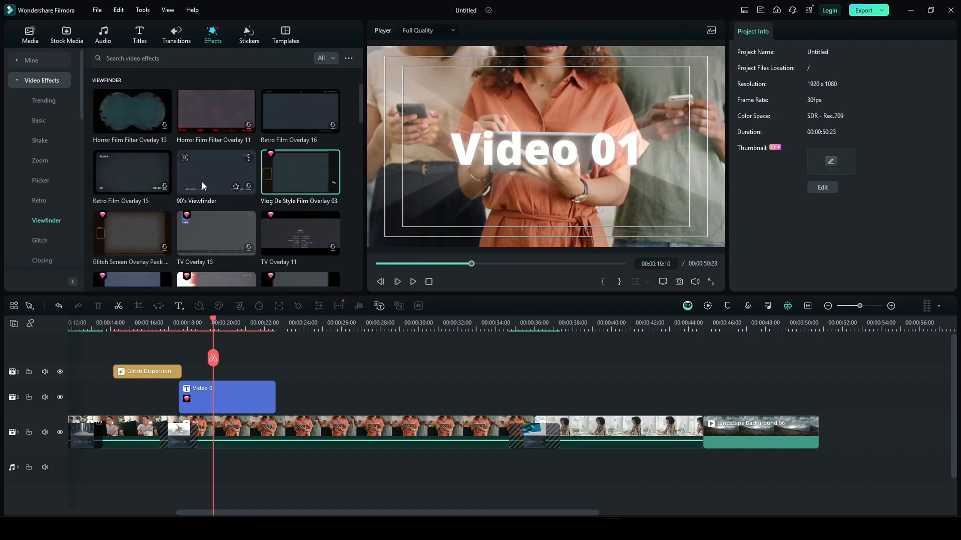
scroll(185, 185, "down", 5)
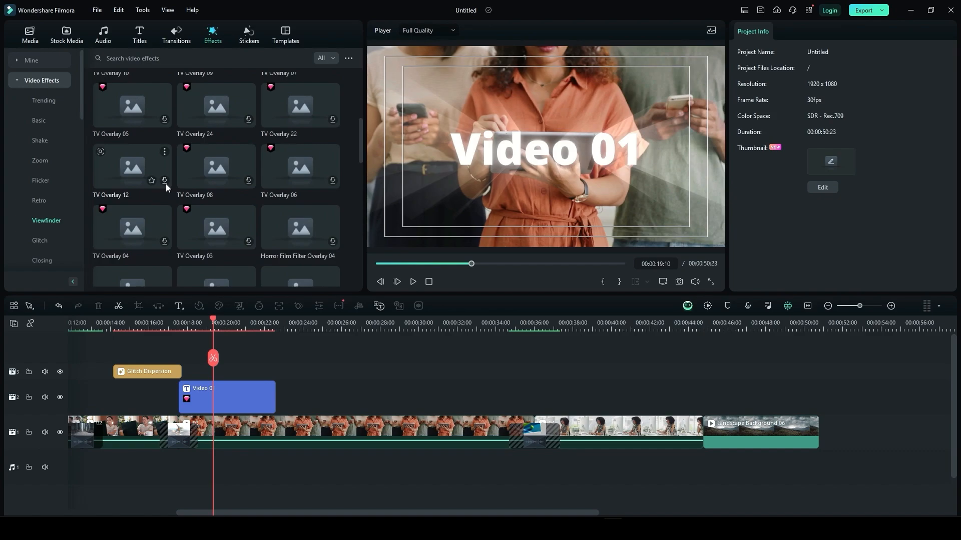
Download the Burning Outline 2 effect from the popular body effects and place it above the fourth clip at about 00:00:39:00
scroll(35, 213, "down", 10)
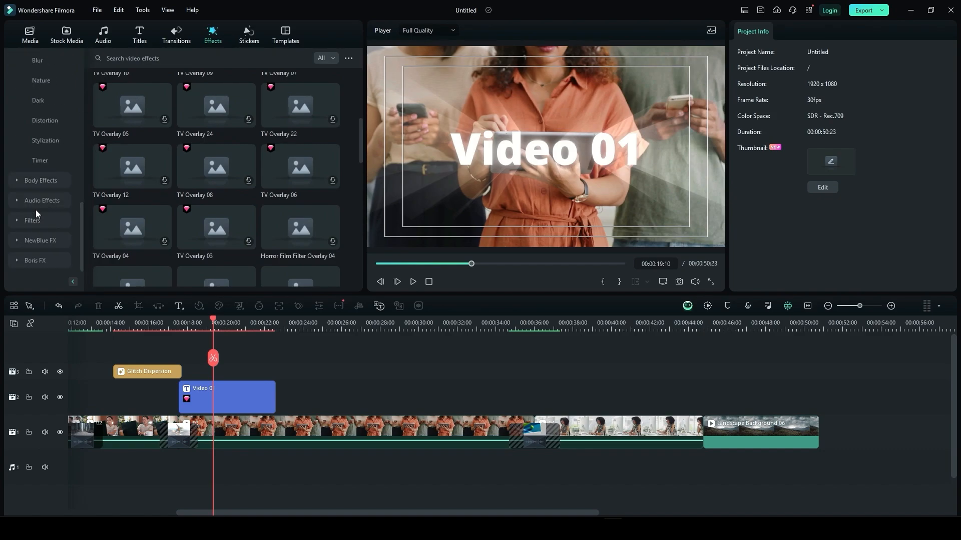
left_click(43, 181)
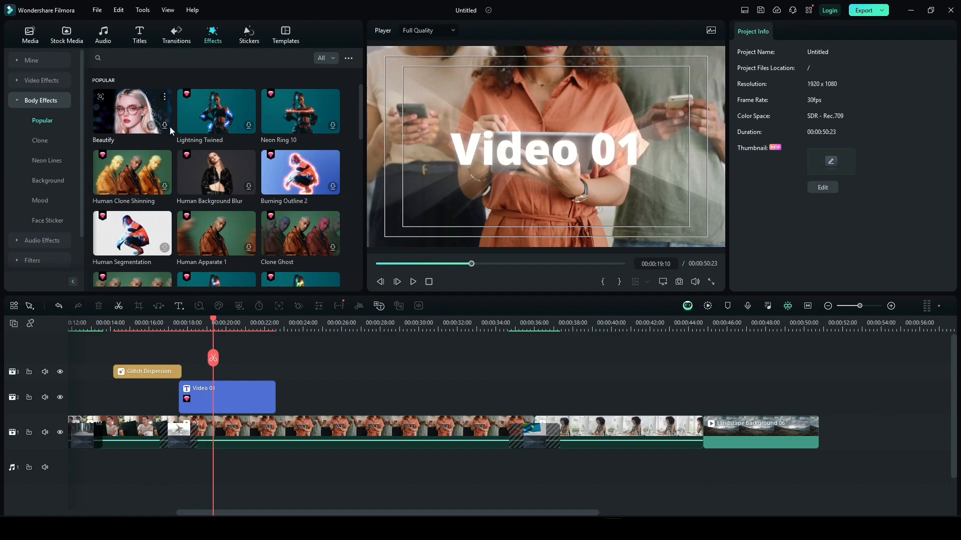
left_click(329, 192)
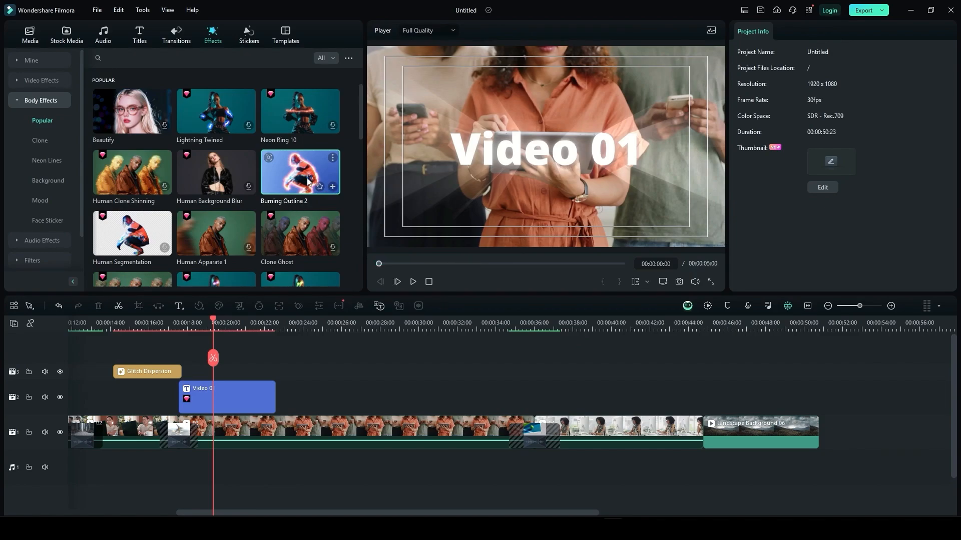
mouse_move(268, 156)
left_mouse_down()
mouse_move(554, 403)
mouse_move(609, 404)
left_mouse_up()
Play across the Burning Outline 2 effect over the fourth clip, and delete it from the timeline
left_click(567, 330)
key("space")
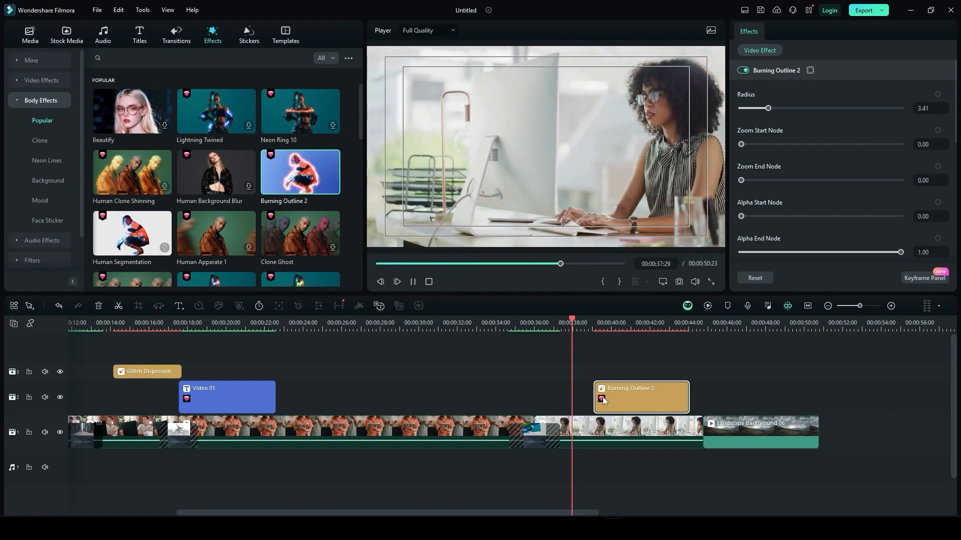
key("space")
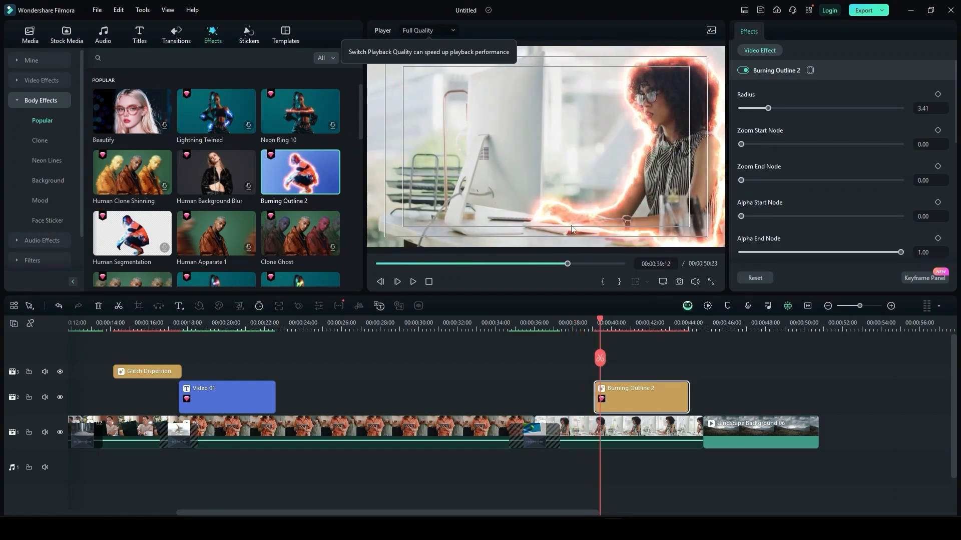
key("space")
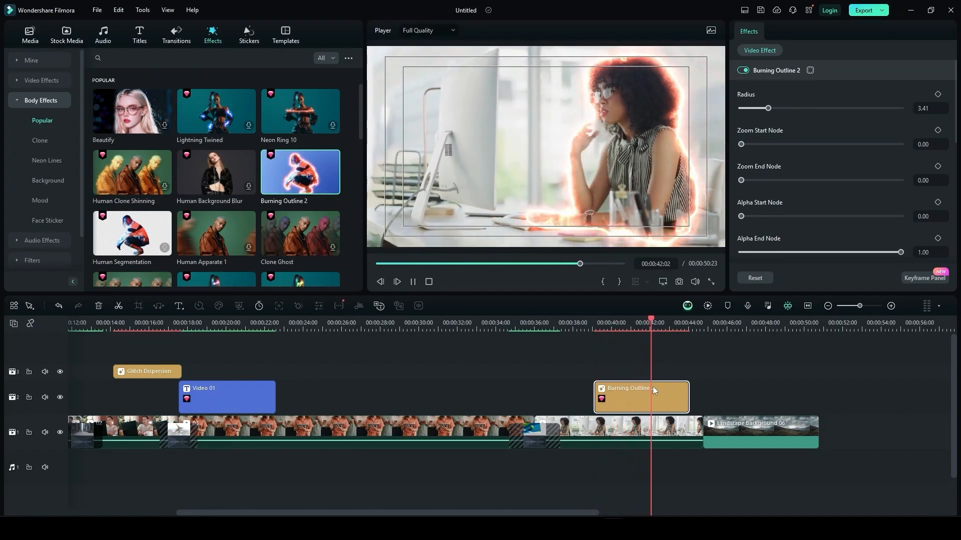
key("space")
key("Delete")
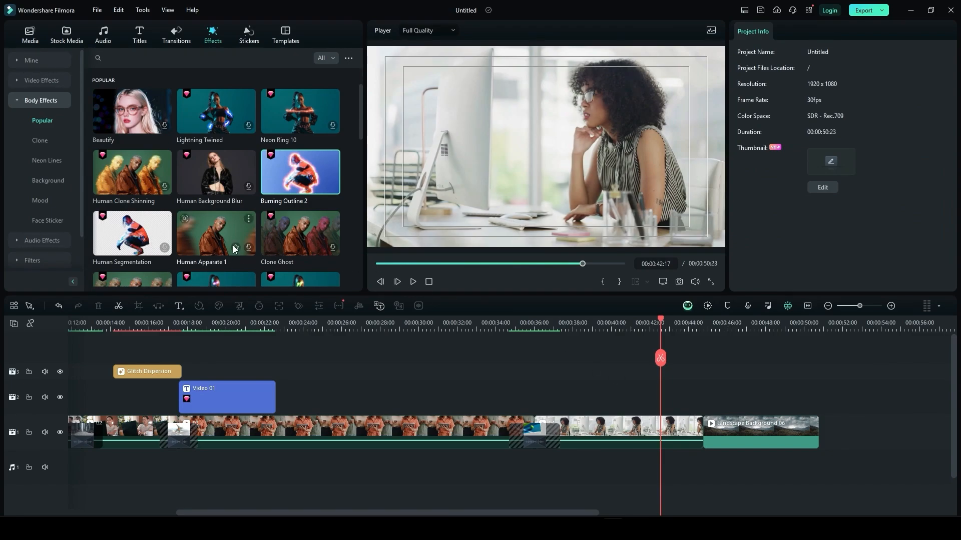
Look through the rest of the popular body effects, down to the Neon Flow and Burning Outline variants
scroll(210, 246, "down", 3)
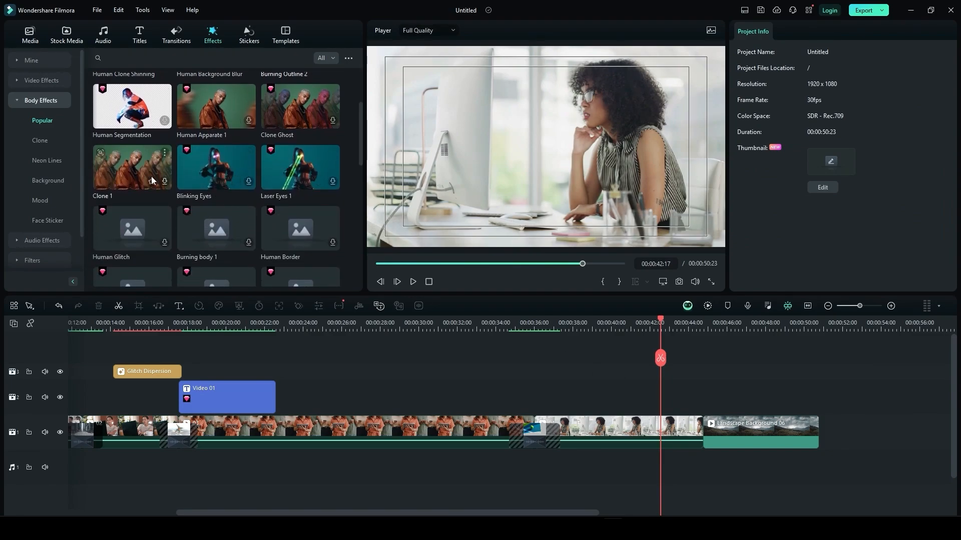
scroll(178, 250, "down", 3)
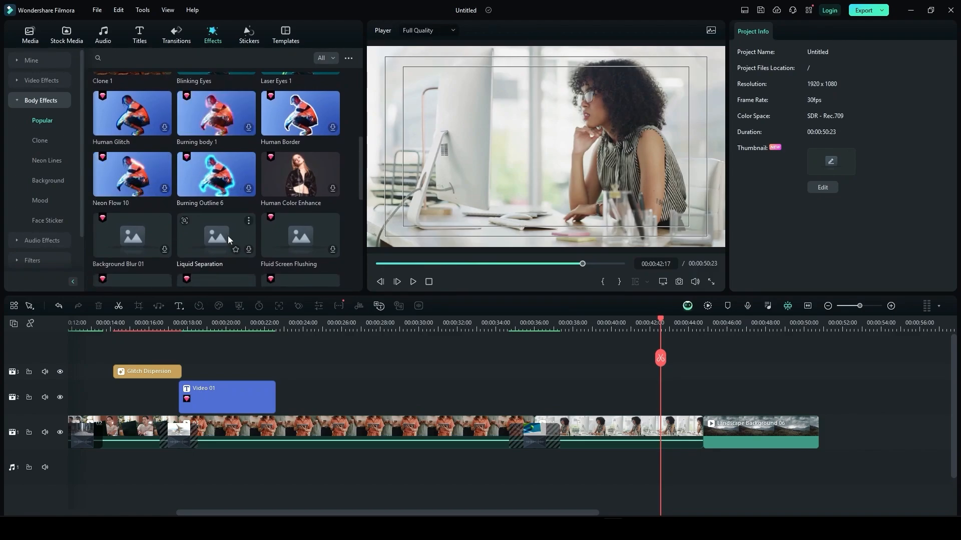
scroll(228, 235, "down", 1)
scroll(227, 235, "down", 5)
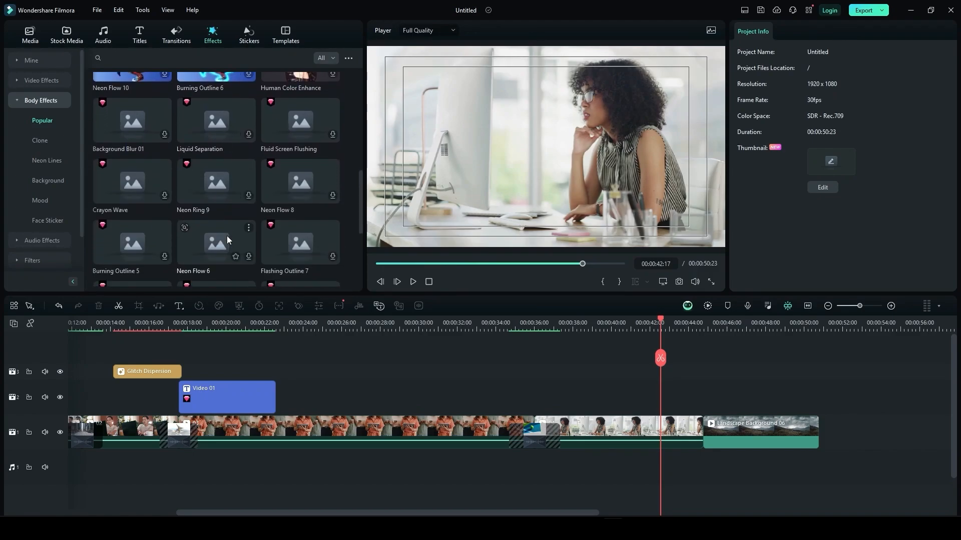
Browse the audio effects, covering the Voice Changer, Audio Driven Effect and Audio Visualizer categories
left_click(15, 103)
left_click(15, 118)
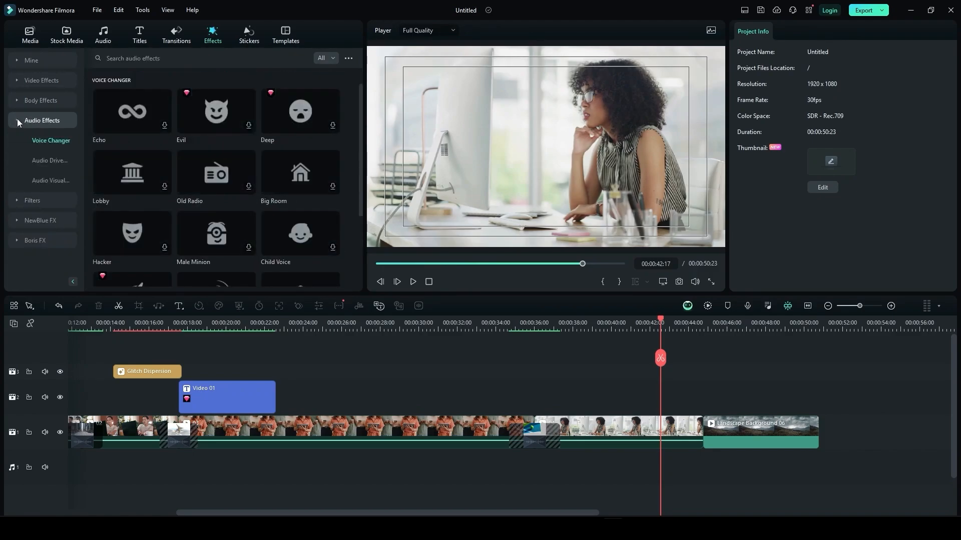
left_click(55, 160)
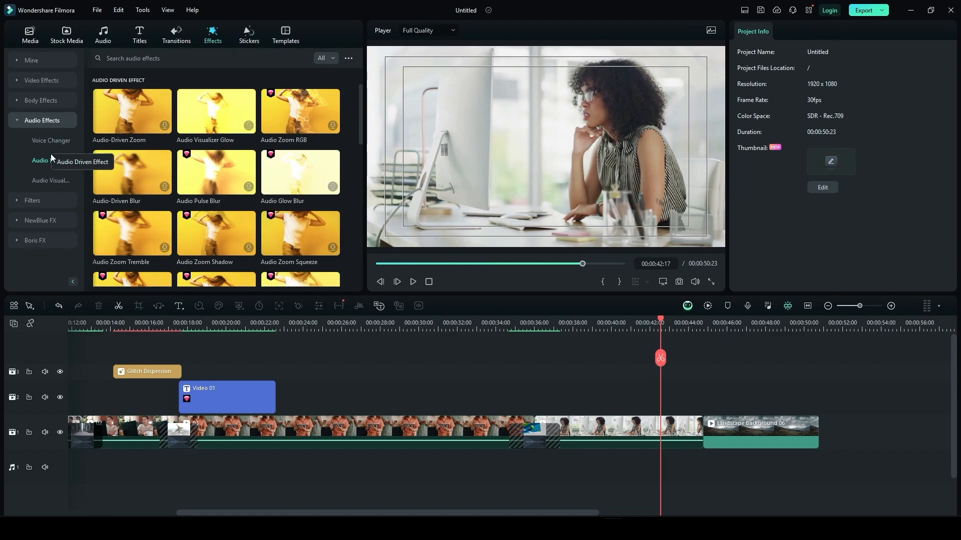
scroll(199, 179, "down", 5)
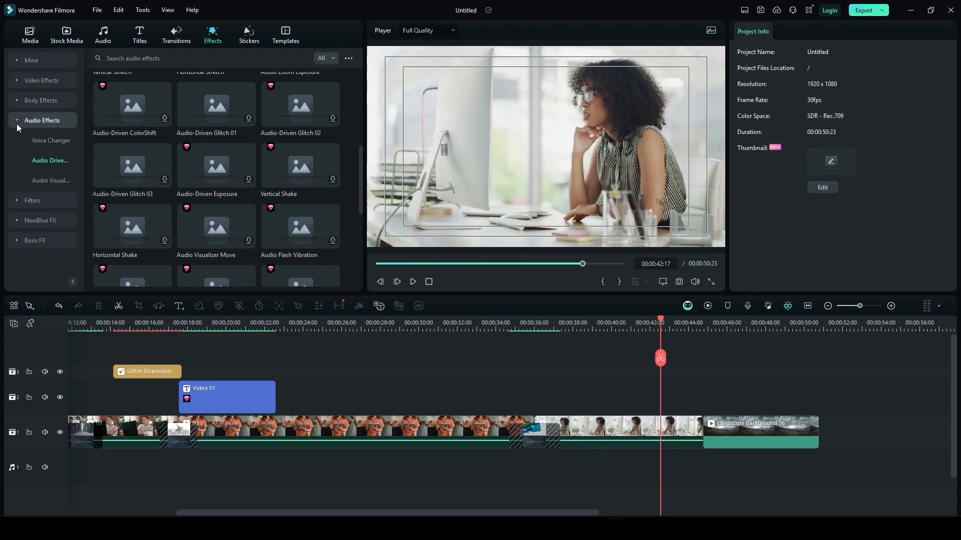
left_click(49, 181)
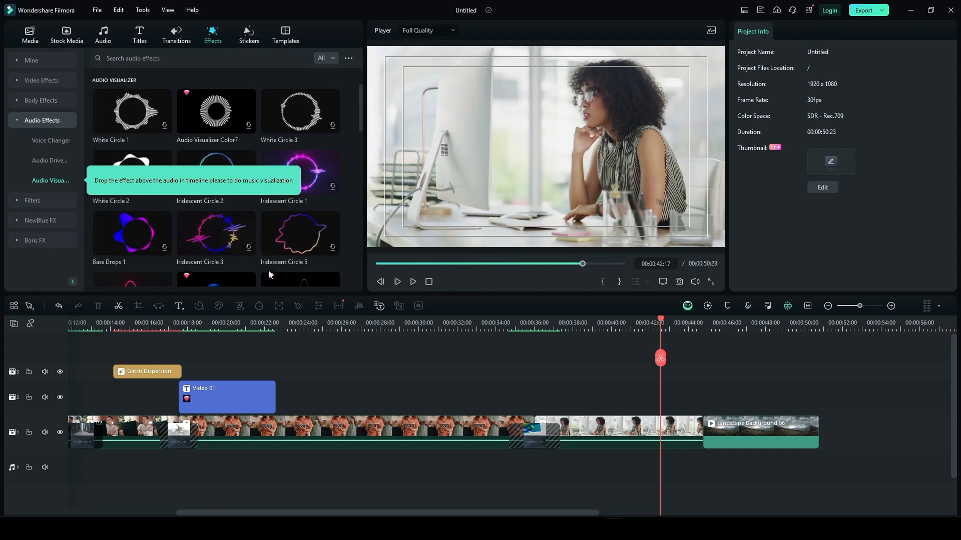
scroll(268, 260, "down", 5)
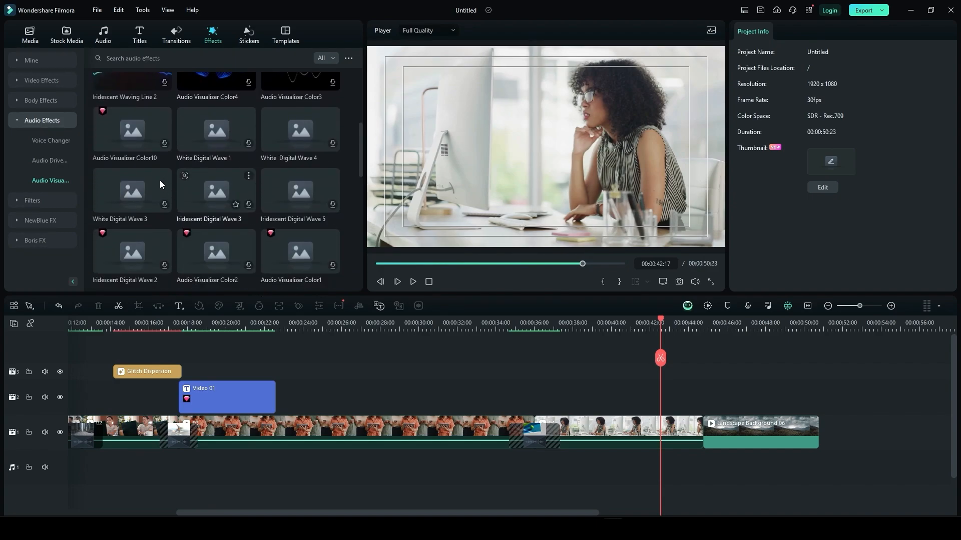
scroll(118, 273, "up", 5)
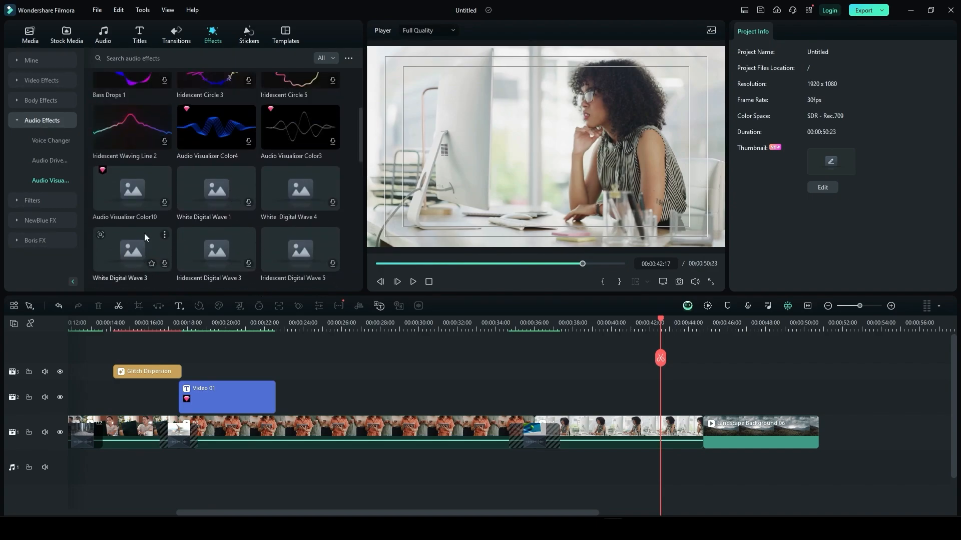
Download the B&W Style, Vintage Style and Focus Color filters from the basic filters
left_click(11, 200)
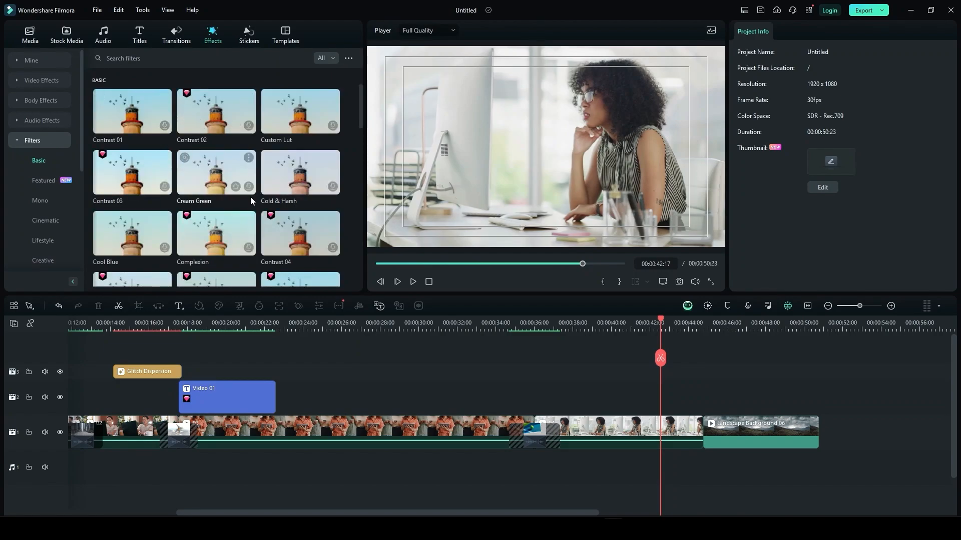
scroll(239, 206, "down", 5)
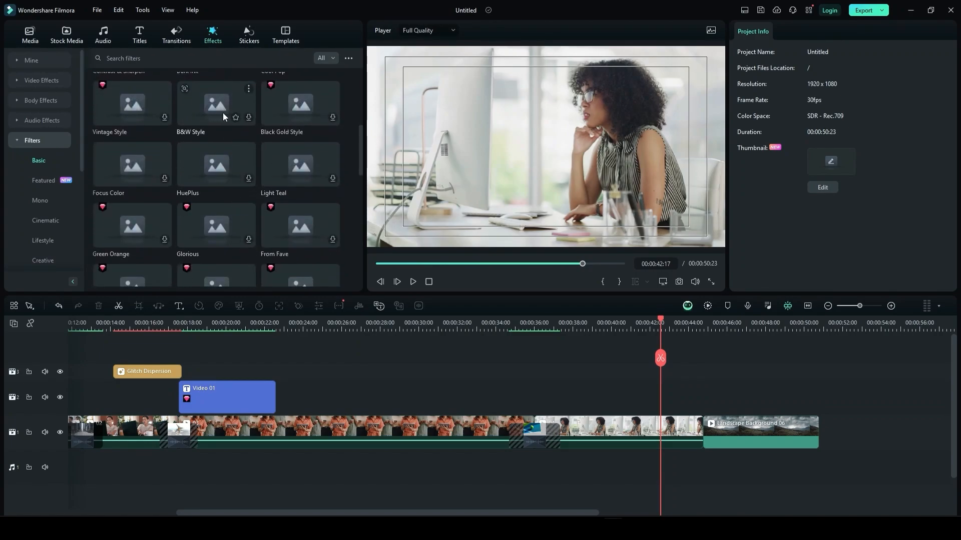
left_click(249, 122)
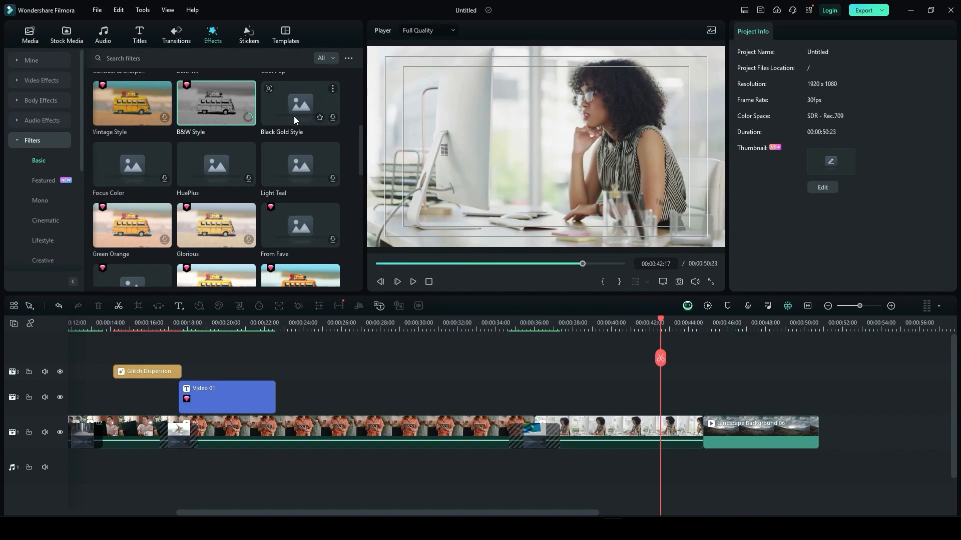
left_click(165, 118)
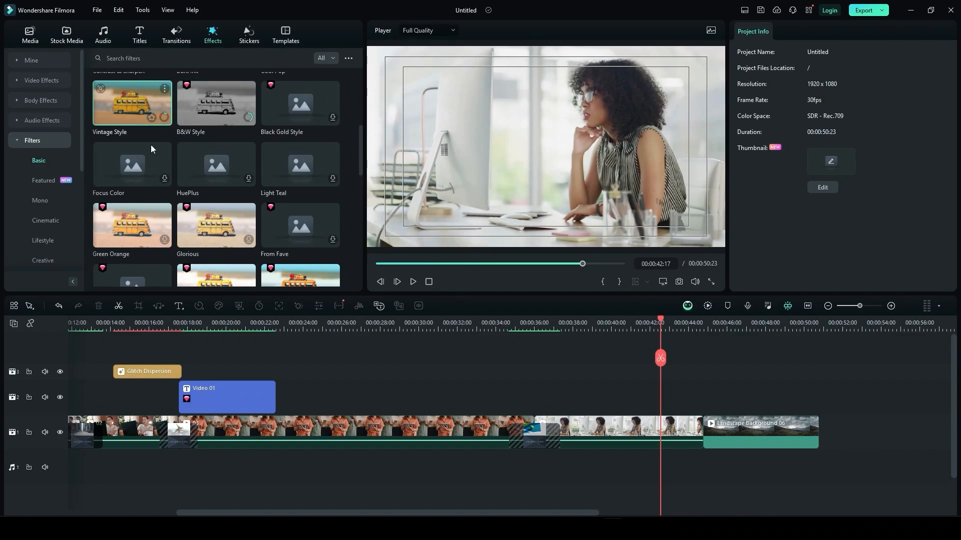
left_click(165, 179)
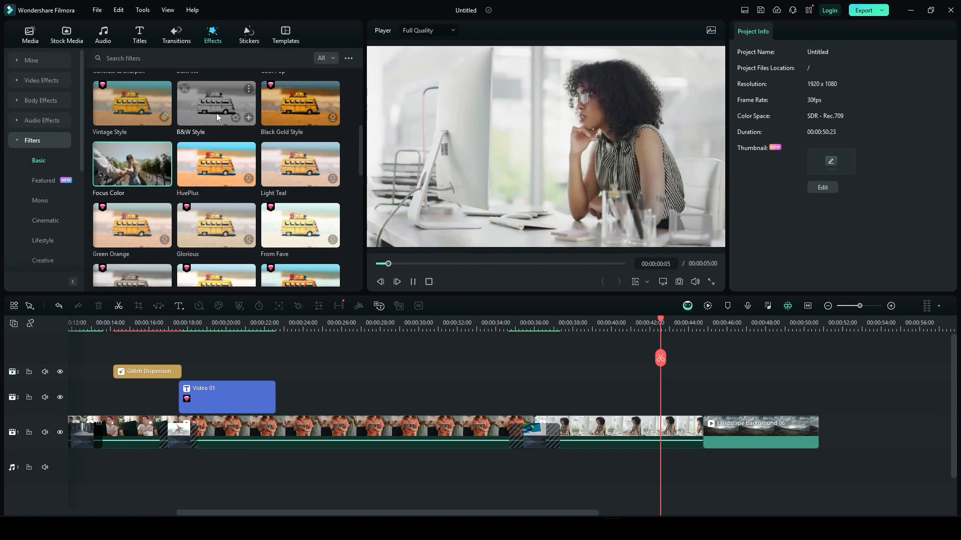
Try the B&W Style filter above the fourth clip at about 00:00:37:15, playing across it, and delete it from the timeline
left_click_drag(219, 111, 568, 408)
left_click(559, 324)
mouse_move(559, 324)
left_mouse_down()
mouse_move(551, 325)
mouse_move(566, 328)
left_mouse_up()
key("space")
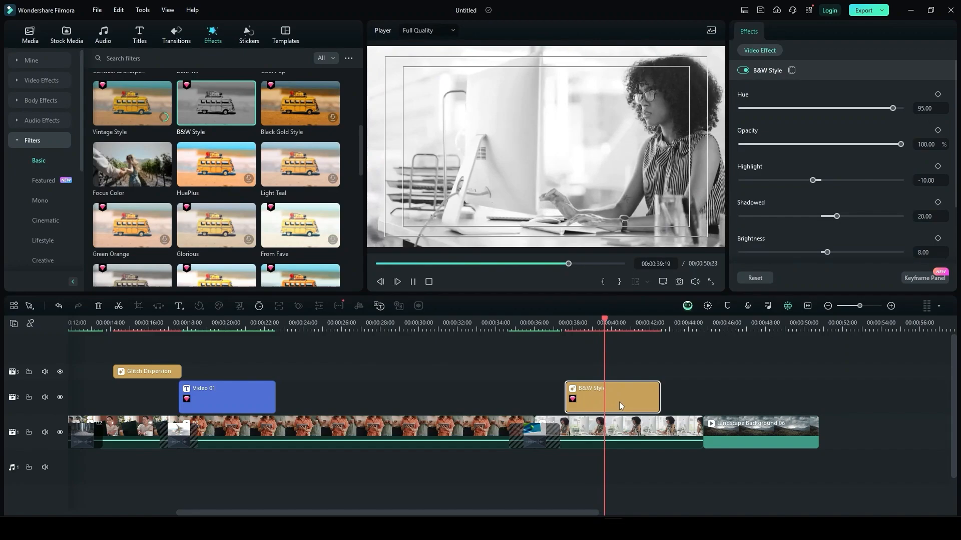
key("space")
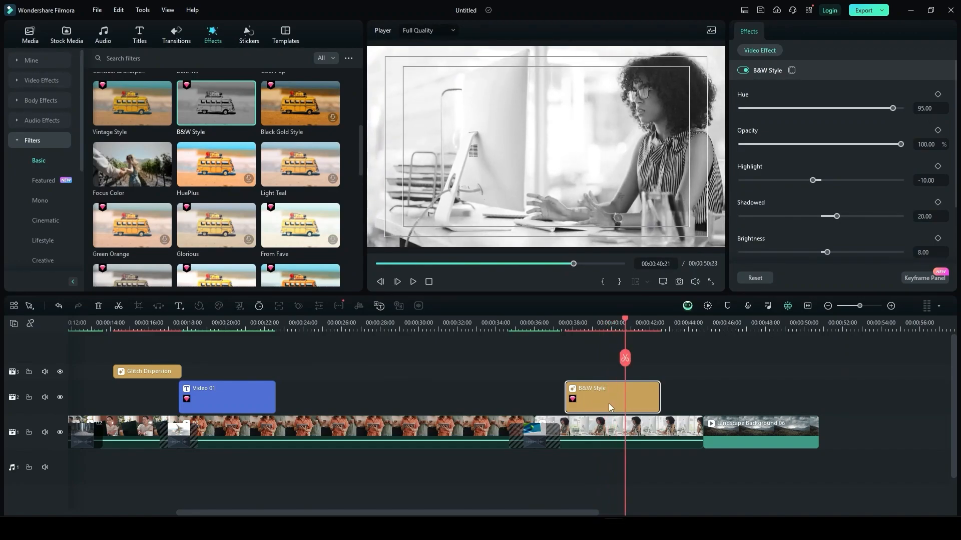
key("Delete")
Place the Focus Color filter above the fourth clip at about 00:00:39:05 and play into it
left_click_drag(127, 180, 600, 395)
left_click(583, 330)
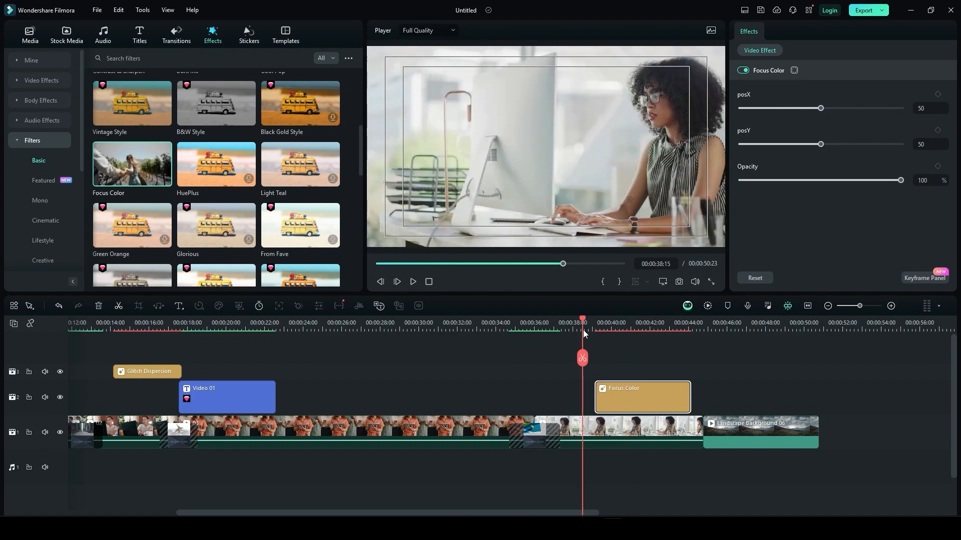
key("space")
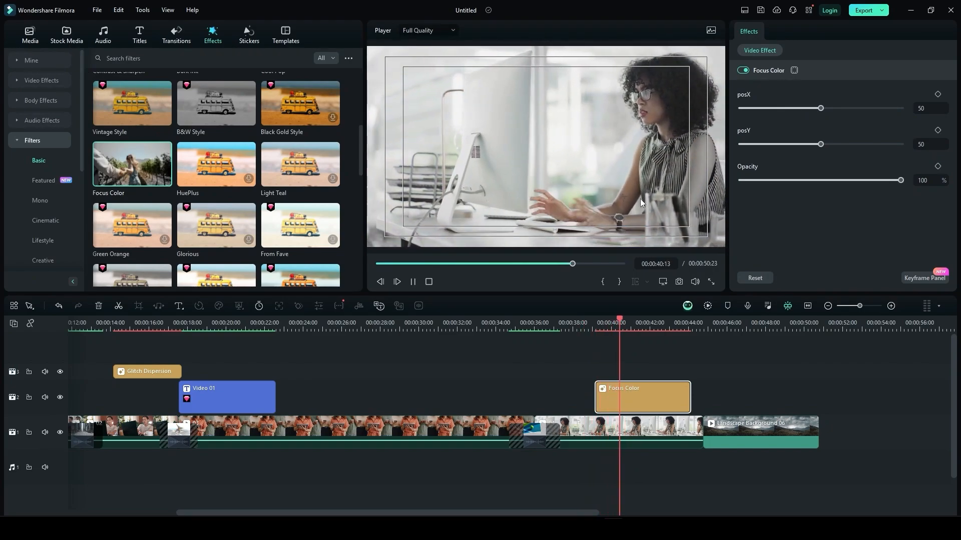
Set the Focus Color filter's posX to 45 and posY to 59, and play across it
mouse_move(820, 108)
left_mouse_down()
mouse_move(800, 110)
mouse_move(813, 121)
left_mouse_up()
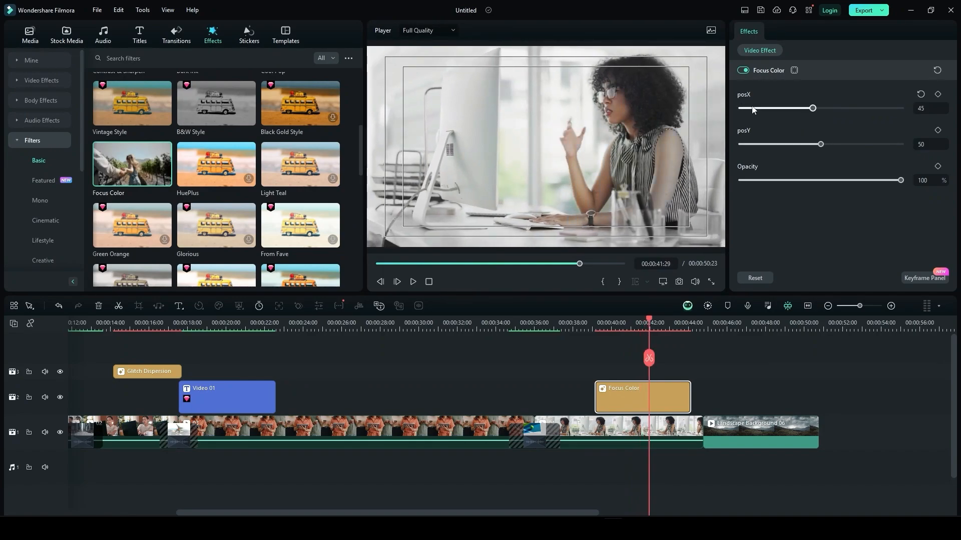
left_click_drag(798, 149, 834, 149)
left_click(605, 334)
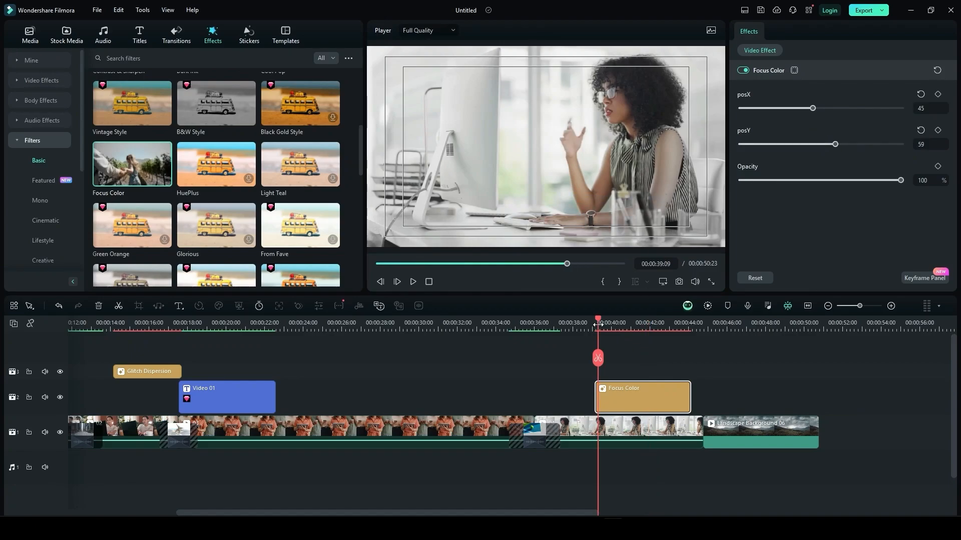
key("space")
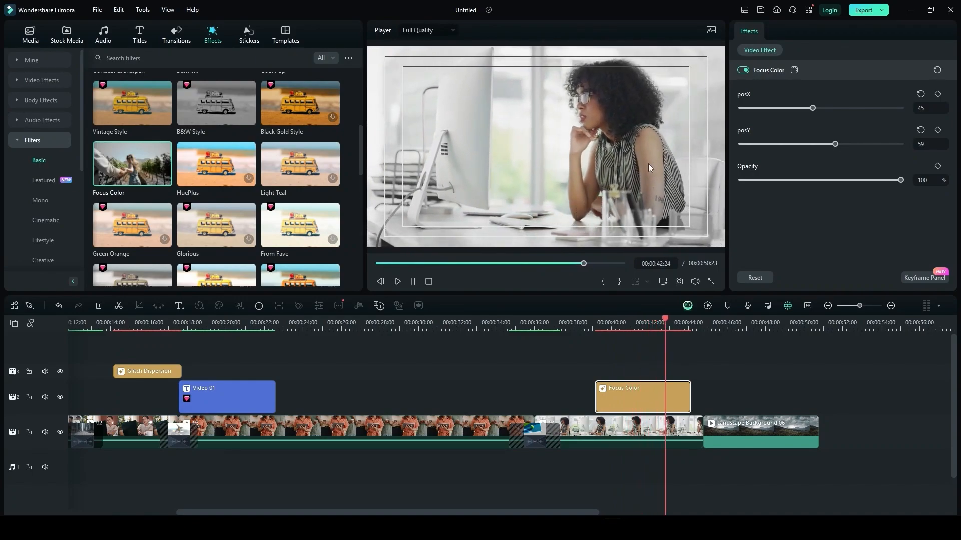
key("space")
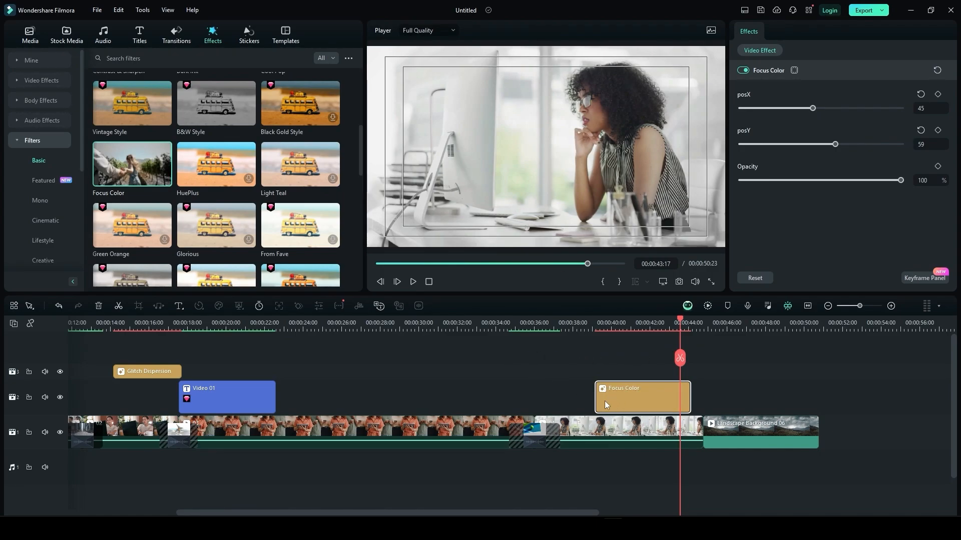
Move the Focus Color filter above the third clip at about 00:00:27:20, and set its posX to 28 and posY to 58
left_click_drag(590, 333, 641, 349)
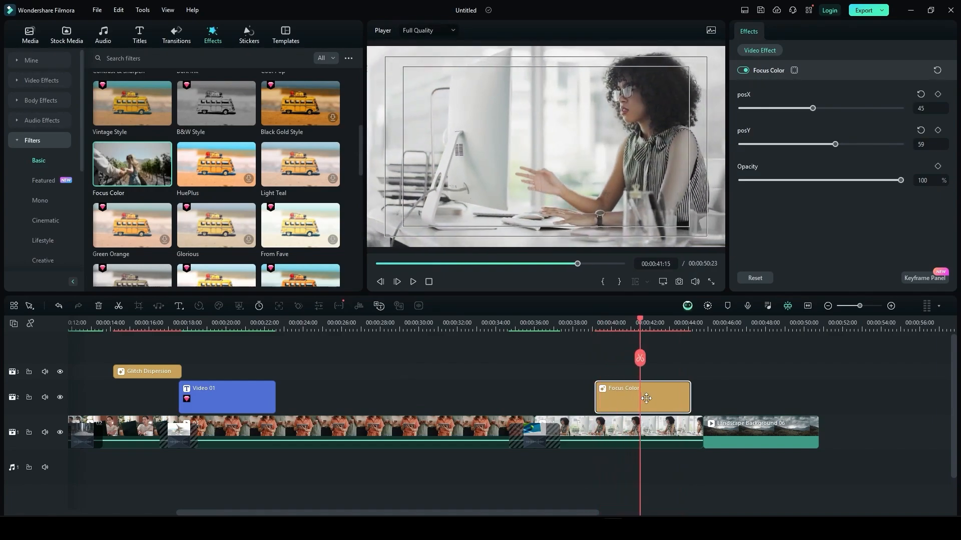
left_click_drag(646, 398, 425, 399)
left_click(398, 327)
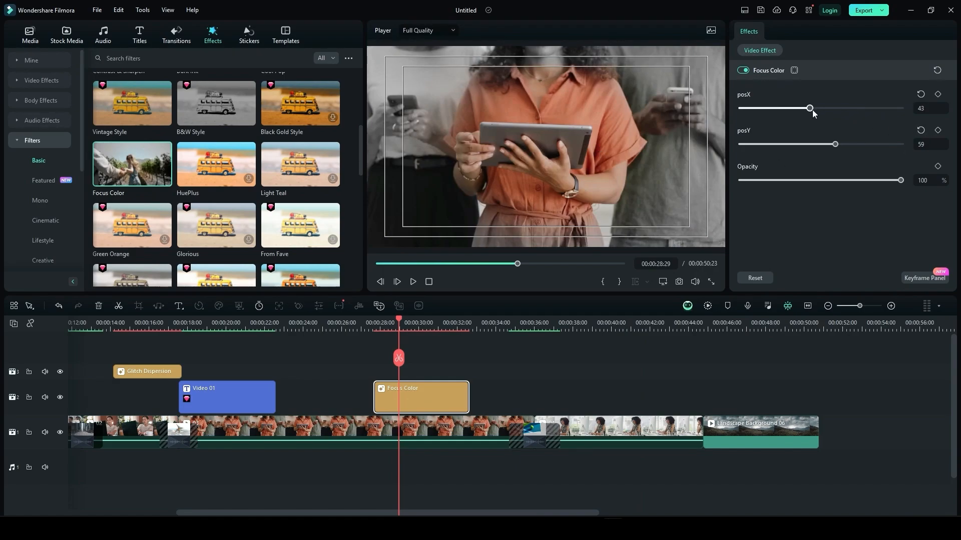
mouse_move(828, 149)
left_mouse_down()
mouse_move(852, 145)
mouse_move(787, 148)
mouse_move(833, 146)
left_mouse_up()
left_click_drag(792, 109, 787, 111)
Play the third clip from about 00:00:25:16 into the Focus Color filter to compare the look before and within it
left_click(375, 322)
scroll(321, 329, "down", 1)
left_click(346, 323)
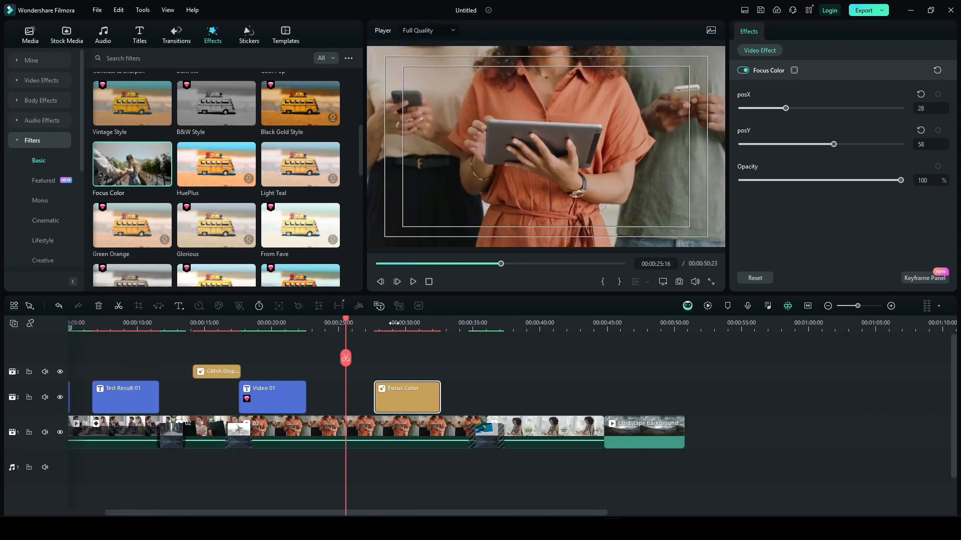
scroll(401, 322, "up", 2)
key("space")
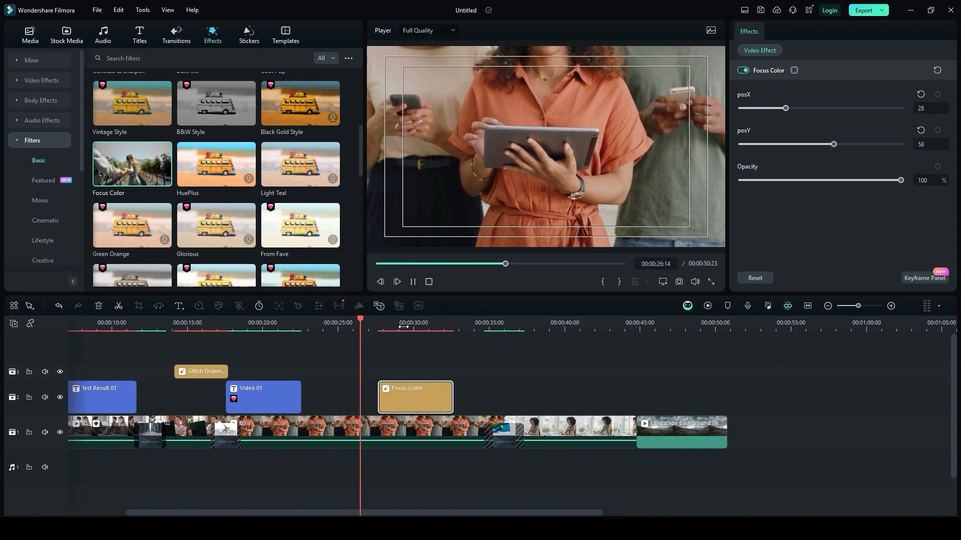
key("space")
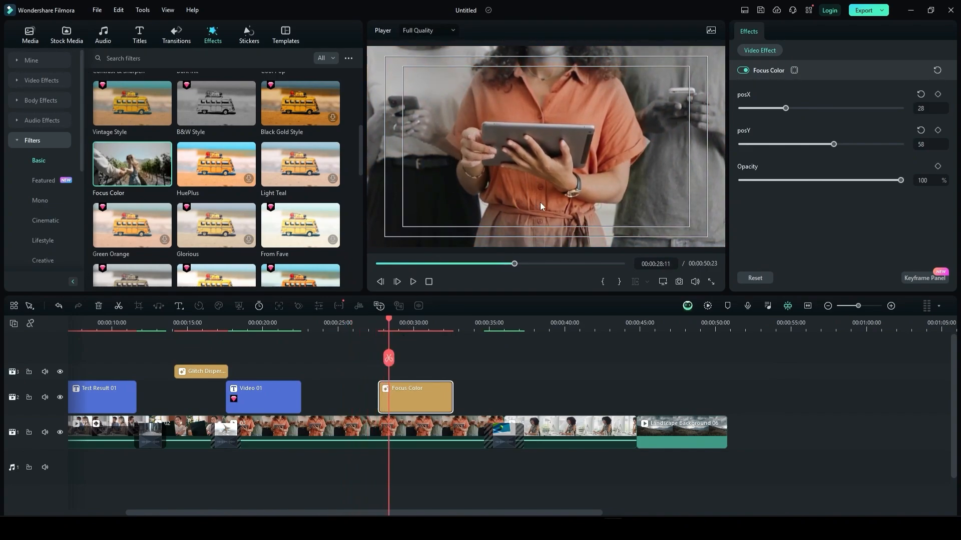
Try a posY of 53 on the Focus Color filter, and delete the filter from the timeline
left_click_drag(848, 146, 826, 155)
key("space")
key("space")
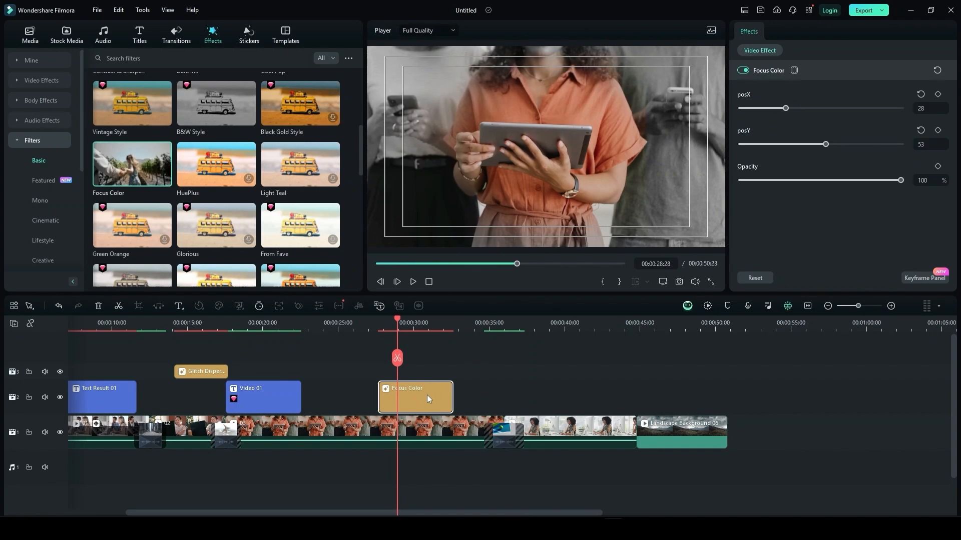
key("Delete")
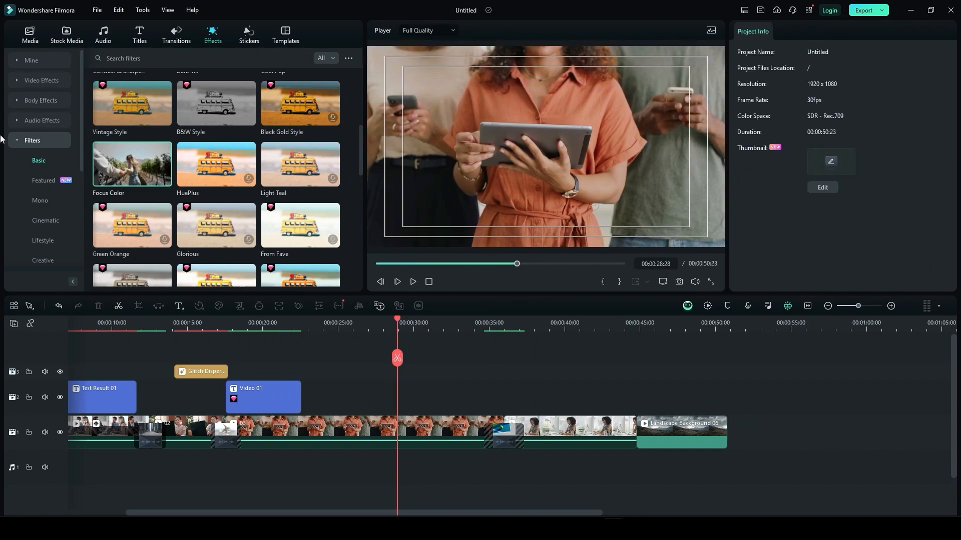
Browse the Featured and Portrait filters, and view the NewBlue FX effects page
left_click(51, 184)
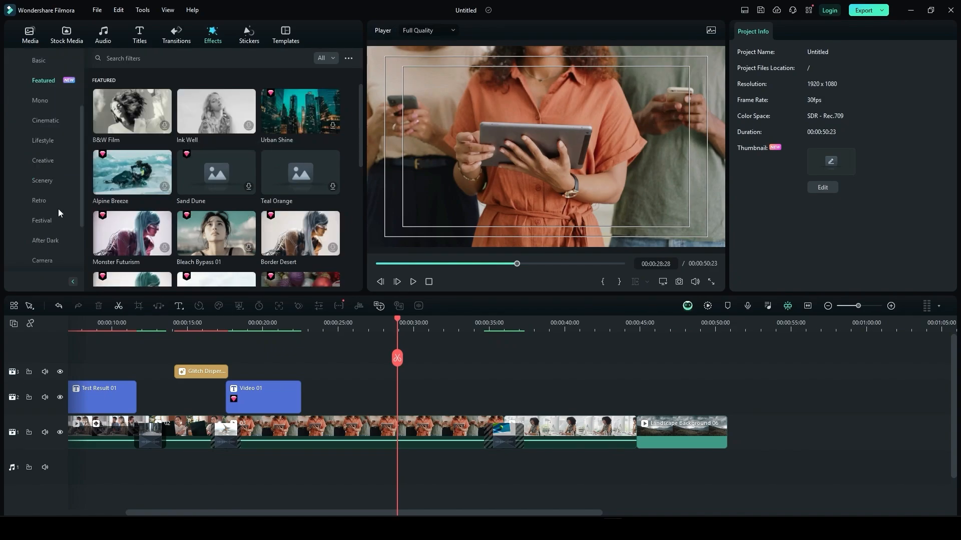
left_click(53, 199)
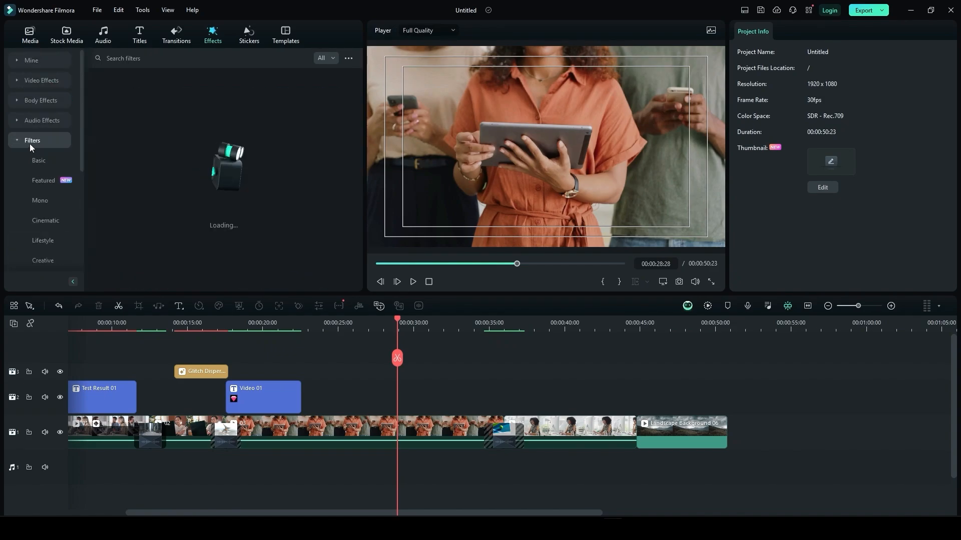
left_click(16, 140)
left_click(18, 161)
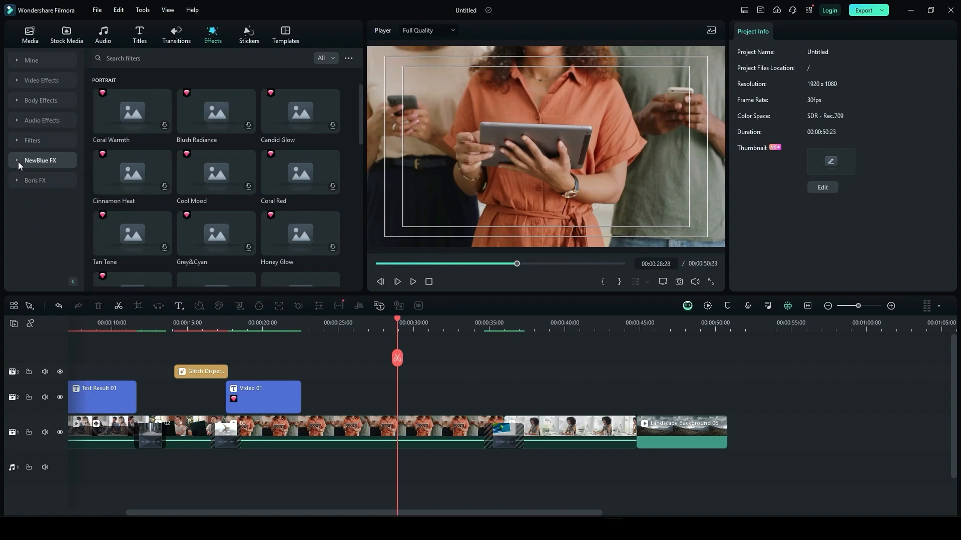
left_click(17, 160)
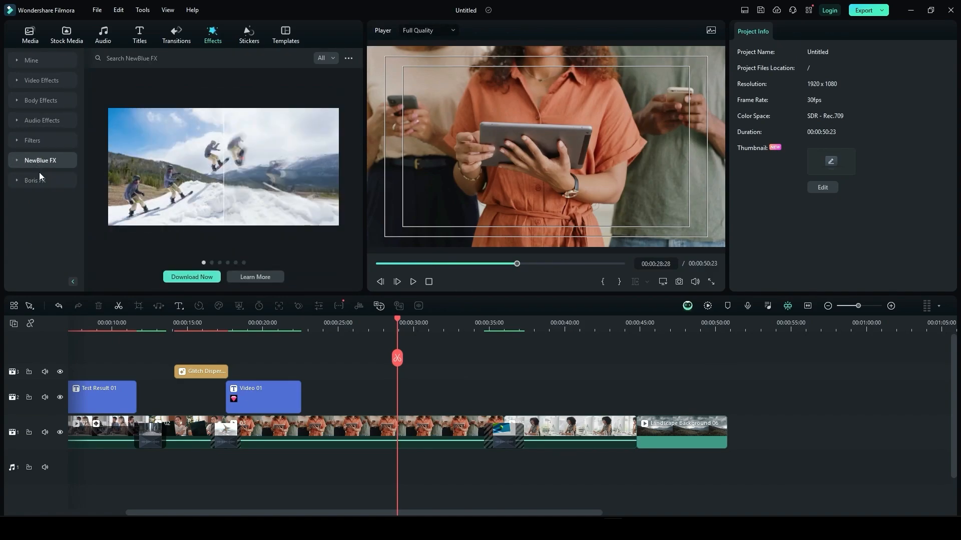
Show the Like stickers and download the Great4 and Blogger Living Streaming stickers
left_click(256, 35)
mouse_move(169, 125)
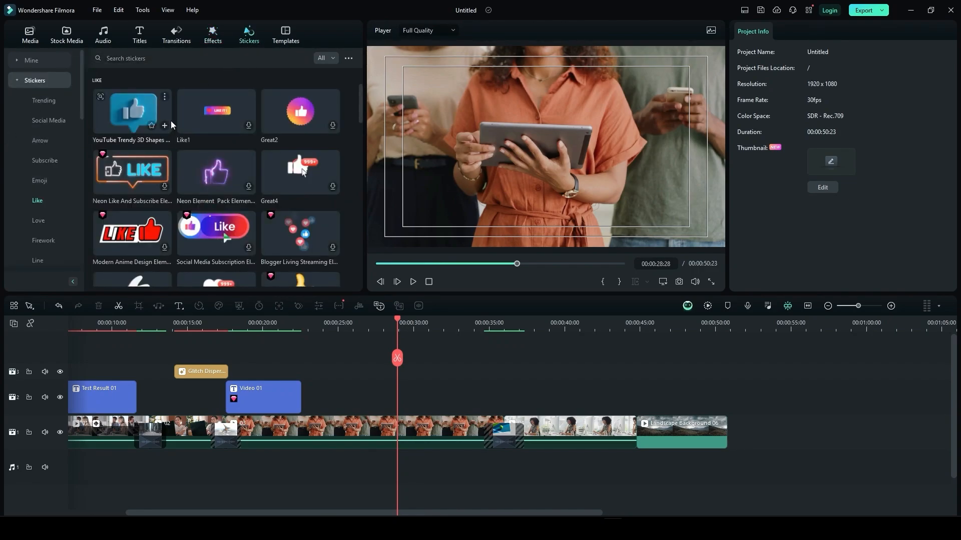
mouse_move(329, 194)
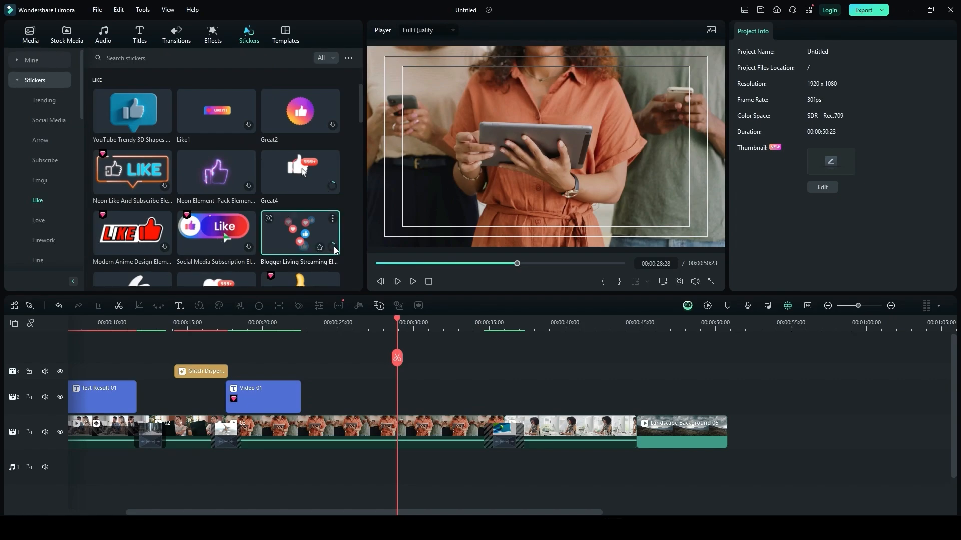
Show the Trending stickers and download the Element 14 and Universal Social Element 11 stickers
scroll(284, 226, "down", 10)
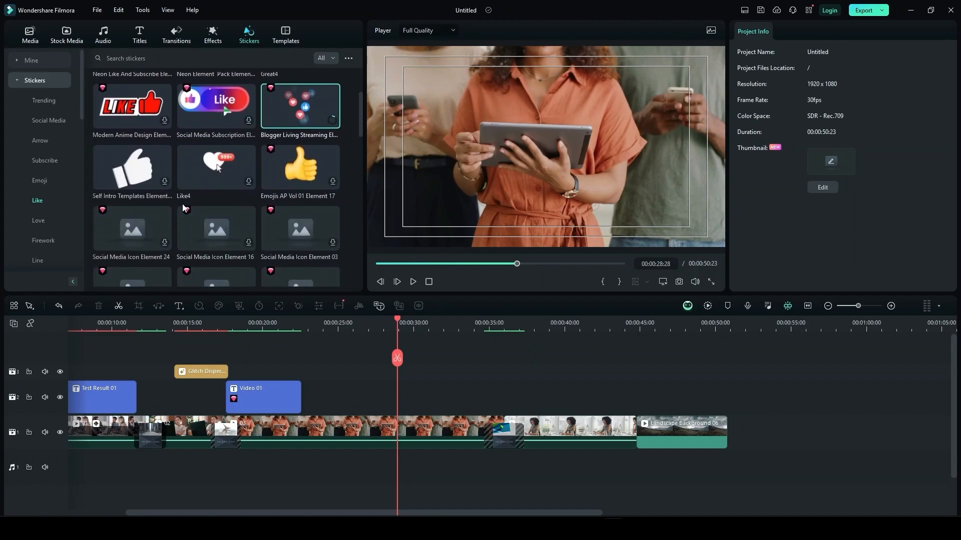
scroll(182, 203, "up", 10)
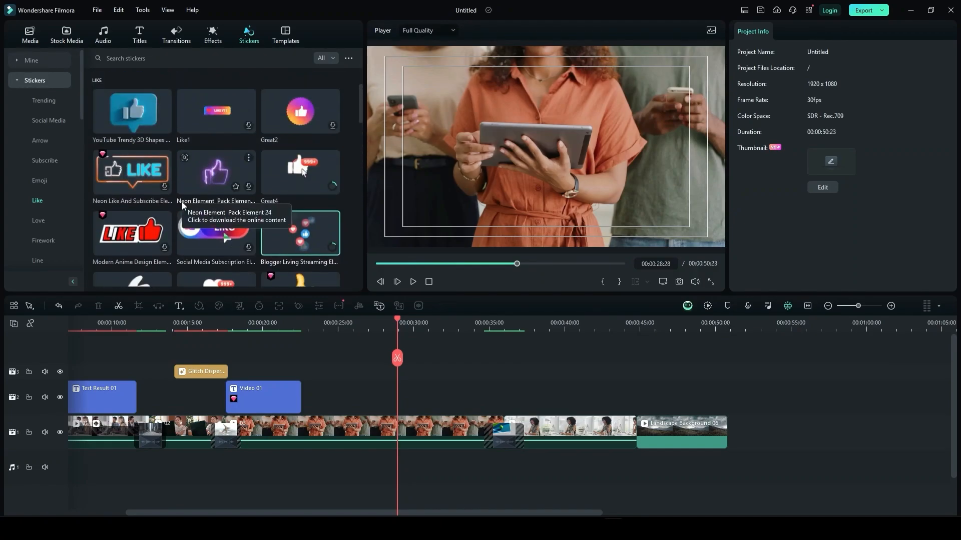
left_click(43, 104)
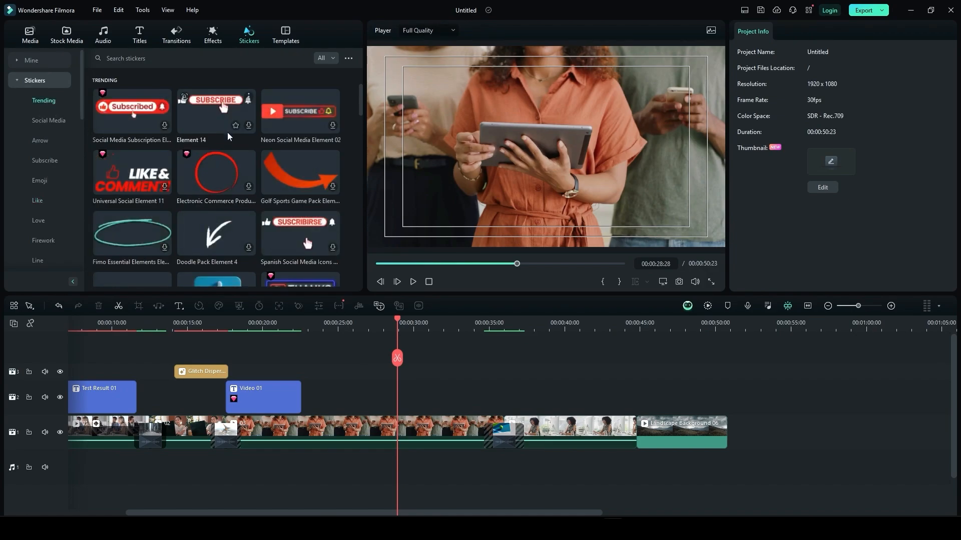
left_click(249, 126)
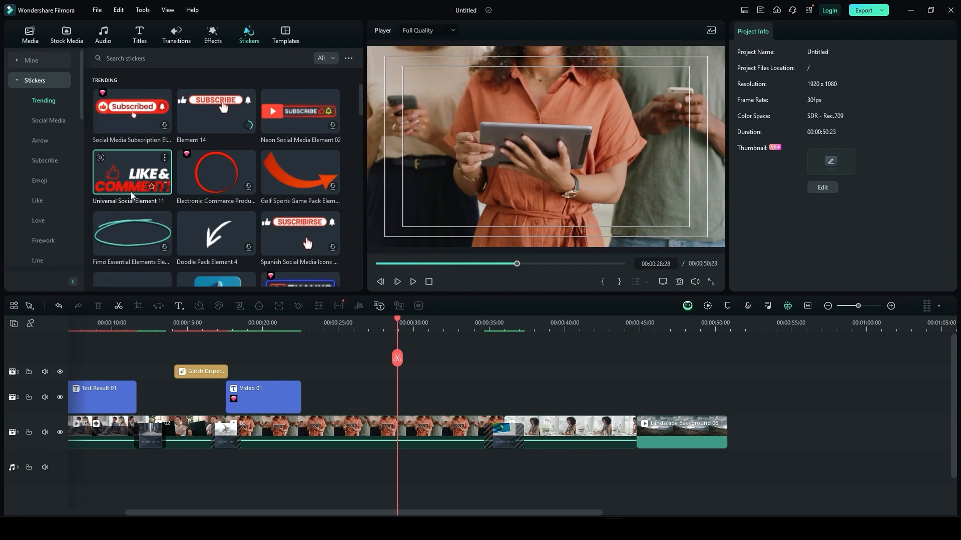
Browse further sticker categories, including Dooro Bear and Game, and return to the Trending stickers
scroll(65, 205, "down", 10)
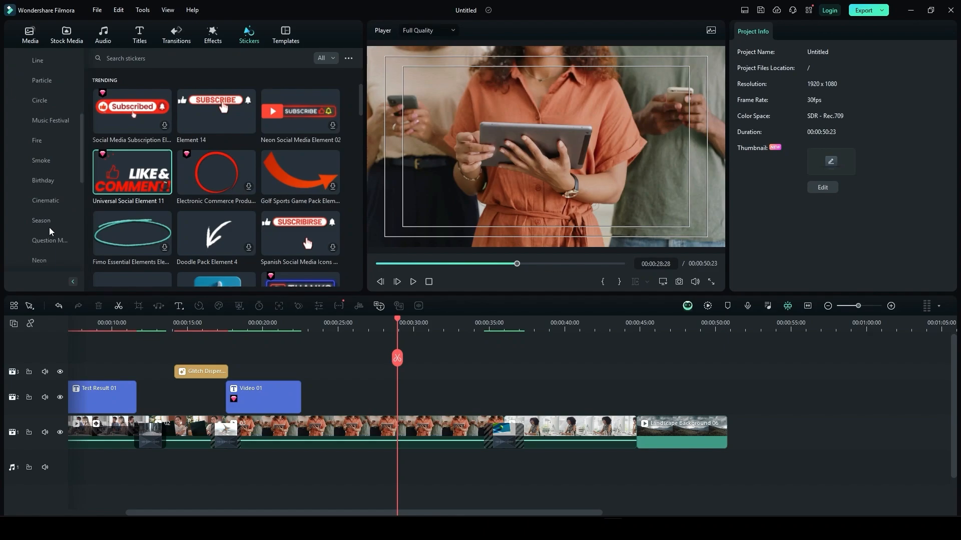
left_click(49, 224)
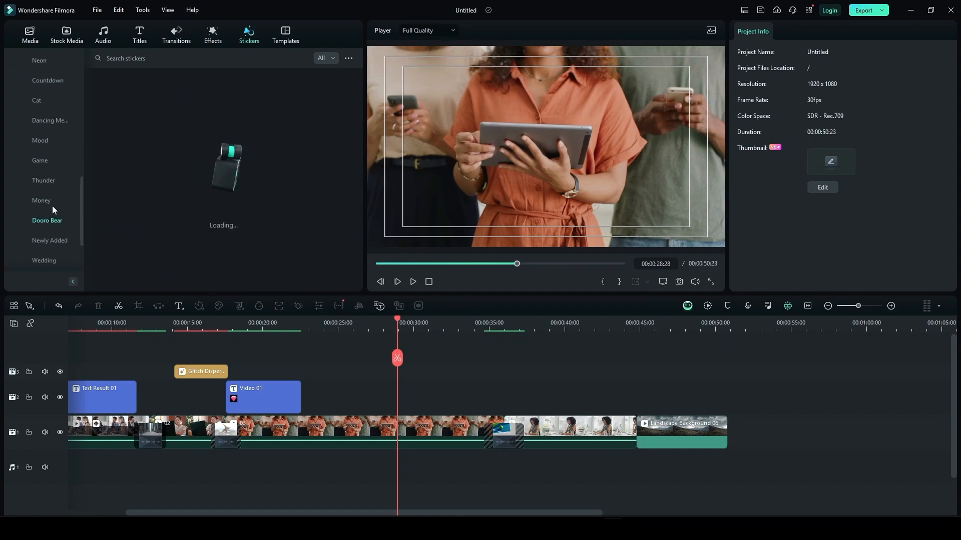
left_click(47, 161)
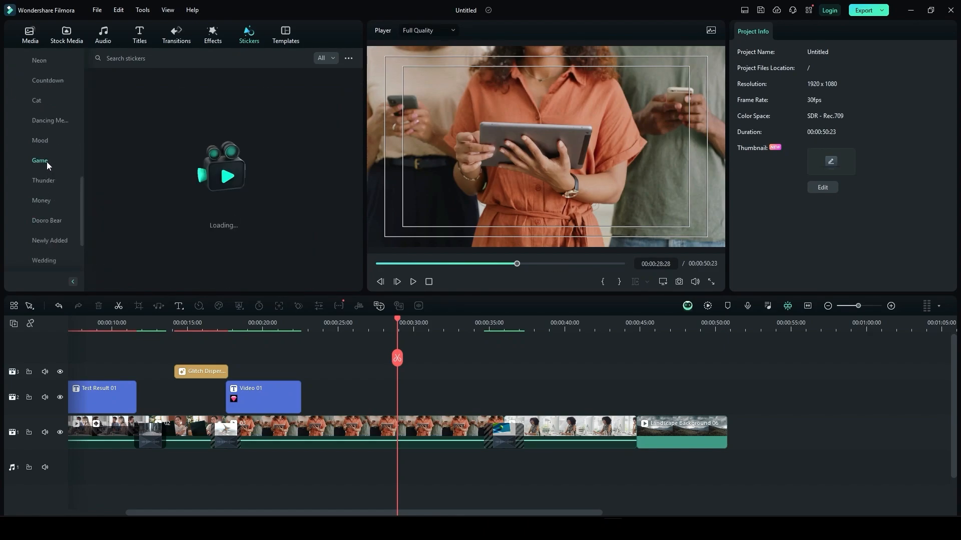
scroll(47, 255, "down", 2)
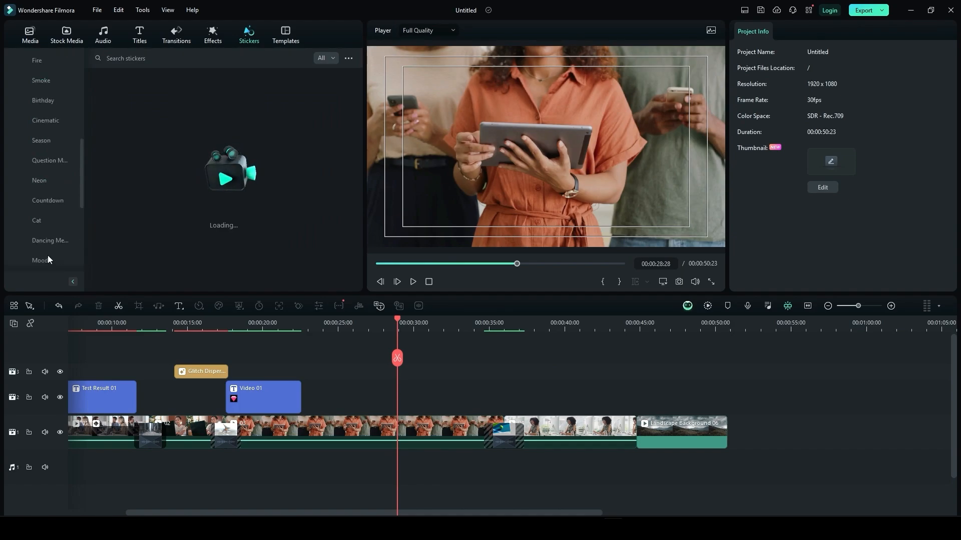
scroll(53, 248, "up", 10)
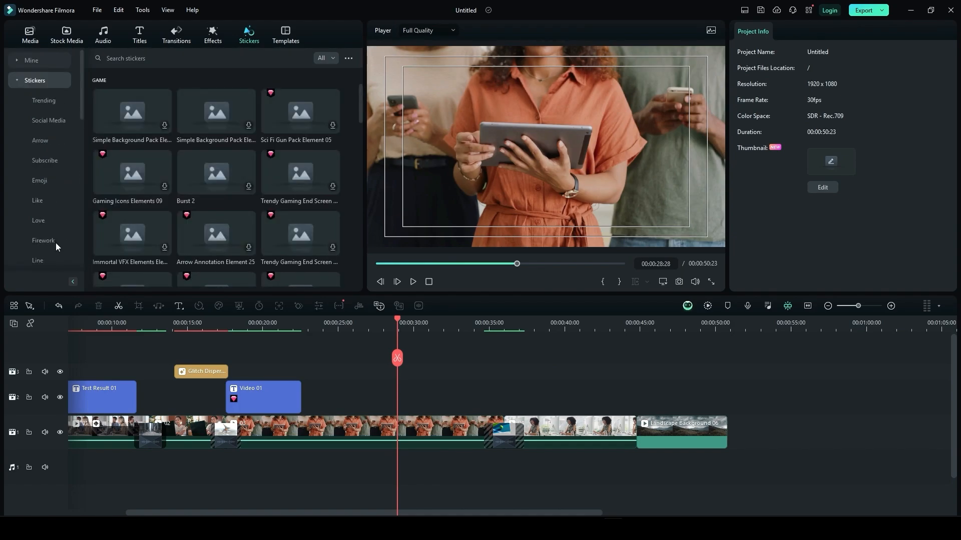
left_click(48, 101)
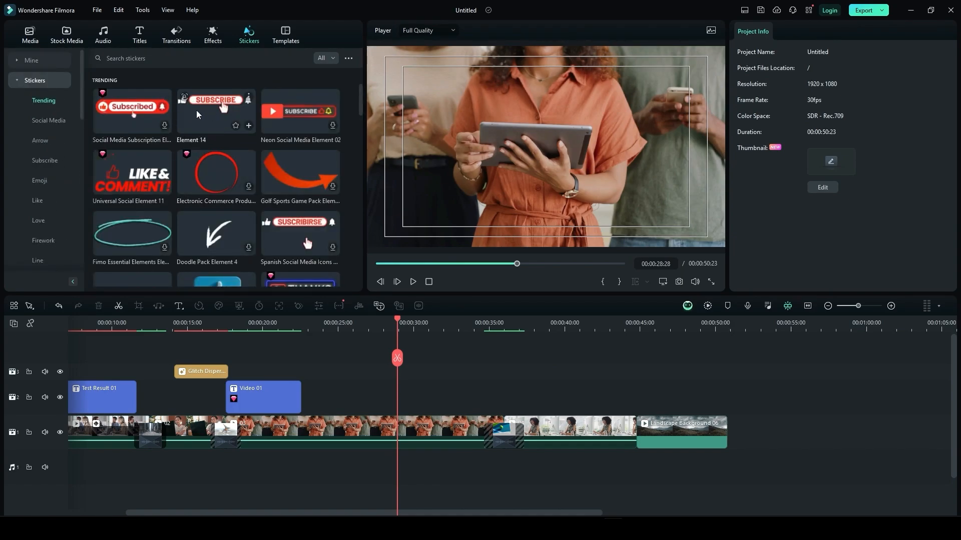
Try the Element 14 sticker on the second video track above clip 03 at about 00:00:25:15, and play its opening
left_click_drag(196, 114, 345, 398)
left_click(348, 325)
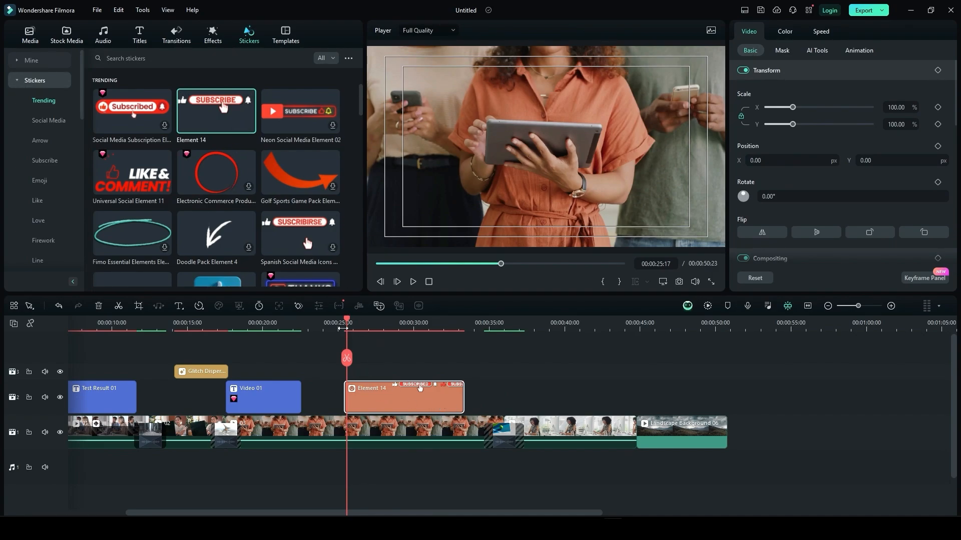
left_click(337, 325)
key("space")
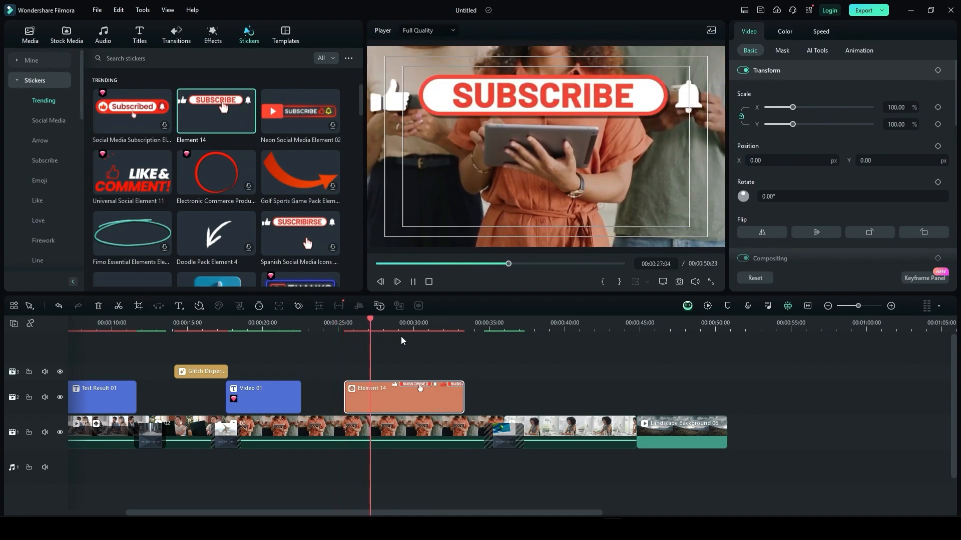
key("space")
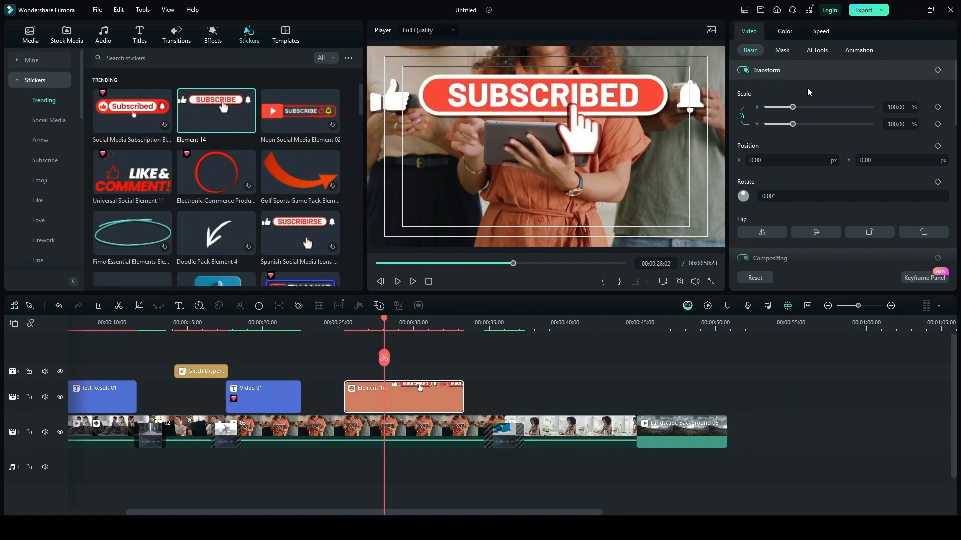
Scale the Element 14 sticker to 39.92% and move it to the frame's bottom centre, at about X -1.34, Y -470.15 px
left_click_drag(896, 107, 878, 107)
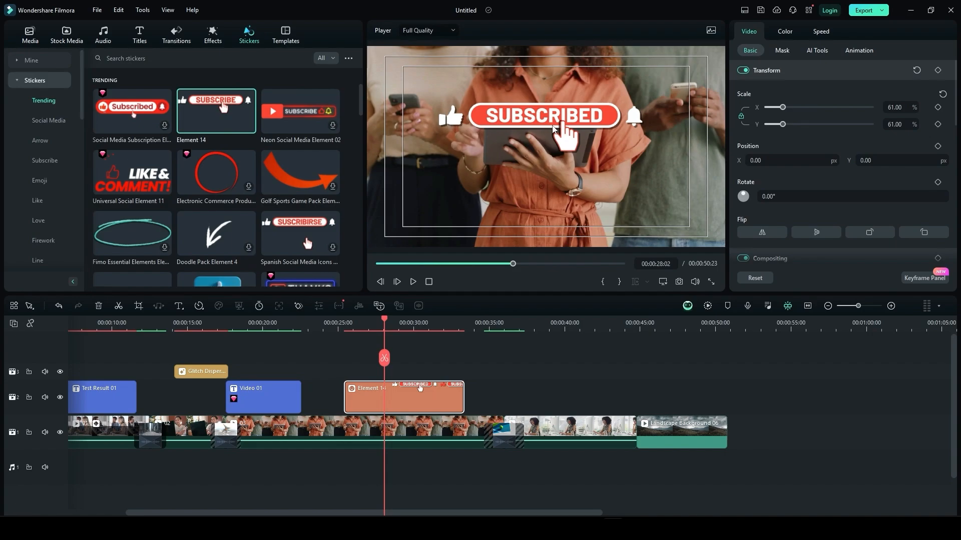
left_click_drag(544, 116, 546, 230)
left_click_drag(649, 209, 584, 213)
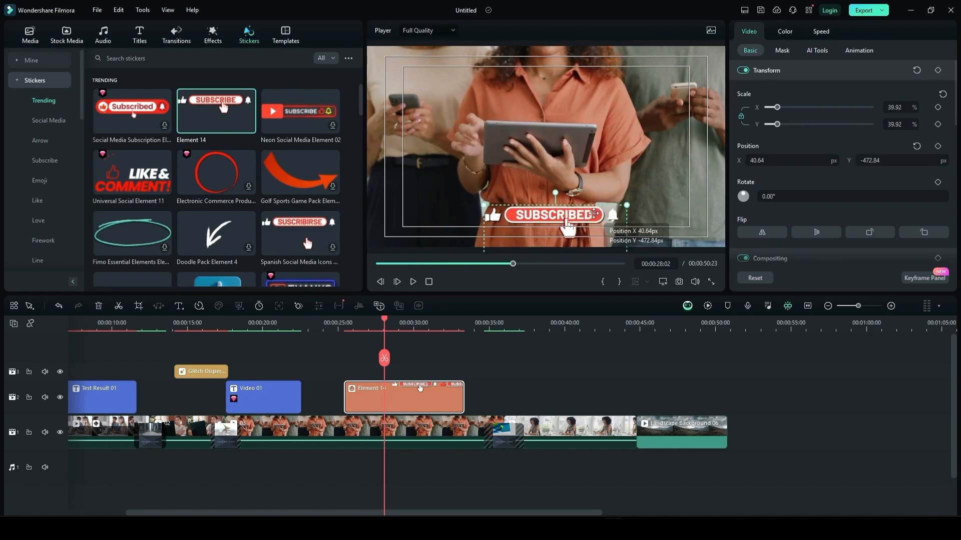
Play the resized Element 14 sticker from just before its start, and delete it from the timeline
left_click(341, 340)
key("space")
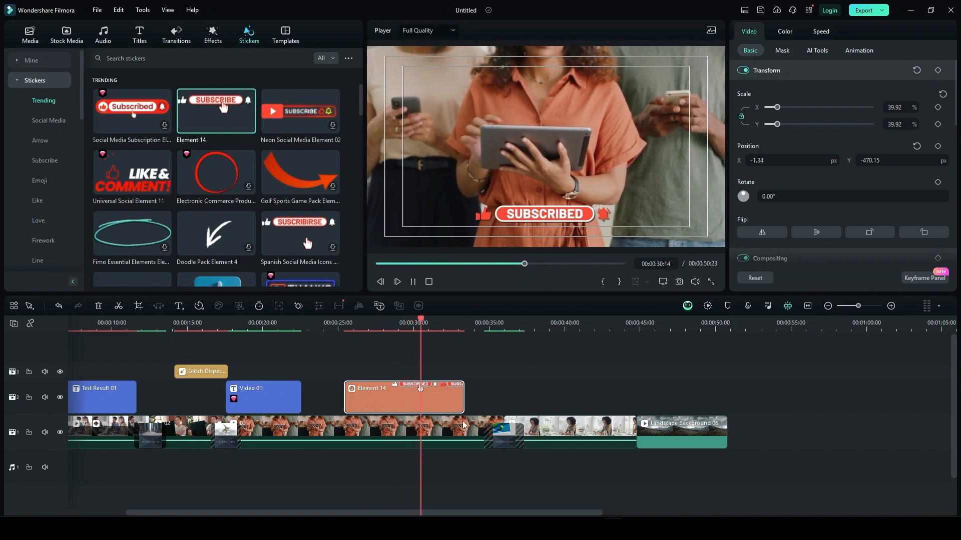
key("space")
key("Delete")
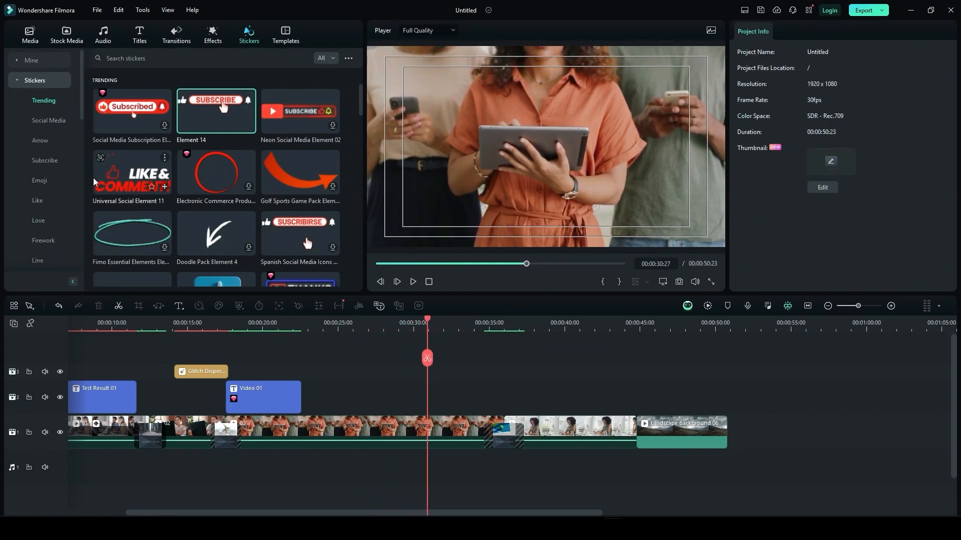
Try the Universal Social Element 11 sticker above clip 03, play it from about 00:00:26:17, and delete it
left_click_drag(94, 182, 397, 395)
left_click(362, 326)
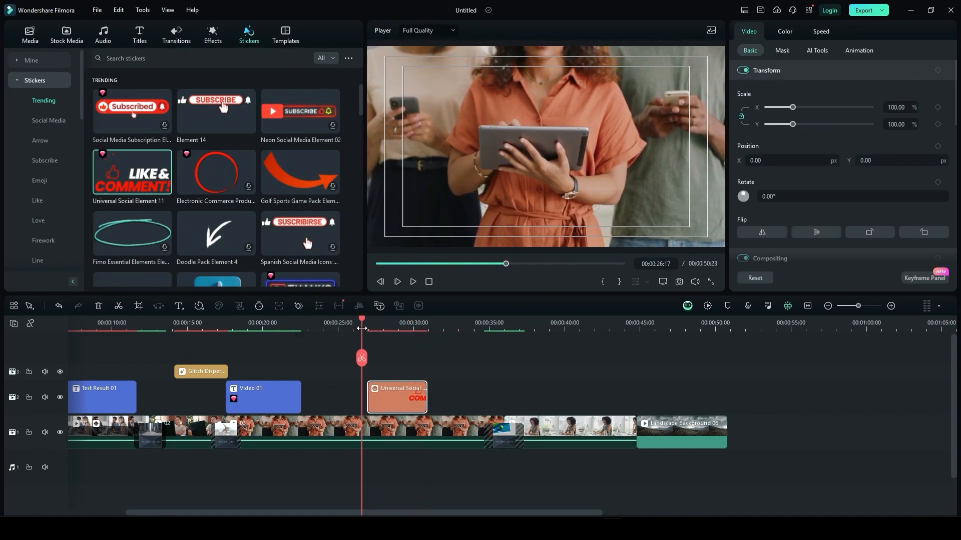
key("space")
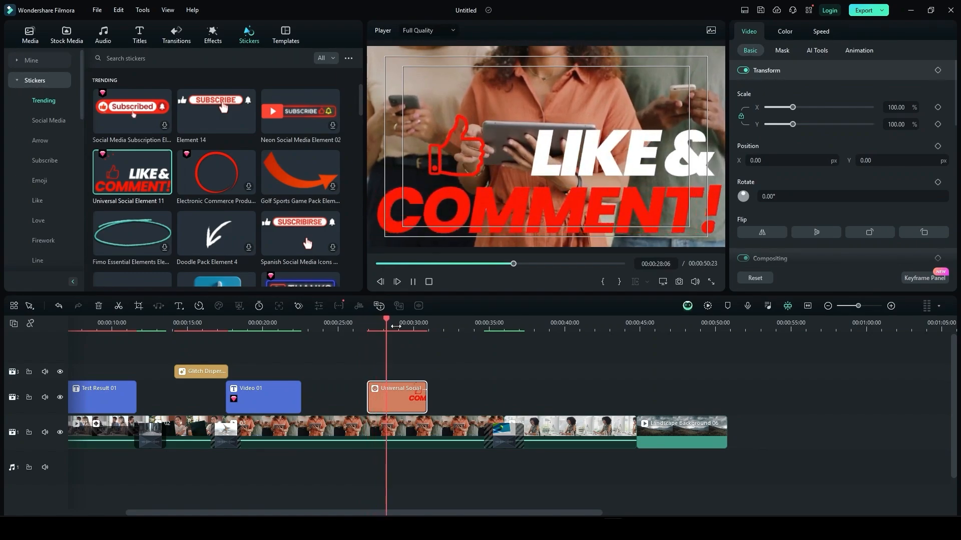
key("space")
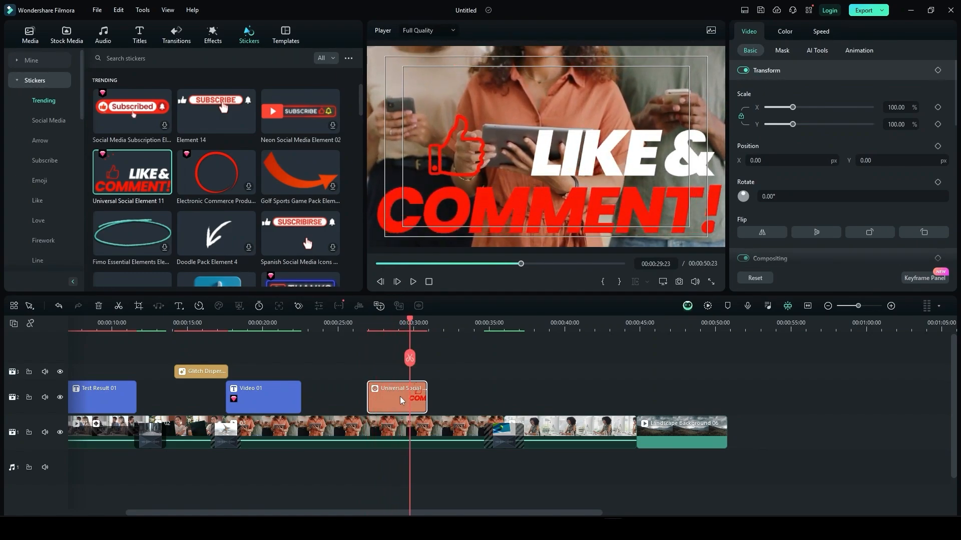
key("Delete")
Download the Split Screen 2 template and place it on the first video track directly after Landscape Background 06
scroll(157, 126, "down", 4)
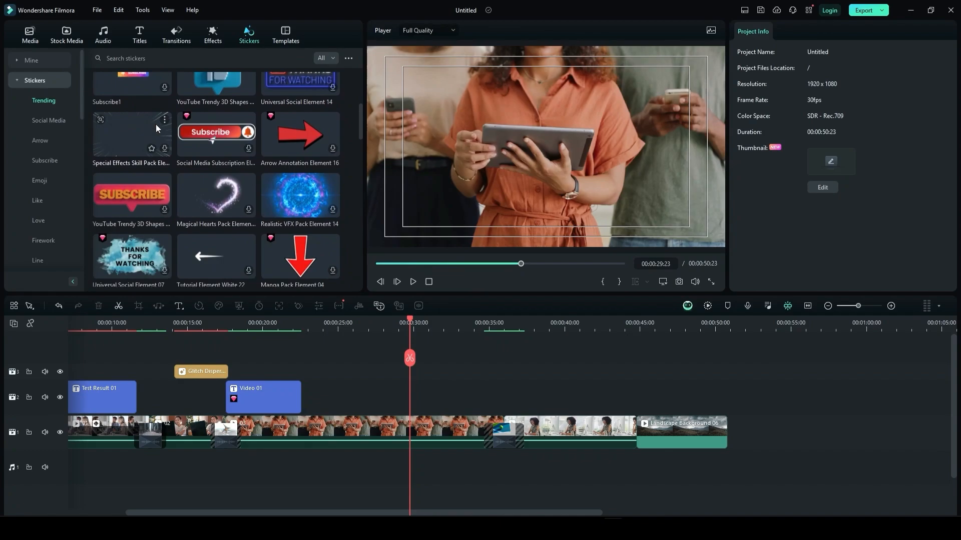
scroll(155, 124, "down", 1)
left_click(283, 43)
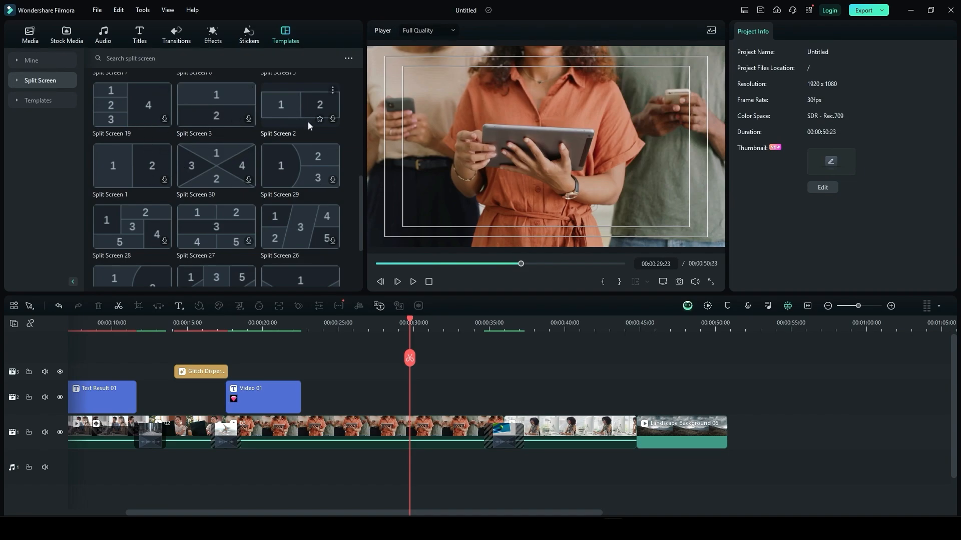
left_click(329, 122)
left_click_drag(300, 123, 742, 403)
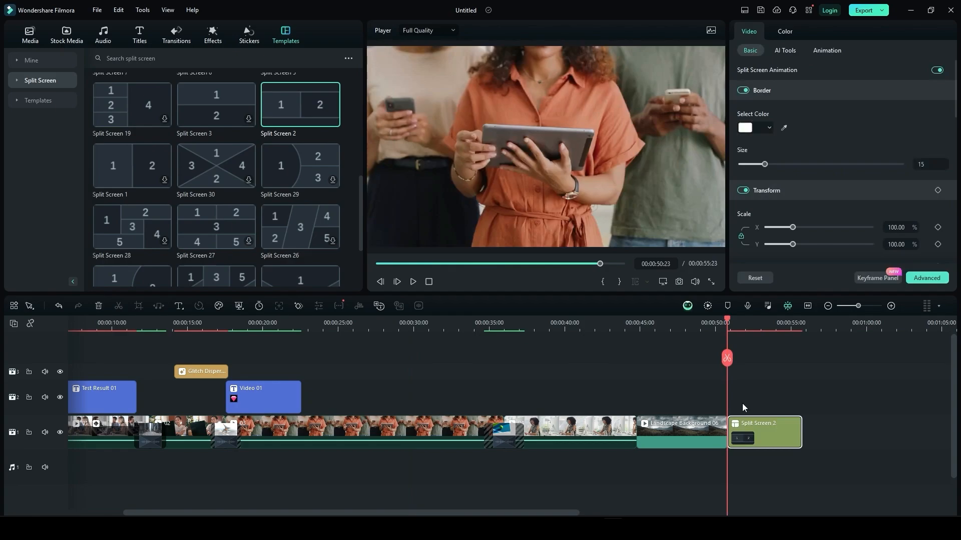
Fill the Split Screen 2 clip at 00:00:52:18 with media 01 in area 1 and media 02 in area 2
left_click(754, 326)
left_click(770, 457)
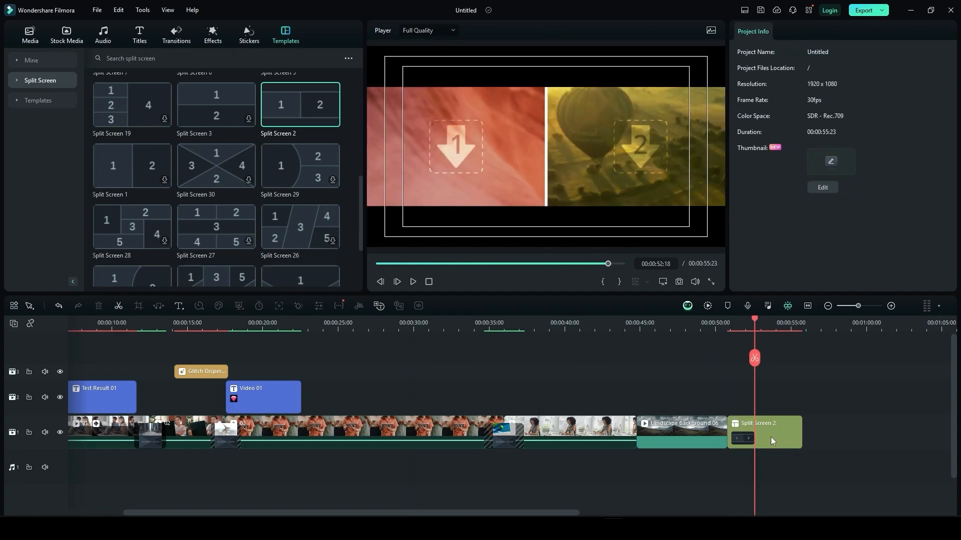
left_click(771, 436)
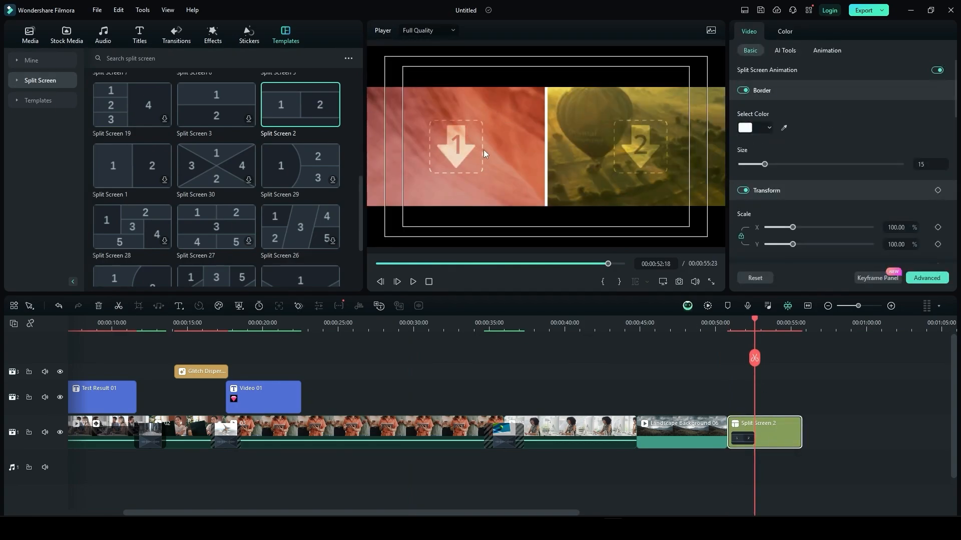
left_click(28, 37)
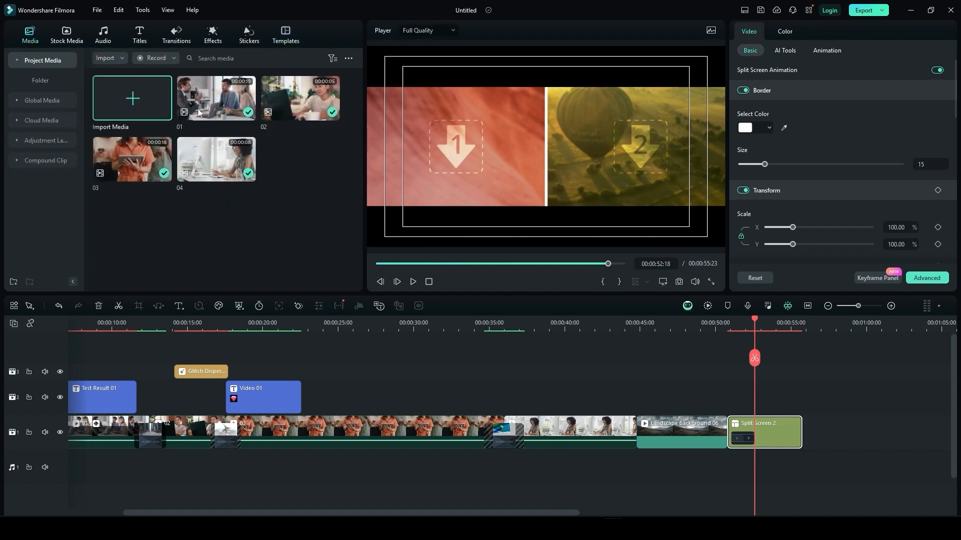
left_click_drag(218, 104, 450, 144)
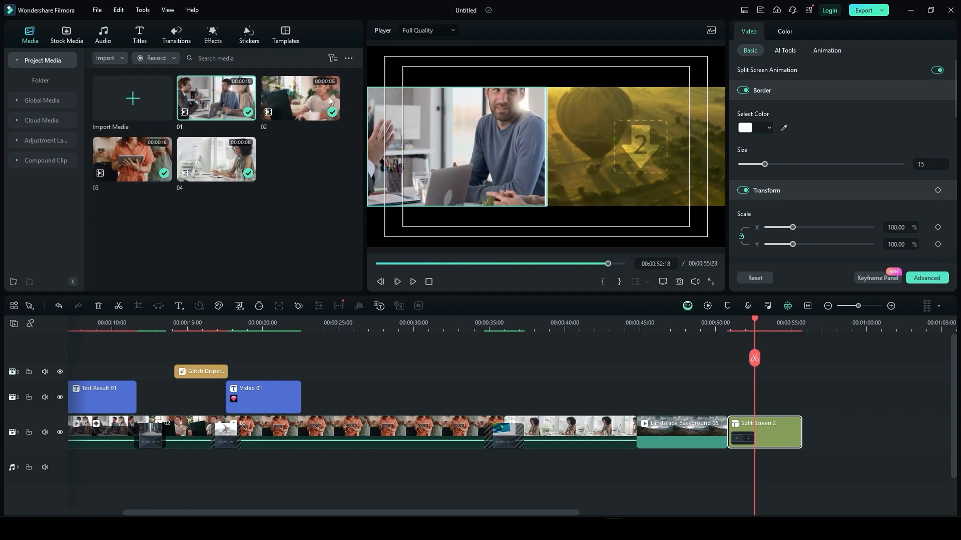
left_click_drag(300, 100, 633, 137)
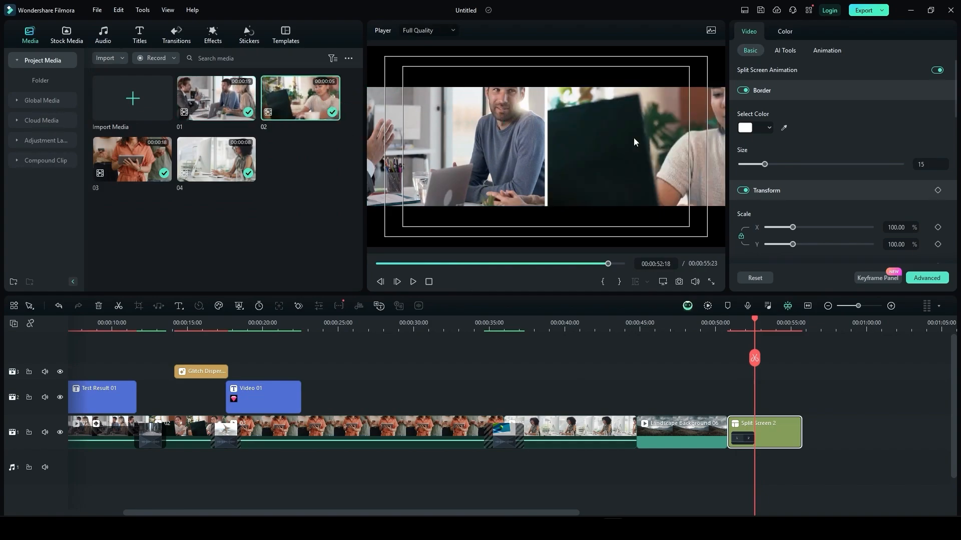
Zoom out the footage in both split-screen areas to show more of each scene, and mute the clip in area 2
left_click(469, 149)
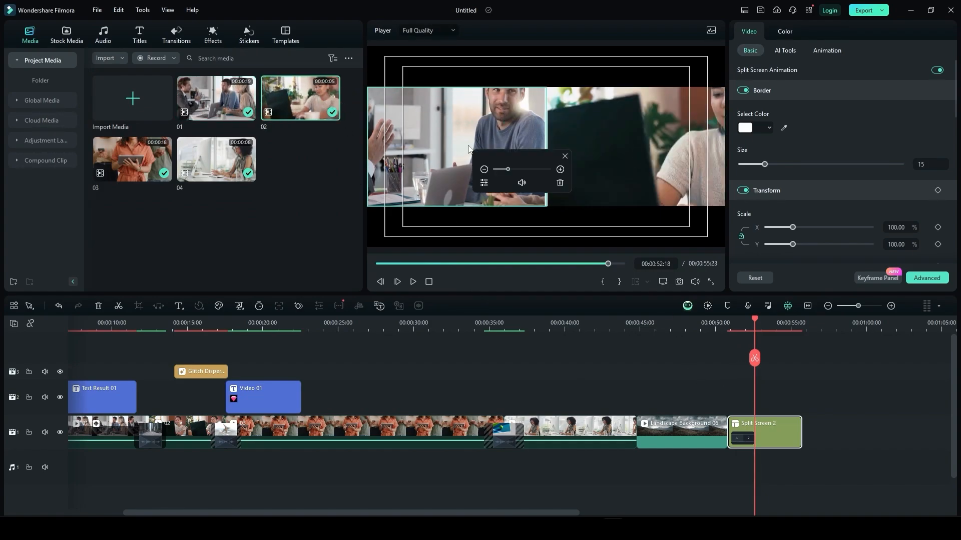
left_click_drag(508, 171, 502, 170)
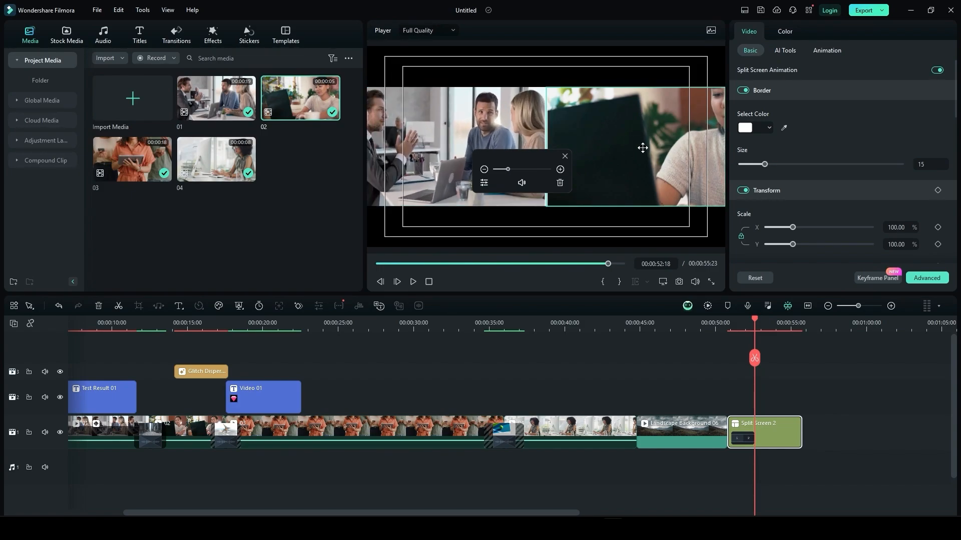
left_click(521, 183)
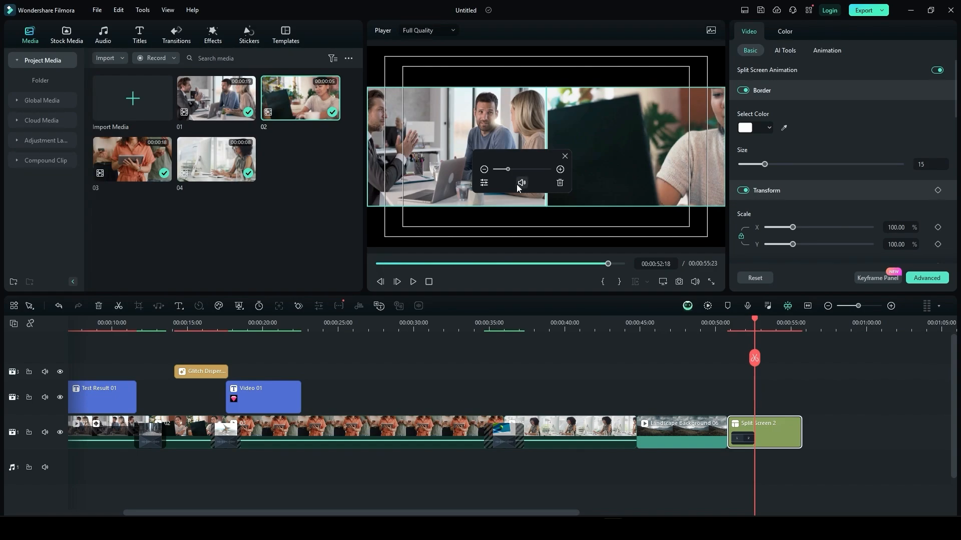
left_click(517, 184)
left_click_drag(505, 169, 503, 169)
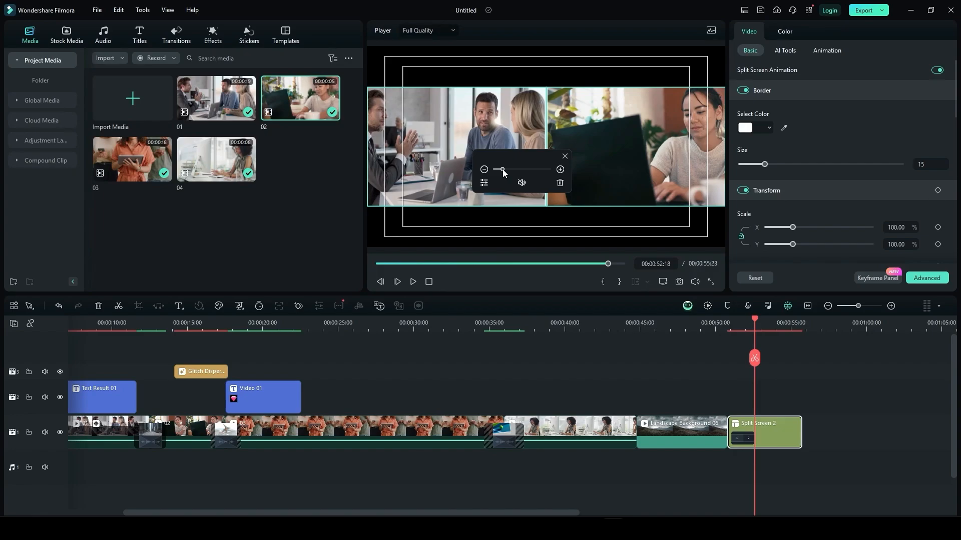
Play the split screen from its start to check its animation, and return to the split-screen templates
left_click(728, 327)
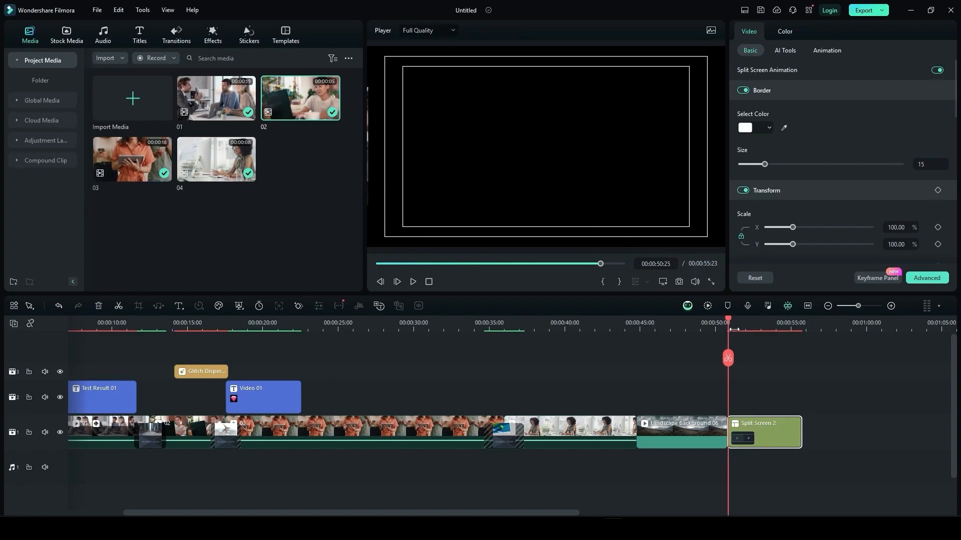
key("space")
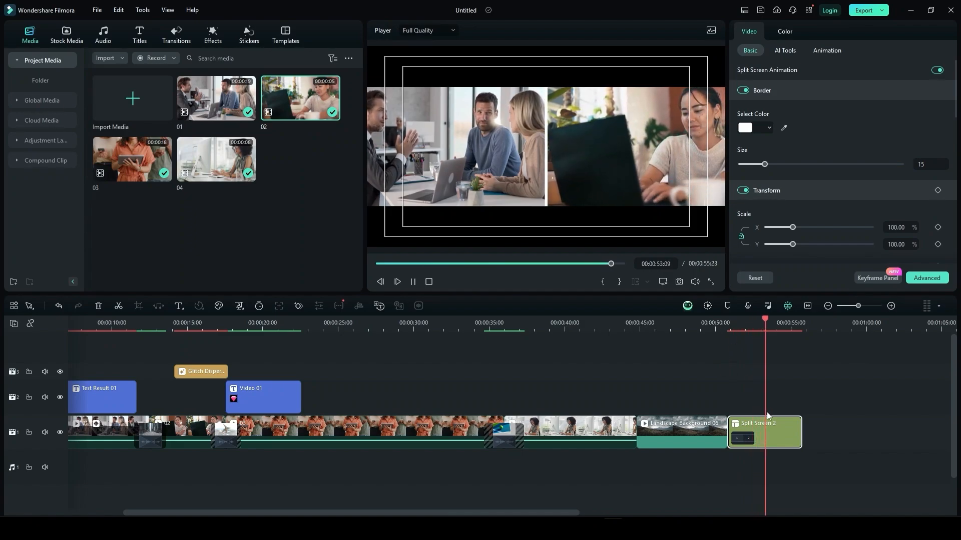
left_click(286, 35)
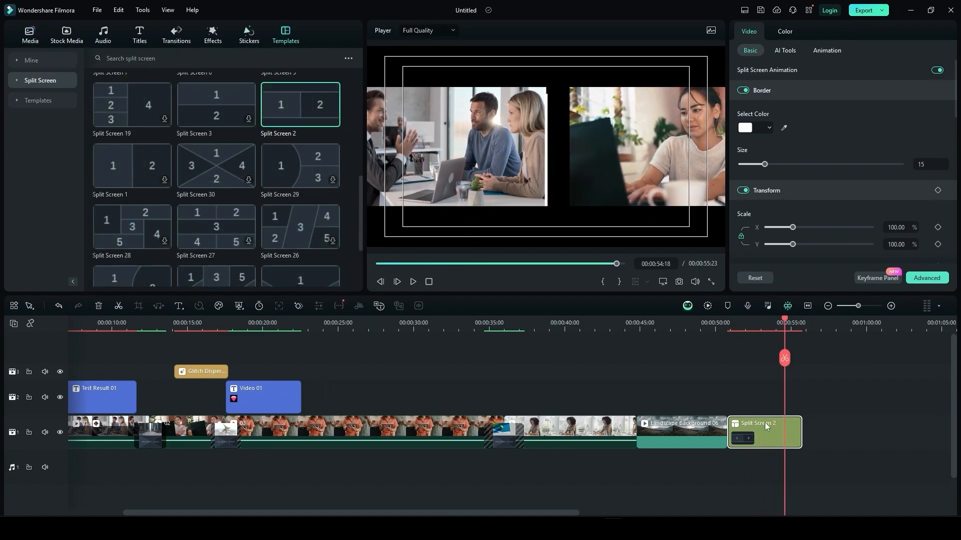
Trim the end of the Split Screen 2 clip back to 00:00:54:18 and play the clip to check its closing animation
left_click_drag(809, 430, 685, 430)
left_click_drag(687, 326, 675, 332)
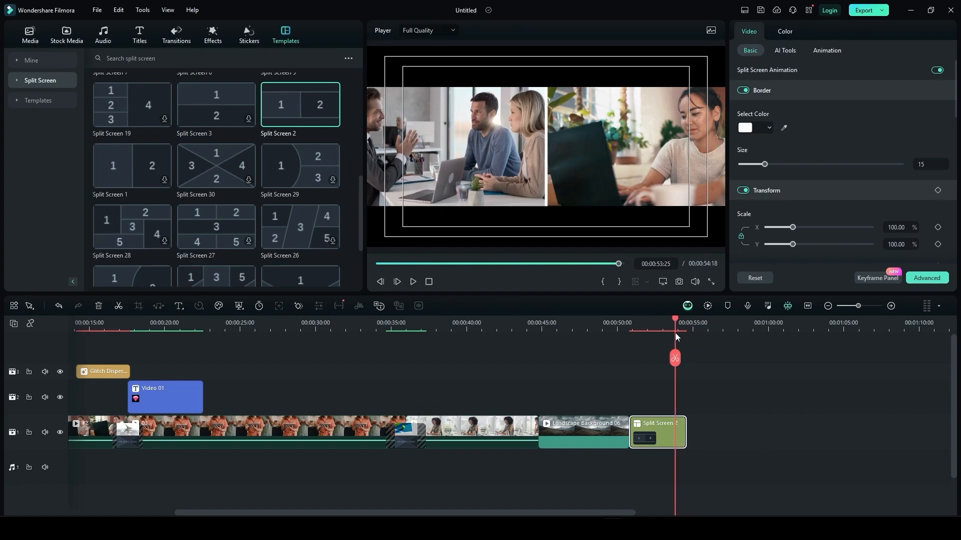
key("space")
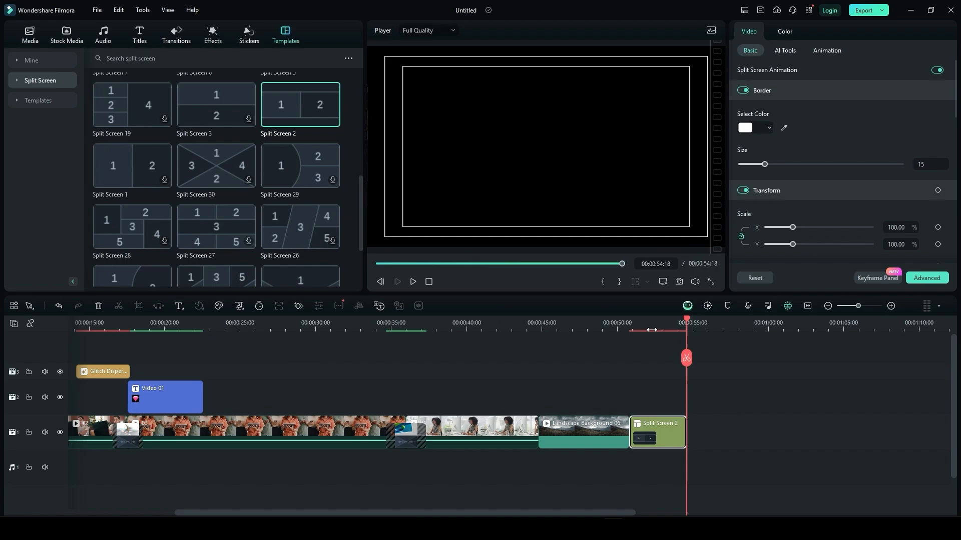
left_click_drag(633, 327, 630, 320)
key("space")
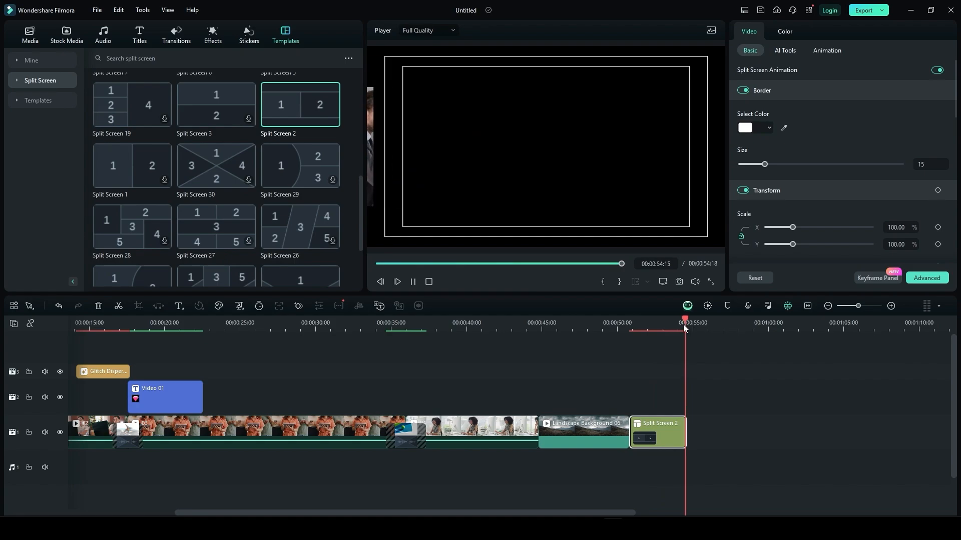
Place the Split Screen 21 template on the first video track at 00:00:56:22 and move the playhead to 00:00:58:04
scroll(189, 215, "down", 3)
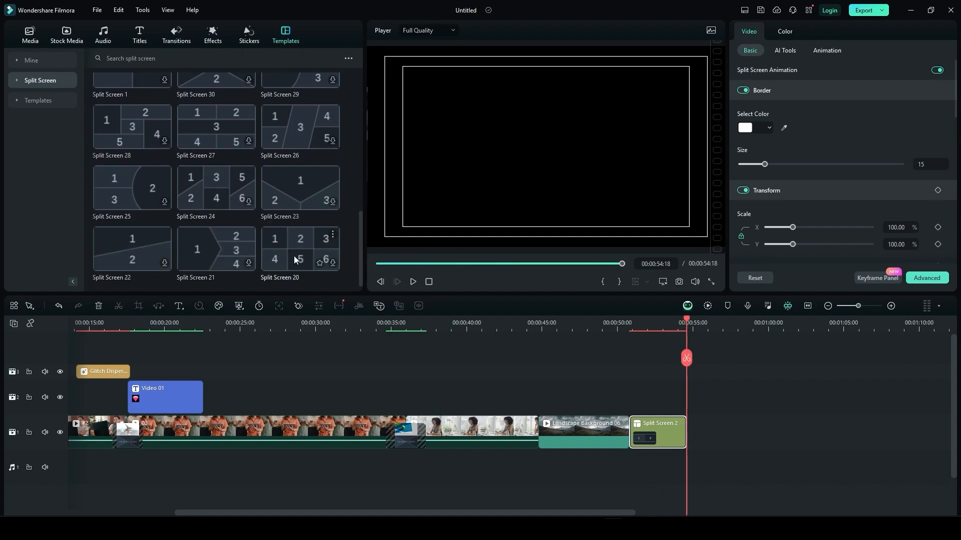
left_click_drag(221, 248, 723, 439)
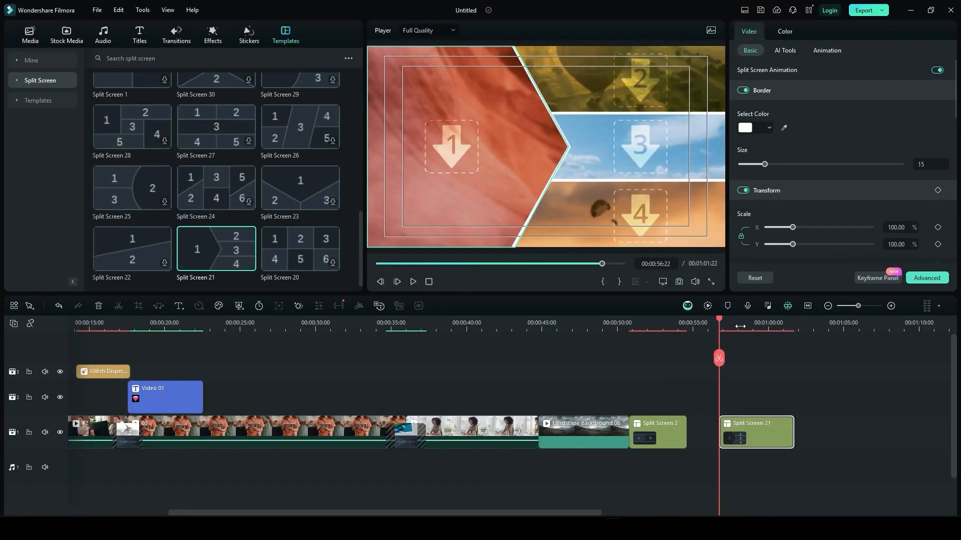
left_click(740, 326)
Fill Split Screen 21 with media 04 in area 1, 01 in area 2, 02 in area 3 and 03 in area 4
left_click(30, 35)
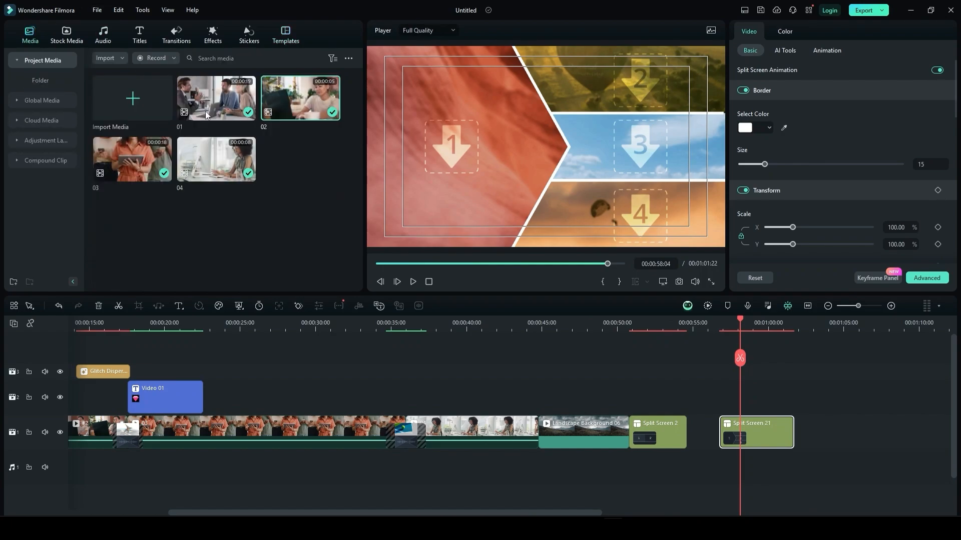
left_click_drag(206, 115, 620, 89)
left_click_drag(301, 99, 624, 144)
left_click_drag(215, 160, 412, 179)
left_click_drag(132, 159, 599, 224)
Scale the Split Screen 21 clip to 104.35% and shift the area 1 footage left to bring the woman into frame
left_click(448, 145)
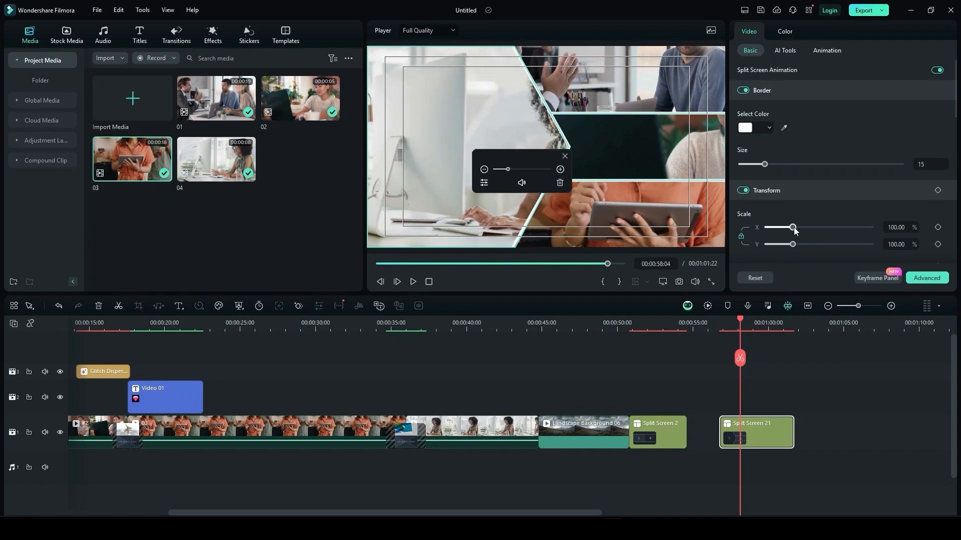
left_click_drag(794, 229, 795, 232)
left_click(450, 132)
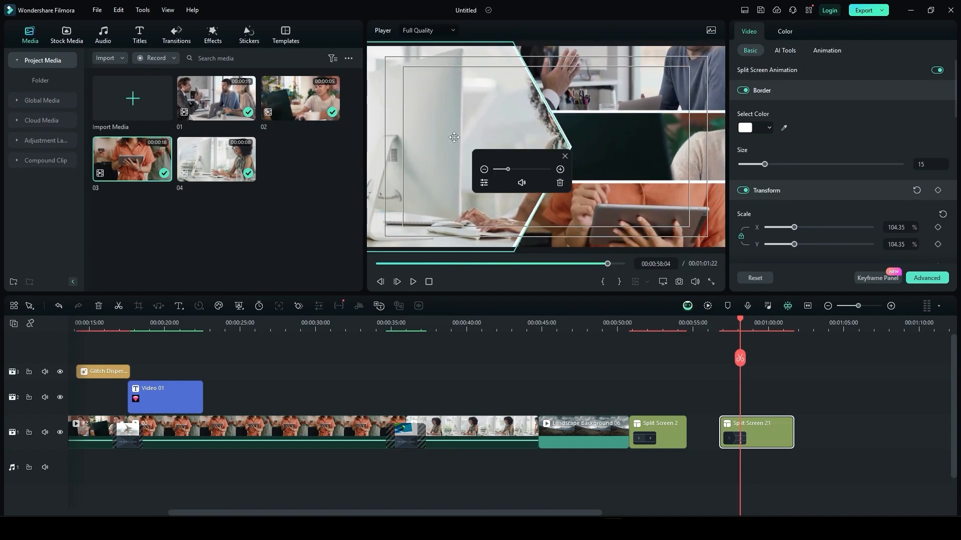
left_click_drag(458, 129, 409, 127)
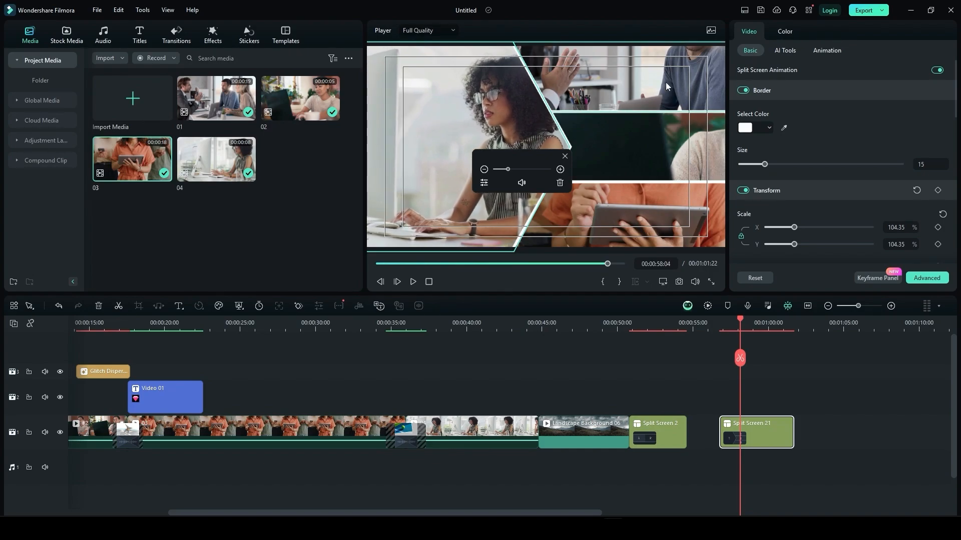
Zoom out the footage in areas 2, 3 and 4 and reposition it within each area to frame its subjects
left_click_drag(507, 172, 503, 171)
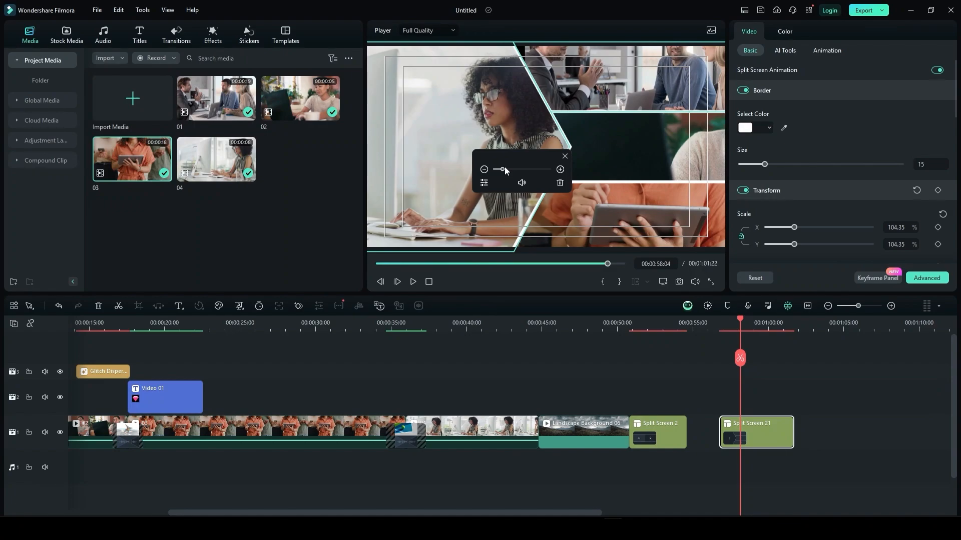
left_click_drag(502, 169, 504, 170)
left_click_drag(642, 76, 680, 156)
left_click(681, 156)
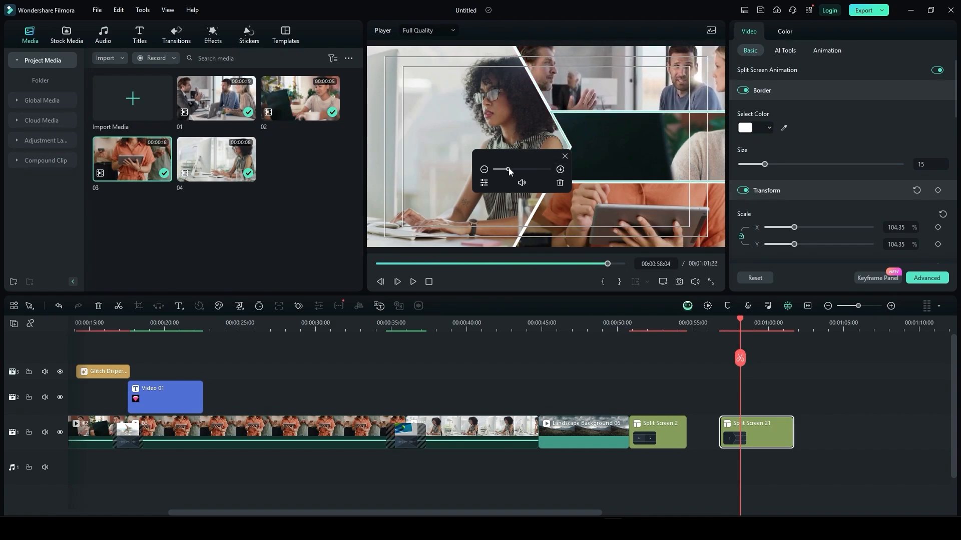
left_click_drag(509, 171, 502, 170)
left_click_drag(631, 144, 626, 172)
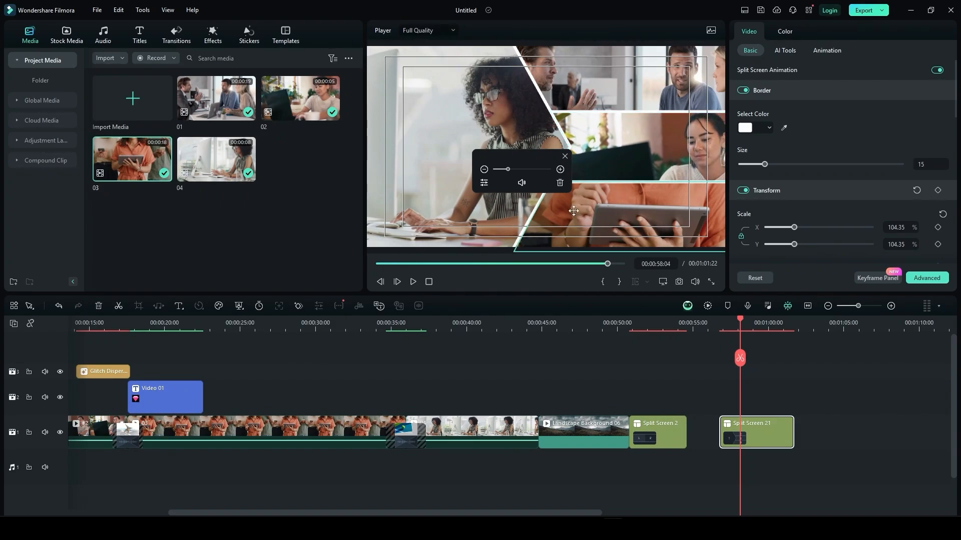
left_click(531, 200)
left_click_drag(507, 170, 502, 171)
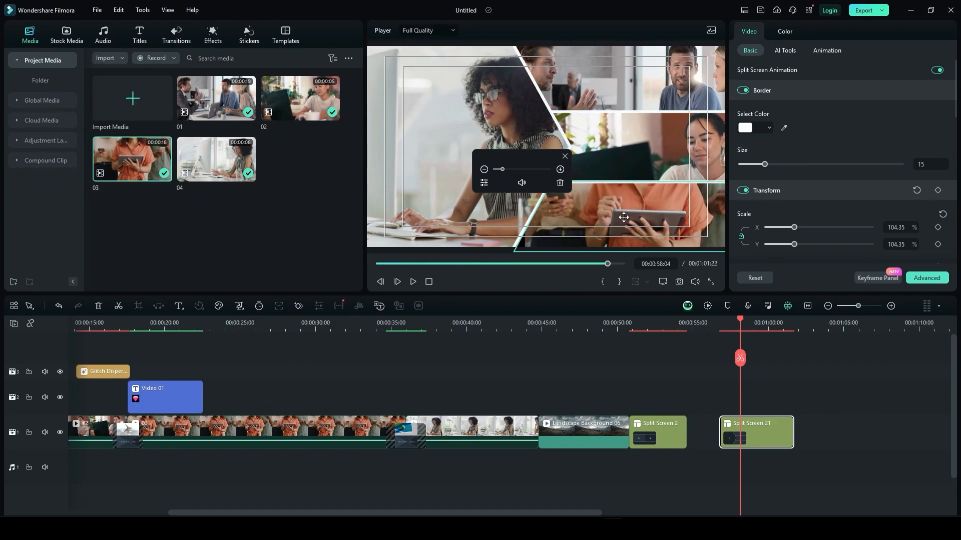
left_click_drag(642, 230, 644, 226)
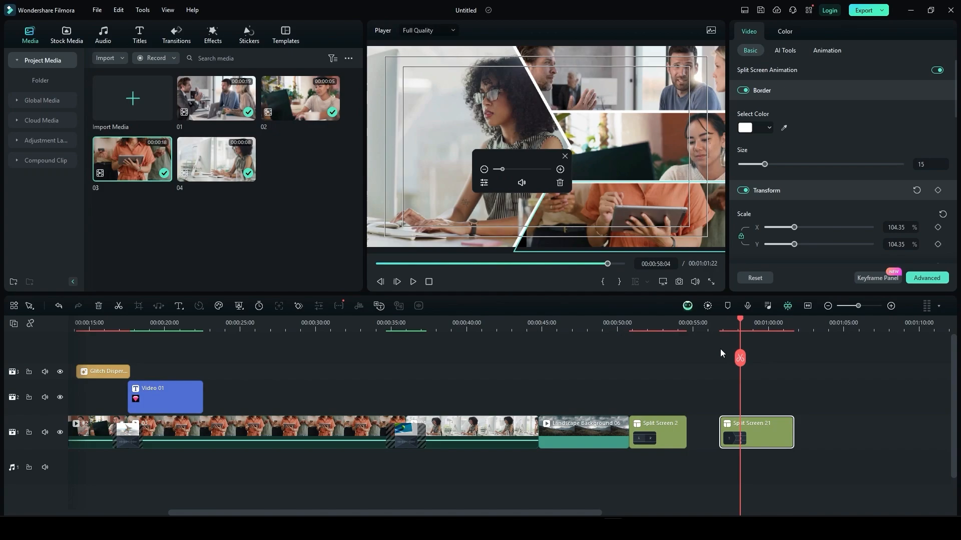
Extend the start of the Split Screen 21 clip back to 00:00:55:17 for a duration of 00:00:06:05
left_click_drag(740, 357, 718, 358)
left_click_drag(718, 424, 697, 331)
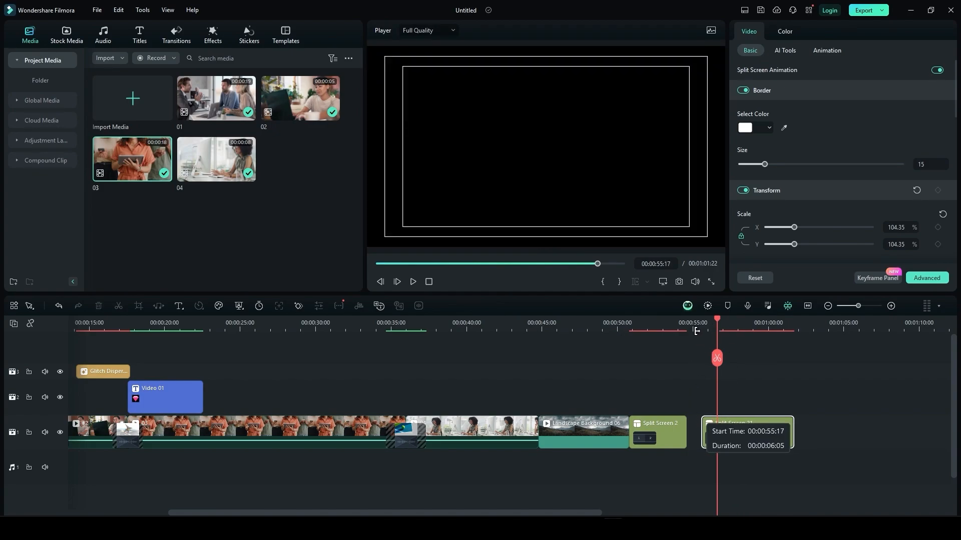
left_click_drag(712, 440, 714, 443)
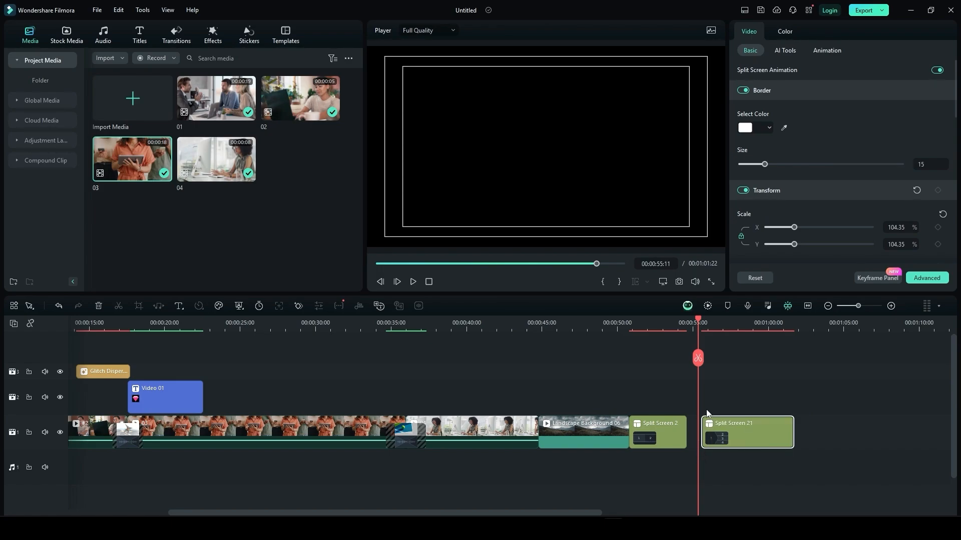
Play Split Screen 21 from just before its start, check through to its end, and show the trending templates
key("space")
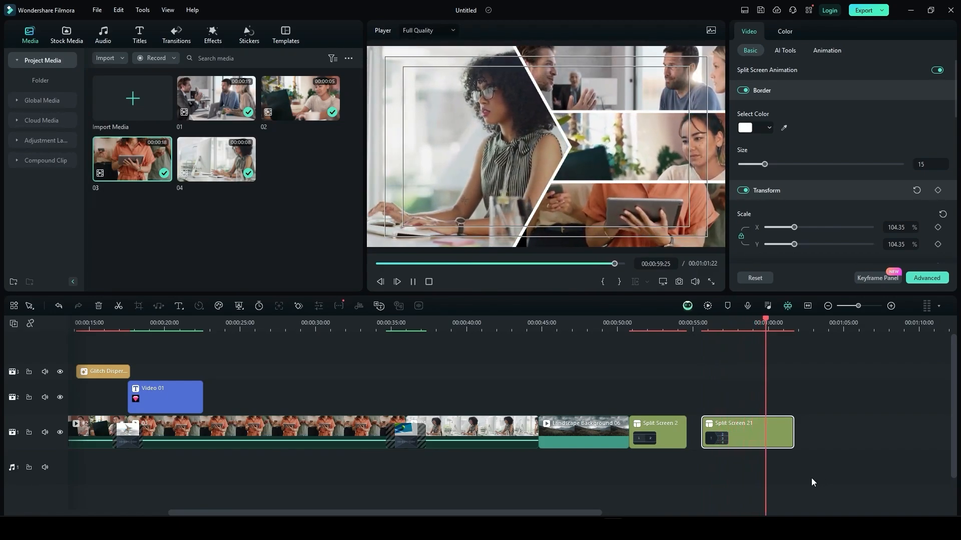
key("space")
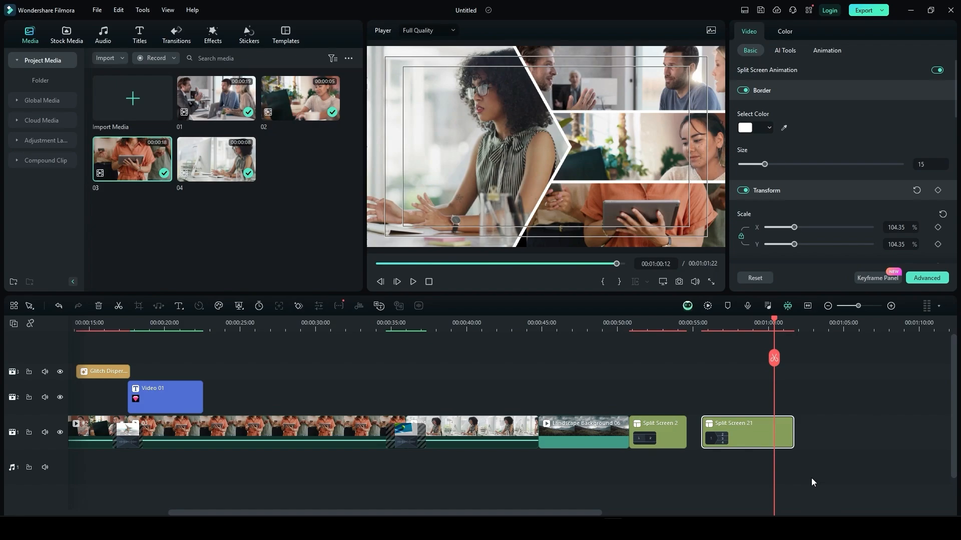
left_click_drag(778, 318, 793, 323)
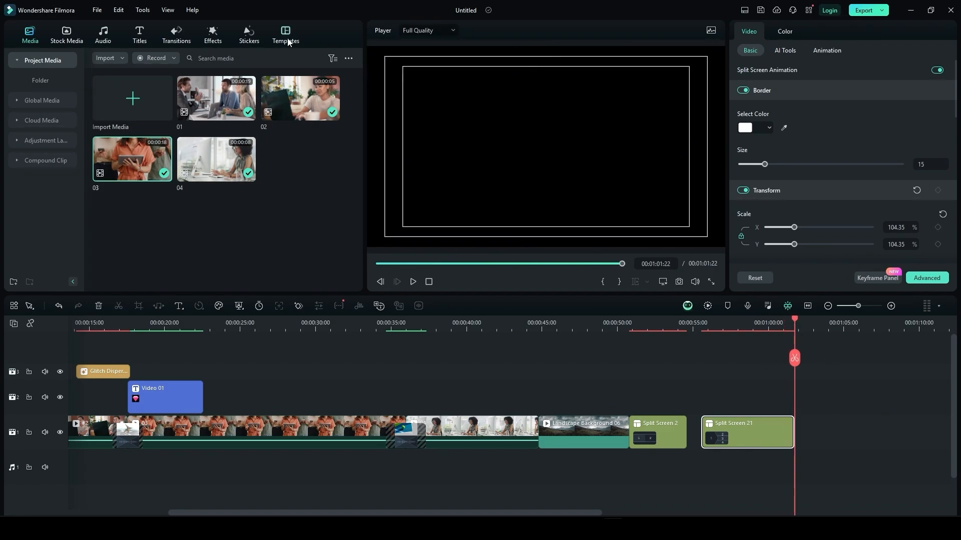
left_click(288, 42)
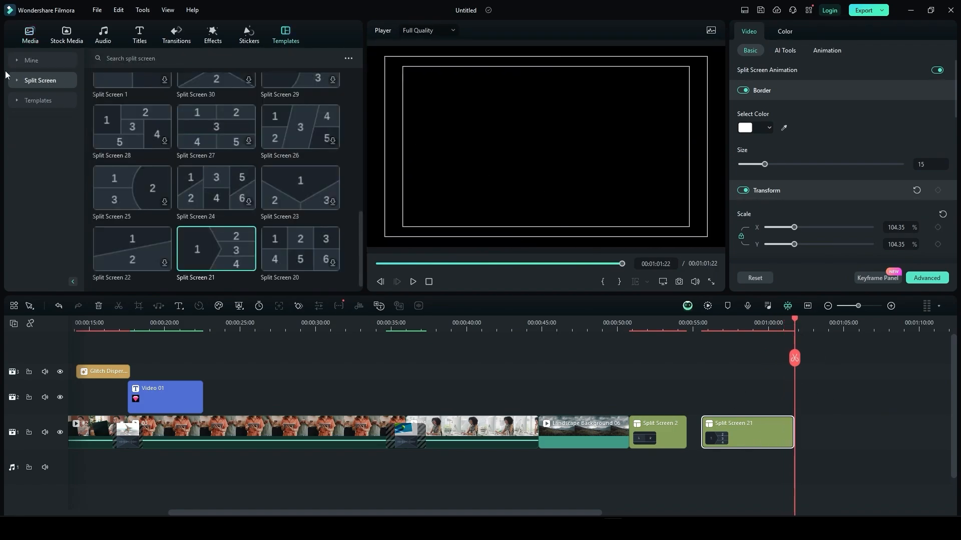
left_click(28, 98)
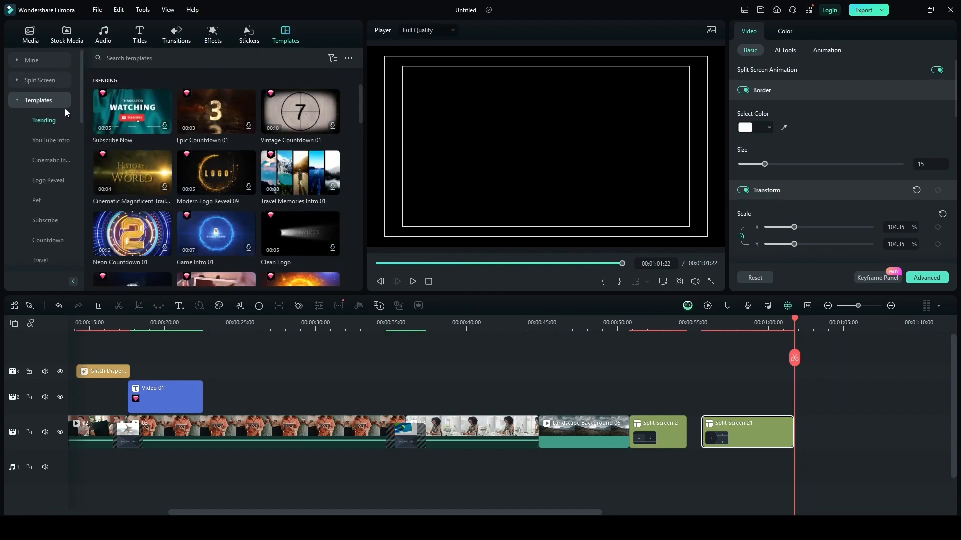
Add the trending Watercolor Wedding Record template to the main video track directly after Split Screen 21 and preview it
scroll(212, 196, "down", 5)
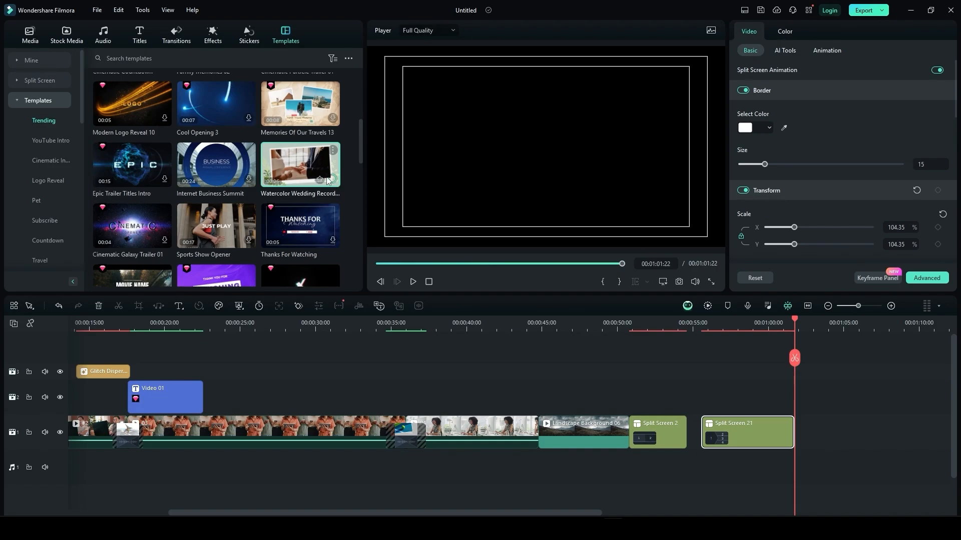
left_click(332, 119)
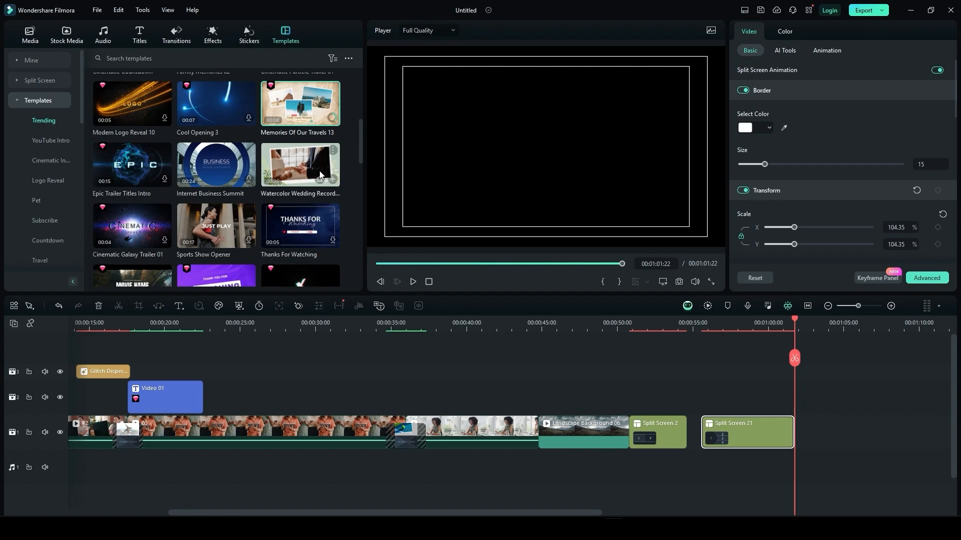
left_click_drag(297, 167, 794, 389)
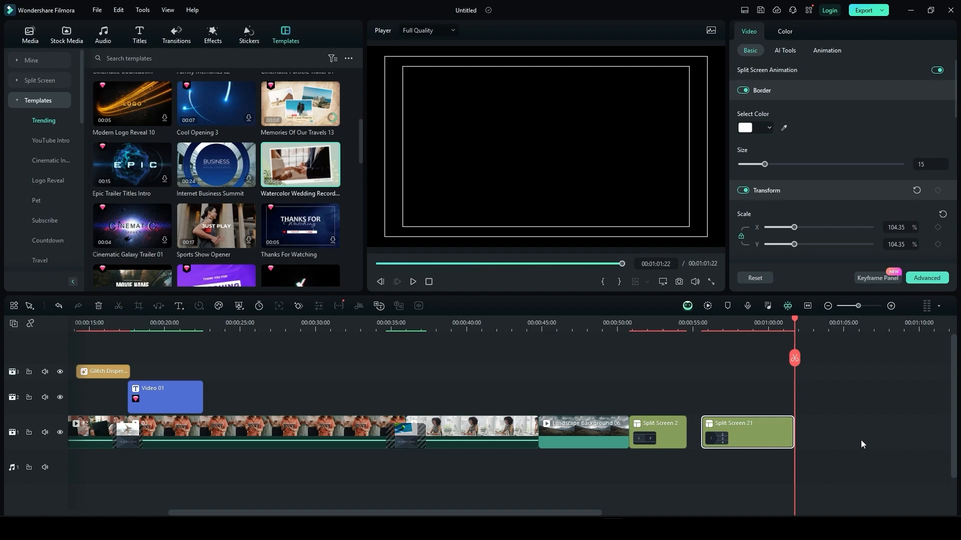
scroll(846, 420, "right", 10)
scroll(836, 409, "left", 6)
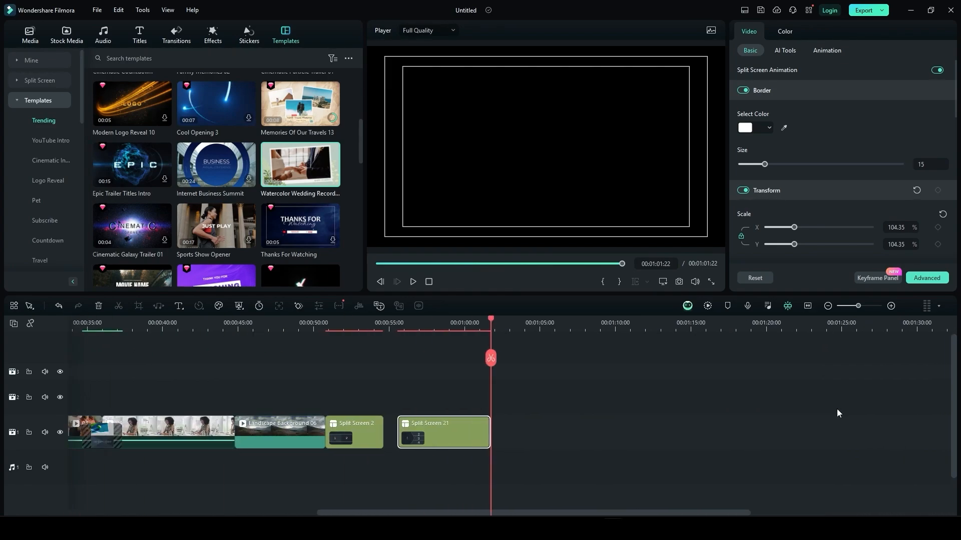
scroll(837, 410, "left", 2)
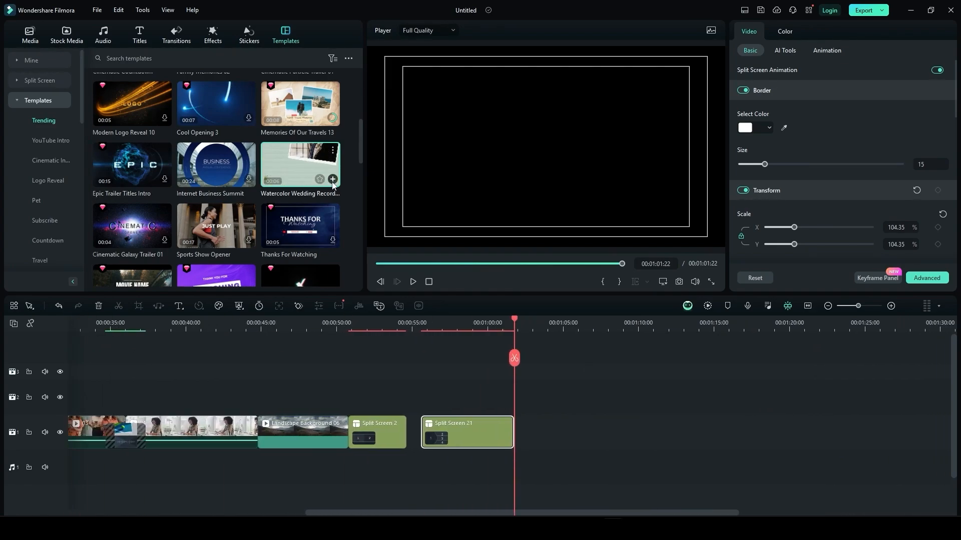
left_click(333, 181)
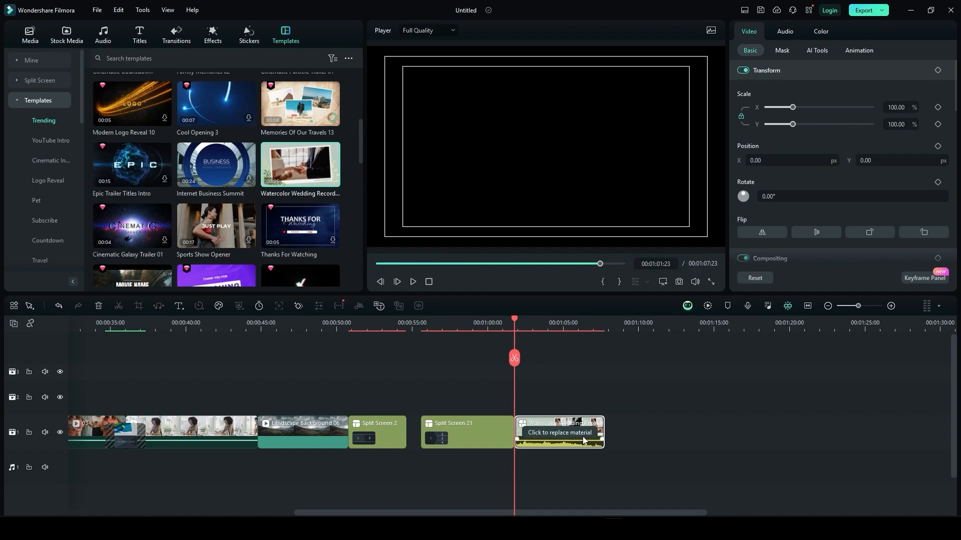
left_click_drag(518, 326, 586, 342)
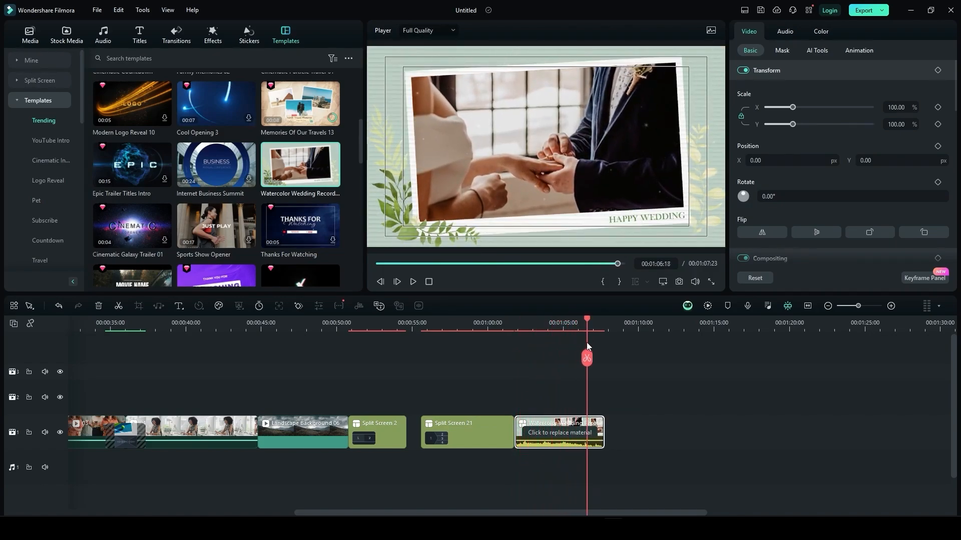
Open the wedding template for material replacement, fill its 6.0s media slot with clip 02, and play the result
left_click(558, 434)
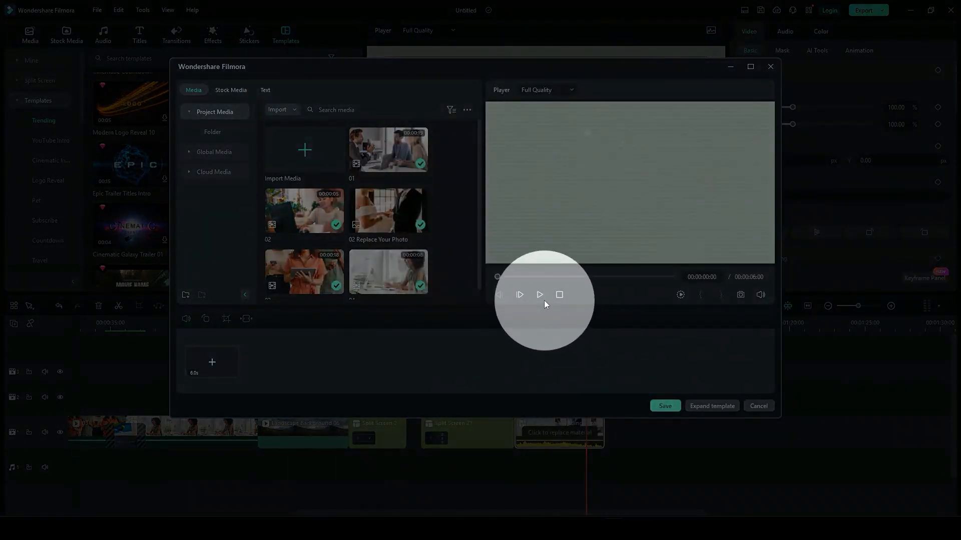
left_click(540, 296)
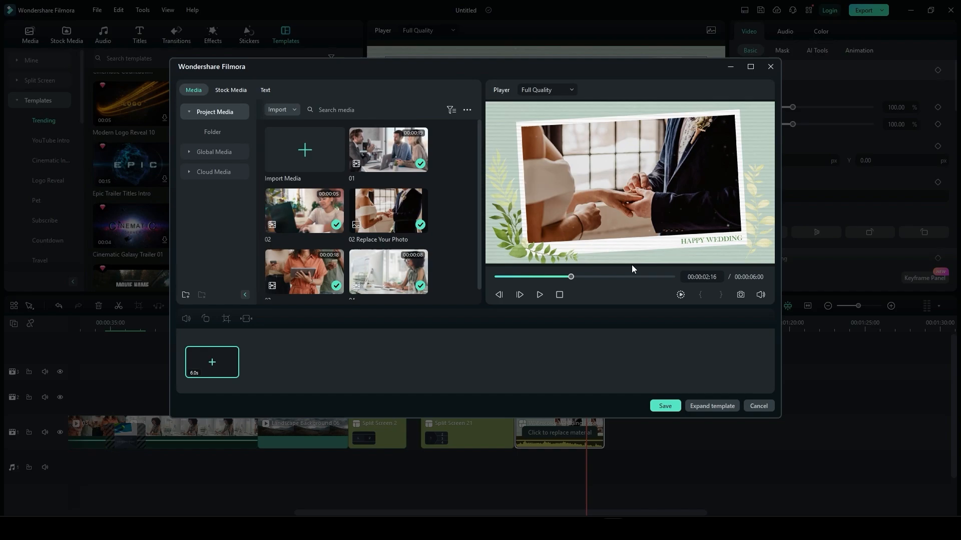
left_click_drag(581, 280, 623, 280)
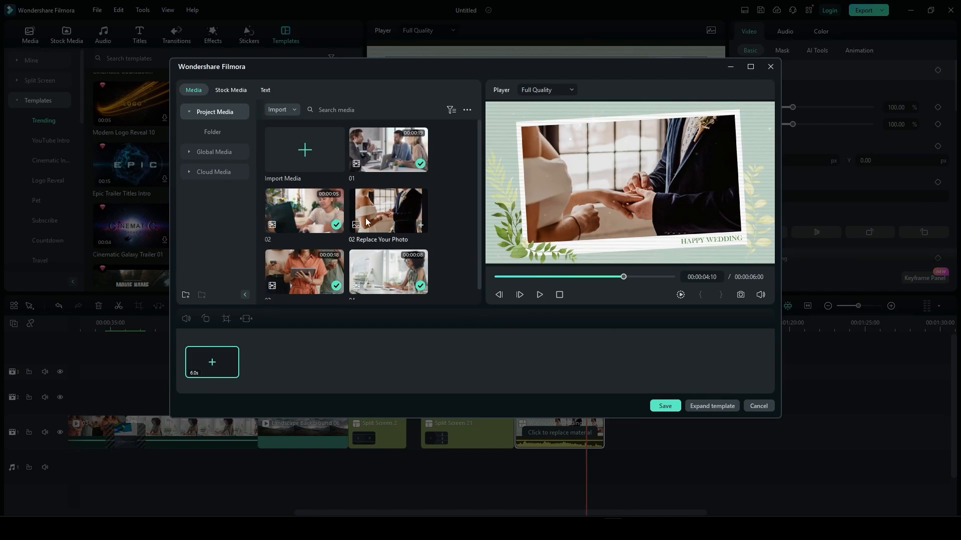
left_click_drag(301, 214, 202, 365)
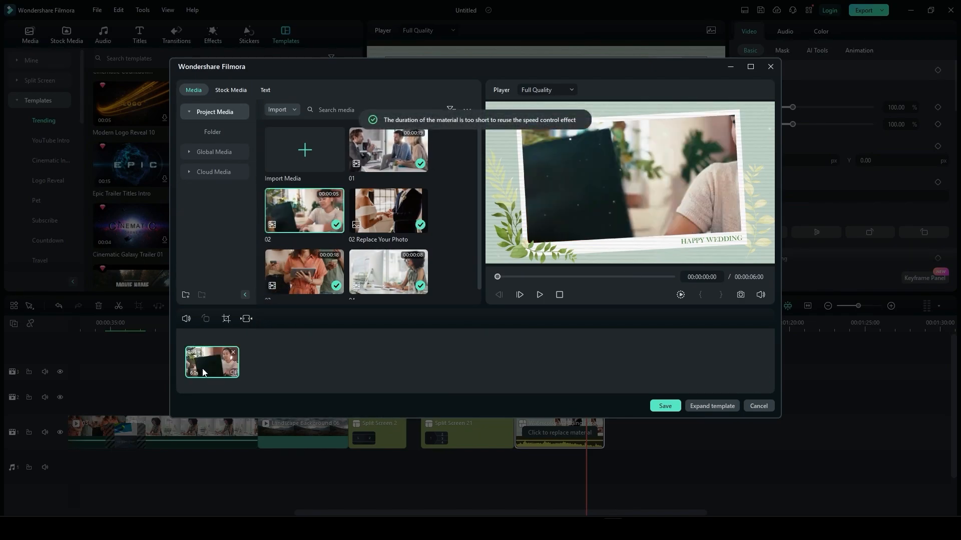
left_click(543, 295)
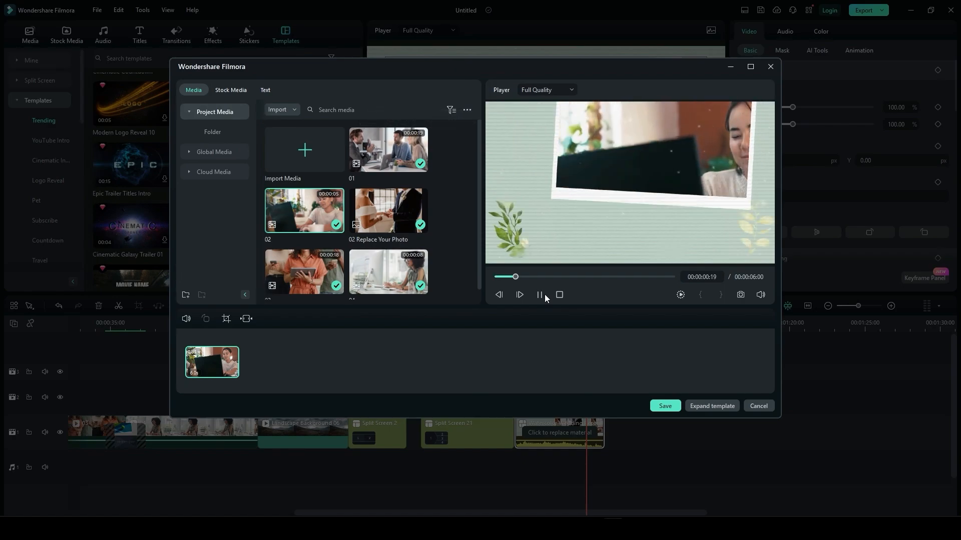
left_click(542, 294)
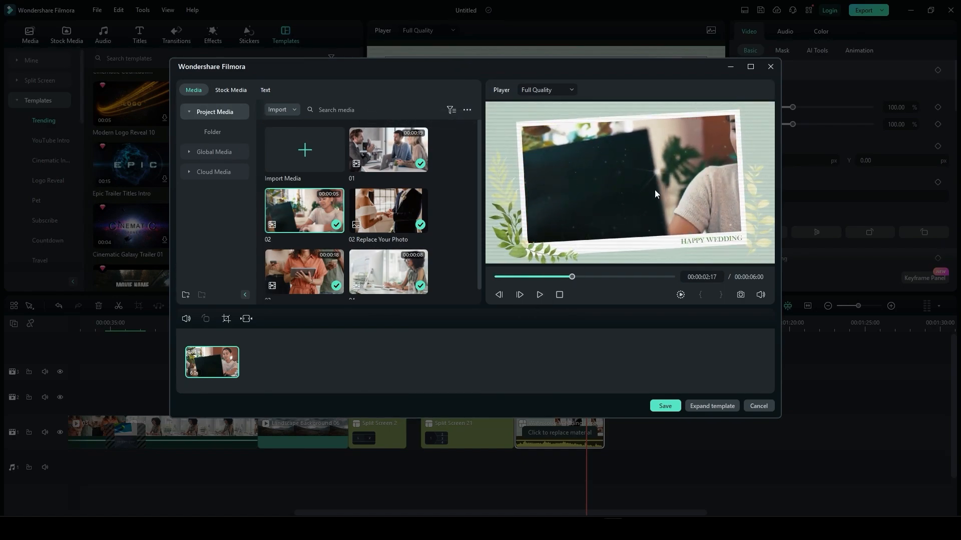
Replace the wedding template's HAPPY WEDDING caption with "Test Video 01", check the preview, and save the template changes
left_click(697, 240)
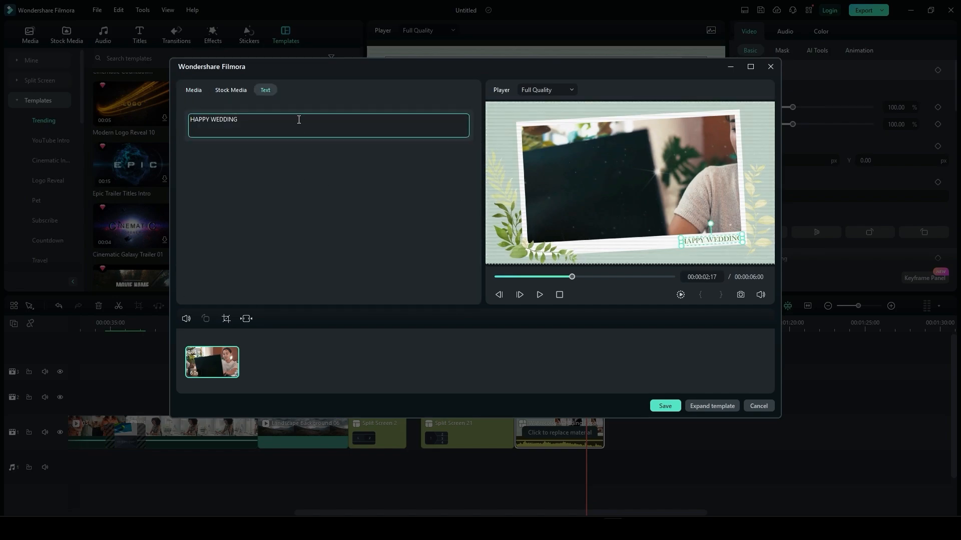
key("ctrl+a")
type("T")
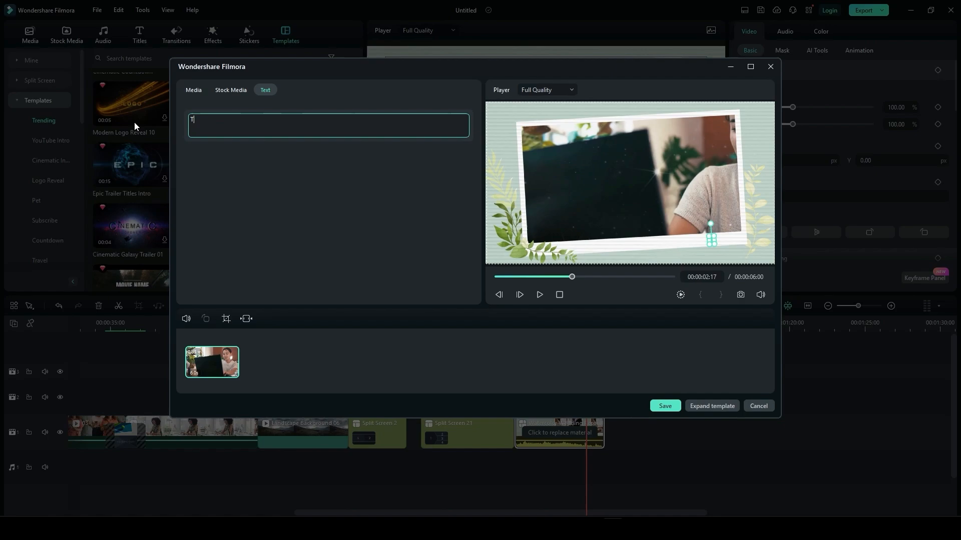
type("est Video 01")
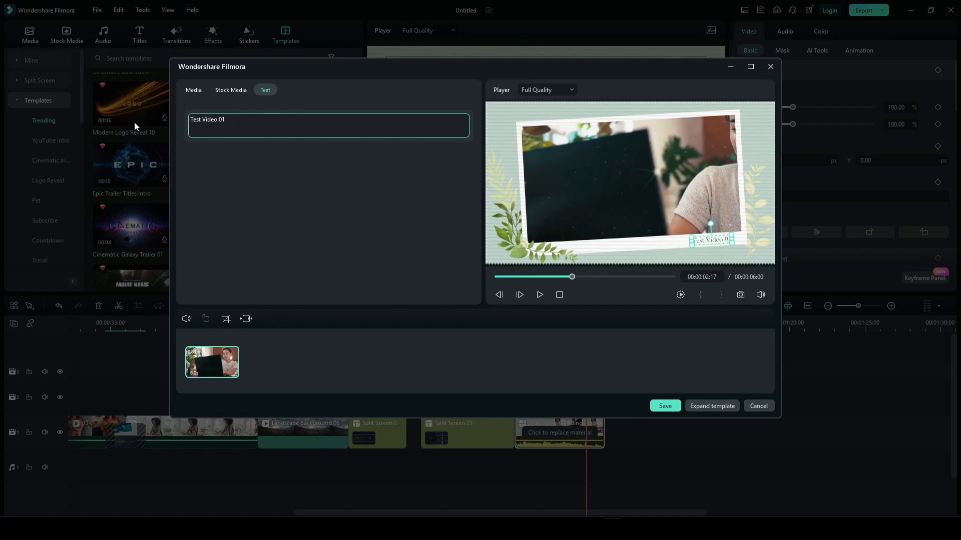
left_click(531, 352)
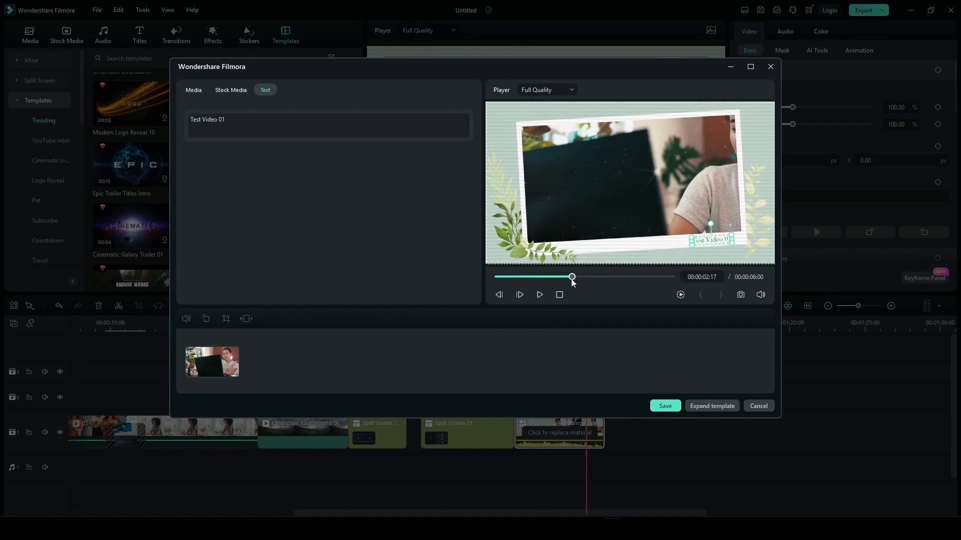
left_click(540, 295)
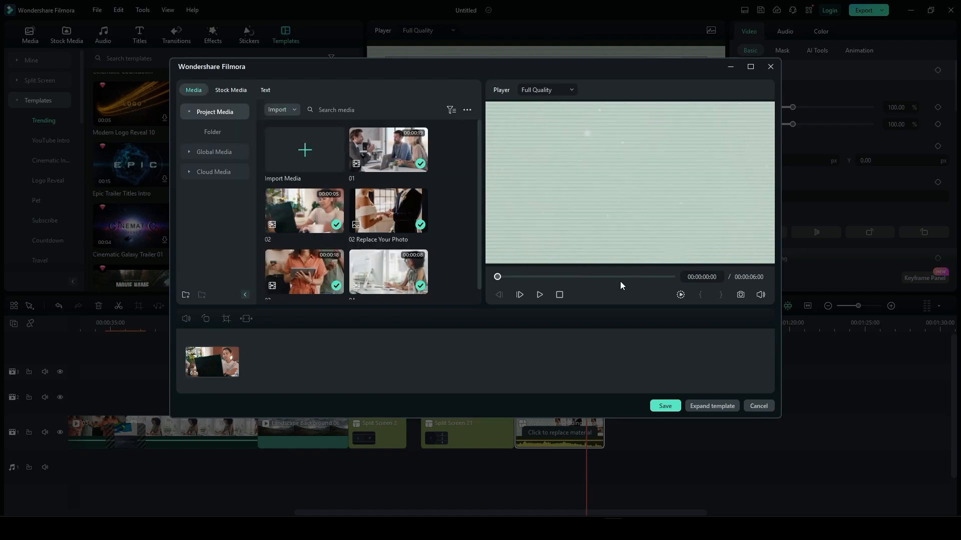
left_click(644, 277)
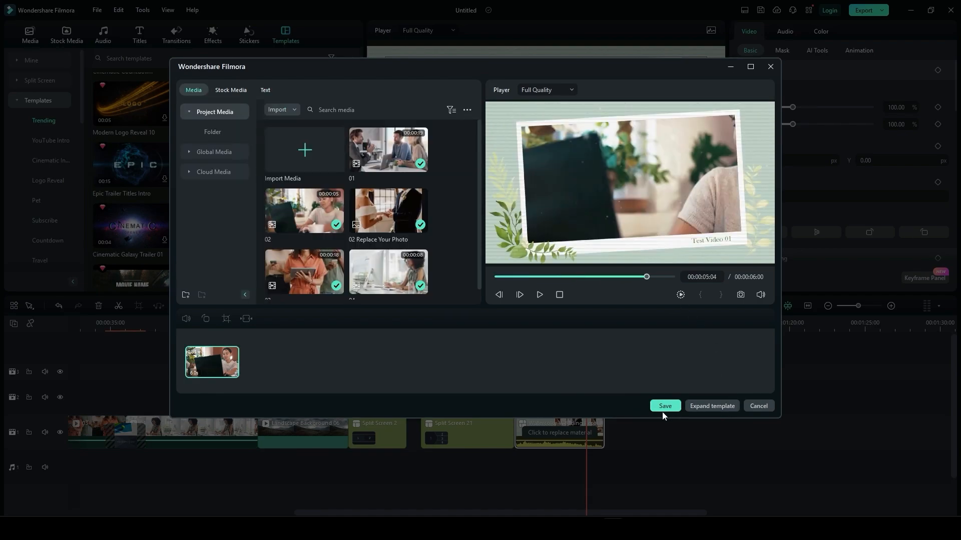
left_click(664, 406)
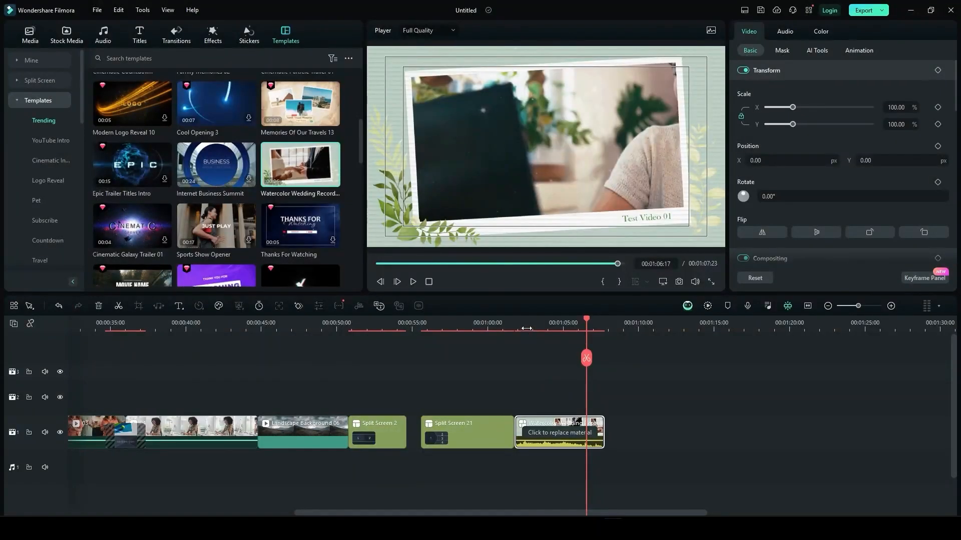
Examine the customized wedding template's playback on the timeline, undoing any accidental shift of its frame
left_click_drag(586, 357, 523, 358)
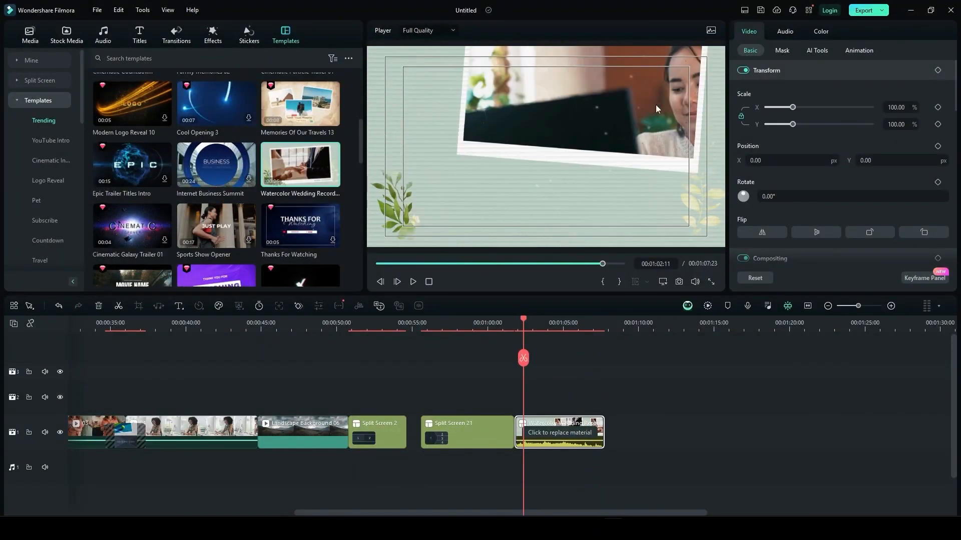
left_click_drag(619, 79, 628, 120)
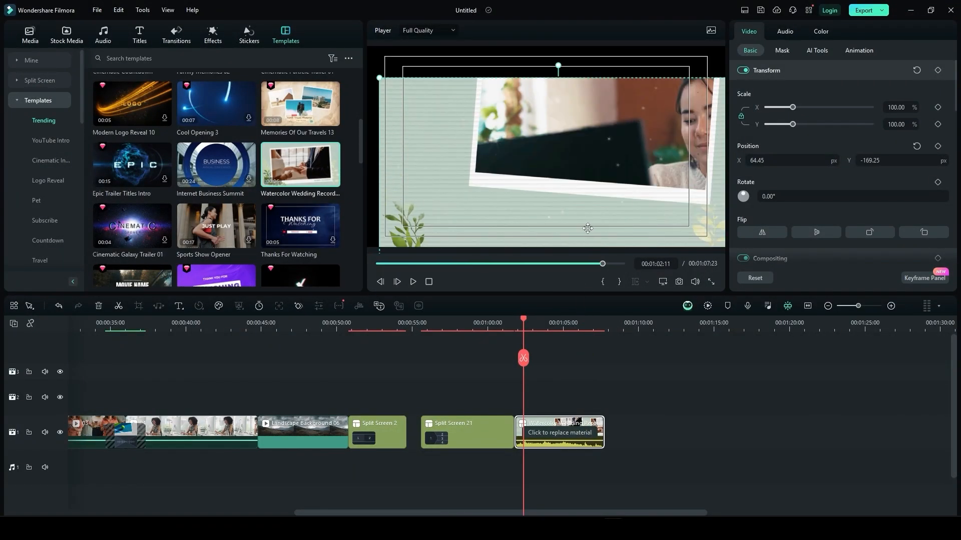
key("ctrl+z")
key("space")
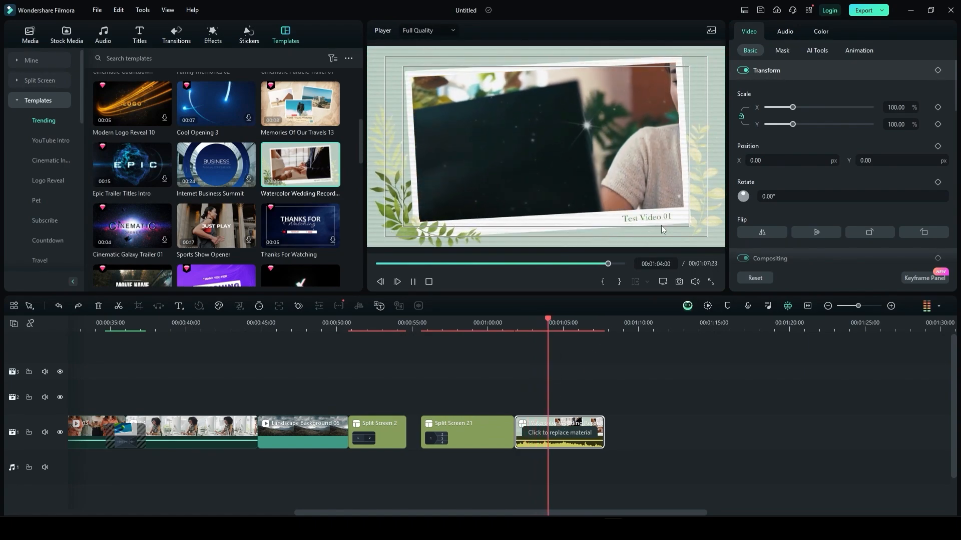
key("Home")
key("space")
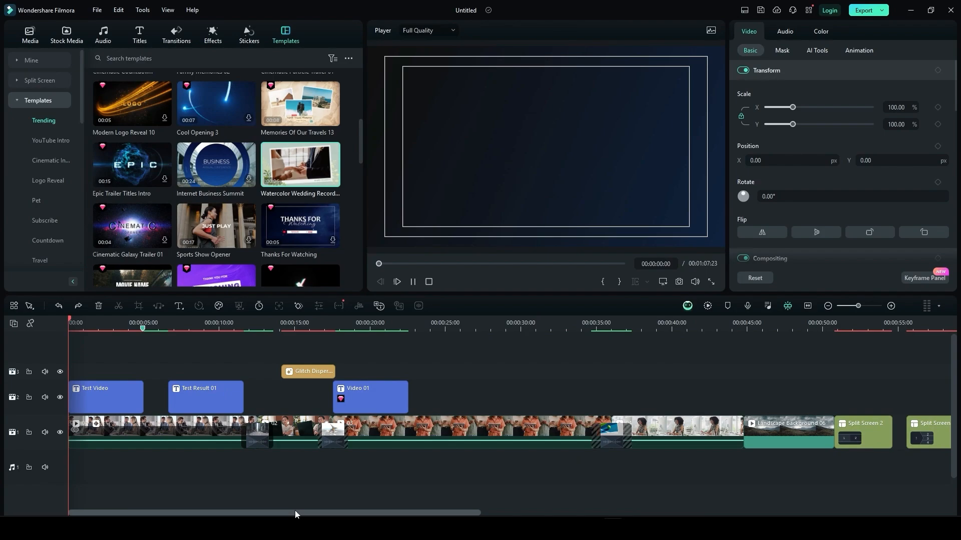
left_click_drag(319, 512, 581, 511)
key("space")
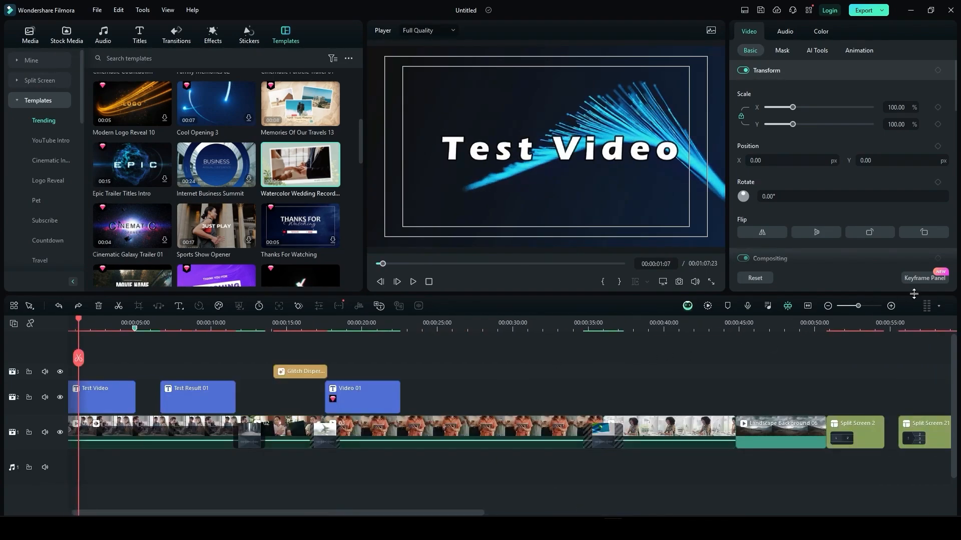
left_click(616, 264)
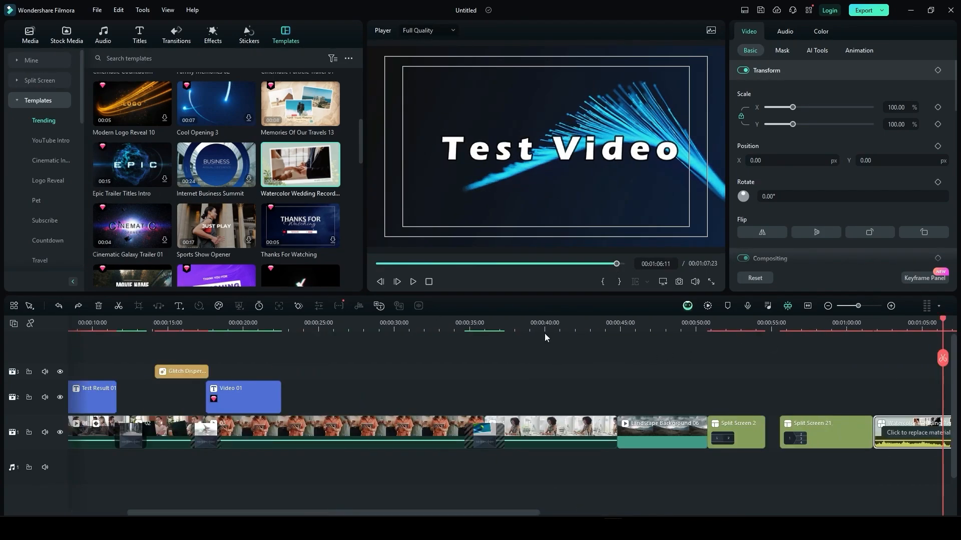
Place the Memories Of Our Travels 13 template on the main video track at 00:01:09:11, after the wedding template, and play it through
scroll(716, 415, "right", 5)
scroll(715, 415, "left", 3)
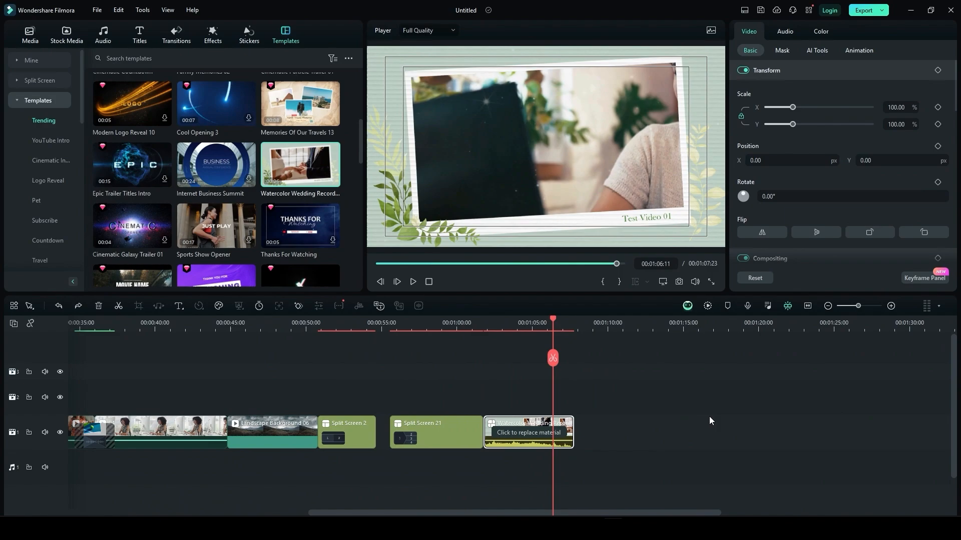
left_click(590, 331)
left_click_drag(301, 100, 583, 371)
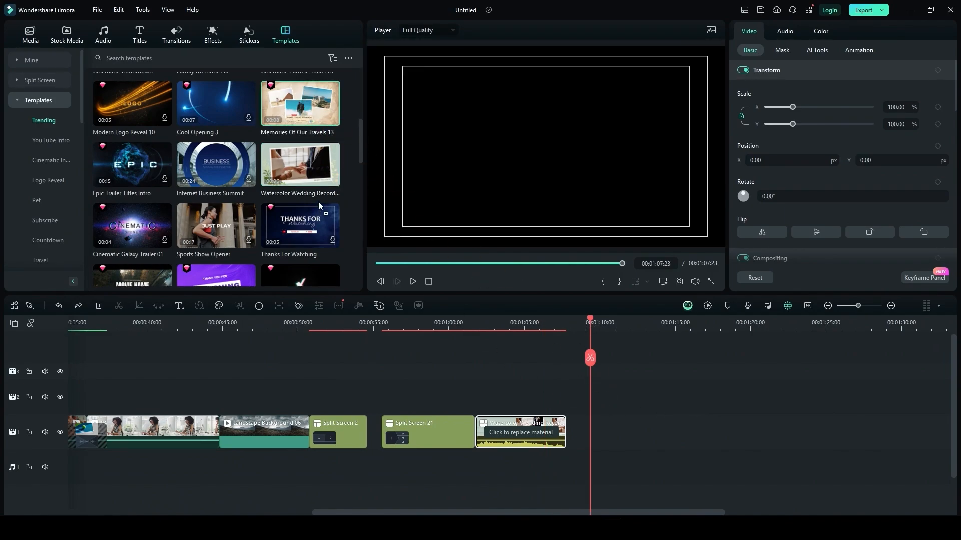
left_click_drag(318, 205, 593, 431)
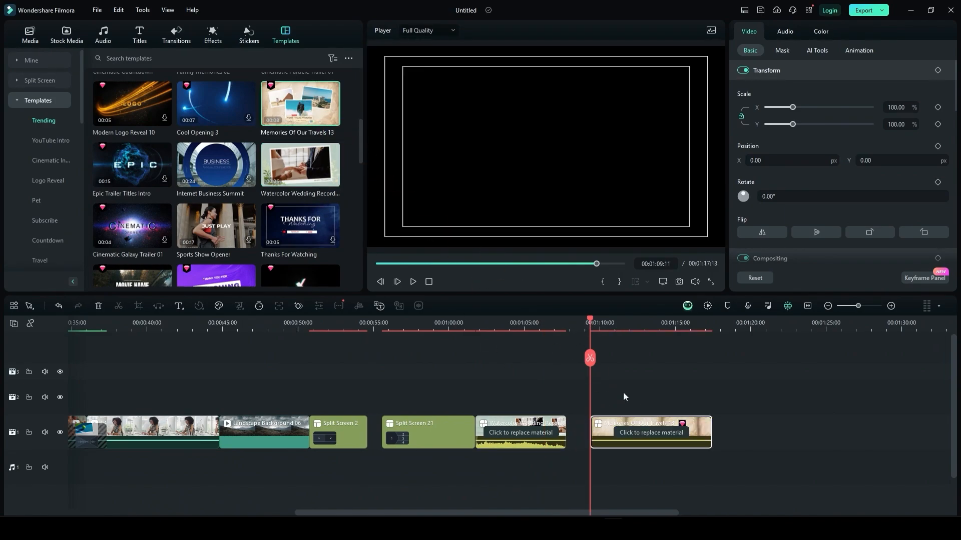
left_click(648, 326)
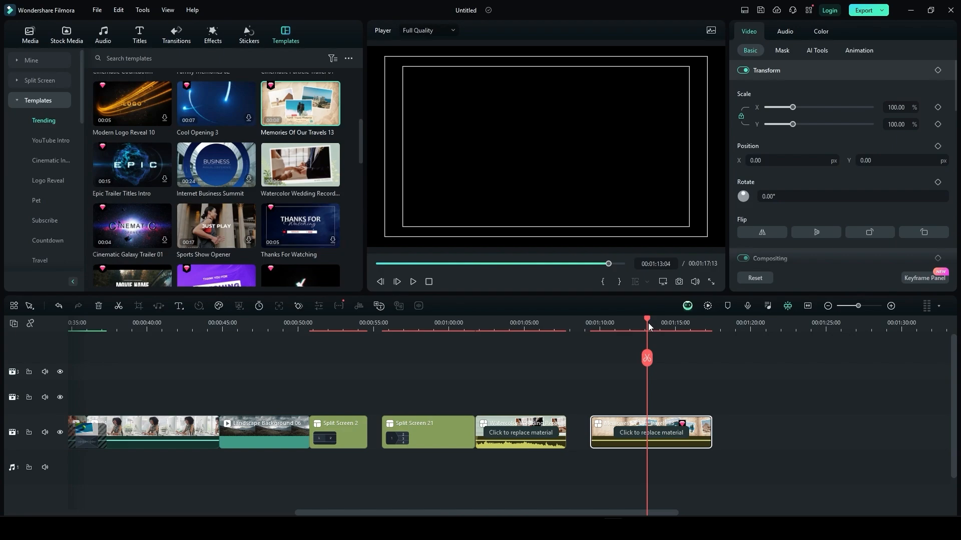
left_click(599, 328)
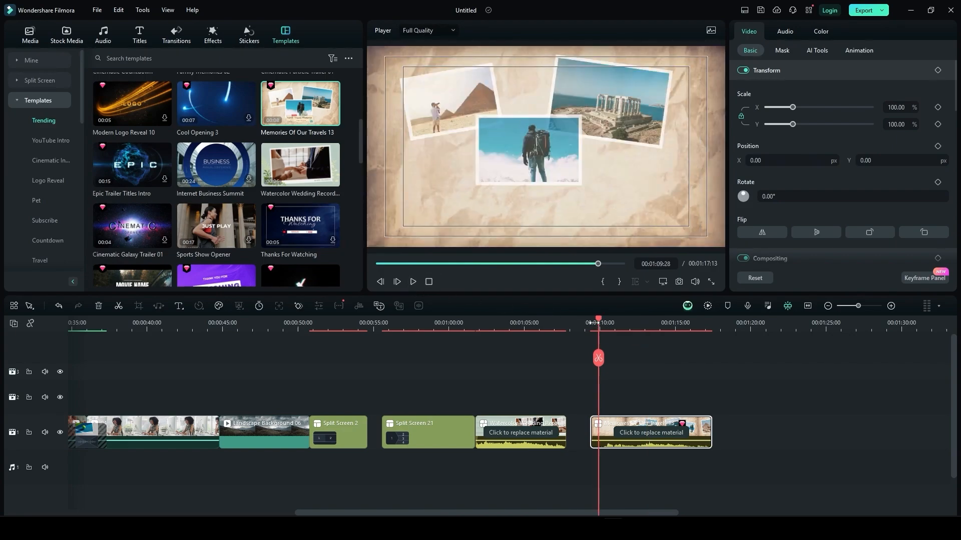
left_click_drag(598, 320, 592, 323)
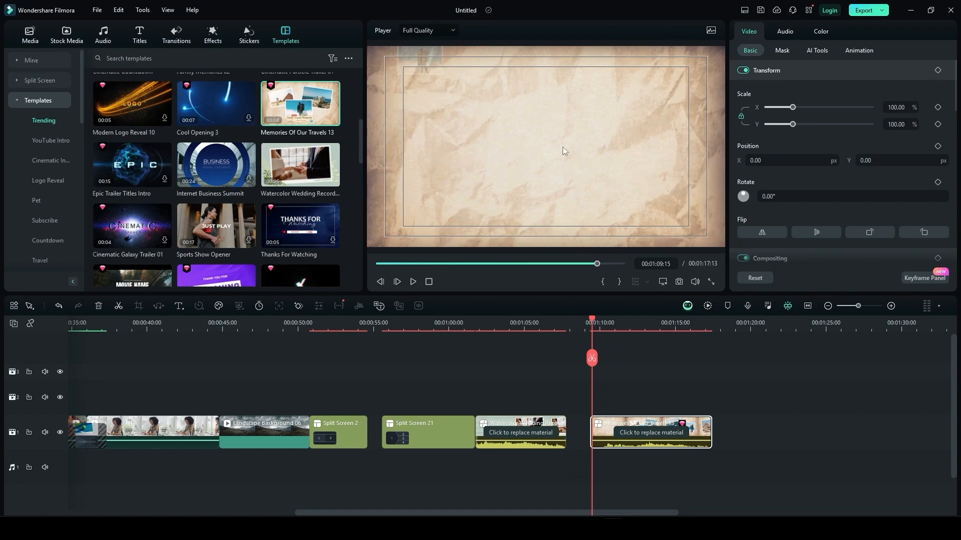
key("space")
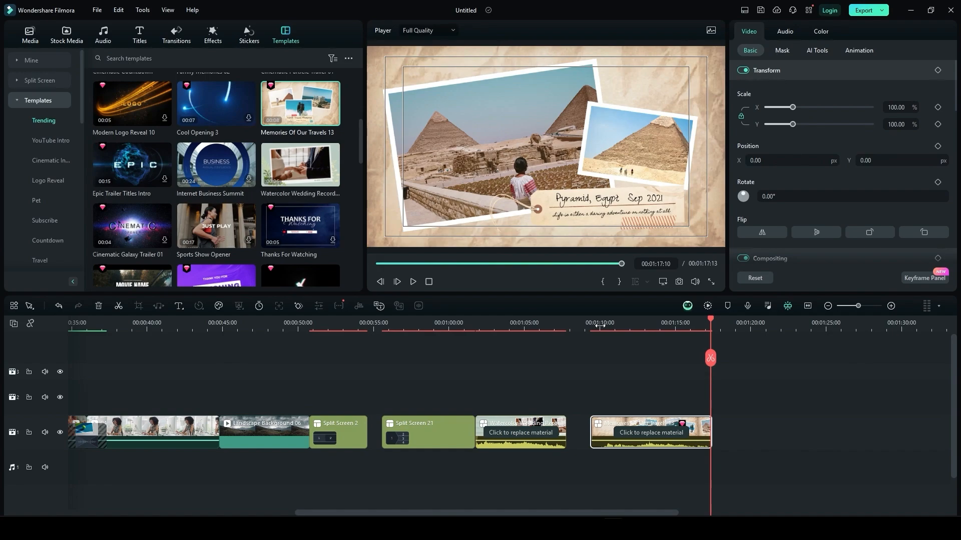
Open the Memories Of Our Travels 13 template for material replacement and fill its first three 2.6s slots with clips 01, 02 and 03
left_click(658, 434)
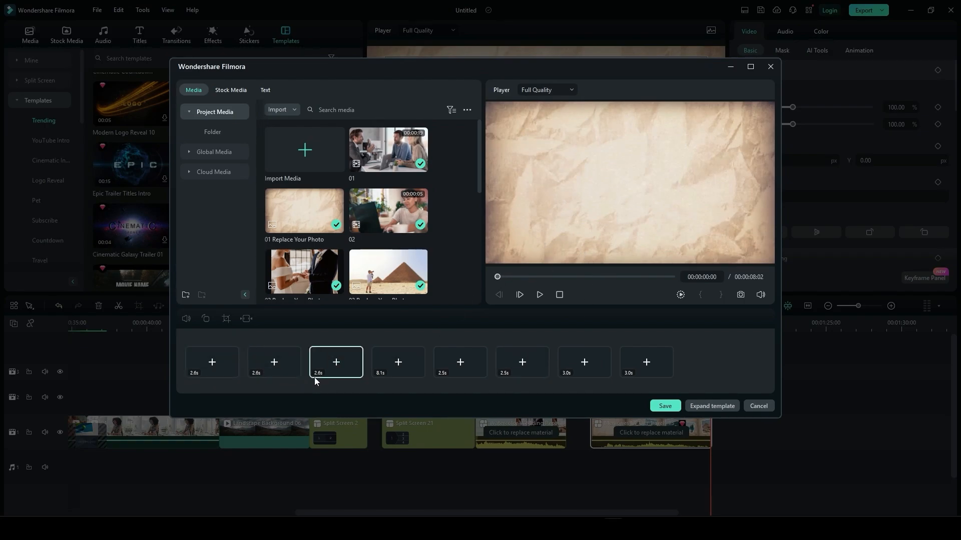
left_click_drag(497, 277, 524, 278)
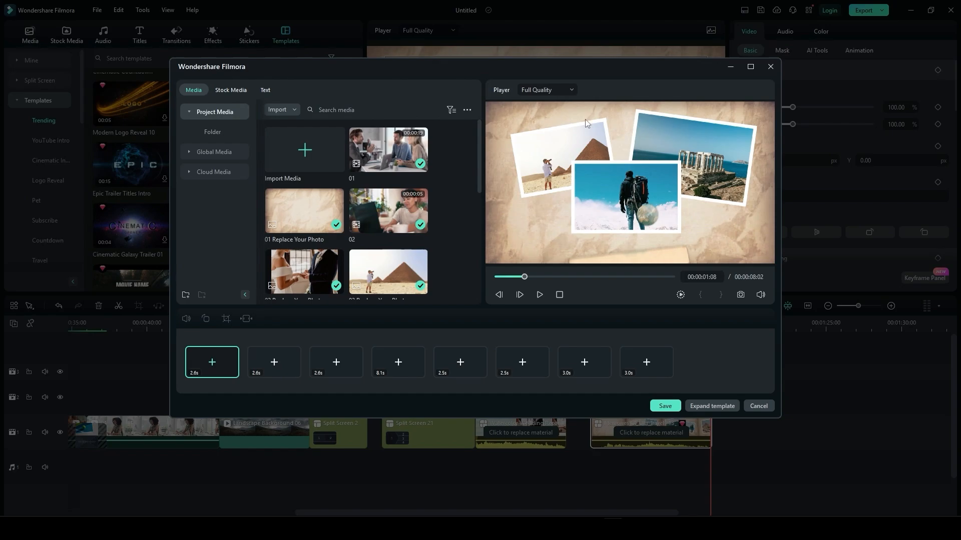
mouse_move(395, 161)
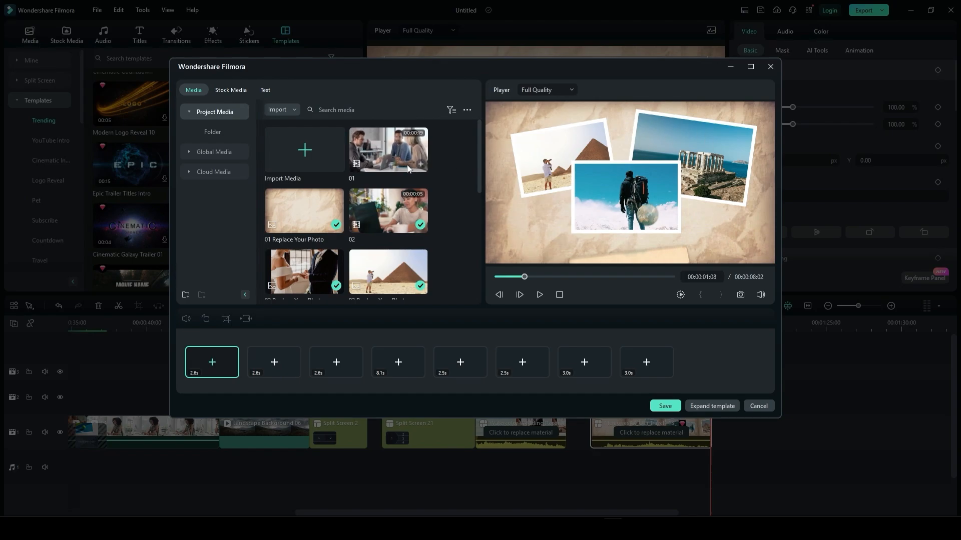
left_click_drag(384, 155, 212, 362)
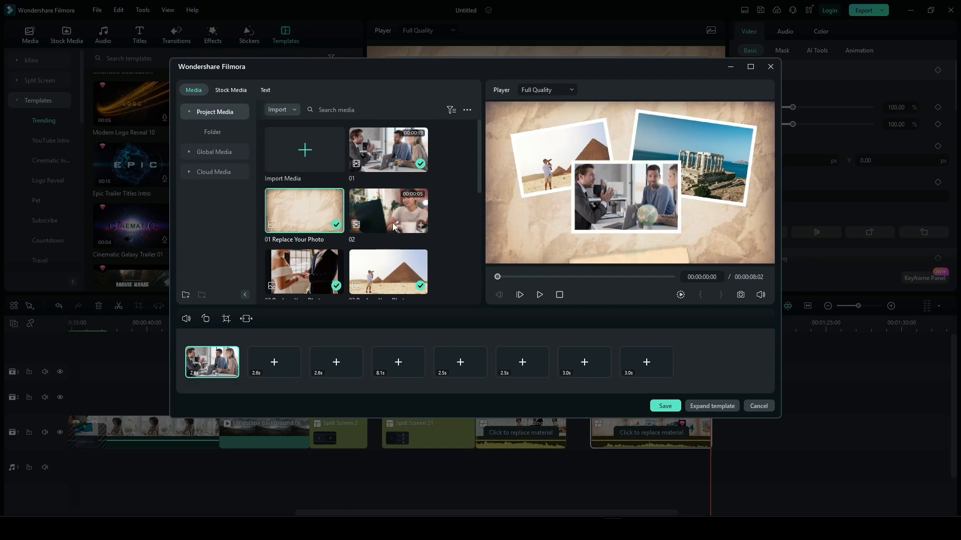
left_click_drag(387, 210, 264, 361)
mouse_move(401, 273)
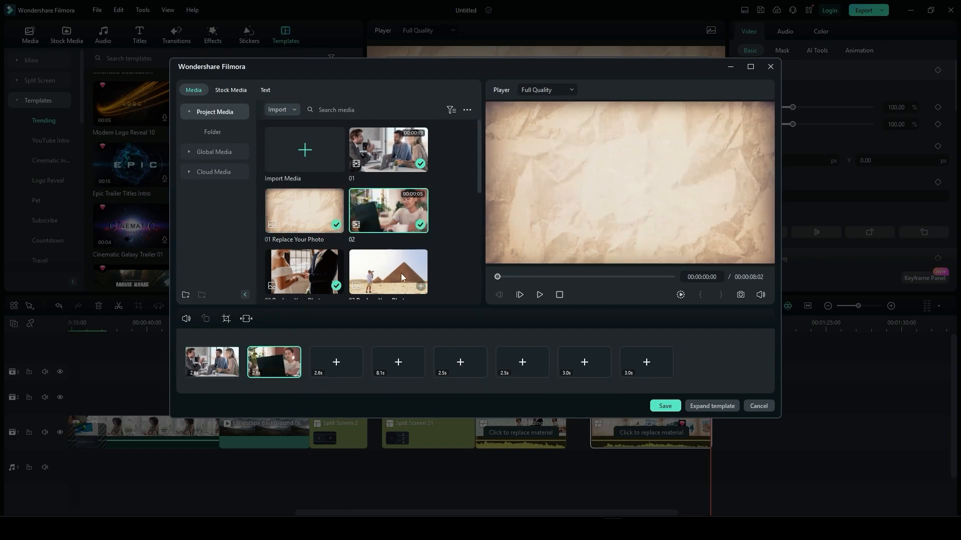
scroll(398, 261, "down", 3)
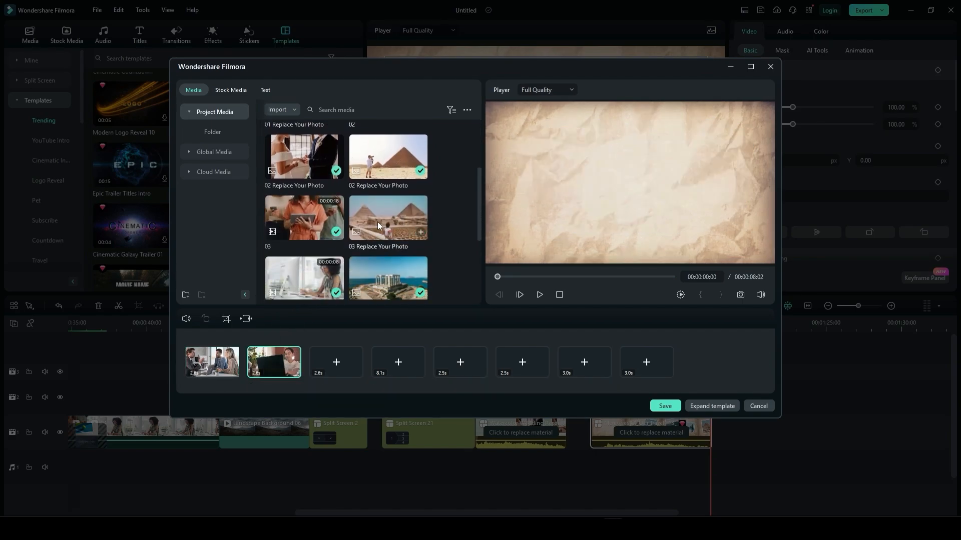
mouse_move(295, 227)
left_click_drag(295, 227, 320, 362)
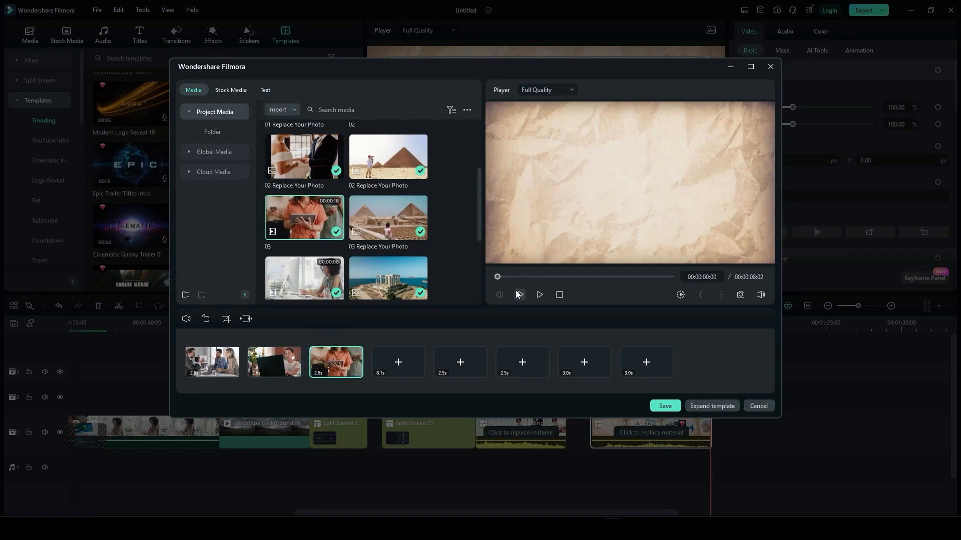
Find the travel template's opening captions in the preview and replace the "Time Record" text with "Video 01"
left_click_drag(499, 278, 541, 279)
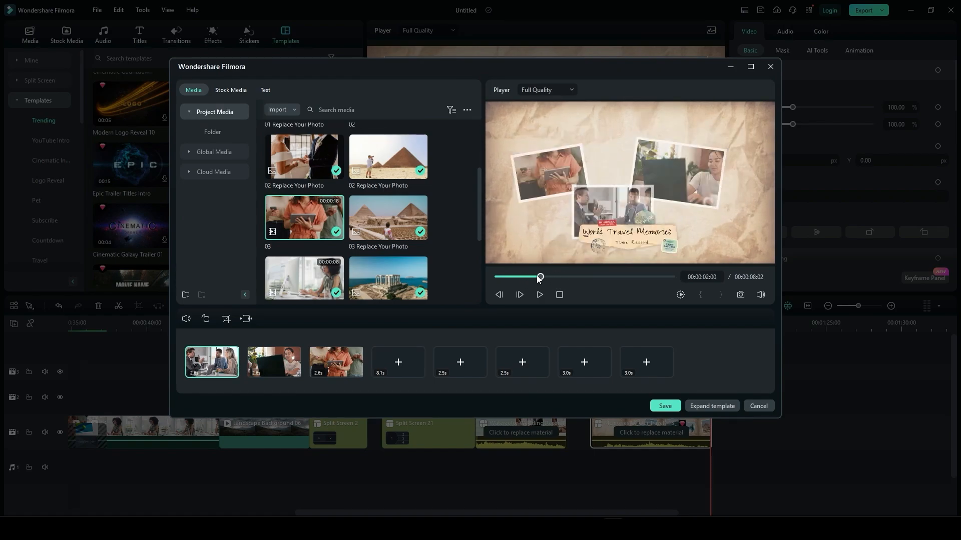
left_click(631, 233)
left_click(249, 126)
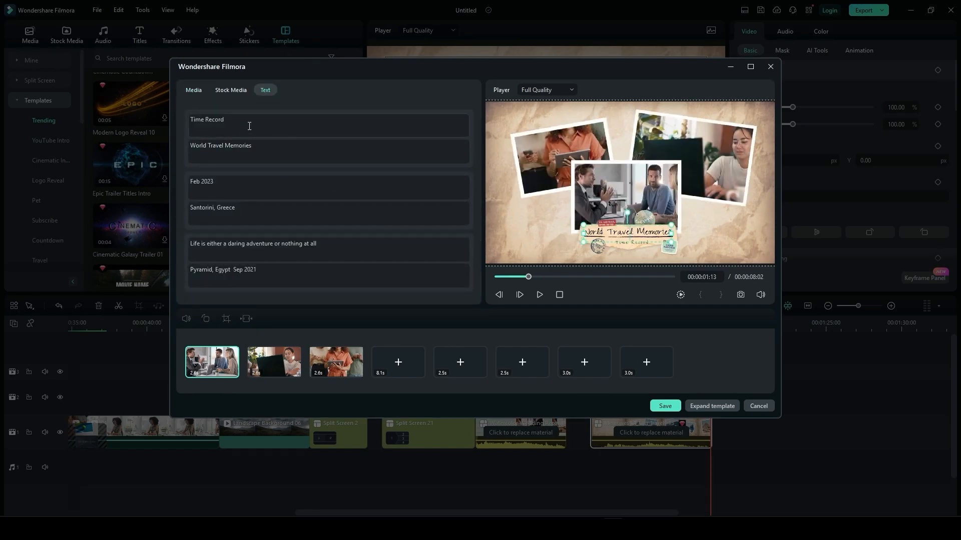
left_click(259, 147)
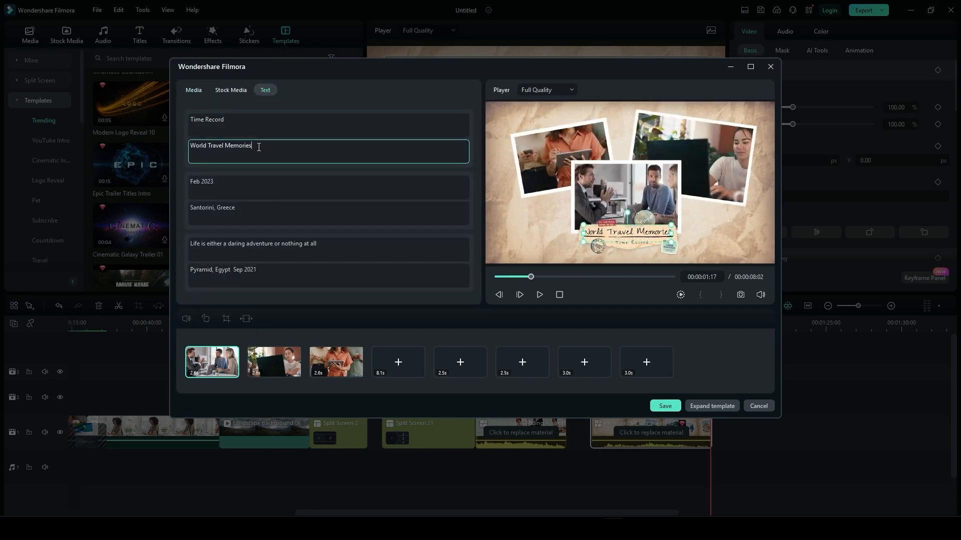
left_click(242, 191)
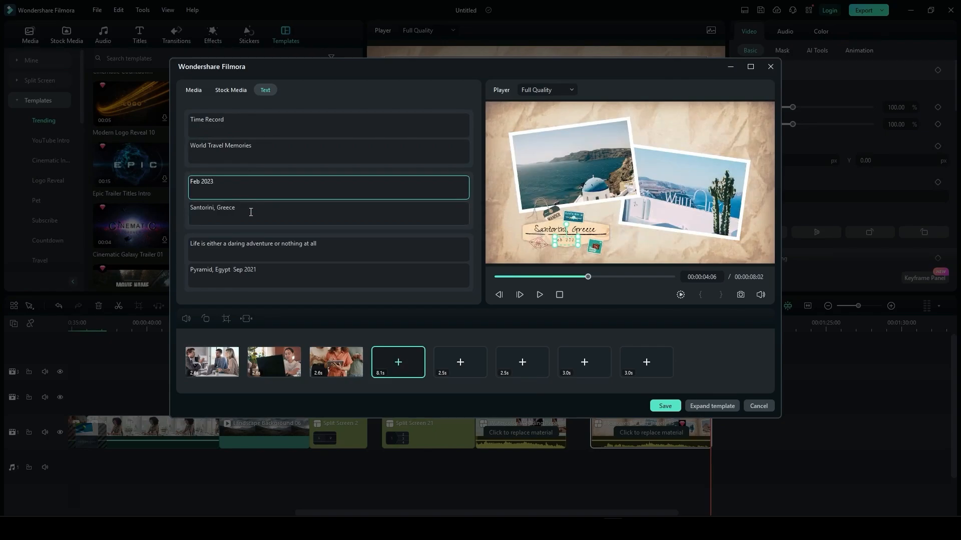
left_click(250, 215)
left_click(253, 127)
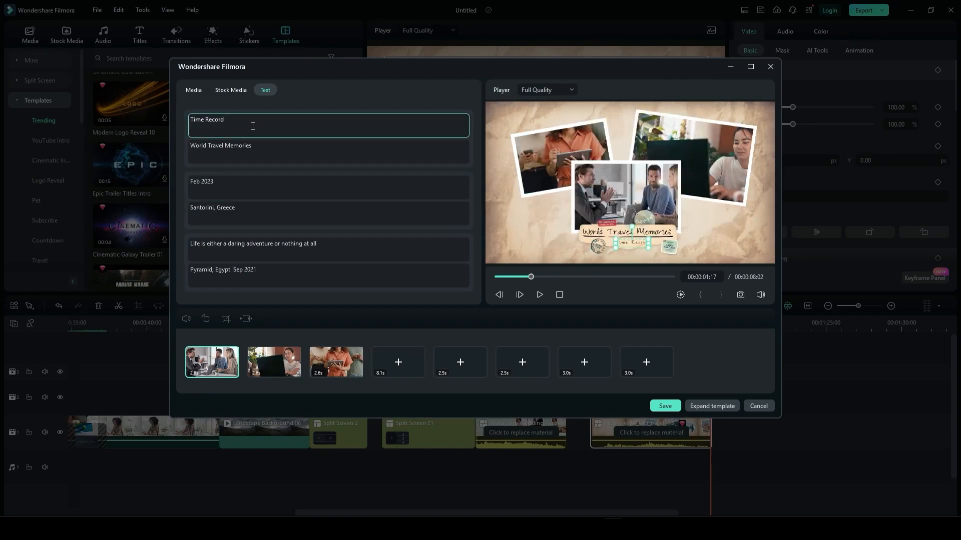
left_click_drag(239, 126, 188, 121)
type("Video 01")
Replace the template's "World Travel Memories" title with "Filmora Editing"
left_click(241, 153)
key("ctrl+a")
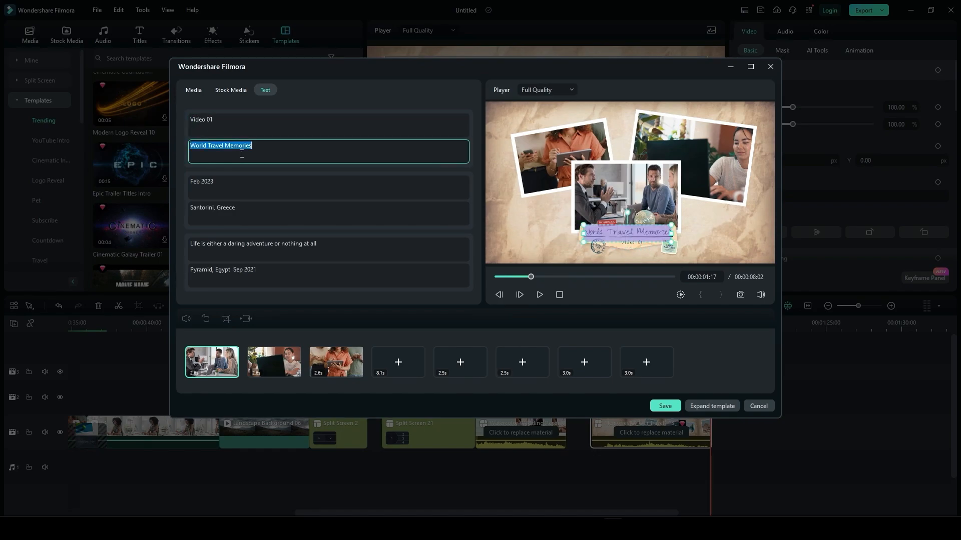
key("BackSpace")
type("Filmora")
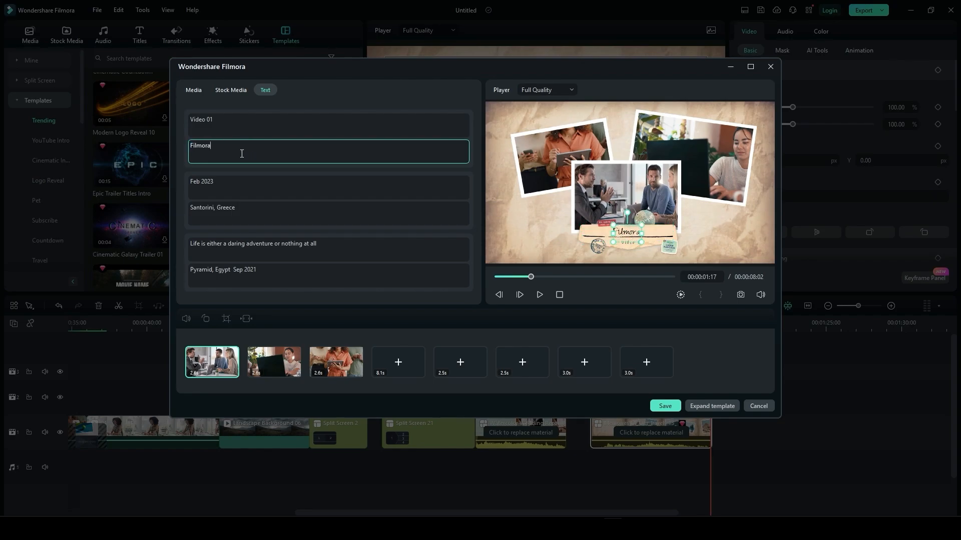
type(" Editing")
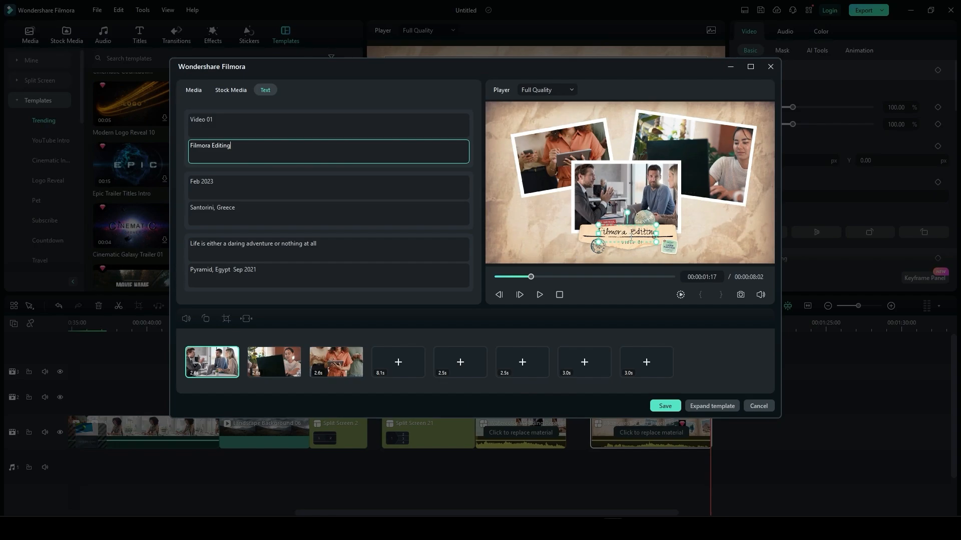
left_click(659, 237)
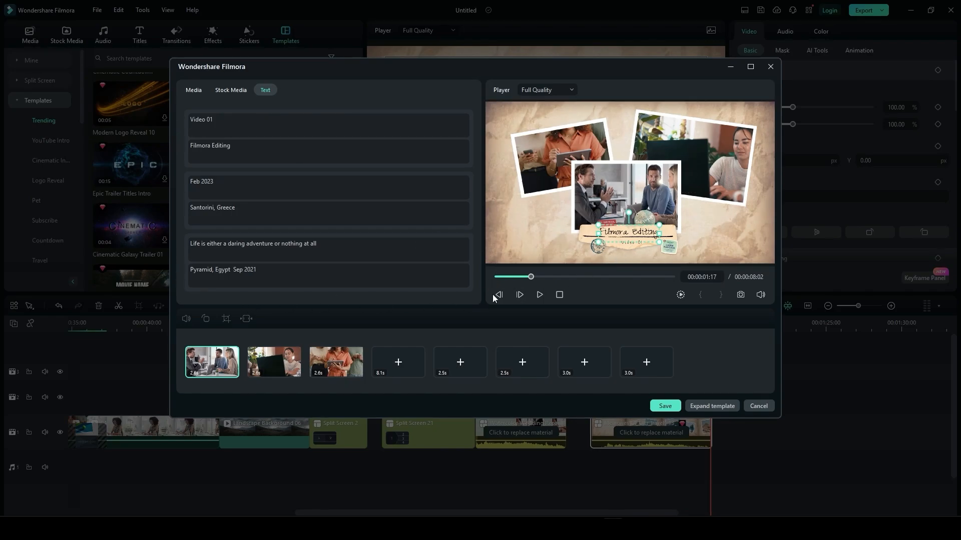
Preview the customized travel template through its Greece and Egypt scenes, and save the template changes
left_click(519, 277)
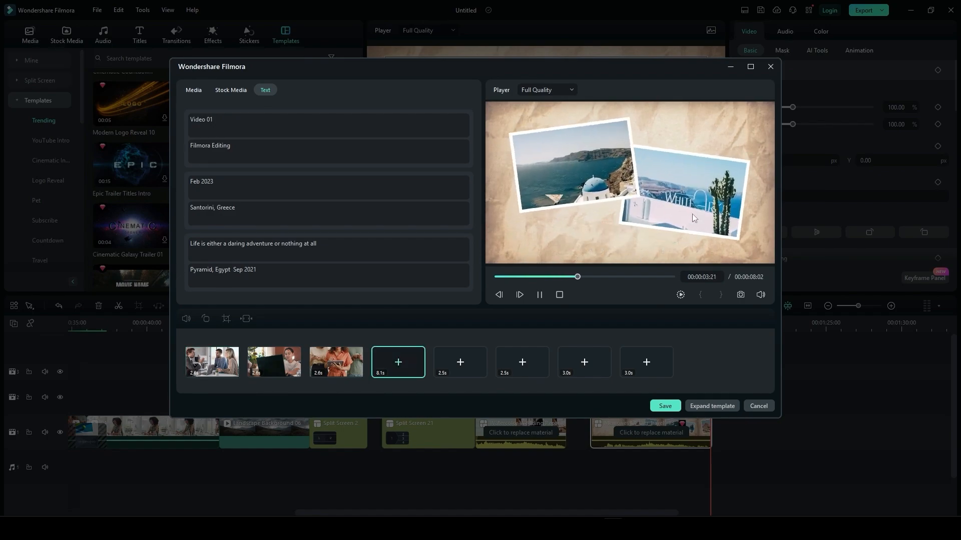
key("space")
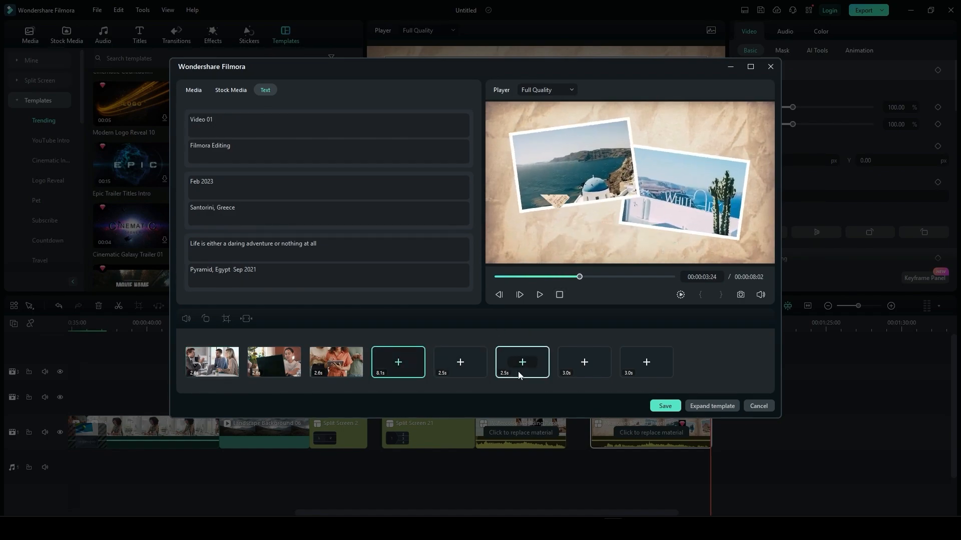
left_click(614, 278)
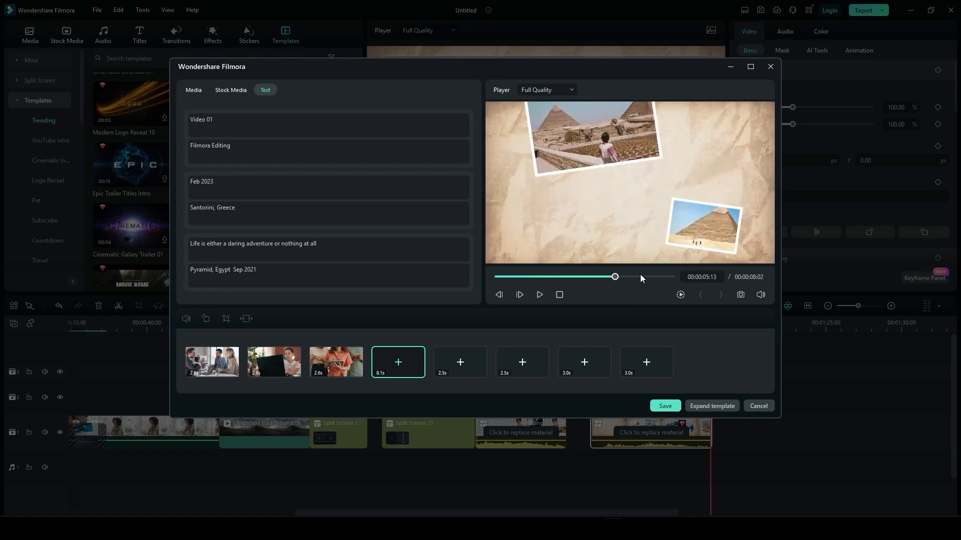
left_click_drag(618, 278, 635, 278)
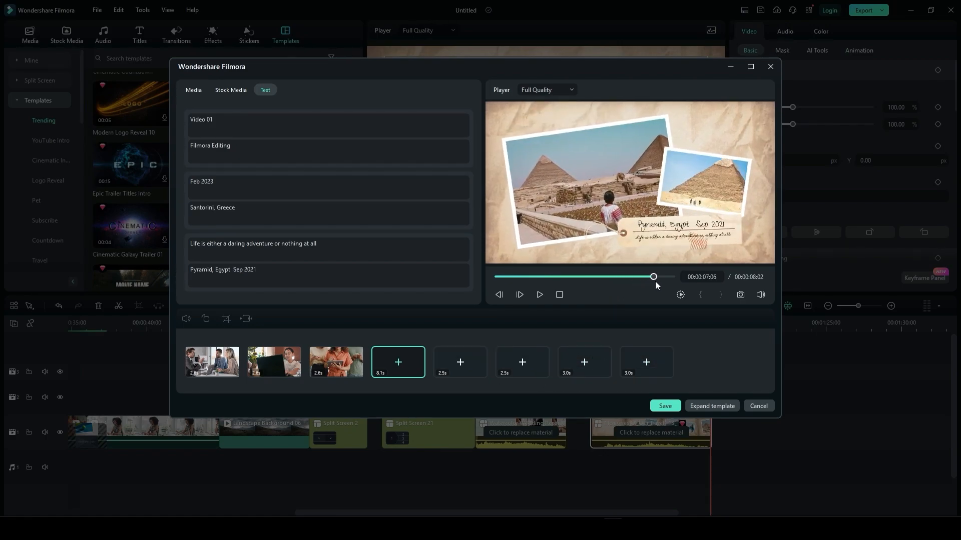
left_click(668, 406)
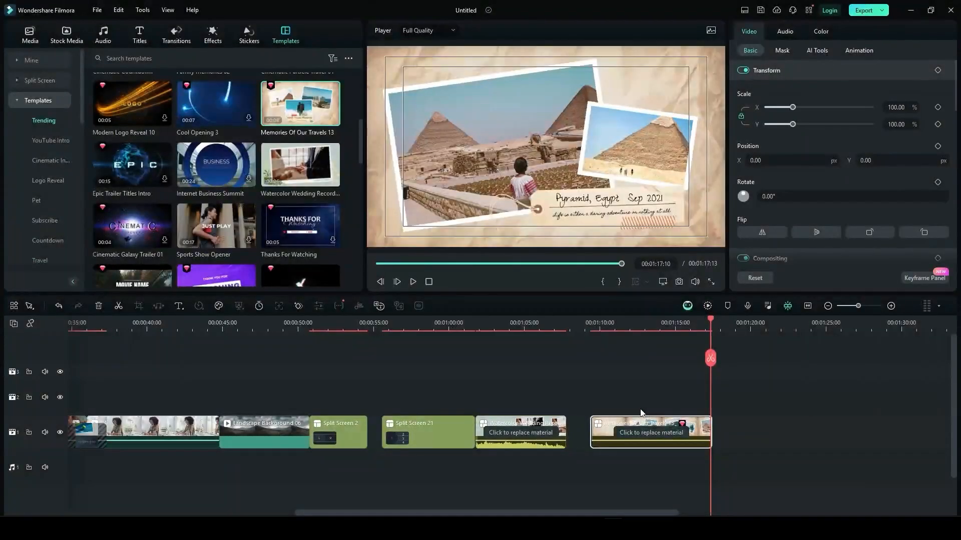
Set the playhead to 00:01:18:00, just after the travel template, and show the Logo Reveal template category
left_click(720, 319)
scroll(55, 166, "down", 4)
left_click(58, 115)
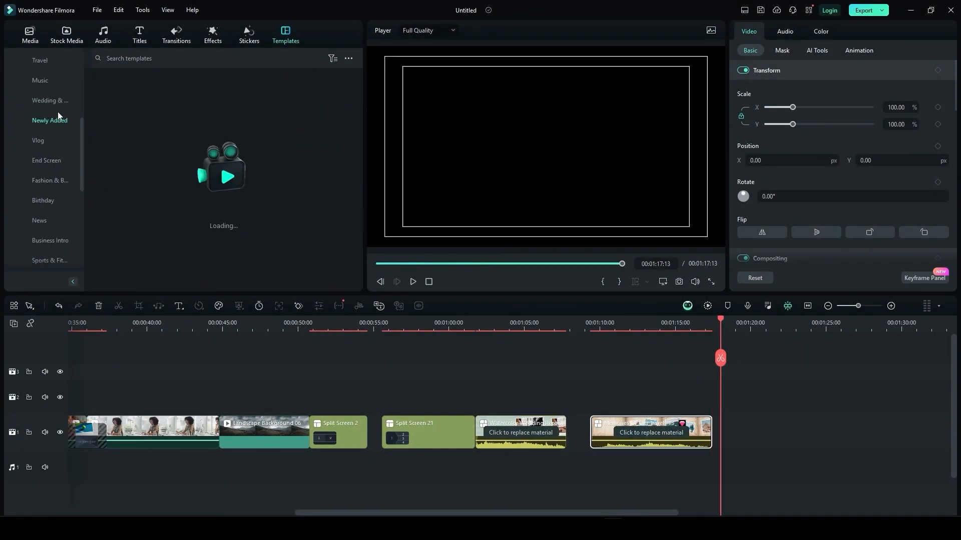
scroll(46, 124, "up", 5)
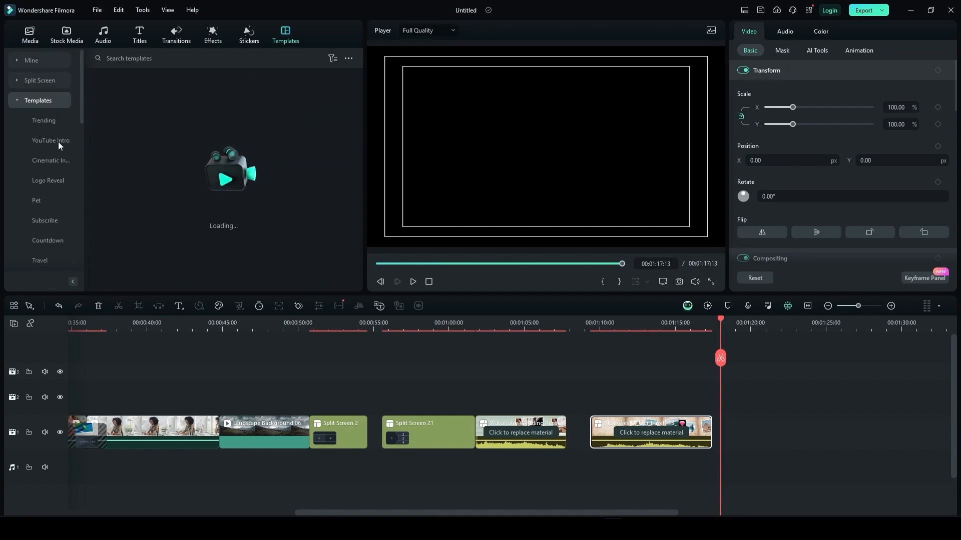
left_click(53, 160)
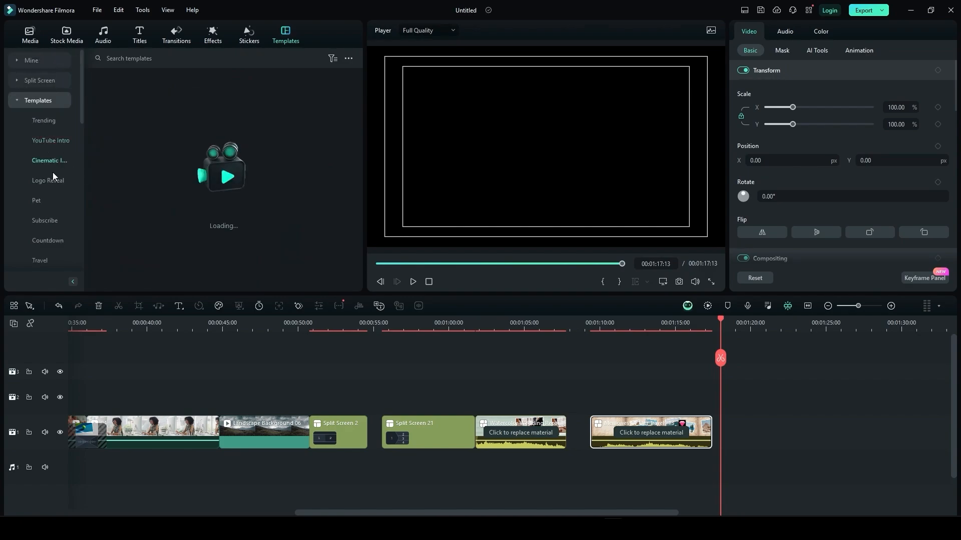
left_click(55, 184)
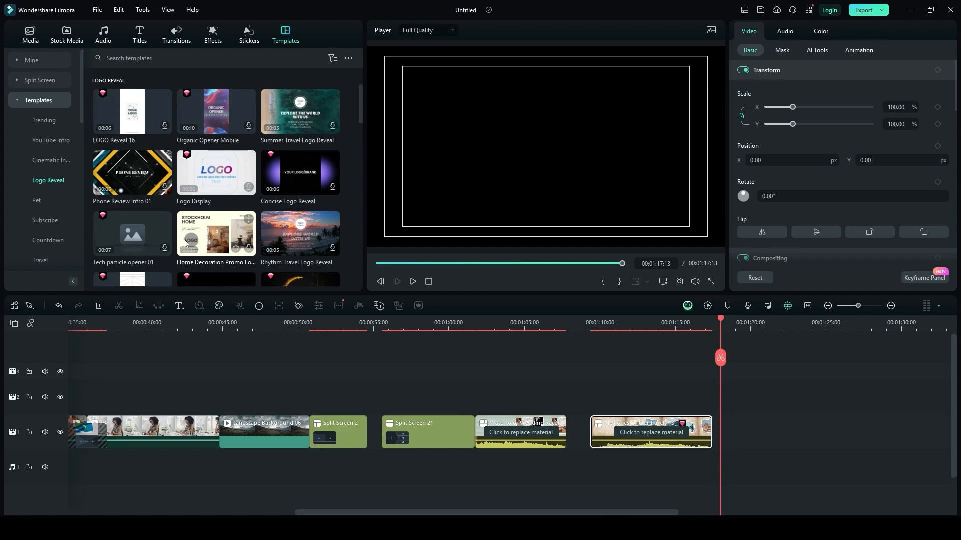
Place the Liquid Splash Logo 01 template on the main video track at 00:01:18:00 and preview it through to its end
scroll(184, 244, "down", 2)
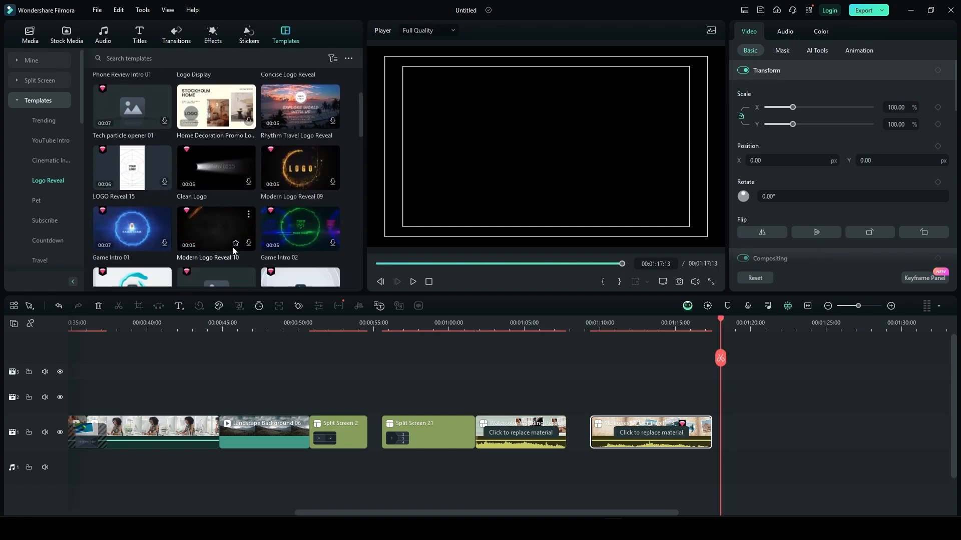
scroll(220, 243, "down", 2)
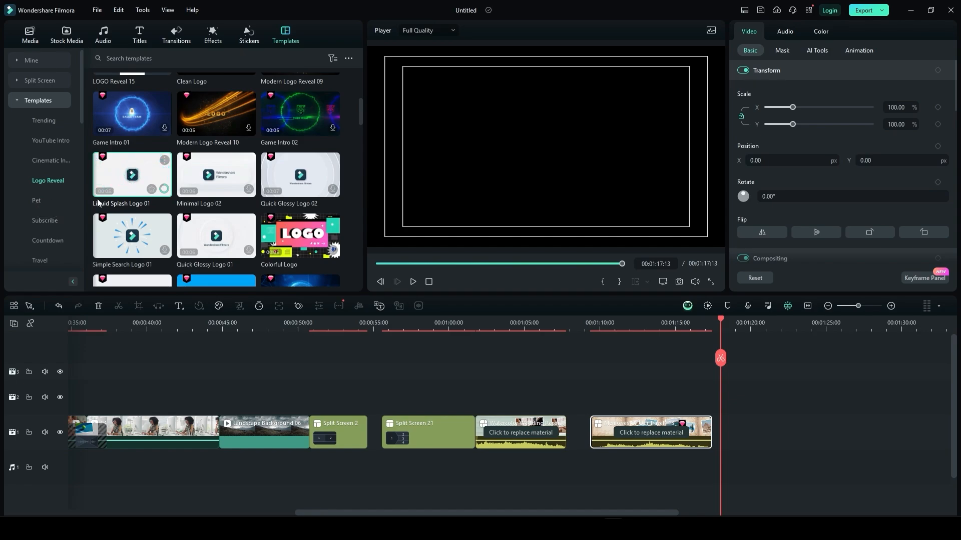
left_click(133, 180)
left_click_drag(272, 226, 732, 435)
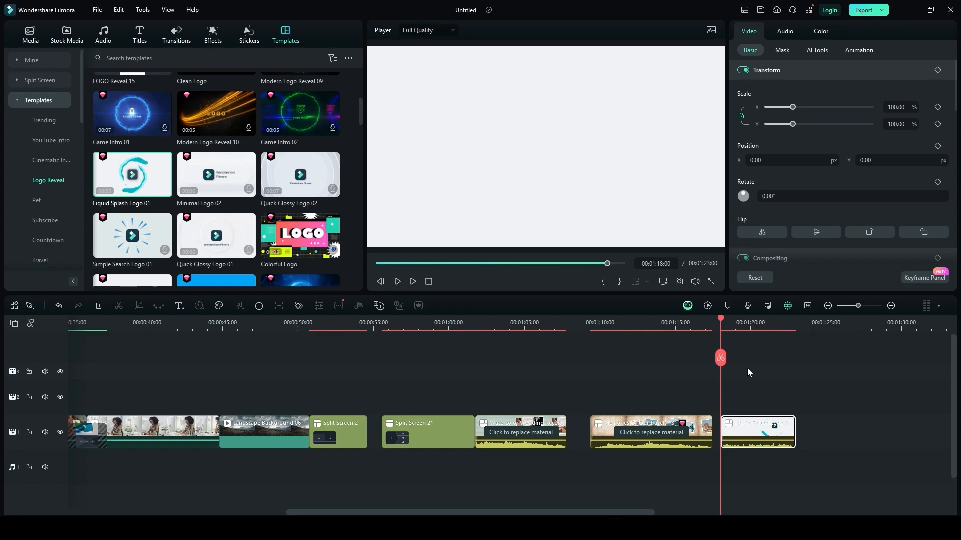
key("space")
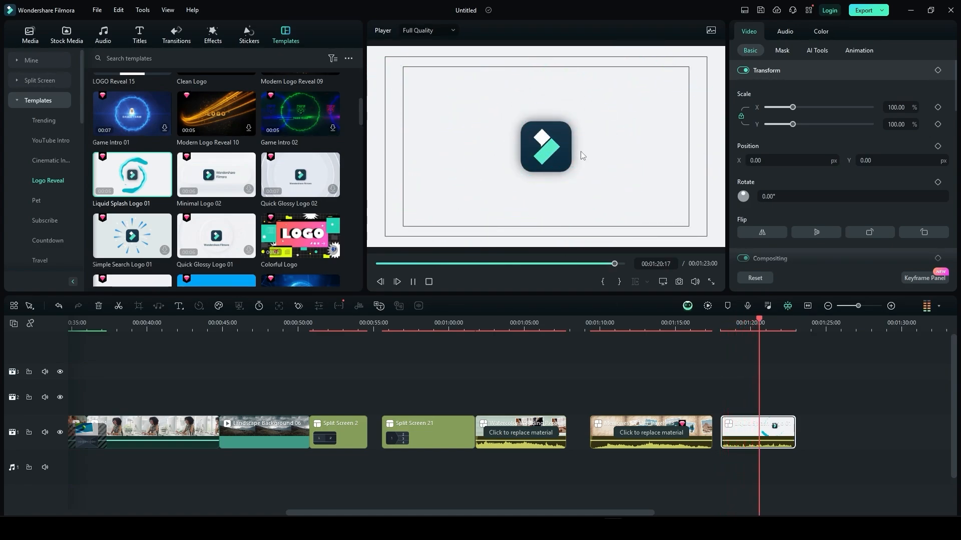
key("space")
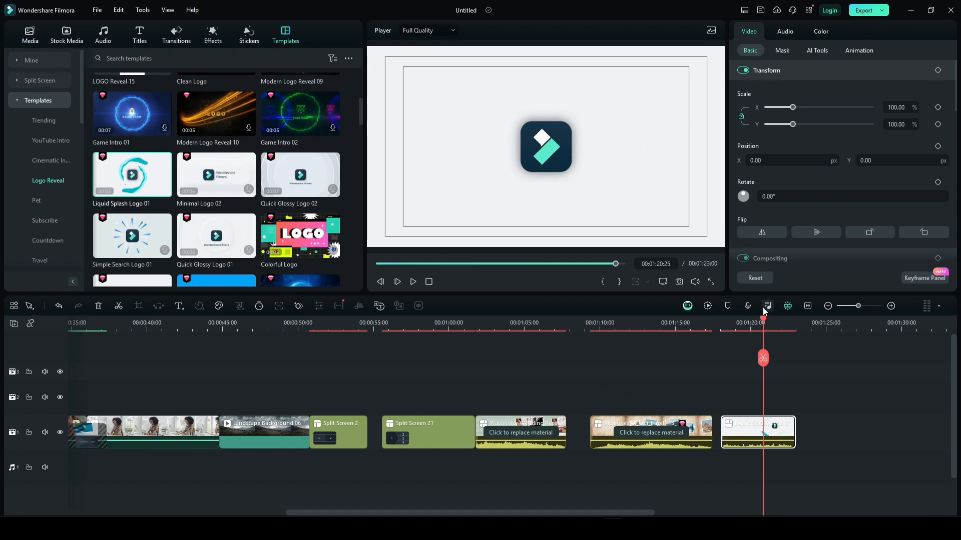
left_click(769, 326)
left_click_drag(775, 328, 810, 341)
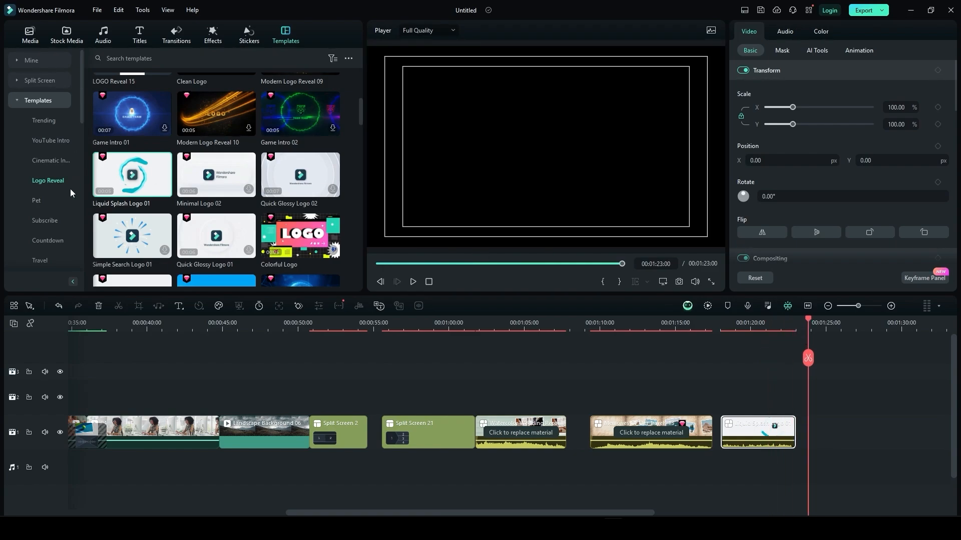
Browse further template categories, including Pet, Subscribe, Vlog, End Screen and Birthday
left_click(37, 200)
left_click(41, 221)
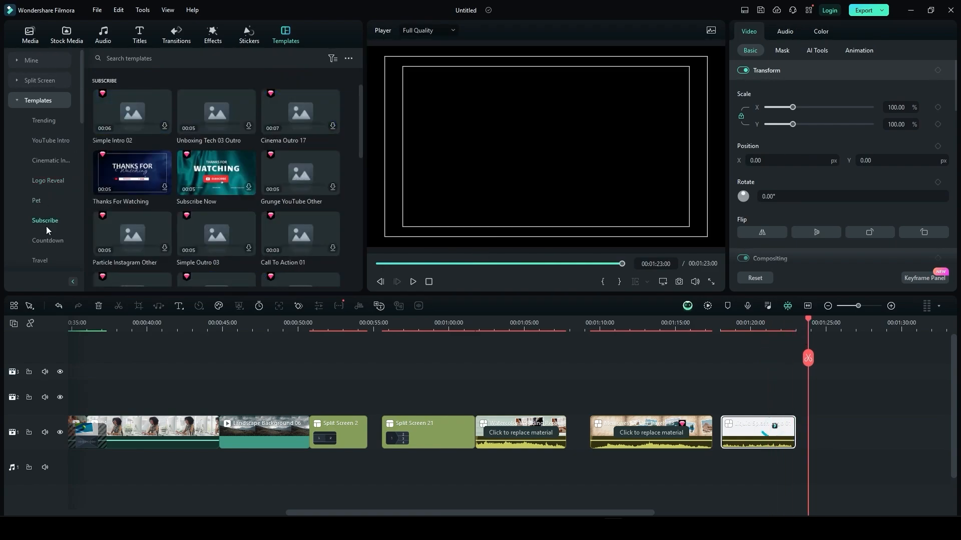
scroll(67, 227, "down", 5)
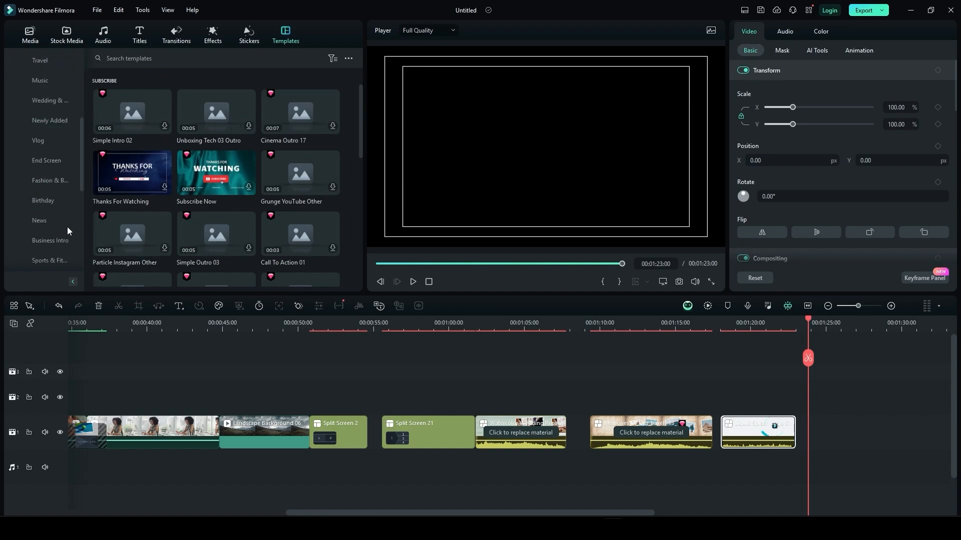
left_click(46, 142)
left_click(44, 159)
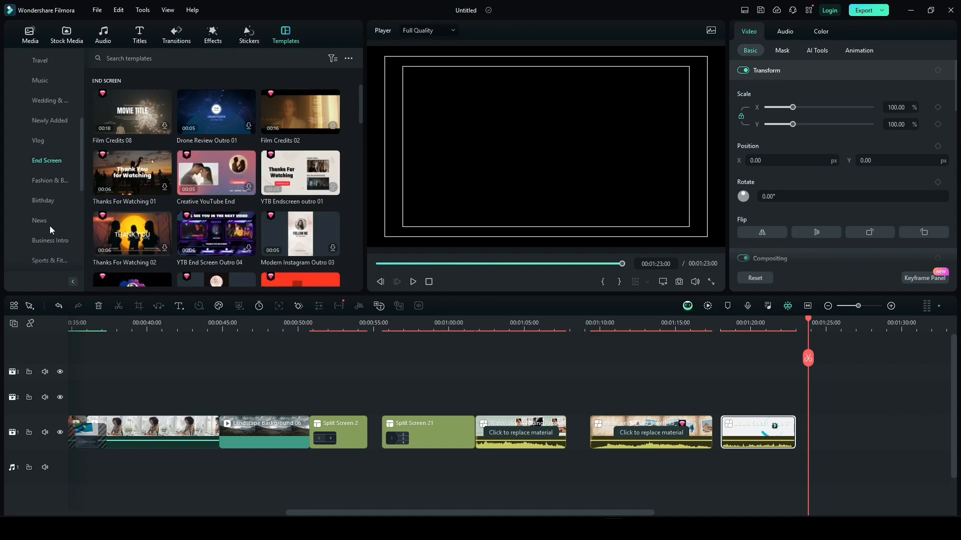
left_click(50, 201)
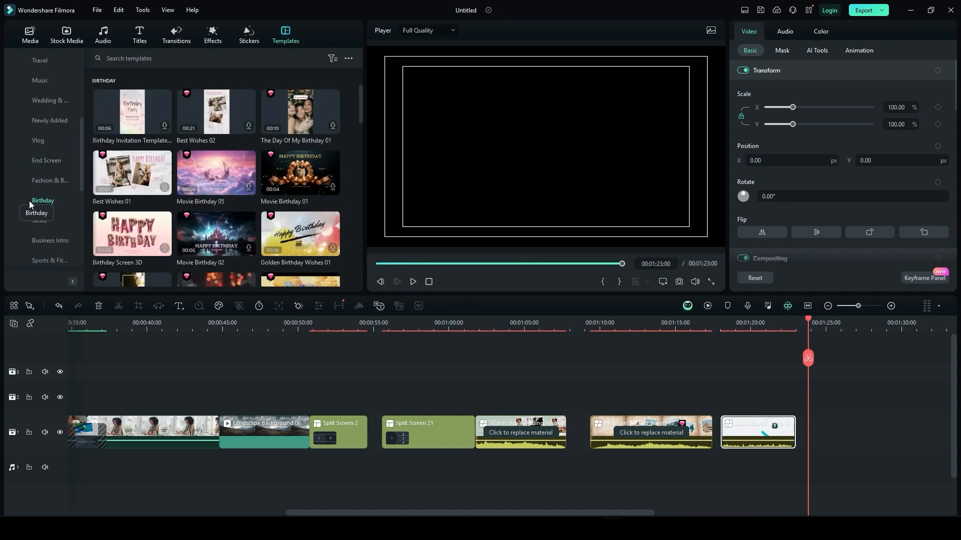
Browse the News, Business Intro, Sports & Fitness, Slideshow and Real Estate template categories
left_click(31, 220)
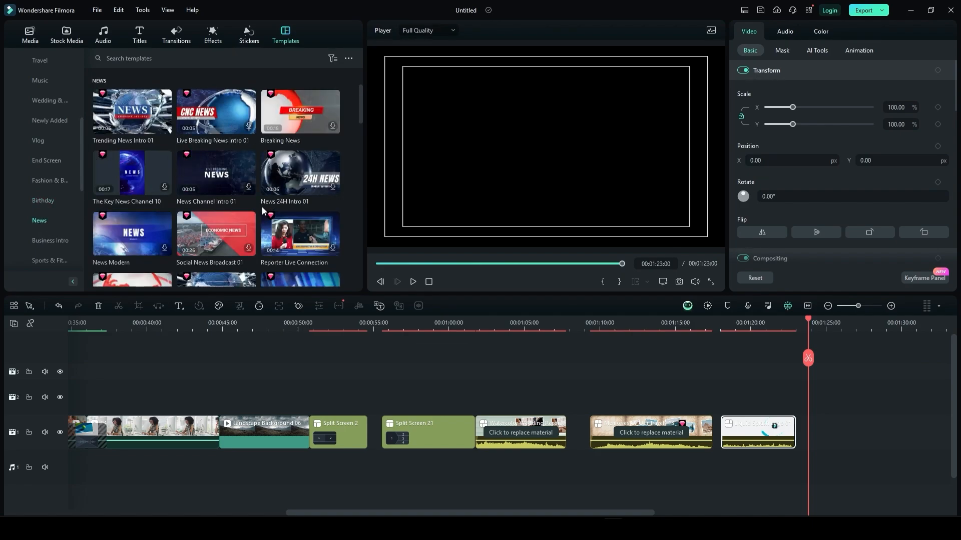
scroll(263, 211, "down", 3)
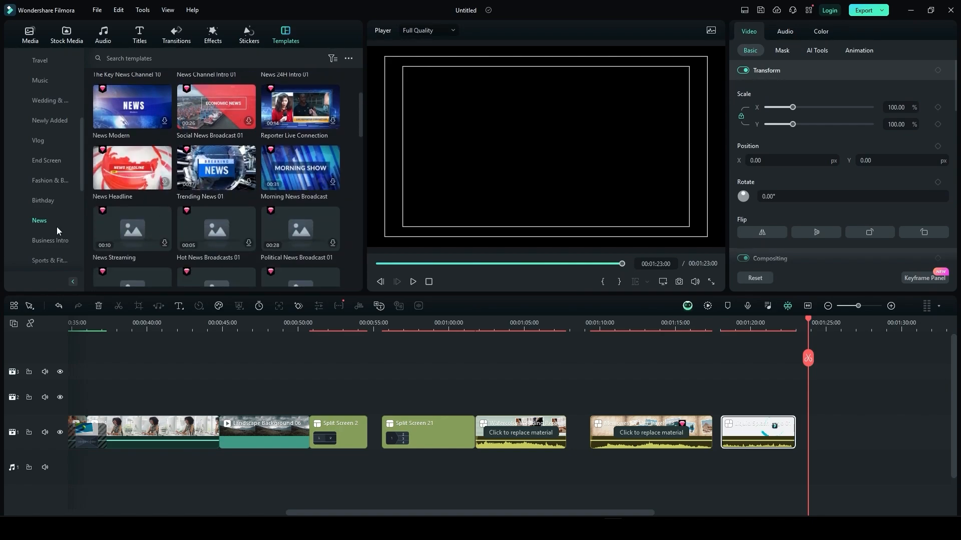
left_click(54, 239)
scroll(55, 220, "down", 2)
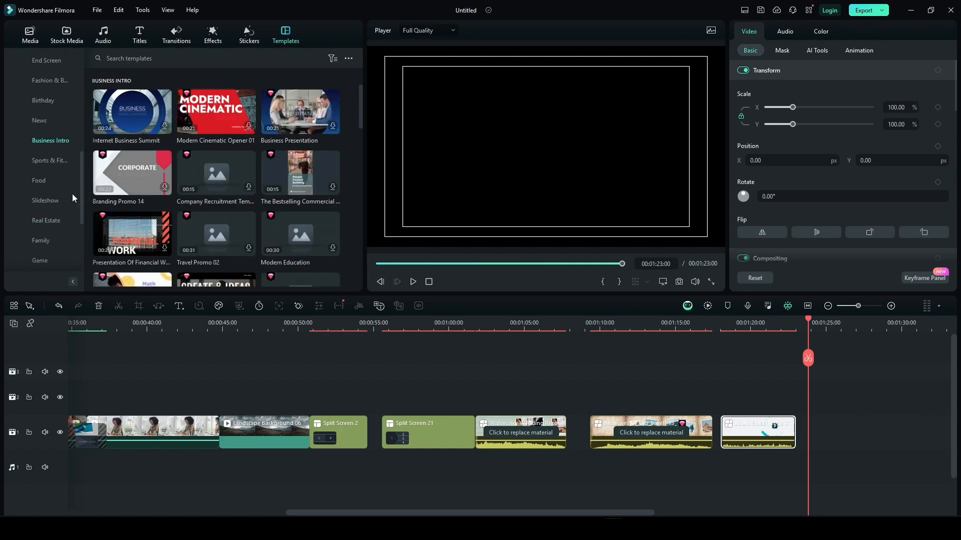
left_click(50, 160)
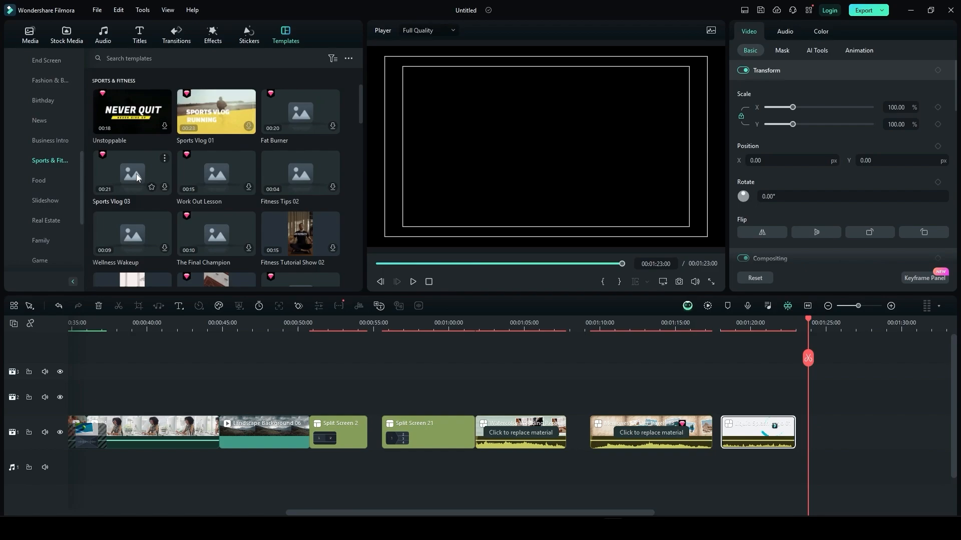
left_click(48, 199)
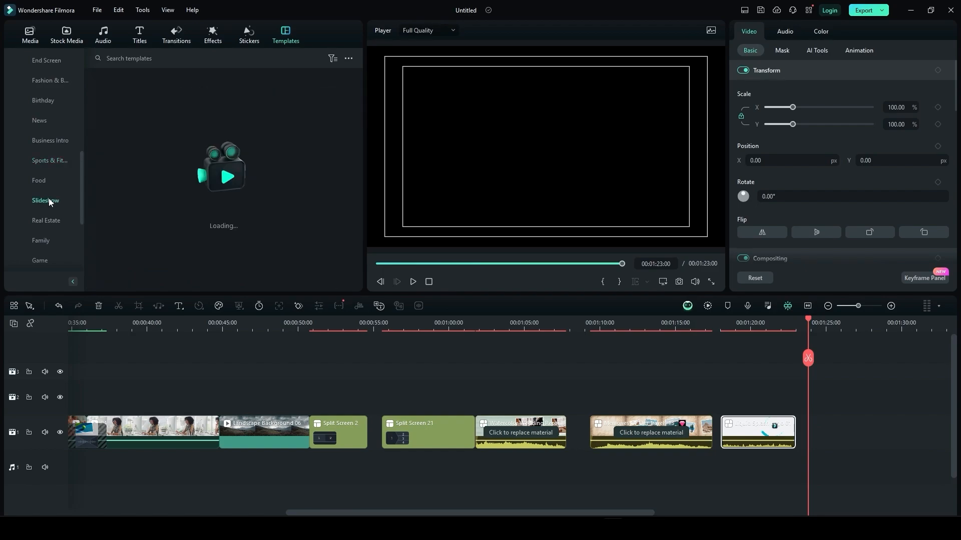
left_click(47, 224)
scroll(45, 245, "down", 3)
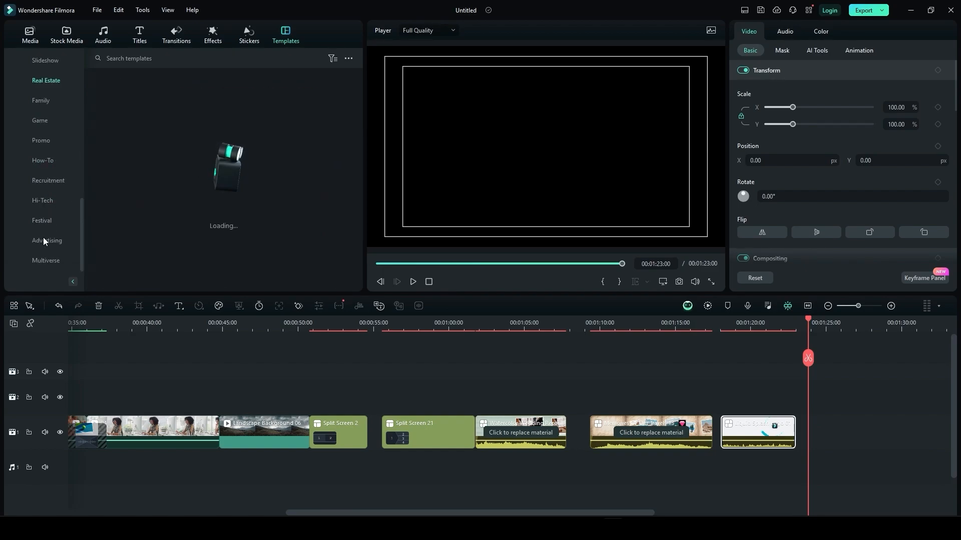
Look through the How-To, Recruitment, Festival and Multiverse template categories
left_click(46, 166)
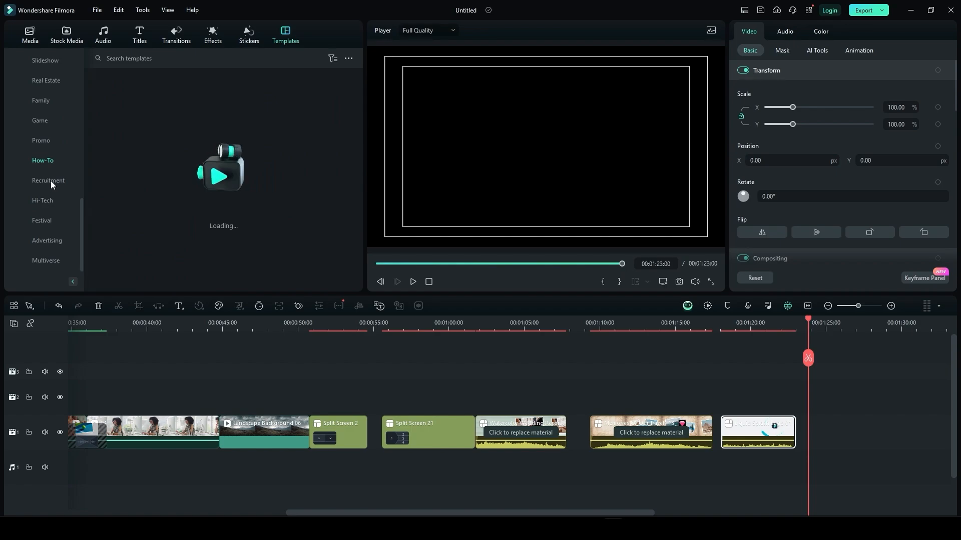
left_click(59, 180)
left_click(47, 224)
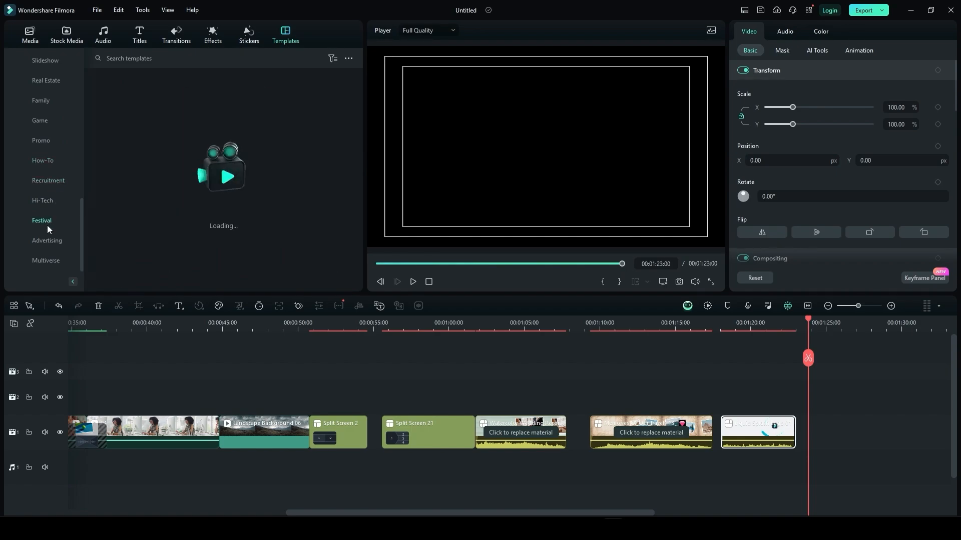
left_click(46, 256)
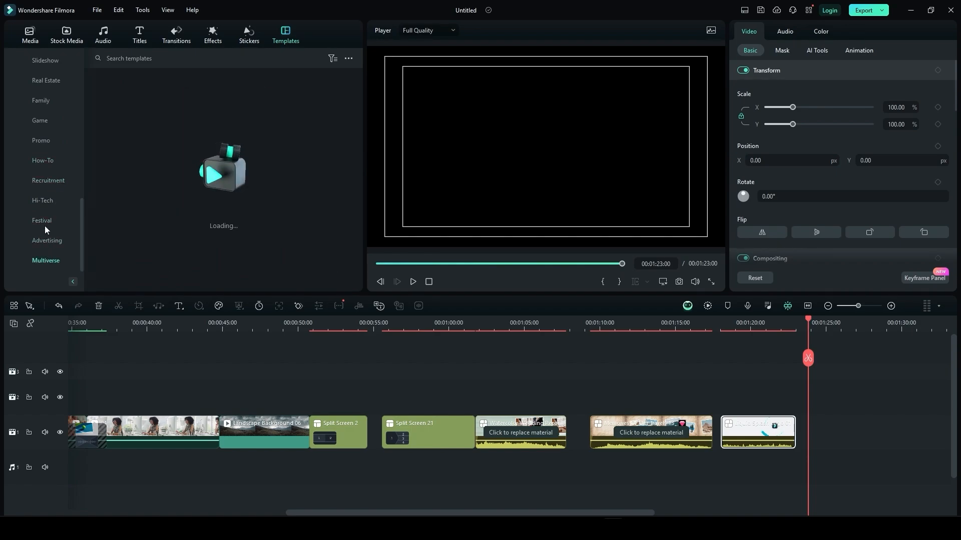
scroll(44, 169, "up", 10)
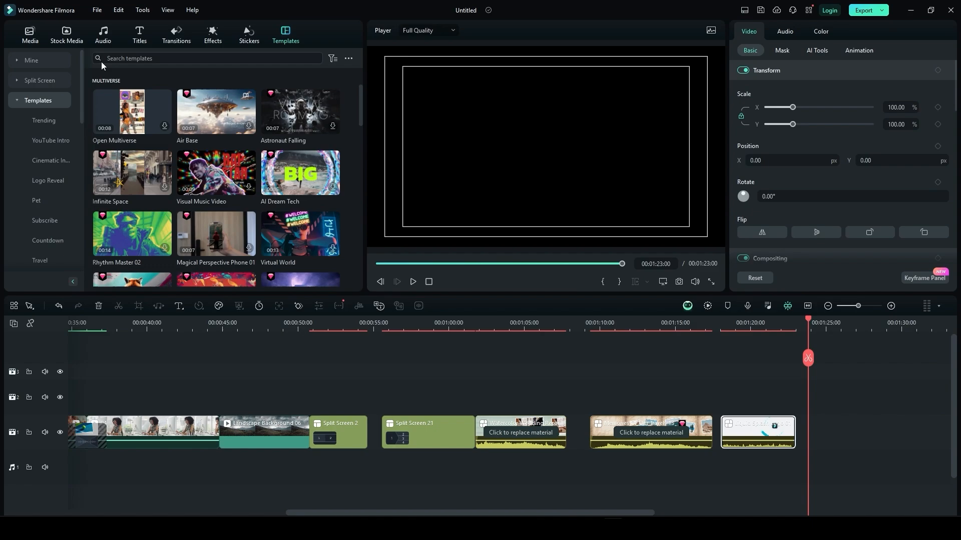
Return to the project media, deselect the logo template clip and show the whole project on the timeline
left_click(31, 43)
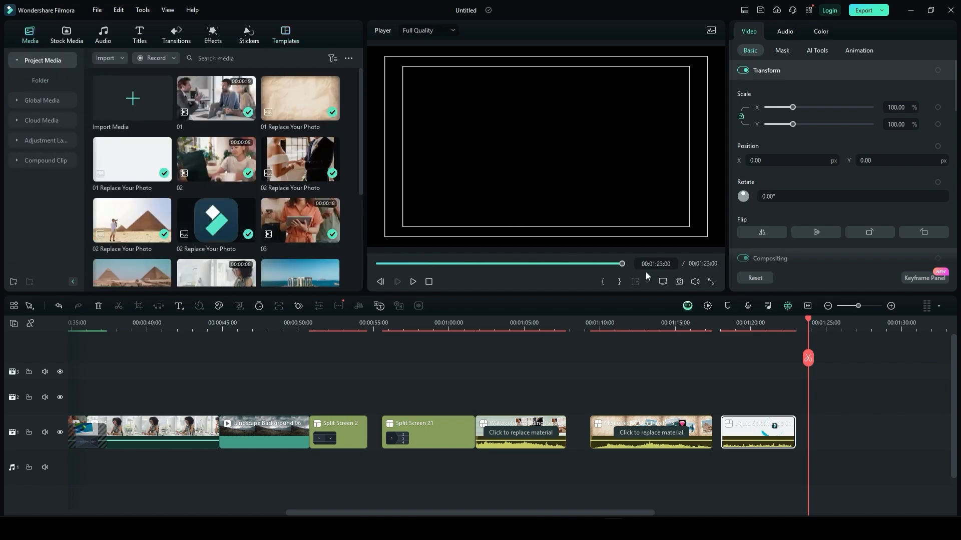
left_click(824, 342)
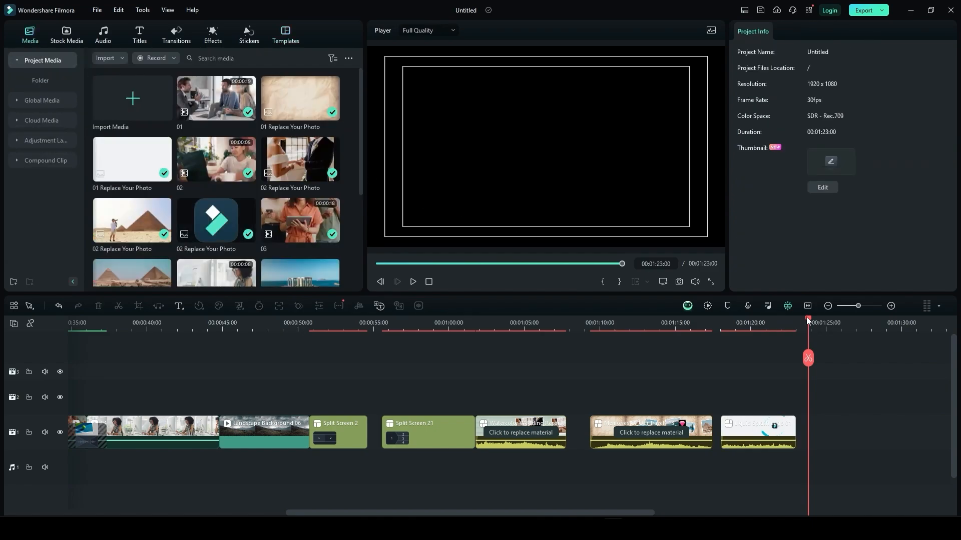
left_click_drag(807, 320, 803, 323)
scroll(537, 327, "down", 4)
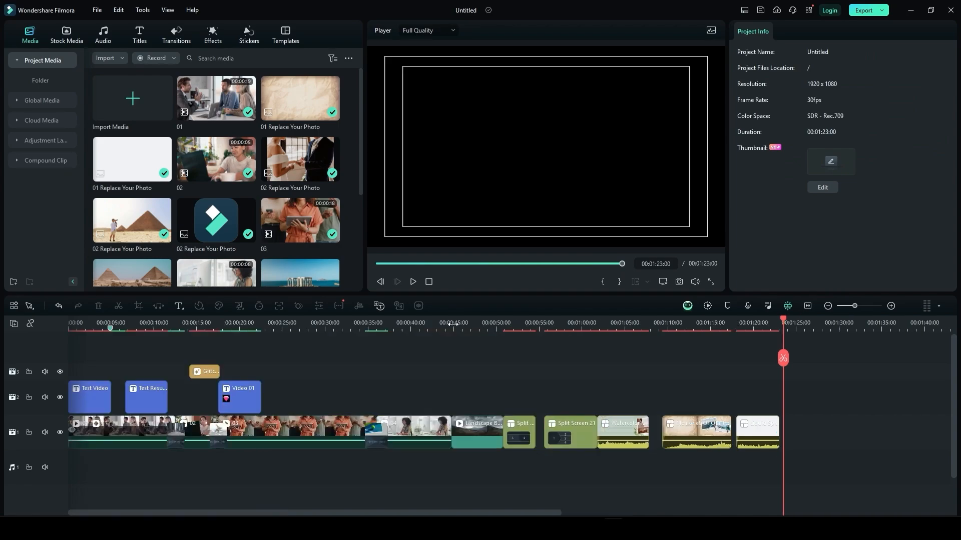
Examine the new project formats and other file commands, and review the aspect ratio options in the project settings
left_click(96, 11)
mouse_move(105, 30)
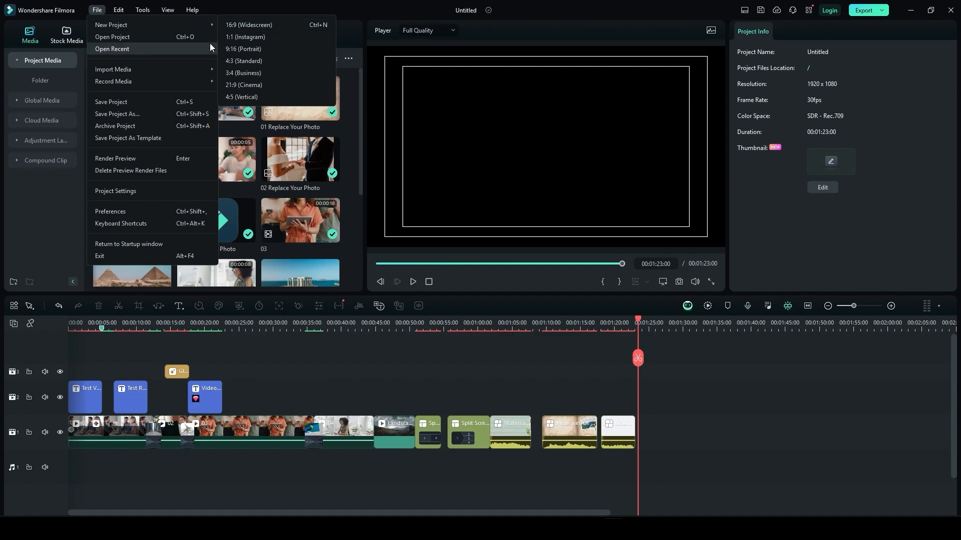
mouse_move(203, 47)
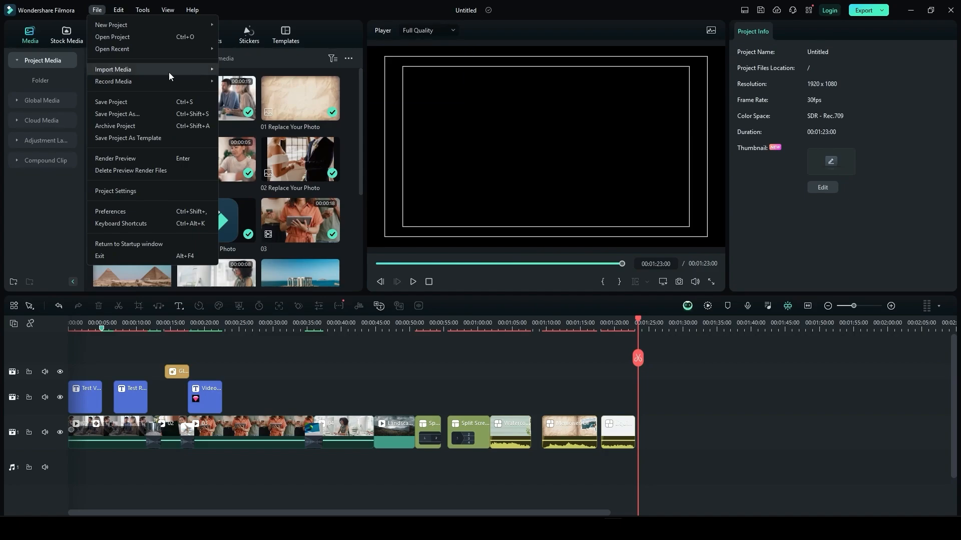
mouse_move(170, 72)
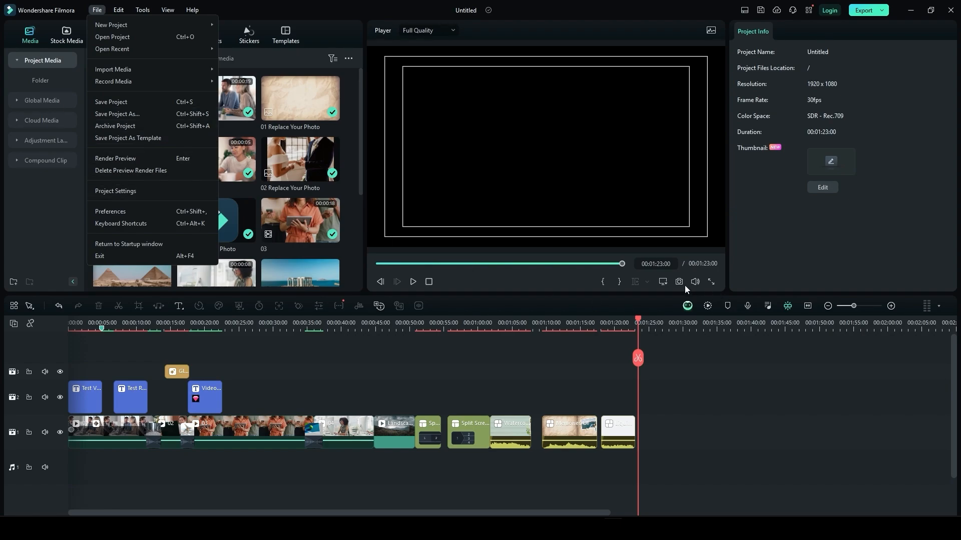
left_click(133, 192)
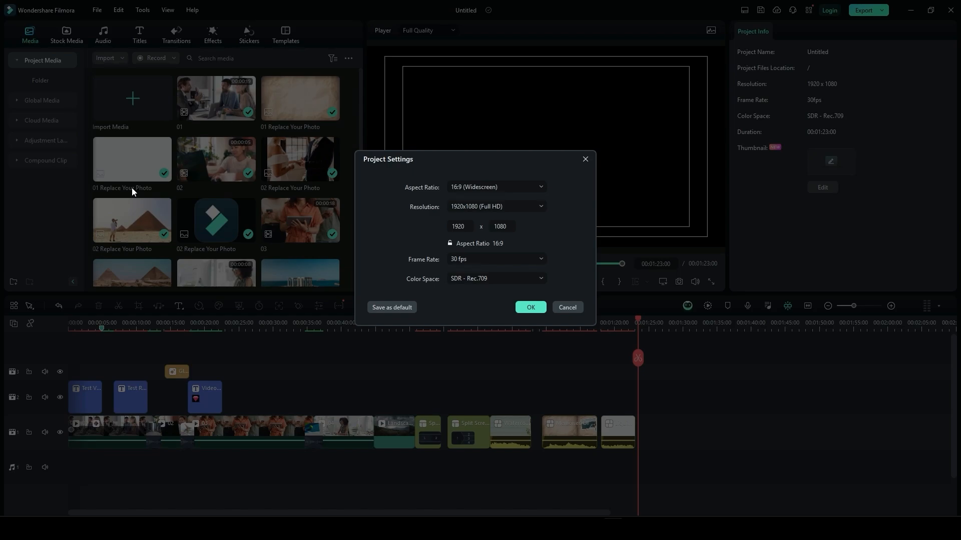
left_click(484, 188)
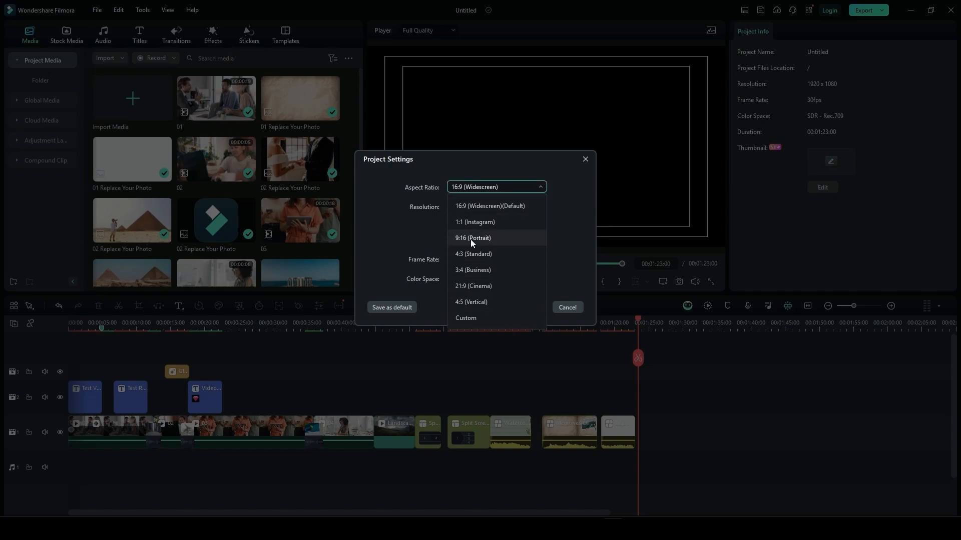
left_click(551, 235)
Review the resolution and frame rate options, and accept the project settings with 1920x1080 (Full HD) and 30 fps
left_click(491, 207)
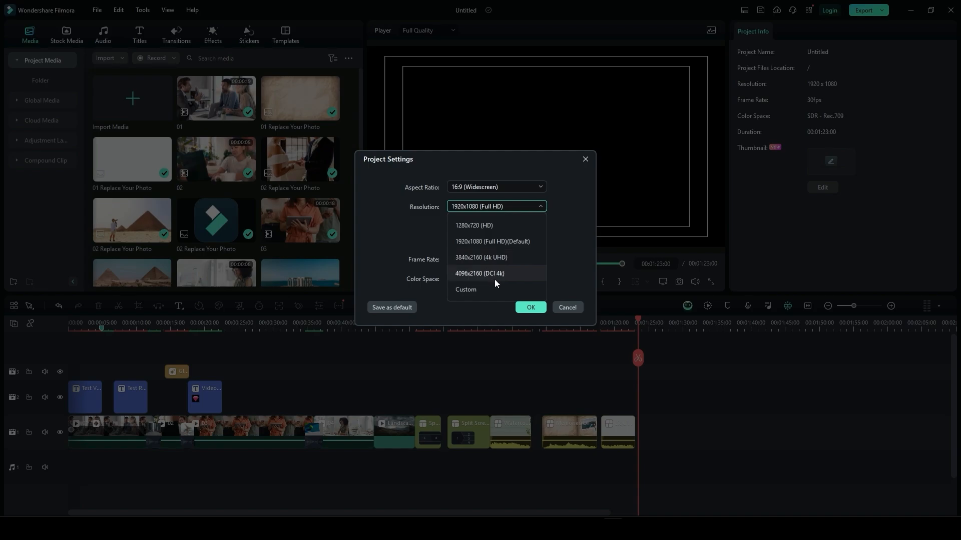
left_click(561, 259)
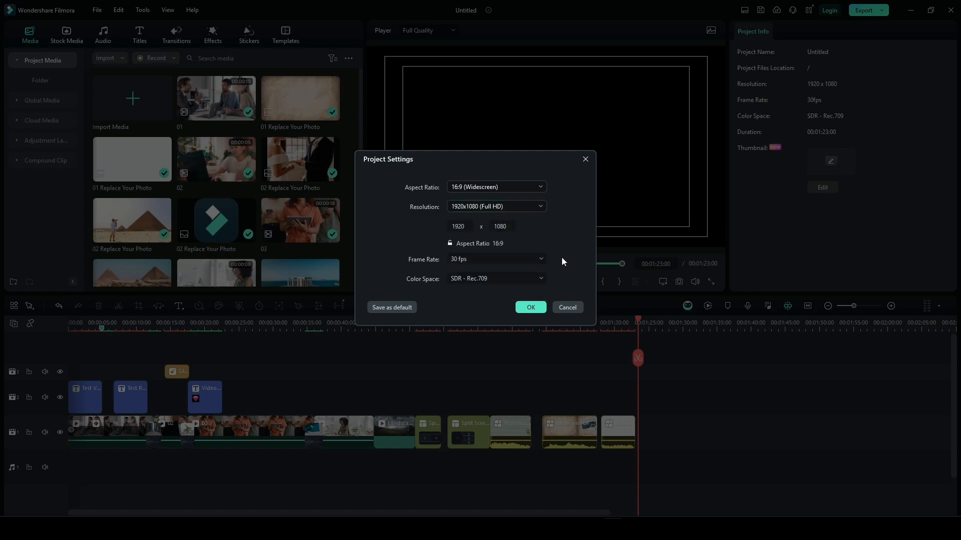
left_click(456, 226)
left_click(464, 259)
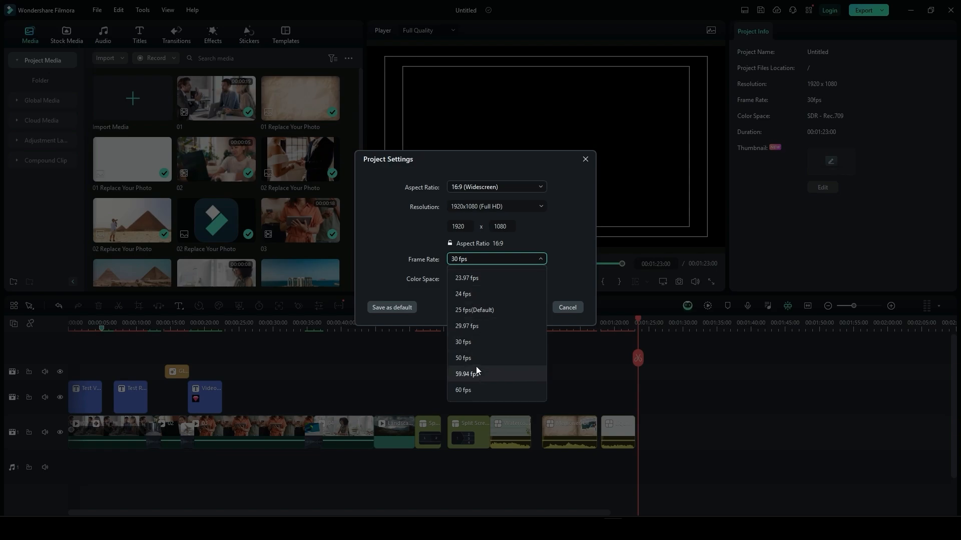
left_click(521, 257)
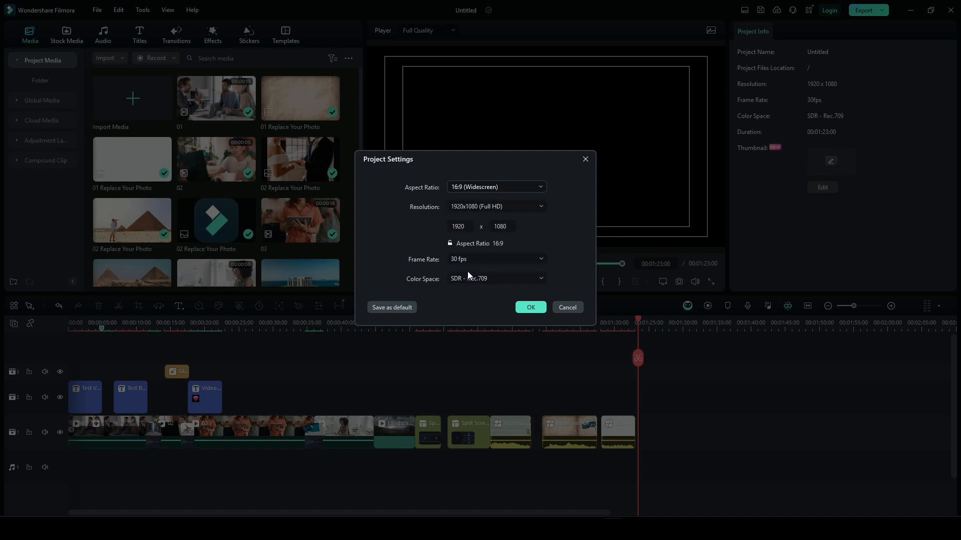
left_click(530, 307)
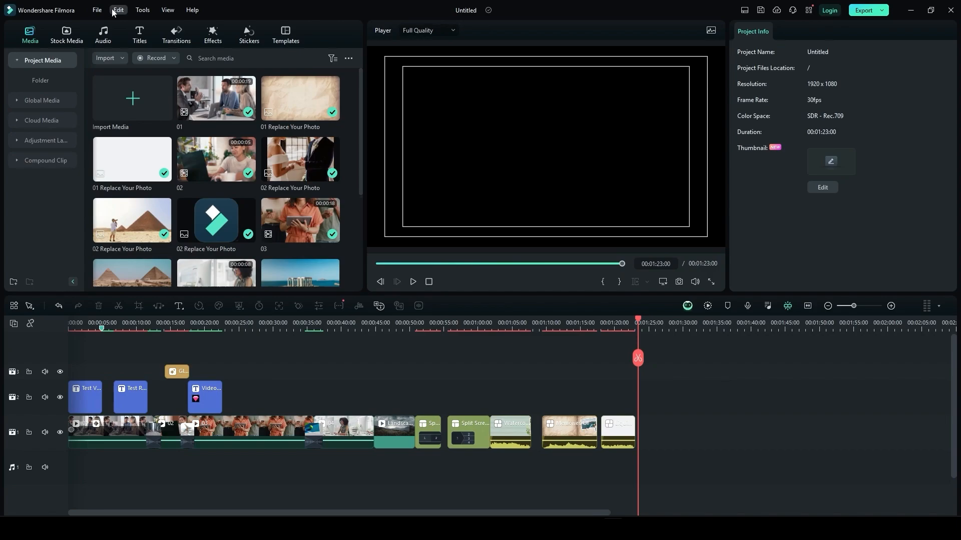
Open the program preferences and review the general options for appearance and automatic update checks
left_click(97, 10)
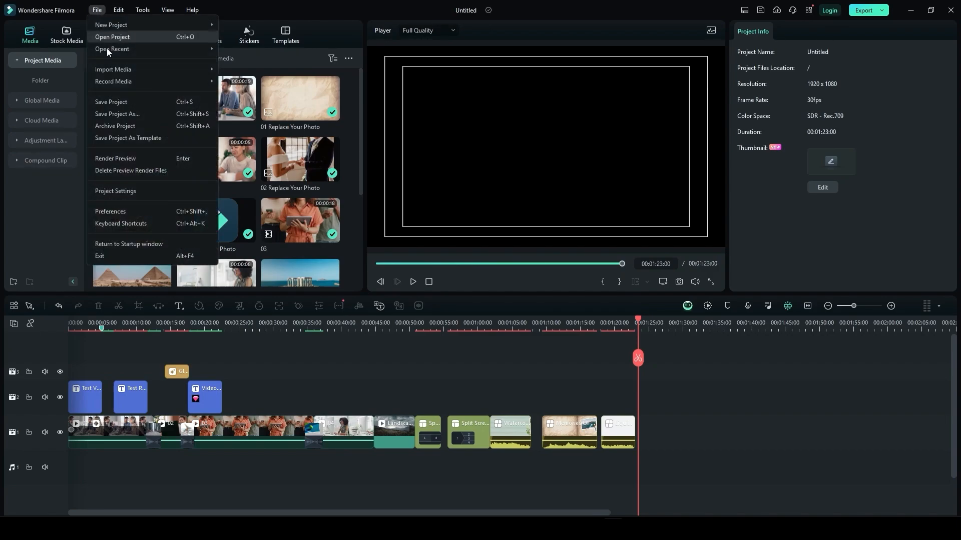
left_click(128, 212)
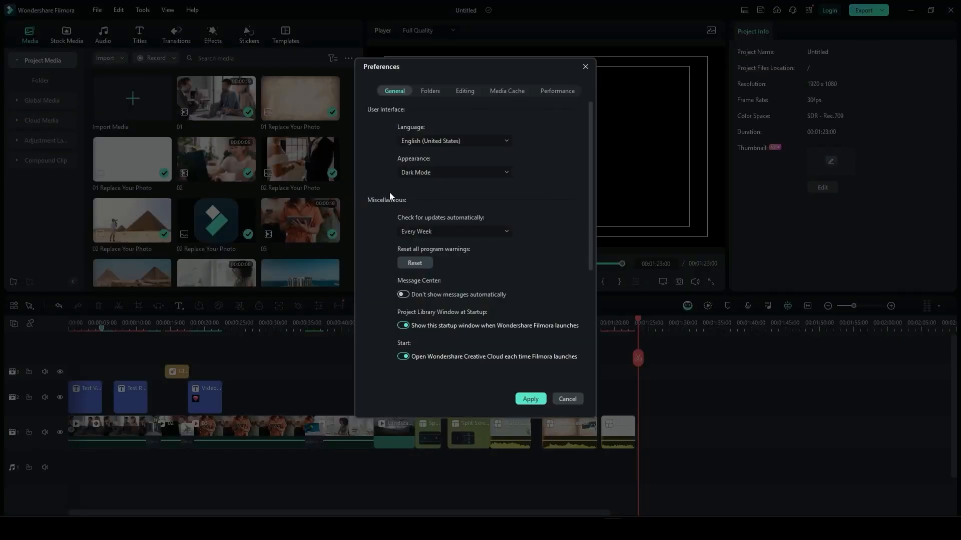
left_click(422, 173)
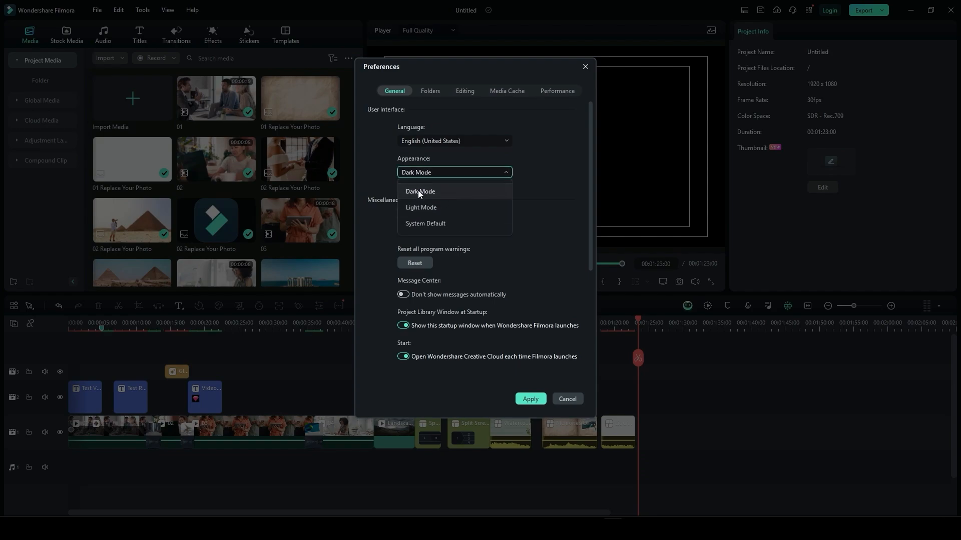
left_click(469, 192)
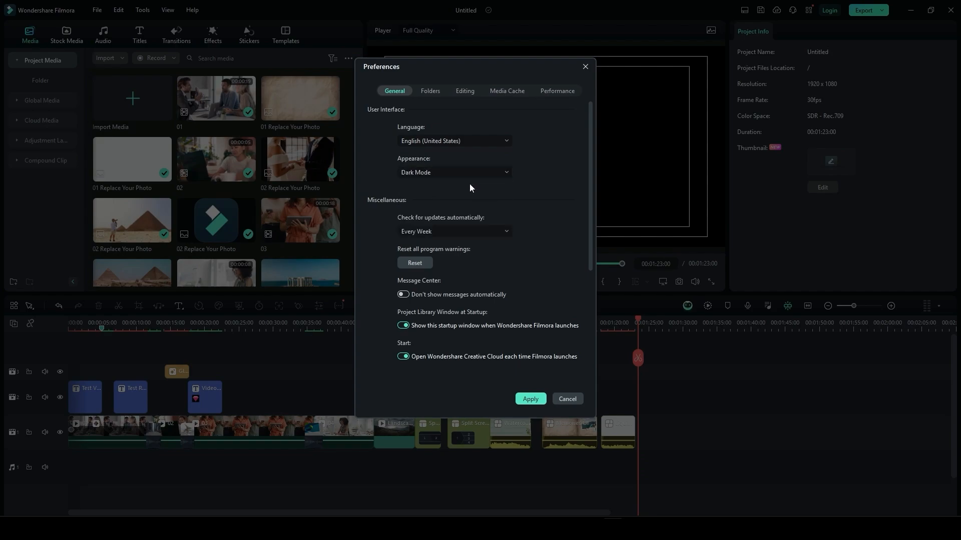
left_click(408, 232)
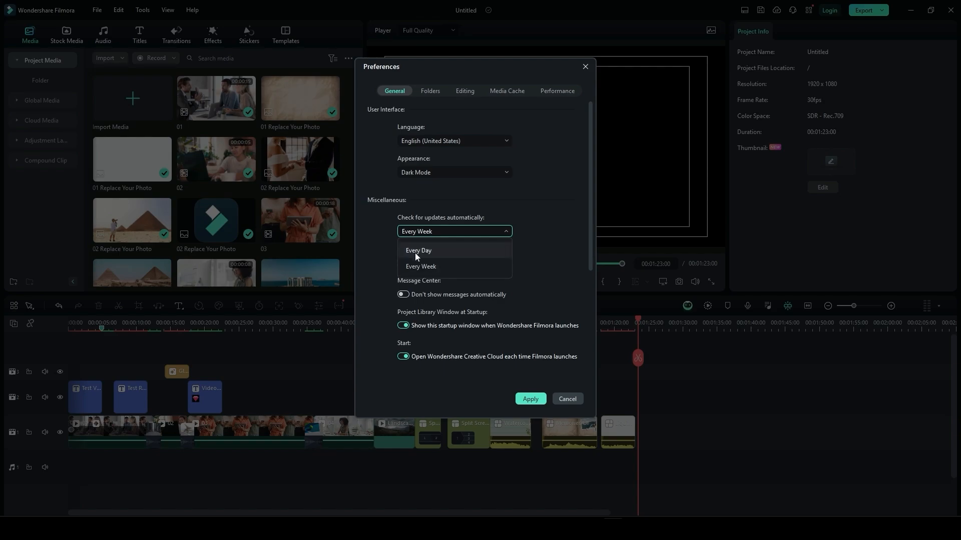
left_click(514, 229)
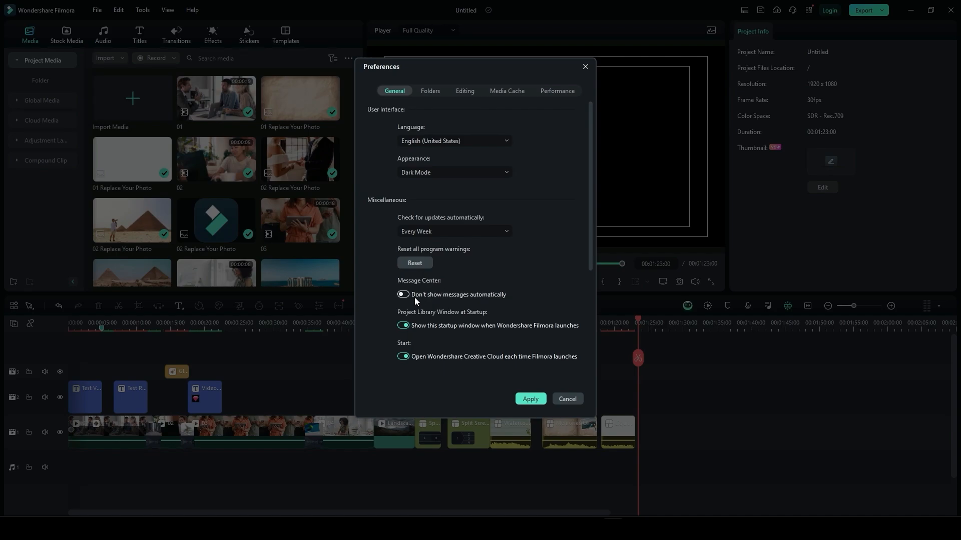
Review the storage folder preferences and the editing options for photo placement and insert mode
left_click(436, 94)
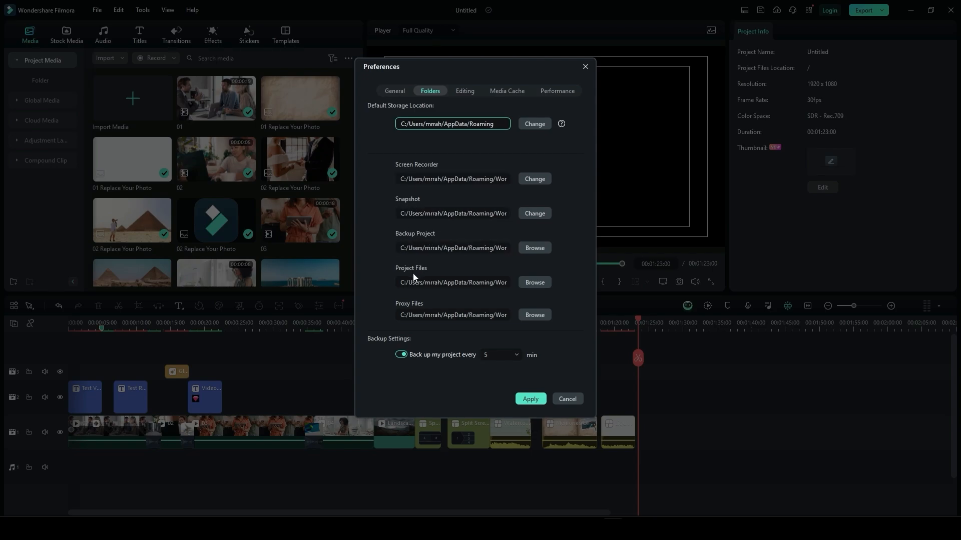
left_click(461, 90)
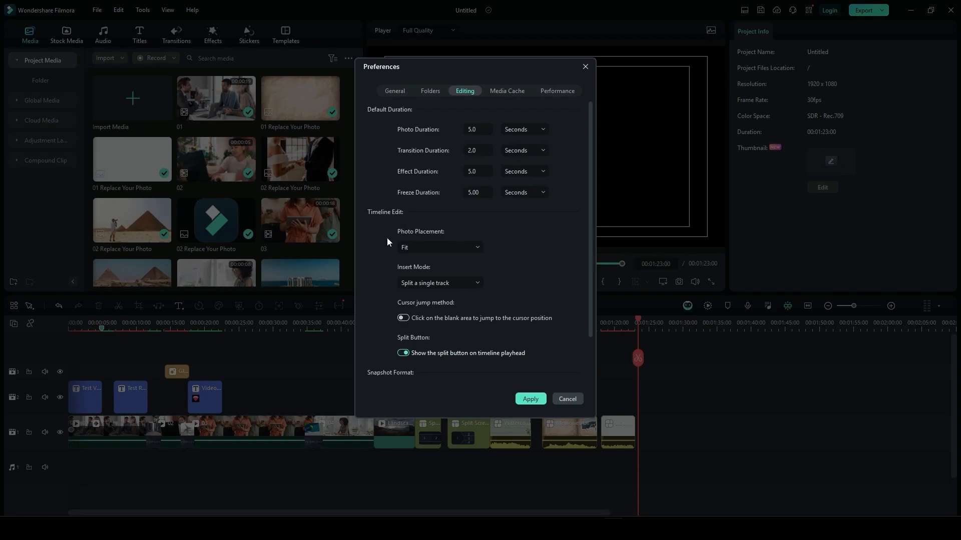
left_click(414, 247)
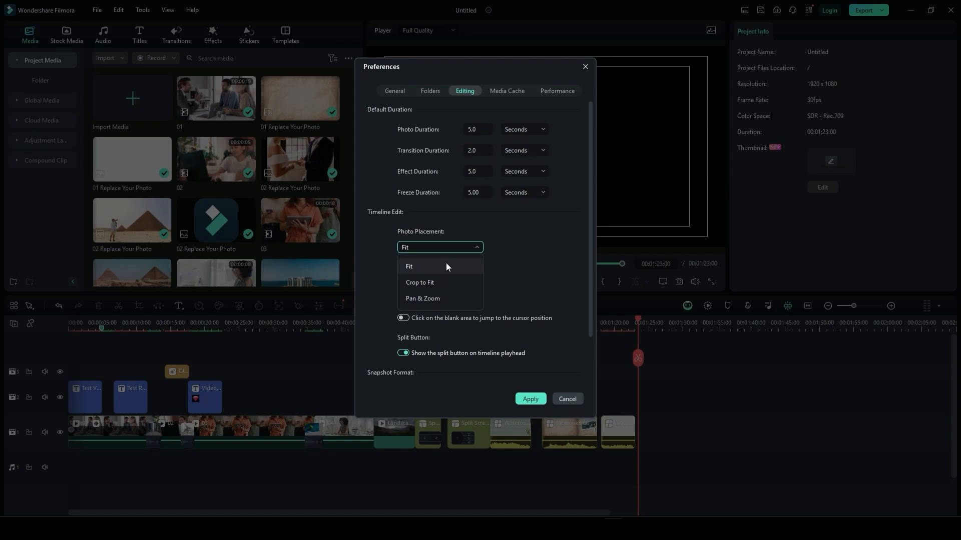
left_click(460, 246)
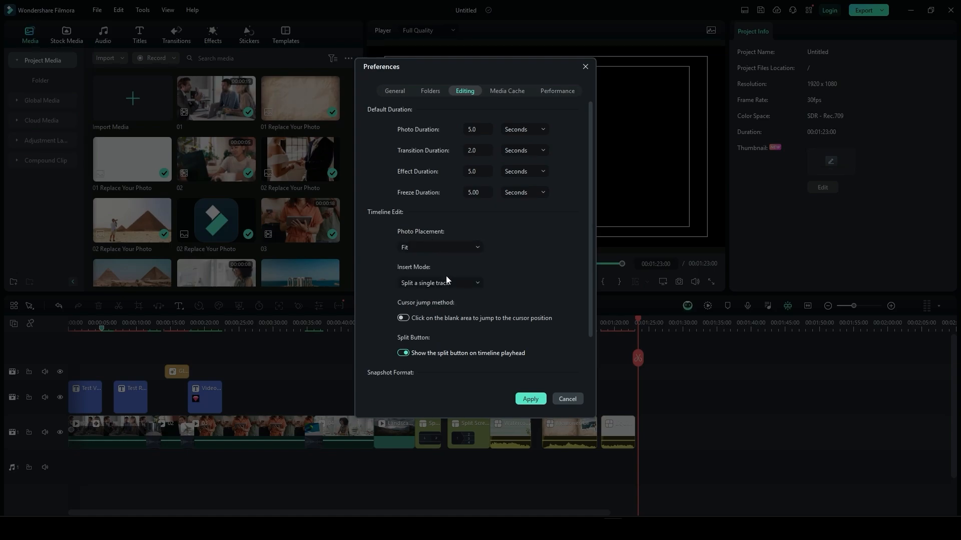
left_click(414, 284)
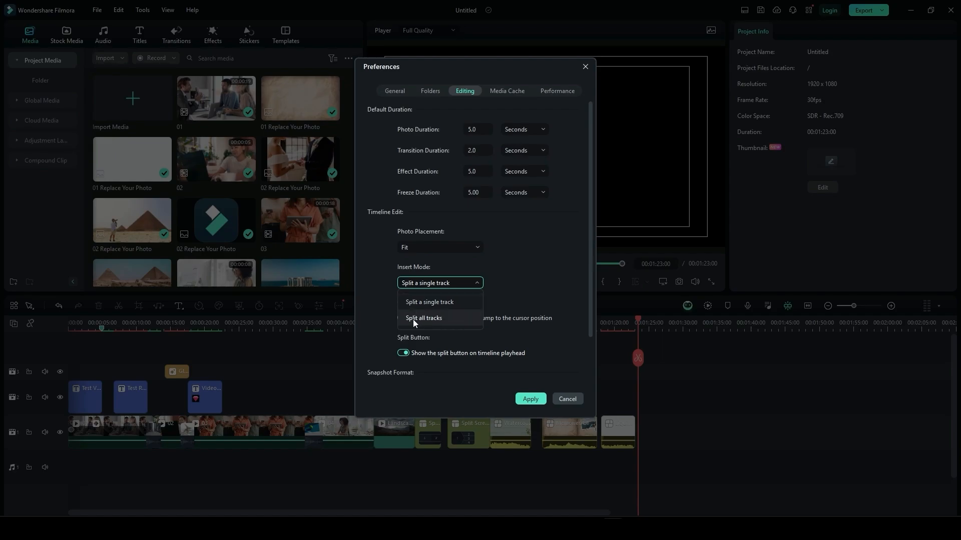
left_click(466, 288)
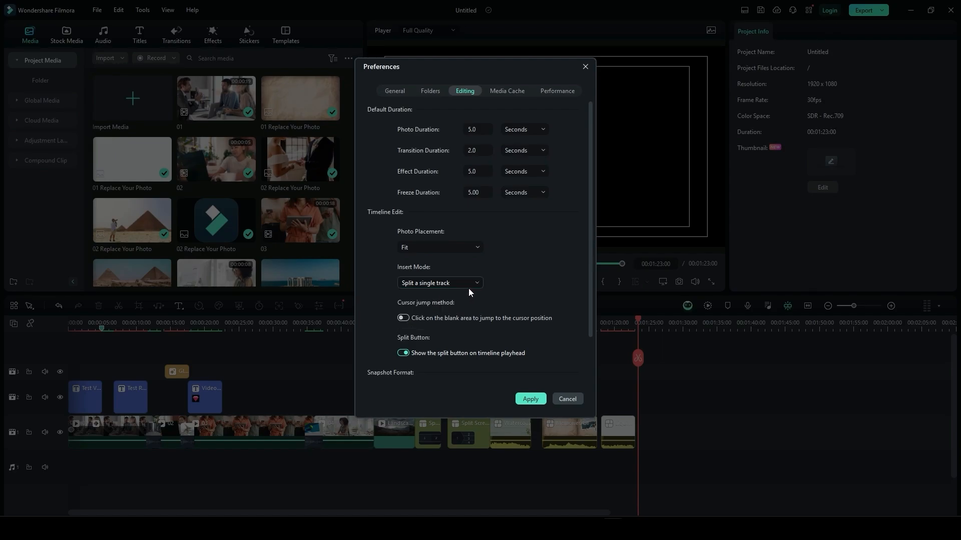
Review the remaining editing preferences and the available snapshot format options
scroll(475, 298, "down", 2)
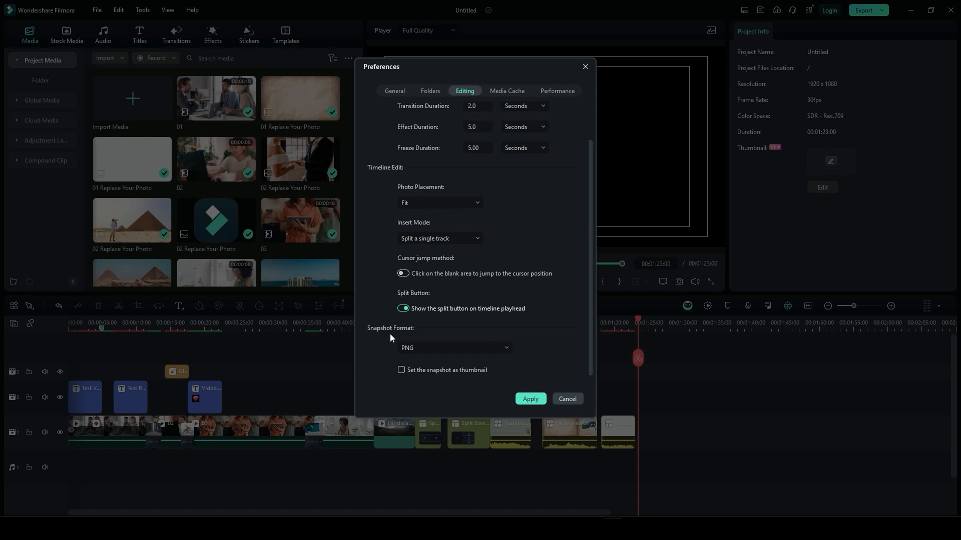
left_click(418, 350)
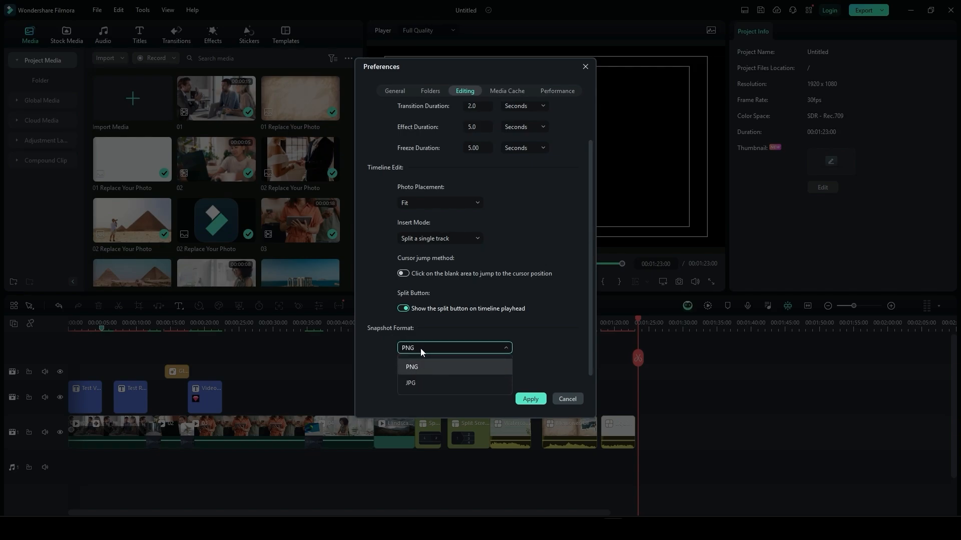
left_click(421, 348)
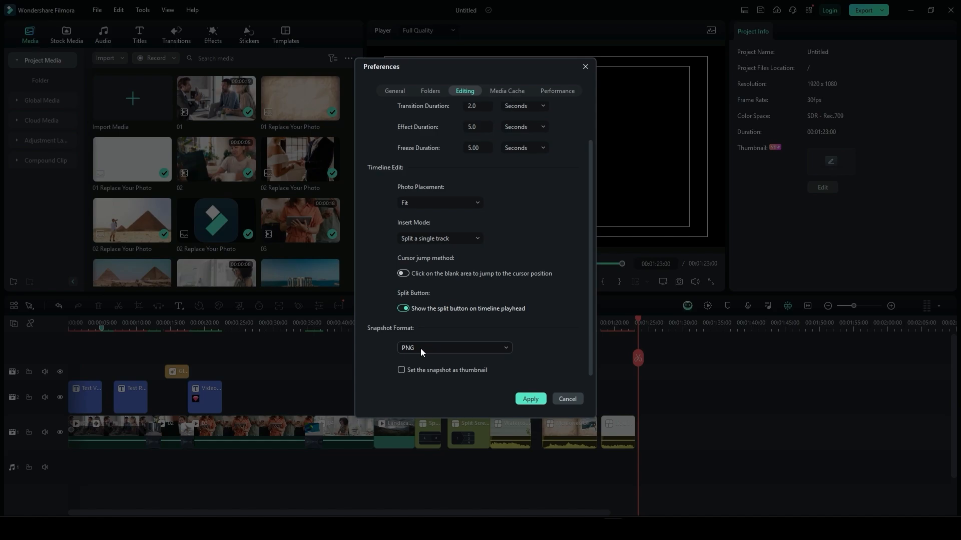
Review the media cache preferences, including automatic deletion of temporary files and the installed effects
left_click(510, 92)
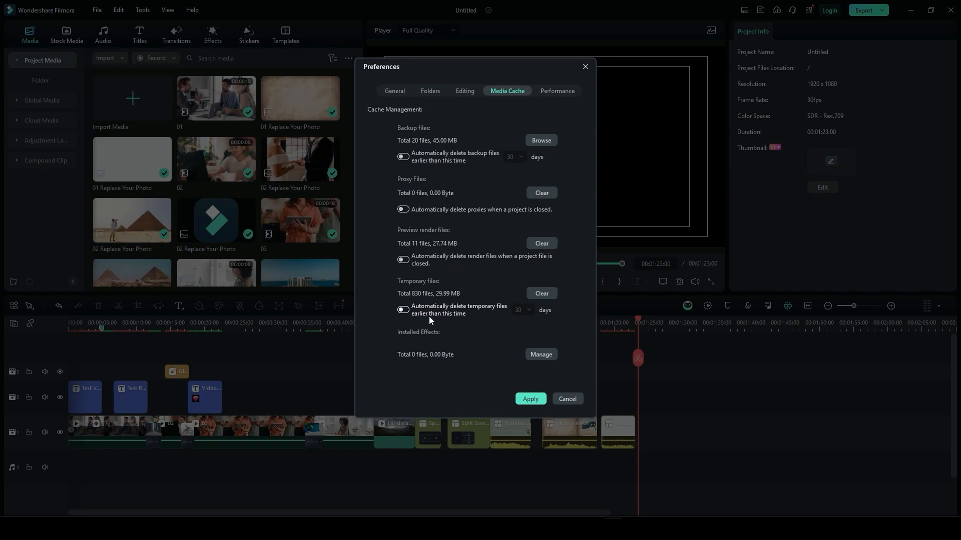
left_click(403, 309)
left_click(515, 311)
left_click(522, 356)
Review the GPU acceleration preferences and the graphics cards available for selection
left_click(547, 91)
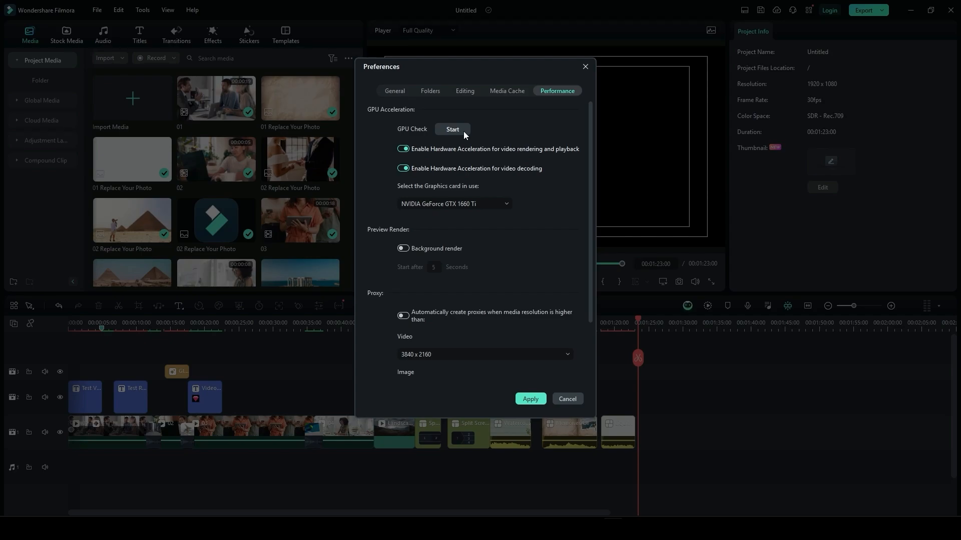
left_click(399, 206)
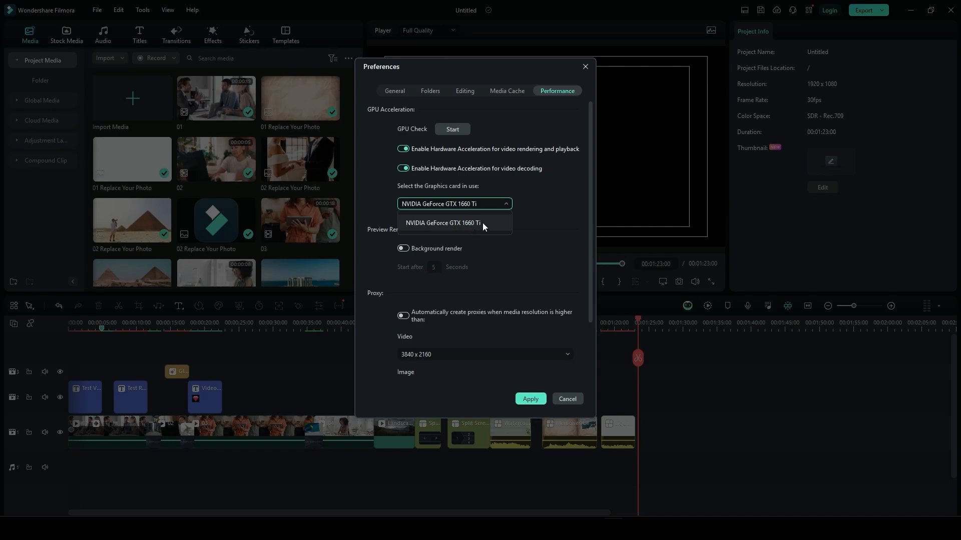
left_click(502, 207)
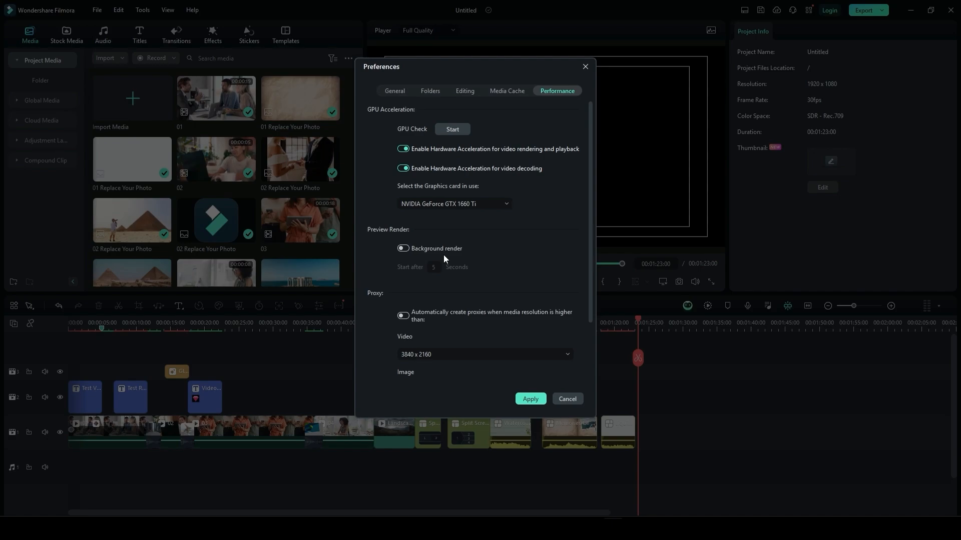
Choose 3840 x 2160 as the proxy resolution threshold for video and apply the preferences
scroll(474, 253, "down", 2)
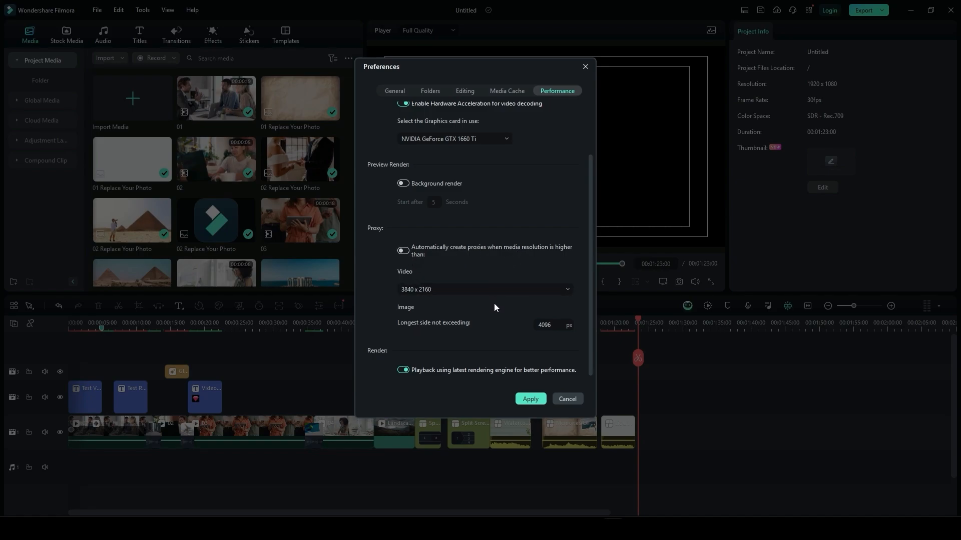
left_click(498, 290)
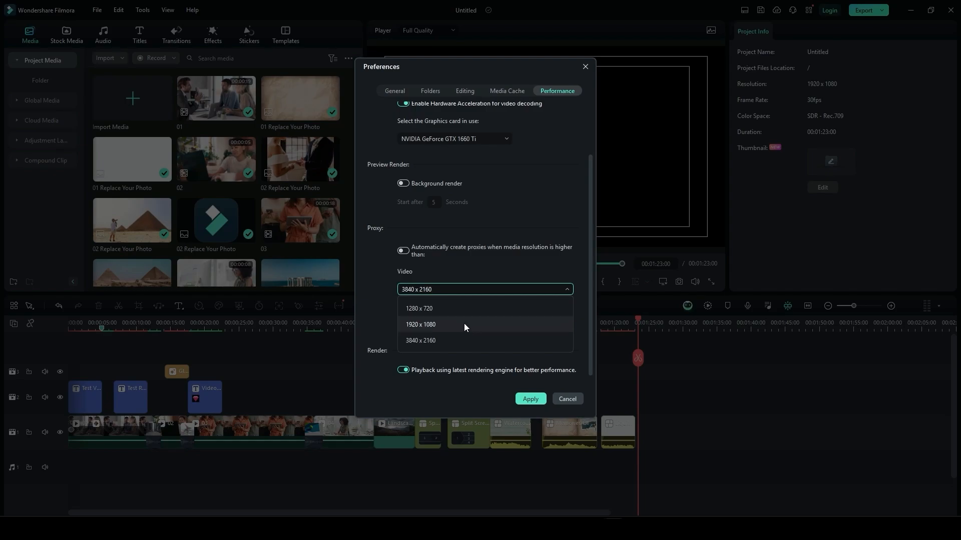
left_click(452, 344)
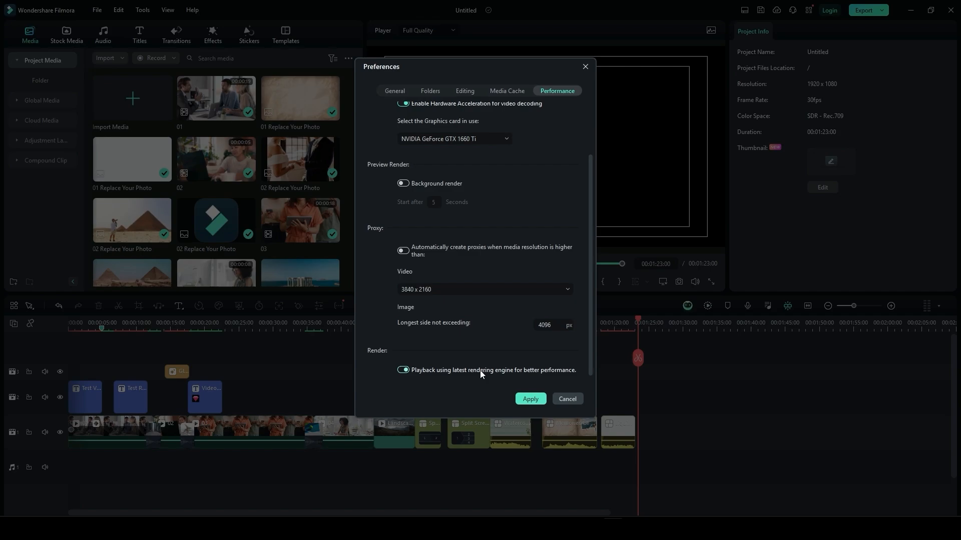
left_click(532, 400)
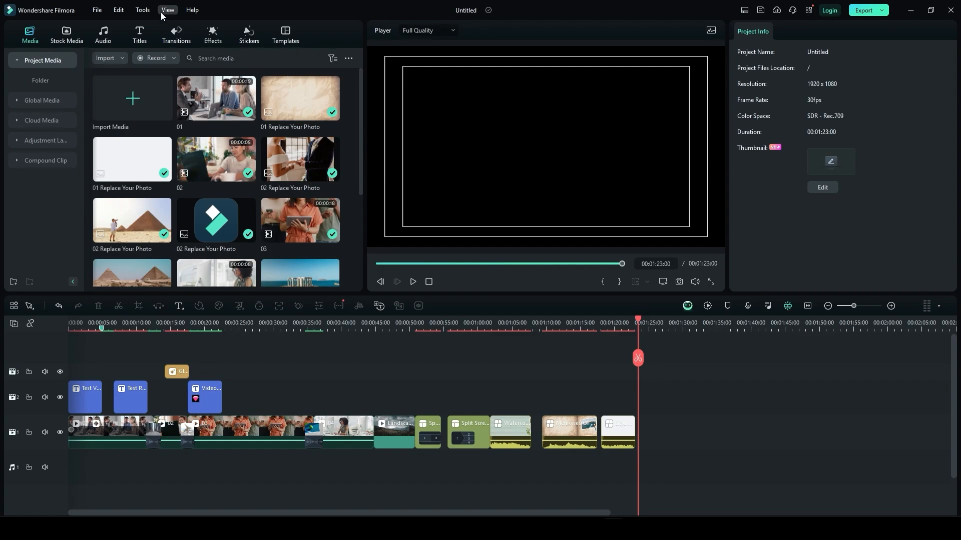
Open the keyboard shortcut settings and review the available shortcut presets
left_click(98, 11)
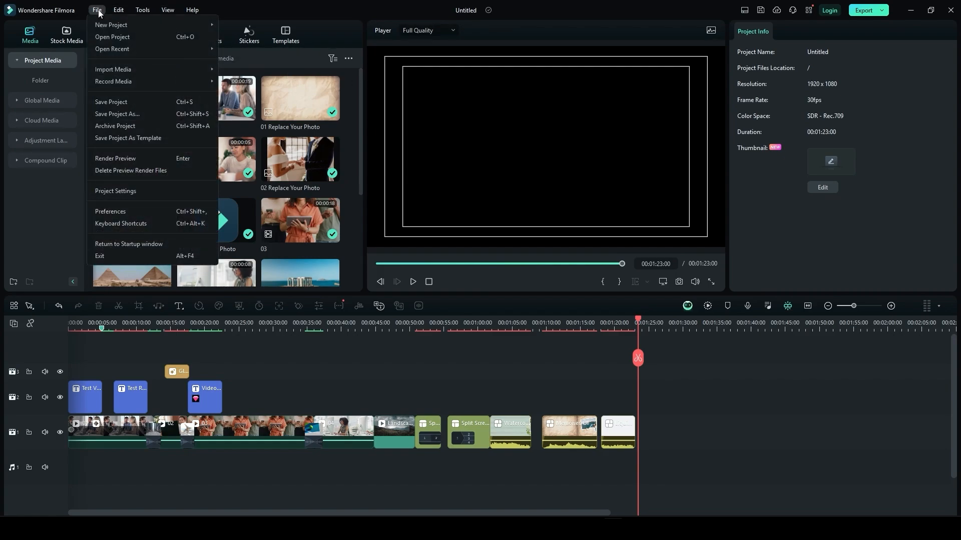
left_click(121, 223)
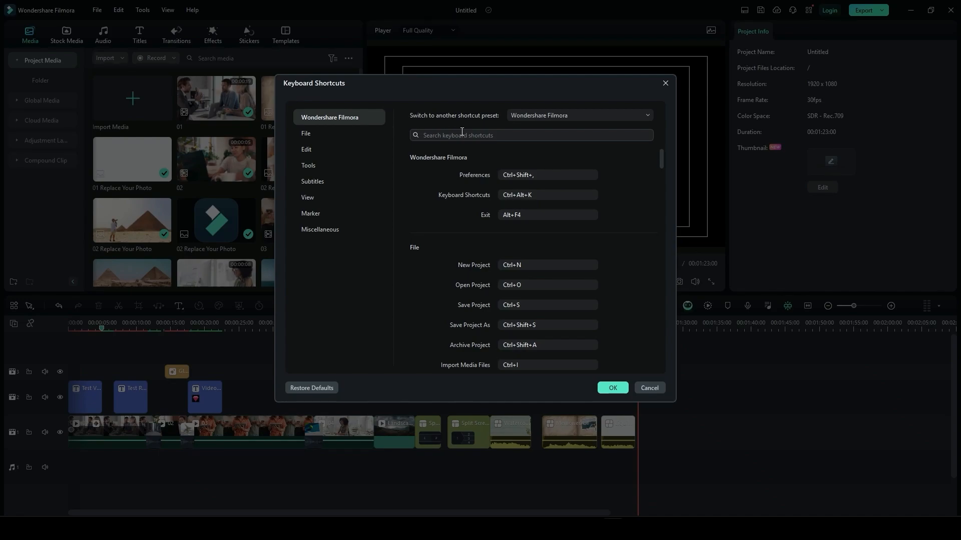
left_click(533, 114)
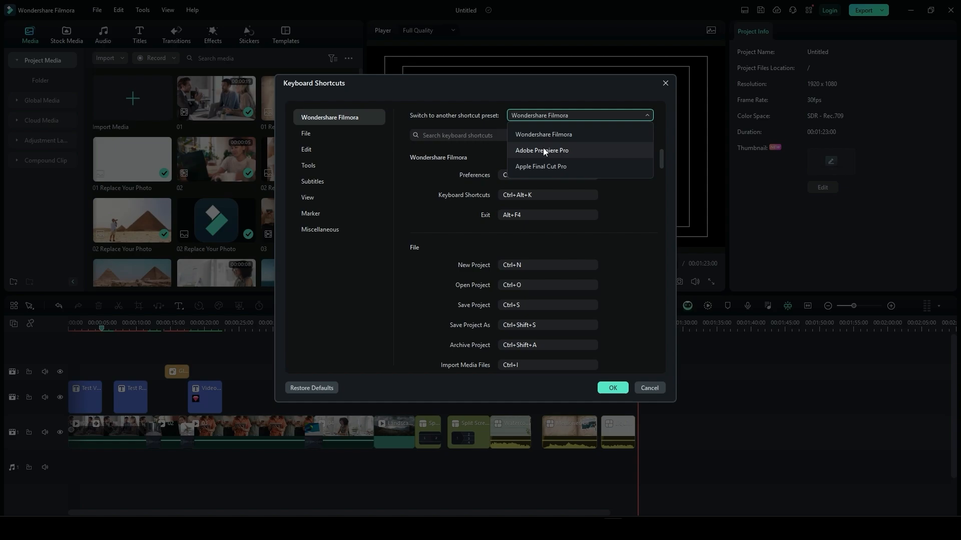
left_click(554, 112)
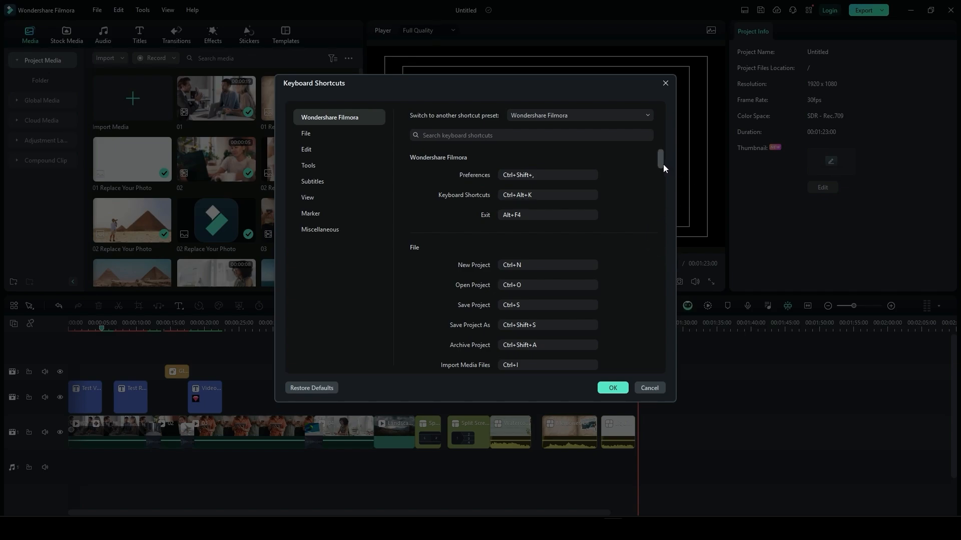
Examine the keyboard shortcuts assigned to the editing commands, such as Delete and Select Clip Range
left_click_drag(663, 164, 666, 199)
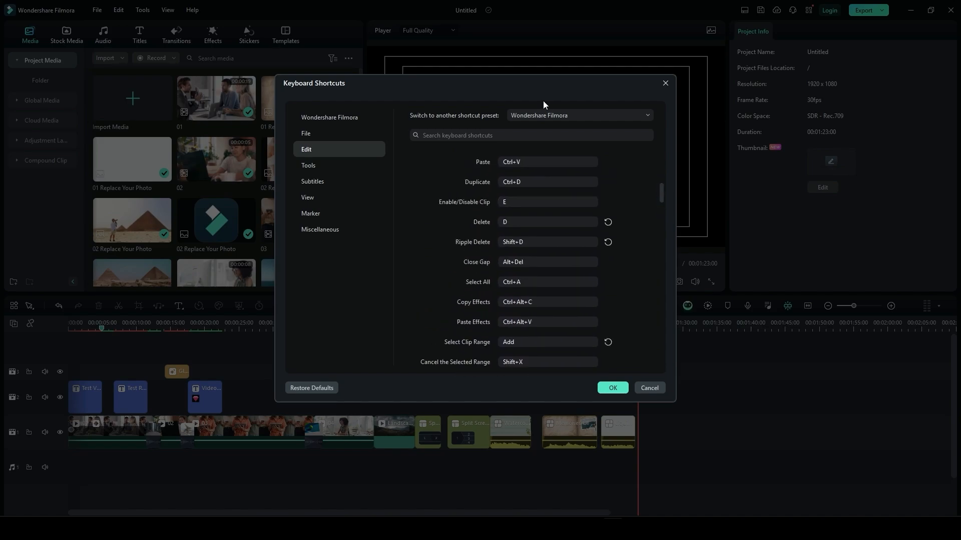
scroll(533, 320, "down", 3)
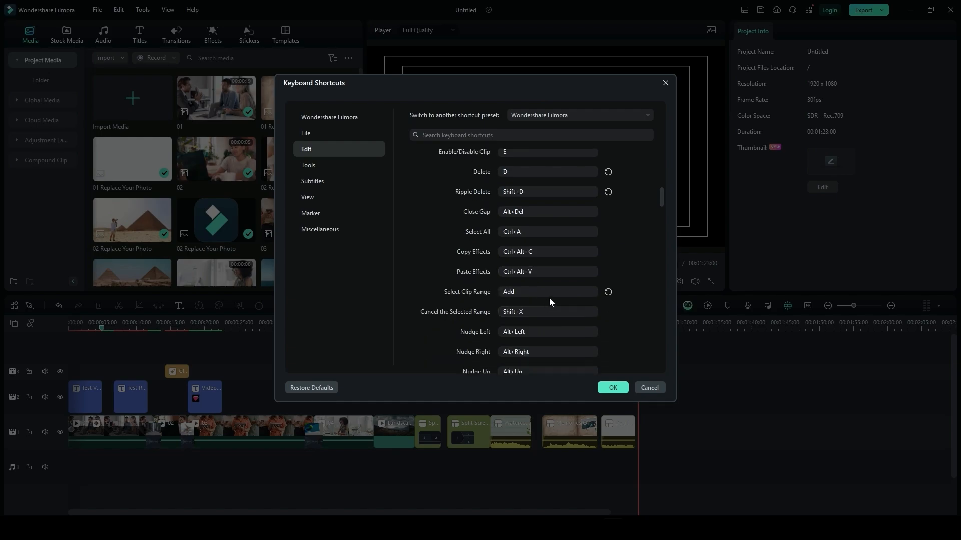
scroll(548, 300, "down", 2)
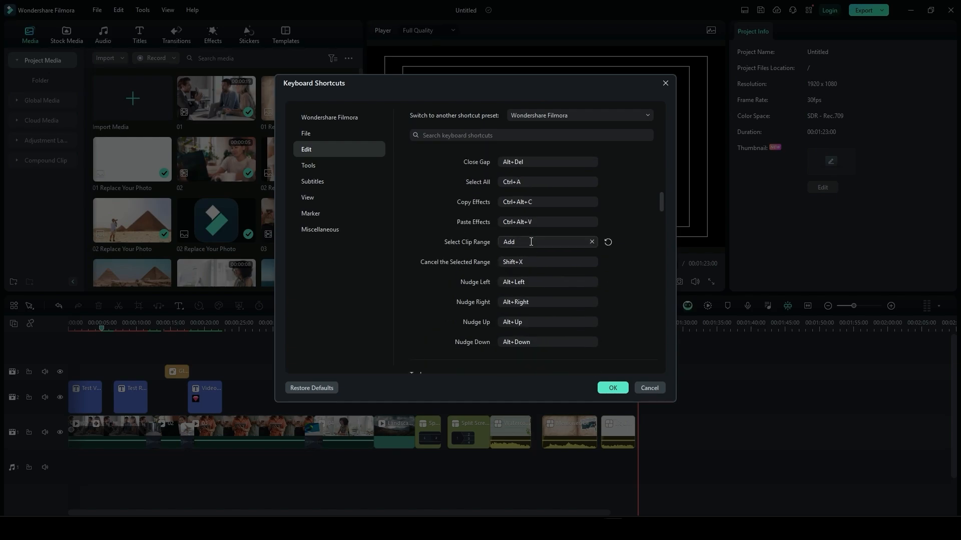
scroll(530, 241, "up", 3)
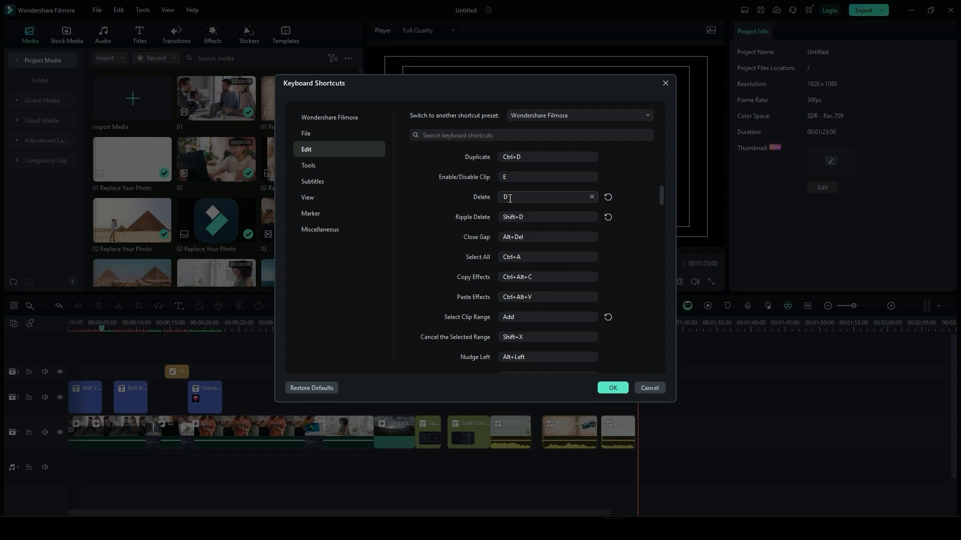
Reset the Delete command's shortcut, reassign it to D, and save the keyboard shortcuts
left_click(607, 197)
left_click(508, 200)
key("d")
scroll(556, 269, "down", 5)
scroll(556, 269, "down", 8)
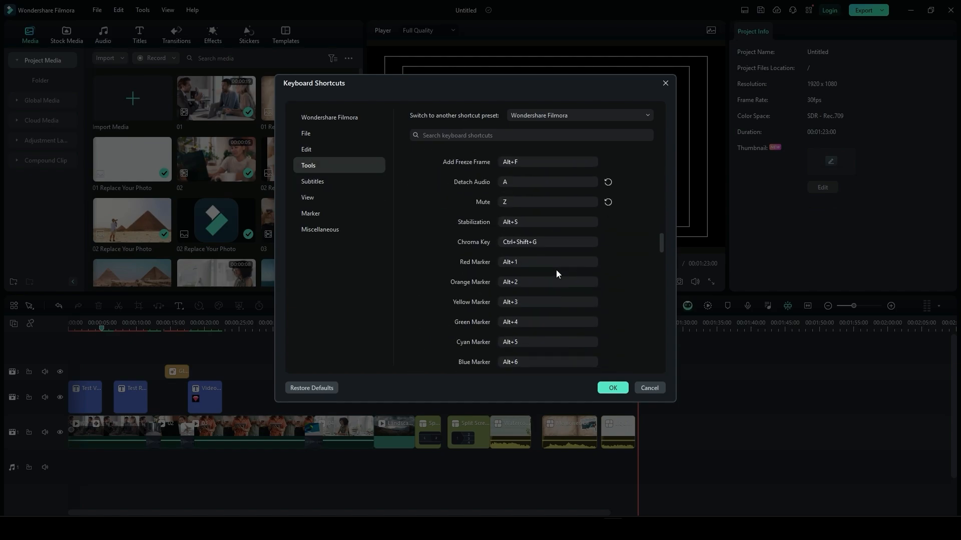
left_click(613, 389)
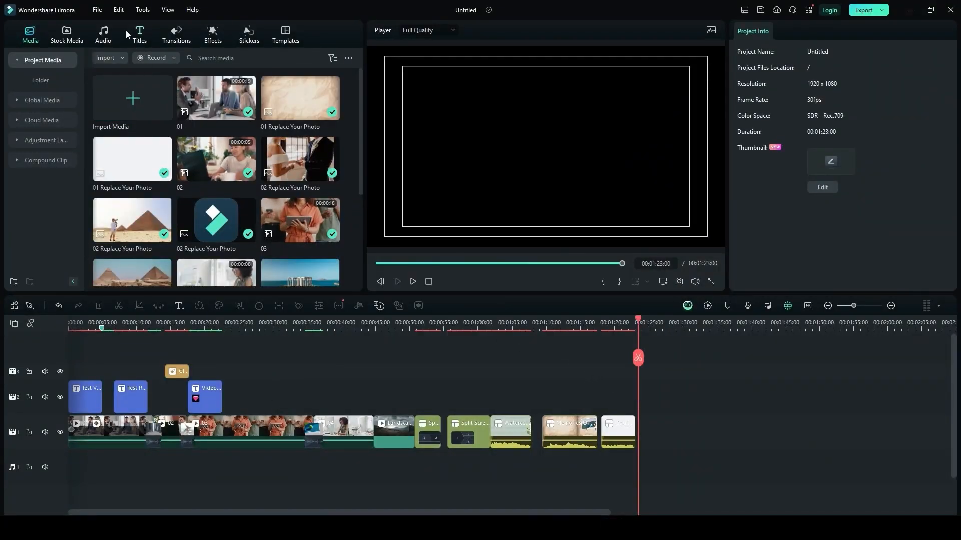
Switch the workspace to the Default layout and select the last clip on the timeline, with the playhead at 00:01:21:08
left_click(98, 11)
mouse_move(116, 11)
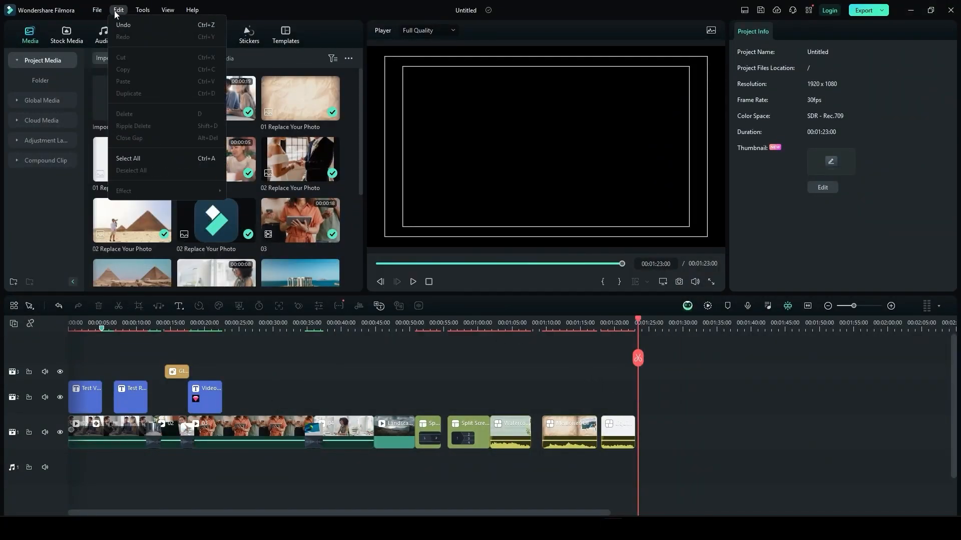
mouse_move(170, 12)
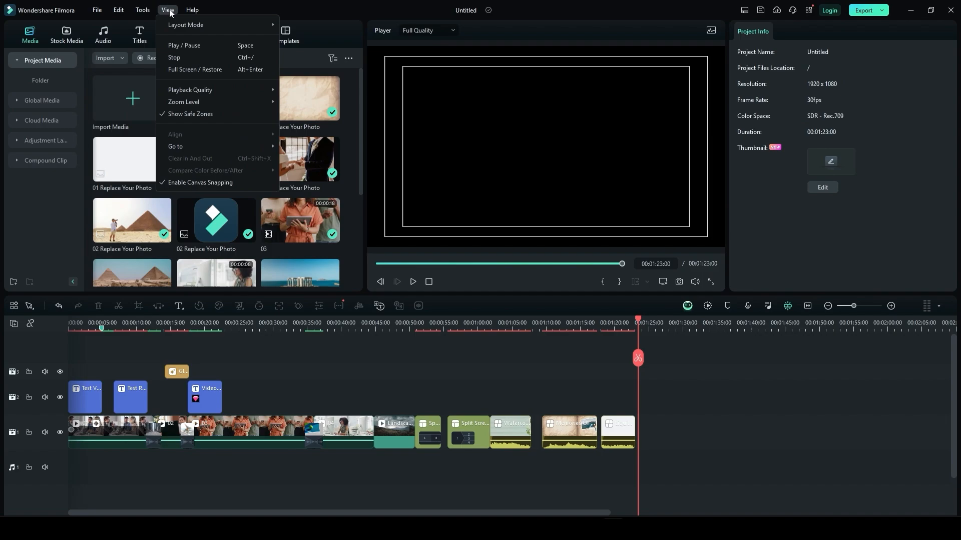
mouse_move(215, 25)
left_click(744, 11)
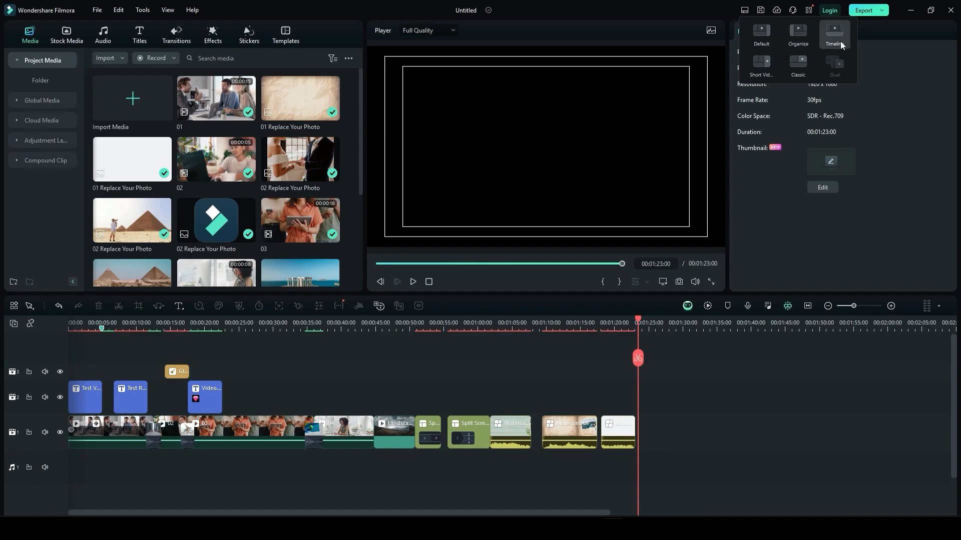
left_click(786, 78)
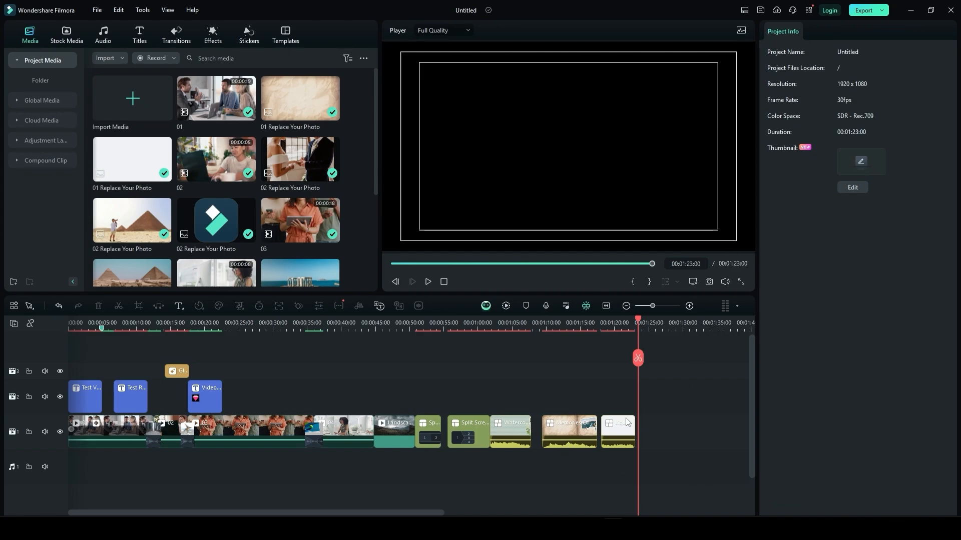
left_click(623, 323)
left_click(619, 432)
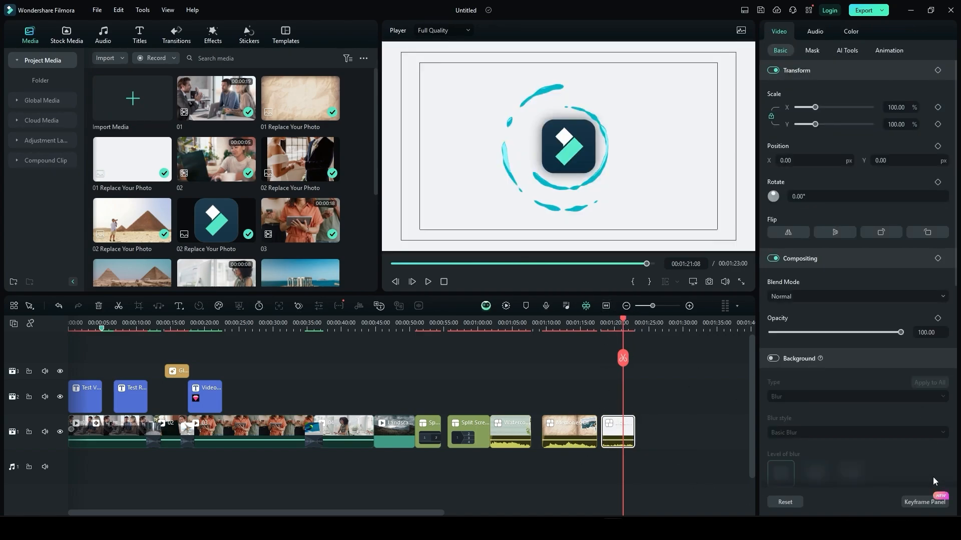
Try the Organize workspace layout, and return to the Timeline layout
left_click(745, 11)
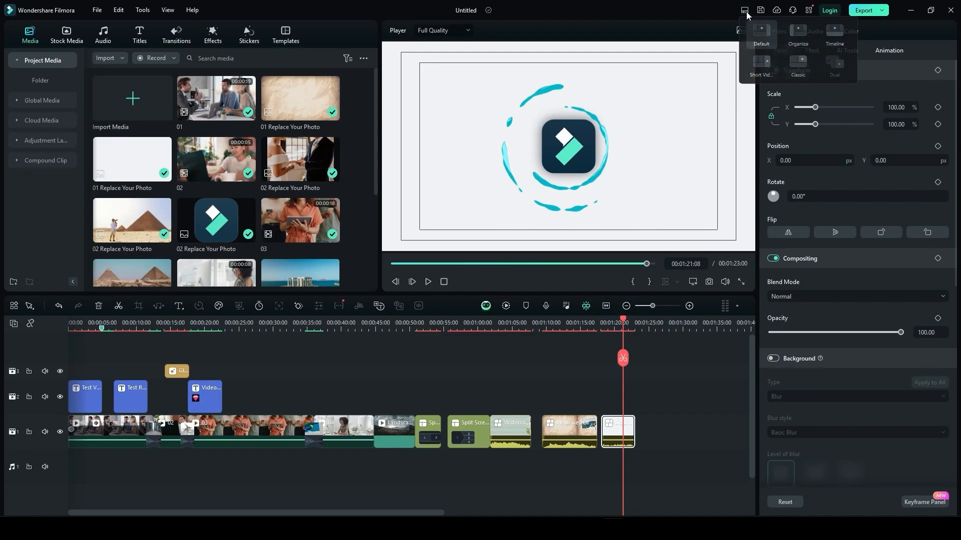
left_click(799, 41)
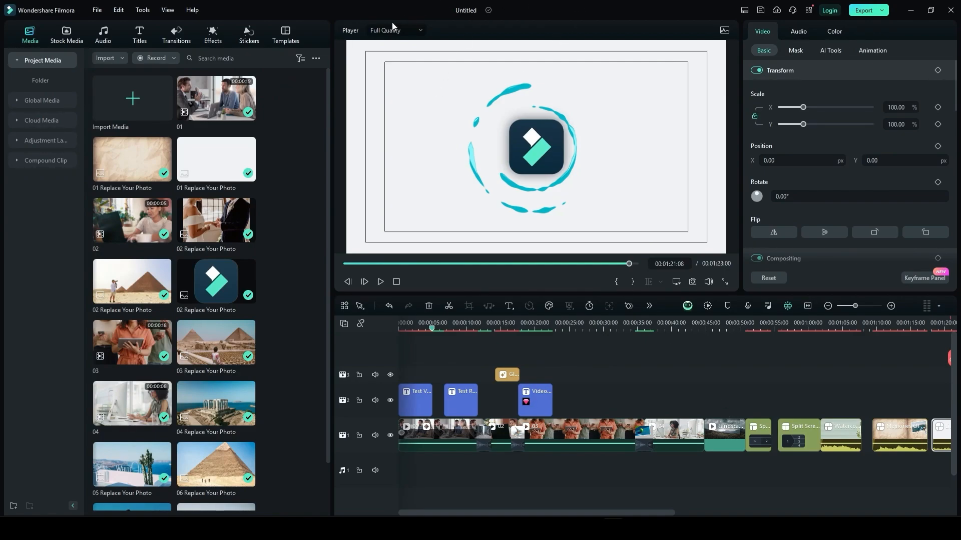
left_click(745, 11)
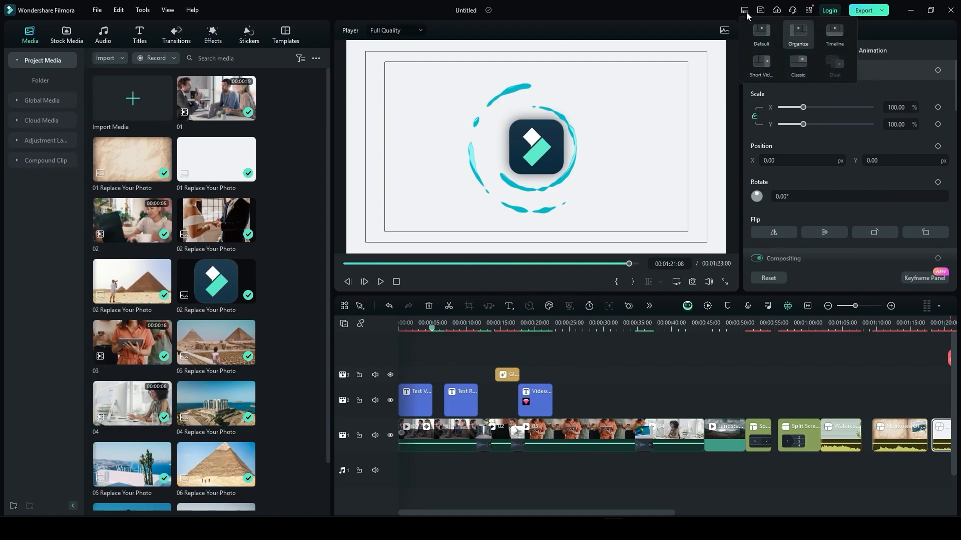
left_click(827, 37)
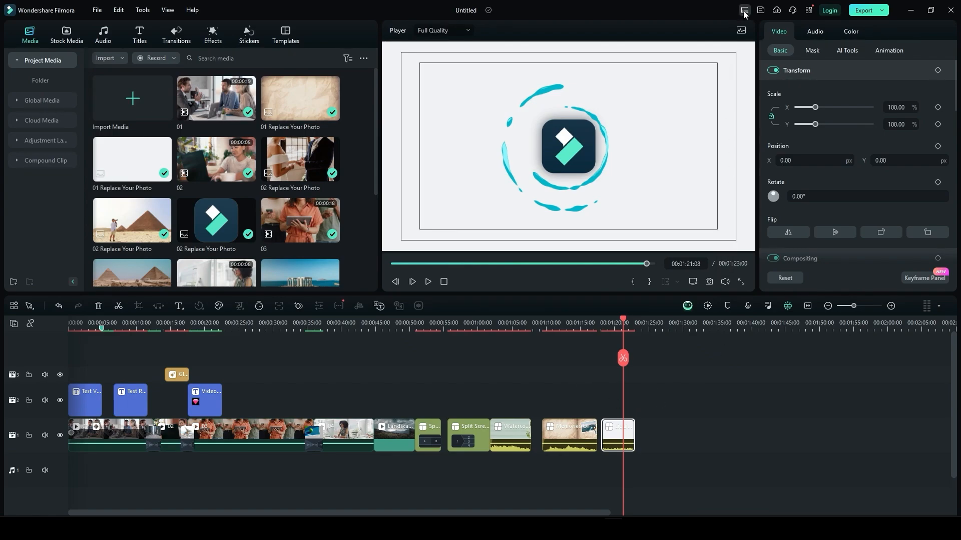
Try the Short Video layout, switch the workspace to Classic, and move the playhead to 00:01:17:24
mouse_move(744, 14)
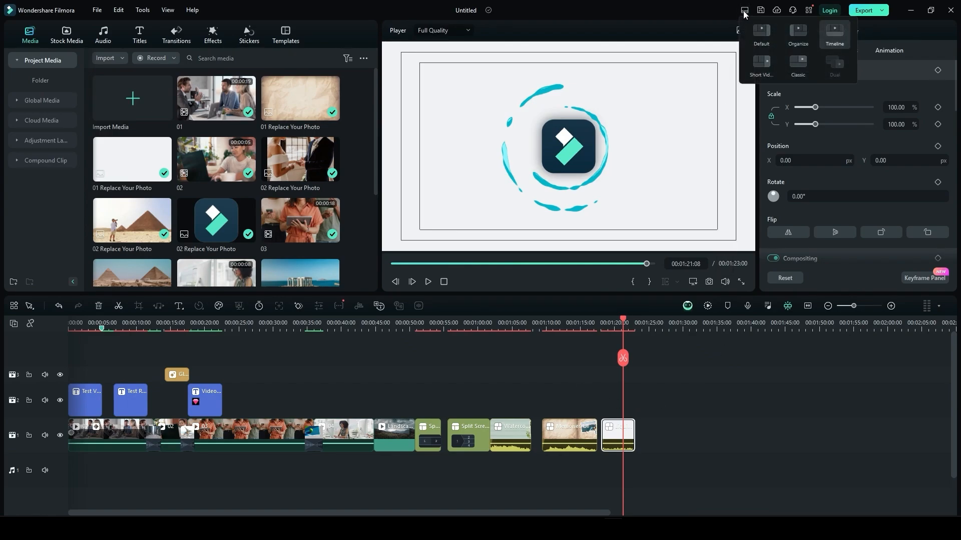
left_click(752, 66)
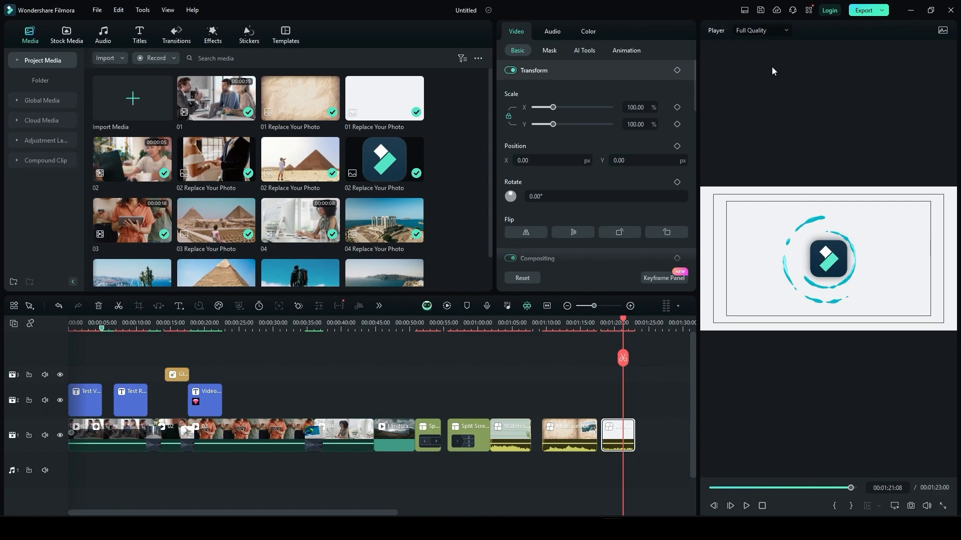
left_click(745, 11)
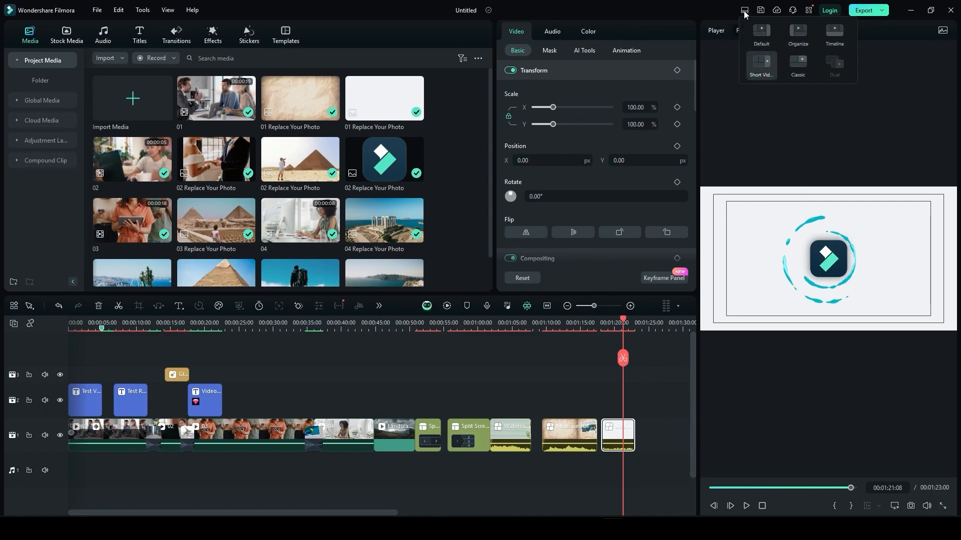
left_click(790, 74)
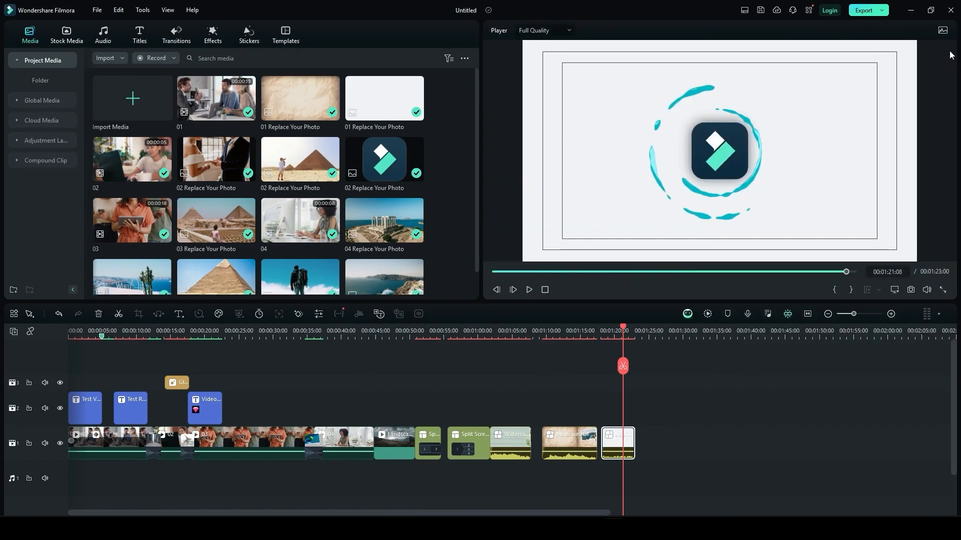
left_click(599, 335)
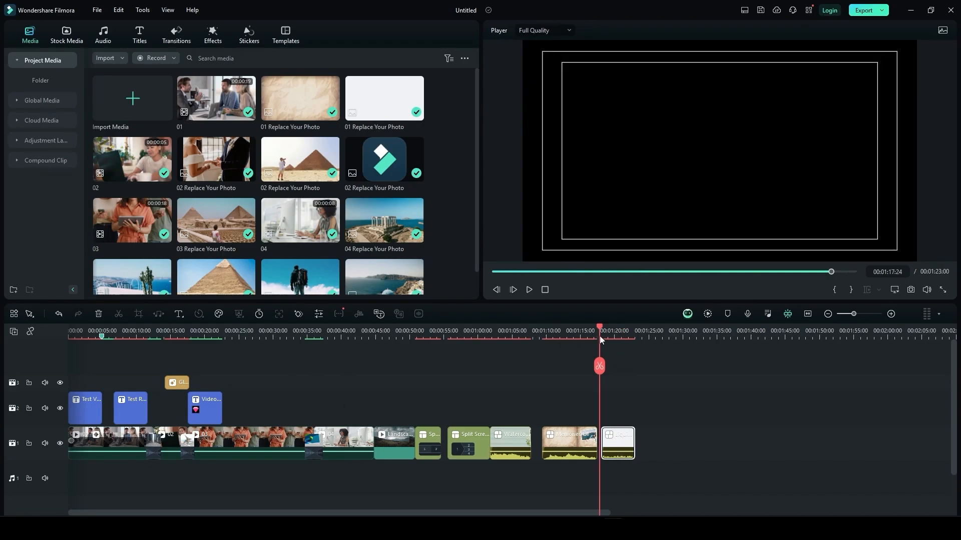
Move the playhead to 00:01:20:22 and switch the workspace to the Timeline layout
left_click(620, 335)
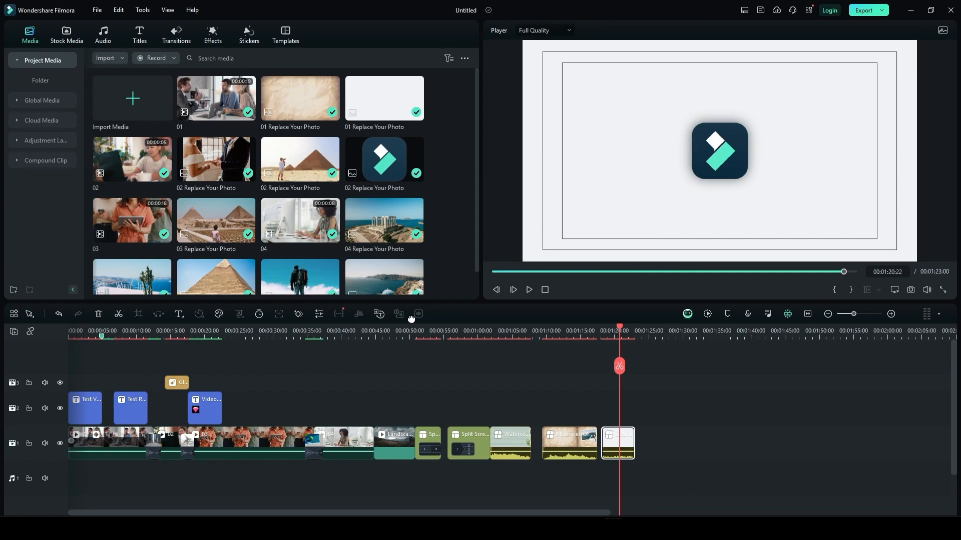
left_click(96, 16)
left_click(96, 16)
left_click(742, 10)
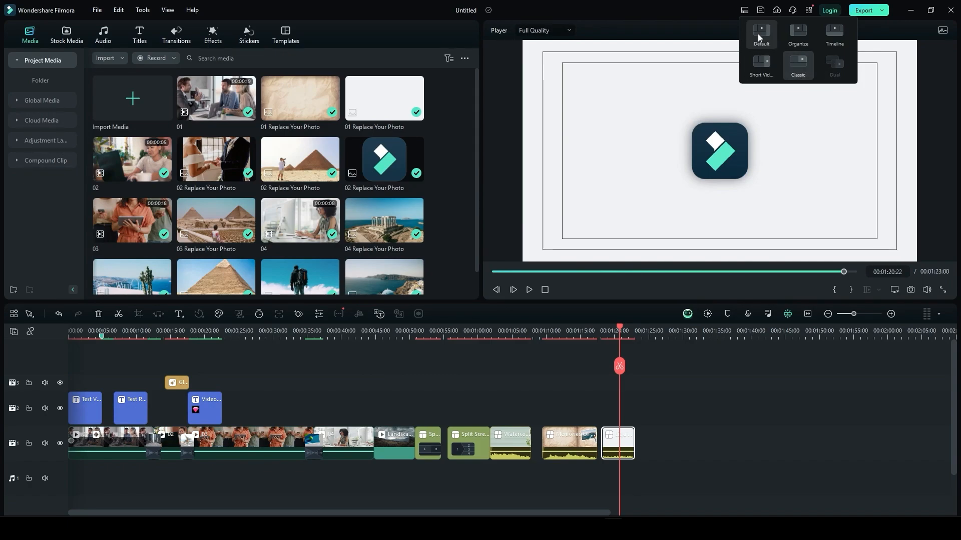
left_click(834, 37)
Set the preview playback quality to 1/2 and scrub the playhead to 00:00:42:19 to check the footage
left_click(169, 11)
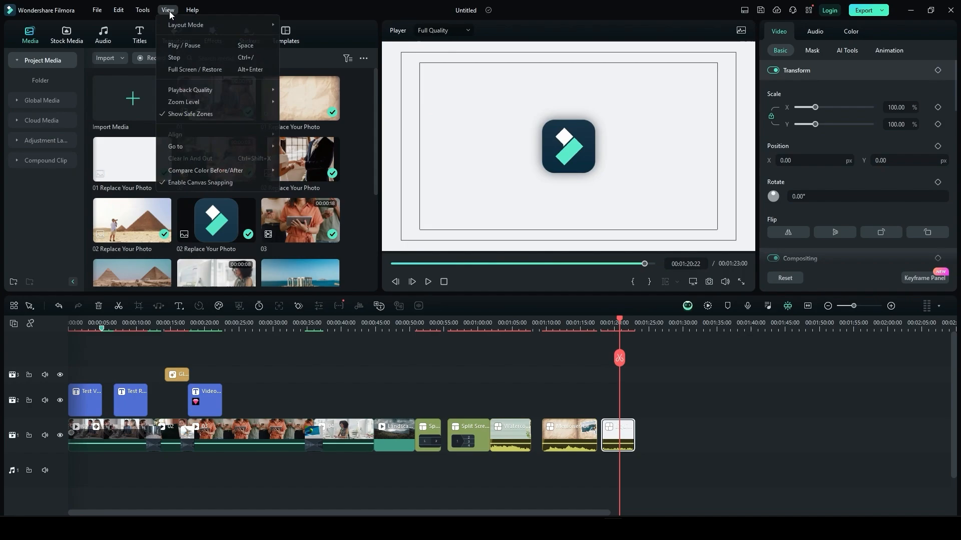
mouse_move(174, 24)
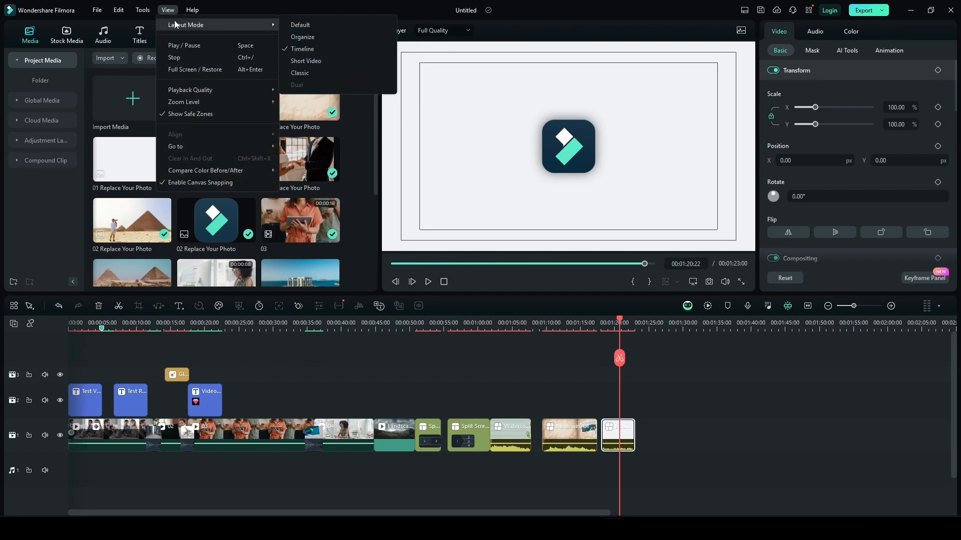
mouse_move(227, 93)
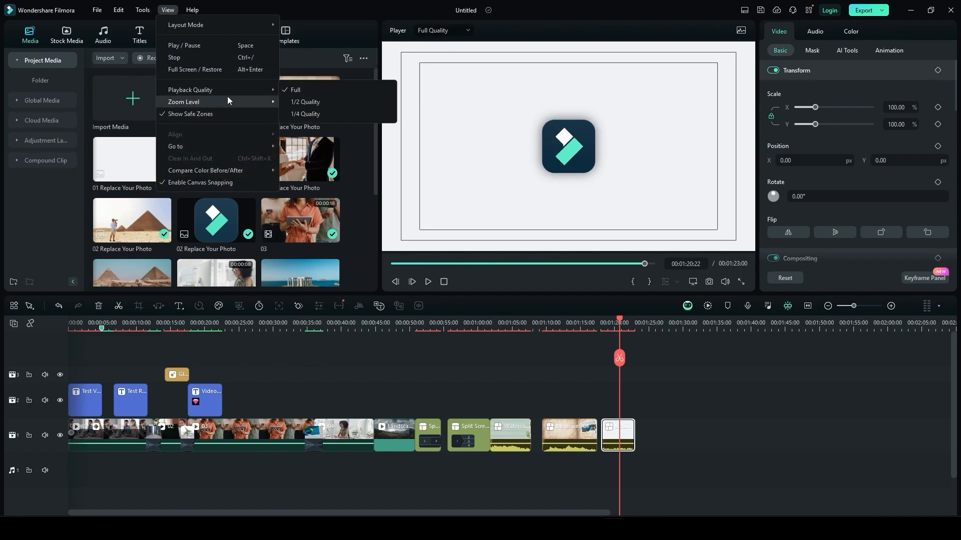
left_click(306, 102)
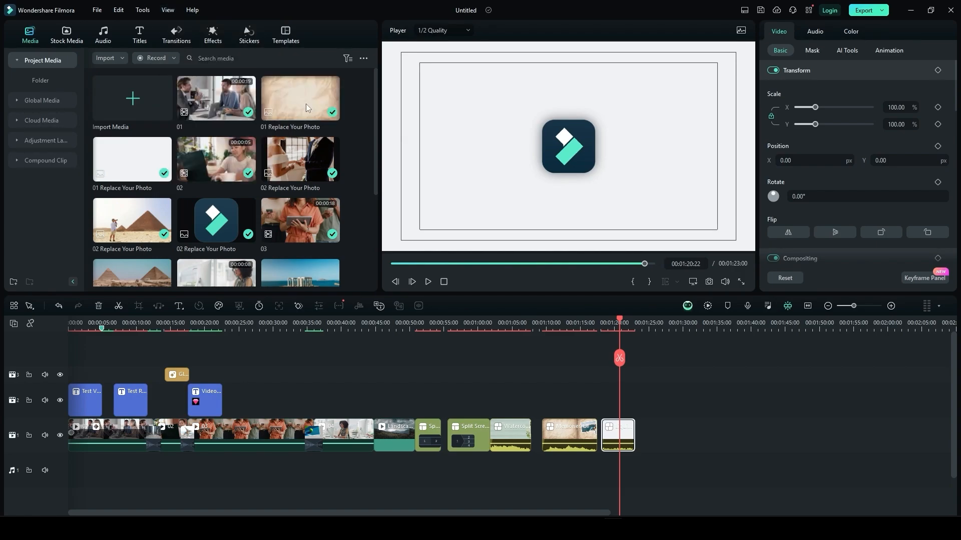
left_click(570, 324)
left_click_drag(569, 324, 348, 323)
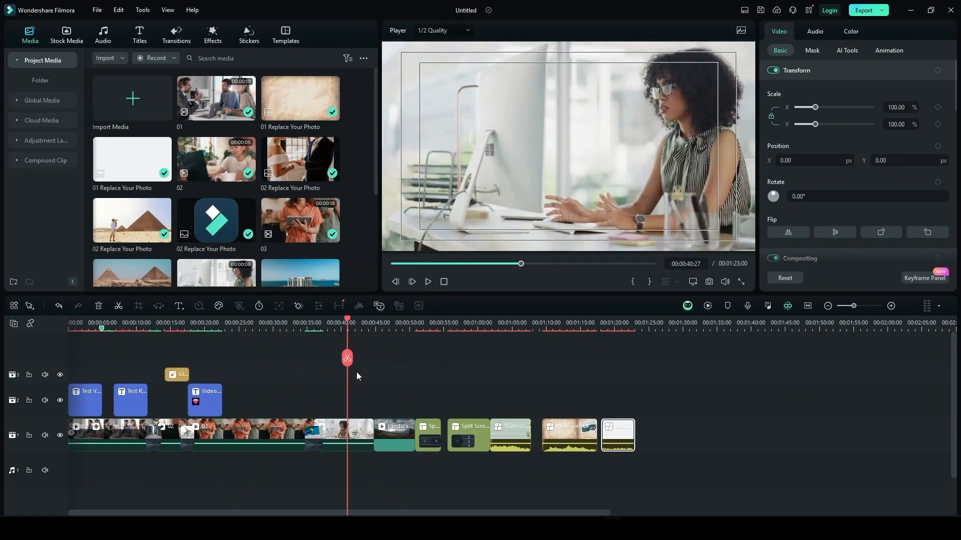
left_click_drag(348, 323, 361, 324)
Lower the preview playback quality to 1/4 and scrub the playhead to 00:00:36:28
left_click(451, 31)
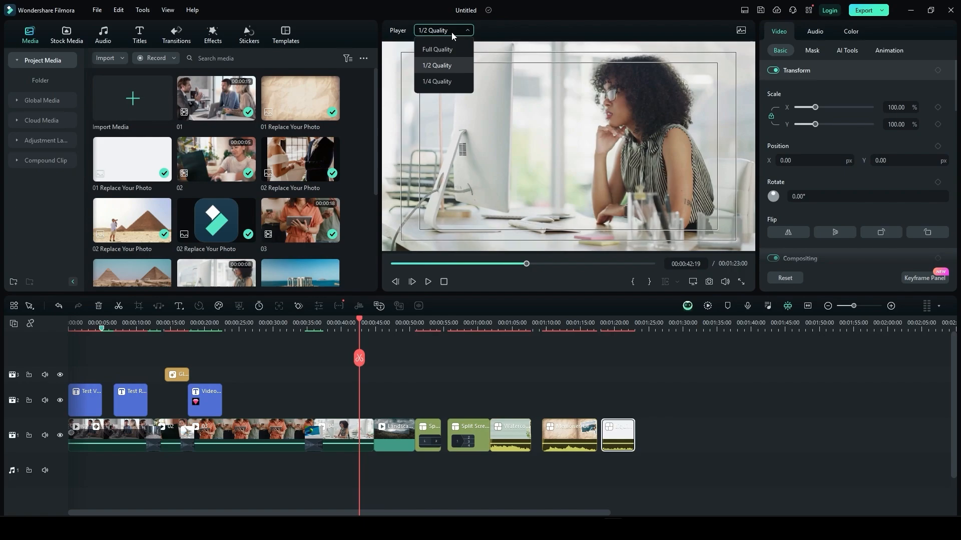
left_click(442, 82)
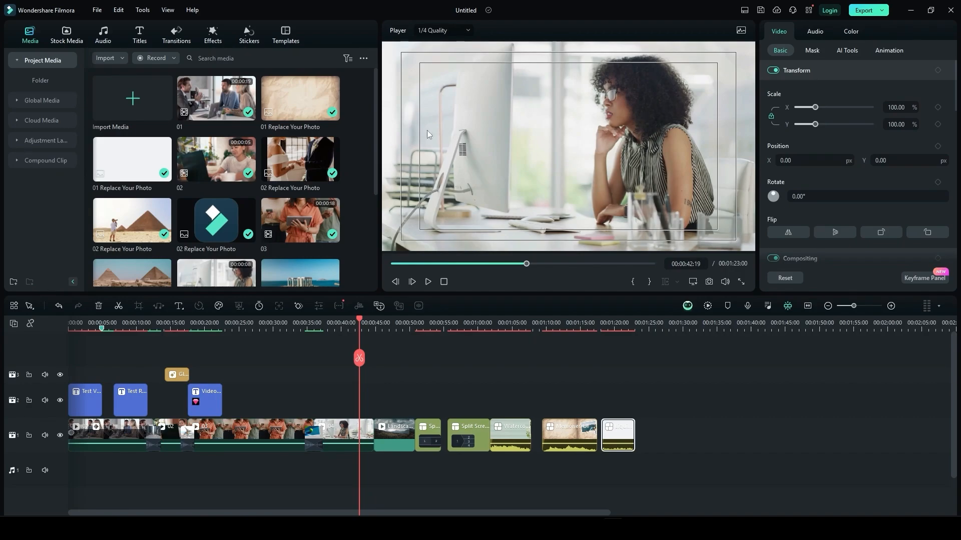
left_click_drag(358, 323, 321, 331)
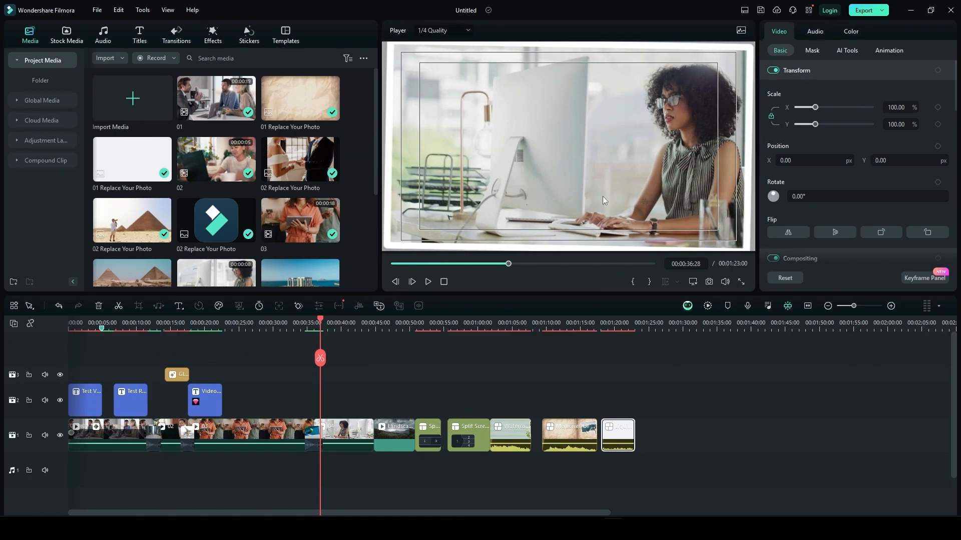
Try the 25% preview zoom level, reposition the clip within the frame, and undo that move
left_click(167, 10)
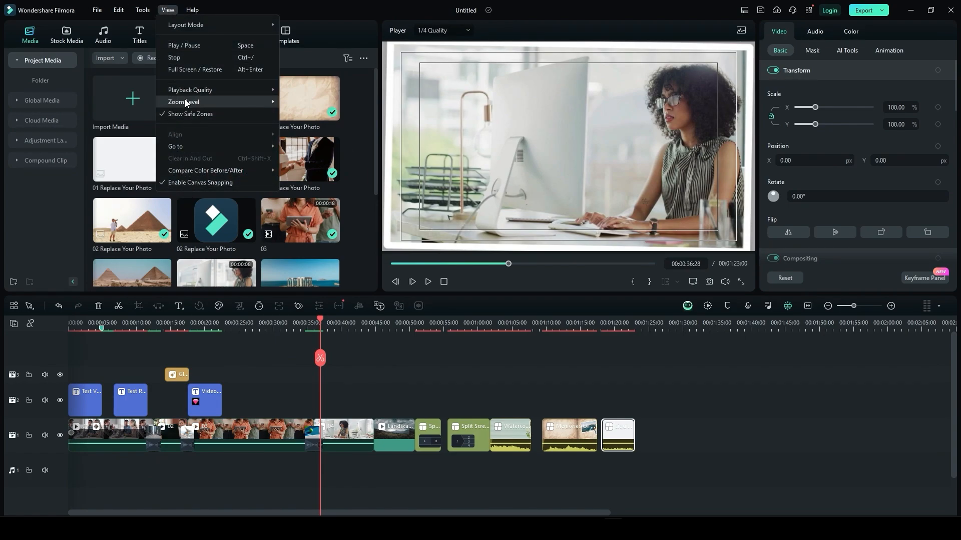
mouse_move(188, 101)
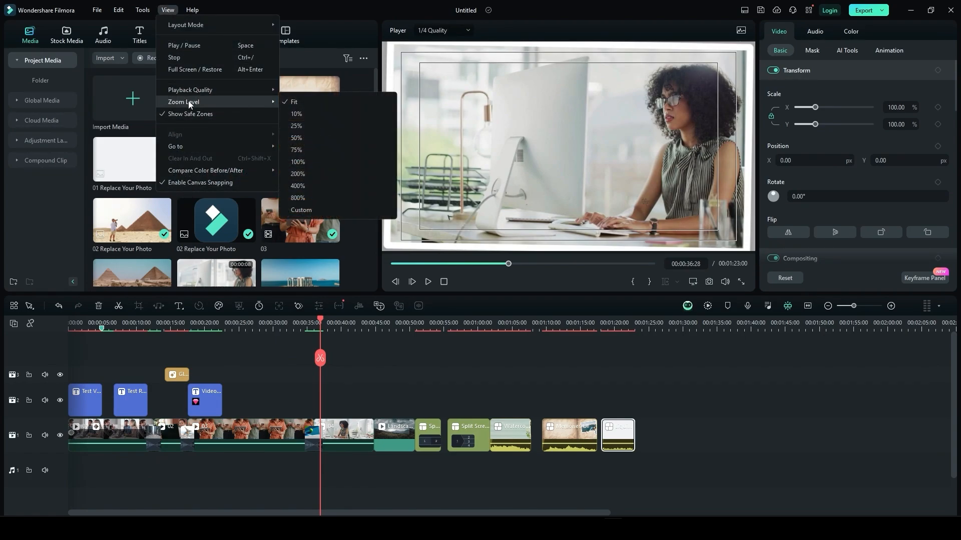
left_click(295, 128)
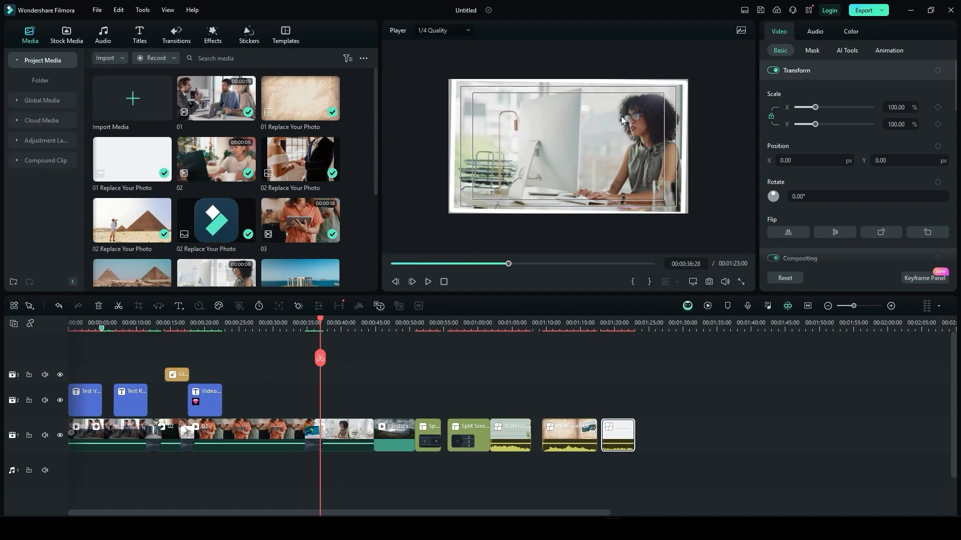
left_click_drag(597, 179, 592, 176)
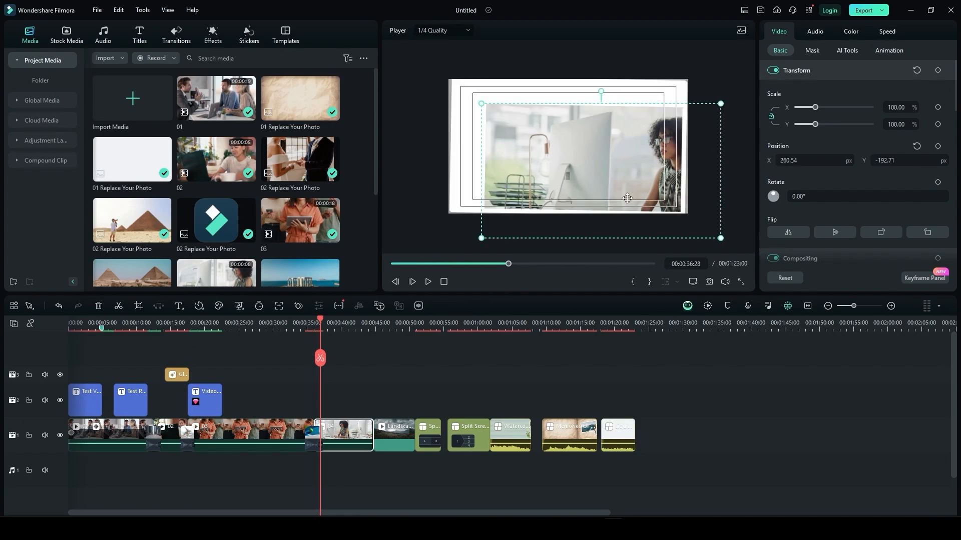
key("ctrl+z")
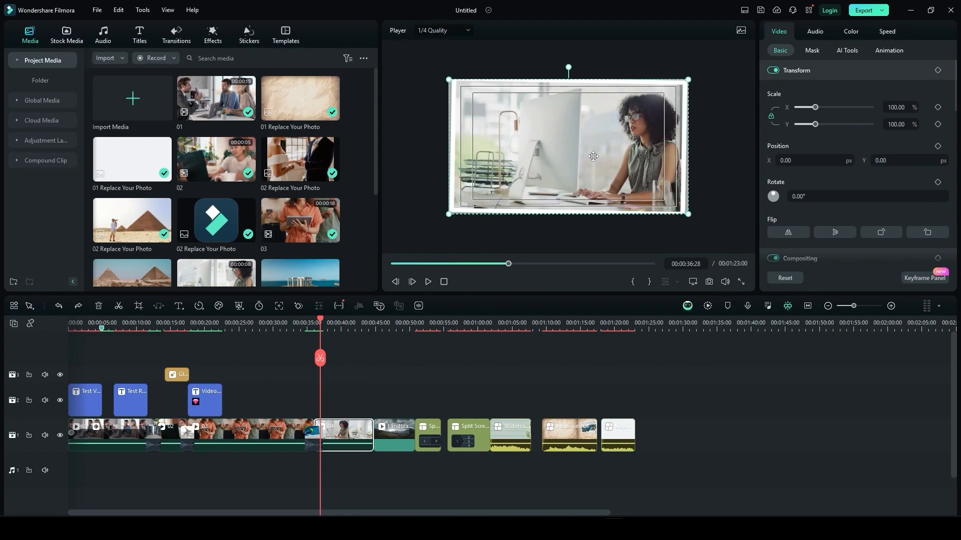
Set the preview zoom level to Fit and move the playhead to 00:00:46:09
left_click(170, 11)
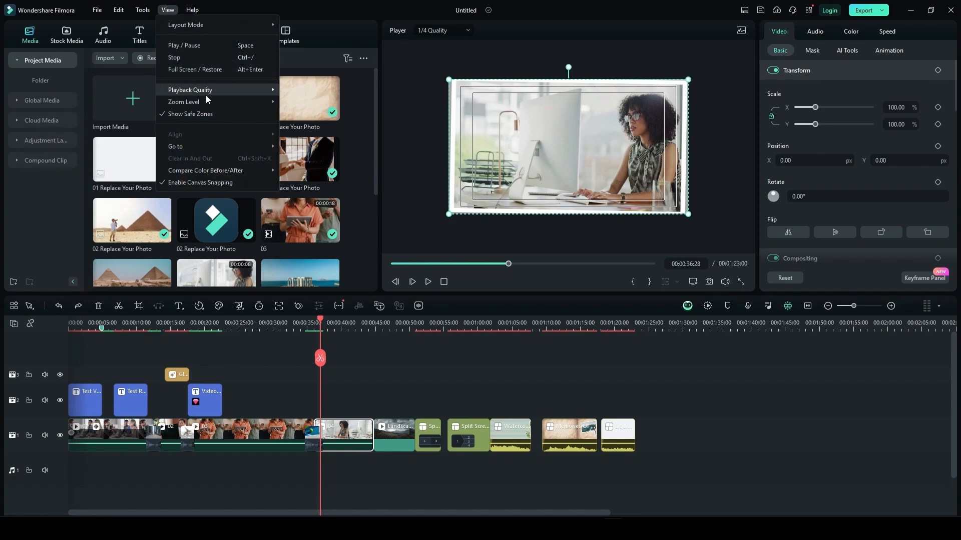
mouse_move(211, 102)
left_click(302, 105)
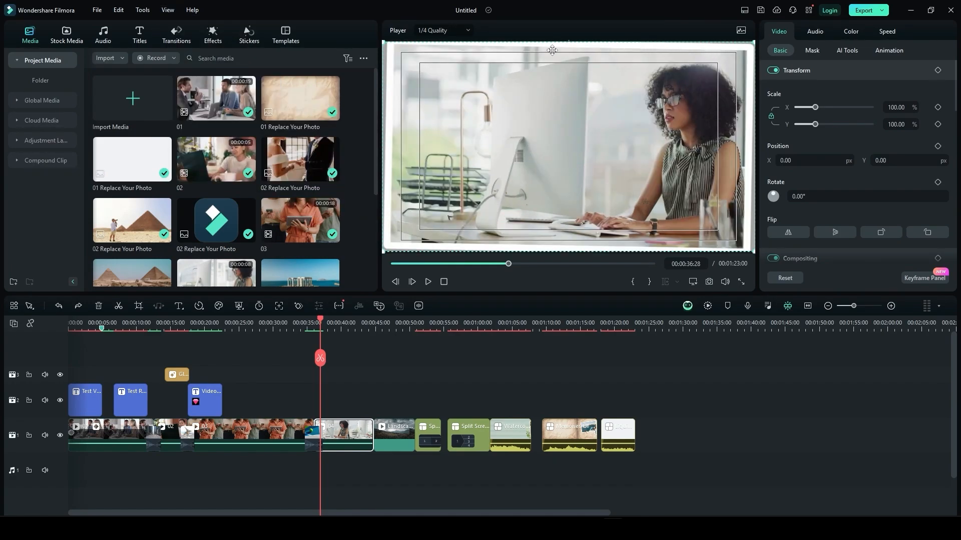
left_click(385, 325)
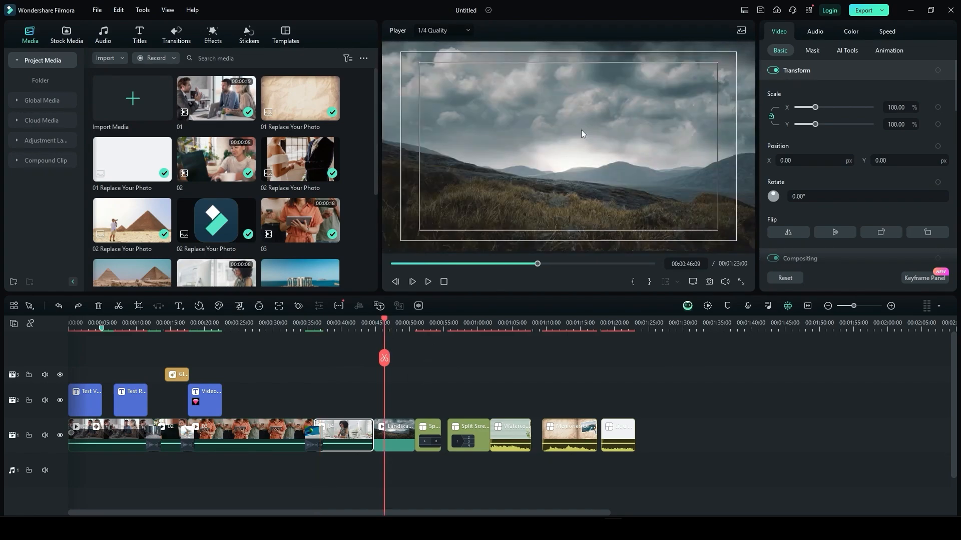
Hide the safe zones in the preview and show them again
left_click(167, 10)
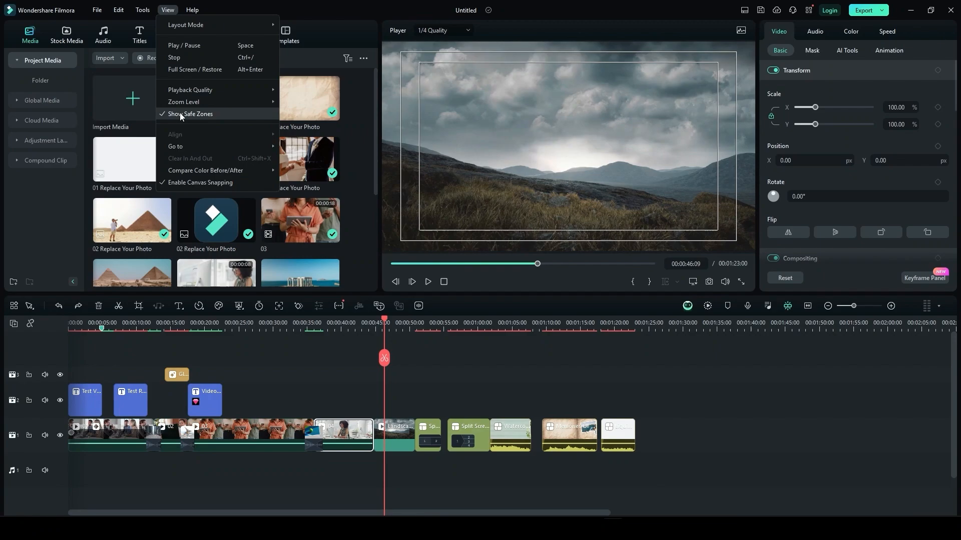
left_click(182, 114)
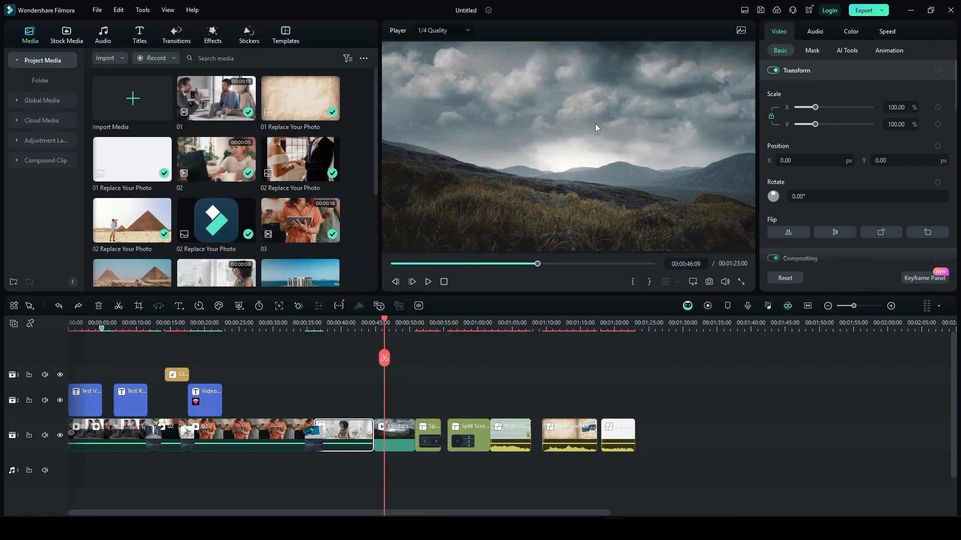
right_click(603, 137)
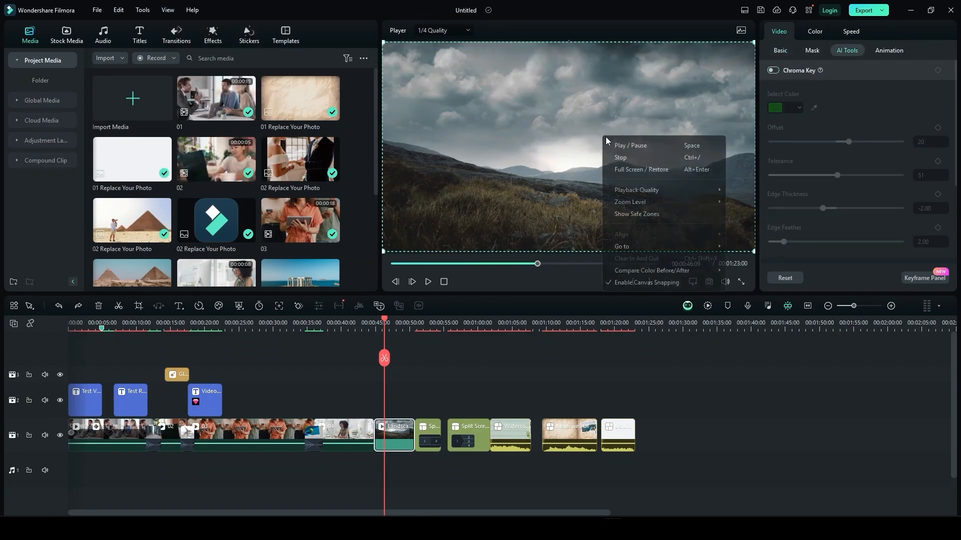
left_click(648, 216)
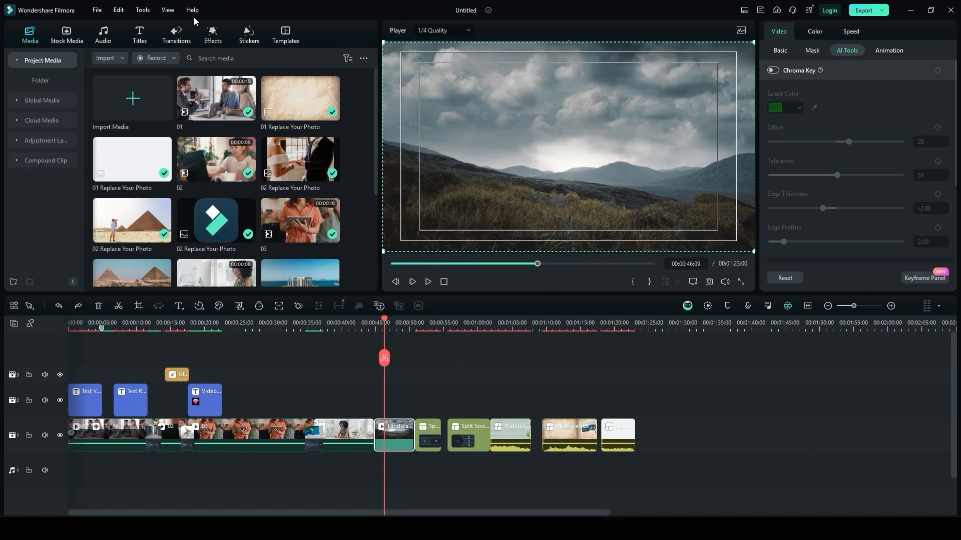
left_click(170, 9)
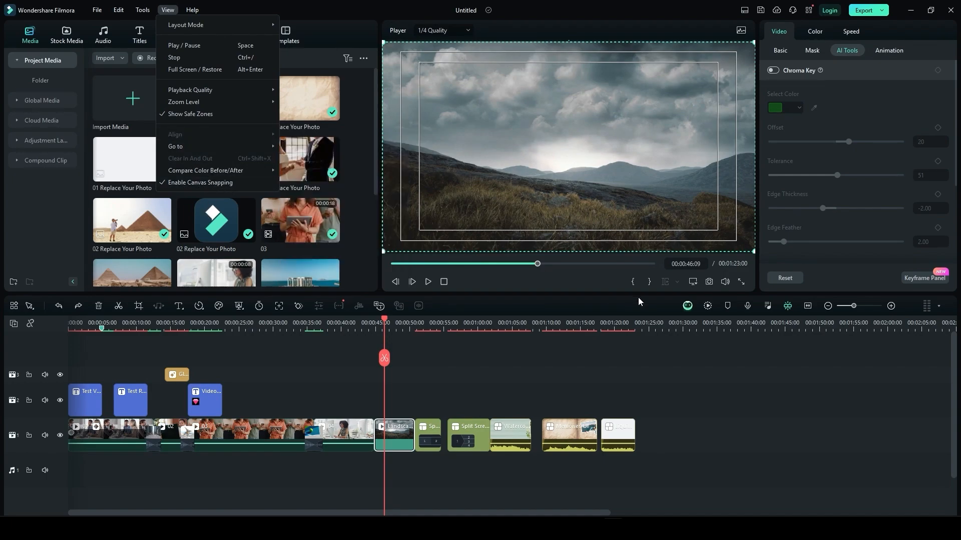
mouse_move(193, 11)
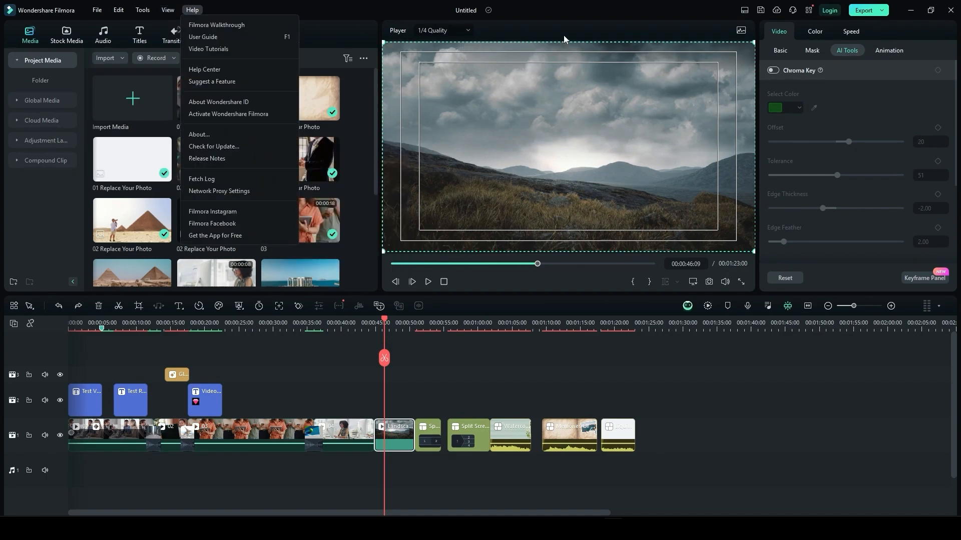
left_click(610, 13)
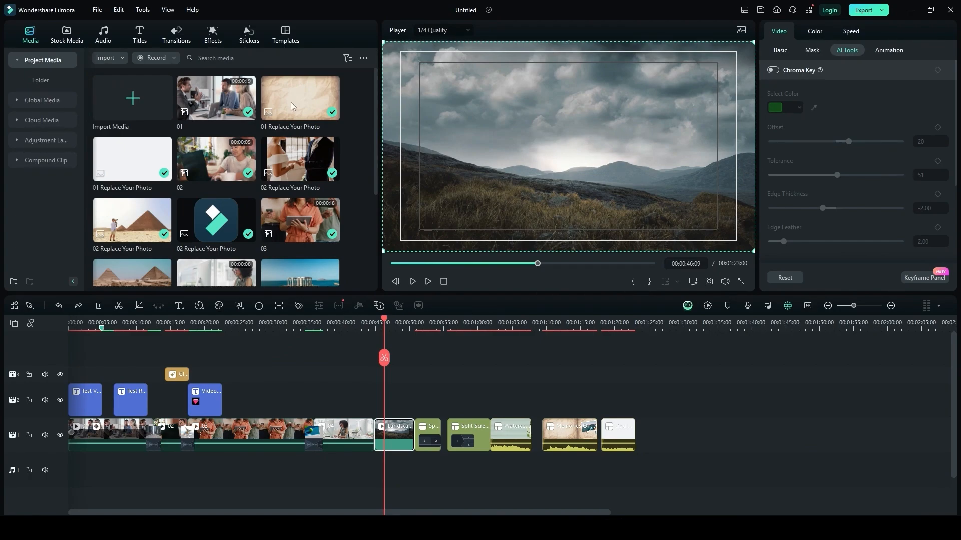
Open media clip 01 in the player and mark its in point at 00:00:04:24 and its out point at 00:00:14:15
double_click(204, 102)
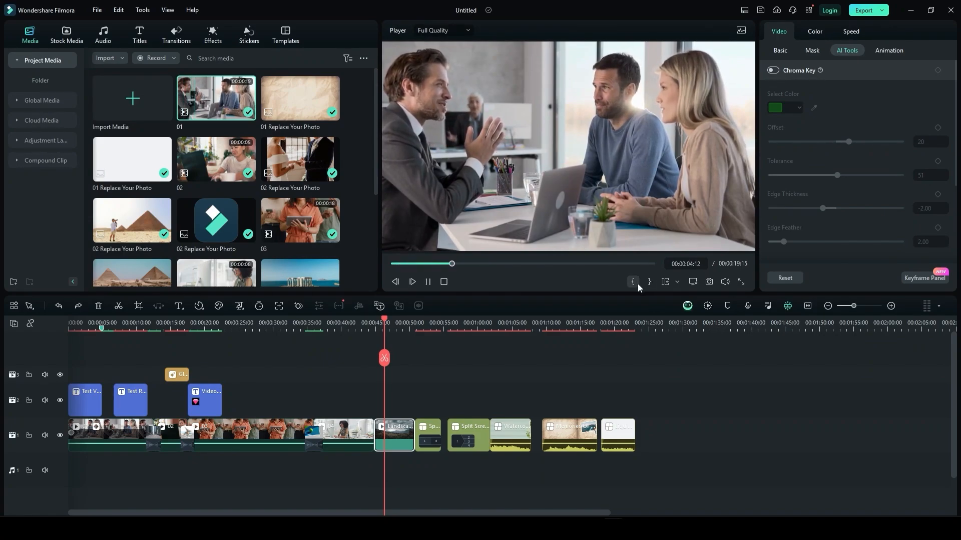
left_click(427, 283)
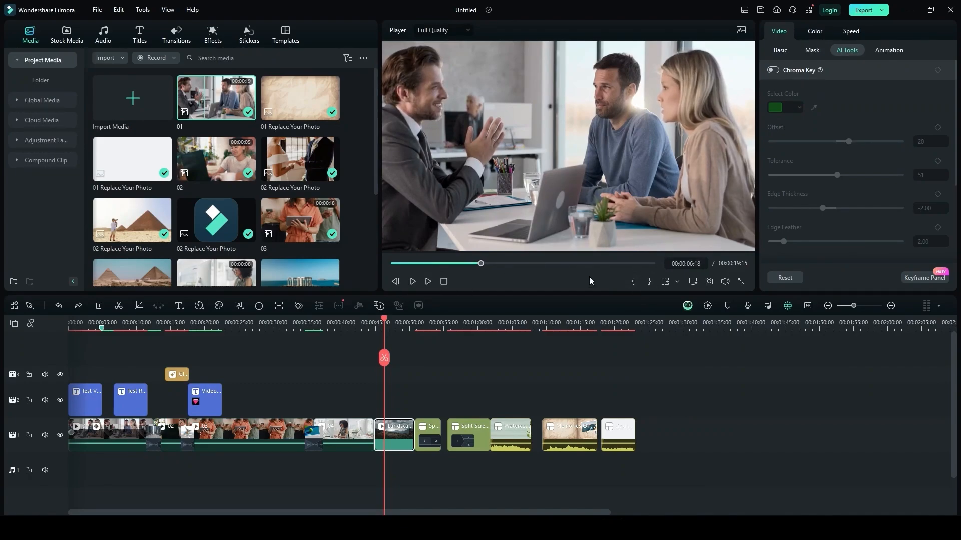
left_click_drag(480, 264, 458, 265)
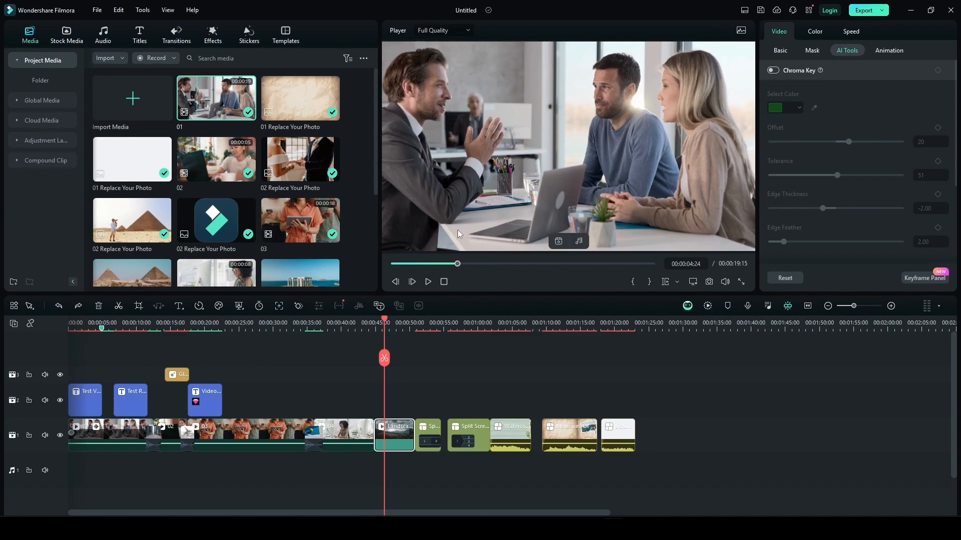
left_click(633, 283)
left_click(585, 264)
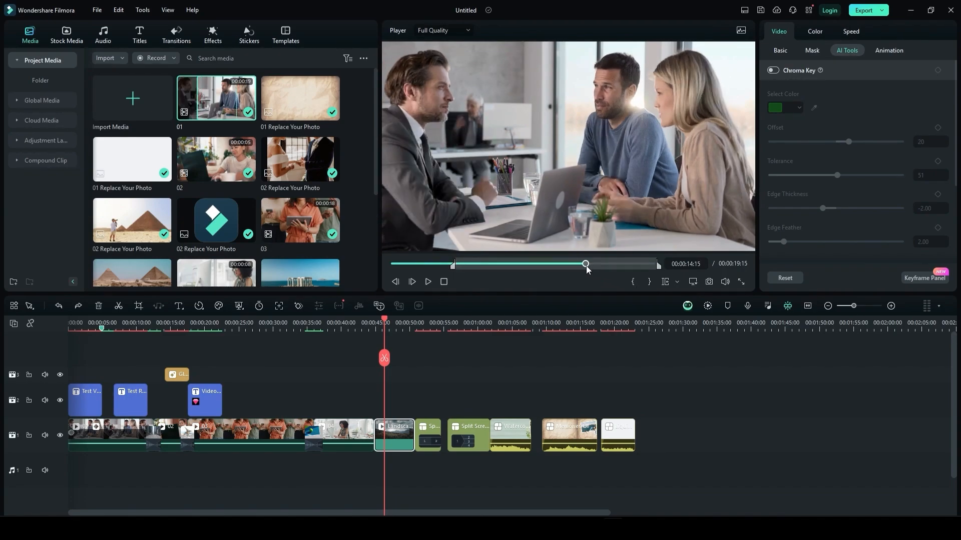
left_click(648, 283)
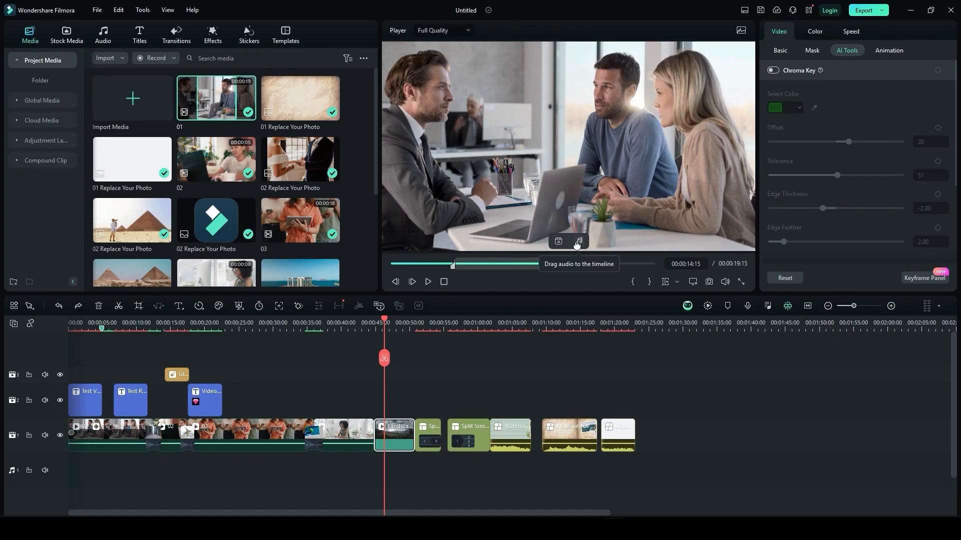
mouse_move(577, 244)
left_mouse_down()
mouse_move(657, 327)
mouse_move(693, 451)
mouse_move(590, 236)
left_mouse_up()
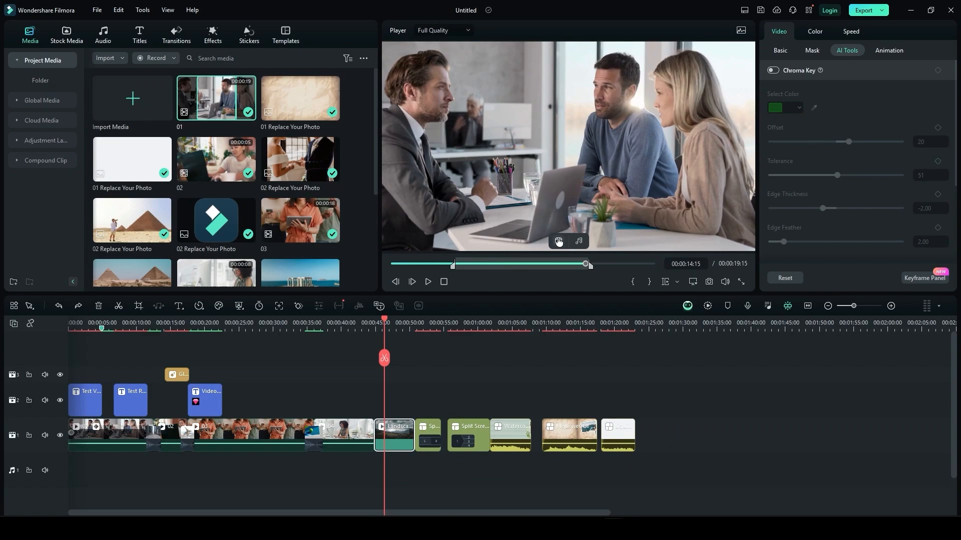
left_click_drag(558, 242, 524, 244)
left_click_drag(635, 139, 542, 194)
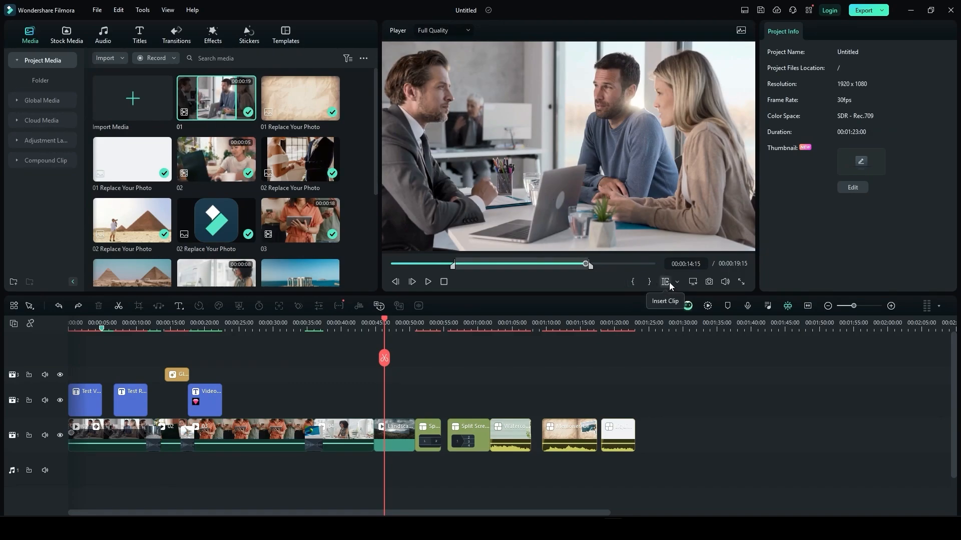
Clear the in and out points of media clip 01
right_click(551, 261)
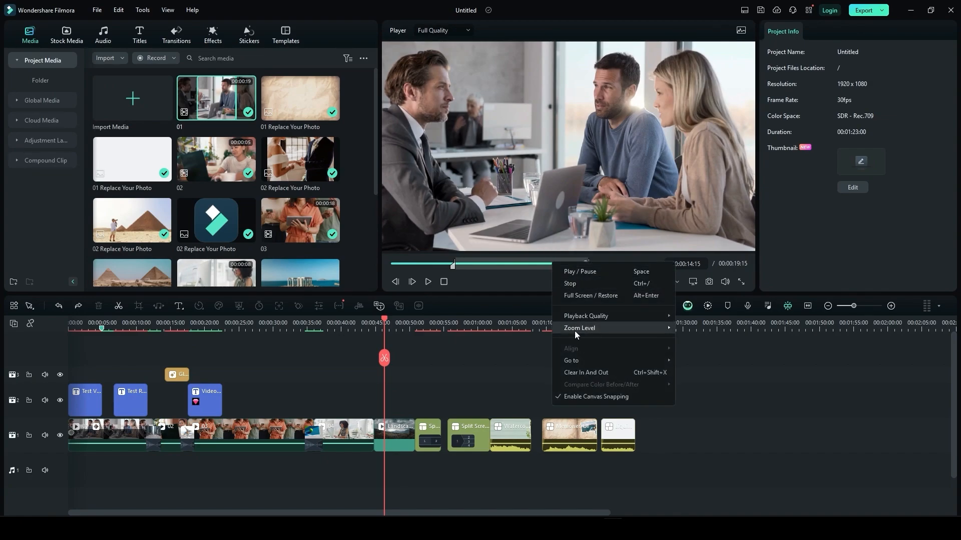
left_click(575, 371)
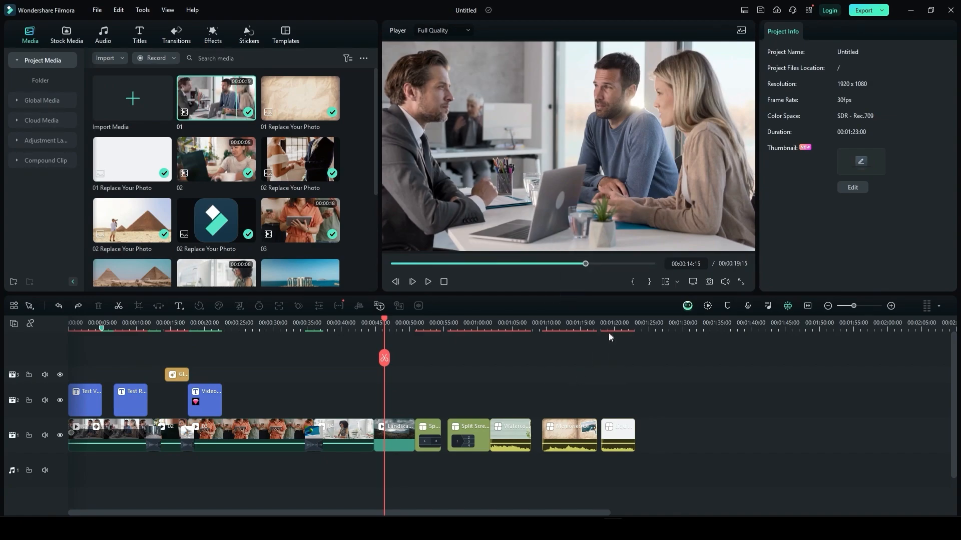
Turn on the full clip display for media clip 01 in the player and preview several moments along its filmstrip
left_click(695, 284)
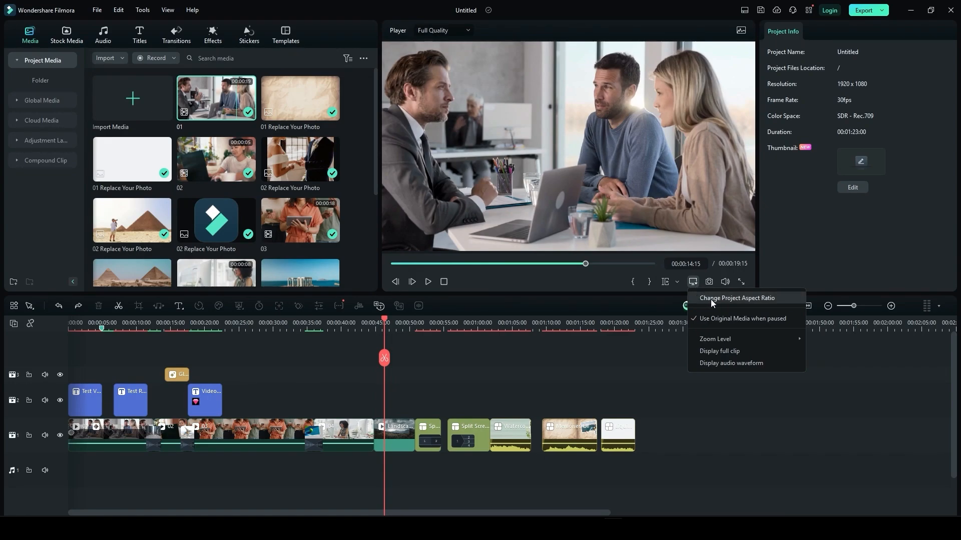
mouse_move(716, 339)
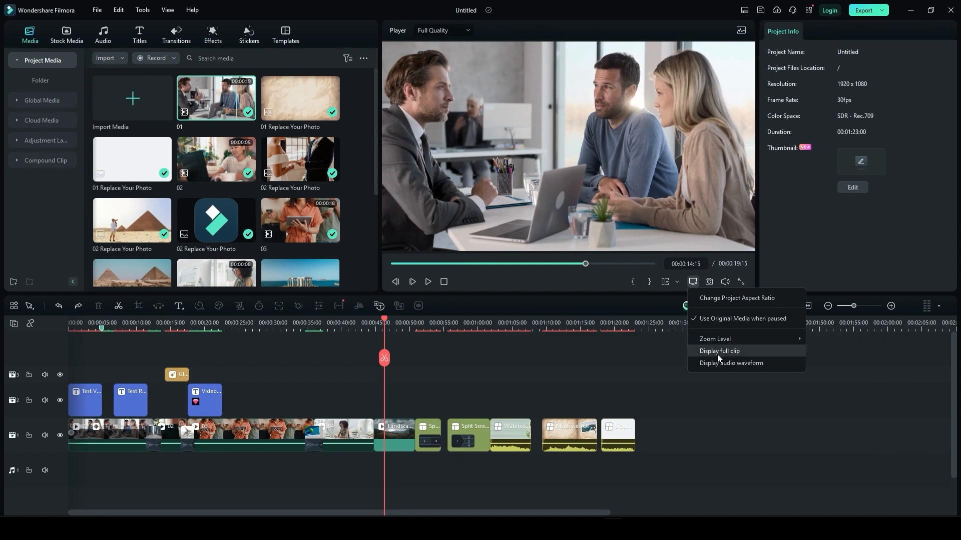
left_click(717, 352)
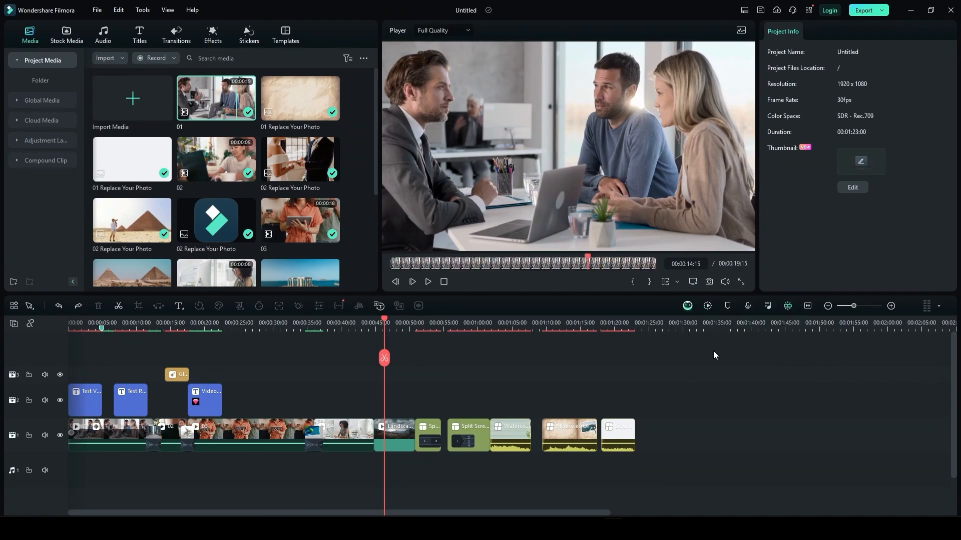
left_click(569, 260)
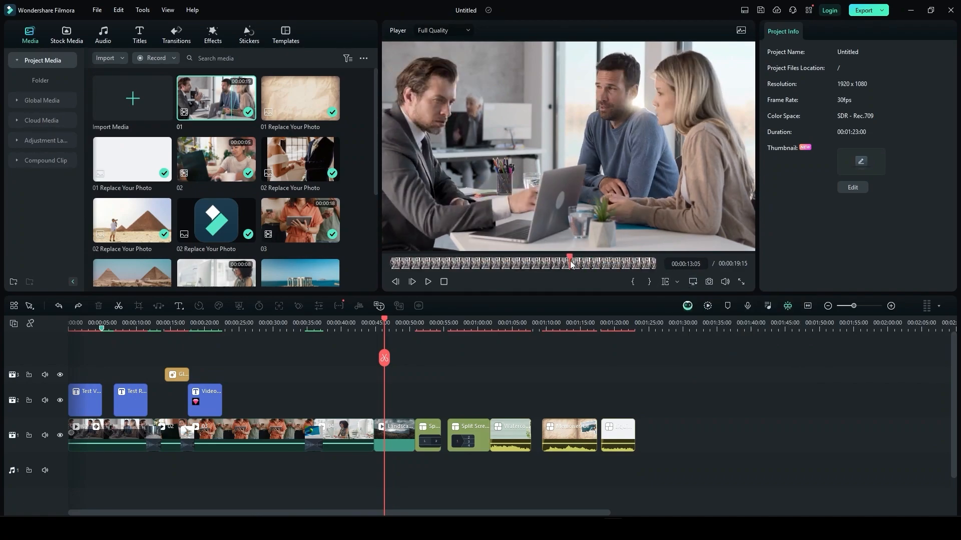
left_click(405, 263)
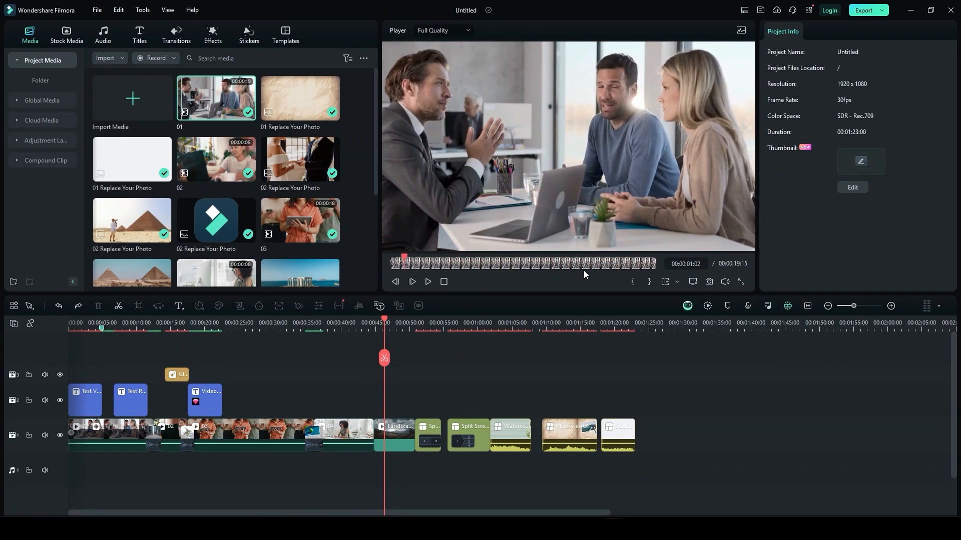
right_click(631, 260)
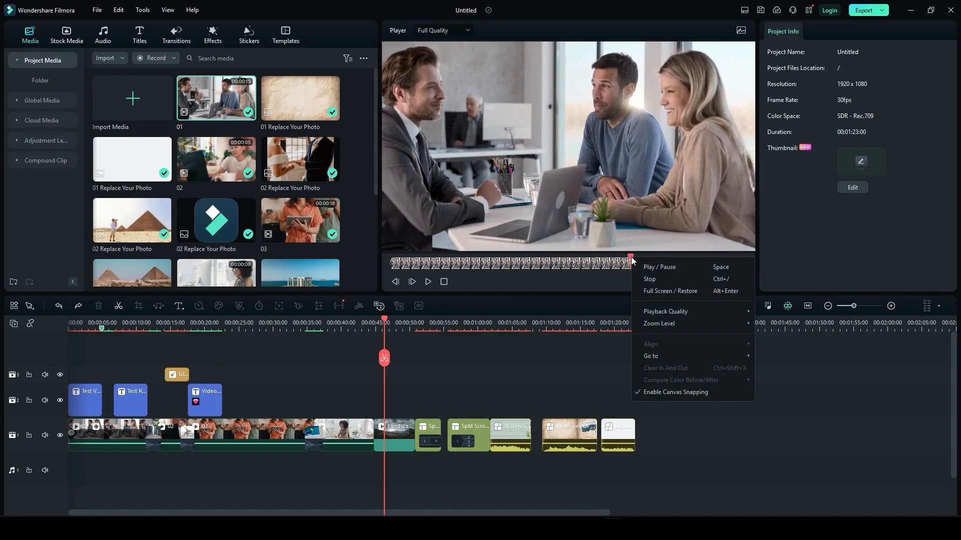
mouse_move(670, 356)
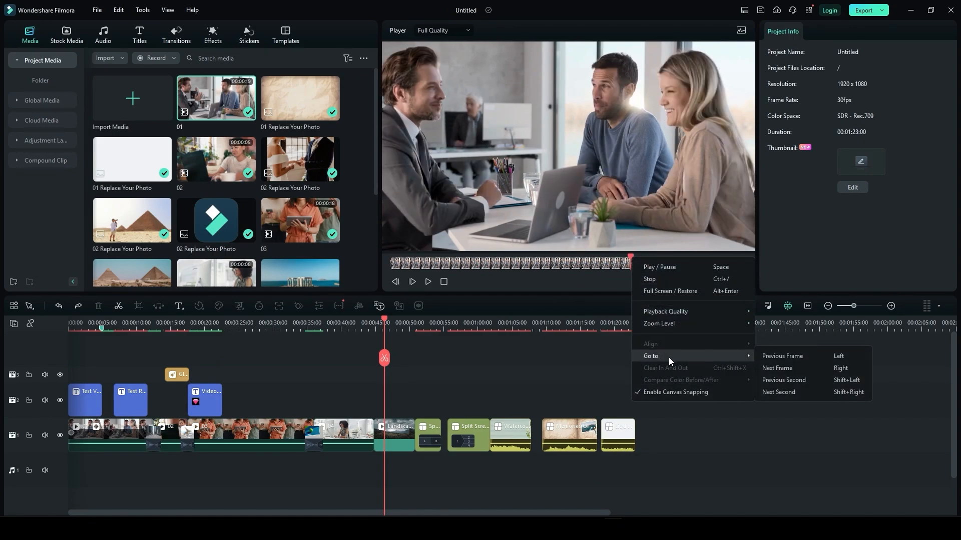
left_click(599, 288)
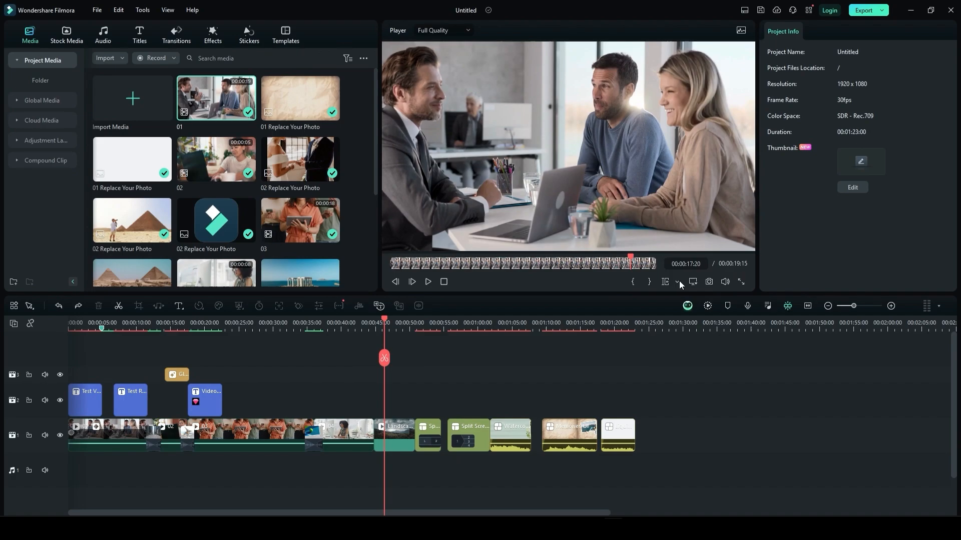
Turn off the full clip display for media clip 01 in the player
left_click(693, 281)
left_click(712, 346)
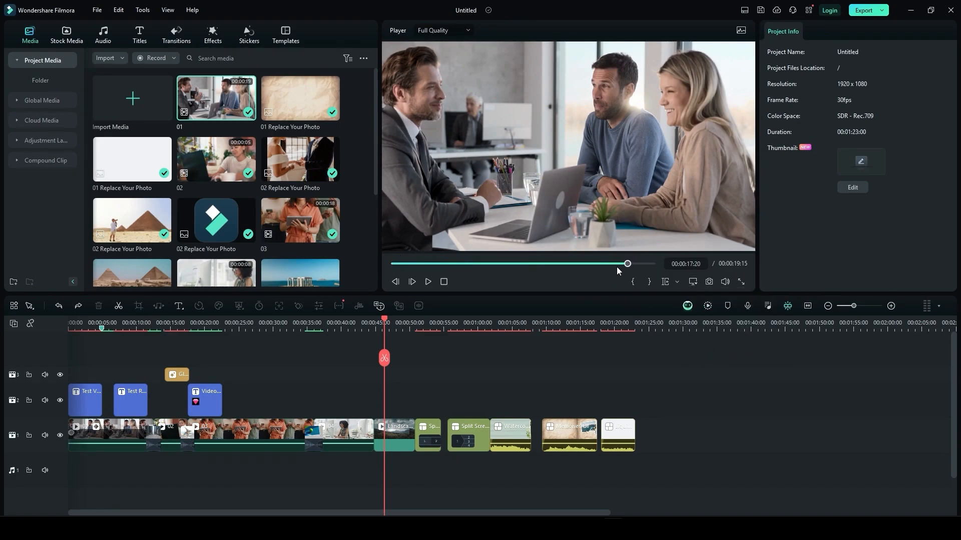
left_click(693, 283)
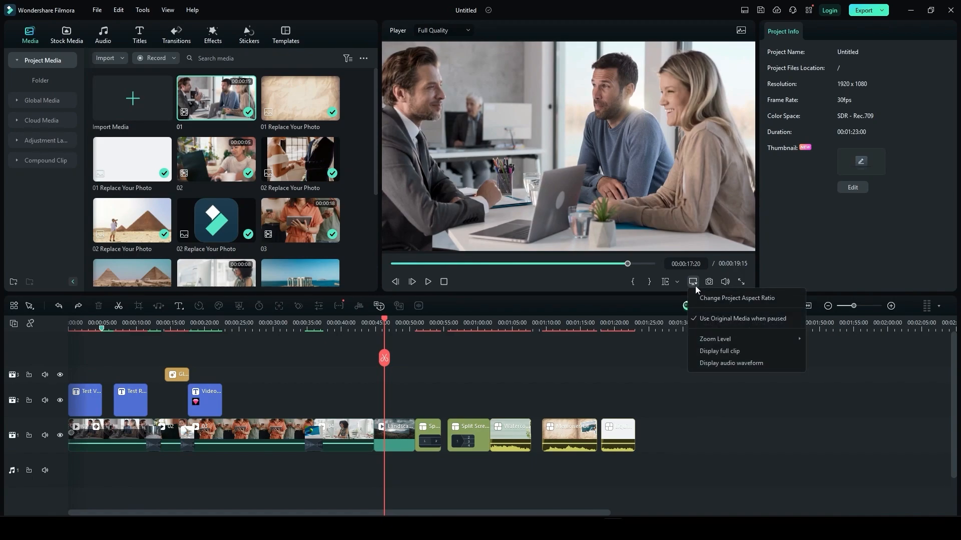
left_click(694, 283)
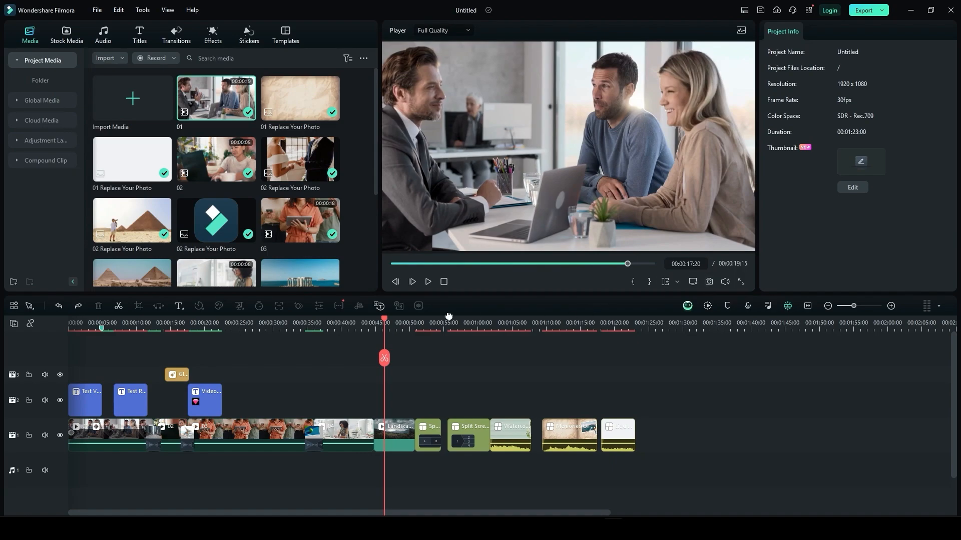
Take a snapshot of the timeline frame at 00:00:32:03 in JPG format
left_click(339, 325)
left_click_drag(334, 331, 288, 326)
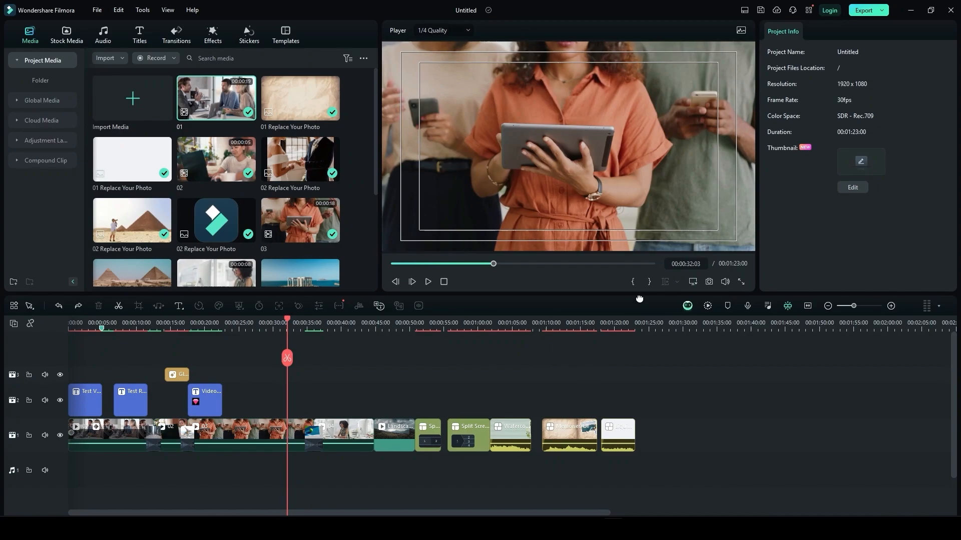
left_click(706, 284)
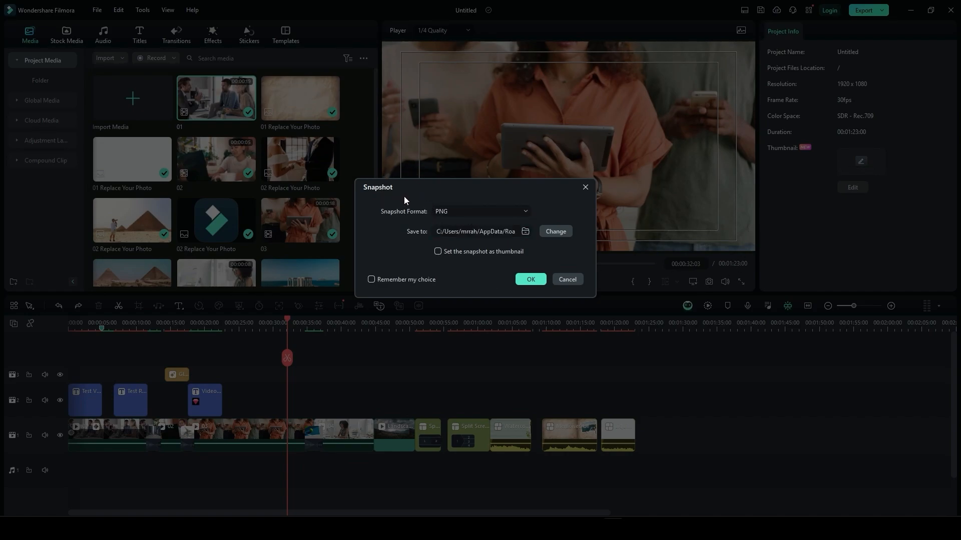
left_click(481, 210)
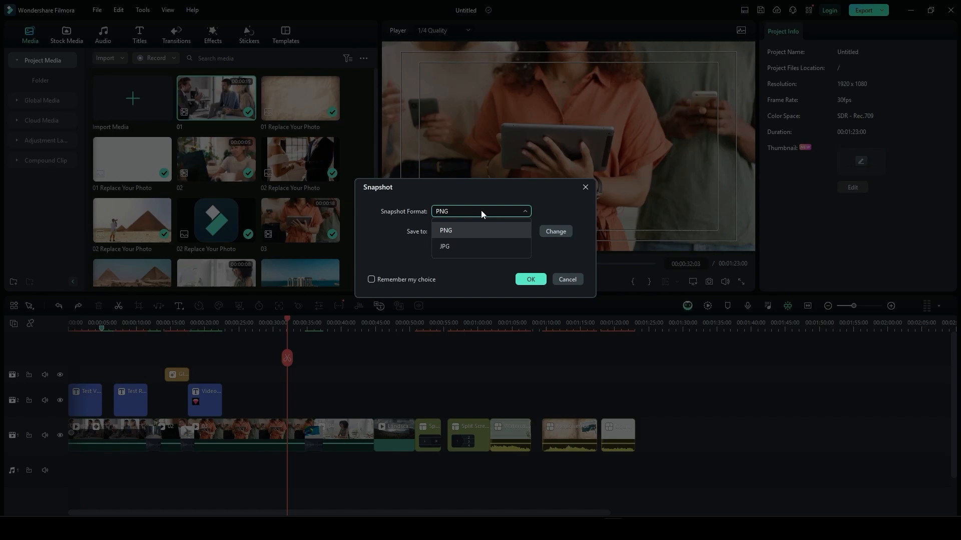
left_click(442, 247)
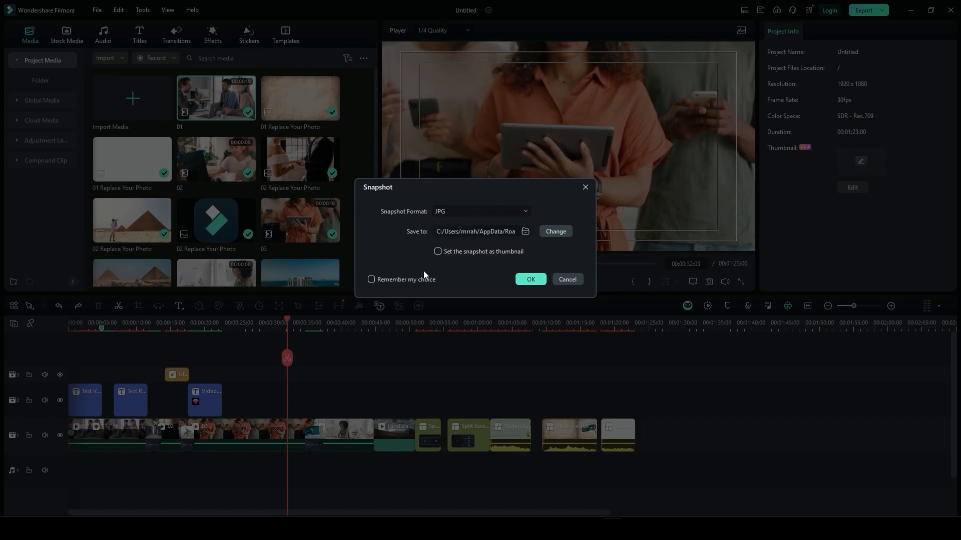
left_click(530, 279)
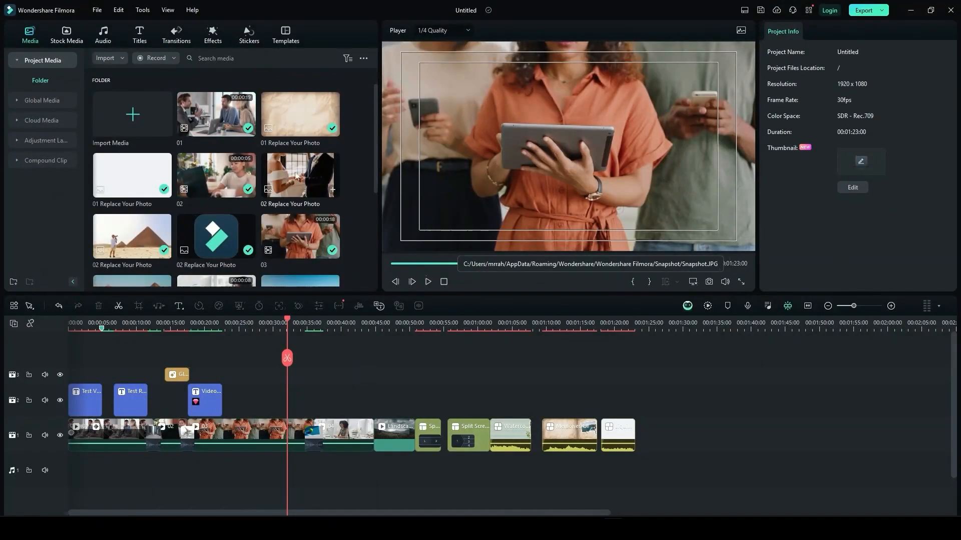
Add the Snapshot image to the timeline and place it on video track 1 shortly after the last clip
scroll(269, 157, "down", 3)
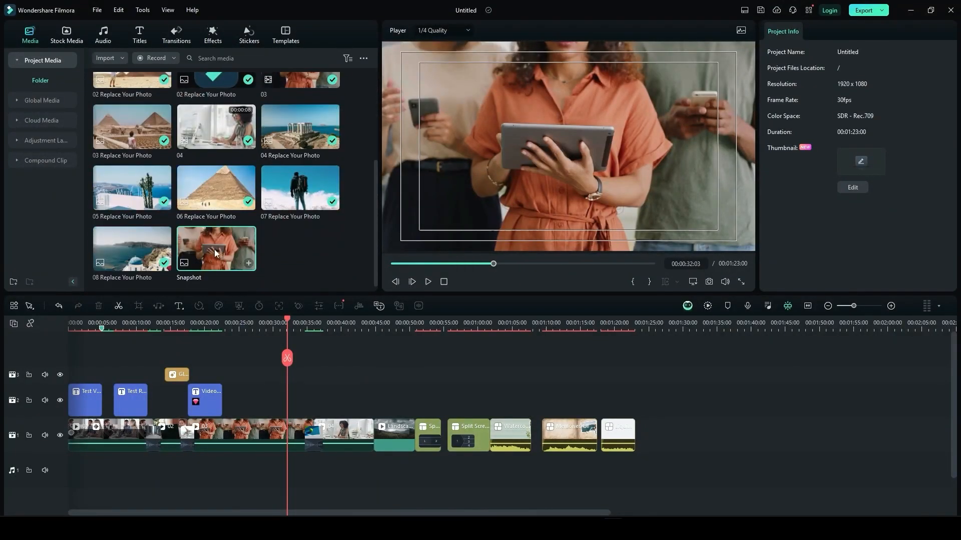
left_click_drag(215, 253, 295, 398)
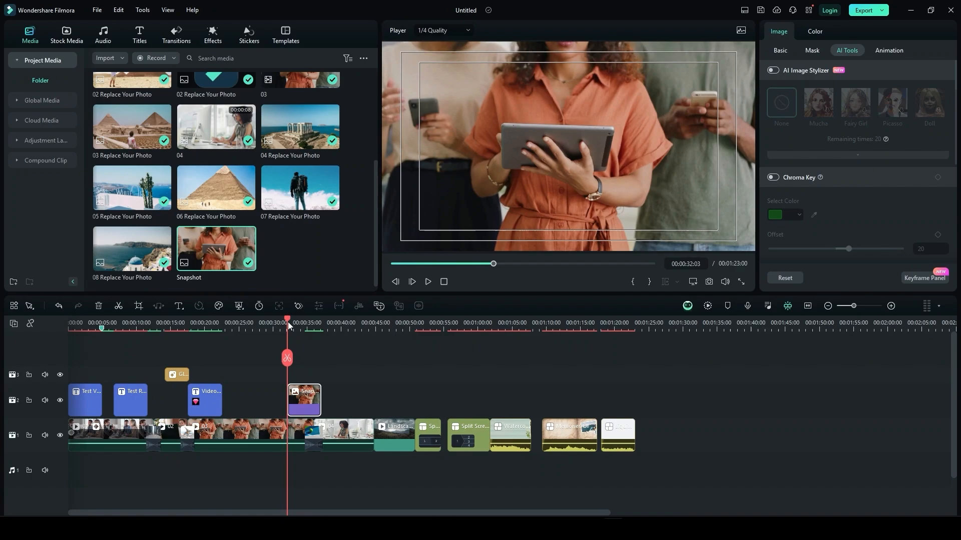
mouse_move(288, 326)
left_mouse_down()
mouse_move(315, 326)
mouse_move(299, 330)
left_mouse_up()
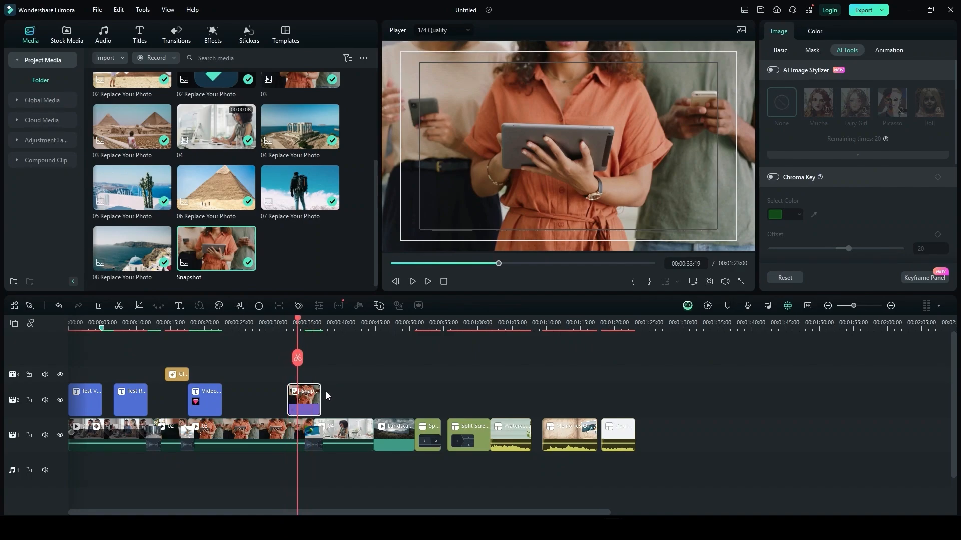
left_click_drag(326, 396, 657, 434)
left_click(664, 328)
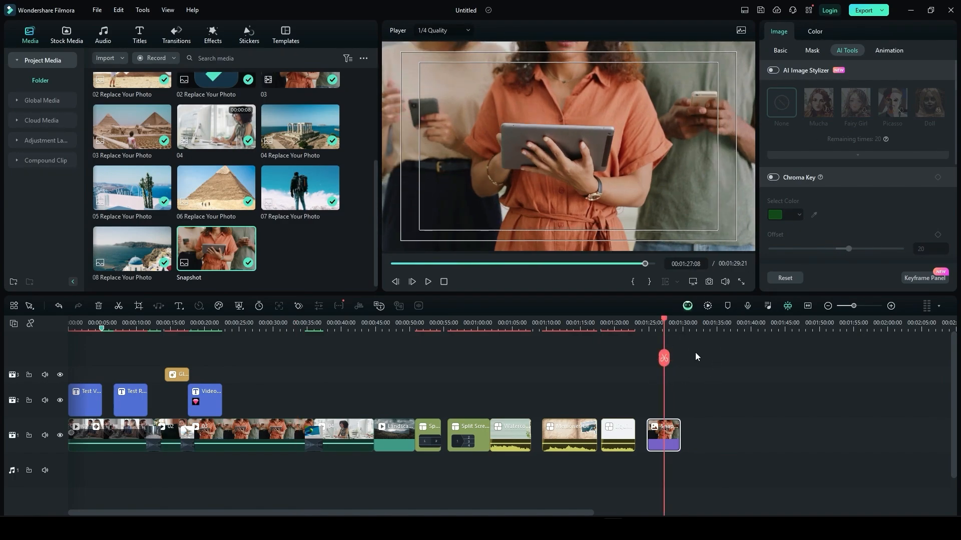
left_click(703, 368)
Lower the player's playback volume
mouse_move(724, 281)
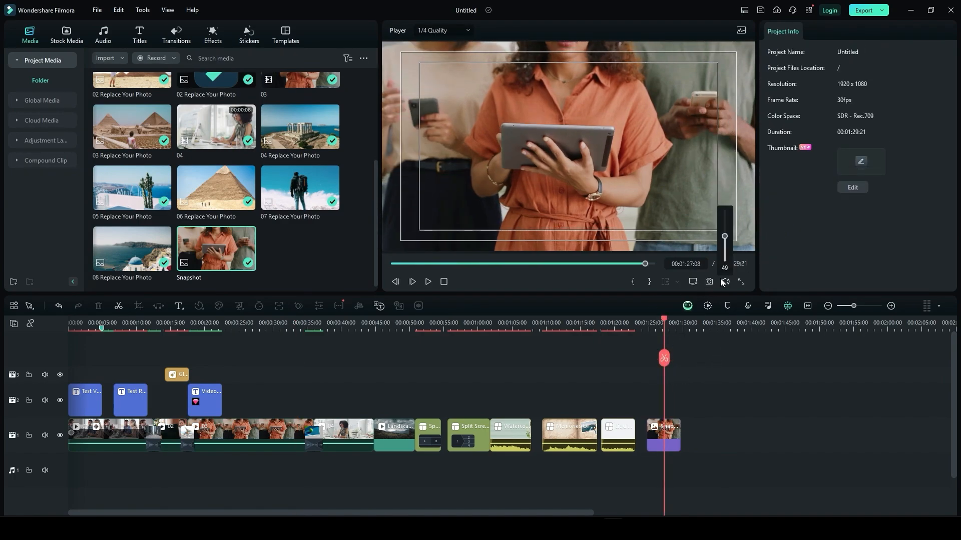
left_click_drag(724, 236, 725, 255)
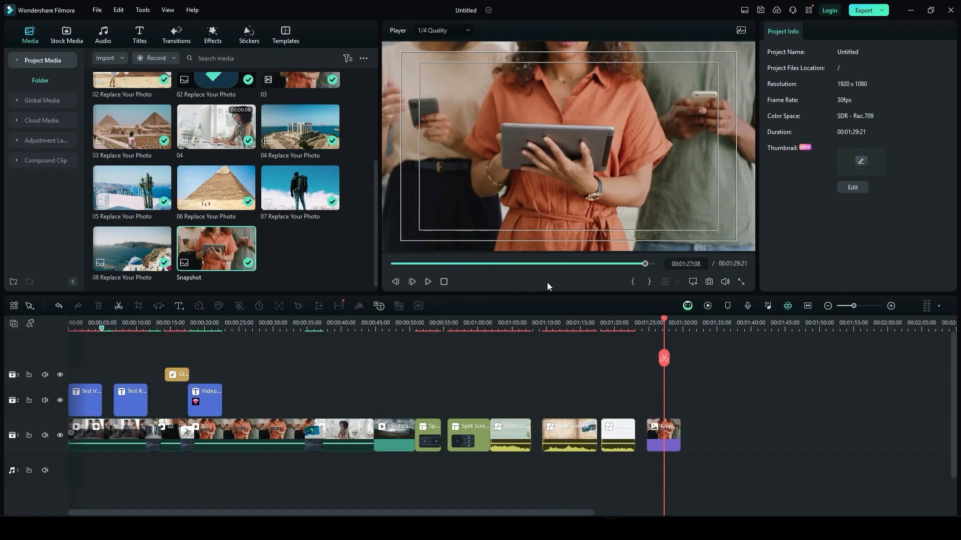
mouse_move(725, 281)
Preview the opening of the project in full screen from 00:00:00:00, then return to the normal view
left_click_drag(669, 323, 29, 334)
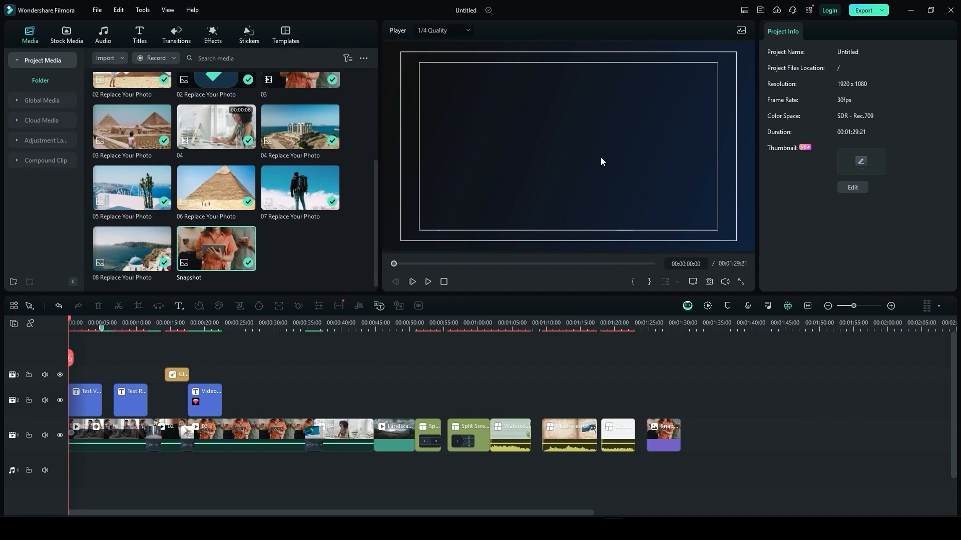
left_click(741, 282)
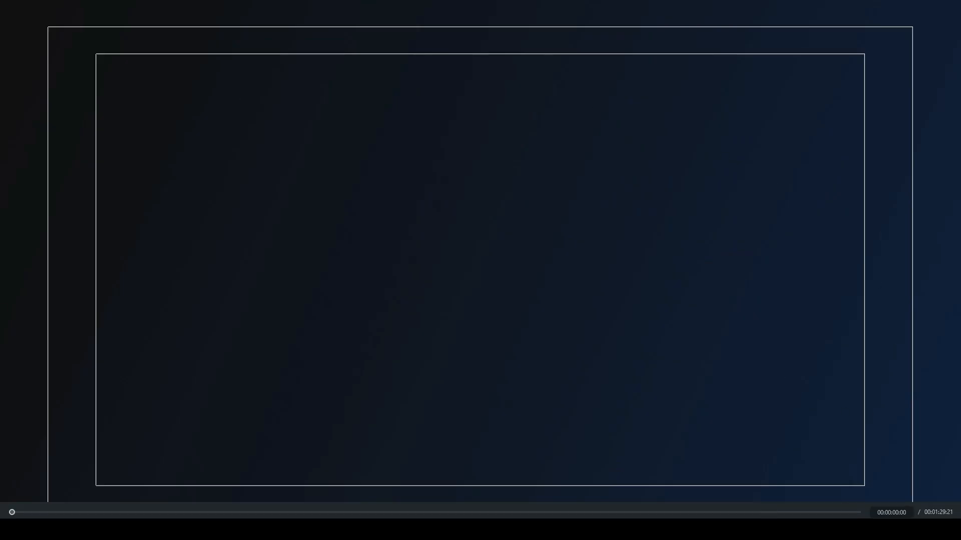
left_click(12, 512)
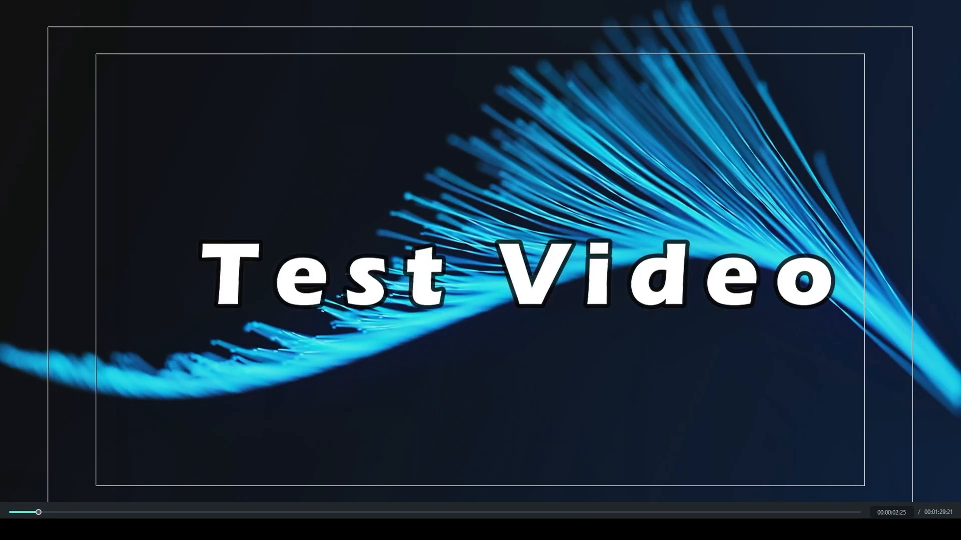
key("Escape")
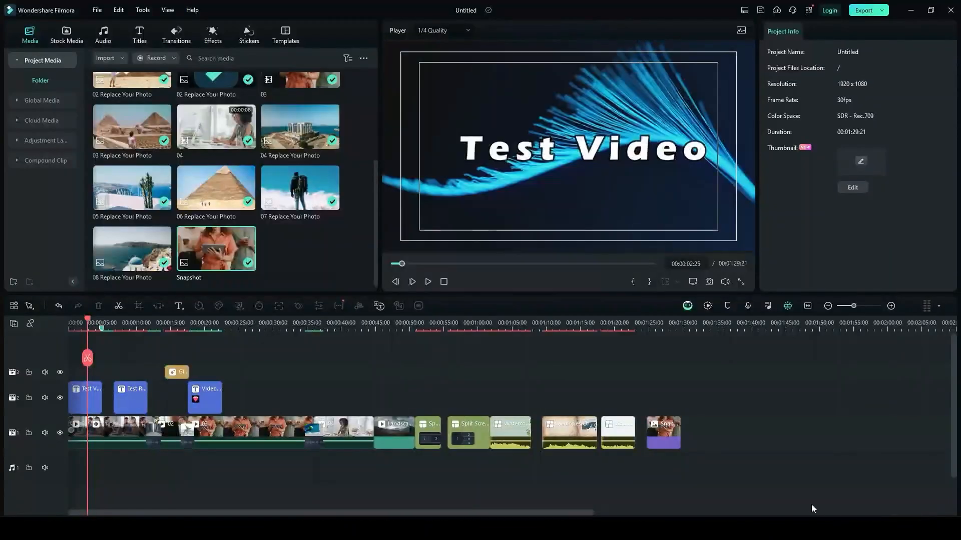
Set the playback quality to Full Quality and play the project in full screen from 00:00:00:00
left_click(455, 32)
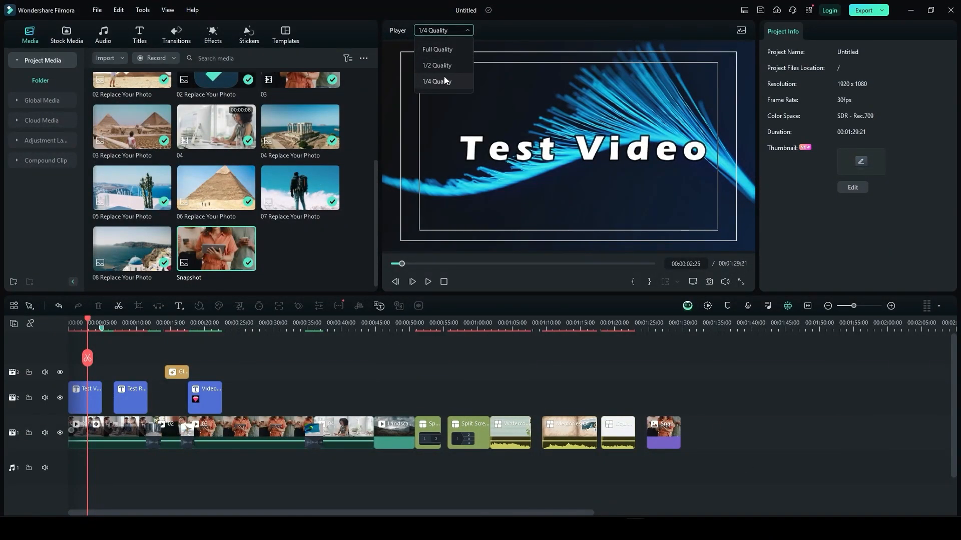
left_click(451, 50)
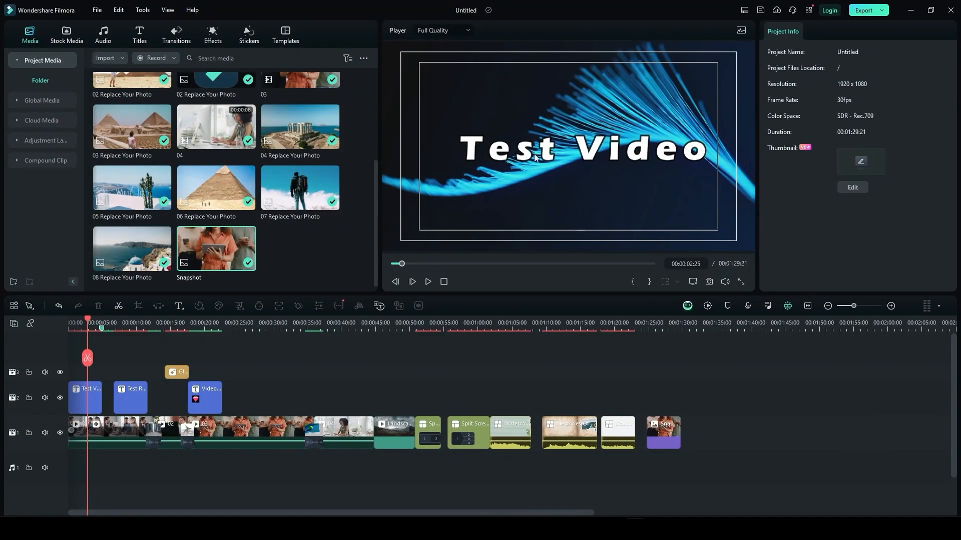
left_click(740, 283)
left_click_drag(30, 513, 11, 513)
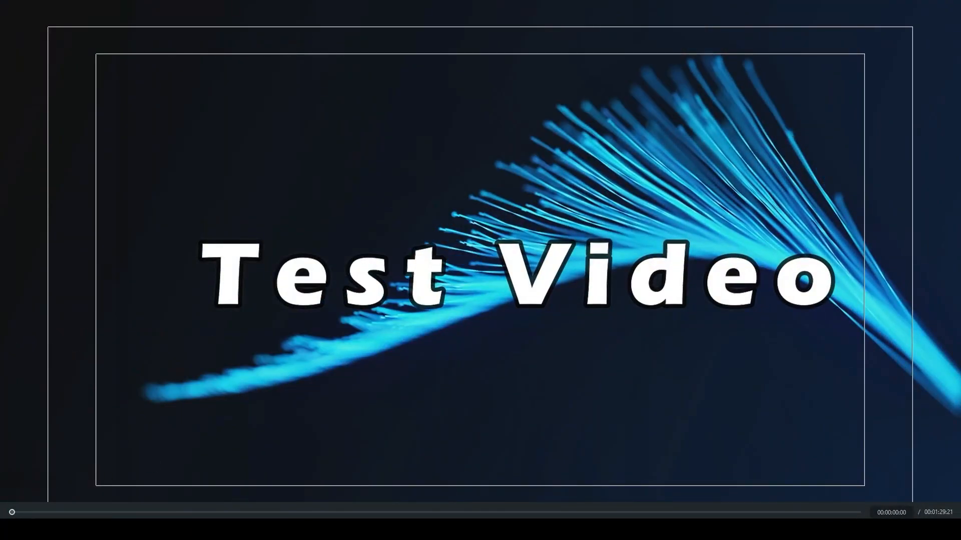
key("space")
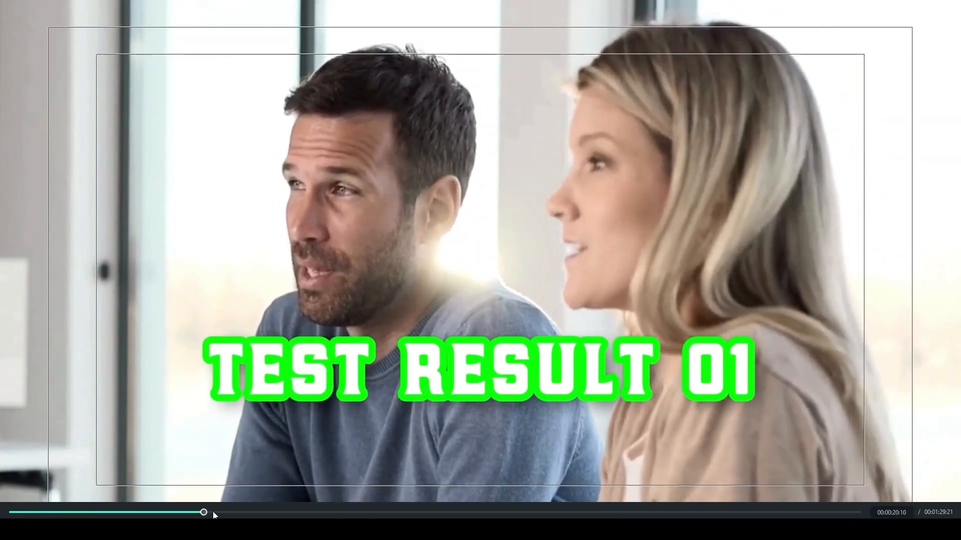
Skip ahead through the full-screen playback, restore the normal view and move the playhead to 00:01:28:02 on the snapshot clip
left_click(217, 512)
left_click(283, 512)
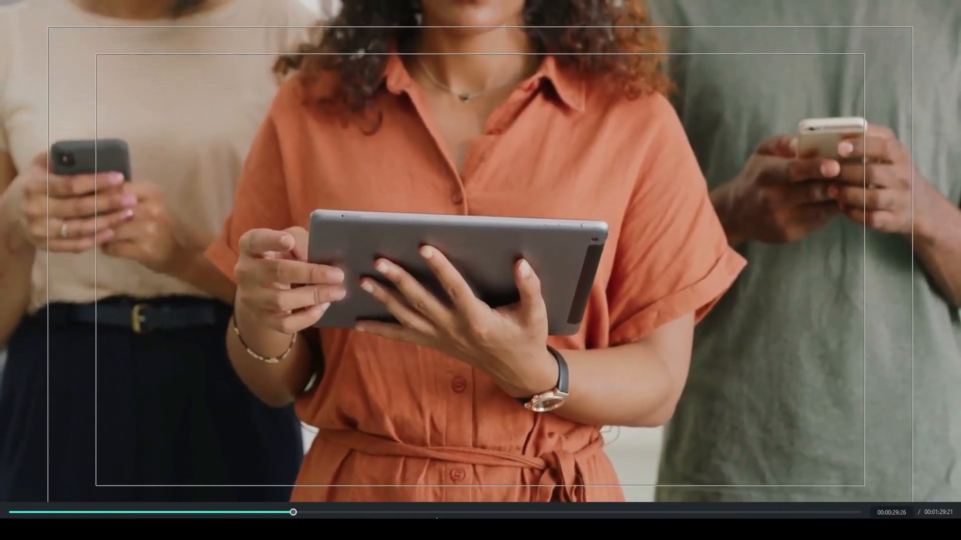
left_click(579, 512)
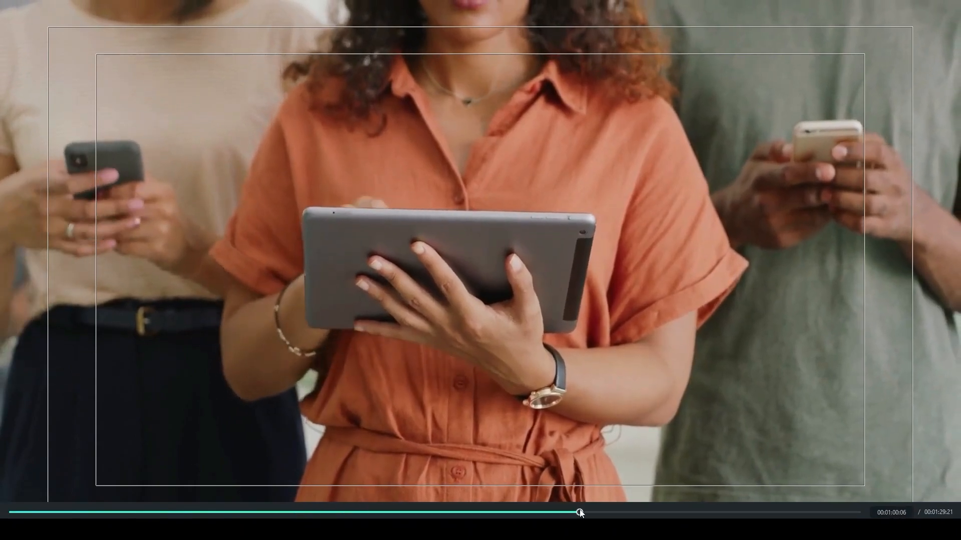
left_click(697, 511)
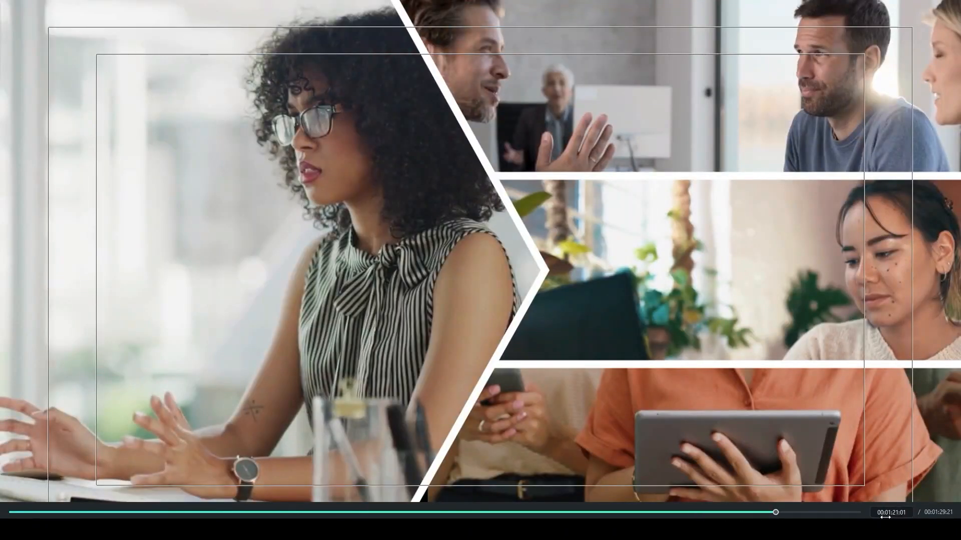
left_click(775, 511)
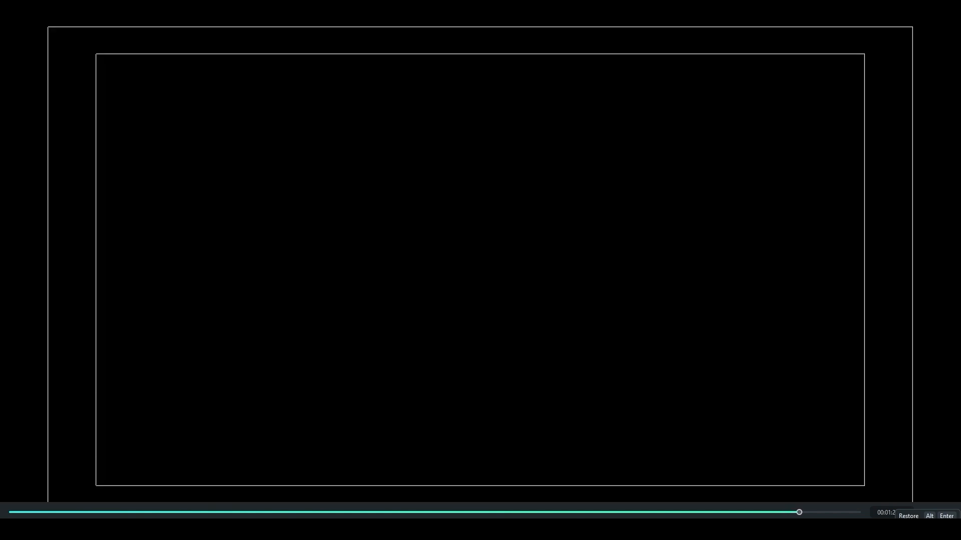
key("alt+Return")
key("space")
left_click_drag(647, 323, 669, 322)
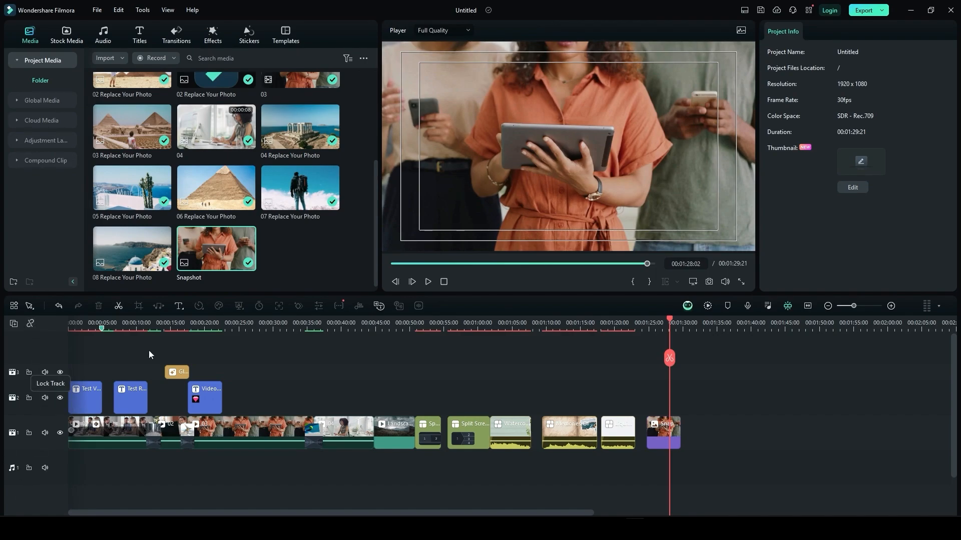
Place the Snapshot and 07 Replace Your Photo images on new upper video tracks, deleting each clip after placing it
left_click_drag(228, 240, 647, 381)
key("Delete")
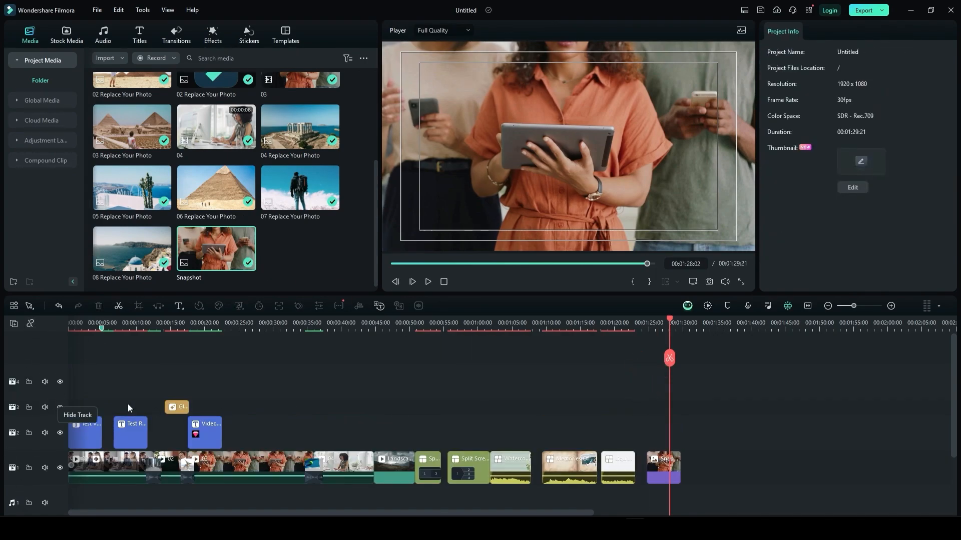
left_click_drag(331, 201, 655, 378)
key("Delete")
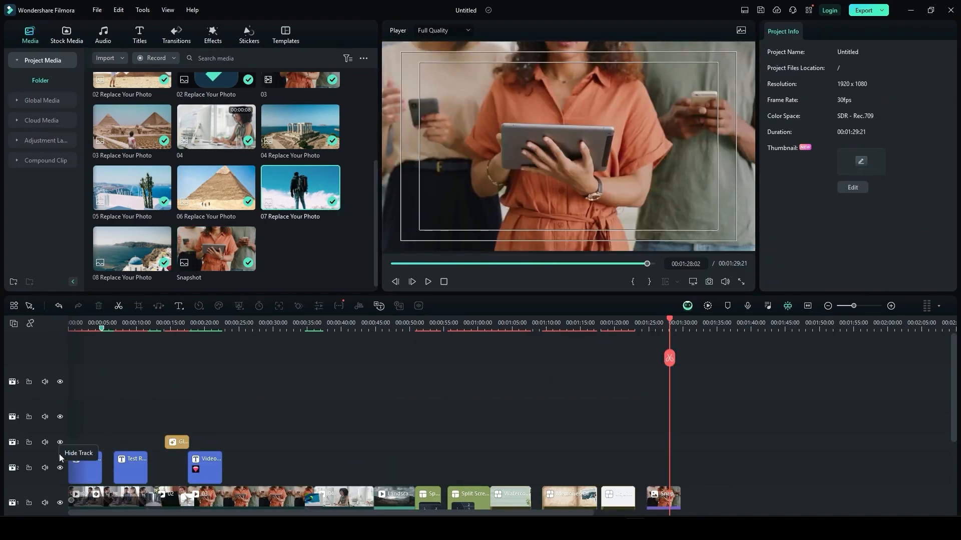
Delete the timeline's empty tracks and move the playhead to 00:01:28:18
right_click(33, 395)
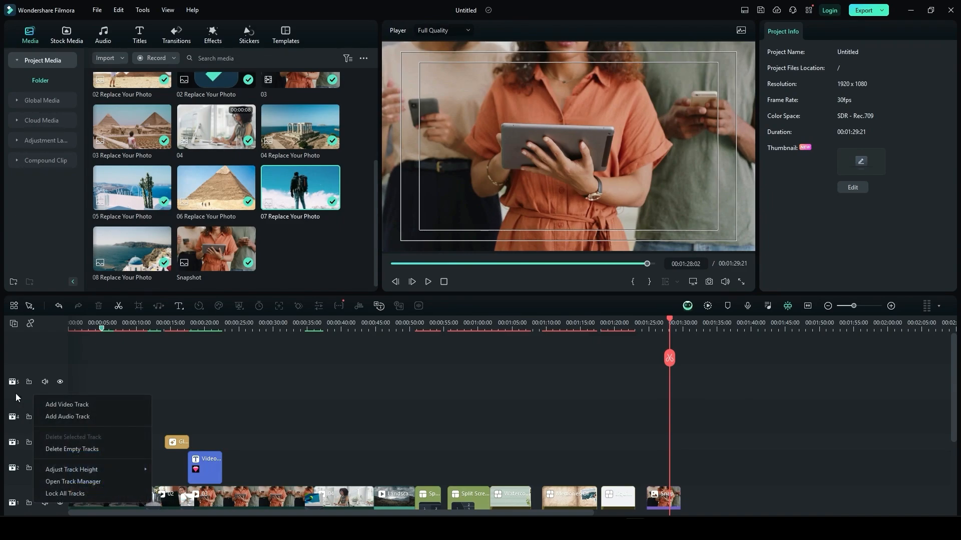
left_click(71, 450)
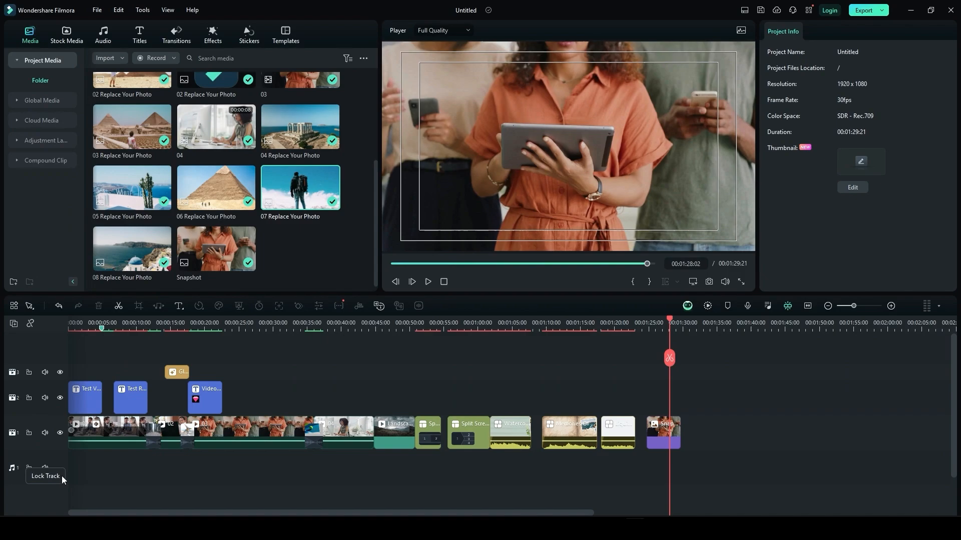
right_click(50, 481)
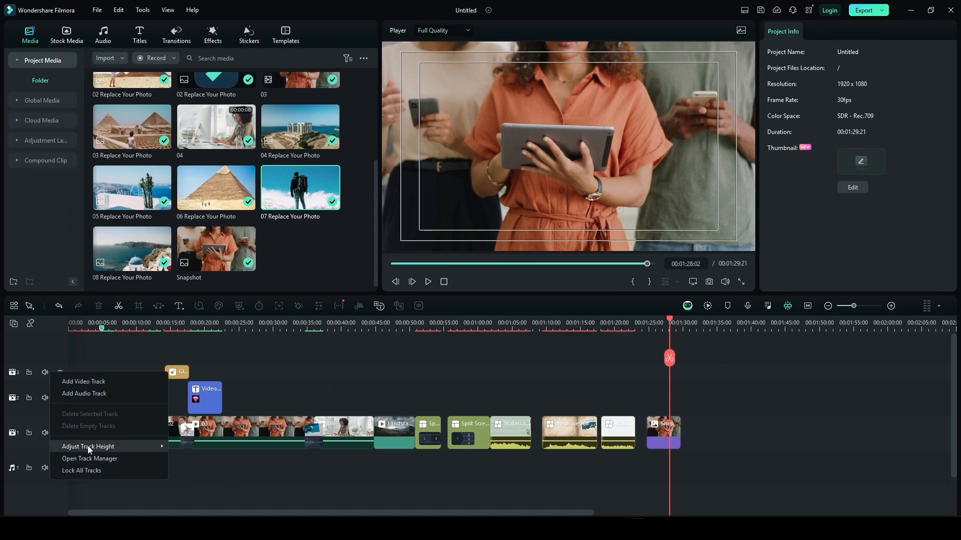
left_click(42, 508)
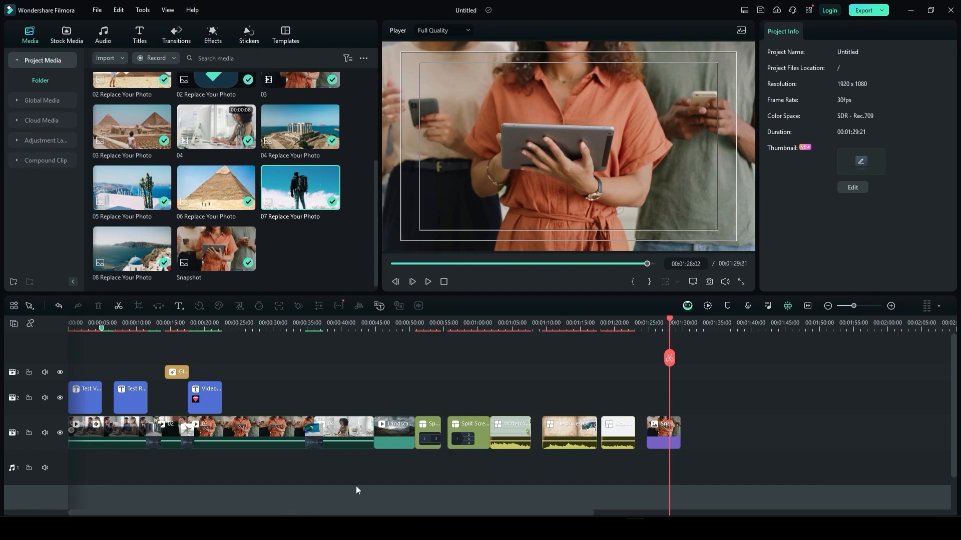
left_click_drag(418, 513, 350, 482)
left_click_drag(529, 326, 673, 346)
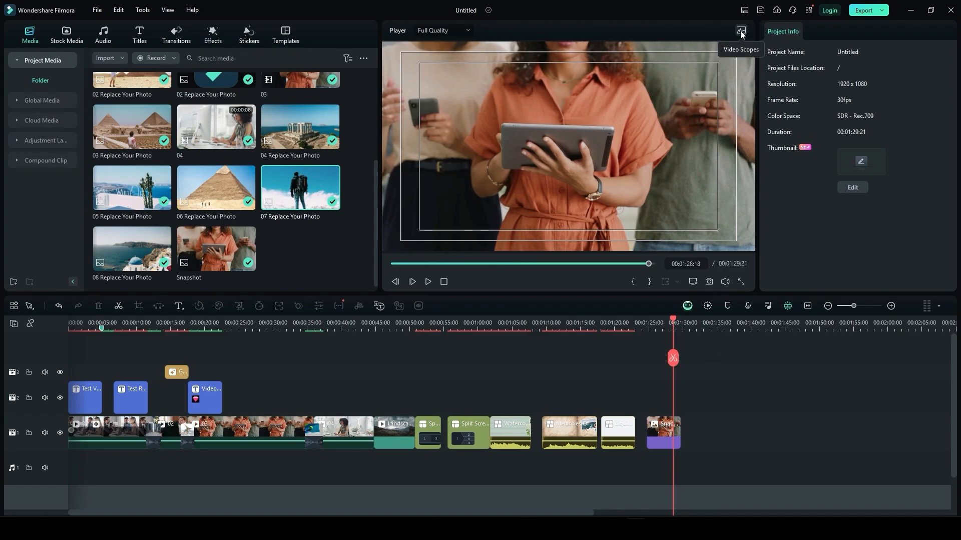
Open the local export settings and name the output file Test 01
left_click(864, 11)
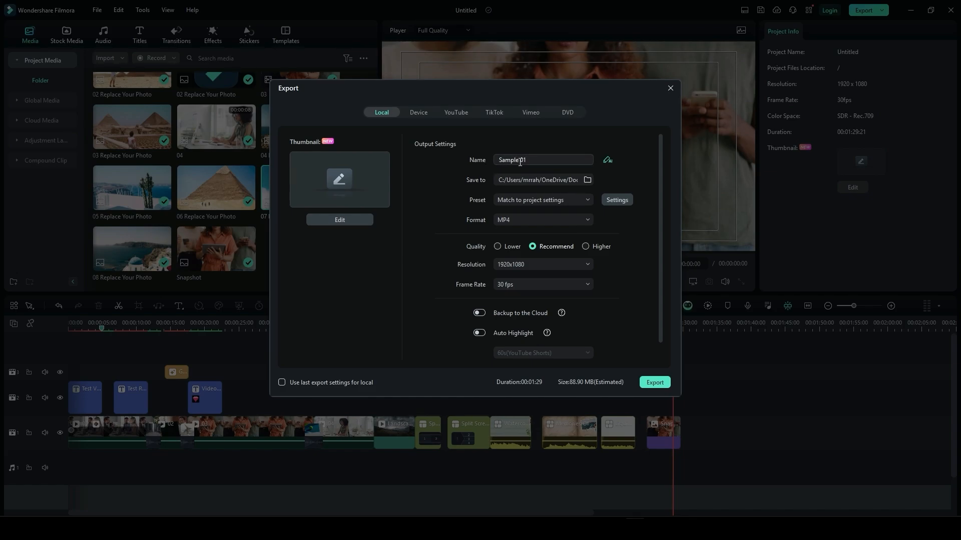
left_click_drag(529, 161, 391, 160)
type("Test 01")
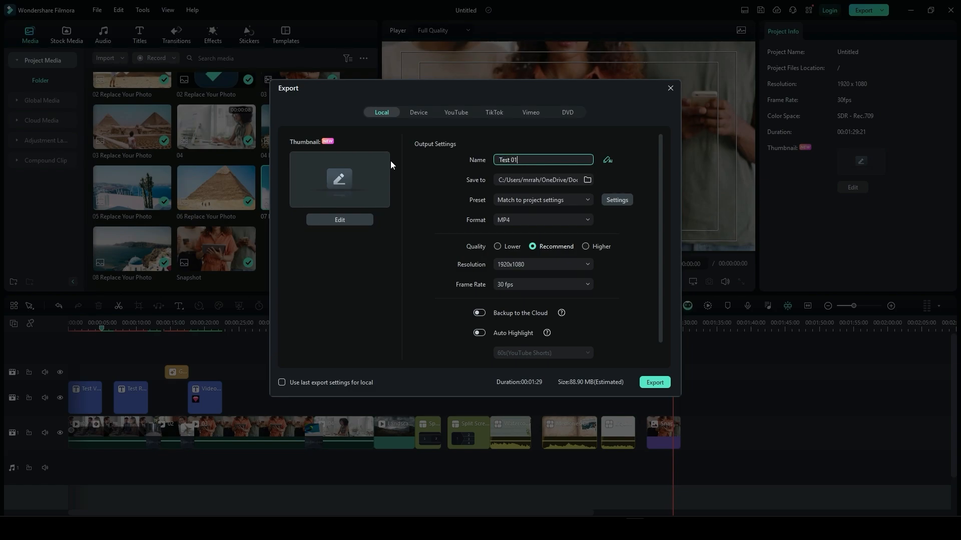
Review the preset and format choices for the local export, keeping Match to project settings and MP4
left_click(542, 202)
left_click(542, 202)
left_click(556, 222)
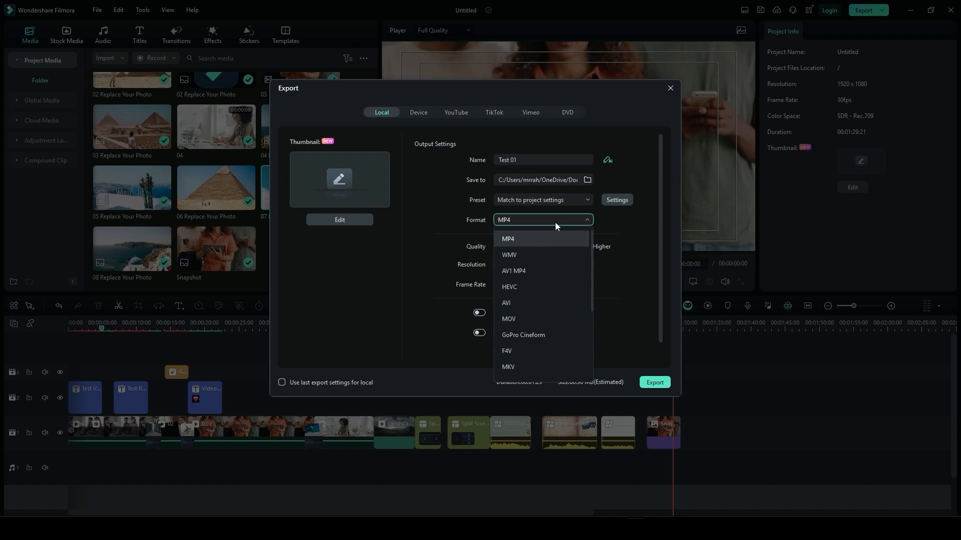
left_click(560, 221)
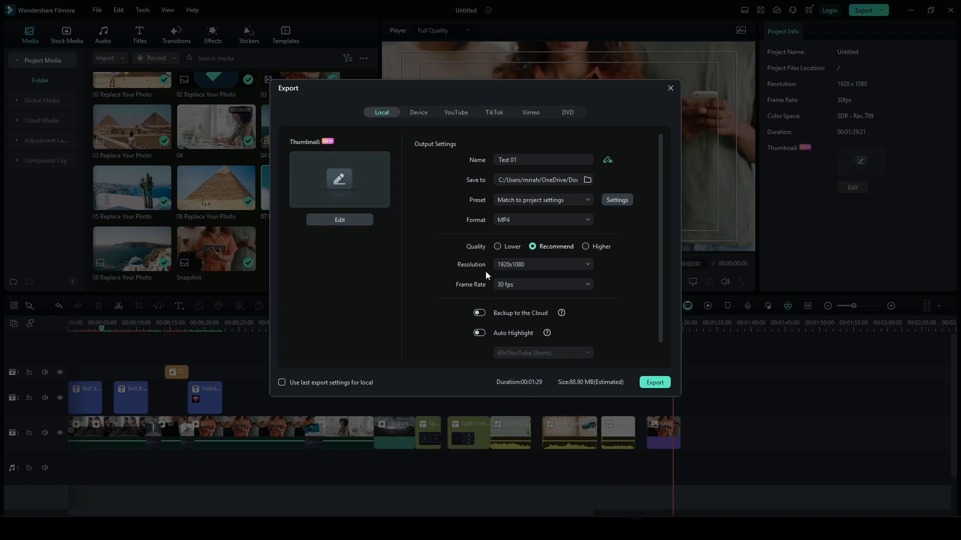
Try the Lower and Higher export quality options and restore Recommend
left_click(498, 248)
left_click(585, 247)
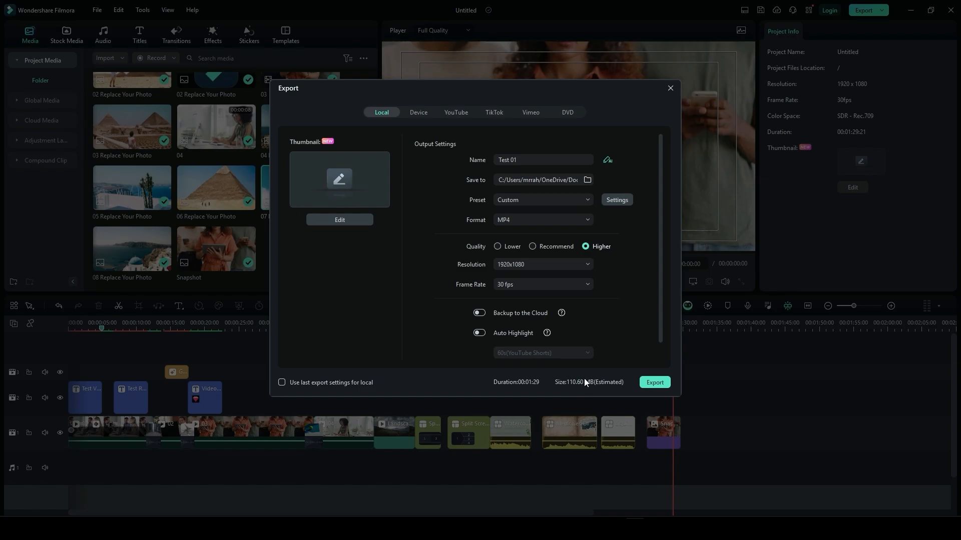
left_click(533, 247)
Review the resolution and frame rate choices for the local export, keeping 1920x1080 and 30 fps
left_click_drag(660, 271, 661, 297)
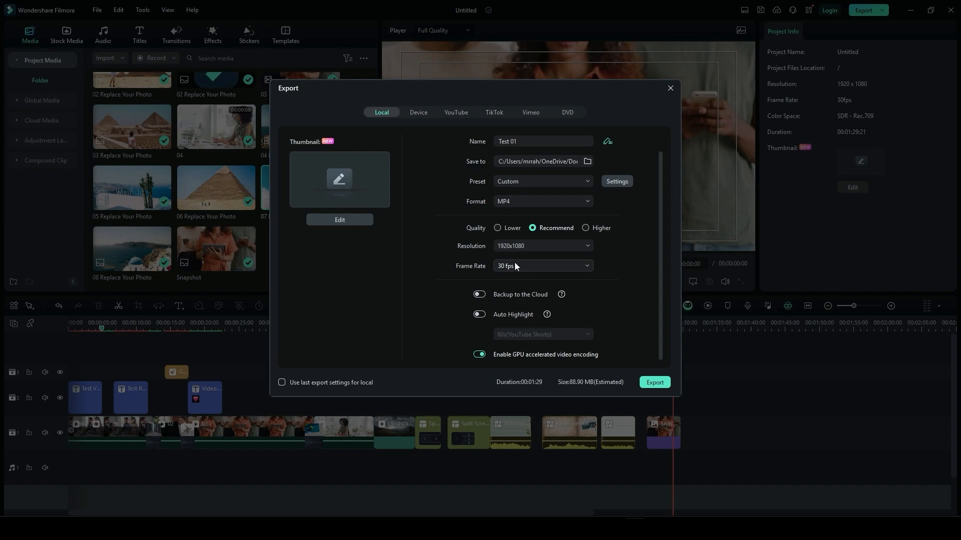
left_click(519, 247)
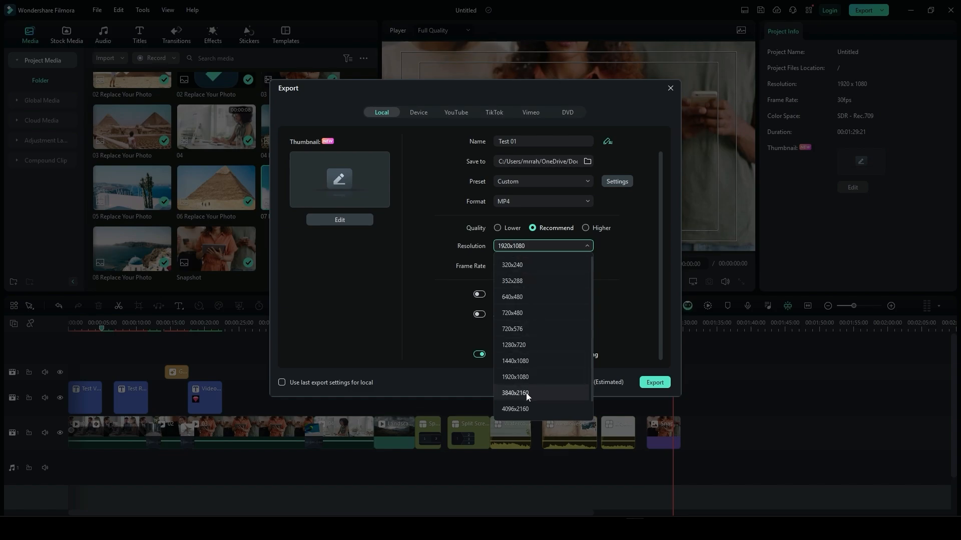
scroll(550, 384, "down", 1)
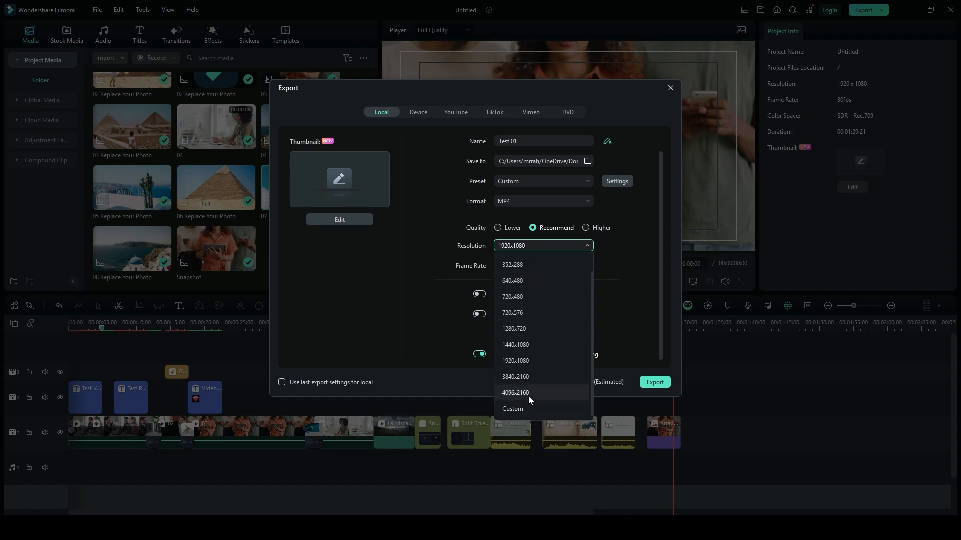
left_click(586, 247)
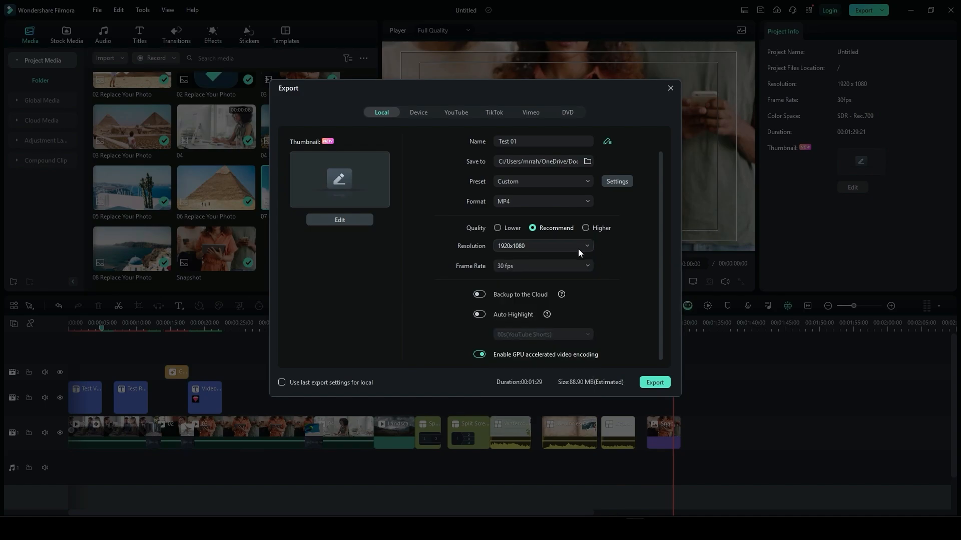
left_click(567, 267)
left_click(567, 267)
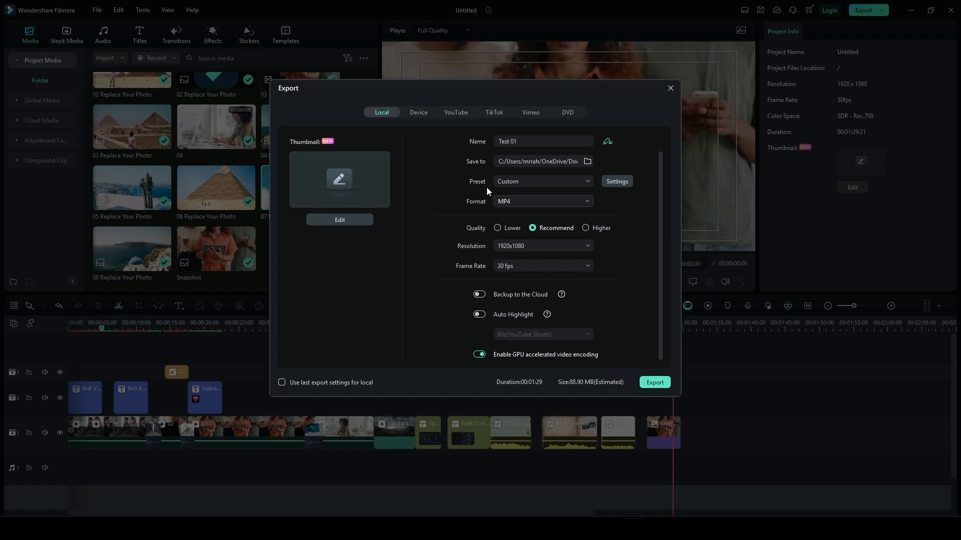
Review the YouTube, TikTok, Vimeo and DVD export destinations
left_click(459, 115)
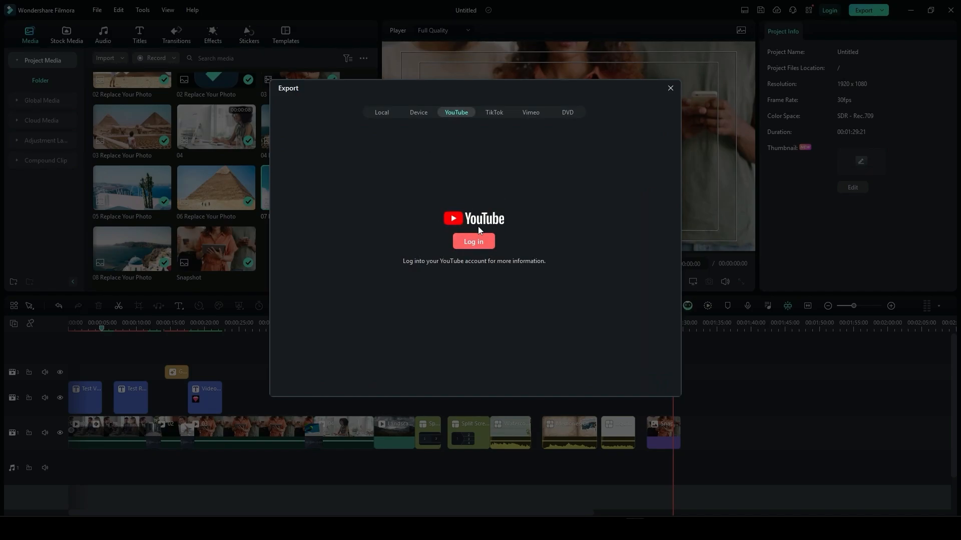
left_click(493, 113)
left_click(530, 115)
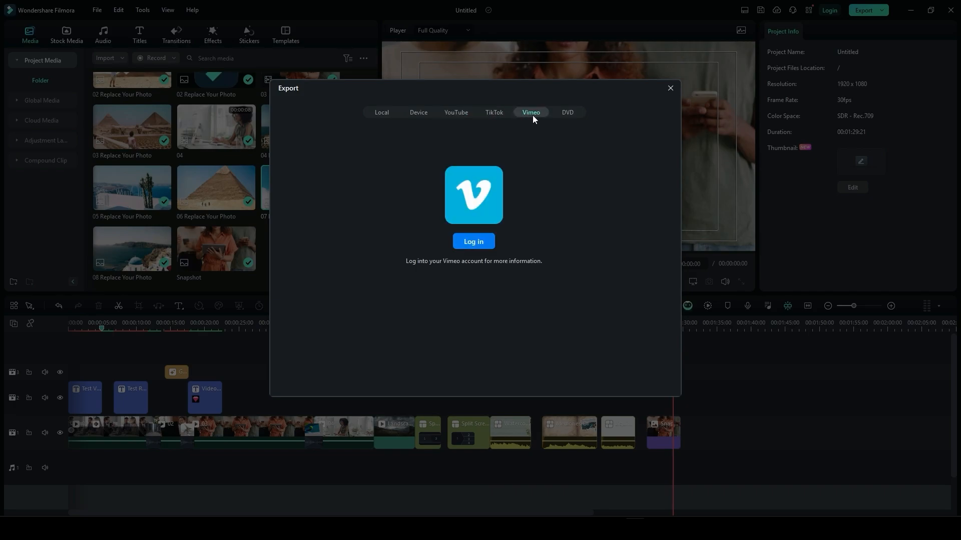
left_click(562, 115)
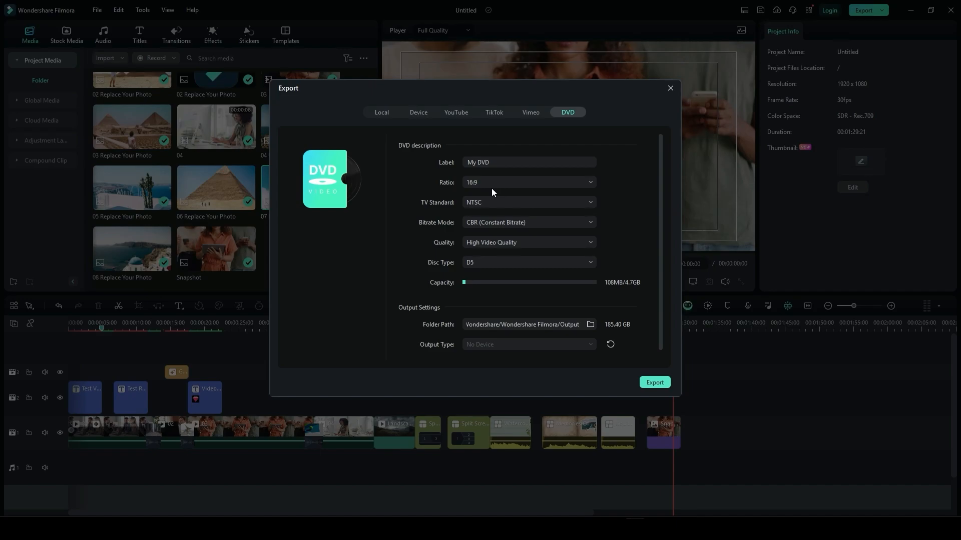
Examine the export settings for devices, including the device, resolution and frame rate choices
left_click(417, 112)
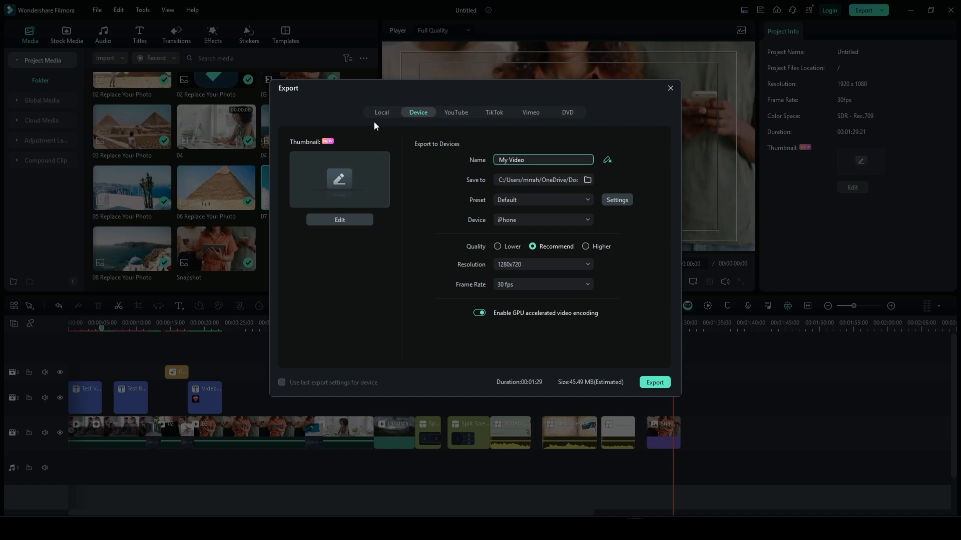
left_click(522, 220)
left_click(518, 221)
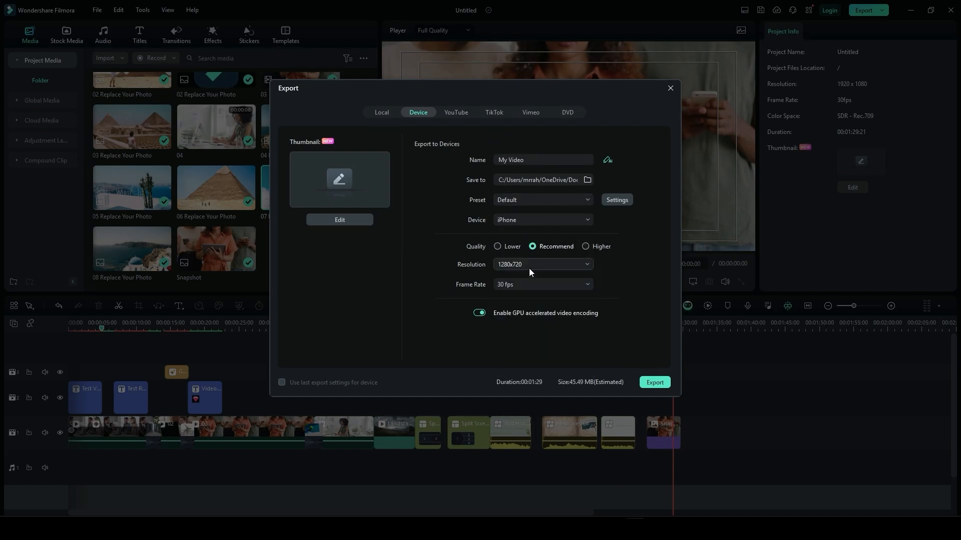
left_click(509, 267)
left_click(509, 266)
left_click(515, 284)
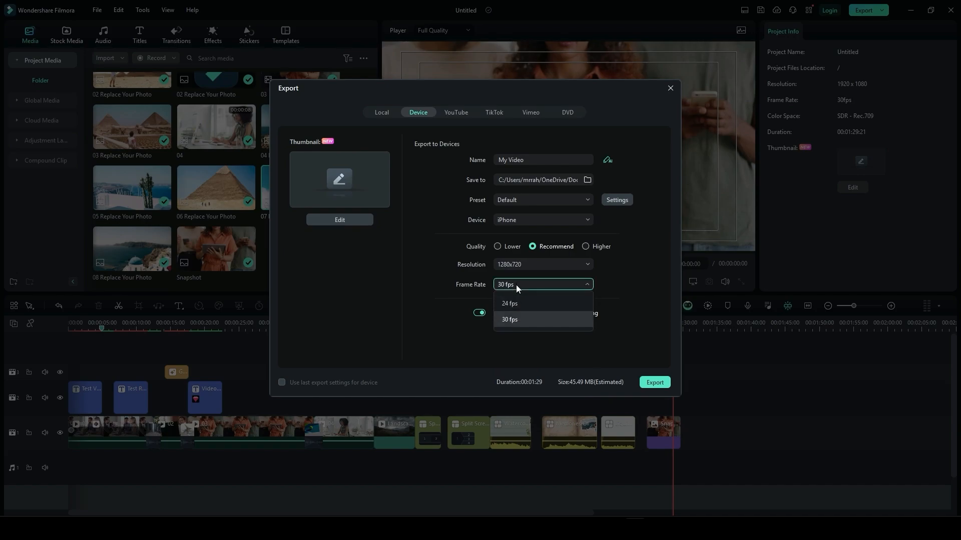
left_click(516, 284)
Export the video locally as the MP4 file Test 01, keeping Sound reminder as the completion action, and open its output folder
left_click(381, 113)
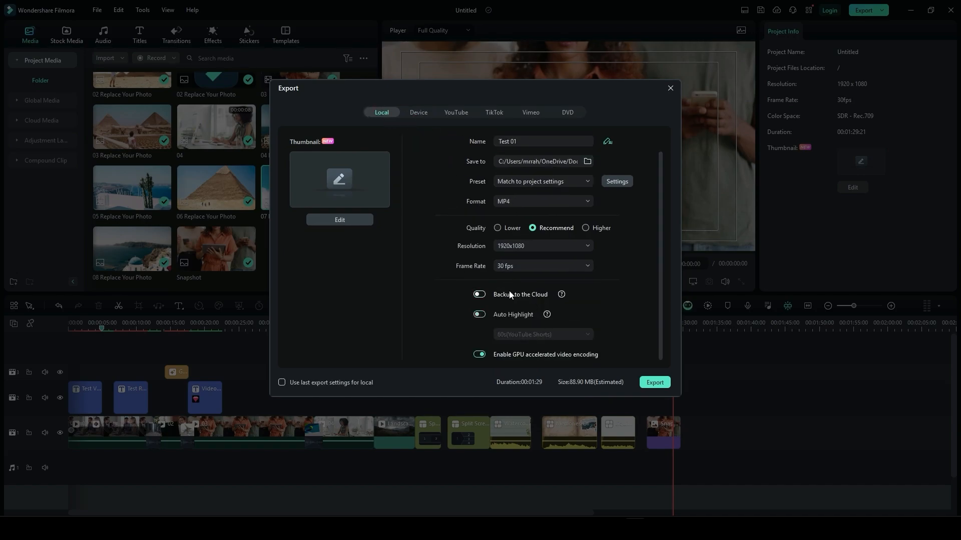
left_click(653, 384)
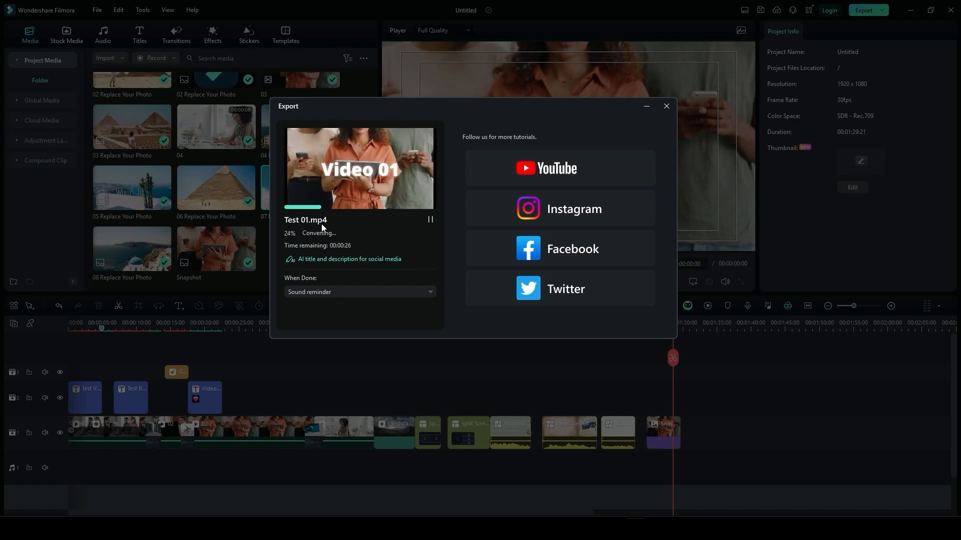
left_click(360, 293)
left_click(360, 293)
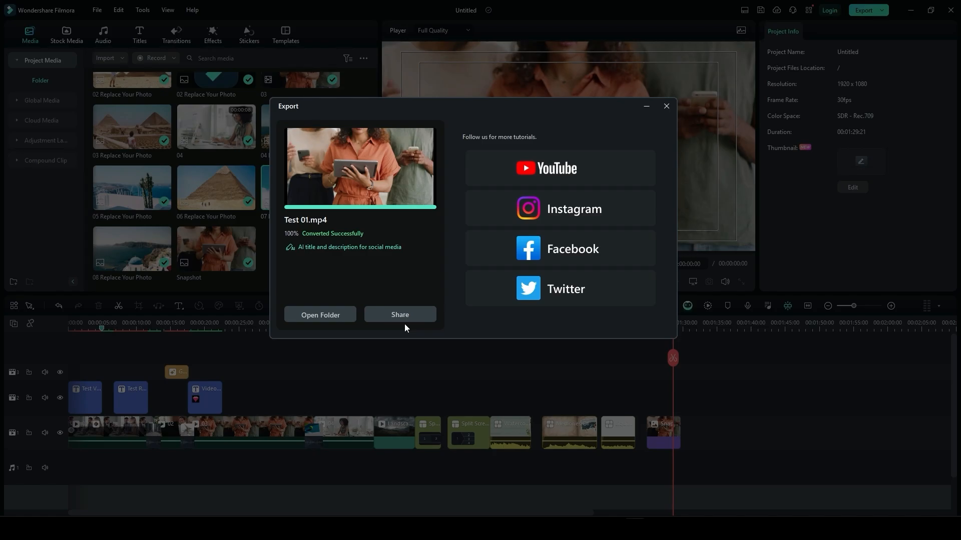
left_click(323, 314)
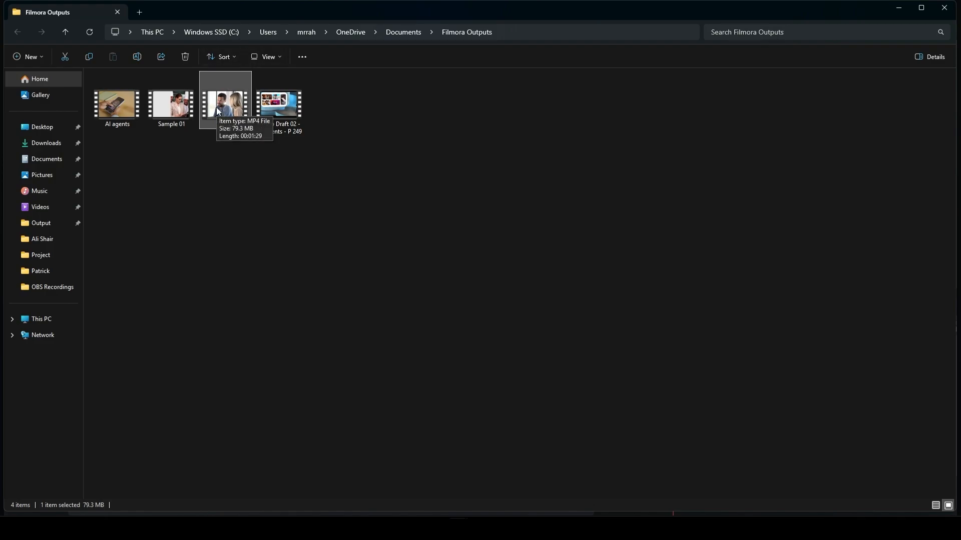
Play the exported Test 01 video, skip ahead through it to near its end, and close the player
double_click(218, 111)
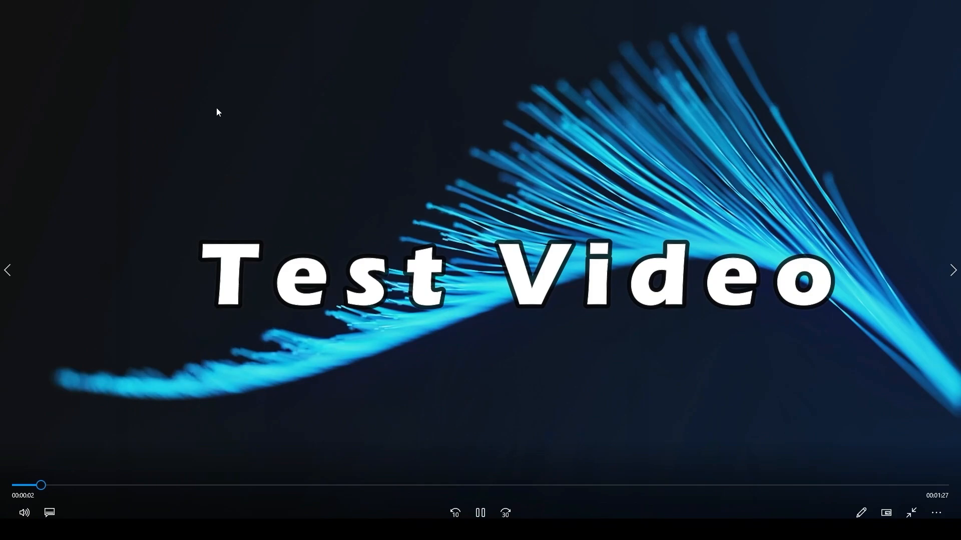
left_click(99, 485)
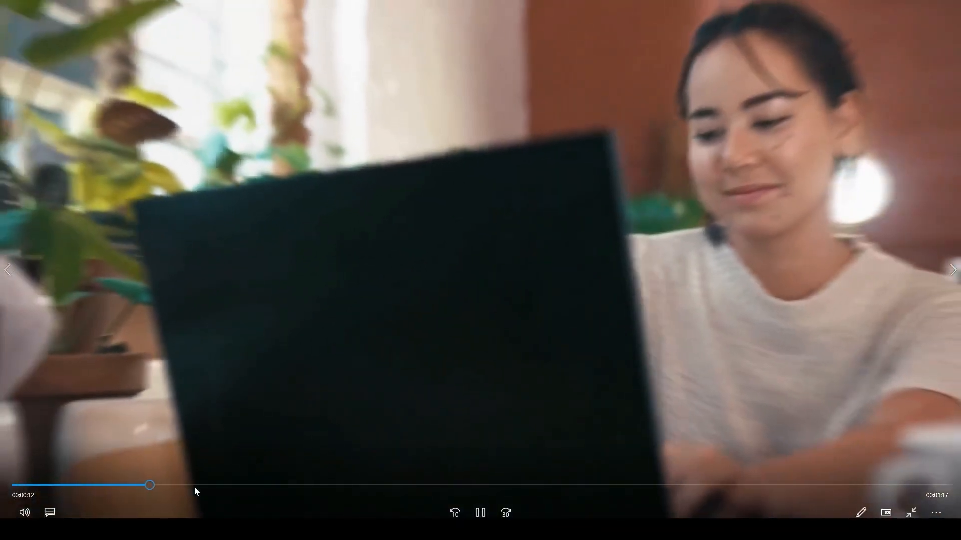
left_click(195, 485)
left_click(240, 487)
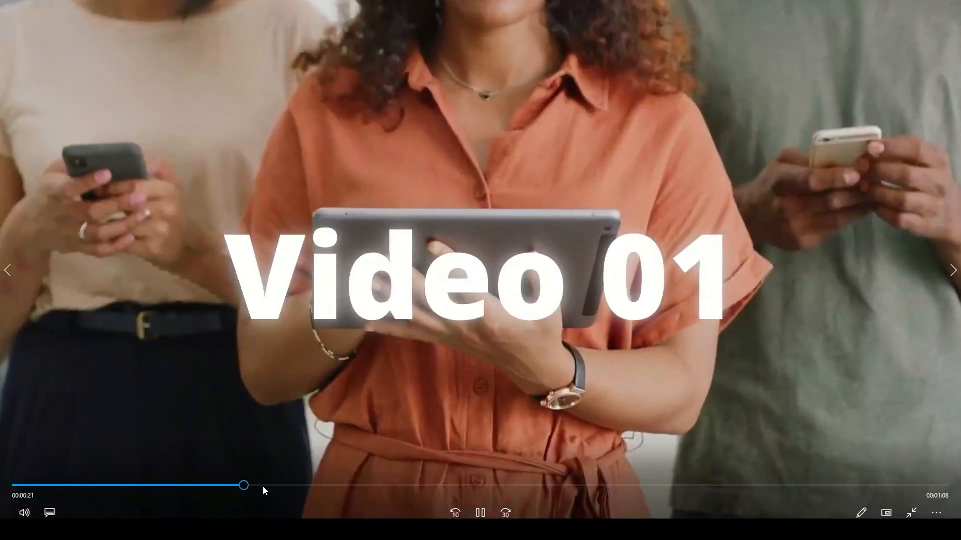
left_click(275, 486)
left_click(328, 489)
left_click(468, 488)
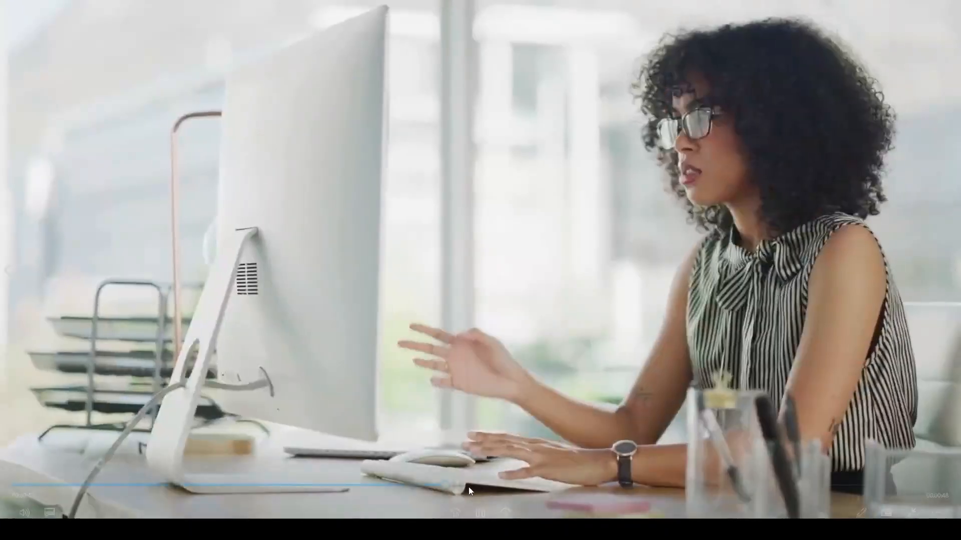
left_click(555, 485)
left_click(628, 486)
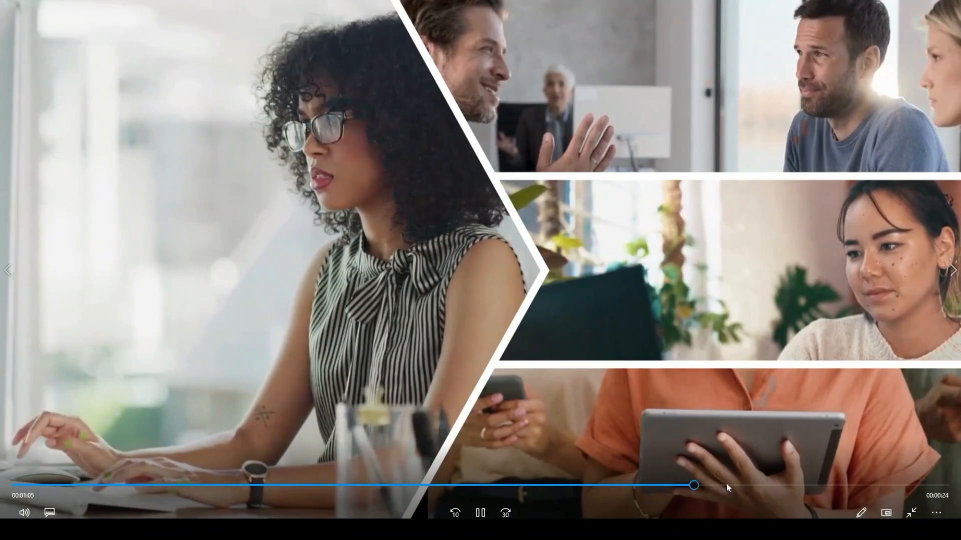
left_click(746, 484)
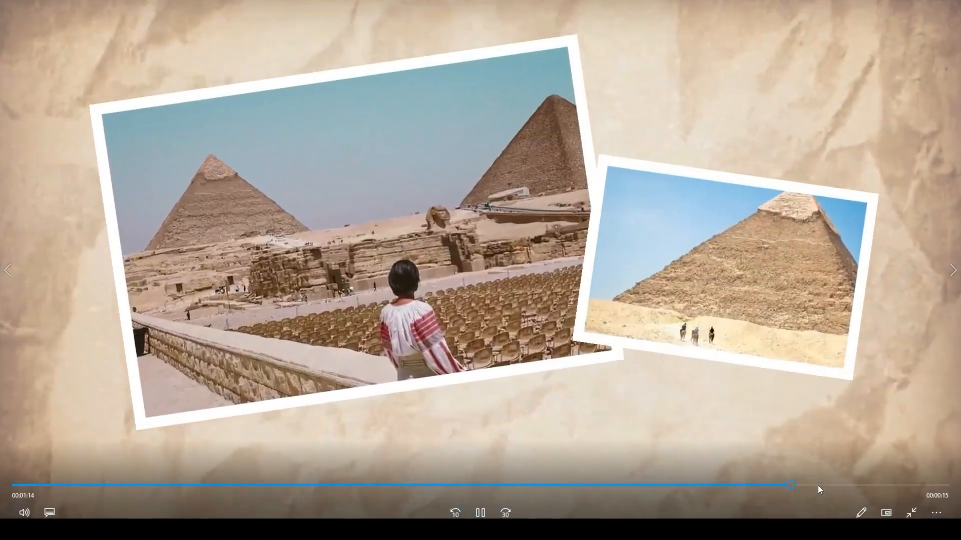
left_click(817, 485)
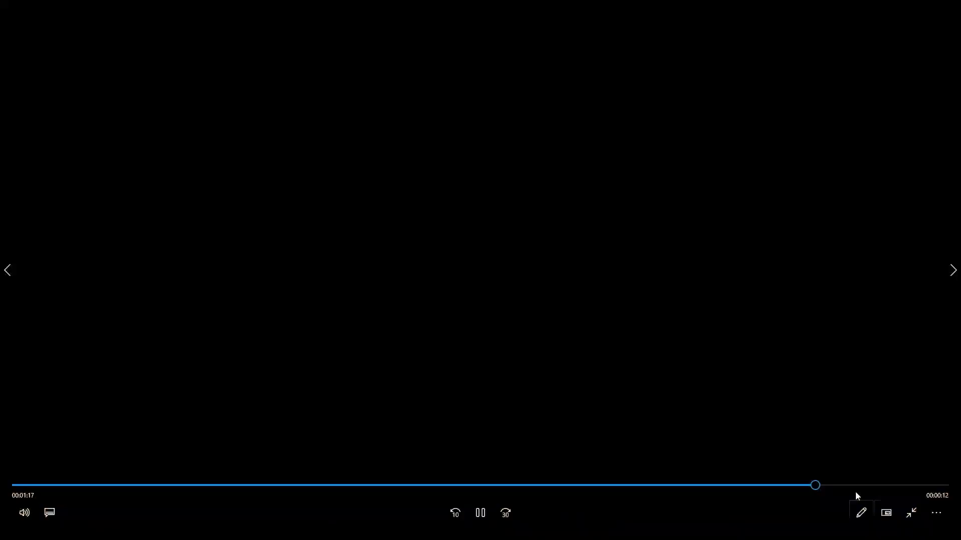
left_click(854, 486)
double_click(784, 353)
left_click(946, 7)
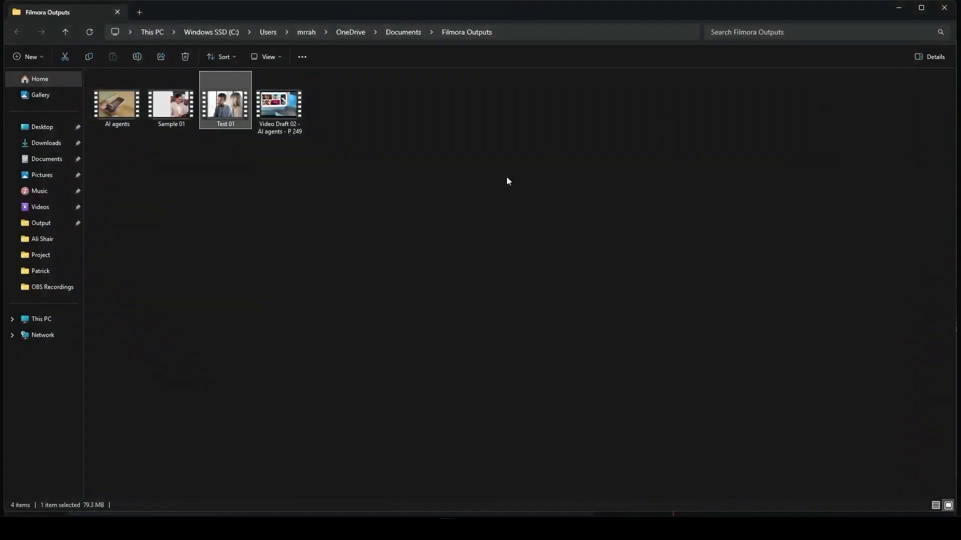
Switch back to Filmora and delete all the timeline clips except the opening Test Video title
left_click(636, 528)
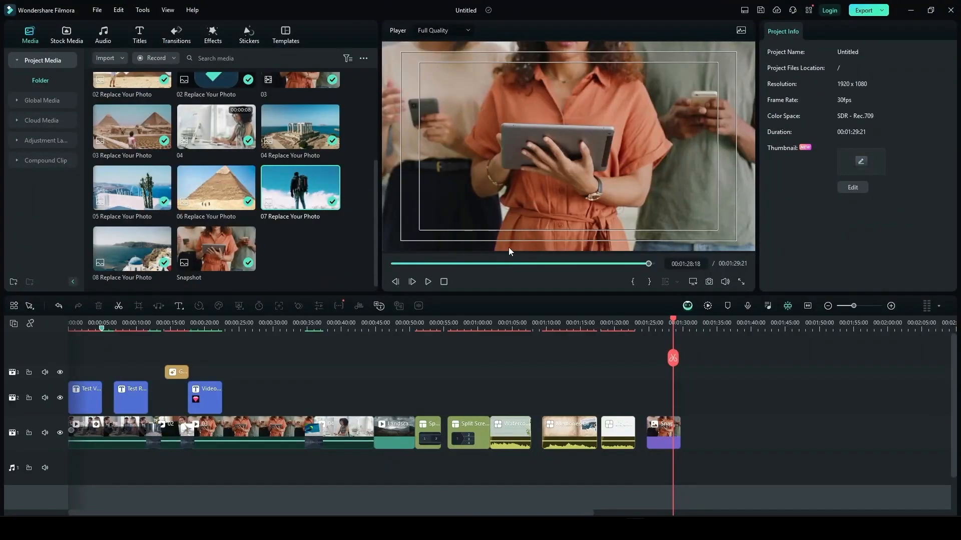
left_click(811, 307)
left_click_drag(893, 365, 137, 431)
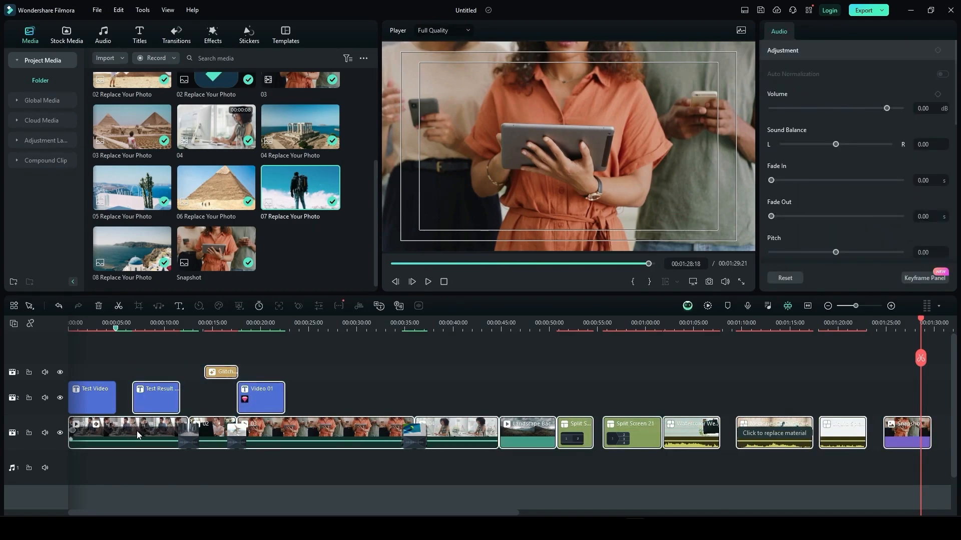
key("Delete")
Delete the existing videos and replacement photos from the project media, confirming each removal
scroll(323, 140, "up", 3)
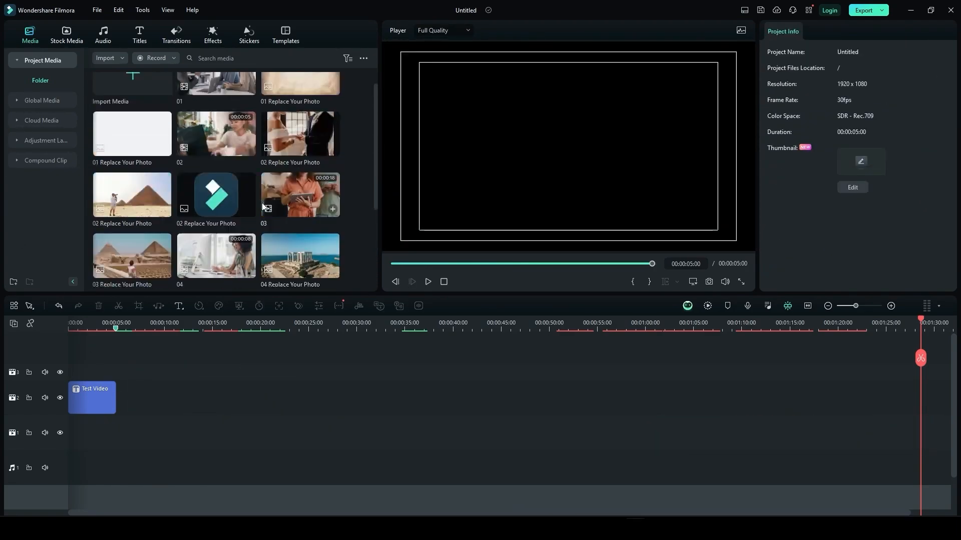
left_click_drag(356, 120, 211, 264)
key("Delete")
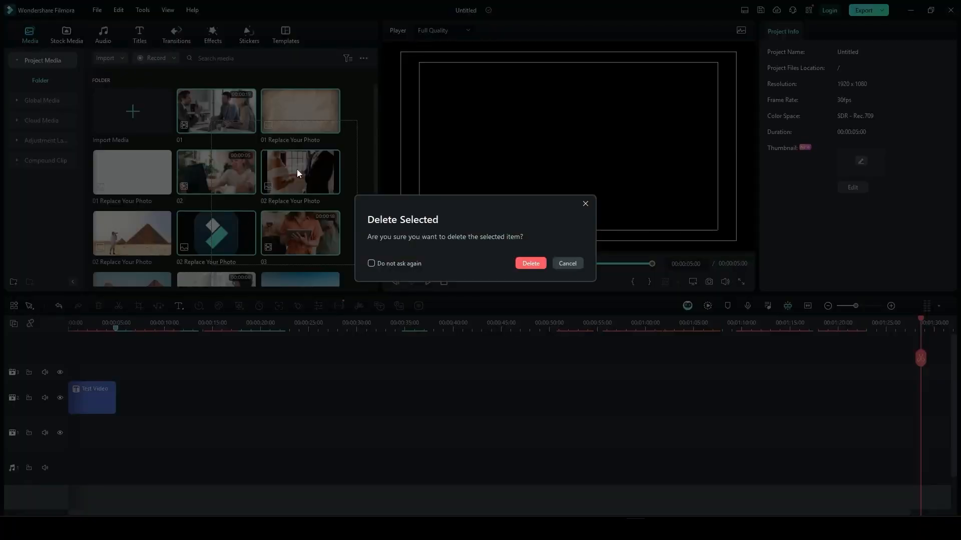
left_click(531, 263)
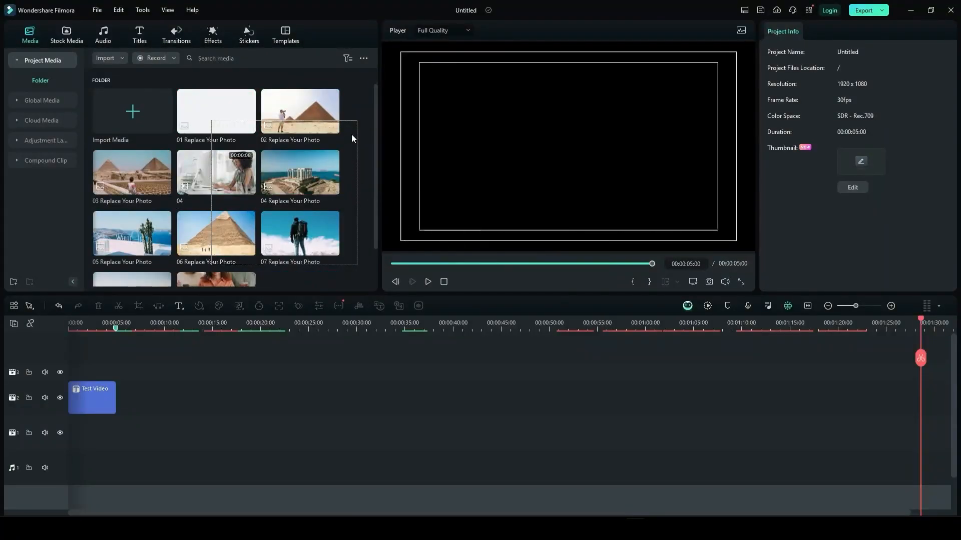
left_click_drag(364, 151, 190, 275)
key("Delete")
left_click(531, 263)
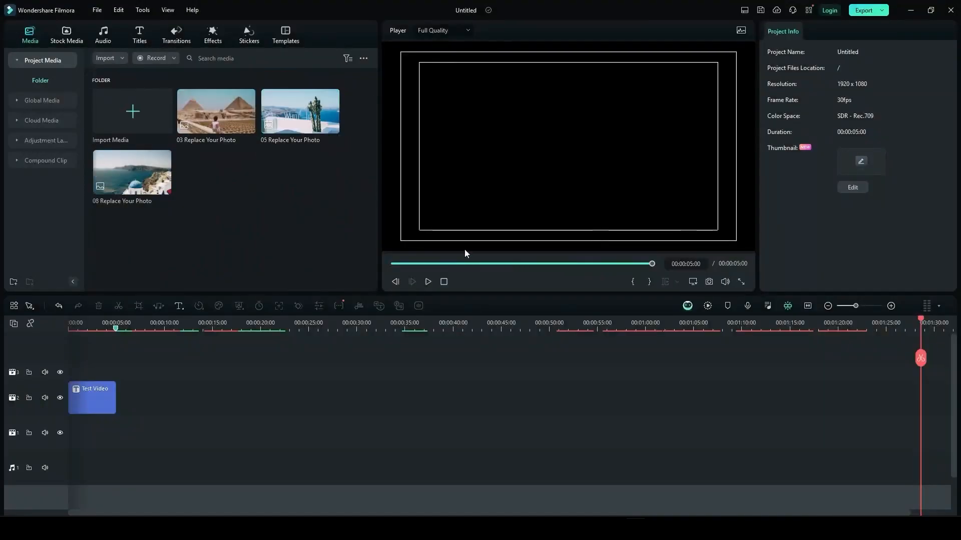
left_click_drag(263, 191, 208, 111)
key("Delete")
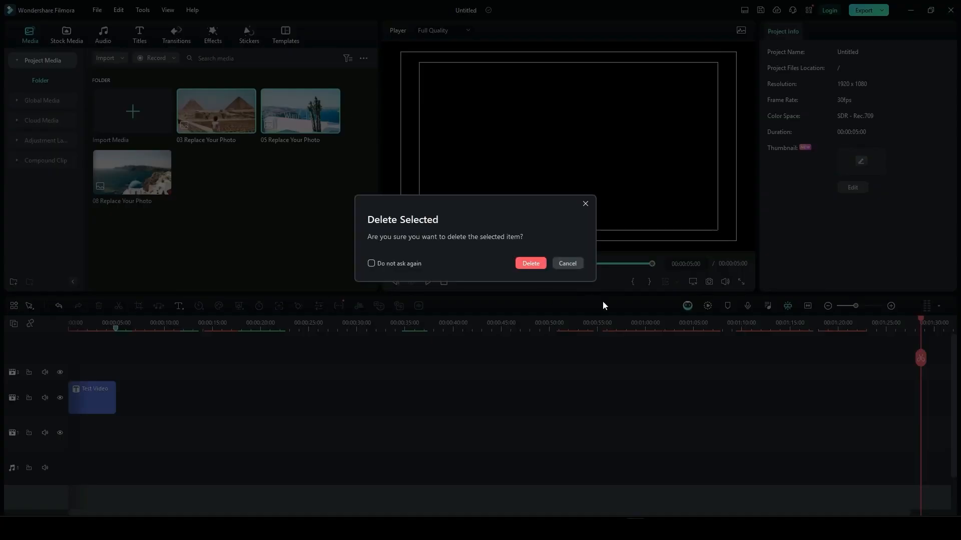
left_click(517, 263)
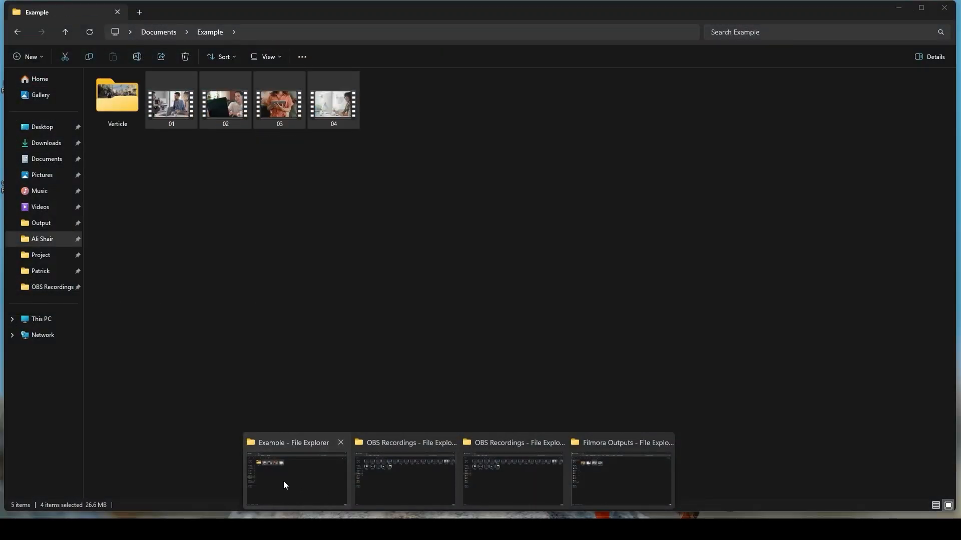
Import the four portrait videos from the Verticle subfolder of the Example folder into the project media
left_click(283, 482)
double_click(125, 128)
left_click_drag(129, 206, 266, 184)
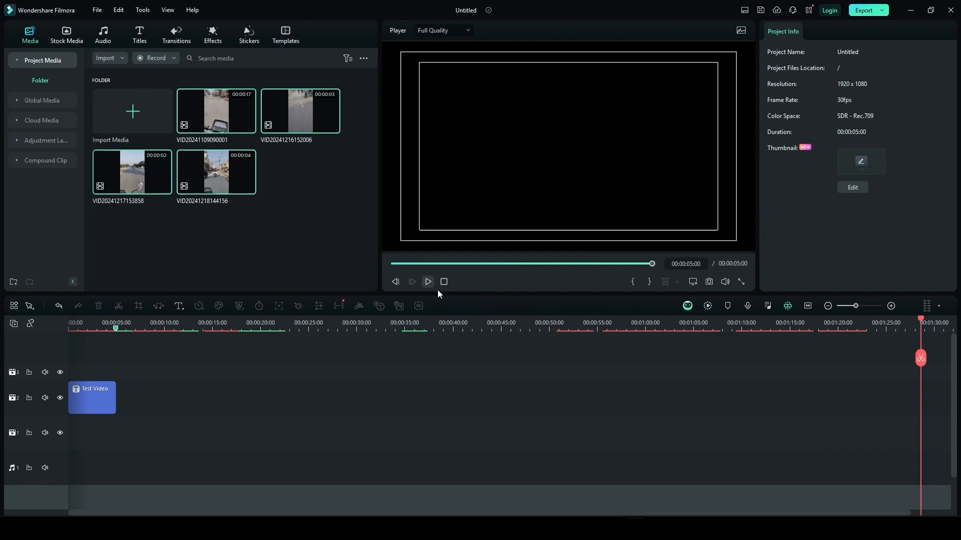
left_click(311, 236)
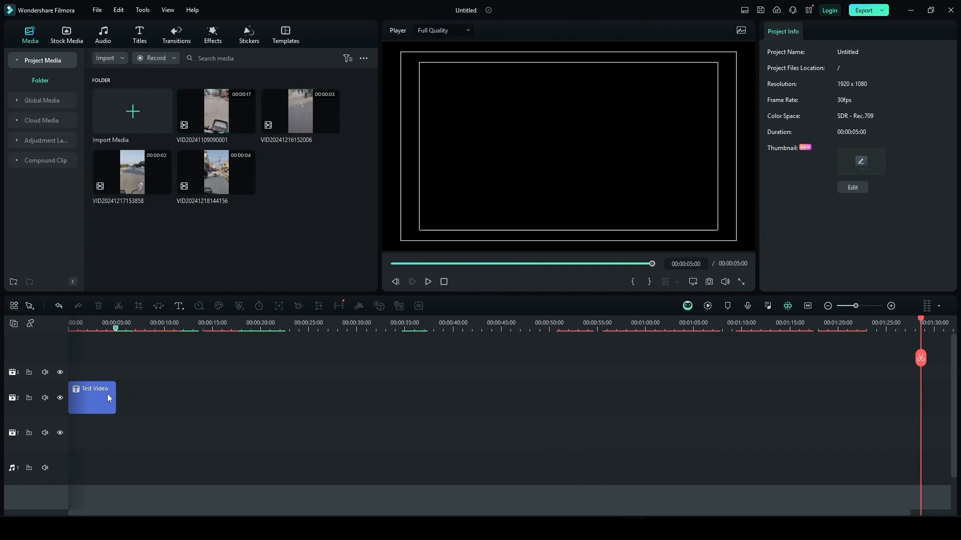
Delete the remaining Test Video title from the timeline and return the playhead to the start
left_click(110, 398)
key("Delete")
left_click_drag(100, 323, 65, 326)
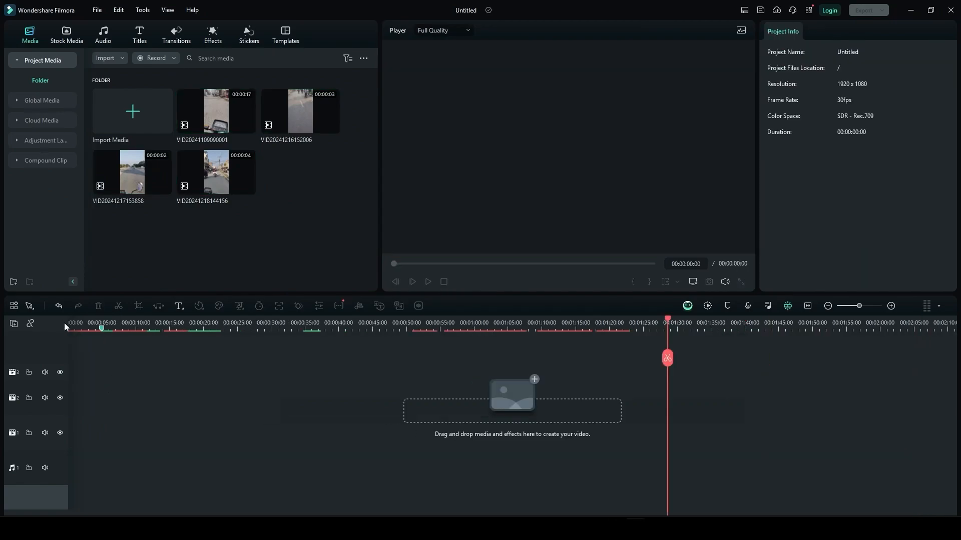
left_click(122, 324)
left_click_drag(128, 319, 47, 330)
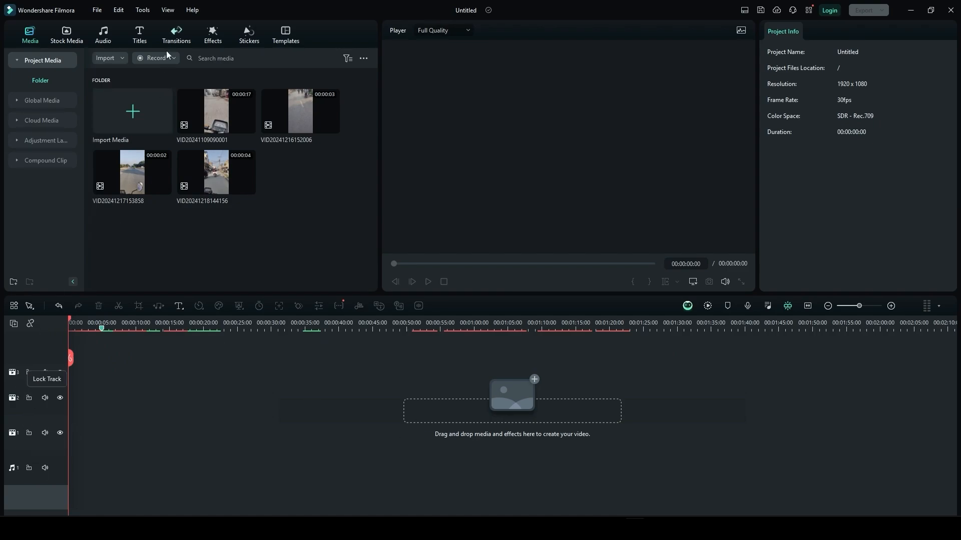
left_click(746, 15)
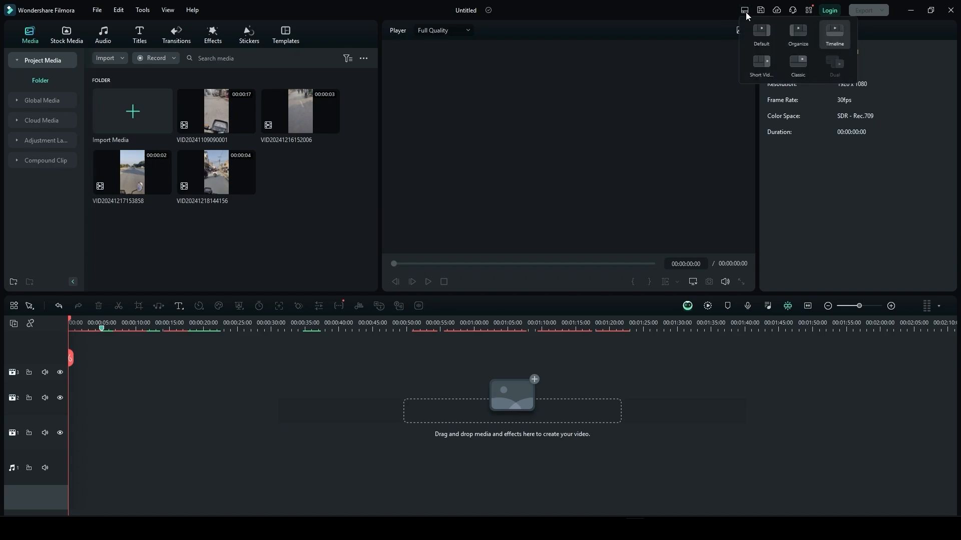
left_click(768, 77)
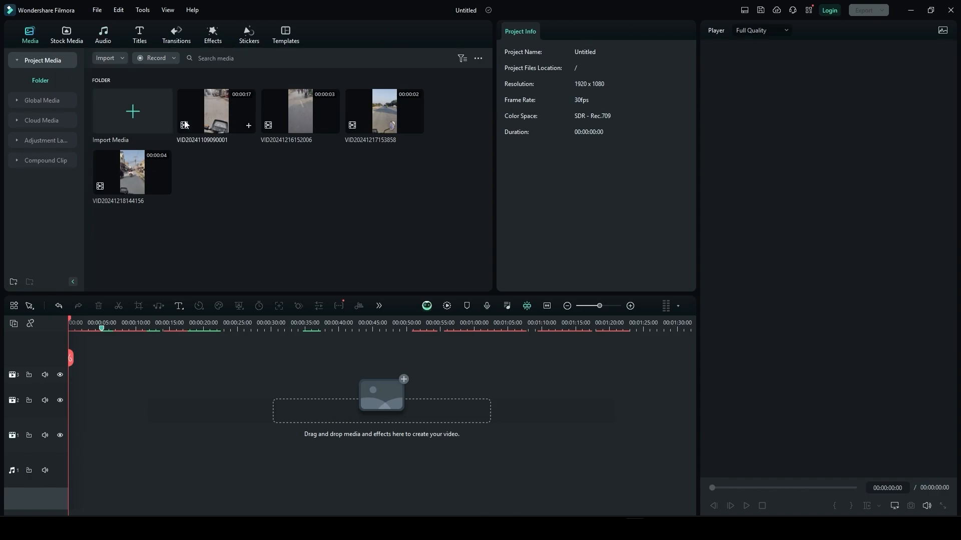
left_click_drag(202, 137, 75, 438)
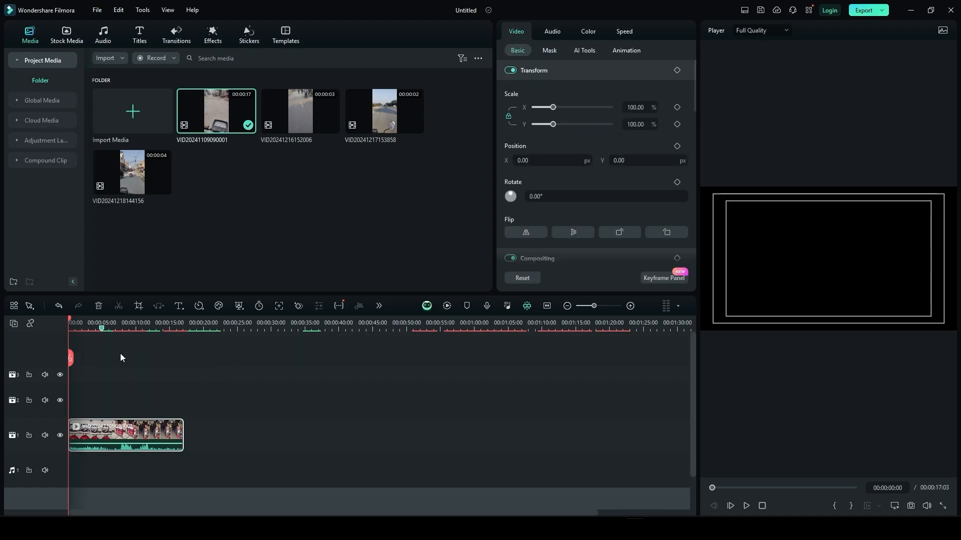
left_click(111, 329)
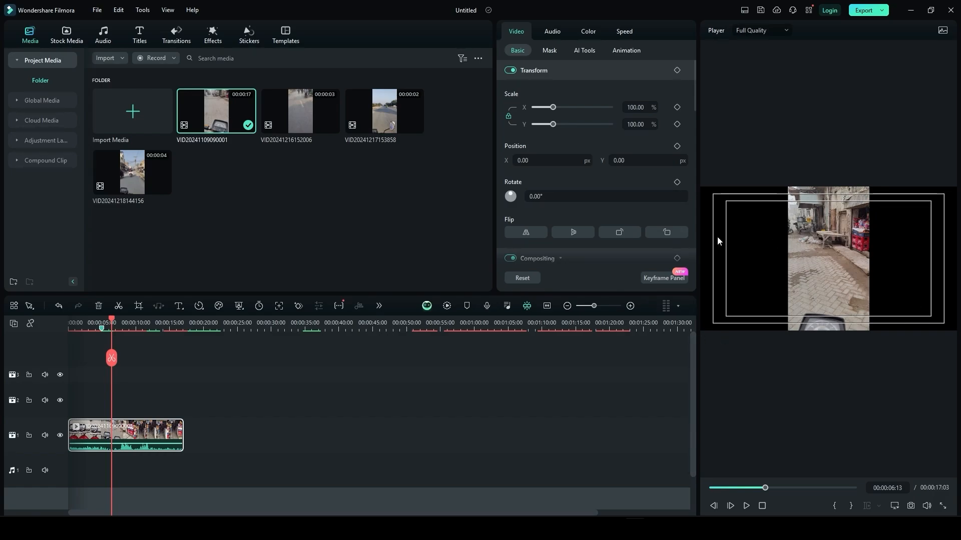
Set the project's aspect ratio to 9:16 (Portrait) at 1080x1920 in the project settings
left_click(97, 10)
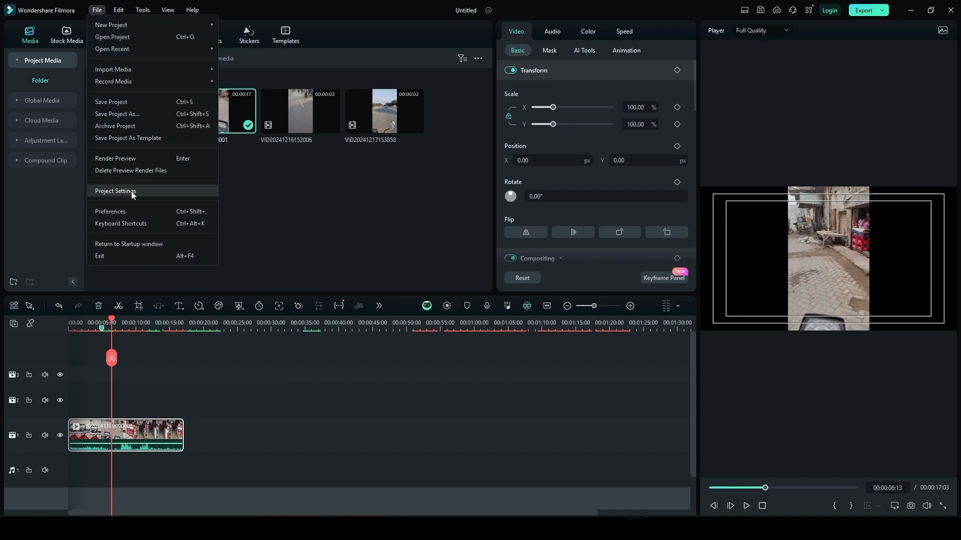
left_click(131, 191)
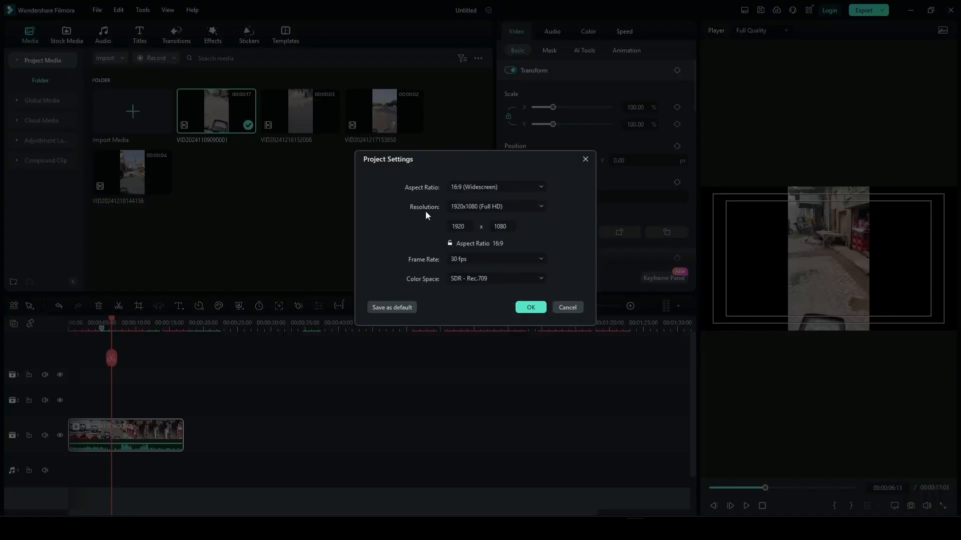
left_click(455, 188)
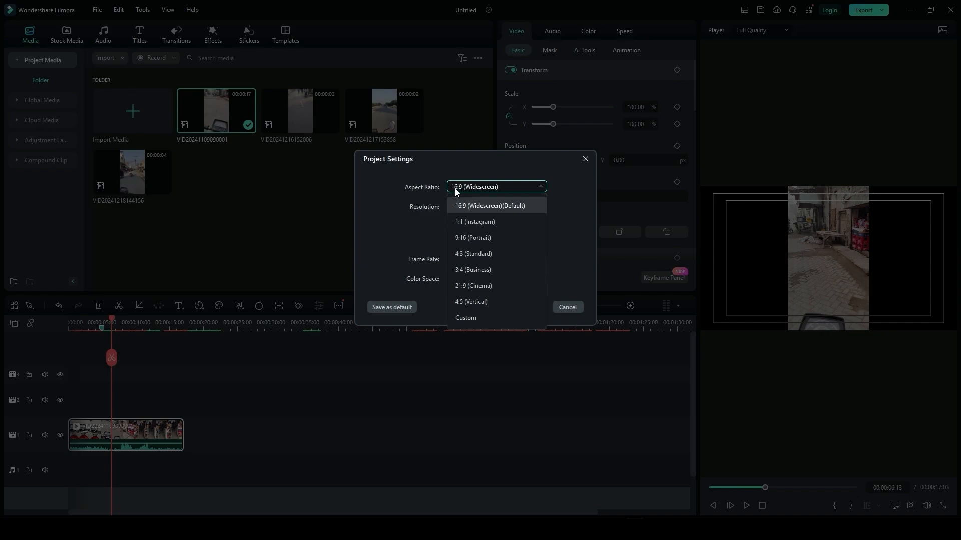
left_click(471, 239)
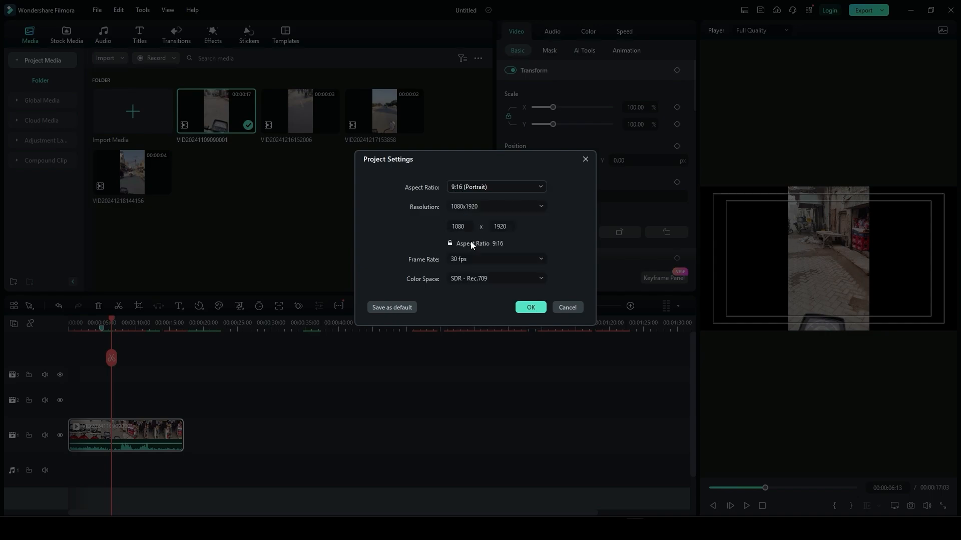
left_click(531, 308)
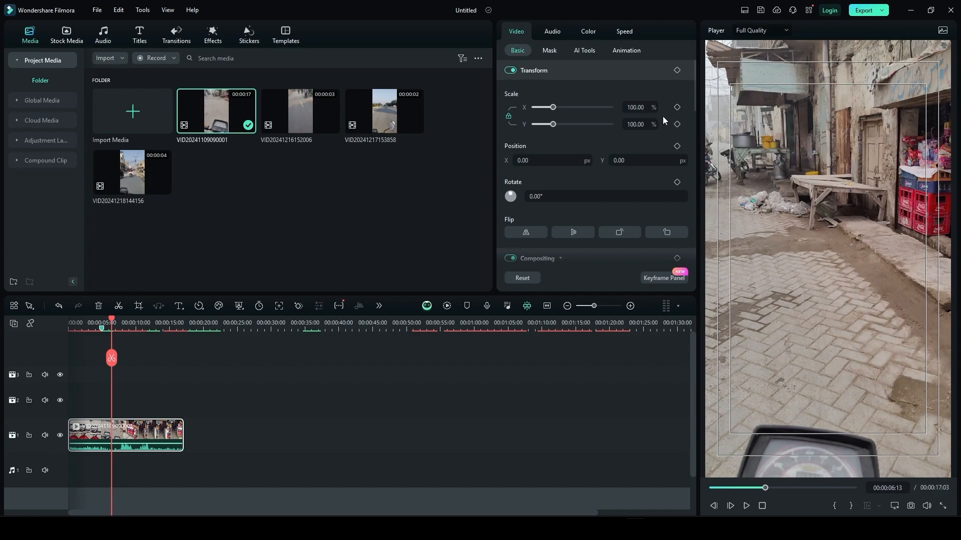
Append the other three portrait videos to track 1, keeping the project settings at 1080 x 1920 30fps, and fit the timeline
left_click_drag(291, 131, 205, 435)
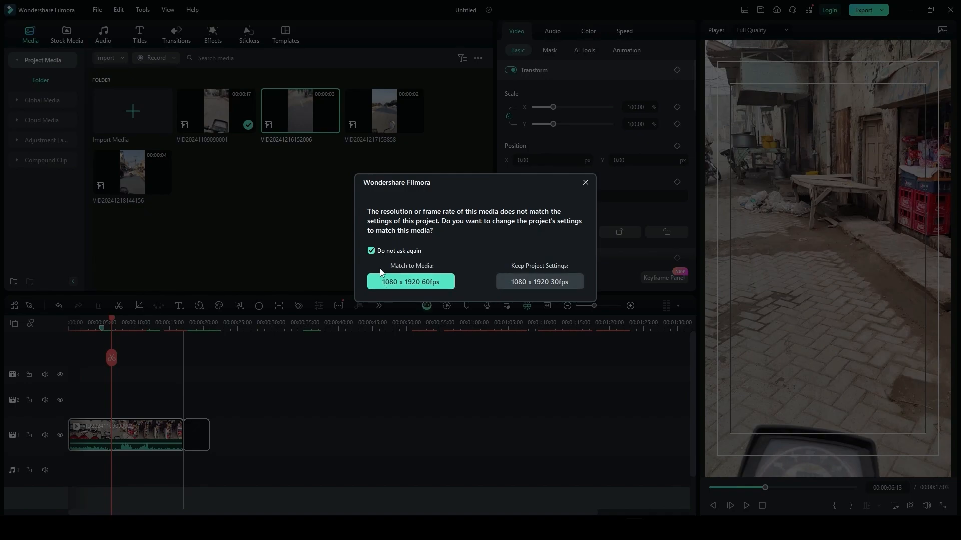
left_click(535, 283)
left_click_drag(385, 113, 213, 433)
left_click_drag(100, 186, 250, 431)
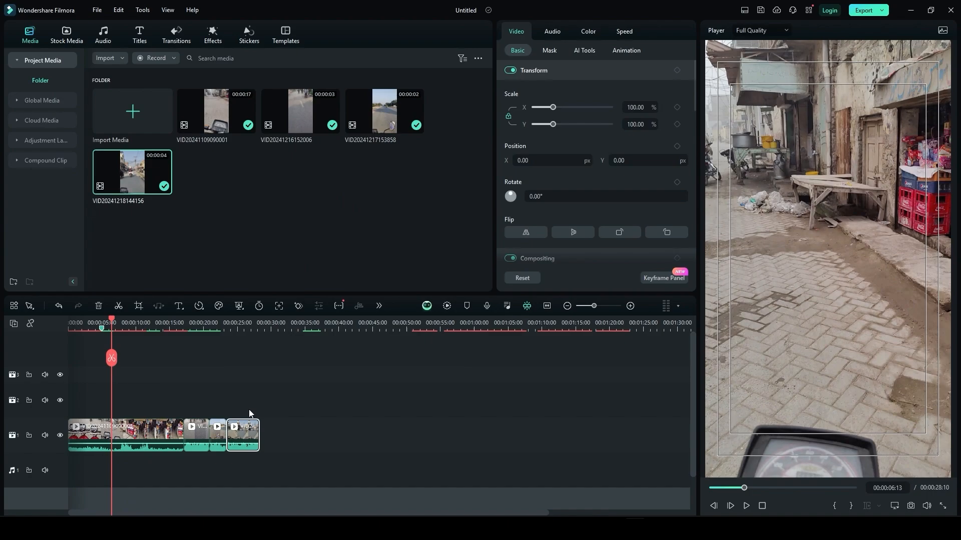
left_click(546, 306)
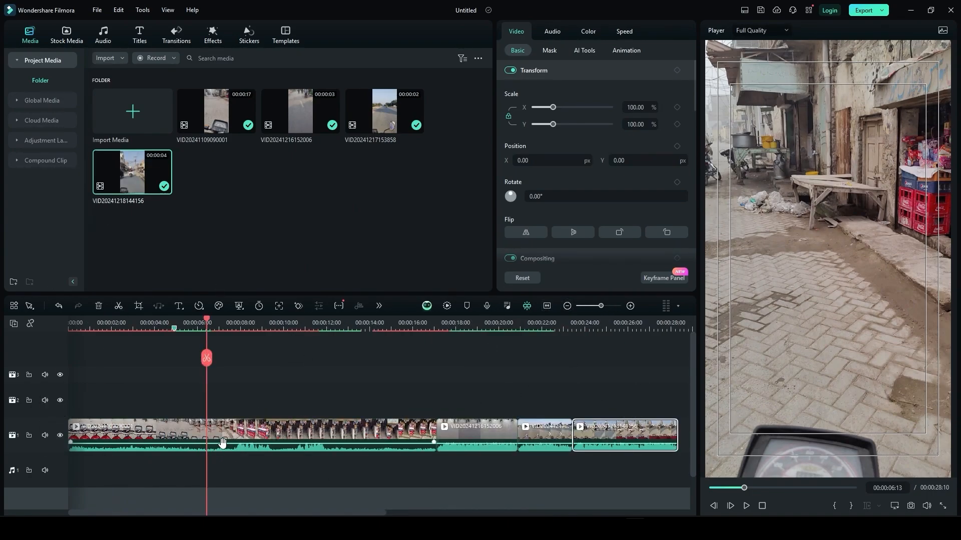
Lower the volume line of all four clips on video track 1 down to silence
left_click_drag(223, 443, 224, 446)
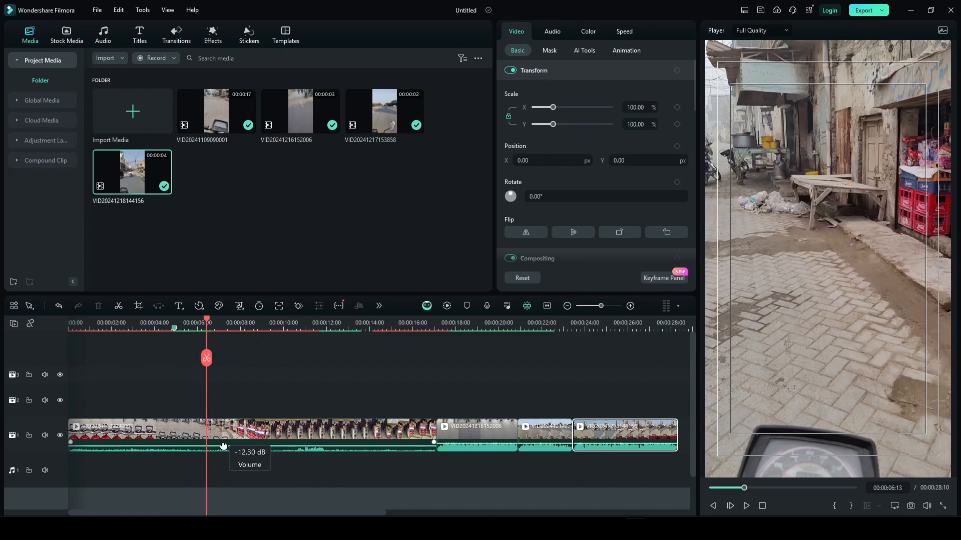
left_click_drag(224, 446, 224, 443)
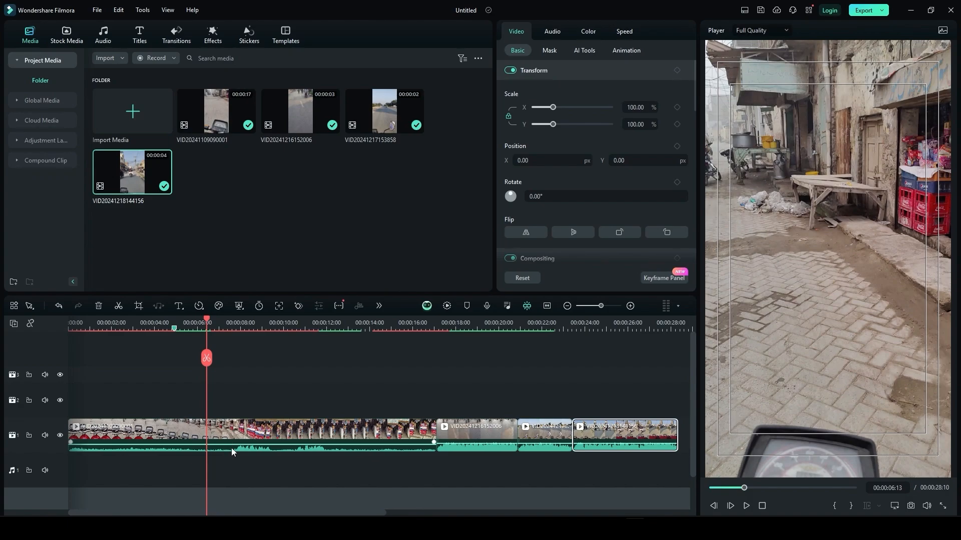
left_click_drag(232, 446, 235, 458)
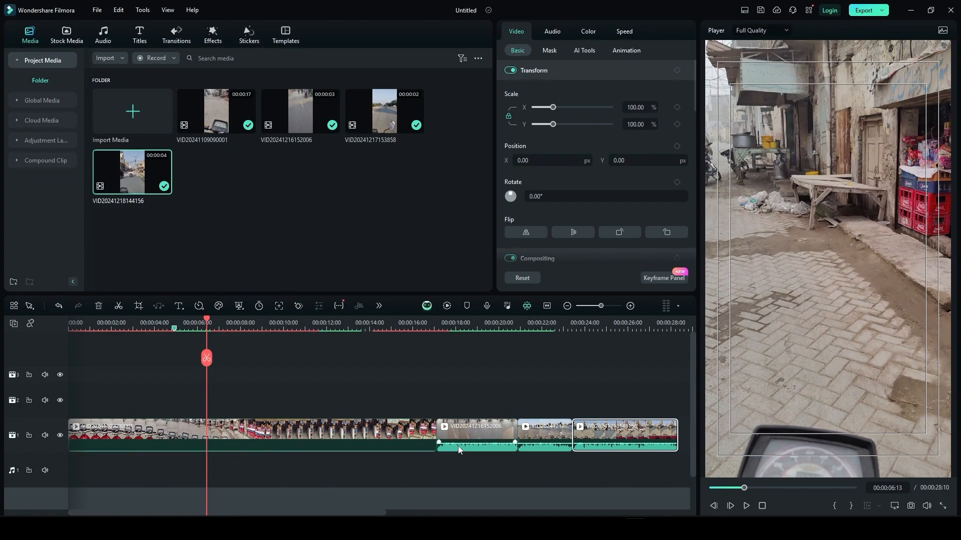
left_click_drag(458, 445, 458, 459)
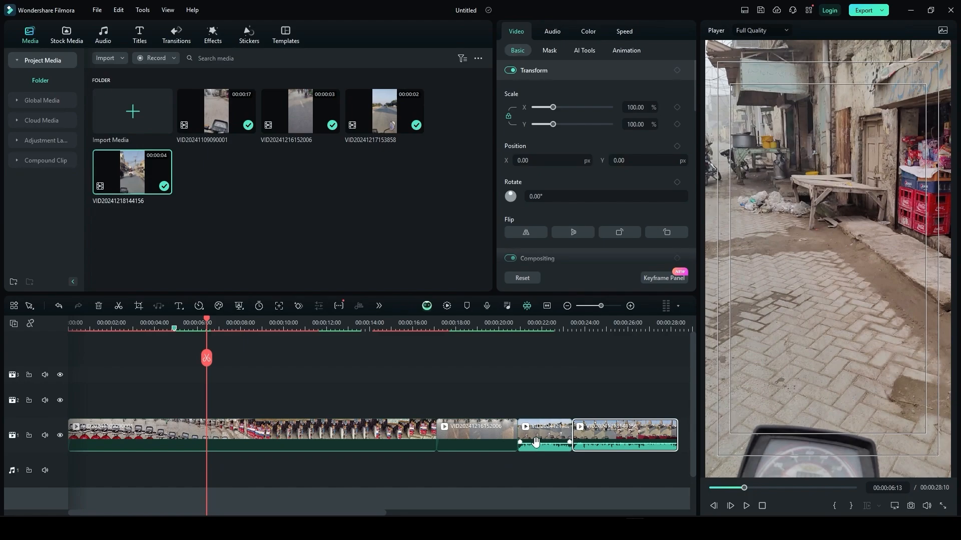
left_click_drag(535, 443, 536, 466)
left_click_drag(607, 444, 615, 467)
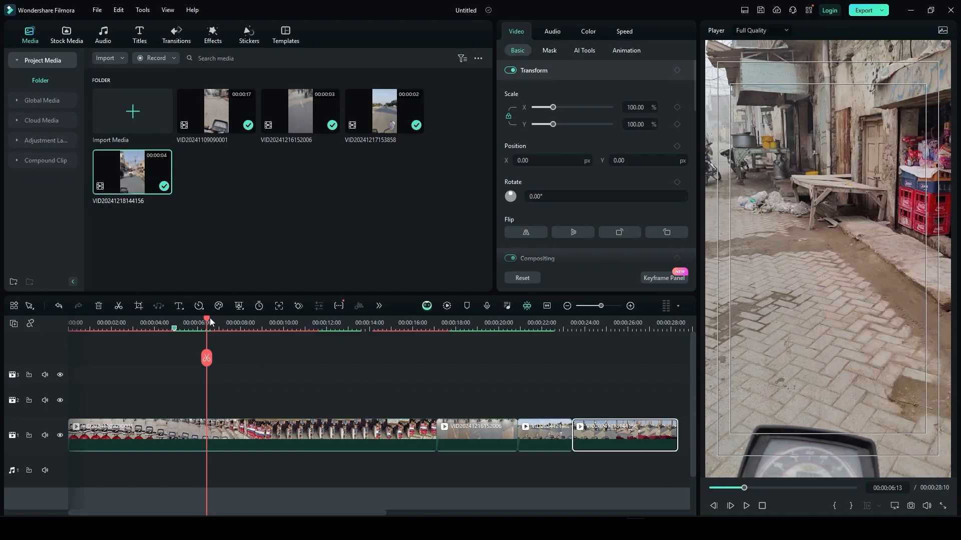
Trim the end of the first clip and move the three following clips up against it
left_click_drag(210, 322, 380, 408)
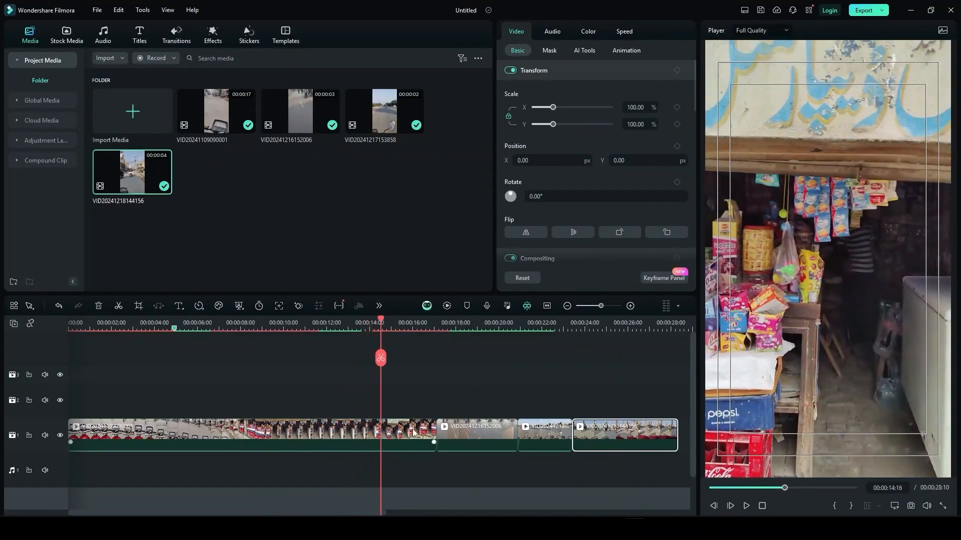
left_click_drag(433, 434, 253, 434)
left_click_drag(453, 393, 582, 424)
left_click_drag(581, 424, 431, 424)
Delete the first clip and move the remaining three clips to the start of the timeline, fitting them in view
left_click(157, 427)
key("Delete")
left_click_drag(281, 392, 417, 430)
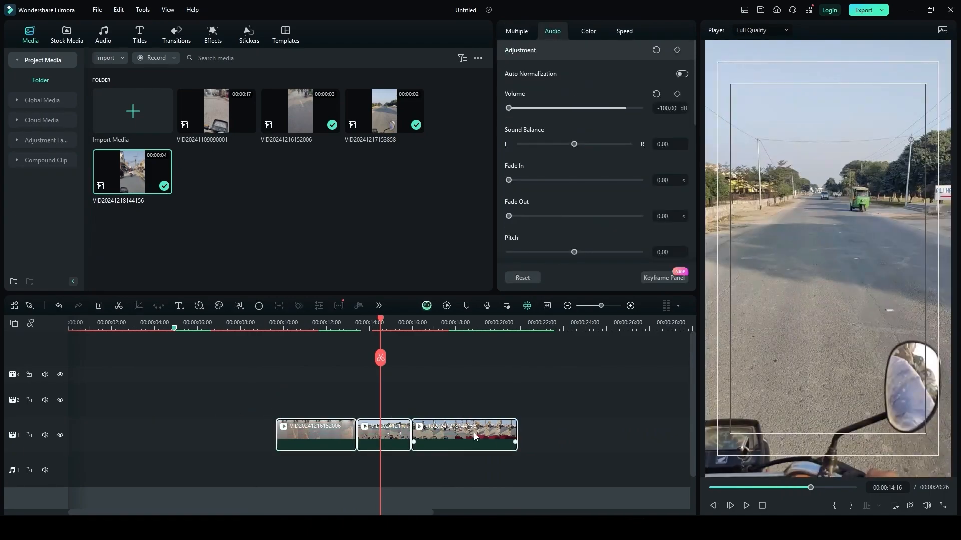
left_click_drag(475, 437, 267, 437)
scroll(57, 322, "down", 2)
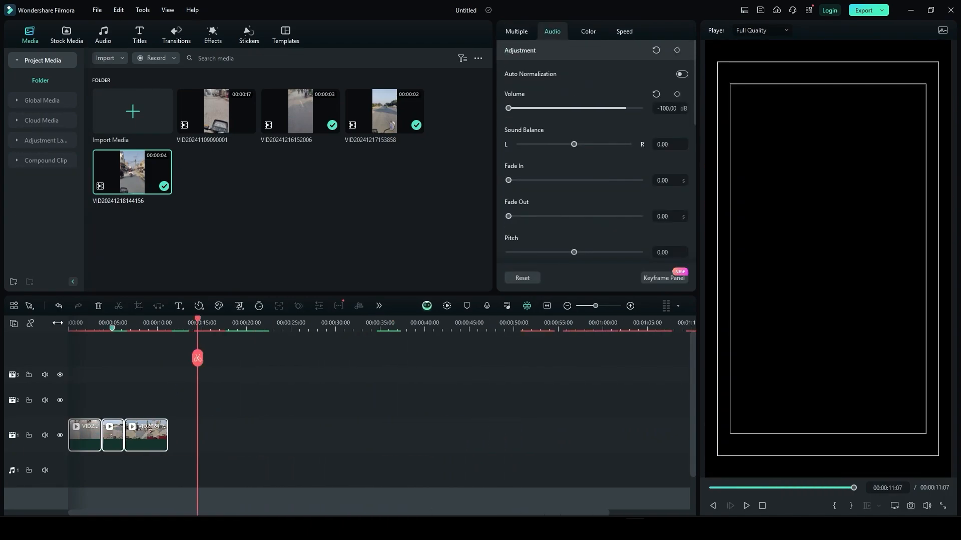
scroll(58, 323, "up", 3)
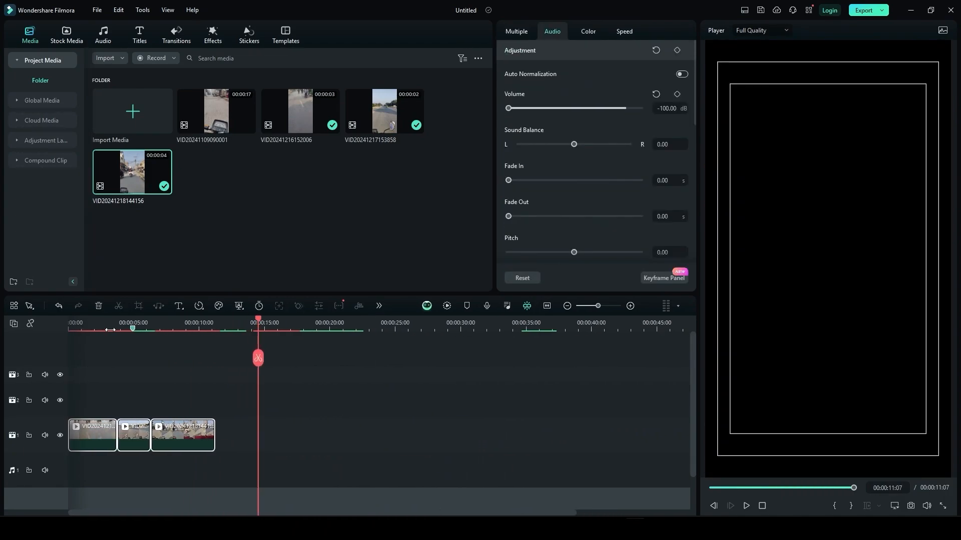
left_click(549, 307)
Apply the Fade In preset animation to the first clip and shorten the fade to end at about 00:00:00:17
left_click_drag(135, 326, 79, 327)
left_click(114, 434)
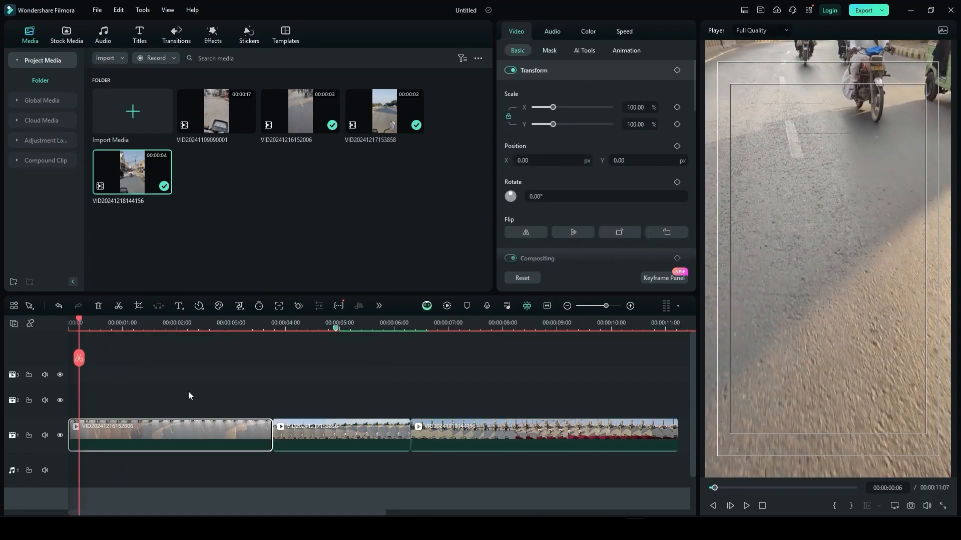
left_click(626, 50)
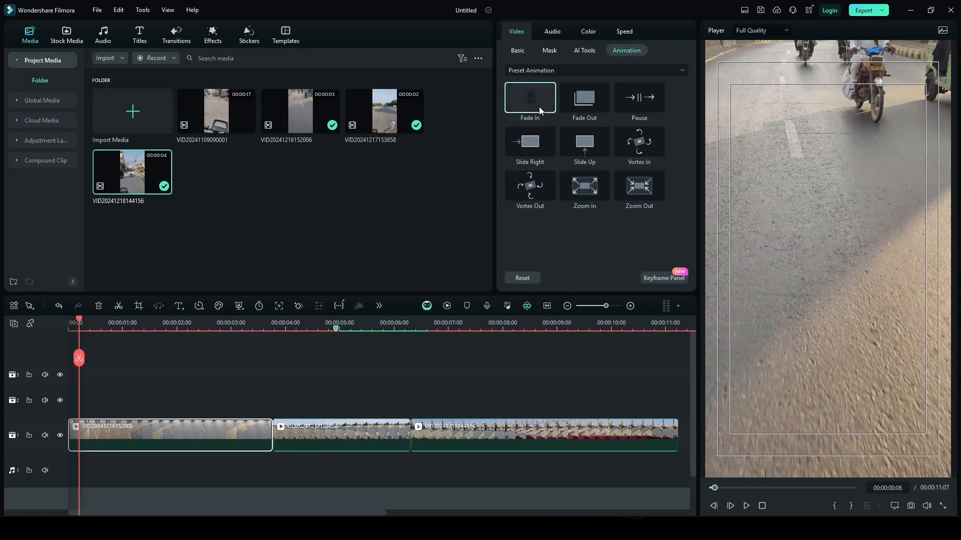
double_click(522, 101)
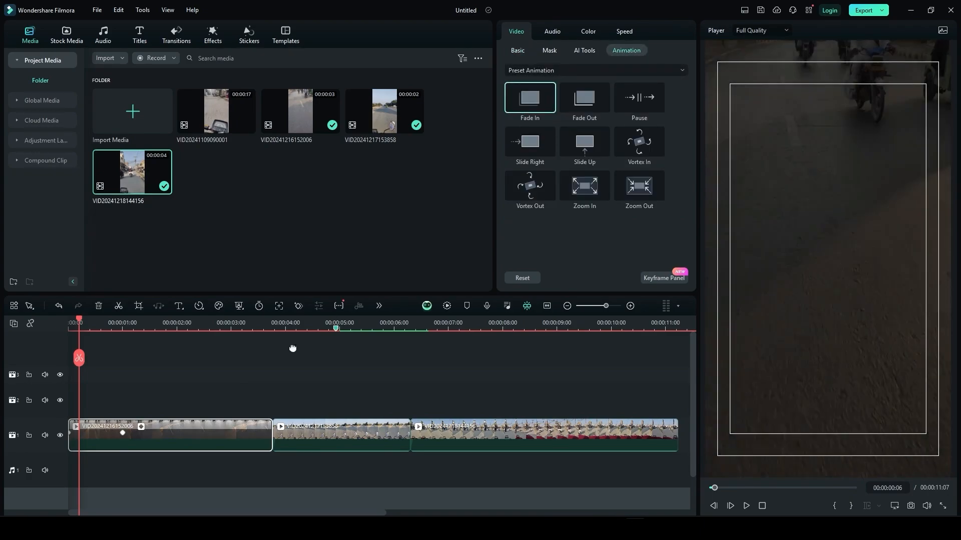
left_click_drag(121, 434, 99, 434)
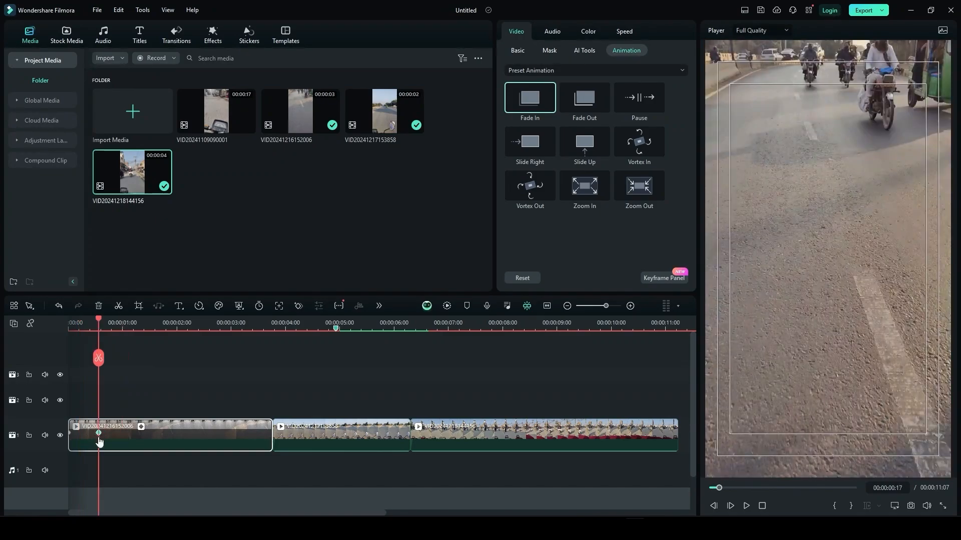
Split the first clip at 00:00:02:29, delete the part after the cut and close the gap
left_click(242, 323)
left_click_drag(236, 322, 229, 323)
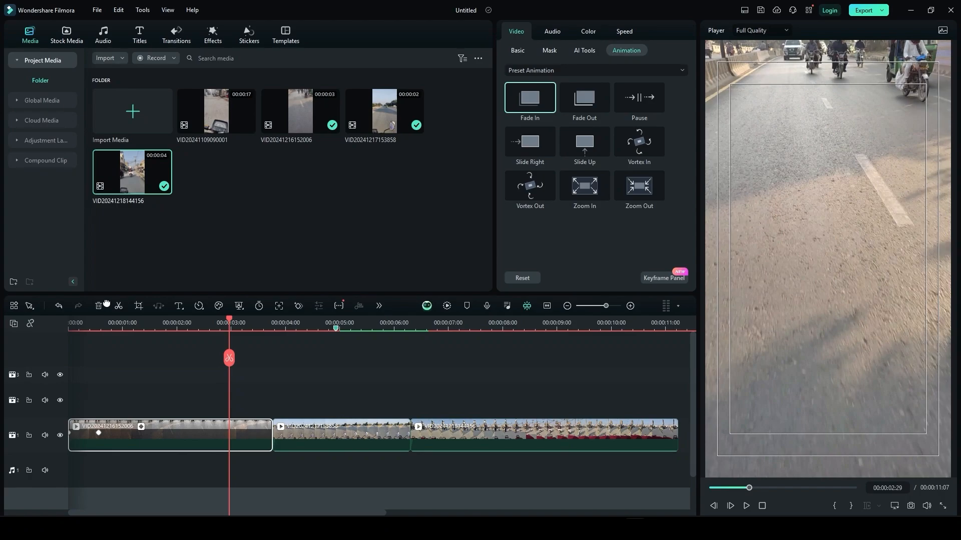
left_click(229, 358)
key("Delete")
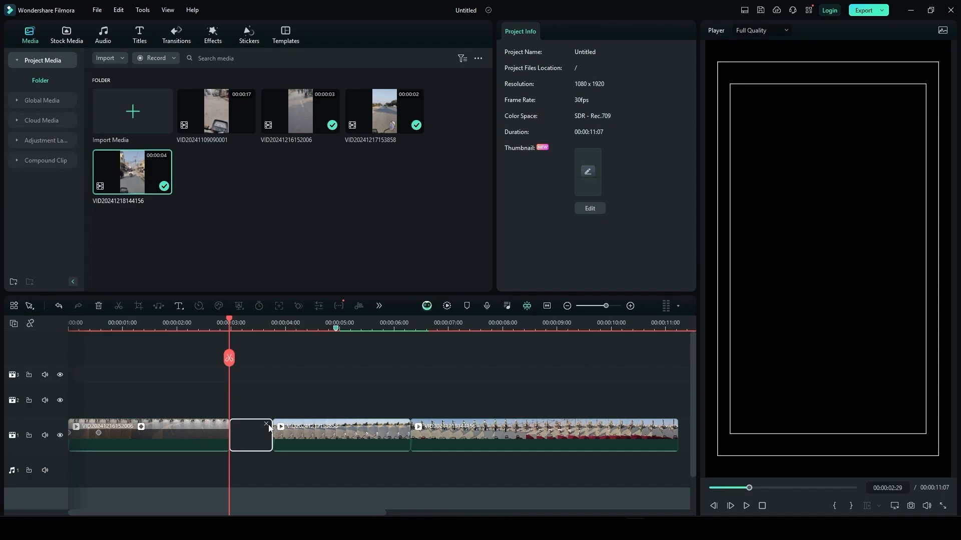
left_click(267, 425)
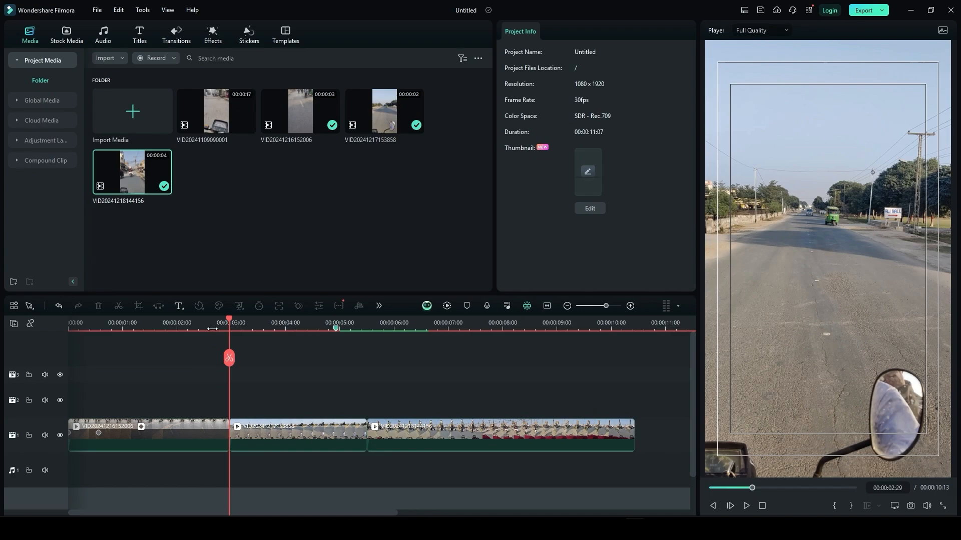
Place the Erase Slide Right transition between the first and second clips, shorten it to 14 frames and preview it
left_click_drag(229, 320, 221, 325)
left_click(176, 34)
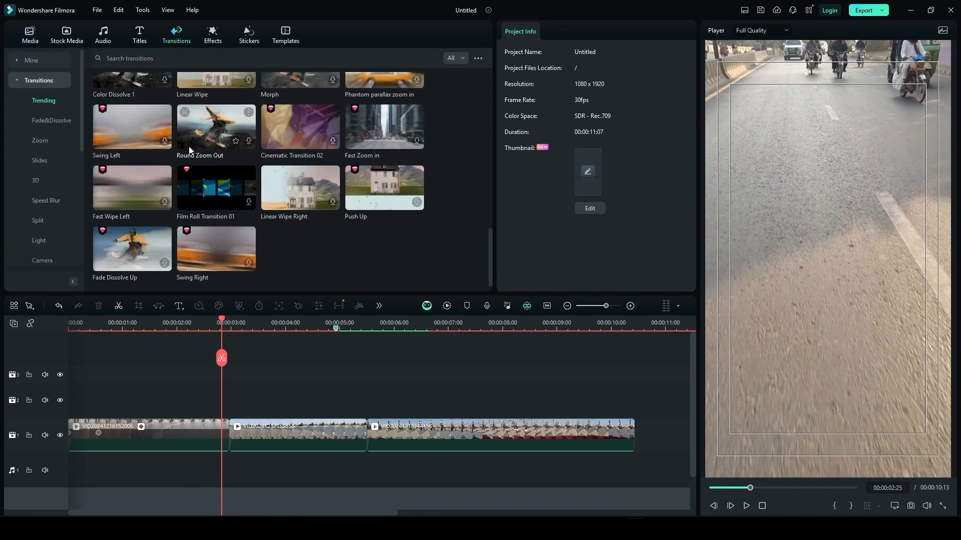
scroll(188, 200, "up", 3)
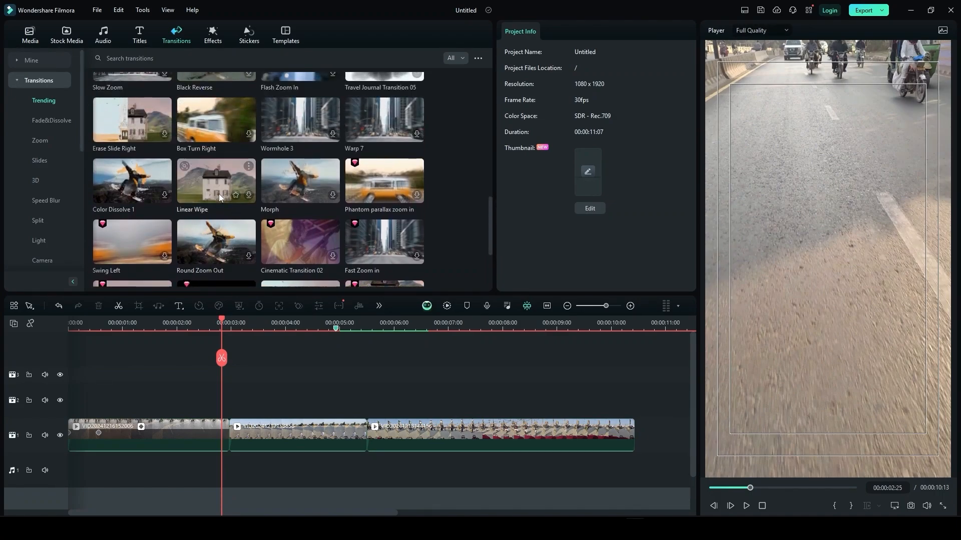
scroll(218, 194, "up", 3)
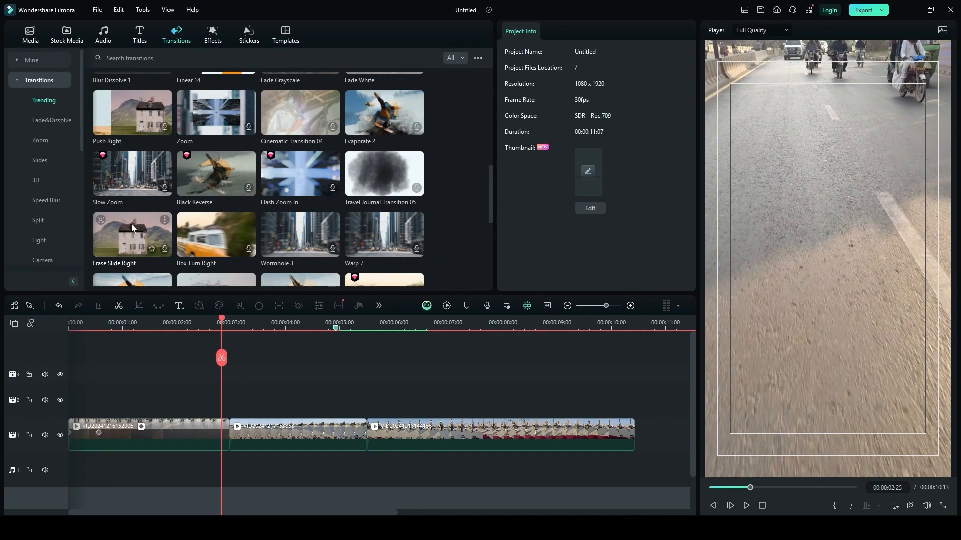
left_click(164, 251)
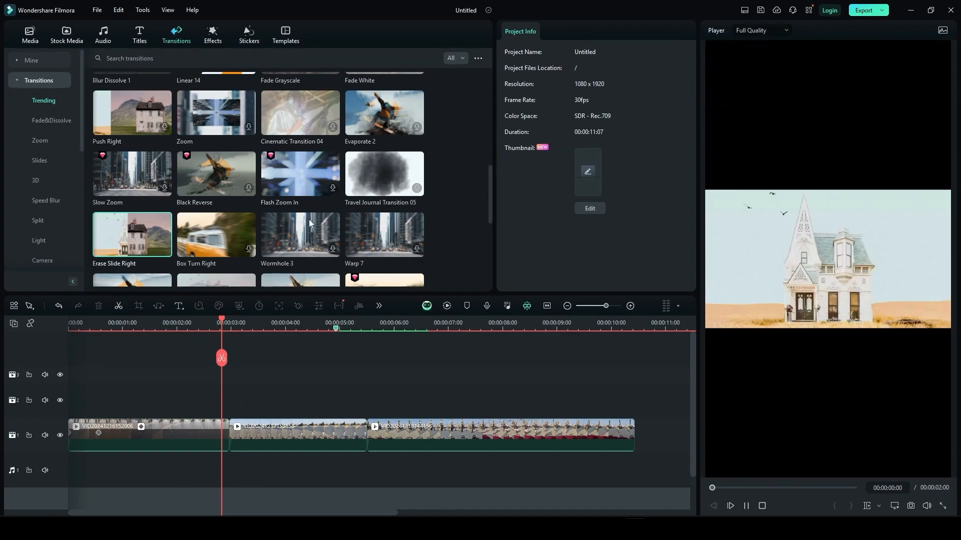
left_click_drag(125, 234, 226, 440)
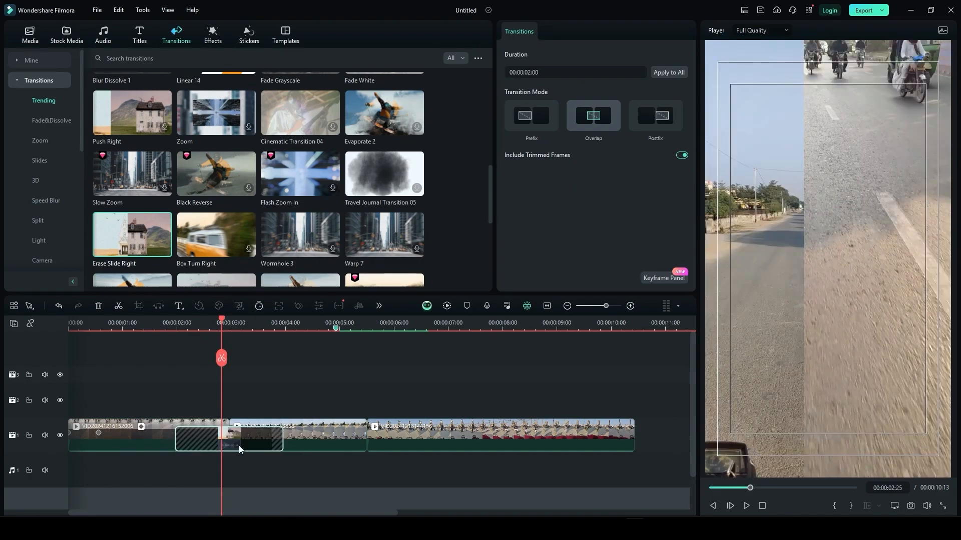
left_click_drag(281, 441, 241, 444)
left_click(195, 323)
key("space")
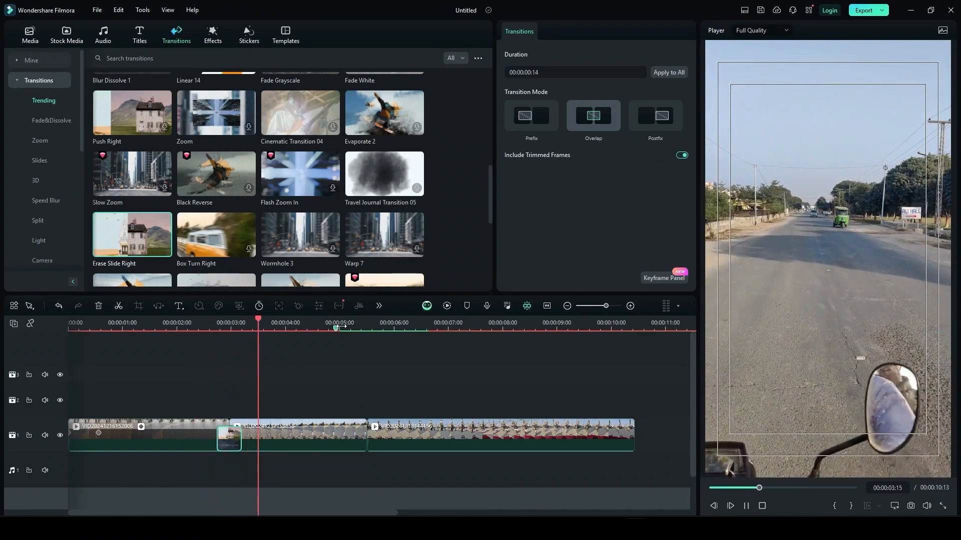
Split the second clip at 00:00:05:00, delete the part after the cut and close the gap
left_click(341, 322)
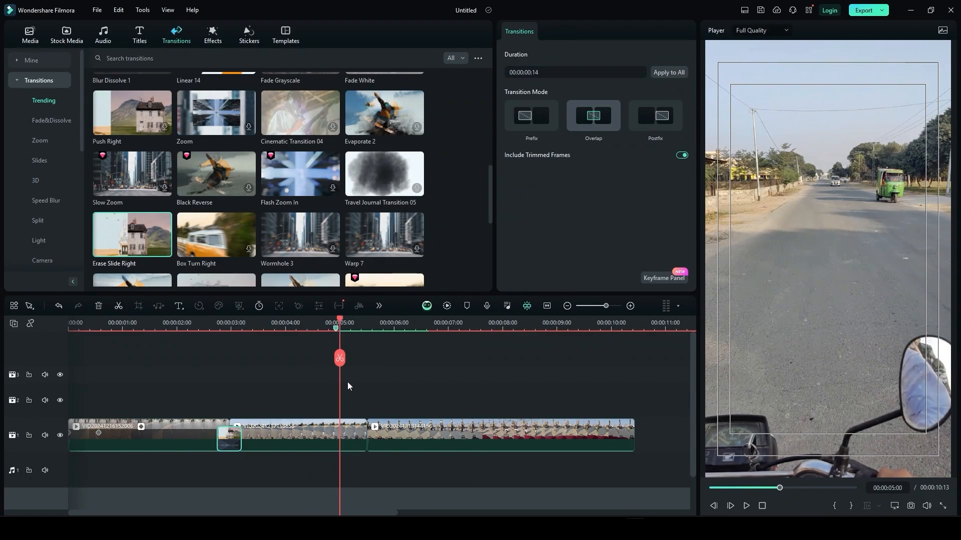
left_click(119, 310)
key("Delete")
left_click(360, 434)
key("Delete")
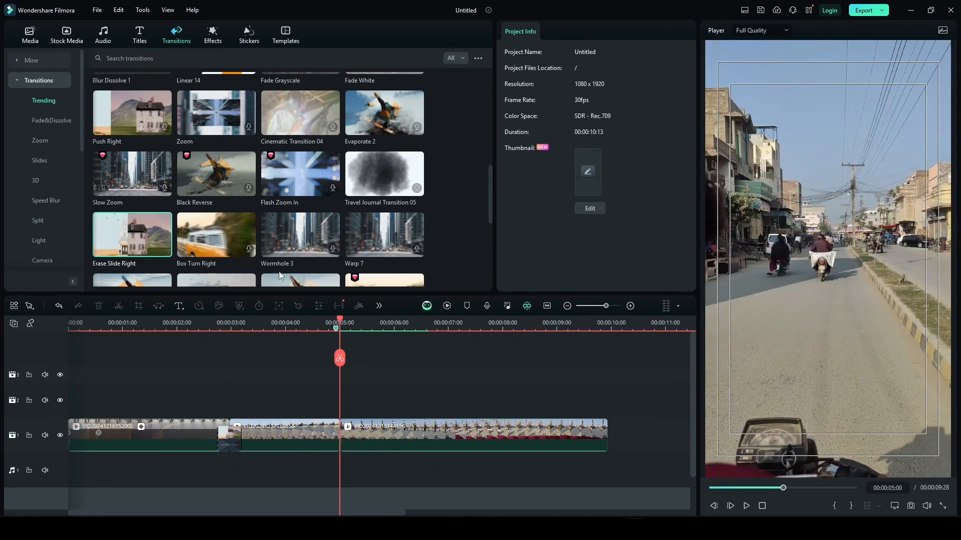
Place the Flash Zoom In transition between the second and third clips with a 14-frame duration and preview it
left_click(307, 187)
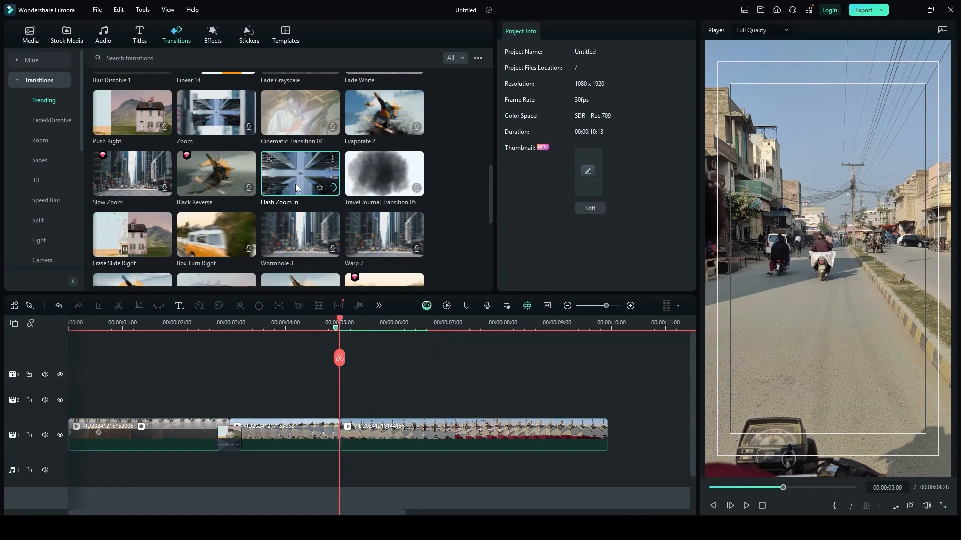
left_click_drag(303, 189, 361, 436)
left_click_drag(352, 439, 352, 439)
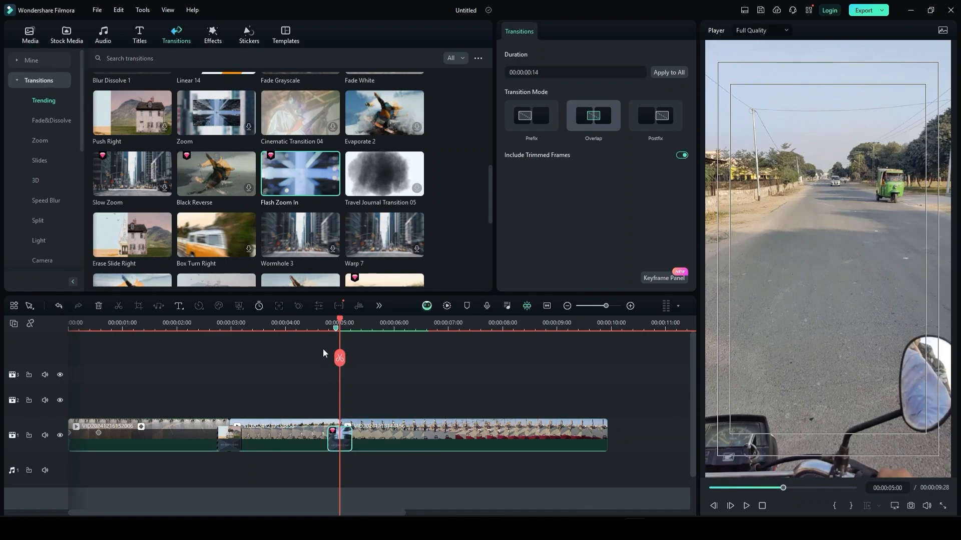
left_click(313, 327)
key("space")
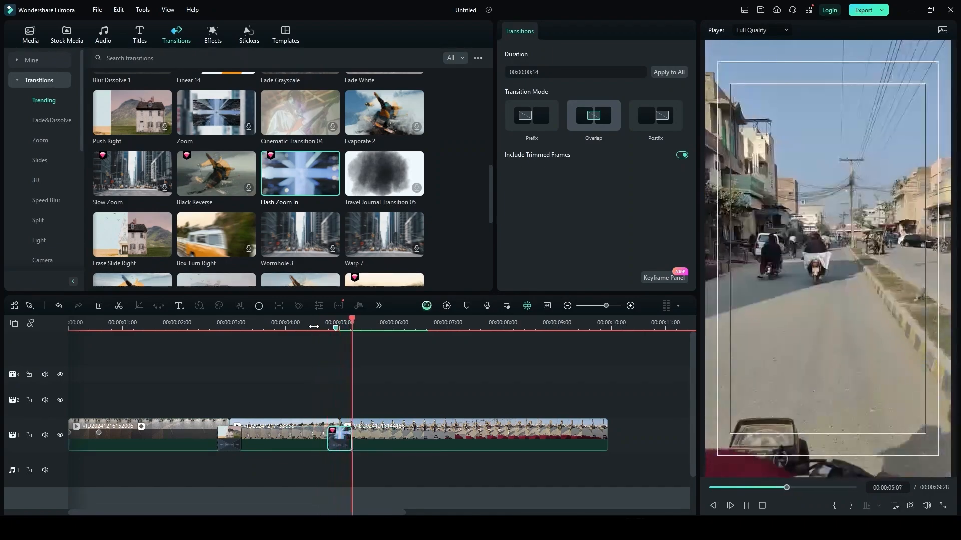
key("space")
left_click(334, 325)
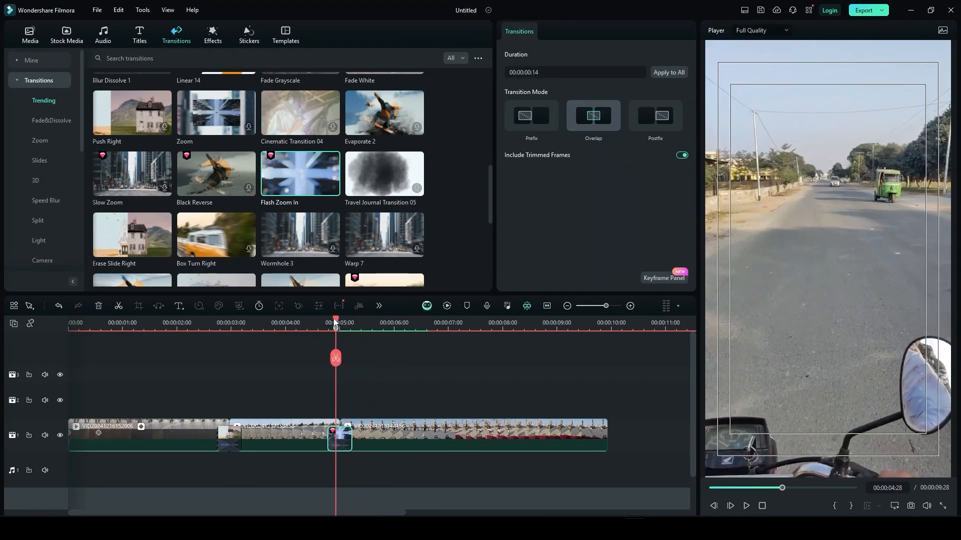
left_click(341, 327)
left_click(355, 326)
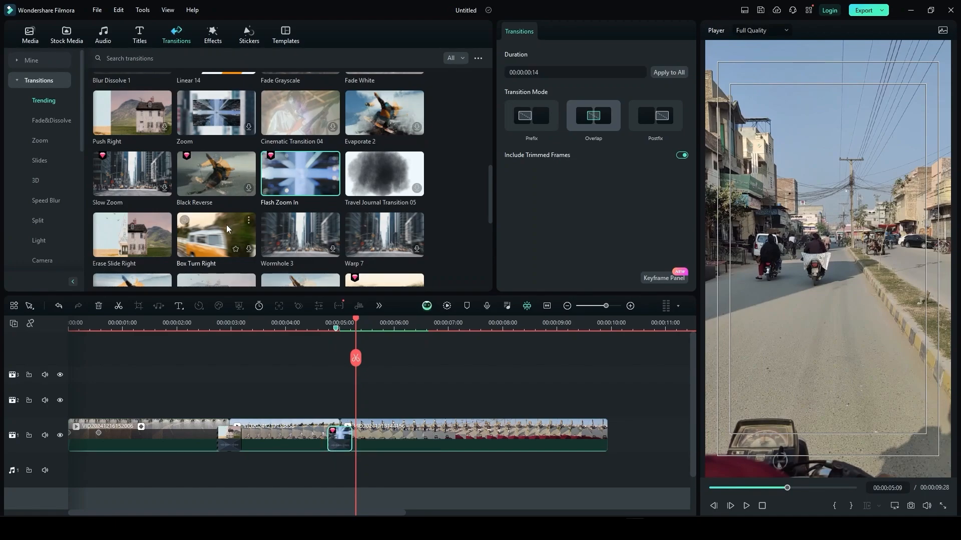
Replace the transition between the second and third clips with Lens Zoom and play it back
scroll(212, 181, "up", 3)
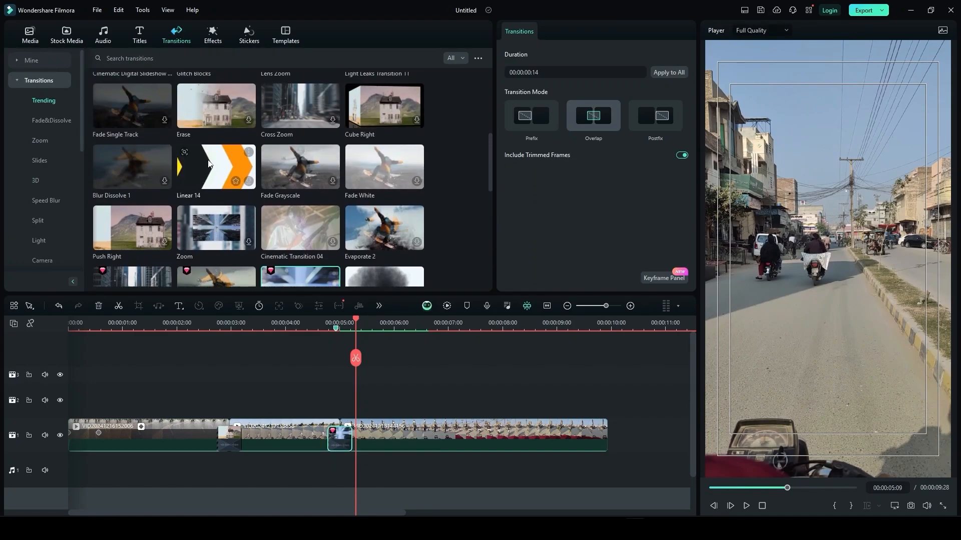
scroll(209, 164, "up", 3)
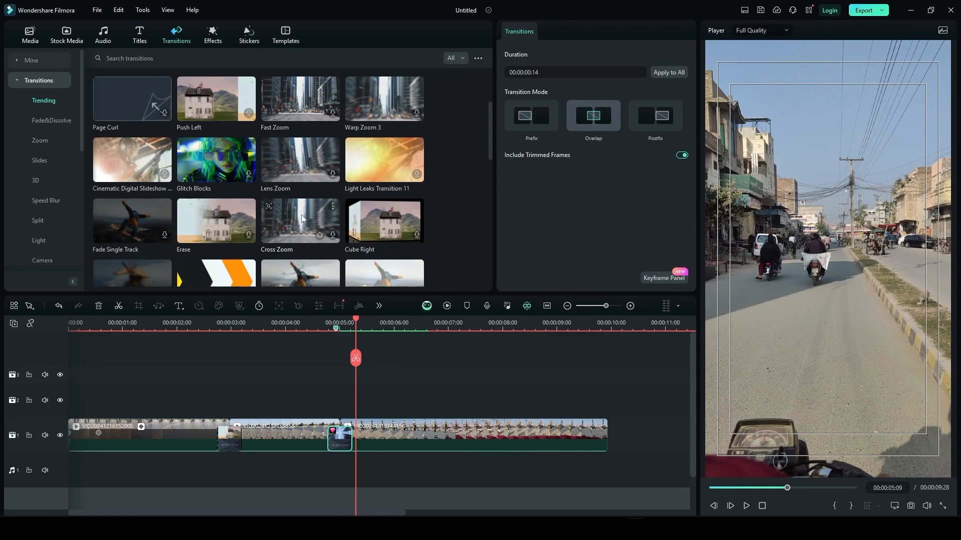
left_click(308, 179)
left_click_drag(307, 179, 342, 441)
left_click(298, 324)
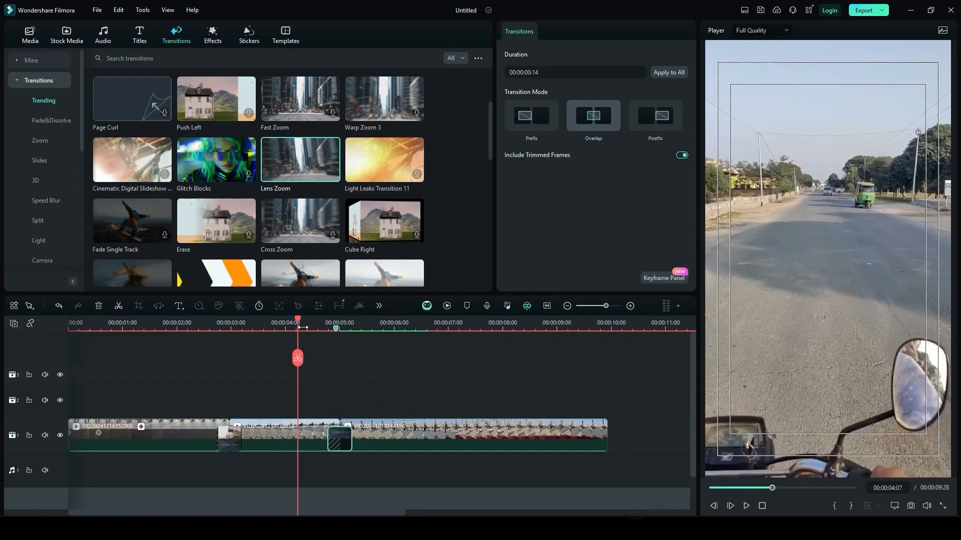
key("space")
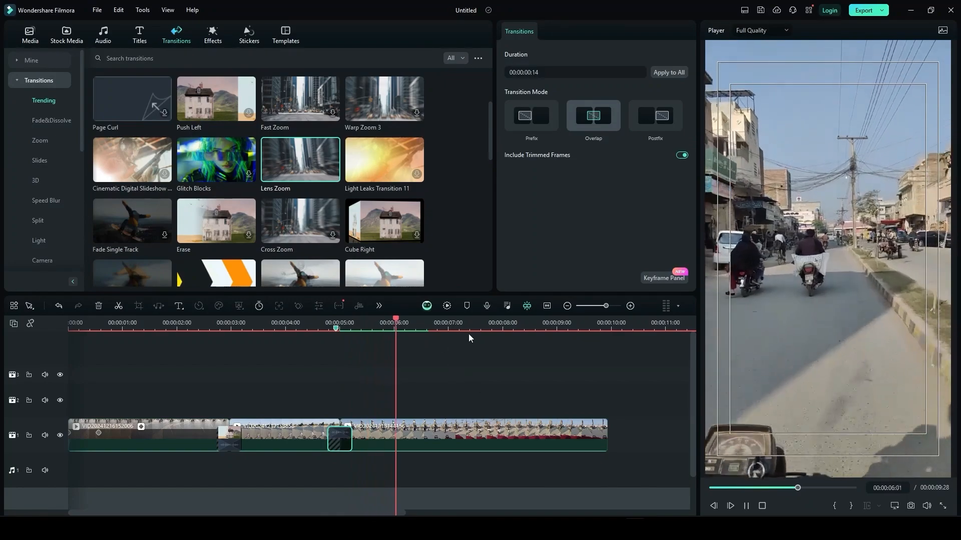
key("space")
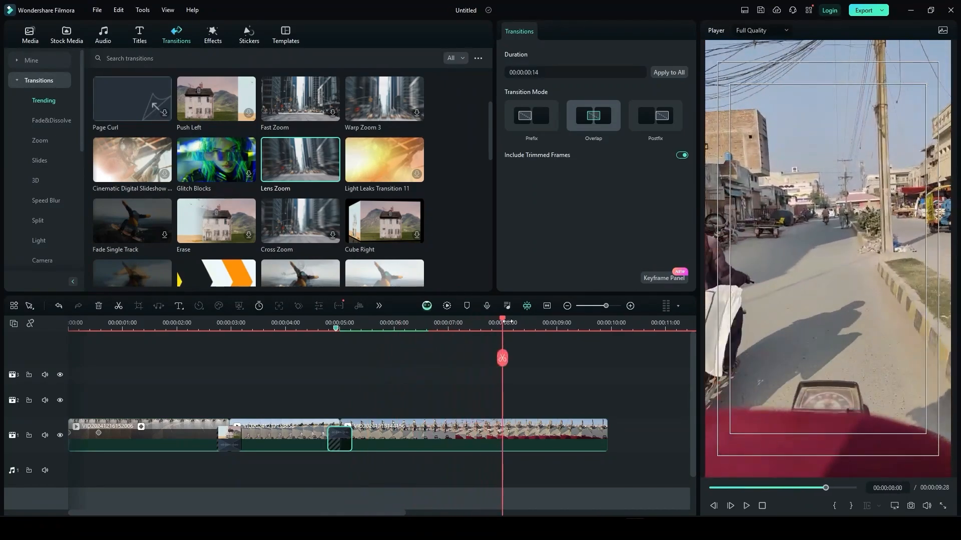
Trim the third clip's end to 00:00:08:00, apply the Fade Out preset animation to it and preview the fade
left_click_drag(606, 432, 506, 426)
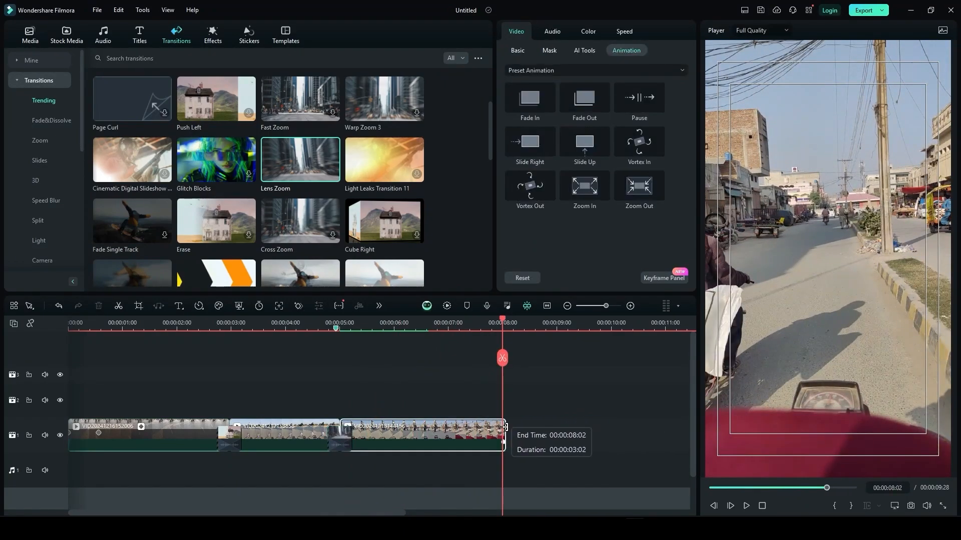
left_click(578, 108)
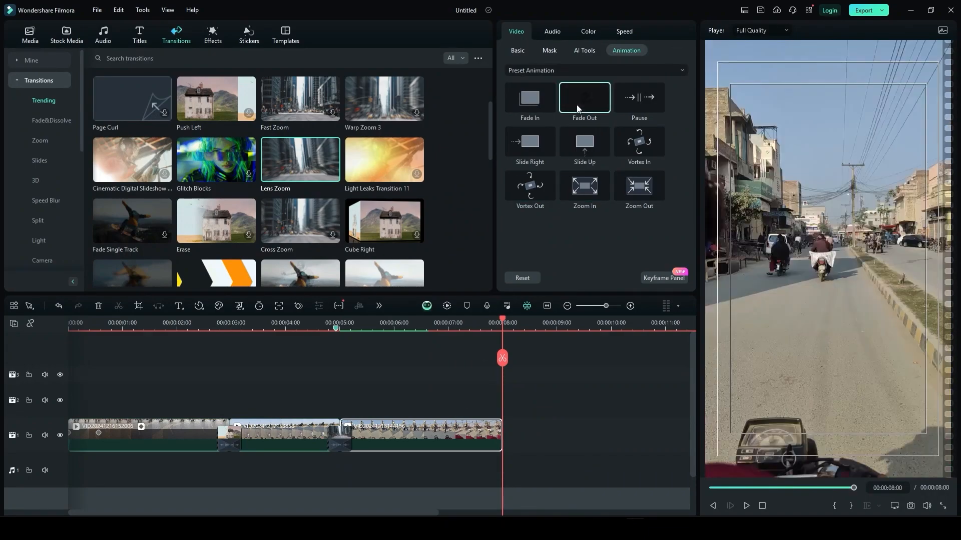
left_click(349, 323)
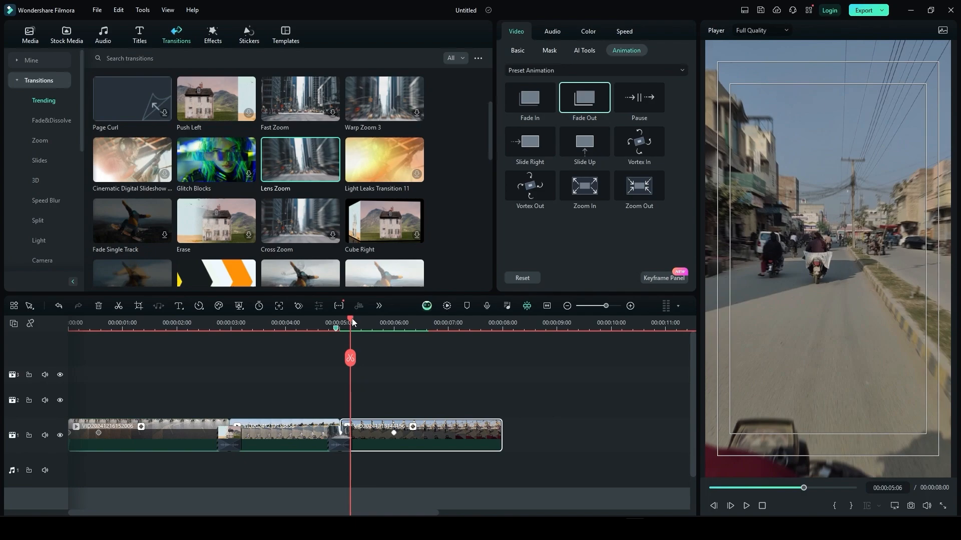
key("space")
key("space")
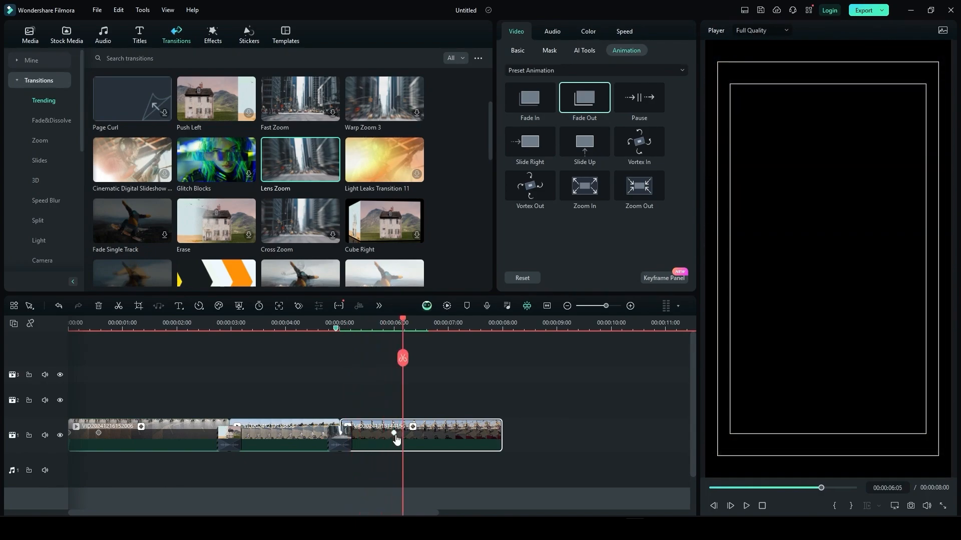
Retime the third clip's Fade Out to run from 00:00:07:21 to the clip's end, keeping the Lens Zoom transition in Overlap mode
left_click_drag(395, 436, 502, 440)
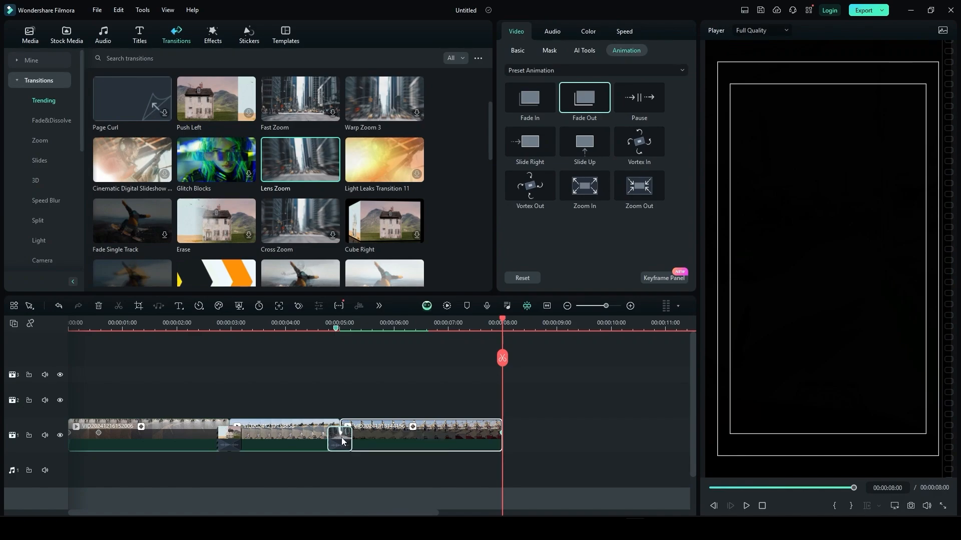
left_click(322, 440)
left_click_drag(322, 440, 388, 437)
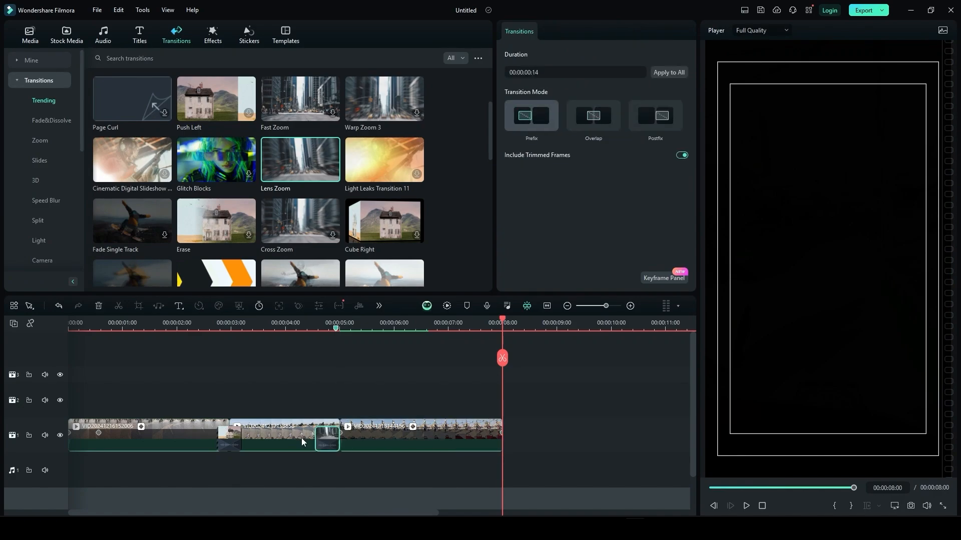
left_click(342, 432)
left_click(368, 433)
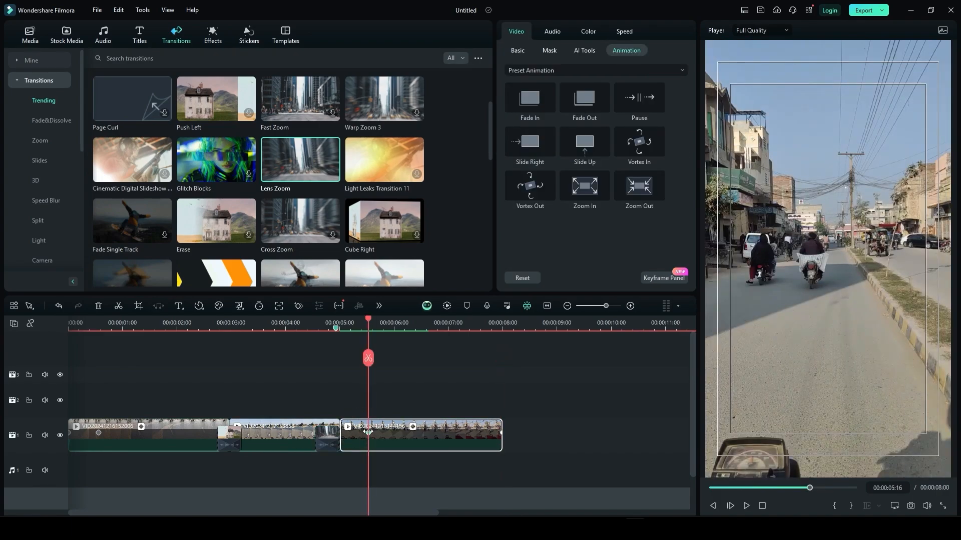
left_click(486, 433)
left_click(324, 441)
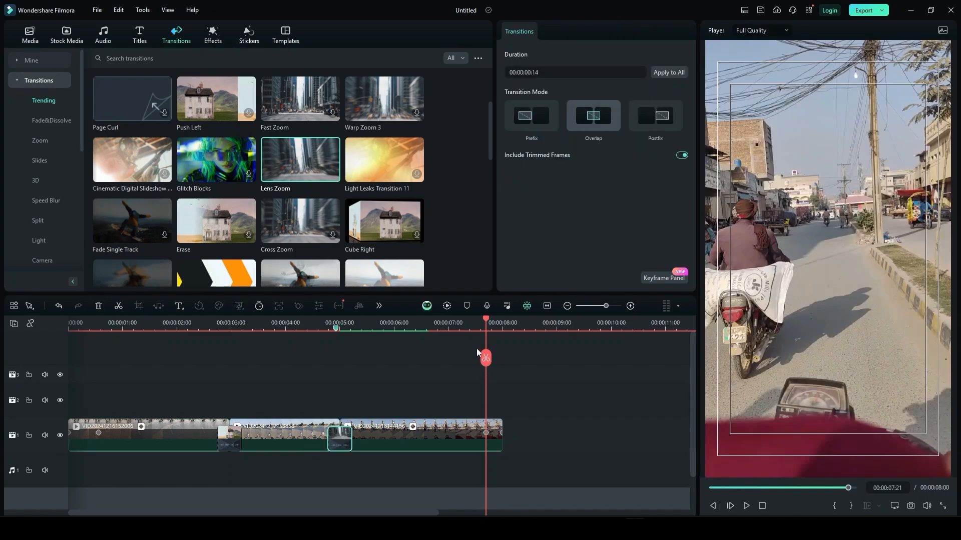
left_click(481, 328)
left_click_drag(481, 328, 506, 334)
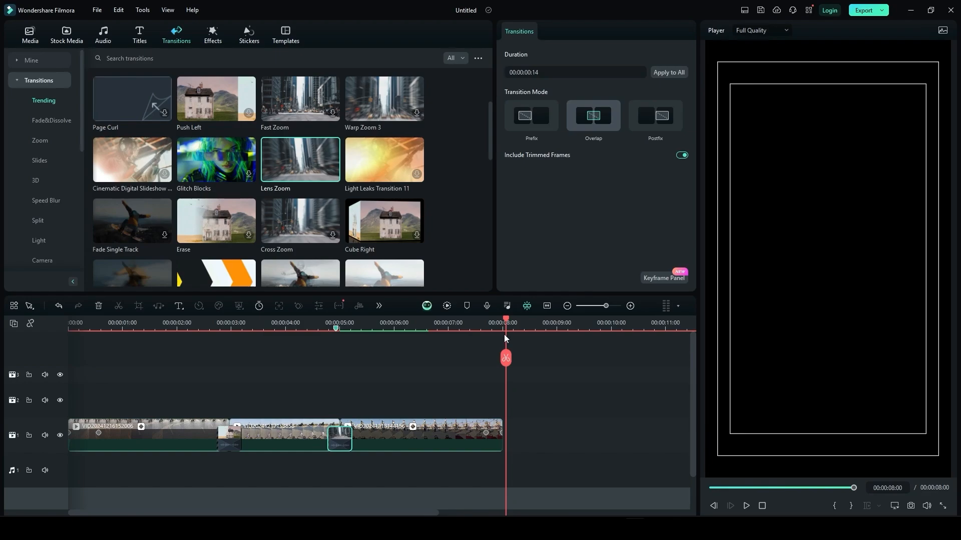
left_click(504, 336)
left_click(504, 321)
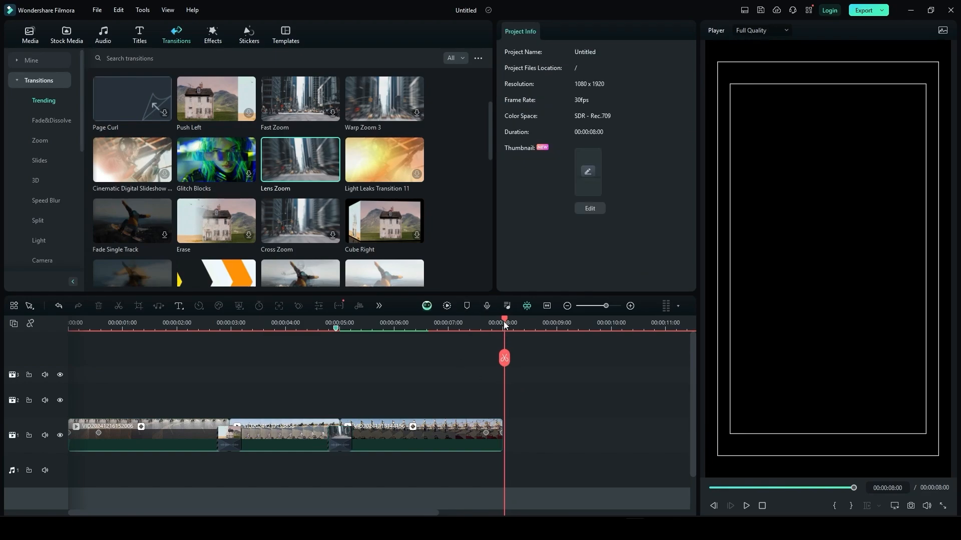
left_click_drag(503, 321, 481, 359)
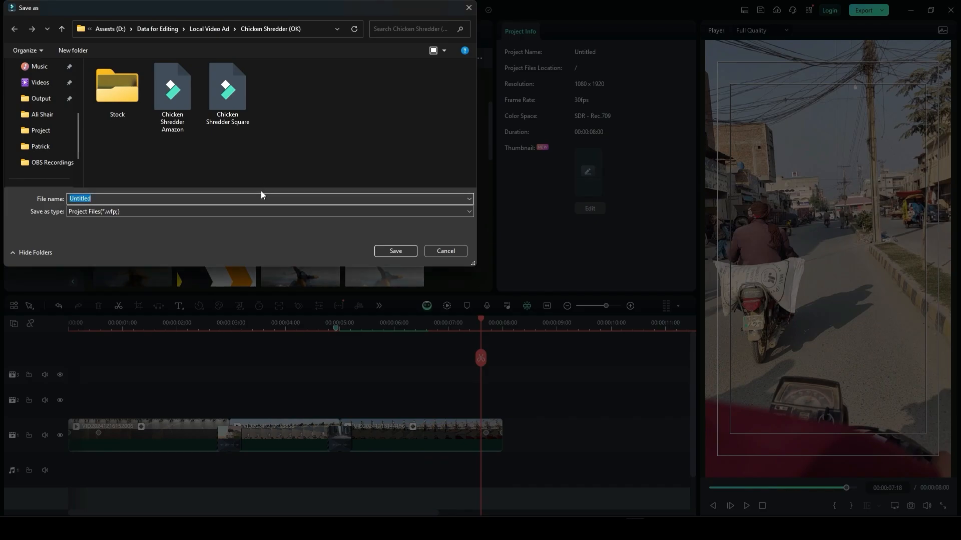
type("R")
left_click(443, 252)
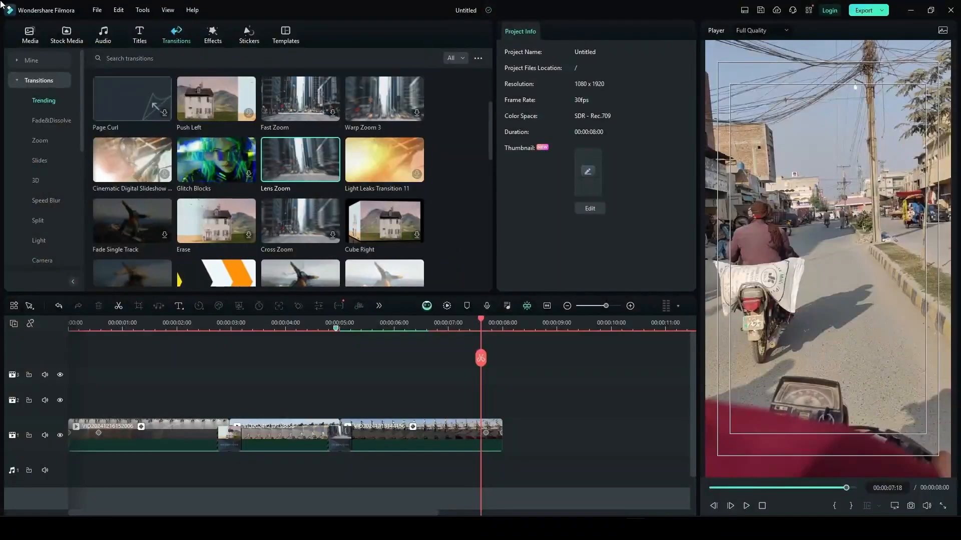
Save the project as Test Video 01 in the Chicken Shredder (OK) folder
left_click(97, 10)
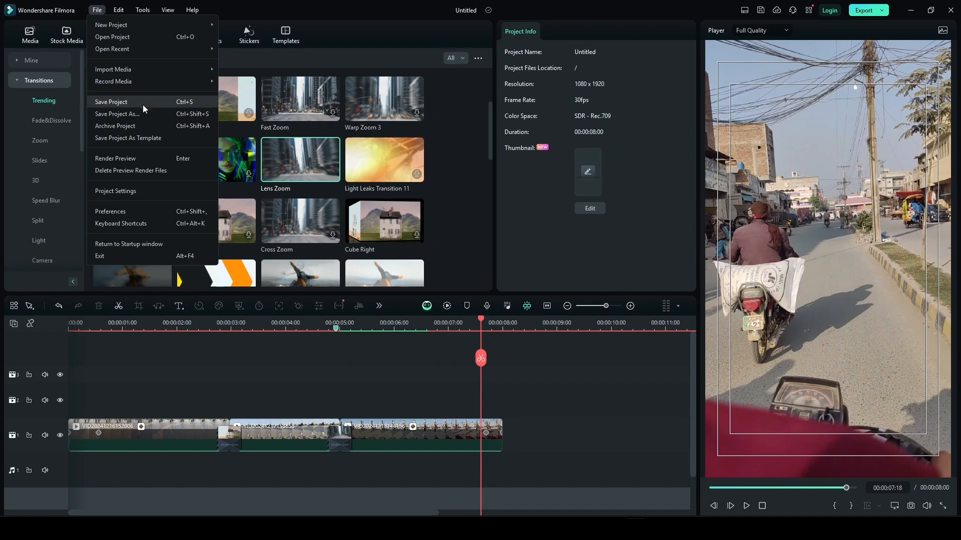
left_click(127, 102)
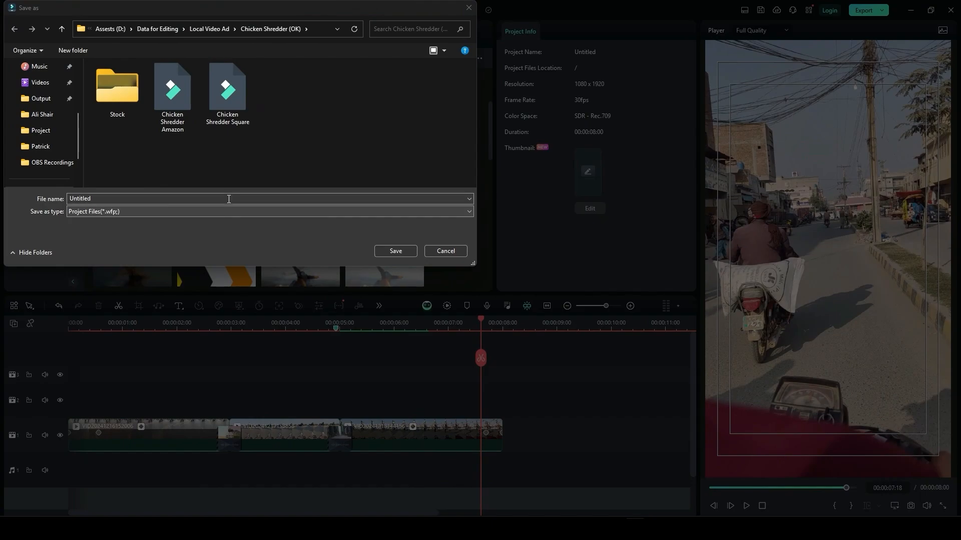
left_click(229, 199)
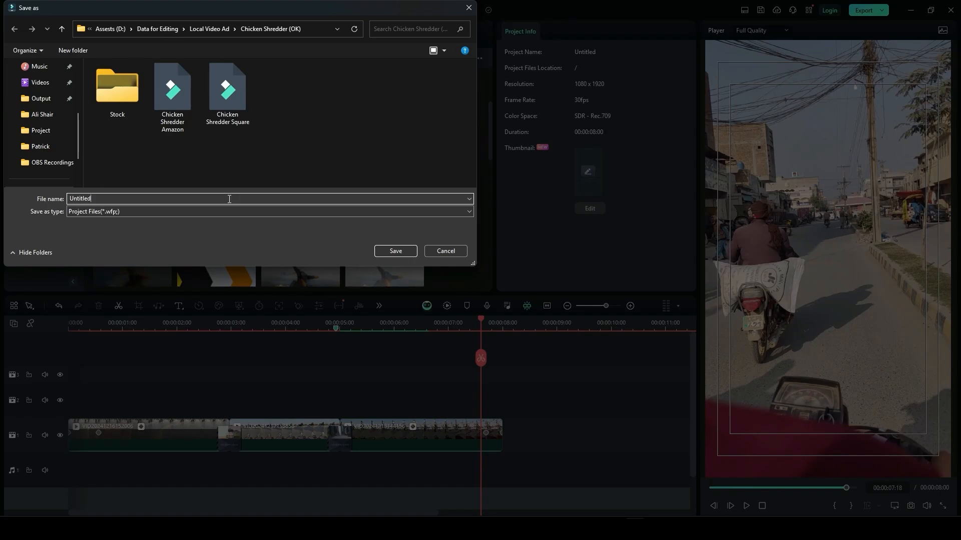
key("ctrl+a")
type("Safe")
key("BackSpace")
key("BackSpace")
type("Test Vido")
key("BackSpace")
type("eo 01")
key("Return")
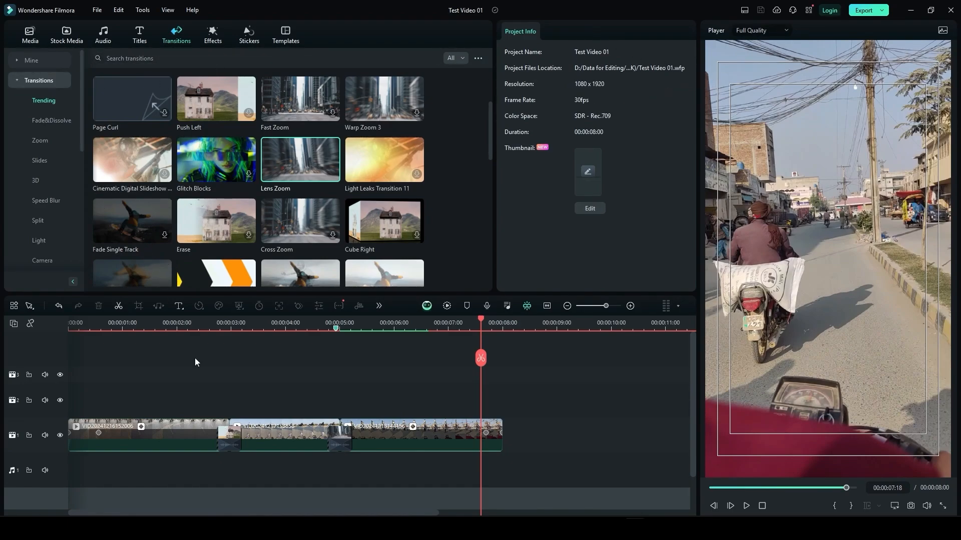
Fit the timeline and place an Adjustment Layer preset on video track 3 above the clips, starting at 00:00:01:00
left_click(547, 306)
left_click(378, 326)
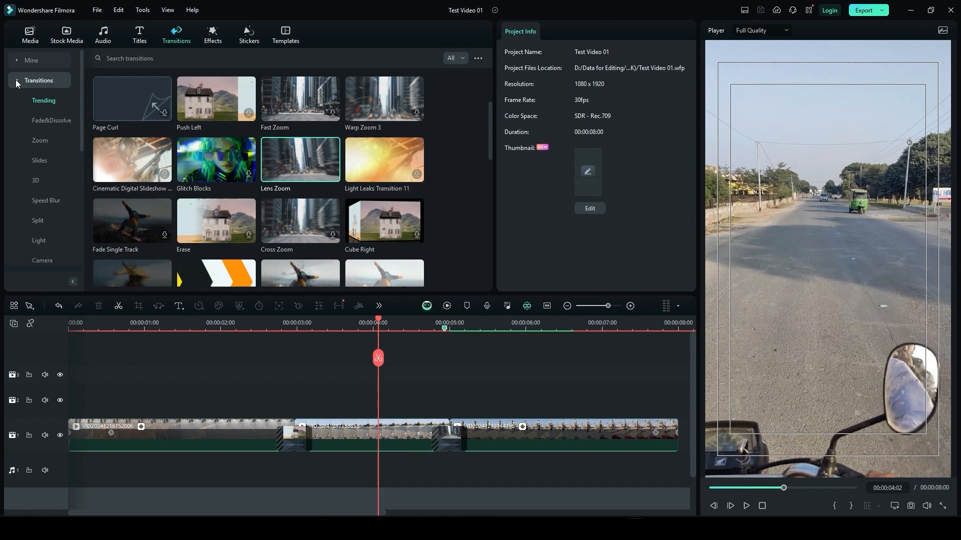
left_click(16, 79)
left_click(28, 36)
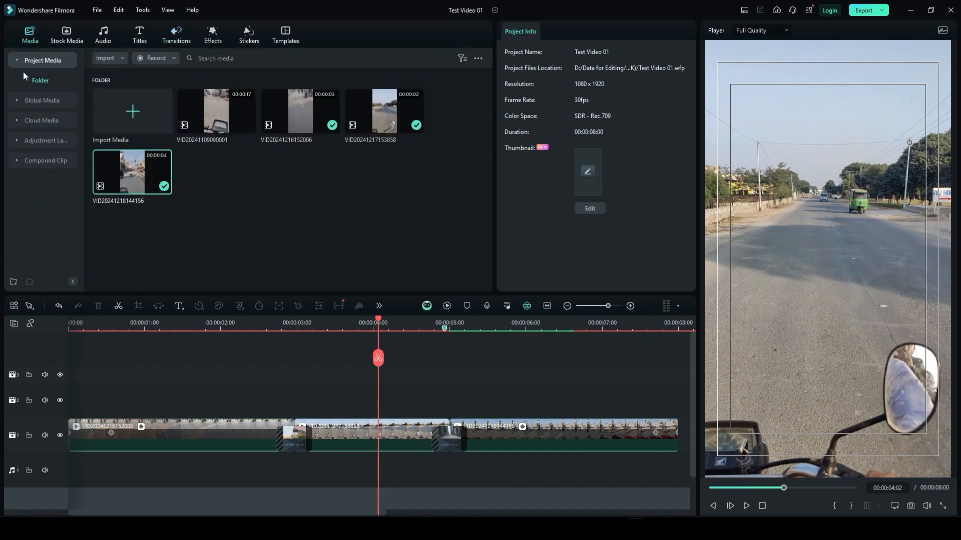
left_click(37, 140)
left_click_drag(123, 119, 125, 374)
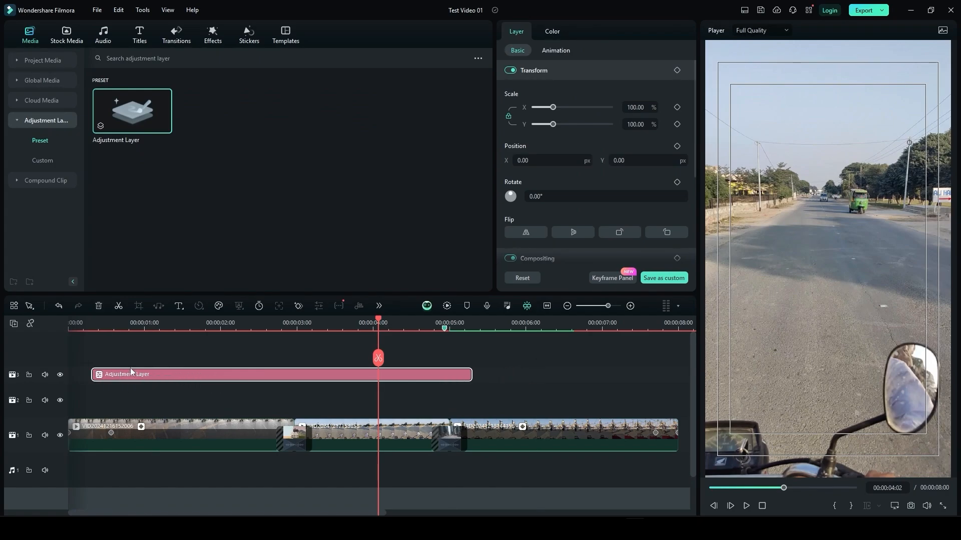
left_click(185, 328)
left_click_drag(200, 374, 258, 381)
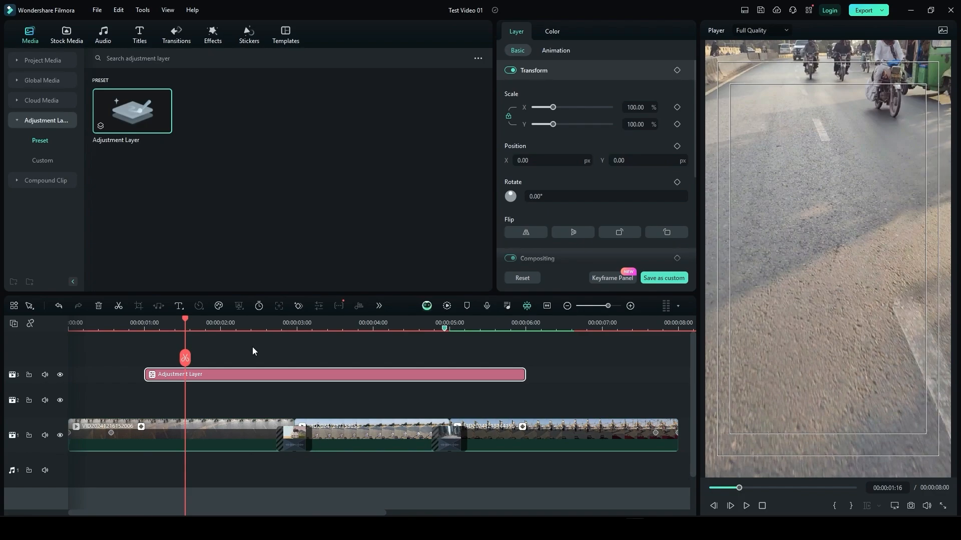
left_click_drag(252, 352, 244, 381)
left_click(245, 384)
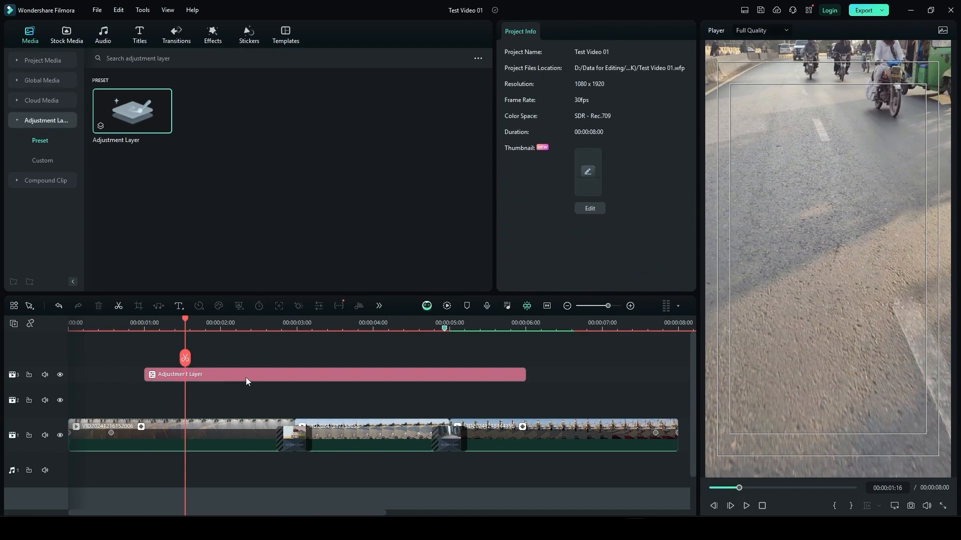
Raise the adjustment layer's vignette exposure to about 32 and set its vignette roundness to 18
left_click(245, 376)
left_click(551, 31)
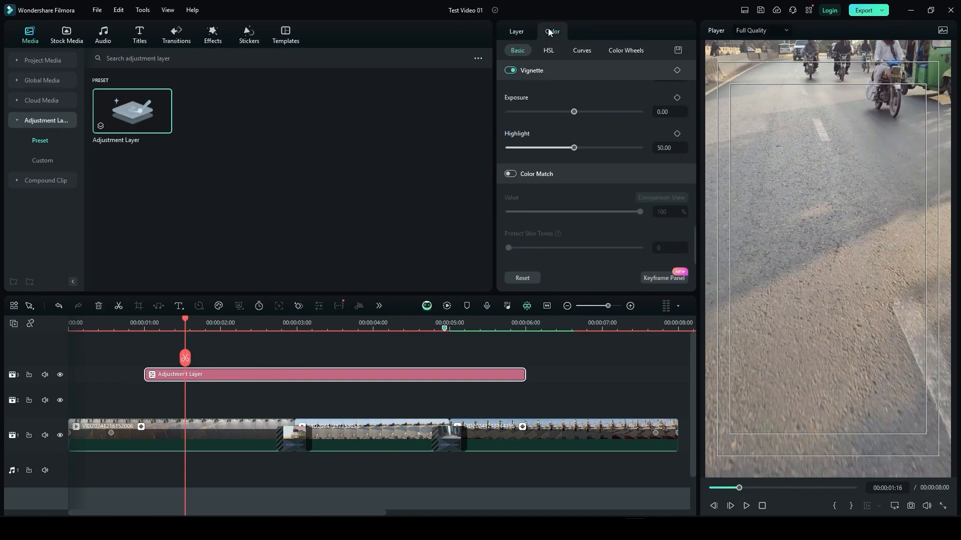
scroll(549, 90, "up", 4)
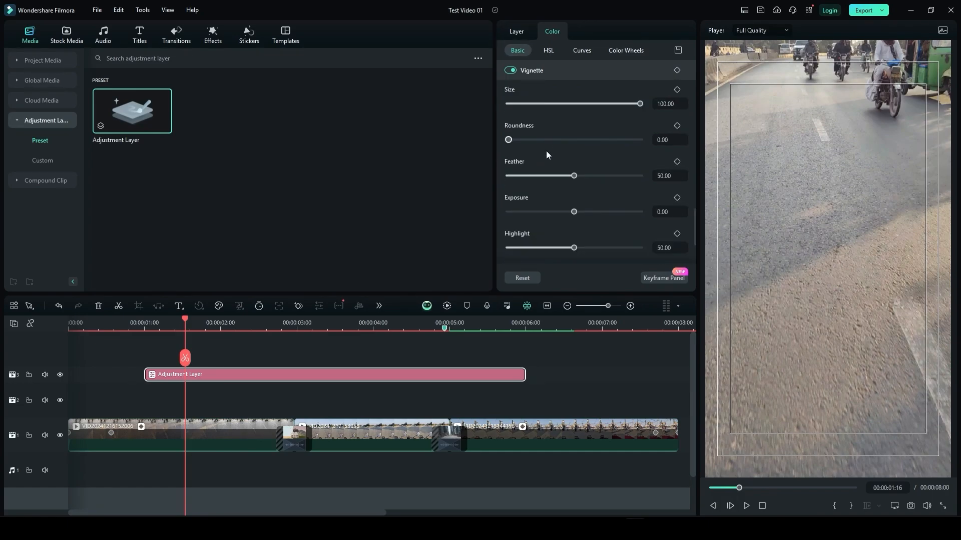
left_click_drag(574, 212, 596, 212)
scroll(584, 192, "up", 1)
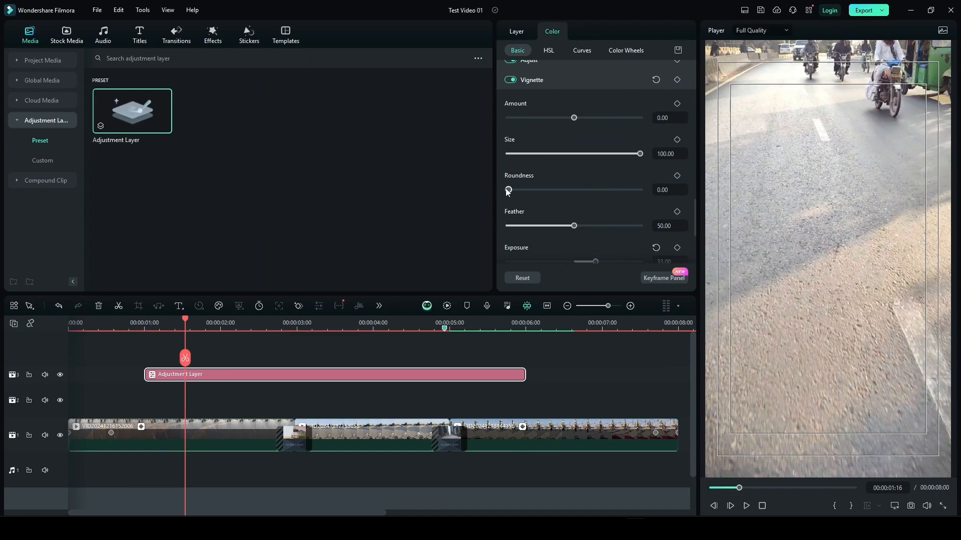
left_click_drag(508, 191, 532, 190)
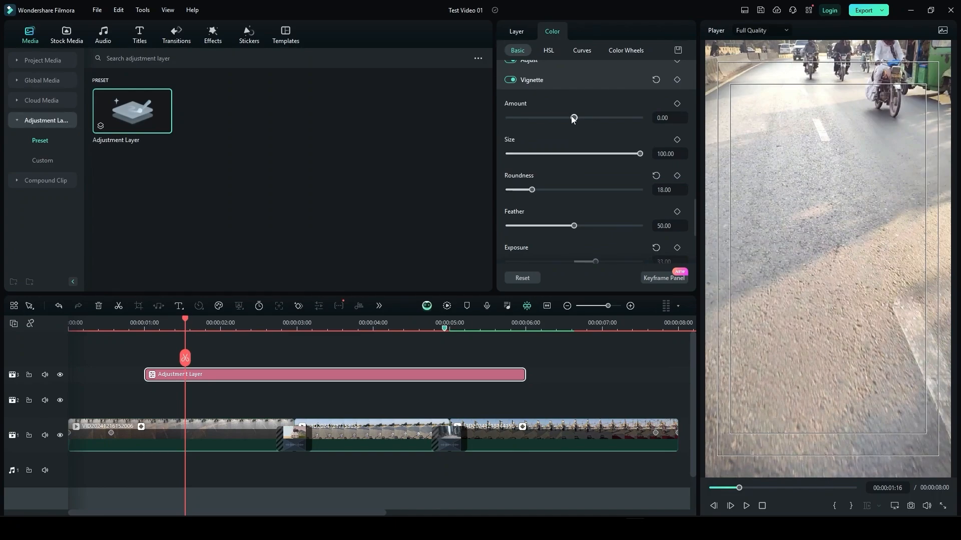
Cool the adjustment layer's color temperature slightly, and set its vibrance to 41 and saturation to 25
scroll(550, 136, "up", 6)
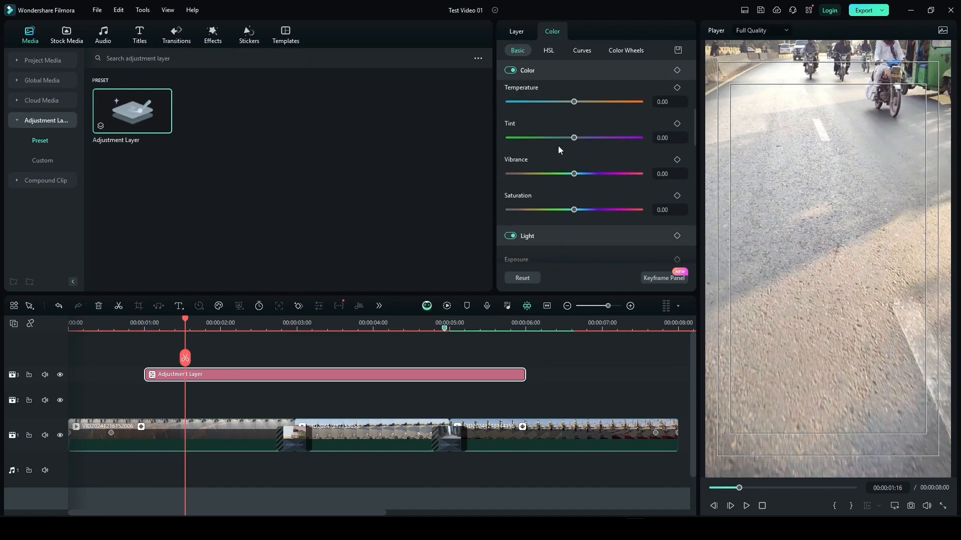
left_click_drag(573, 104, 561, 104)
left_click_drag(571, 174, 601, 175)
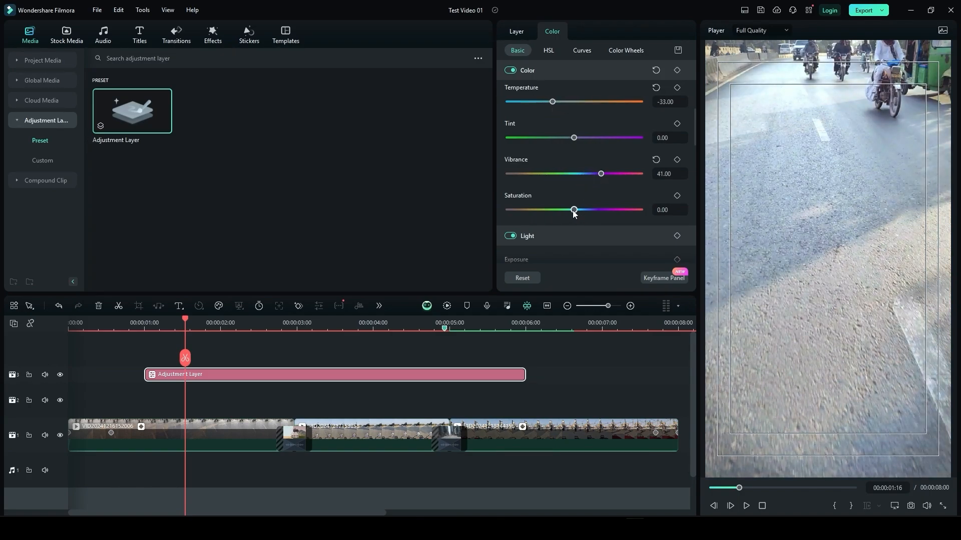
left_click_drag(574, 210, 590, 210)
left_click_drag(552, 102, 563, 102)
Set the adjustment layer's light exposure to -12, brightness to 18 and contrast to -27
scroll(560, 196, "down", 3)
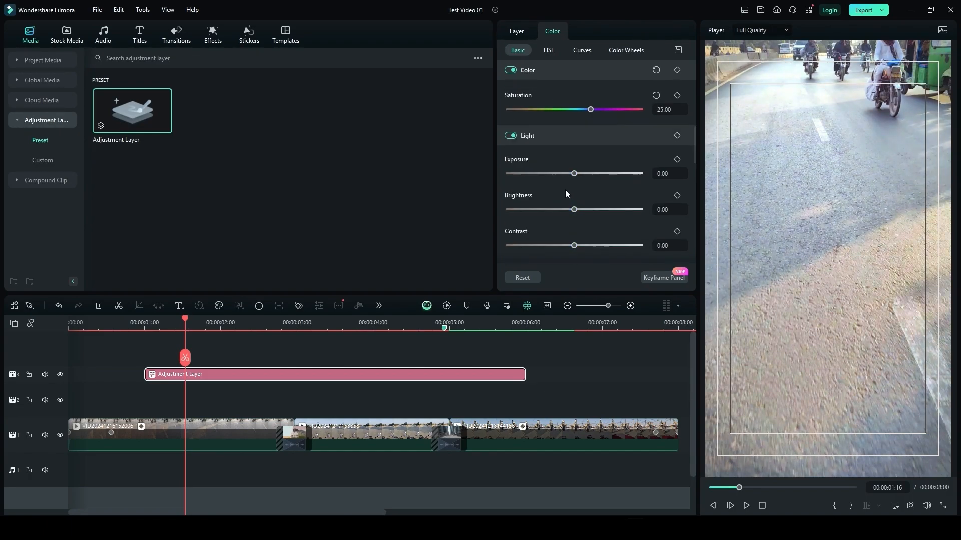
left_click_drag(573, 174, 586, 176)
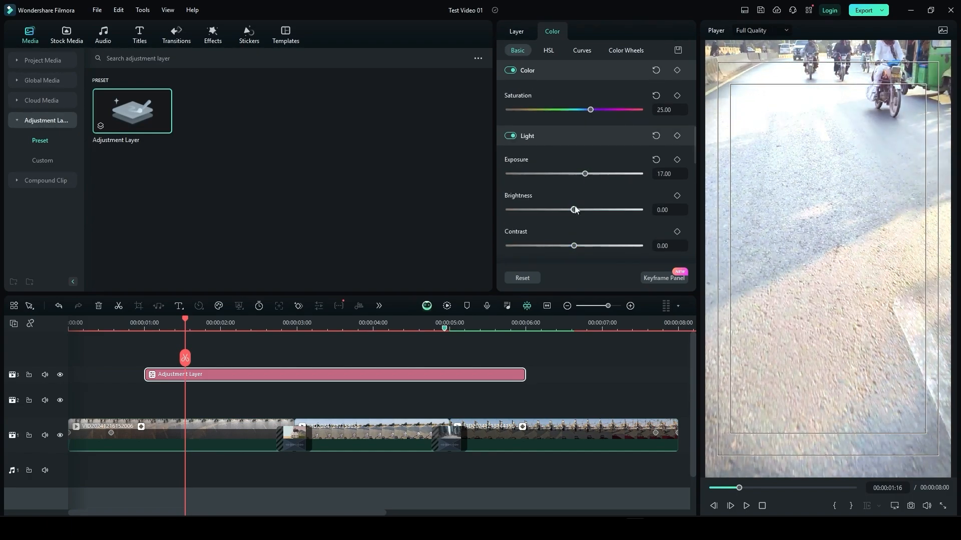
left_click_drag(574, 210, 587, 213)
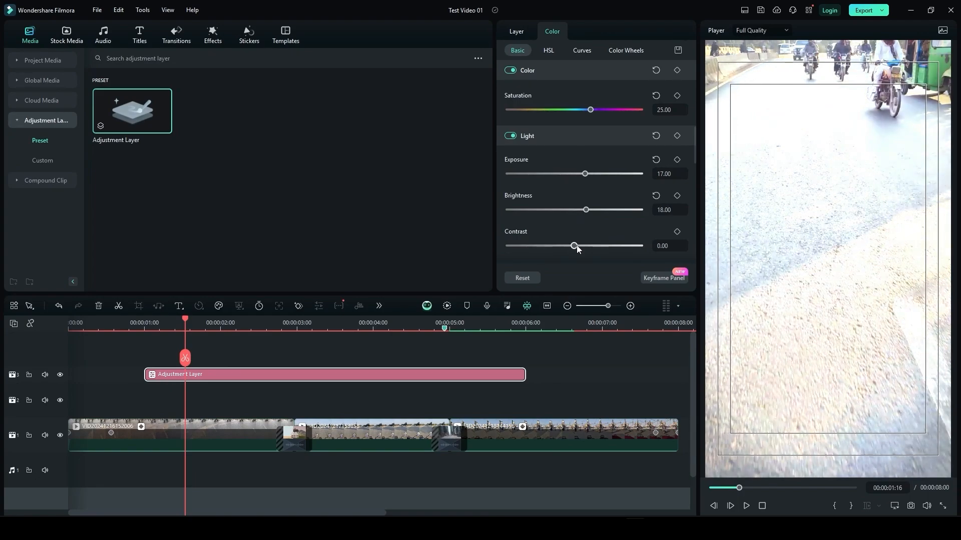
left_click_drag(577, 246, 556, 247)
left_click(585, 175)
left_click_drag(585, 174, 565, 175)
Lower the adjustment layer's highlights, and set its white level to 22 and black level to -25
scroll(574, 209, "down", 1)
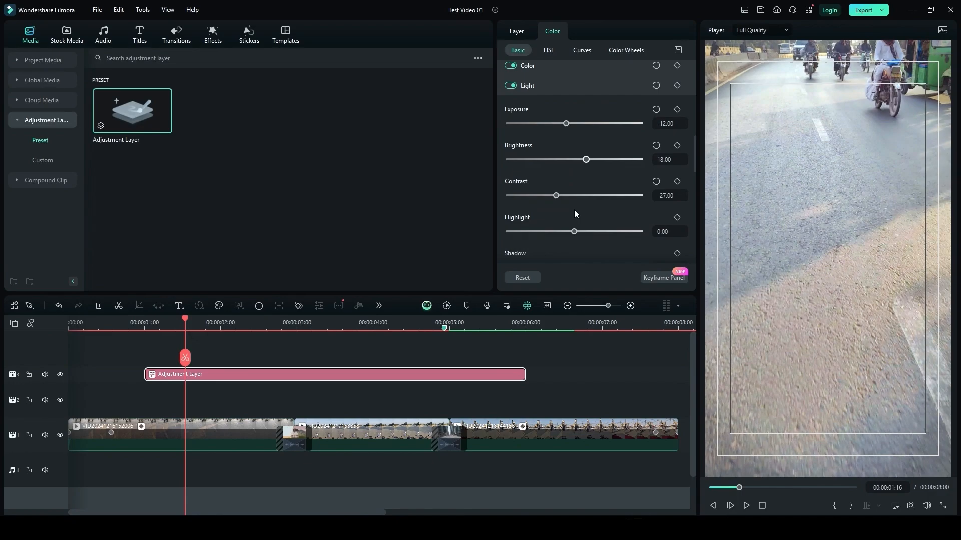
mouse_move(573, 232)
left_mouse_down()
mouse_move(590, 233)
mouse_move(588, 204)
mouse_move(557, 240)
left_mouse_up()
scroll(584, 228, "down", 2)
scroll(557, 238, "down", 1)
scroll(551, 223, "down", 1)
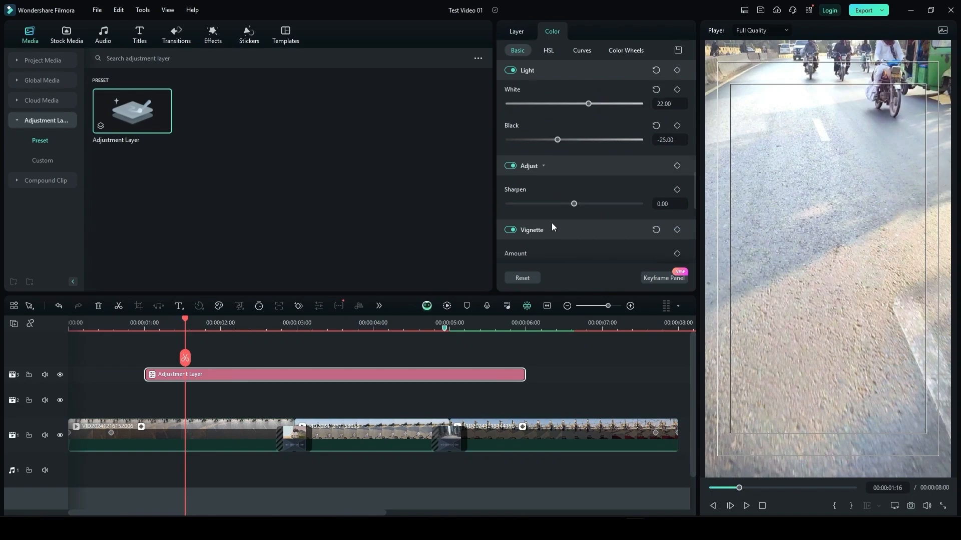
scroll(552, 226, "down", 3)
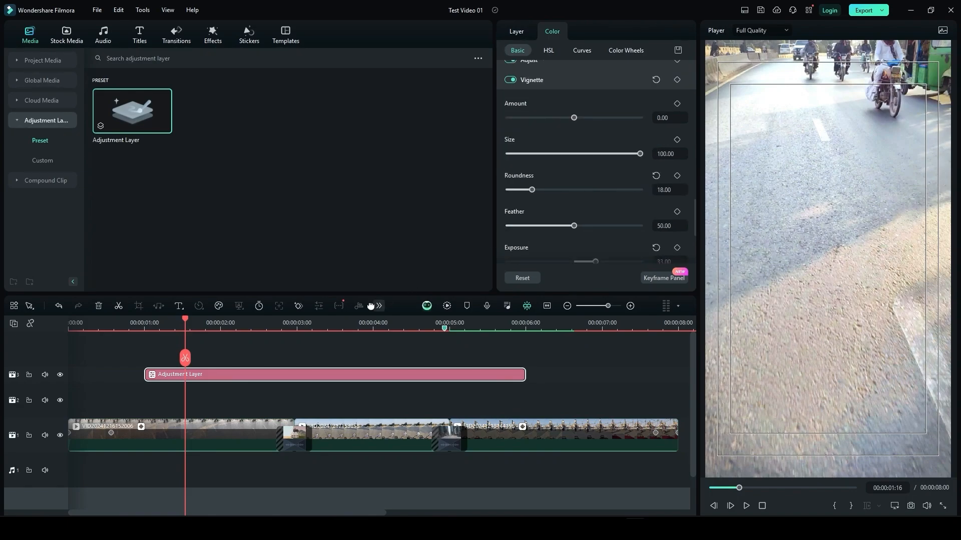
Hide video track 3 and play the first clip without the adjustment layer, then show the track and scrub through it to compare
left_click(124, 322)
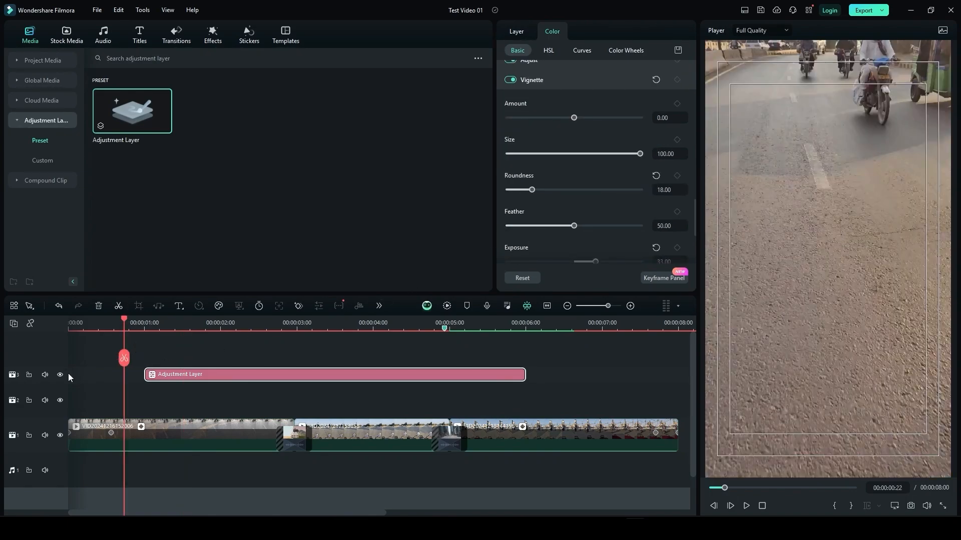
left_click(59, 375)
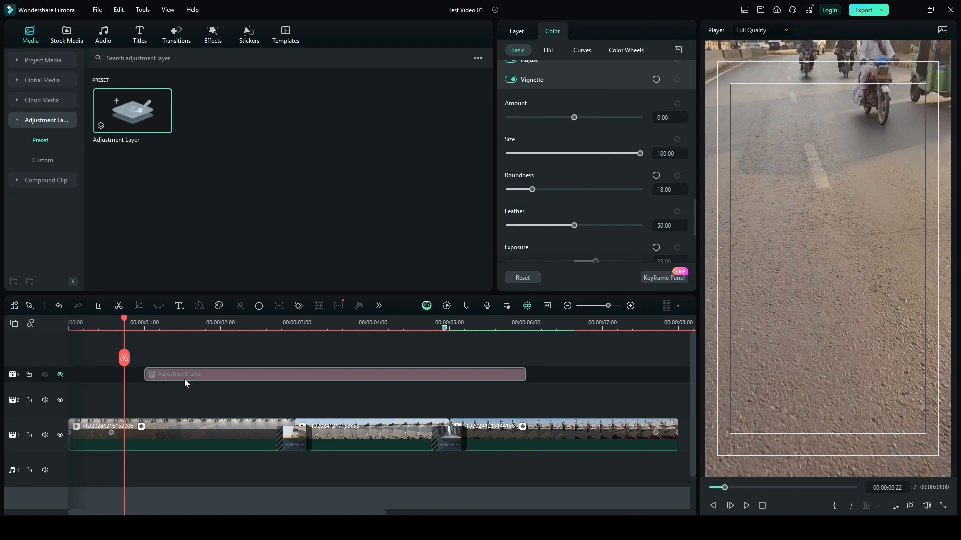
key("space")
key("space")
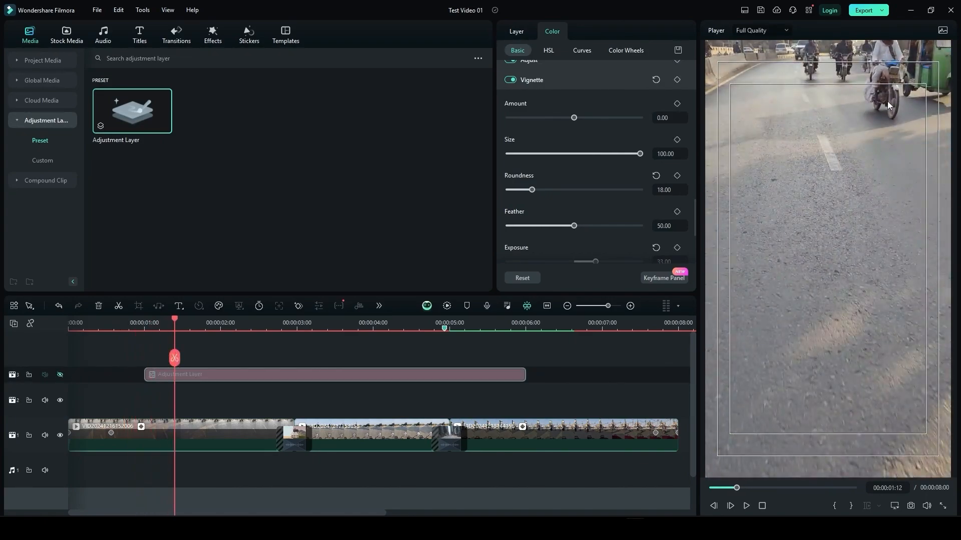
key("space")
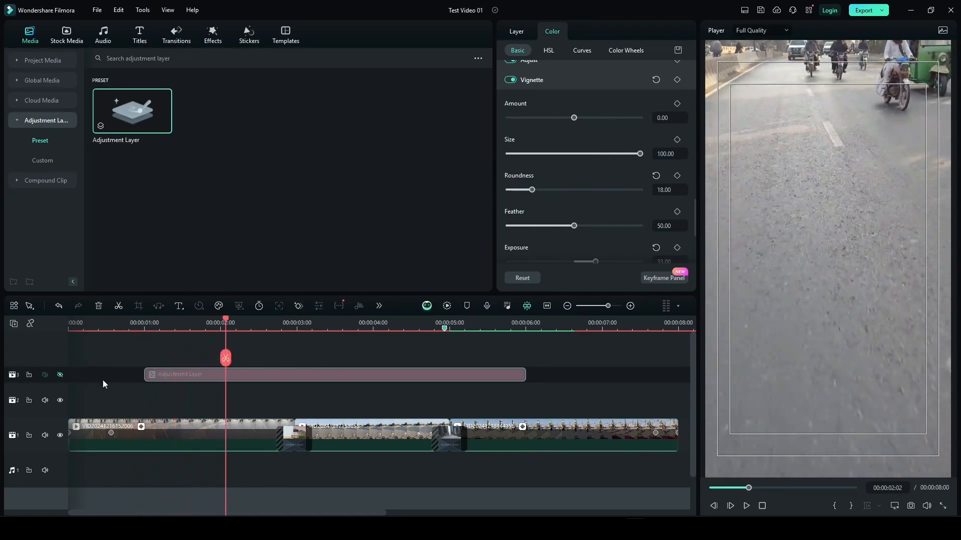
left_click(59, 375)
left_click(150, 321)
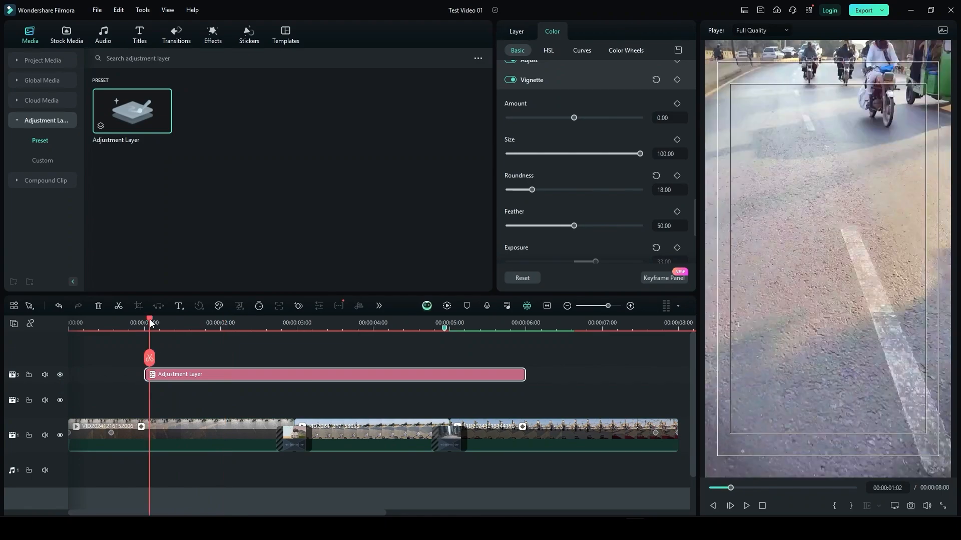
left_click_drag(151, 319, 169, 334)
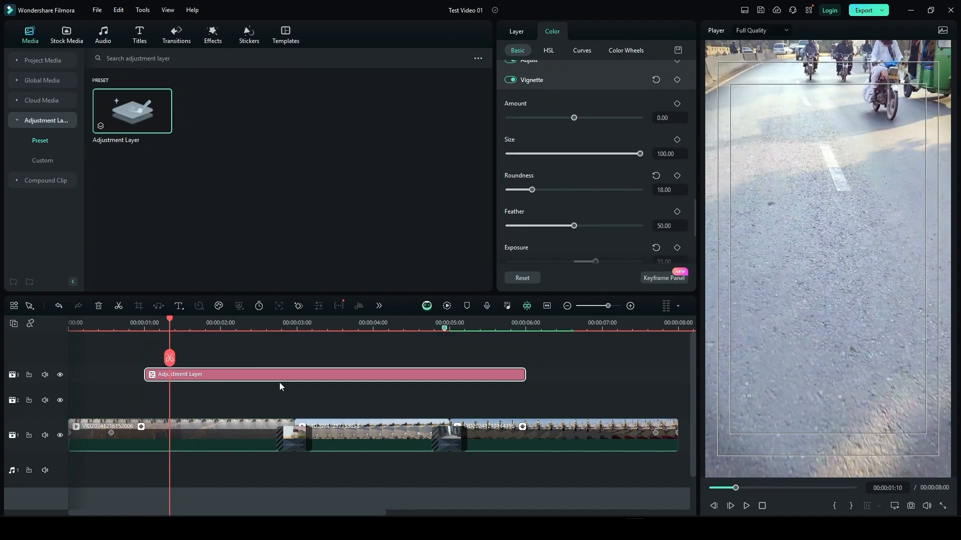
Move the adjustment layer to start at about 00:00:02:08 and scrub through the clips beneath it to 00:00:07:03
left_click_drag(284, 377, 386, 372)
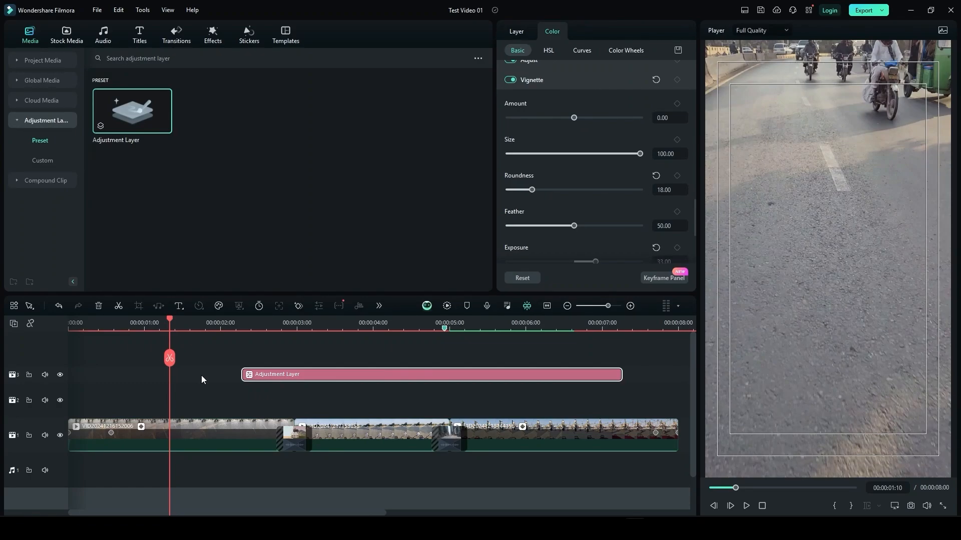
left_click(297, 324)
left_click_drag(297, 324, 607, 343)
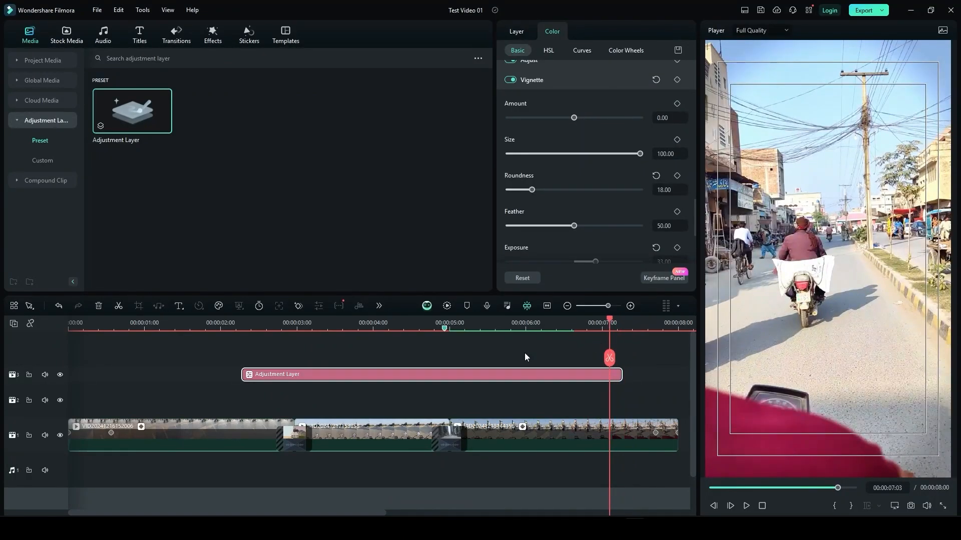
Extend both ends of the adjustment layer to span the whole video up to 00:00:08:00 and scrub the first clip
left_click_drag(243, 374, 71, 374)
left_click_drag(621, 374, 674, 373)
left_click(128, 324)
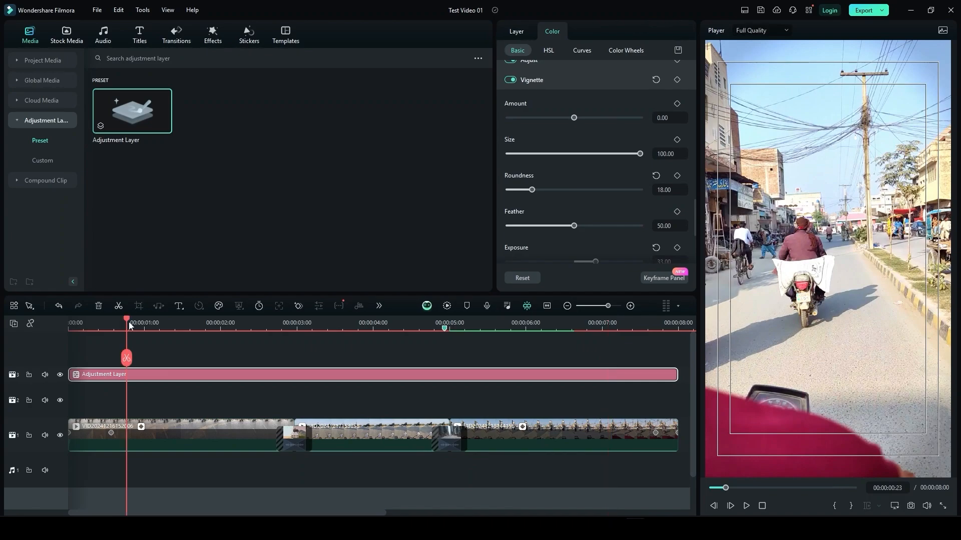
left_click_drag(126, 356, 208, 358)
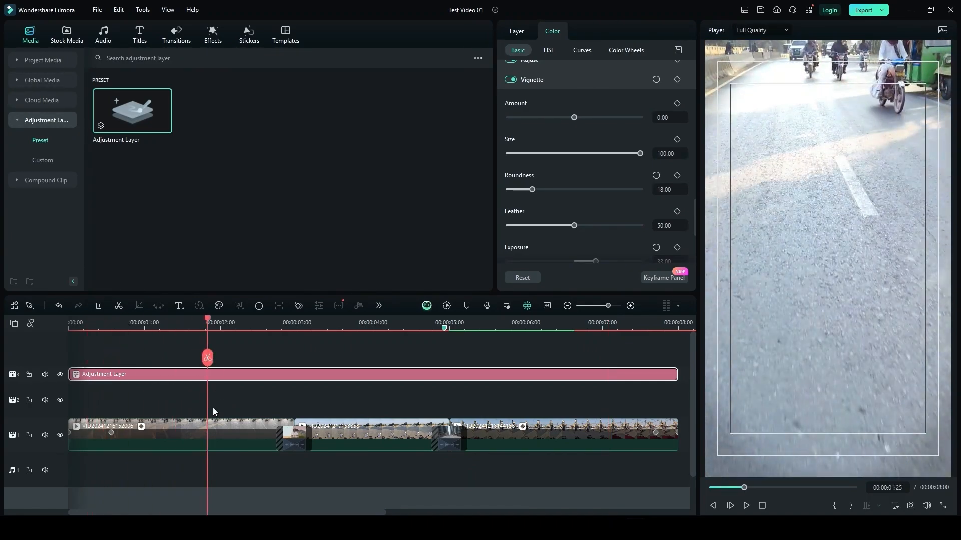
left_click(220, 433)
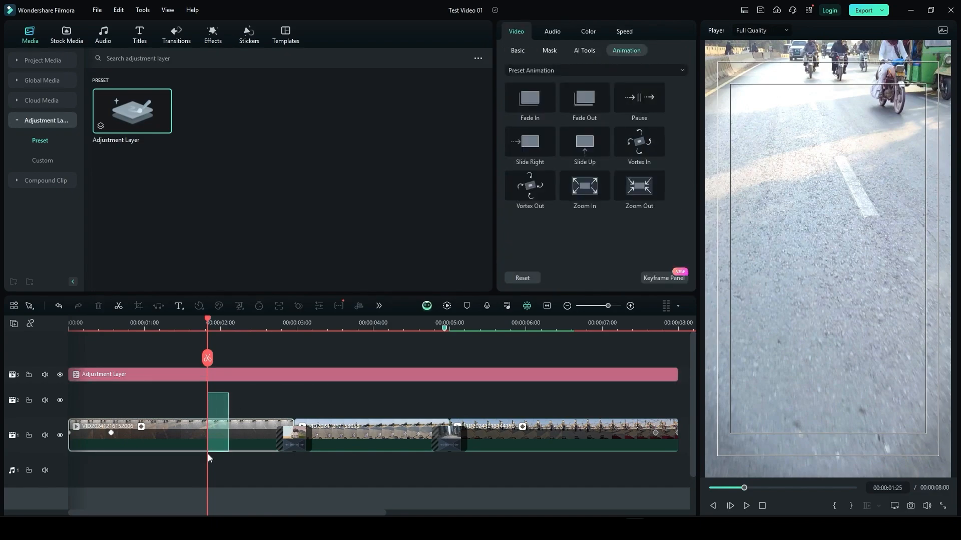
left_click(517, 443)
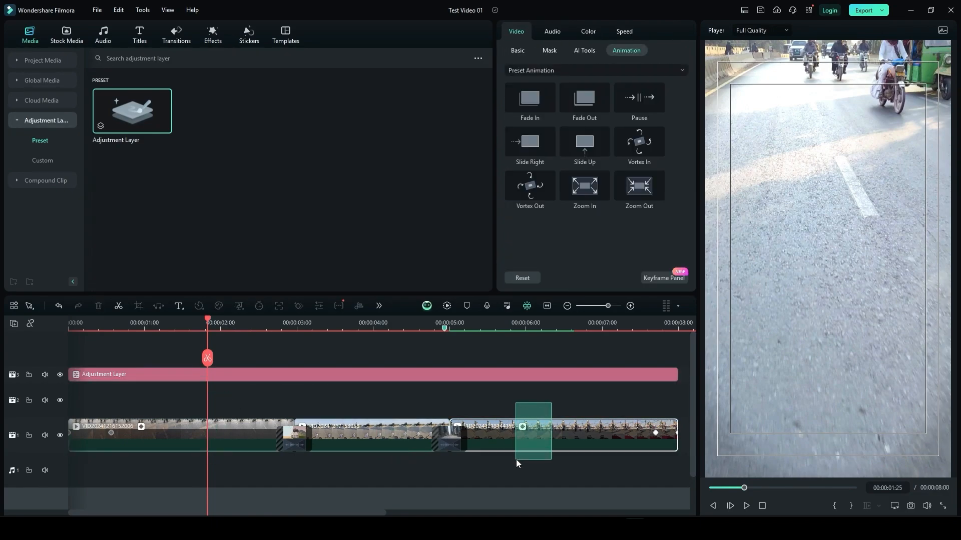
Select the adjustment layer and scrub from the first clip to 00:00:05:10 to review its grading
left_click(463, 388)
left_click(428, 374)
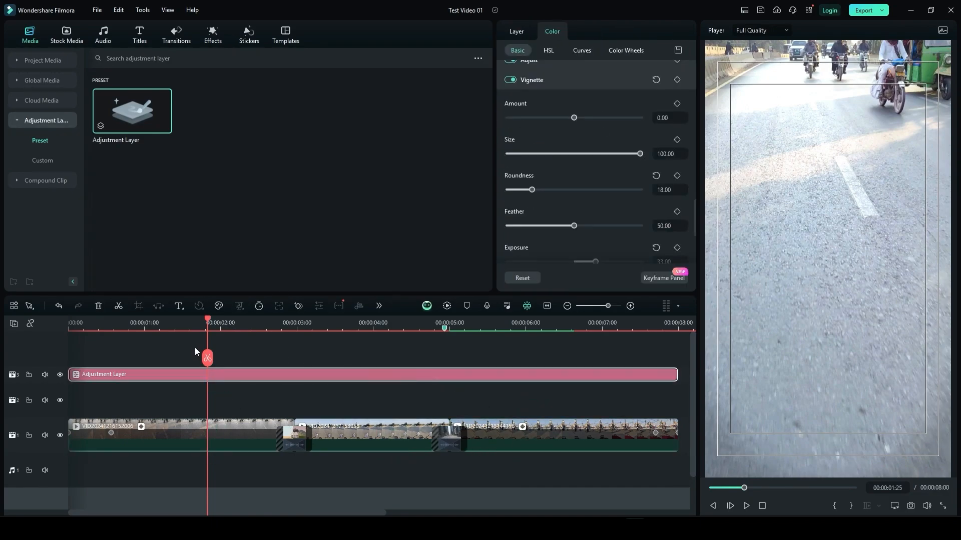
left_click_drag(205, 322, 475, 328)
left_click(566, 337)
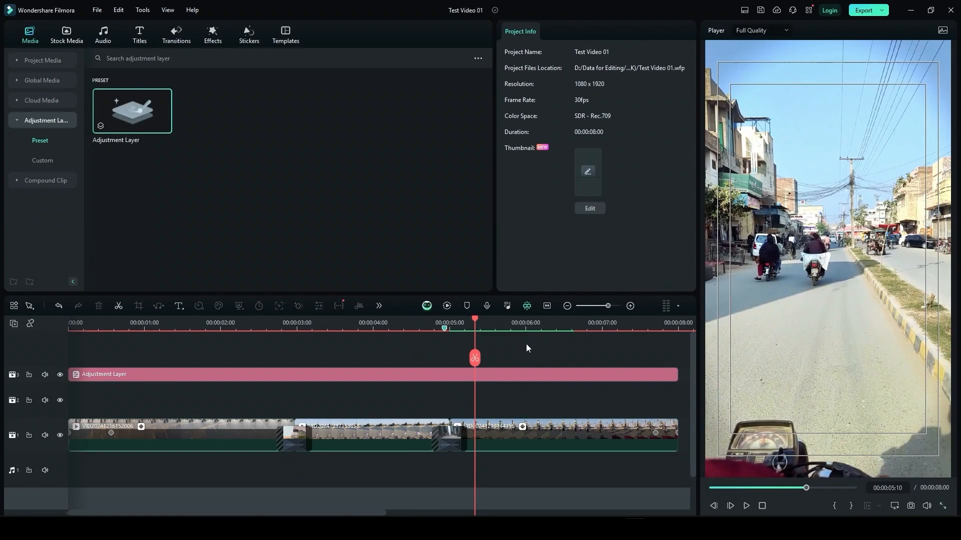
Trim the adjustment layer's start to about 00:00:03:00 and scrub the uncovered first clip back to 00:00:01:24
left_click(428, 374)
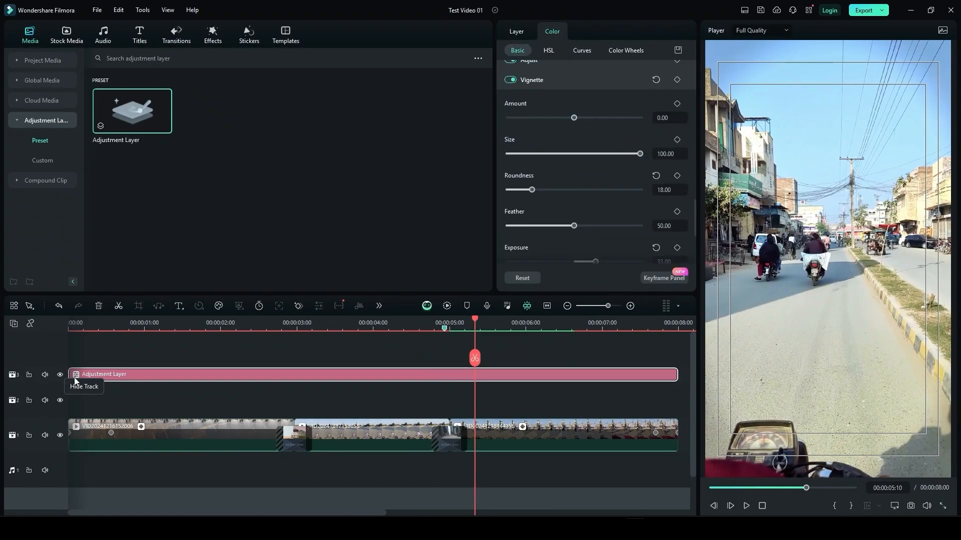
left_click_drag(70, 374, 295, 374)
left_click(270, 323)
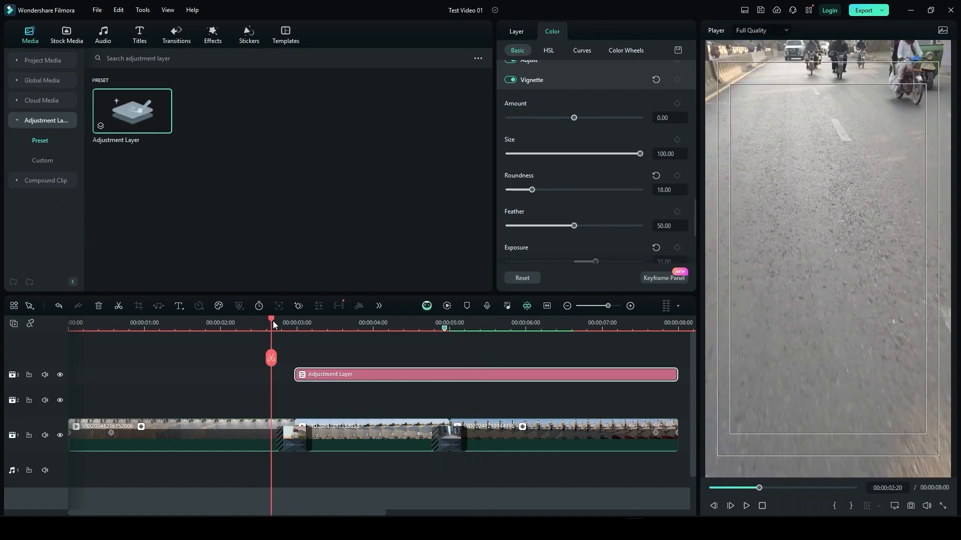
left_click_drag(272, 320, 204, 344)
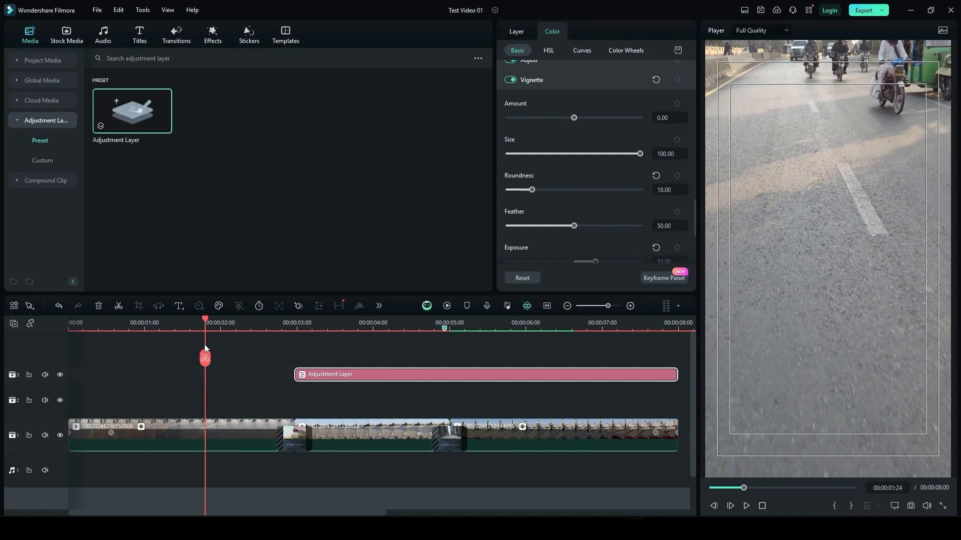
Check the first clip's own basic color settings, then extend the adjustment layer's start back to just after 00:00:01:00
left_click(134, 422)
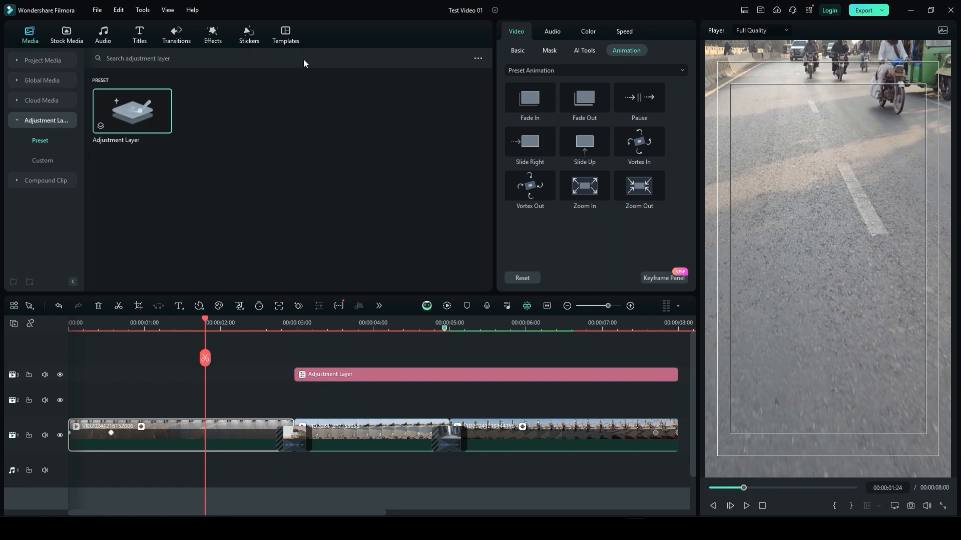
left_click(588, 31)
scroll(619, 144, "up", 2)
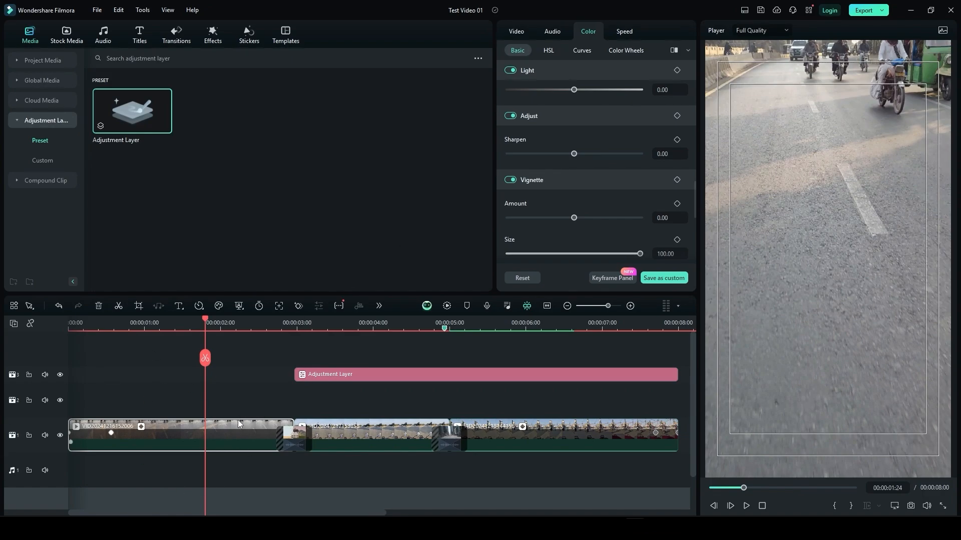
left_click(300, 376)
left_click_drag(298, 375, 153, 375)
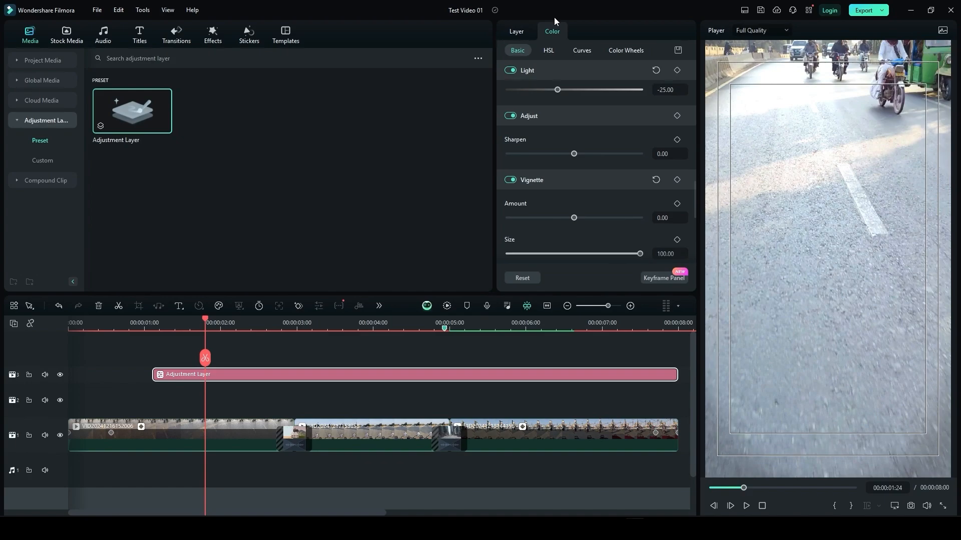
Look at the Effects and Transitions libraries, then return to the adjustment layer preset
left_click(223, 38)
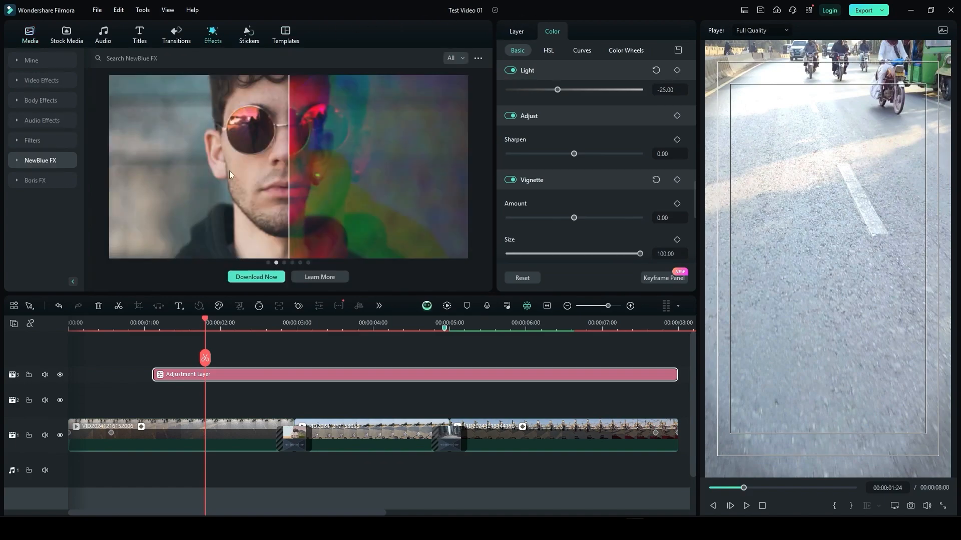
left_click(178, 36)
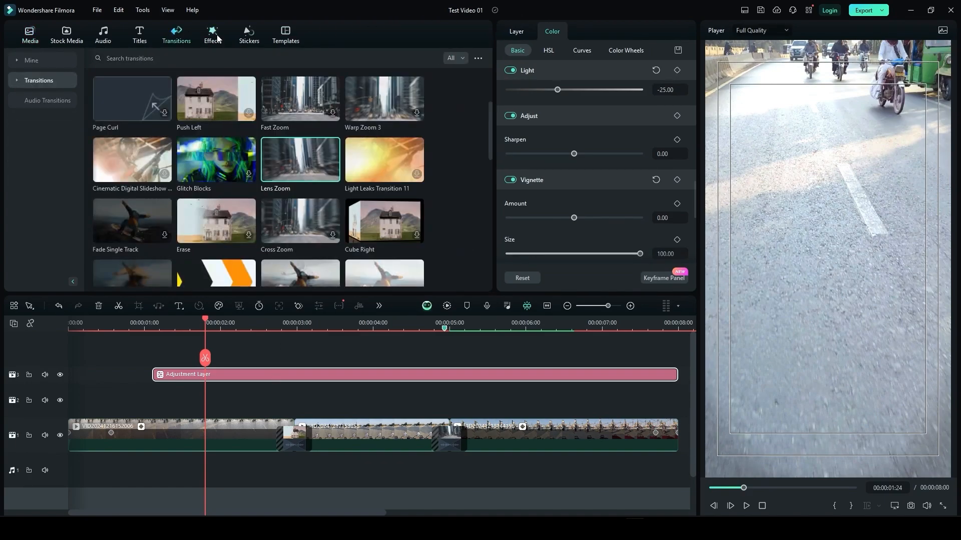
left_click(214, 37)
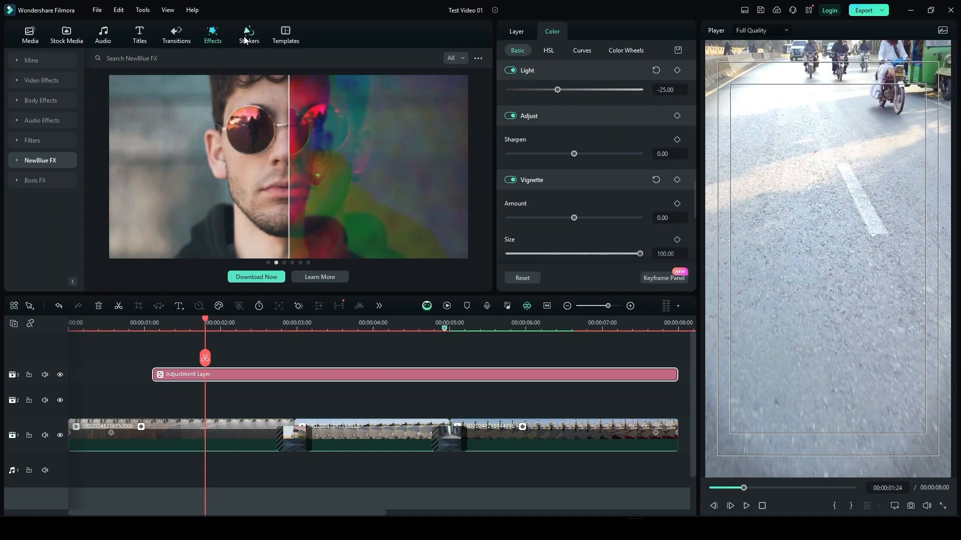
left_click(30, 35)
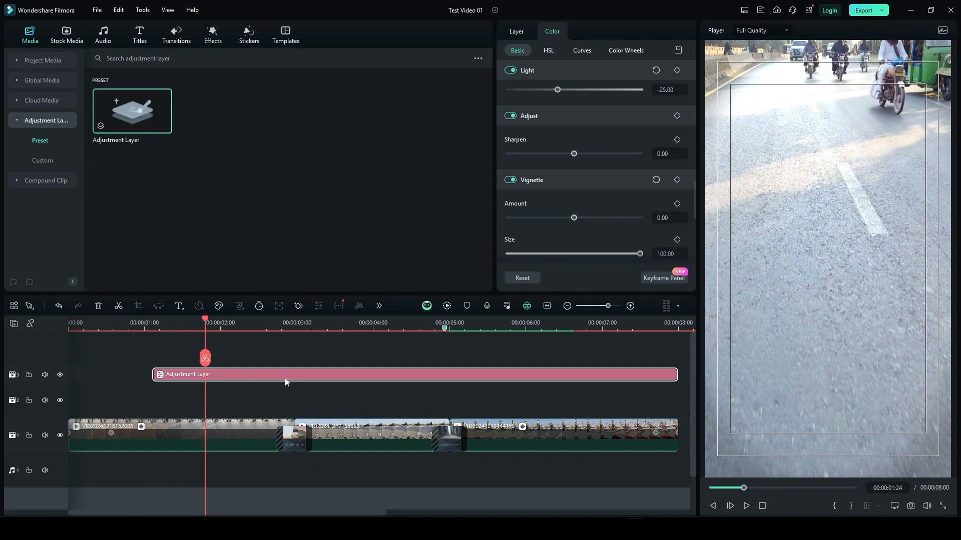
Extend the adjustment layer's start to the beginning so it spans all clips, and scrub the last clip to 00:00:07:14
left_click_drag(290, 378, 222, 378)
left_click_drag(595, 379, 677, 378)
left_click(668, 323)
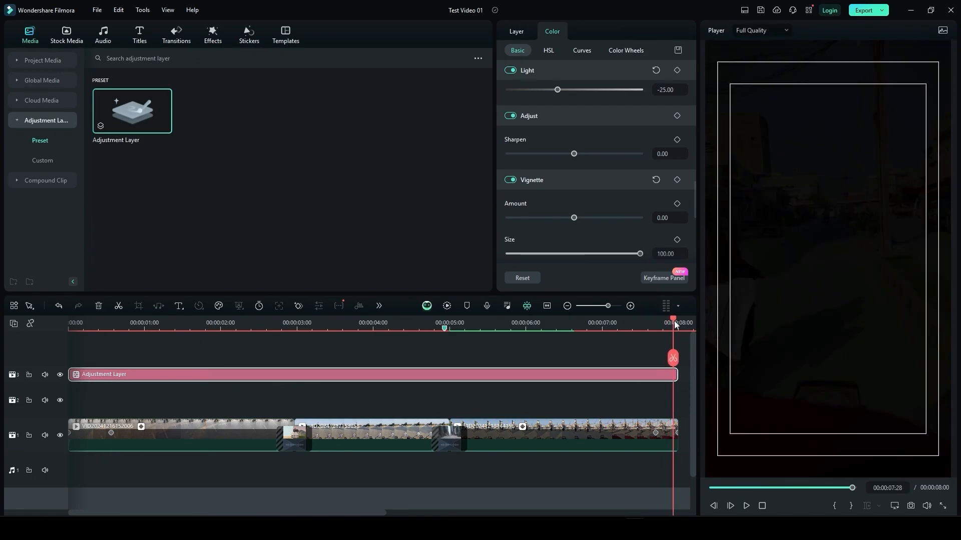
left_click(477, 323)
left_click_drag(465, 333, 636, 387)
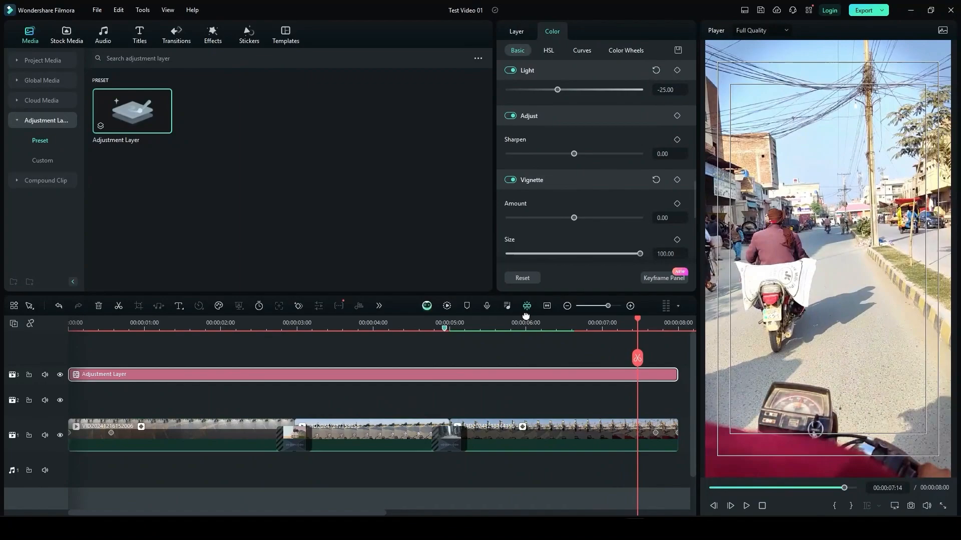
View the adjustment layer's basic transform settings and keep the layer selected
left_click(516, 32)
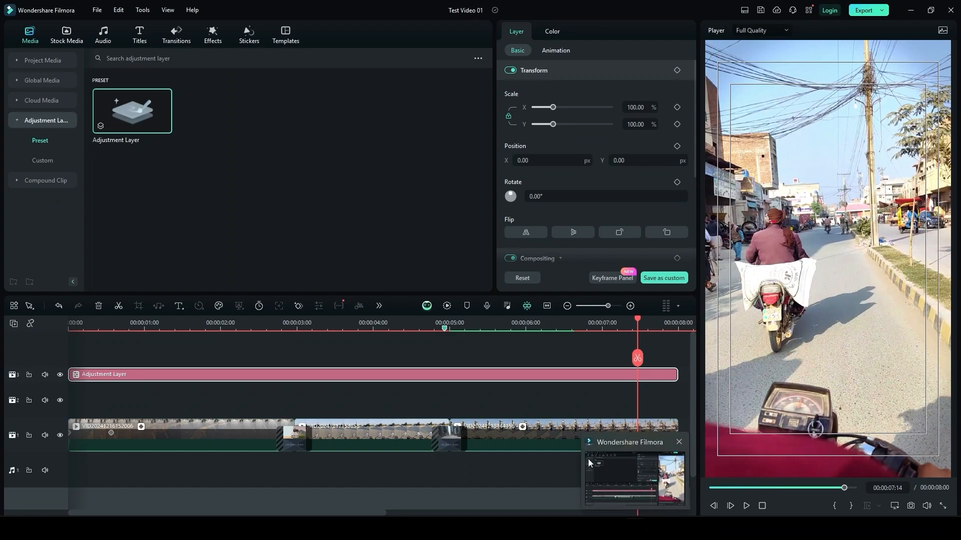
left_click(512, 470)
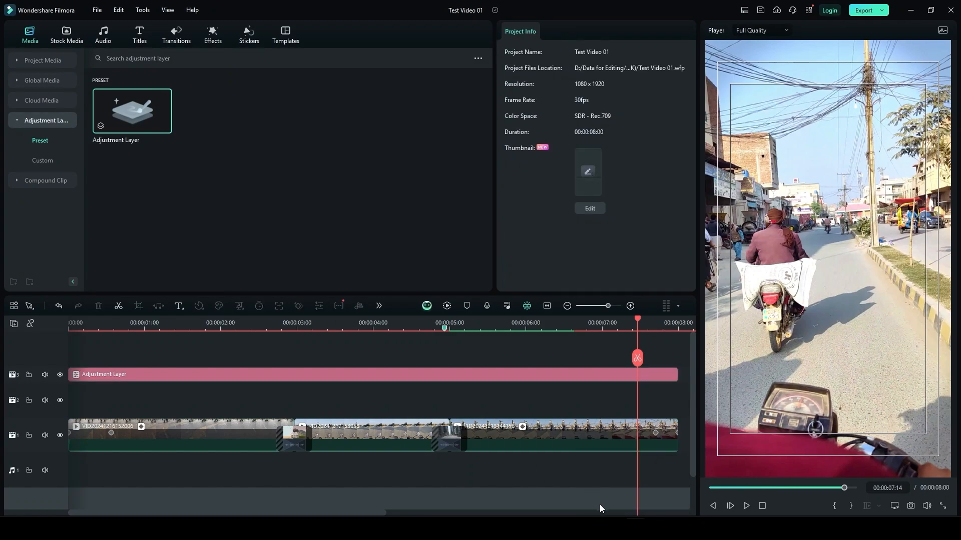
left_click(626, 373)
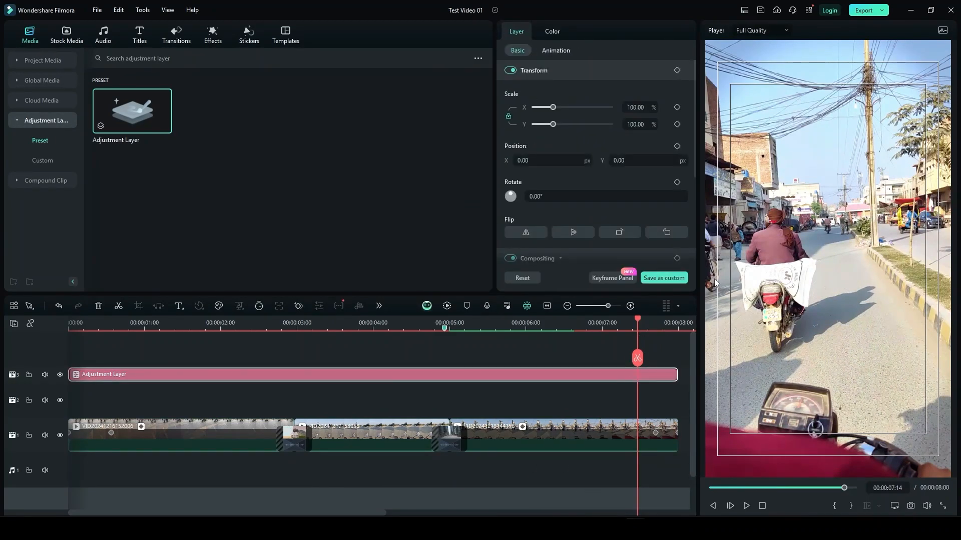
Examine the local export settings, including the resolution options, and close the export dialog without exporting
left_click(861, 15)
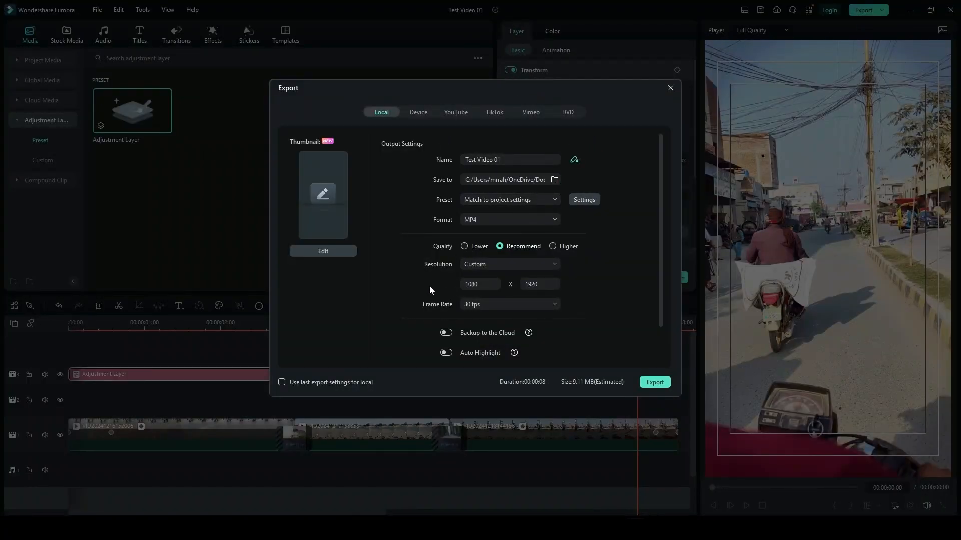
left_click(491, 265)
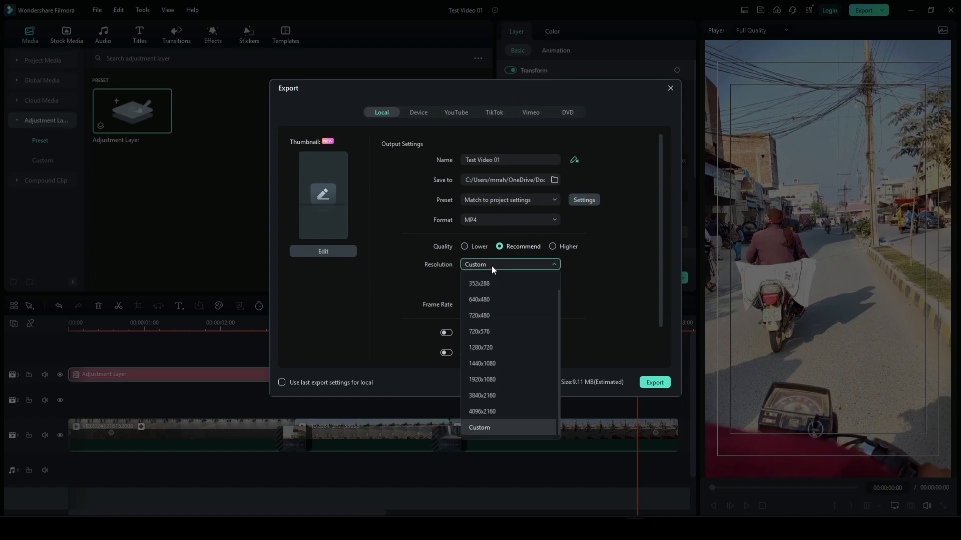
left_click(491, 266)
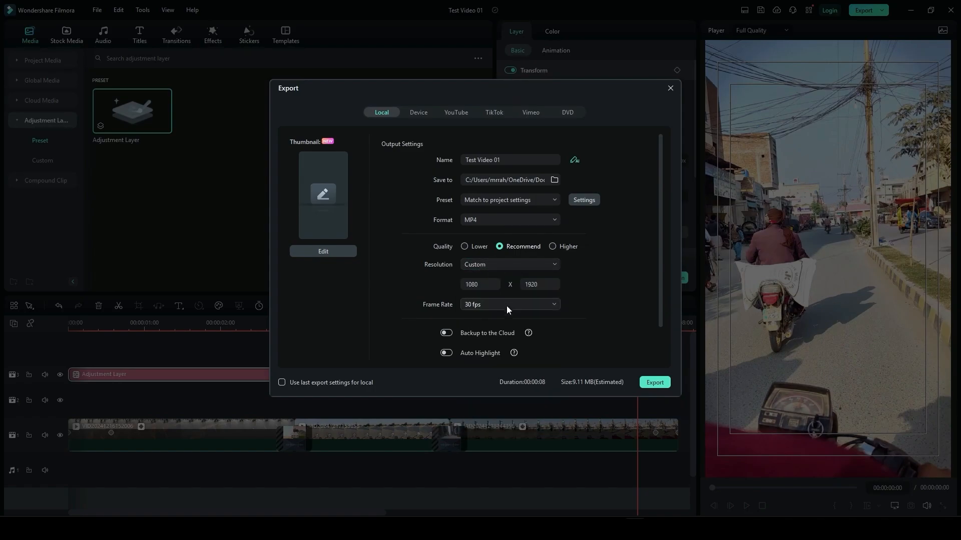
left_click(499, 267)
left_click(541, 263)
scroll(597, 327, "down", 2)
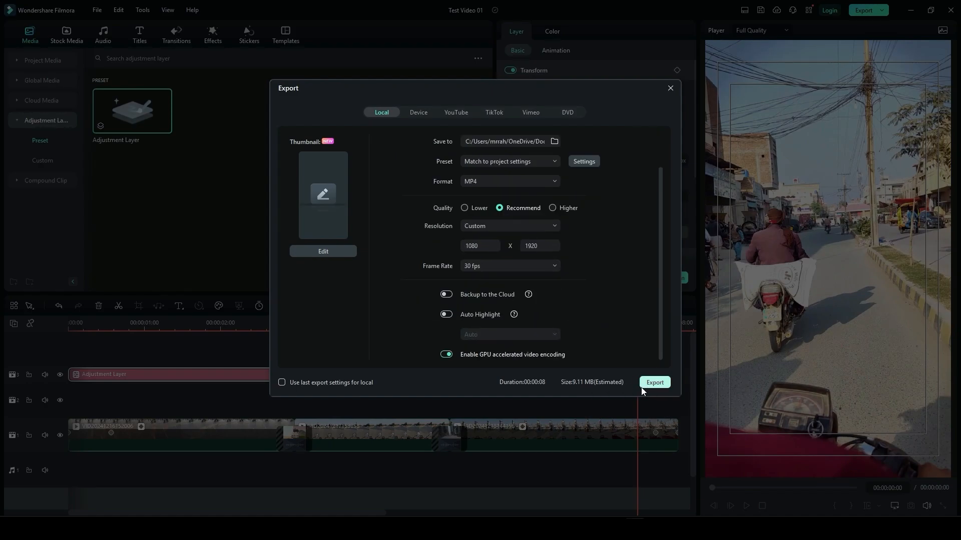
left_click(671, 88)
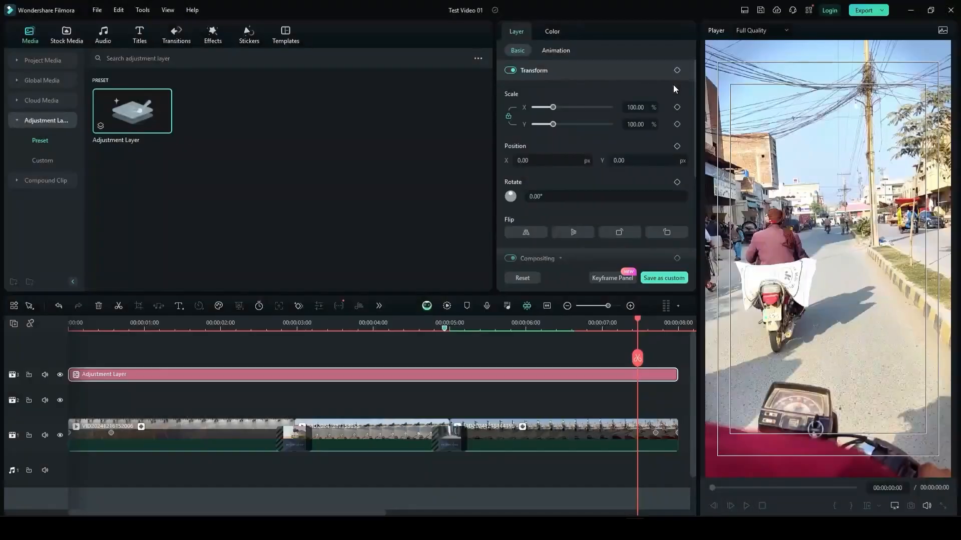